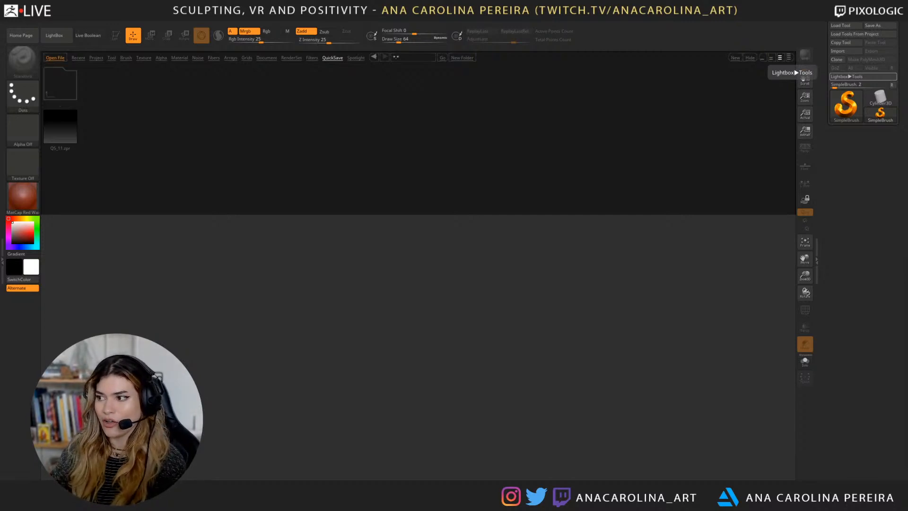
Step: Bring up the reference board and examine the photo of two tigers in water and the tiger muscular system chart
right_click_drag(907, 338, 696, 358)
left_click_drag(573, 253, 441, 109)
scroll(666, 308, "up", 3)
scroll(666, 306, "up", 1)
middle_click_drag(666, 307, 606, 184)
scroll(602, 331, "down", 1)
middle_click_drag(601, 331, 599, 228)
scroll(583, 312, "down", 1)
scroll(572, 352, "up", 1)
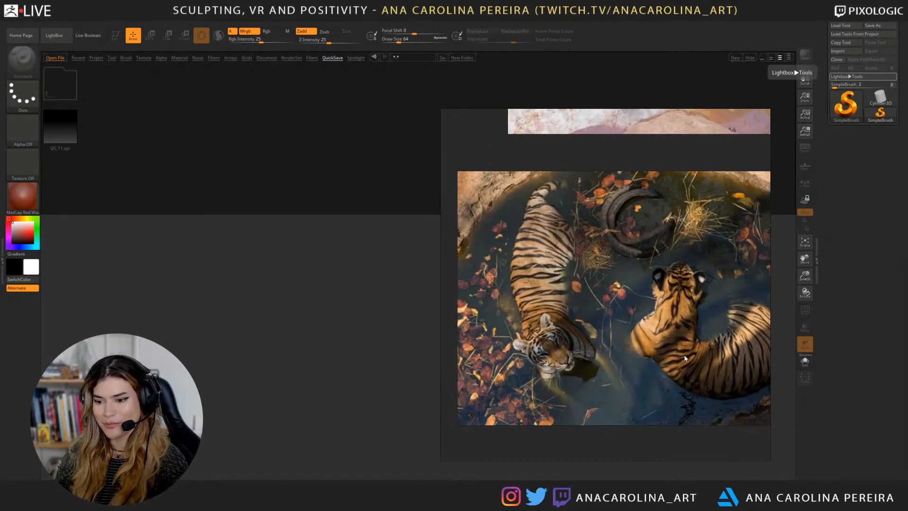
scroll(684, 356, "down", 2)
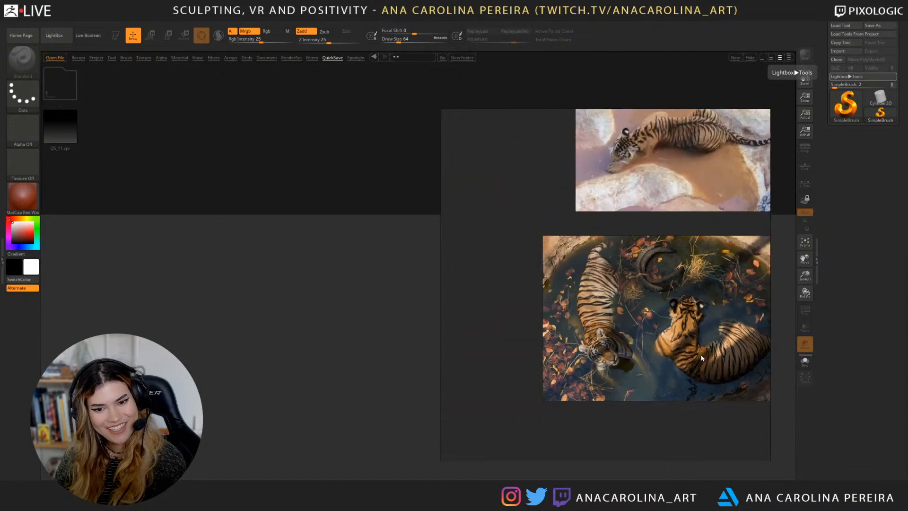
scroll(676, 352, "up", 1)
scroll(675, 352, "up", 1)
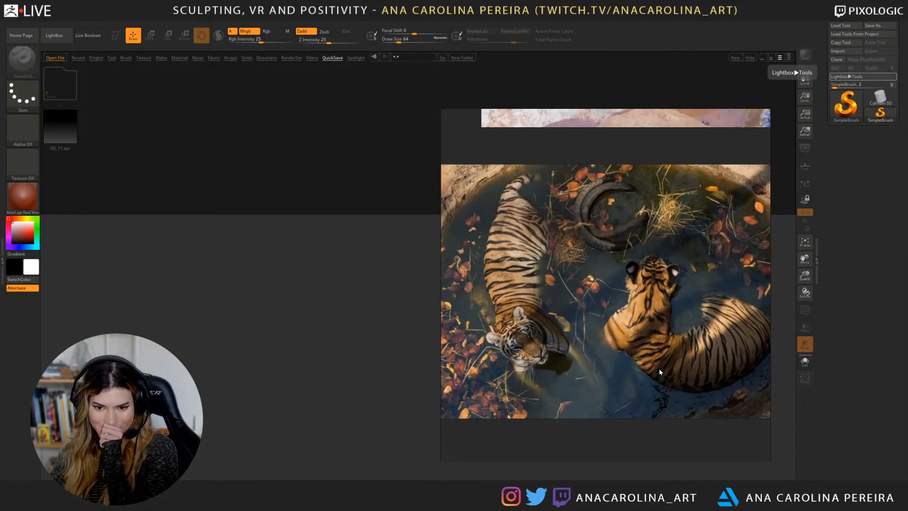
scroll(659, 367, "down", 4)
scroll(700, 338, "up", 2)
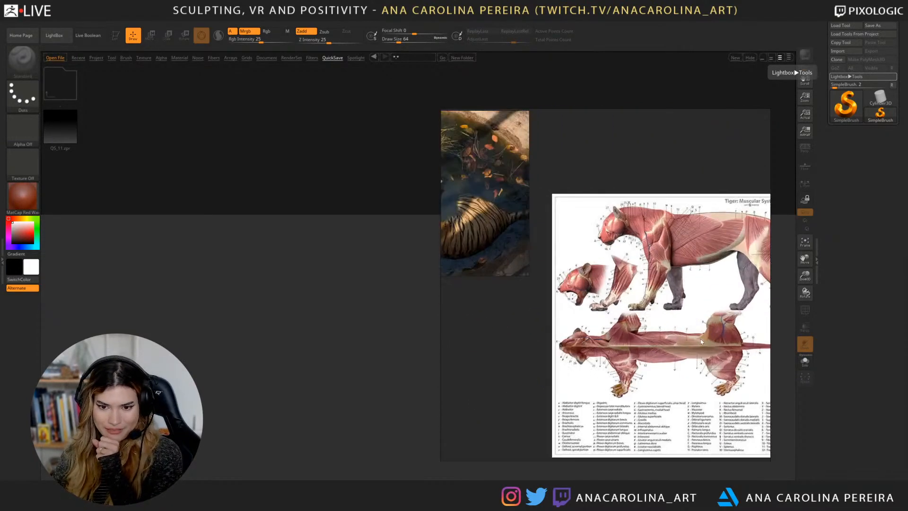
middle_click_drag(700, 339, 491, 307)
middle_click_drag(616, 275, 855, 269)
middle_click_drag(520, 232, 622, 302)
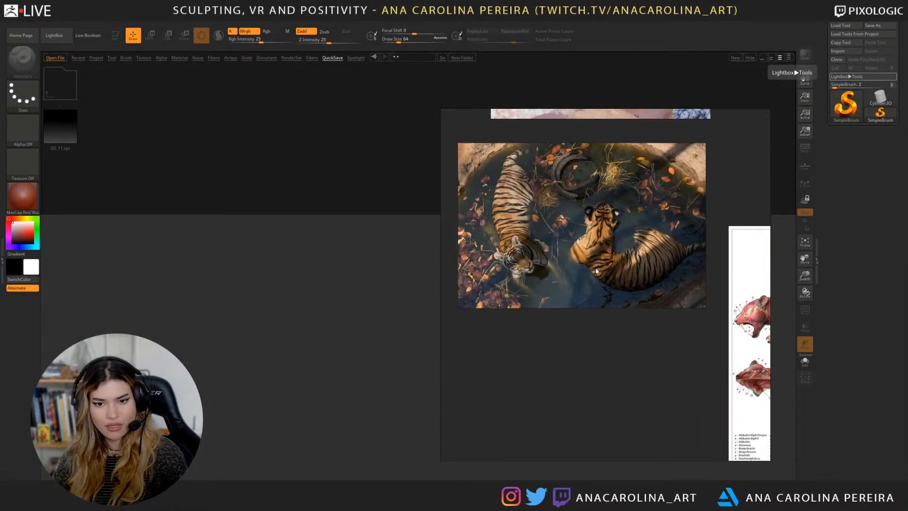
Step: Compare the two-tiger photo with the photo of the tiger lying between rocks, and move the reference board off screen
scroll(596, 271, "up", 2)
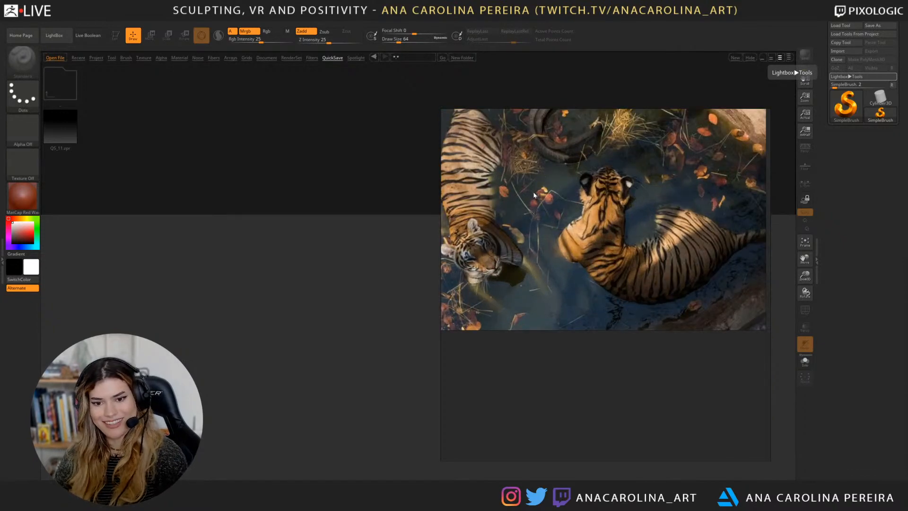
scroll(555, 302, "down", 3)
middle_click_drag(531, 211, 556, 374)
scroll(556, 198, "up", 3)
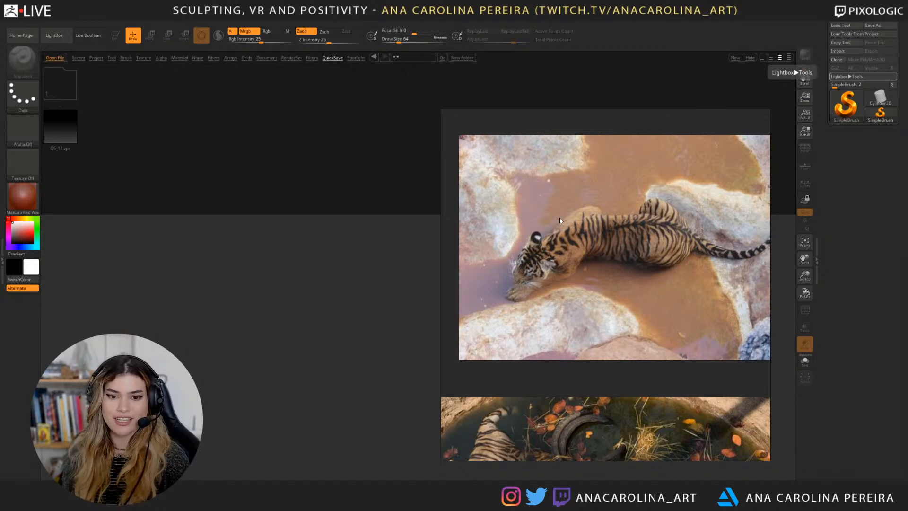
scroll(681, 262, "down", 2)
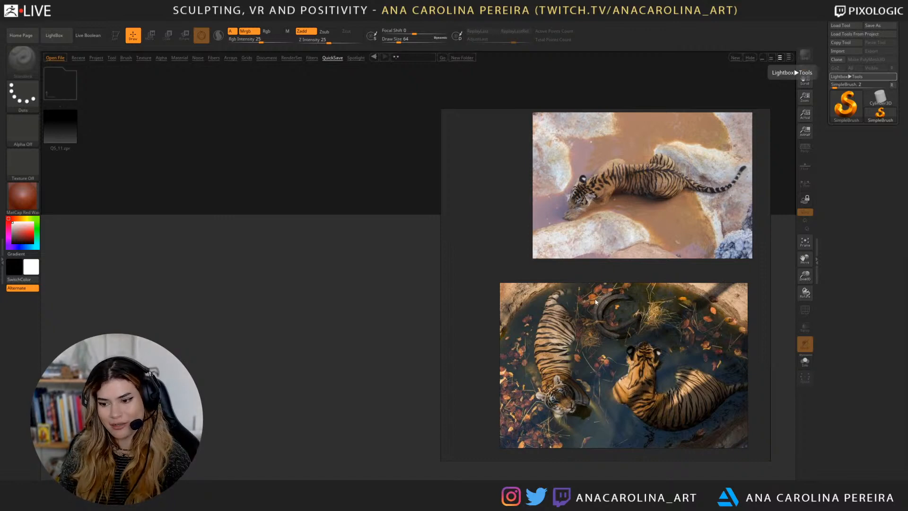
scroll(640, 296, "down", 1)
mouse_move(639, 297)
middle_mouse_down()
mouse_move(610, 302)
mouse_move(622, 297)
middle_mouse_up()
scroll(622, 297, "up", 1)
scroll(541, 393, "up", 4)
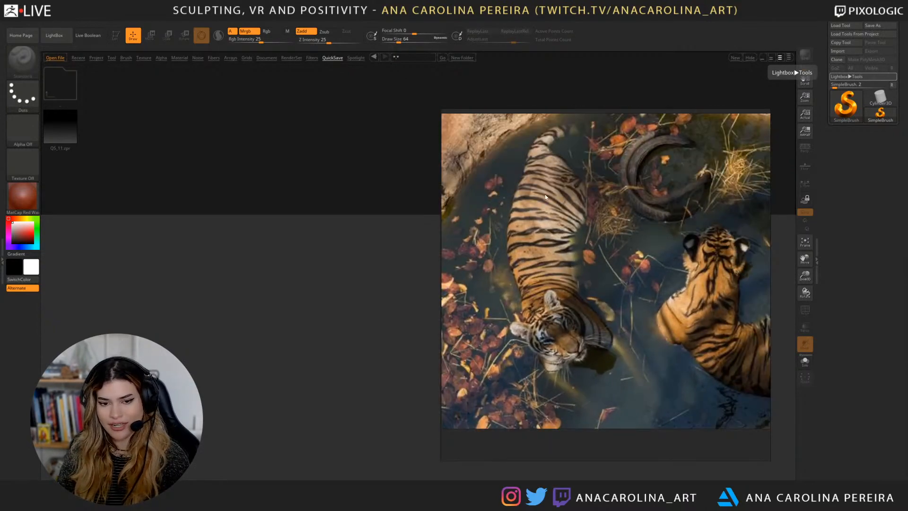
right_click_drag(542, 197, 907, 236)
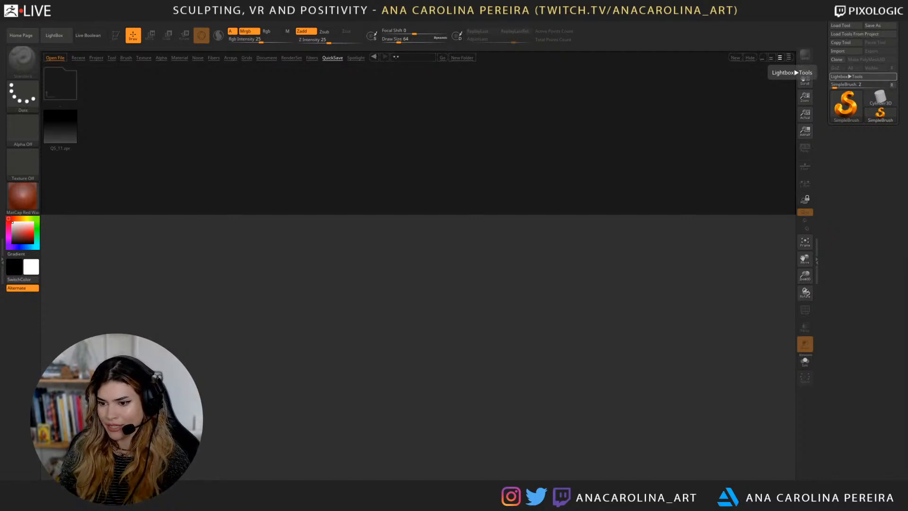
Step: Undo the stray brush stroke, hide LightBox, and place a ZSphere on the canvas in Edit mode
left_click(648, 313)
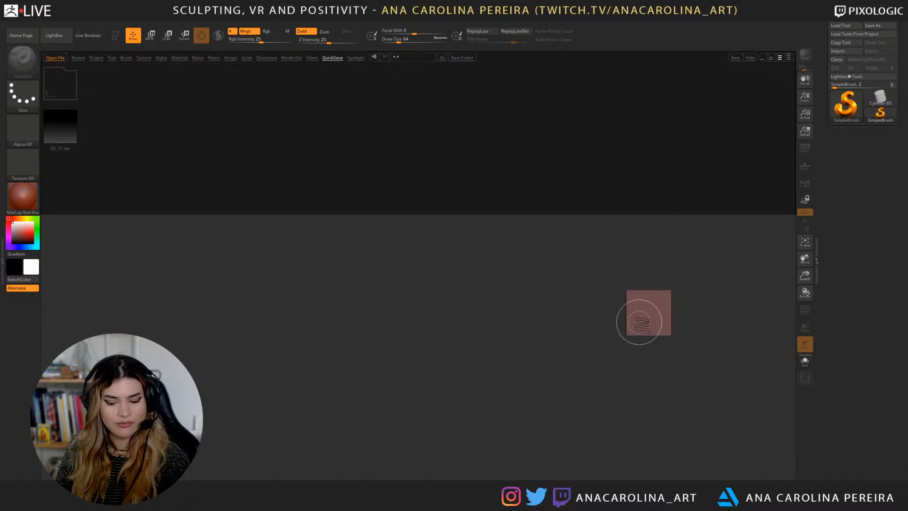
key("ctrl+z")
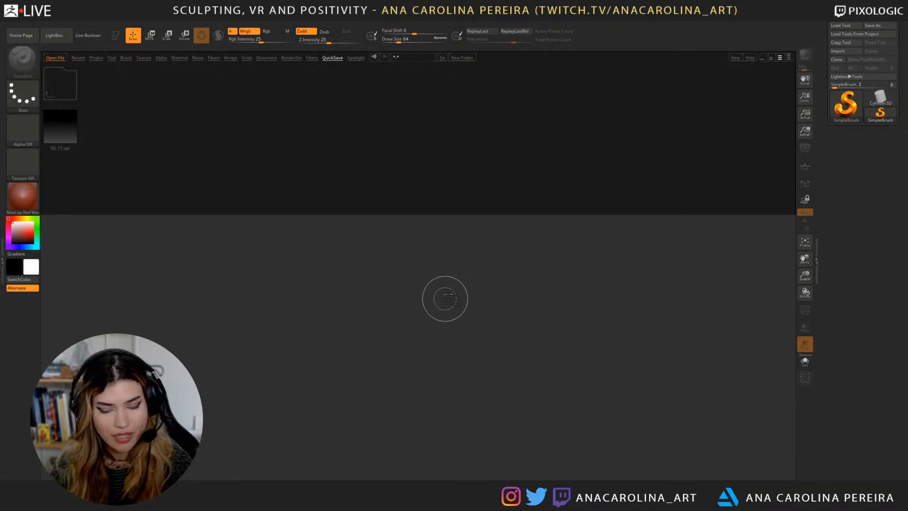
key("comma")
left_click(844, 119)
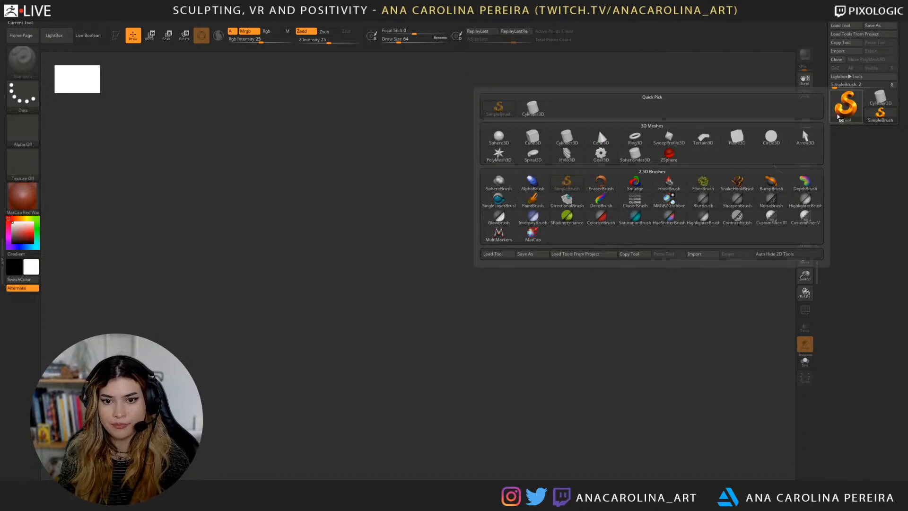
left_click(669, 153)
left_click_drag(463, 222, 426, 257)
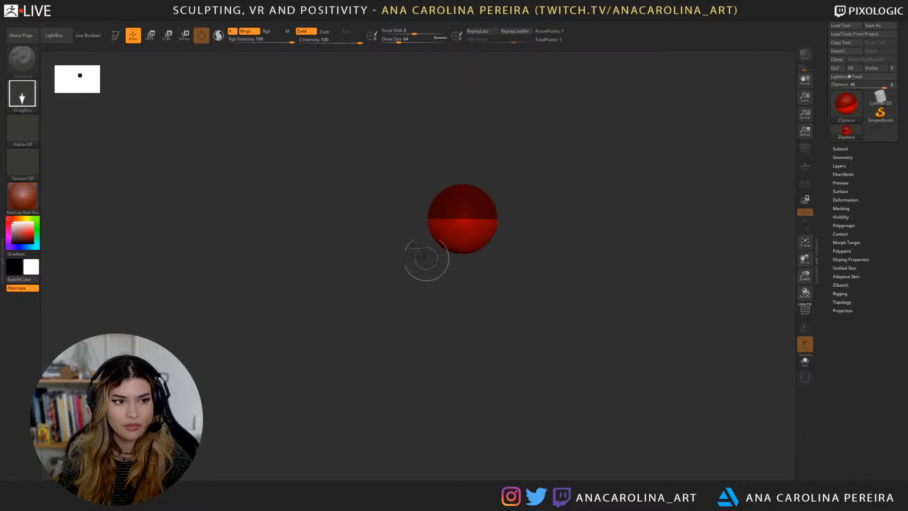
key("t")
left_click_drag(570, 193, 590, 196)
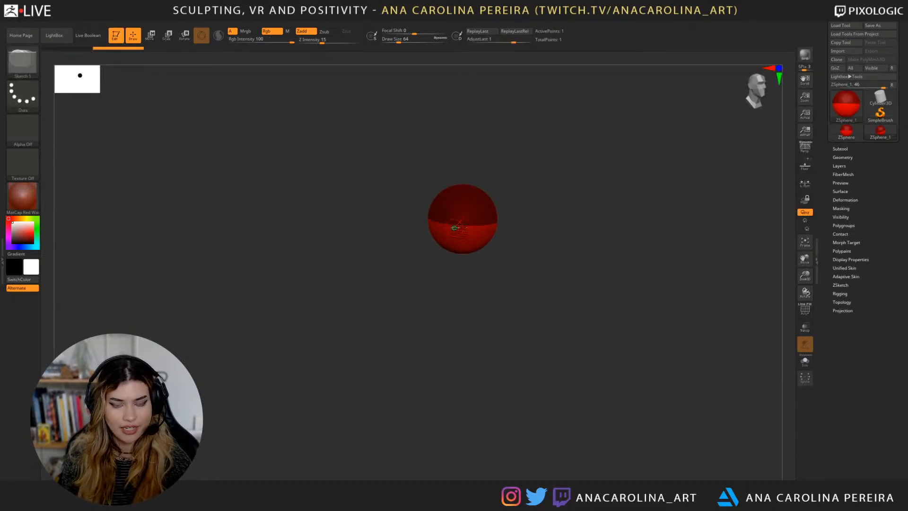
Step: Add two ZSpheres to opposite sides of the root sphere at draw size 112, blocking in the muzzle and the neck base
key("space")
mouse_move(460, 224)
left_mouse_down()
mouse_move(494, 257)
mouse_move(465, 283)
mouse_move(469, 300)
left_mouse_up()
mouse_move(484, 240)
left_mouse_down()
mouse_move(517, 268)
mouse_move(520, 257)
mouse_move(497, 289)
mouse_move(472, 293)
mouse_move(476, 306)
mouse_move(462, 279)
mouse_move(507, 317)
left_mouse_up()
key("w")
key("e")
key("w")
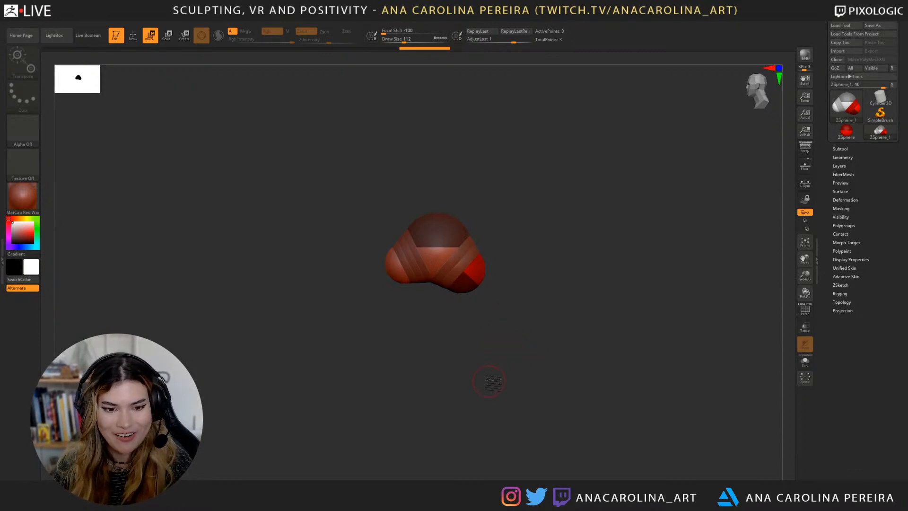
key("q")
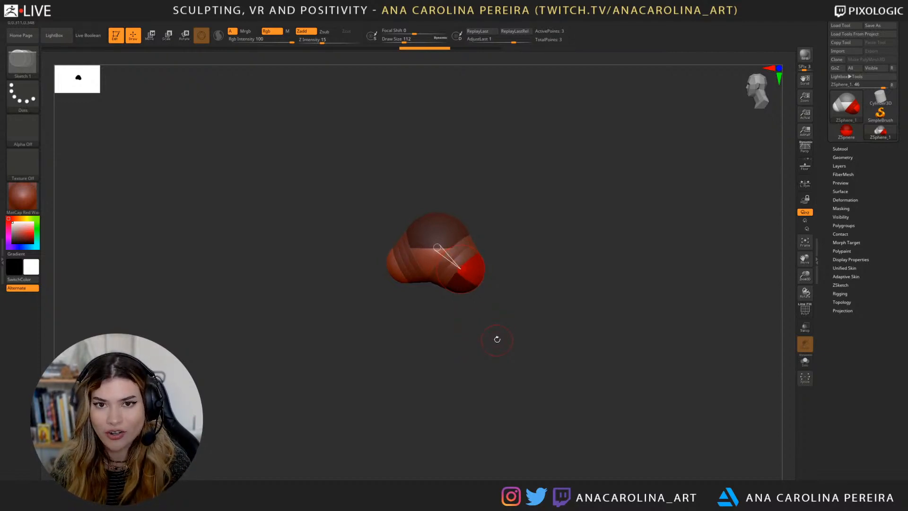
left_click_drag(496, 339, 495, 351)
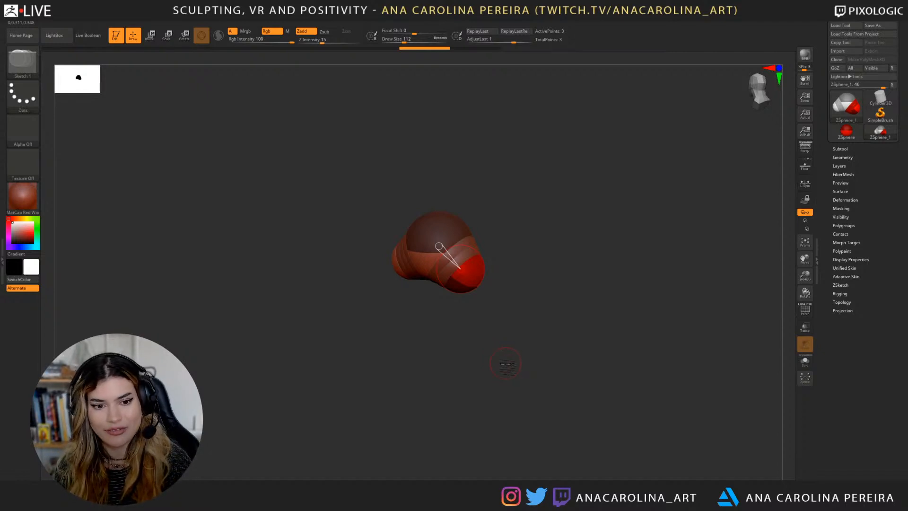
key("ctrl+shift+z")
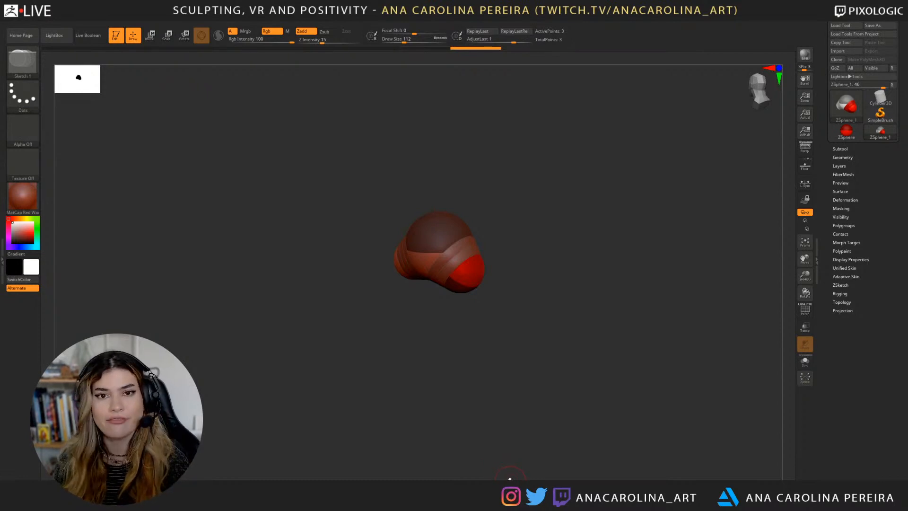
Step: Add a ZSphere at the end of the neck and pull the chain back and down to lengthen the neck
mouse_move(505, 318)
left_mouse_down()
mouse_move(475, 282)
mouse_move(505, 324)
left_mouse_up()
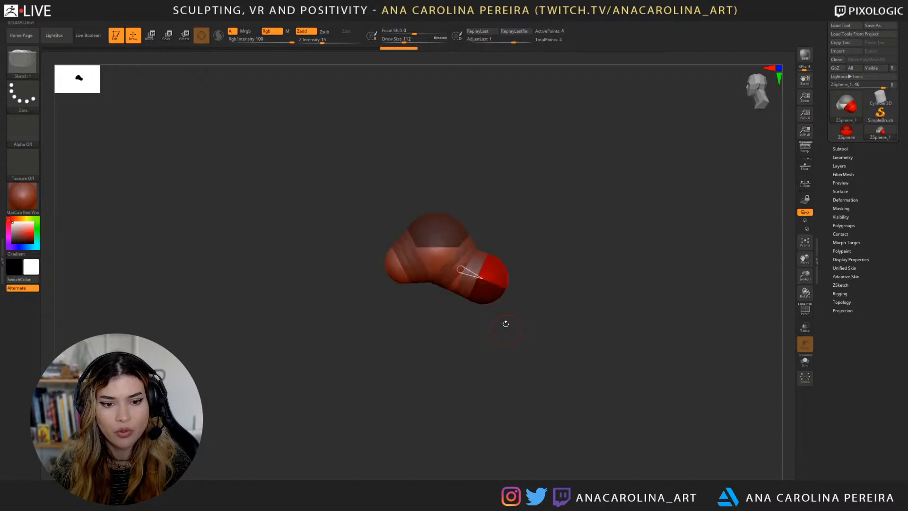
key("w")
left_click_drag(491, 280, 509, 306)
key("e")
key("w")
left_click_drag(462, 270, 491, 309)
key("e")
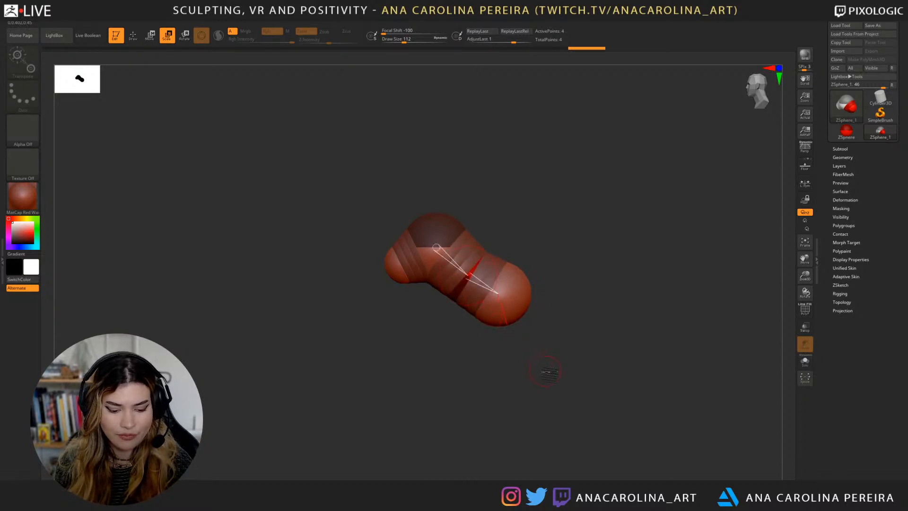
Step: Enlarge the ZSphere at the neck's lower end and move it slightly backward to form the chest
key("w")
key("e")
left_click_drag(513, 314, 531, 330)
key("w")
mouse_move(502, 302)
left_mouse_down()
mouse_move(518, 312)
mouse_move(512, 306)
left_mouse_up()
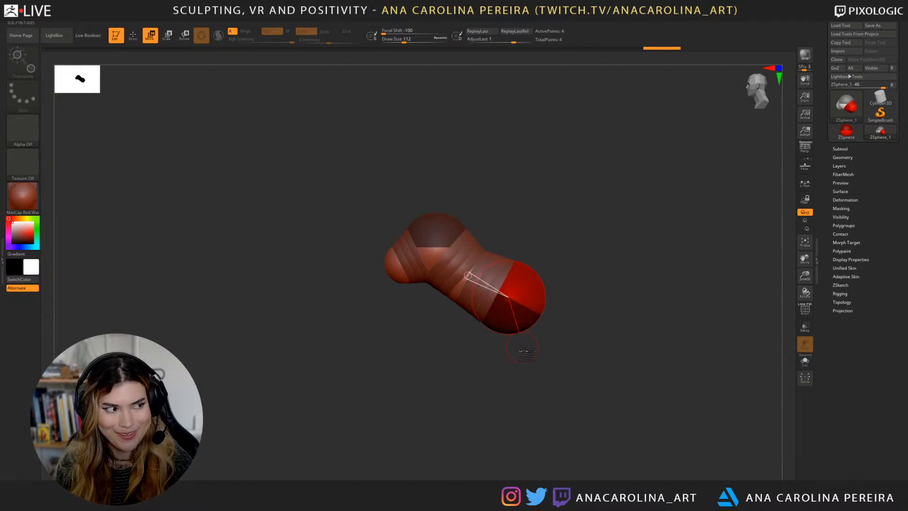
left_click_drag(535, 375, 511, 361, "alt")
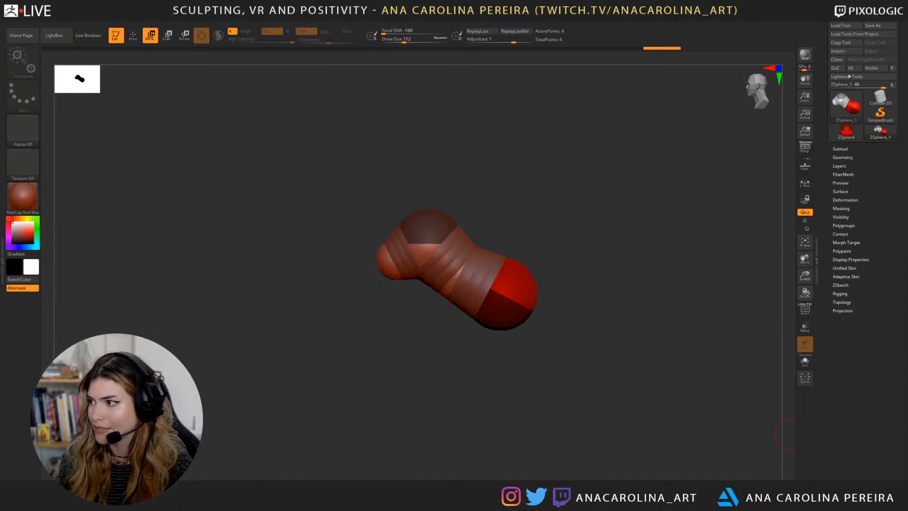
mouse_move(791, 384)
left_mouse_down()
mouse_move(767, 386)
mouse_move(581, 259)
left_mouse_up()
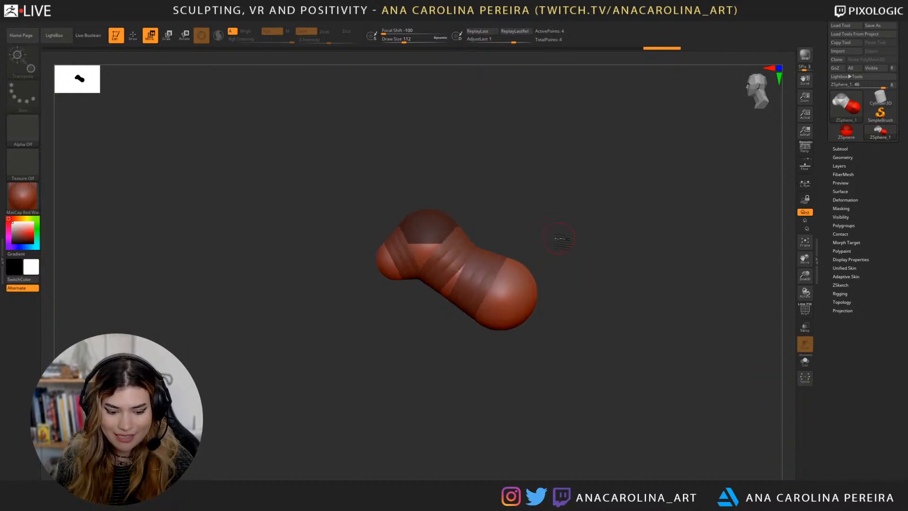
Step: Add a ZSphere behind the chest and pull it straight back to form a long horizontal torso
key("q")
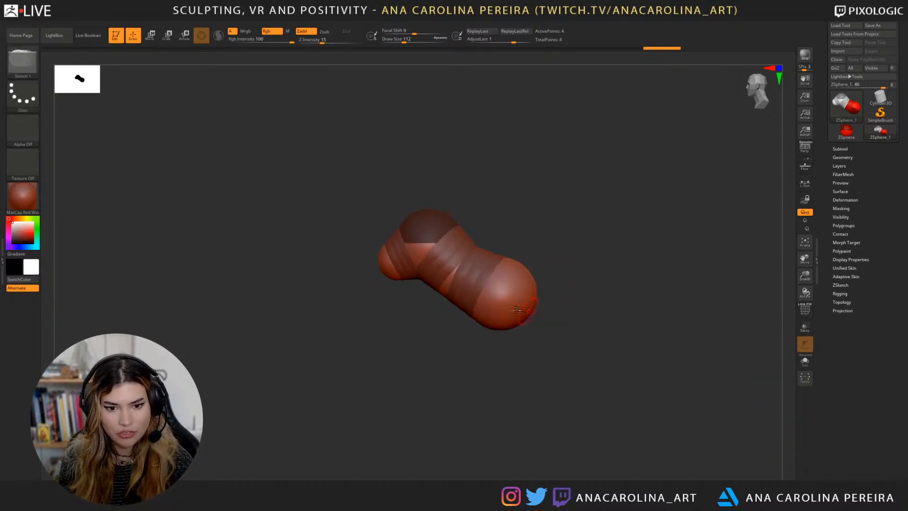
mouse_move(633, 289)
left_mouse_down("alt")
mouse_move(571, 258)
mouse_move(494, 271)
mouse_move(517, 299)
mouse_move(472, 280)
left_mouse_up("alt")
key("w")
mouse_move(525, 291)
left_mouse_down()
mouse_move(500, 287)
mouse_move(491, 274)
mouse_move(506, 308)
mouse_move(502, 320)
mouse_move(540, 338)
left_mouse_up()
key("q")
key("w")
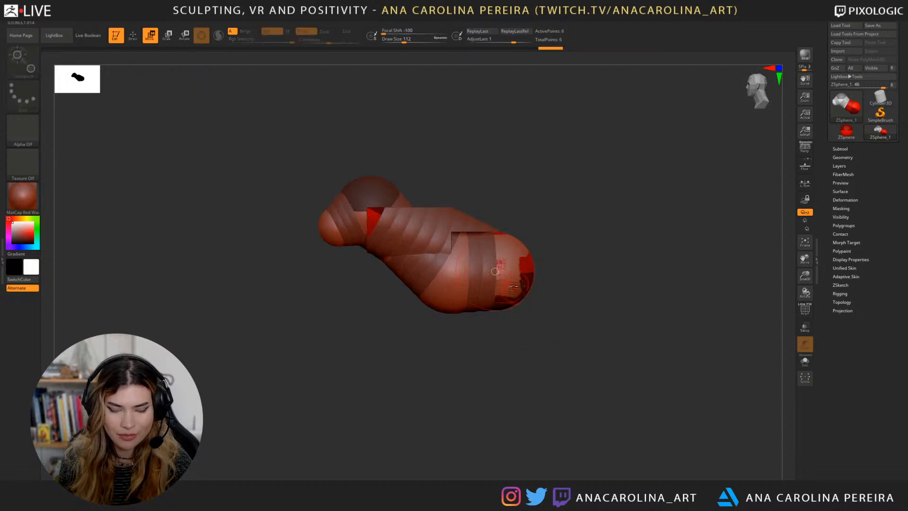
left_click_drag(473, 284, 554, 286)
left_click_drag(559, 353, 513, 356, "alt")
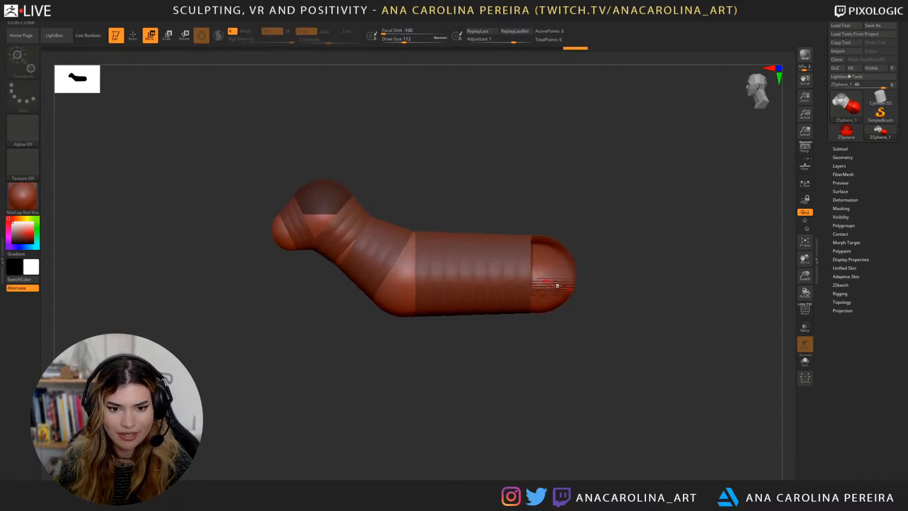
left_click_drag(558, 287, 450, 274)
key("ctrl+z")
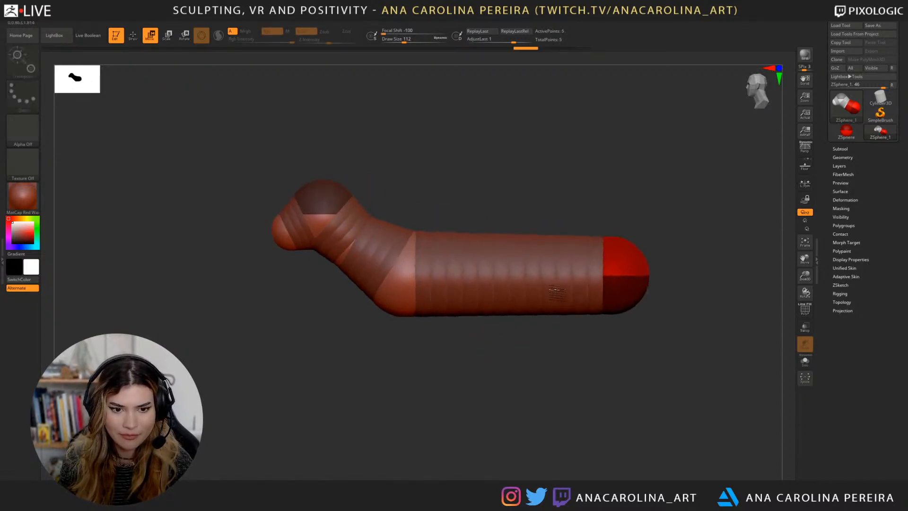
left_click_drag(584, 369, 572, 330, "alt")
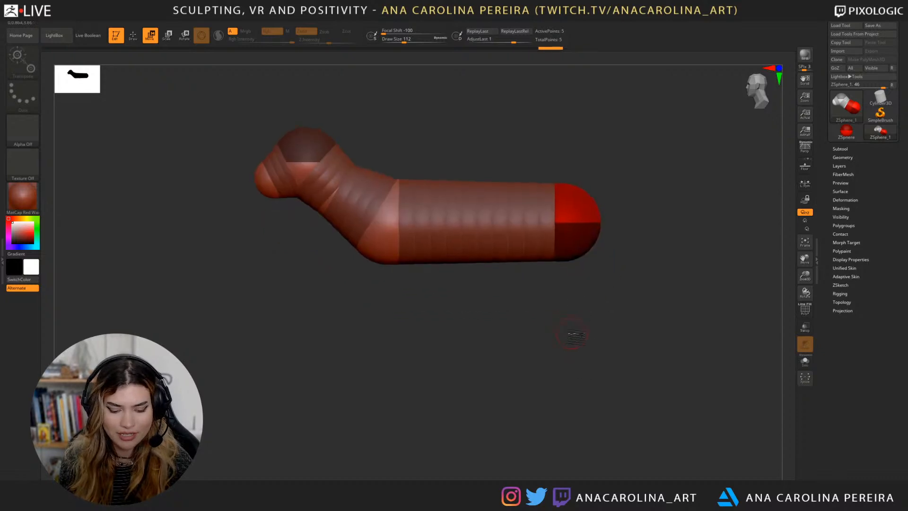
Step: Add a small ZSphere on the upper part of the rump as the tail's starting point
key("q")
mouse_move(608, 253)
left_mouse_down()
mouse_move(586, 284)
mouse_move(637, 196)
mouse_move(610, 208)
mouse_move(576, 235)
mouse_move(603, 243)
mouse_move(738, 198)
mouse_move(644, 212)
left_mouse_up()
left_click(568, 219)
left_click(565, 220)
key("space")
key("w")
left_click_drag(647, 218, 653, 374, "alt")
left_click_drag(622, 432, 255, 382, "alt")
Step: Set the draw size to about 39 and pull the rump's small ZSphere backward into a long thin tail
key("space")
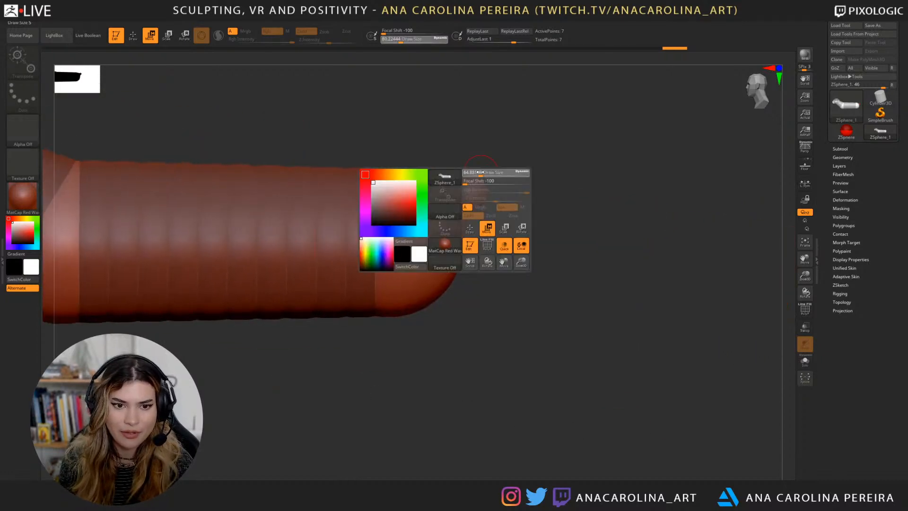
left_click(477, 175)
left_click_drag(482, 183, 762, 186)
mouse_move(598, 287)
left_mouse_down("alt")
mouse_move(589, 269)
mouse_move(608, 296)
left_mouse_up("alt")
left_click_drag(661, 217, 709, 219)
left_click_drag(574, 316, 658, 258, "alt")
Step: Add mirrored ZSpheres on the hips and pull them down into hind legs with a bent knee
key("q")
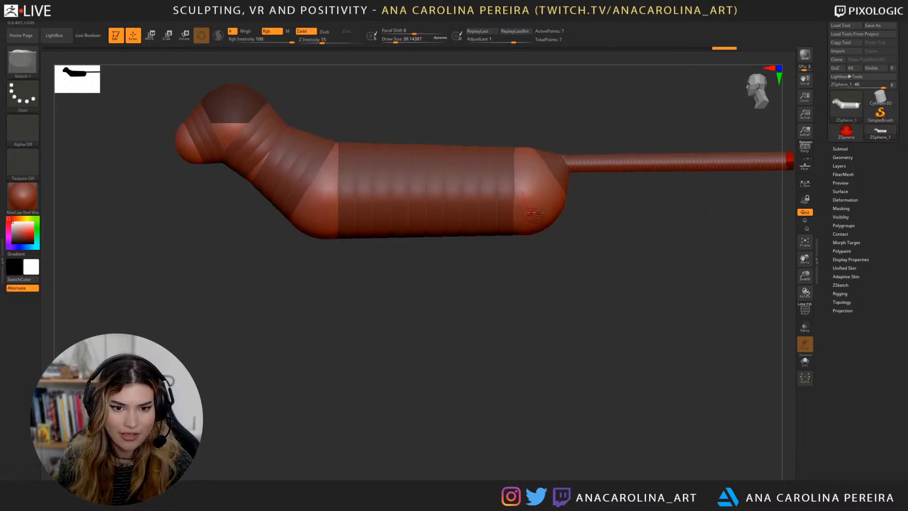
left_click(530, 201)
mouse_move(534, 284)
left_mouse_down()
mouse_move(512, 284)
mouse_move(533, 280)
mouse_move(528, 246)
left_mouse_up()
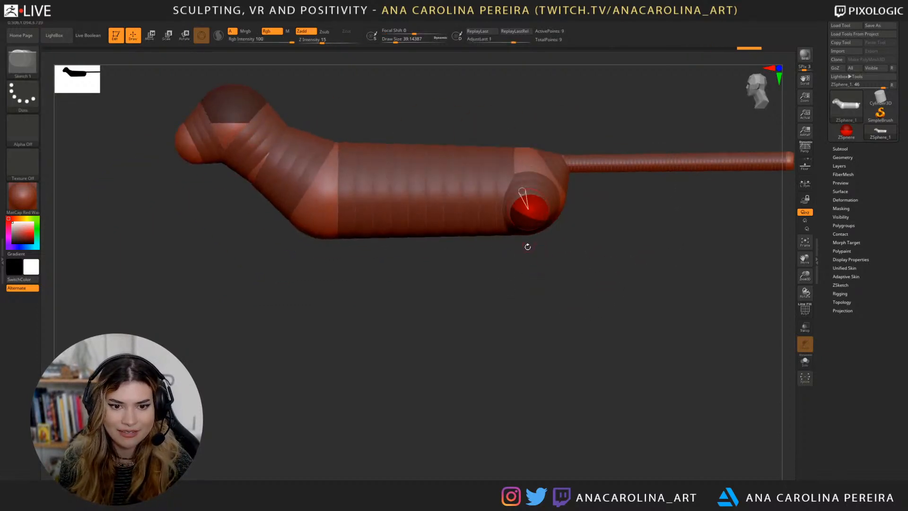
left_click(540, 230)
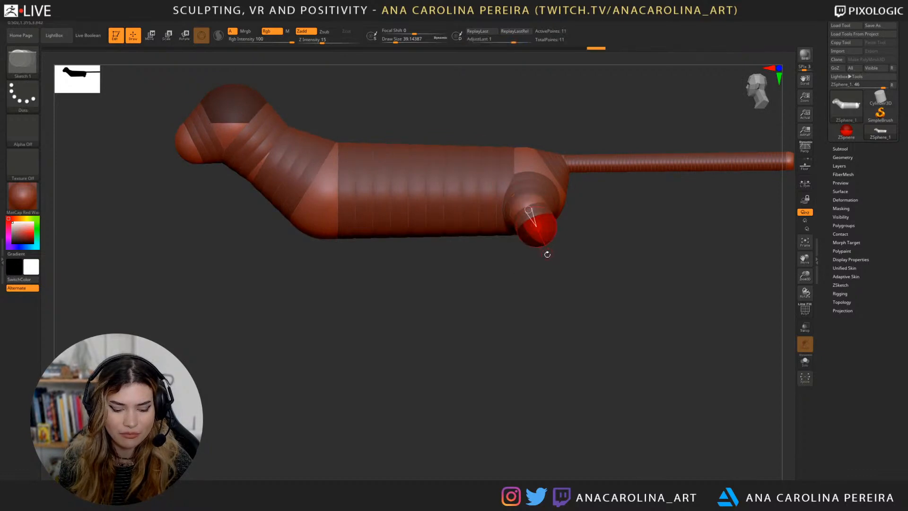
key("w")
left_click_drag(577, 302, 581, 321)
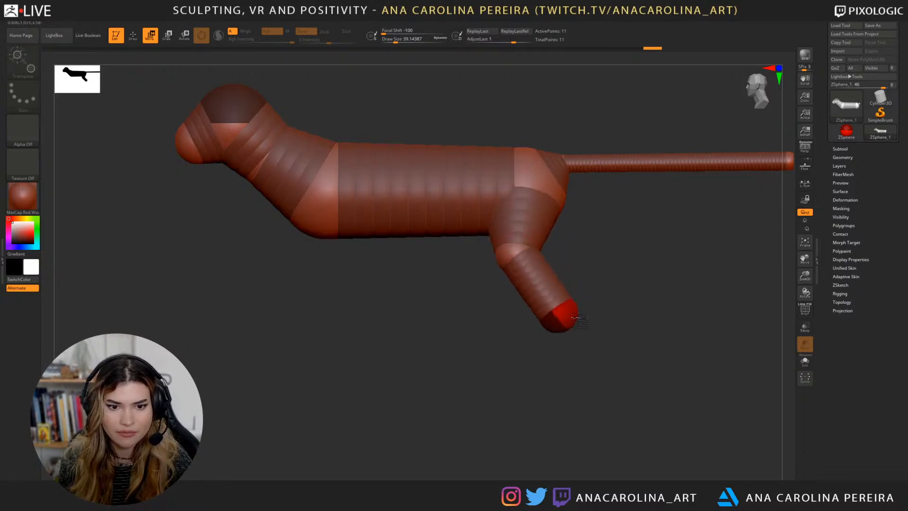
Step: Reposition the hind legs' ZSpheres from a three-quarter view so both legs extend down beneath the hips
left_click_drag(512, 248, 512, 276)
mouse_move(466, 303)
left_mouse_down()
mouse_move(527, 324)
mouse_move(468, 305)
left_mouse_up()
key("ctrl+z")
left_click_drag(512, 279, 572, 264)
left_click_drag(594, 305, 521, 278)
mouse_move(553, 305)
left_mouse_down()
mouse_move(610, 315)
mouse_move(636, 348)
mouse_move(581, 378)
mouse_move(540, 346)
left_mouse_up()
key("q")
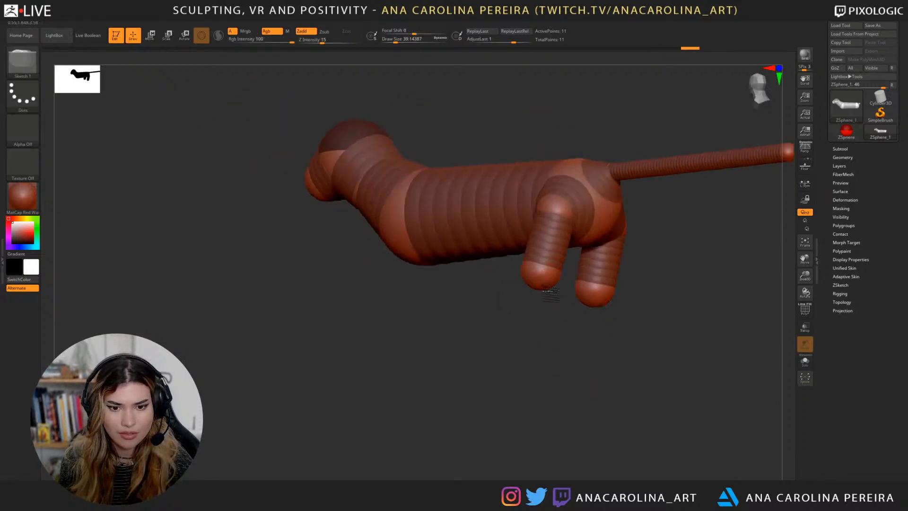
Step: Add ZSpheres at the ends of the hind legs, shaping lower legs that angle back to the hock and feet segments angling forward
mouse_move(549, 292)
left_mouse_down()
mouse_move(549, 316)
mouse_move(565, 336)
left_mouse_up()
key("w")
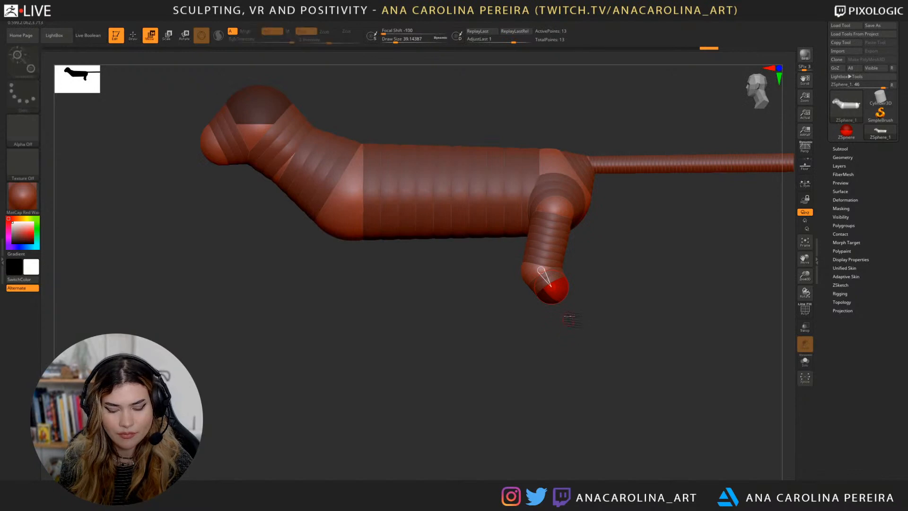
mouse_move(552, 288)
left_mouse_down()
mouse_move(578, 351)
mouse_move(588, 336)
mouse_move(624, 395)
mouse_move(584, 367)
mouse_move(563, 289)
left_mouse_up()
key("e")
key("q")
left_click(563, 290)
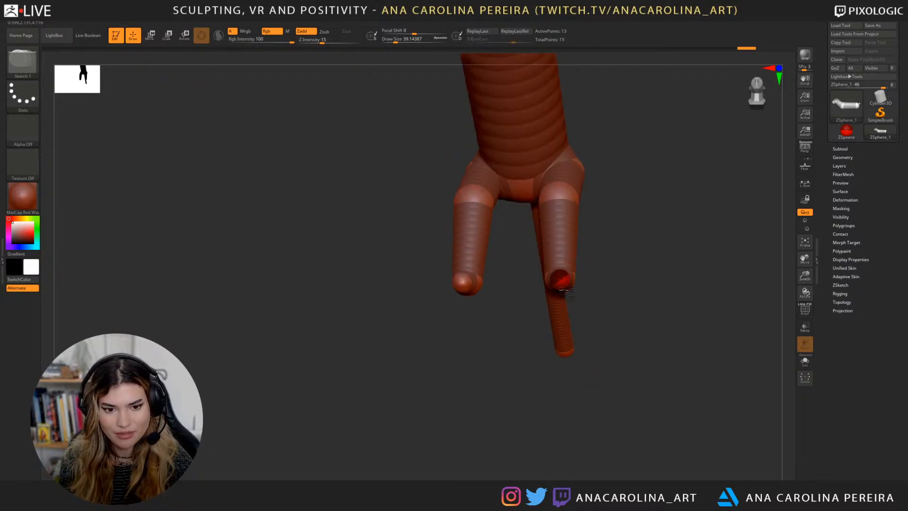
mouse_move(574, 321)
left_mouse_down()
mouse_move(520, 383)
mouse_move(543, 345)
mouse_move(544, 321)
mouse_move(528, 347)
mouse_move(536, 348)
mouse_move(451, 308)
left_mouse_up()
key("w")
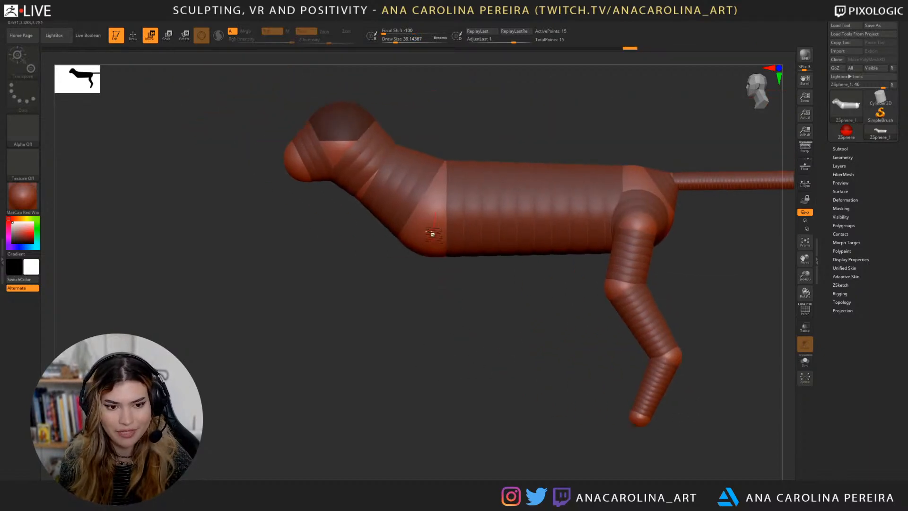
Step: Add mirrored ZSpheres on the sides of the chest and move them slightly down as the front legs' shoulder joints
key("q")
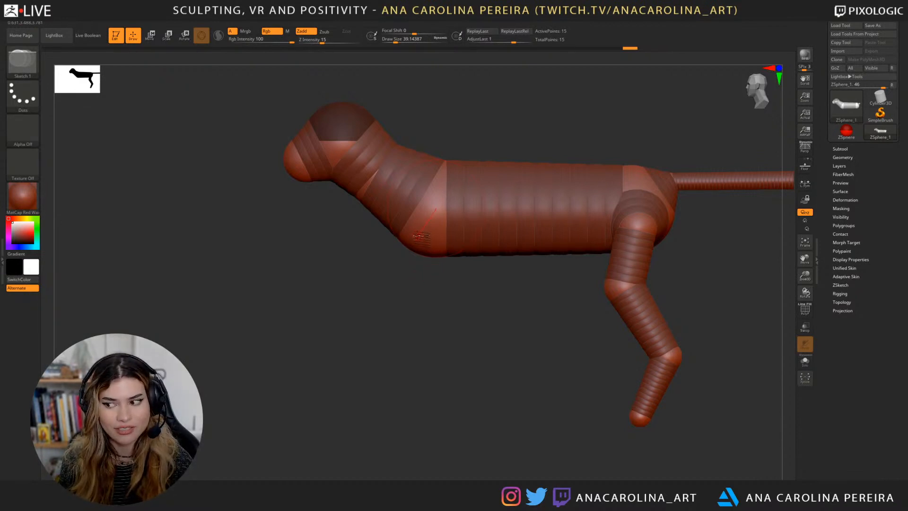
left_click_drag(427, 239, 433, 251)
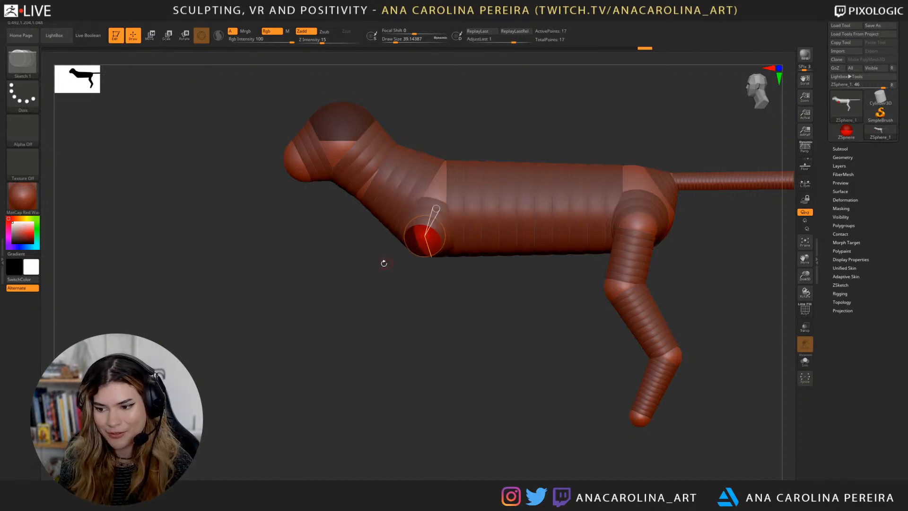
key("w")
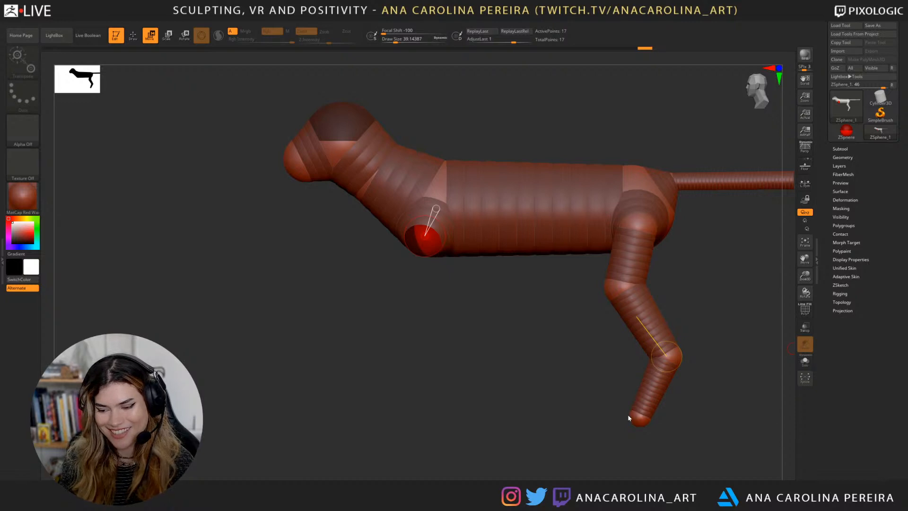
left_click_drag(430, 342, 450, 285)
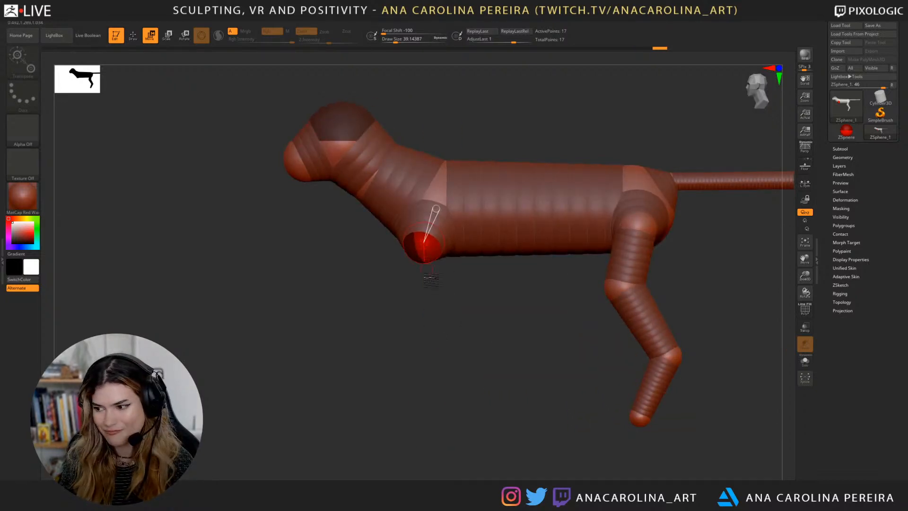
left_click_drag(424, 243, 424, 248)
left_click_drag(449, 320, 423, 295, "alt")
Step: Add ZSpheres at the shoulder joints and pull them down and backward into short upper front legs
key("q")
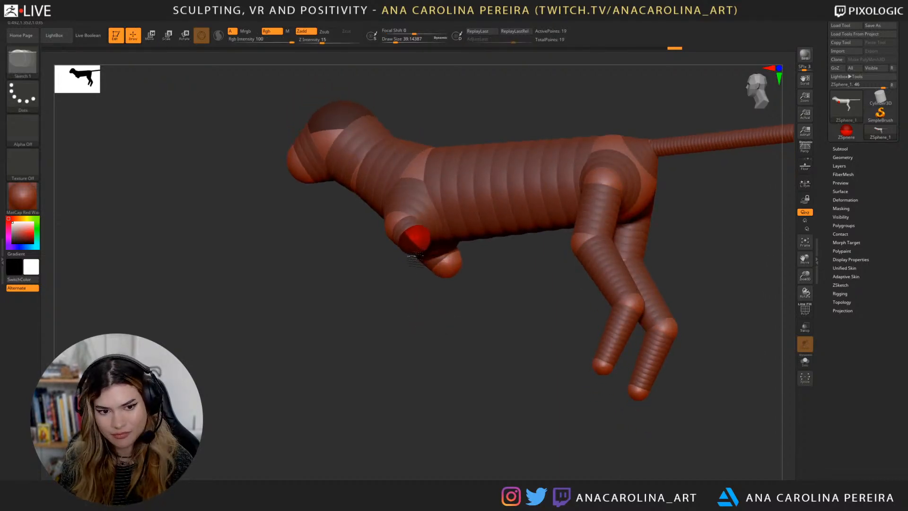
left_click_drag(418, 291, 419, 313, "shift")
key("w")
left_click_drag(422, 248, 435, 265)
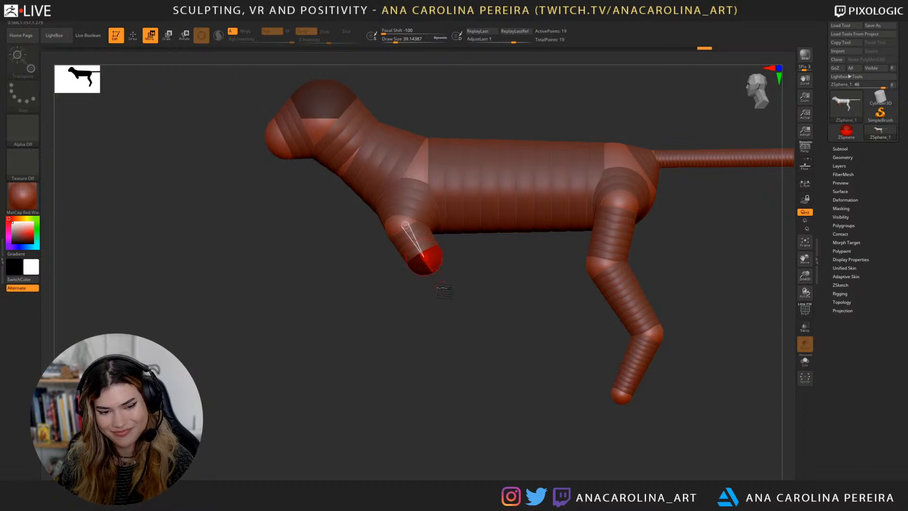
mouse_move(464, 329)
left_mouse_down("alt")
mouse_move(498, 316)
mouse_move(481, 287)
left_mouse_up("alt")
Step: Add ZSpheres at the elbows and pull them down and slightly forward into long forearms
key("q")
left_click_drag(475, 227, 481, 239)
mouse_move(477, 303)
left_mouse_down("shift")
mouse_move(474, 384)
mouse_move(474, 314)
left_mouse_up("shift")
key("w")
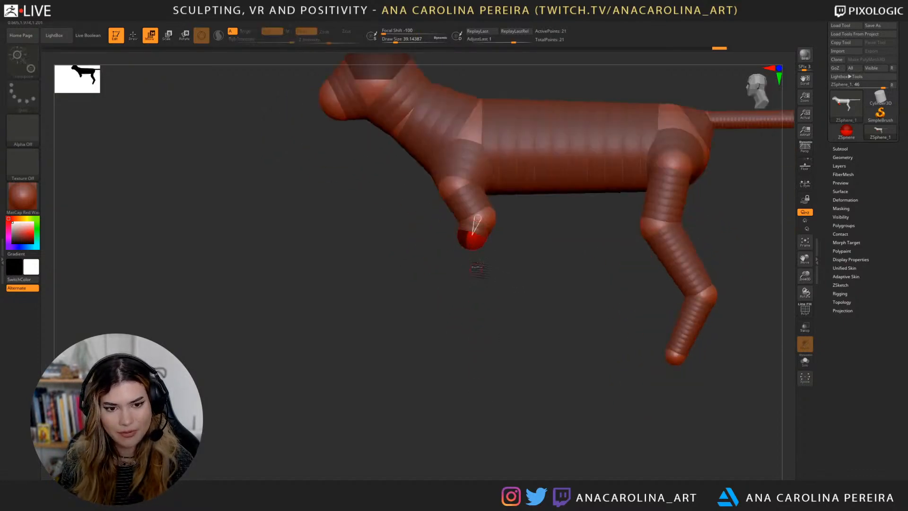
left_click_drag(474, 257, 454, 333)
key("e")
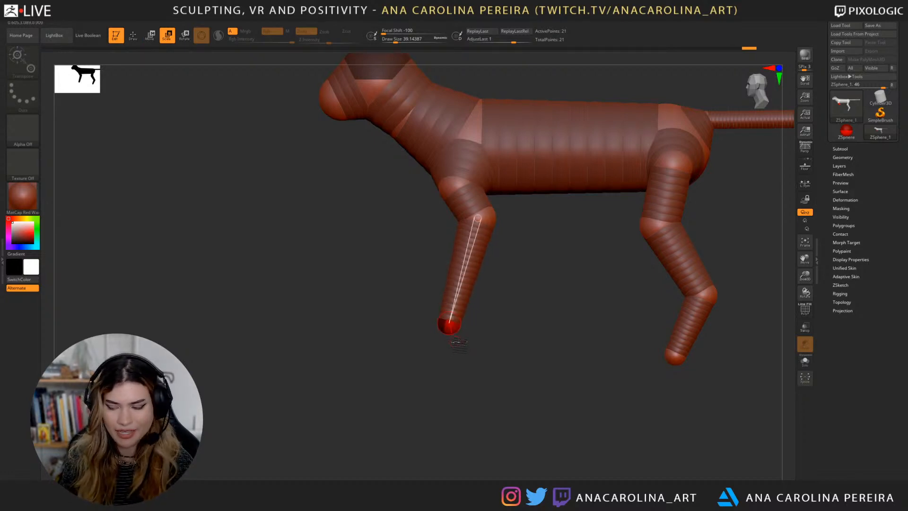
key("w")
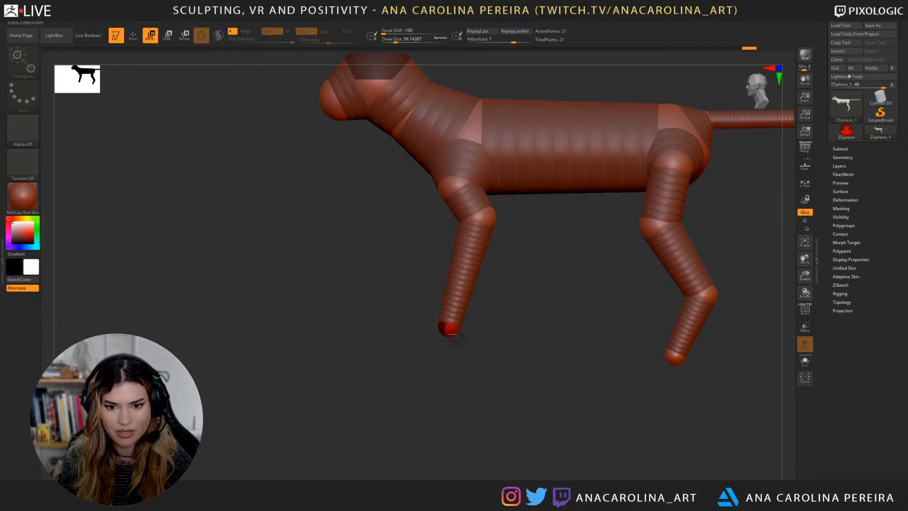
left_click_drag(453, 333, 462, 421, "alt")
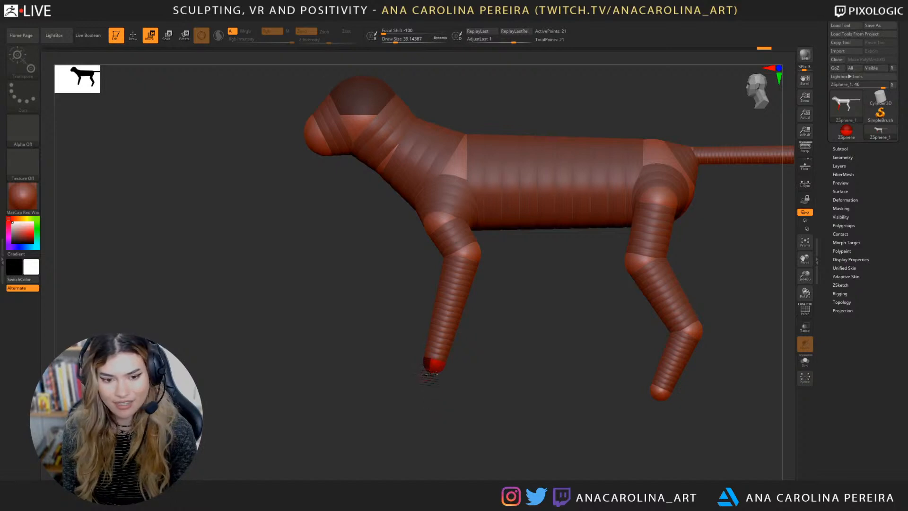
left_click_drag(434, 363, 435, 366)
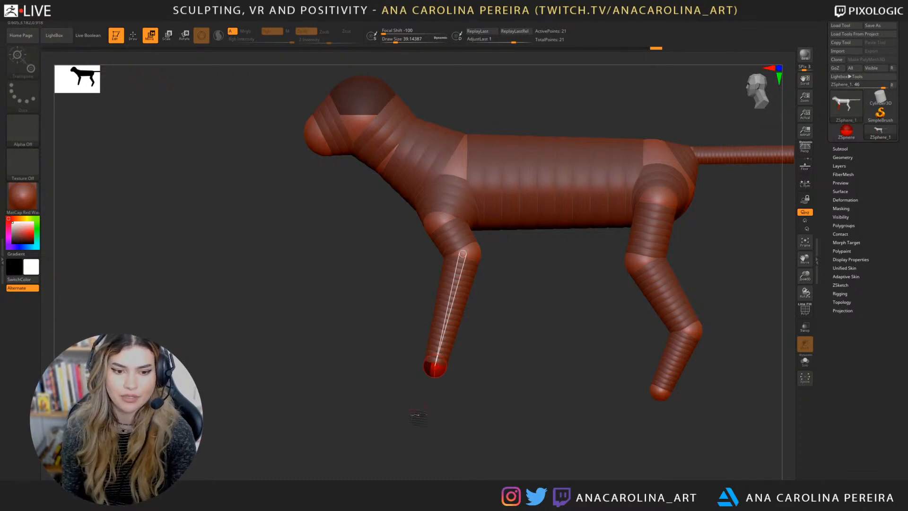
Step: Add ZSpheres at the wrists and pull them forward and down into short front paws
mouse_move(448, 419)
left_mouse_down()
mouse_move(473, 397)
mouse_move(436, 376)
left_mouse_up()
left_click_drag(482, 387, 455, 383)
mouse_move(556, 400)
left_mouse_down()
mouse_move(562, 385)
mouse_move(589, 371)
left_mouse_up()
key("q")
mouse_move(466, 326)
left_mouse_down()
mouse_move(486, 351)
mouse_move(448, 352)
left_mouse_up()
key("w")
left_click_drag(600, 375, 539, 361, "alt")
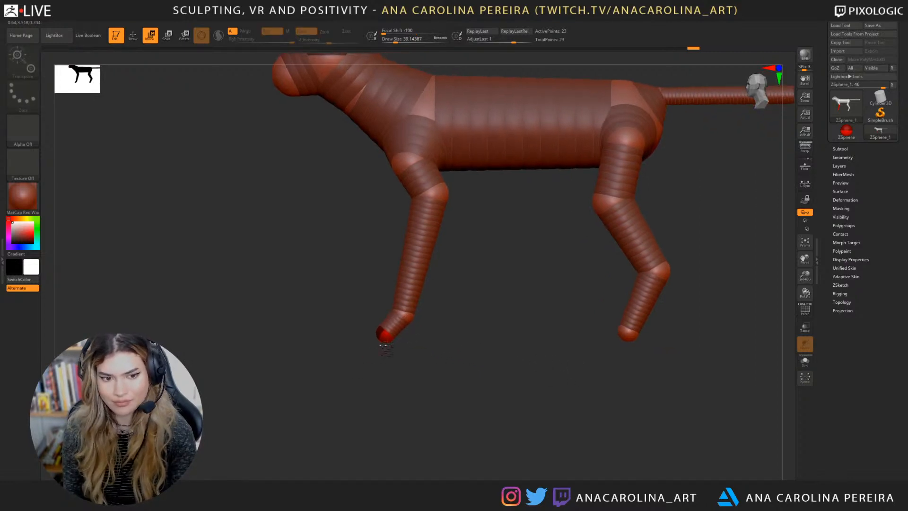
left_click_drag(385, 344, 390, 346)
Step: Insert a ZSphere joint near the lower end of each hind leg to separate the hind paw
mouse_move(581, 362)
left_mouse_down("alt")
mouse_move(509, 406)
mouse_move(500, 427)
left_mouse_up("alt")
key("q")
left_click_drag(547, 405, 533, 420, "shift")
mouse_move(505, 450)
left_mouse_down("alt")
mouse_move(552, 417)
mouse_move(534, 406)
left_mouse_up("alt")
key("w")
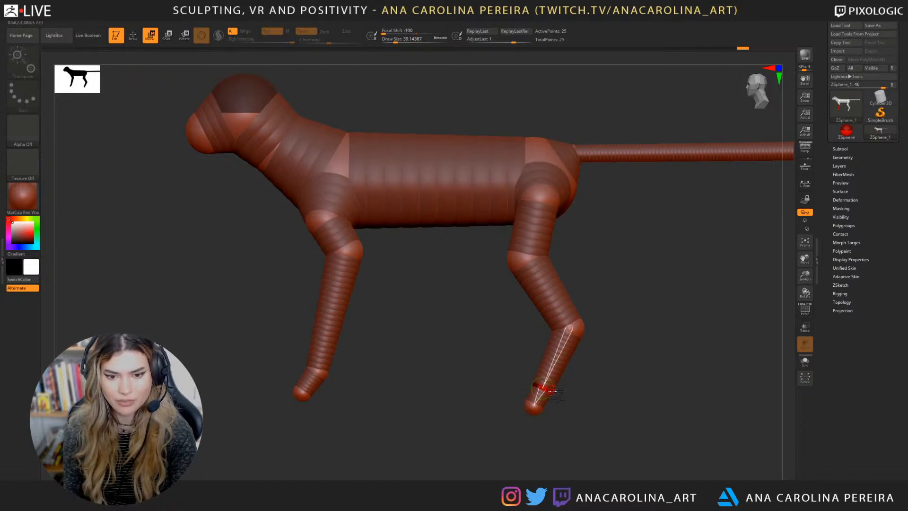
left_click_drag(571, 415, 584, 413, "alt")
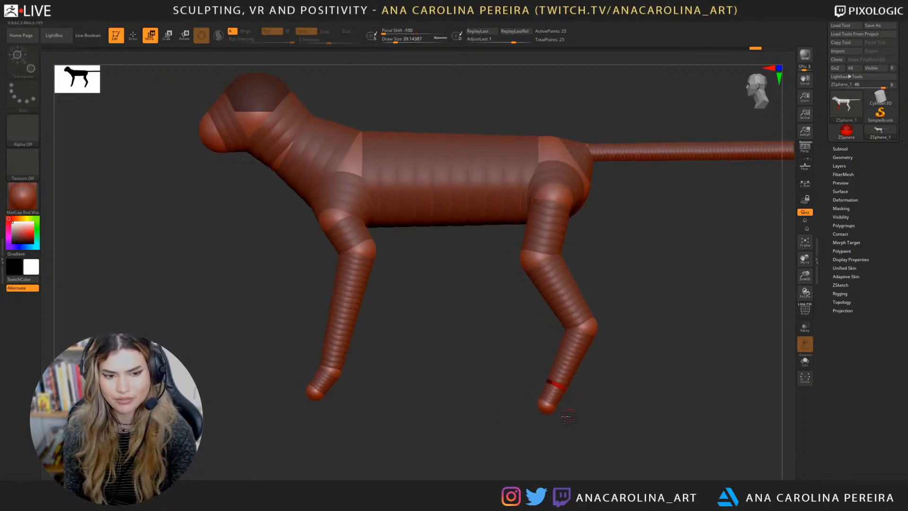
Step: Fine-tune the front paws' ZSpheres from the side view
left_click_drag(315, 402, 316, 403)
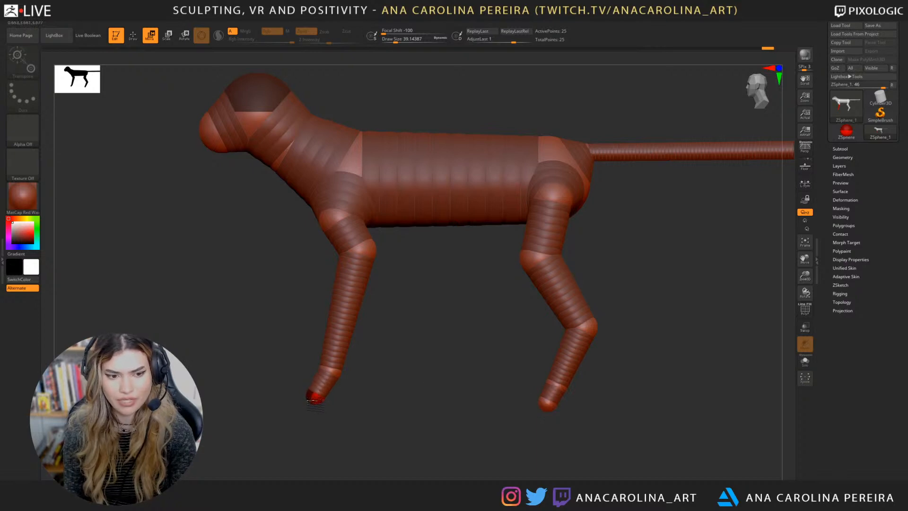
mouse_move(336, 373)
left_mouse_down()
mouse_move(435, 384)
mouse_move(430, 401)
mouse_move(395, 398)
mouse_move(507, 426)
left_mouse_up()
mouse_move(389, 400)
left_mouse_down()
mouse_move(467, 434)
mouse_move(721, 445)
left_mouse_up()
mouse_move(562, 418)
left_mouse_down("alt")
mouse_move(556, 408)
mouse_move(570, 444)
left_mouse_up("alt")
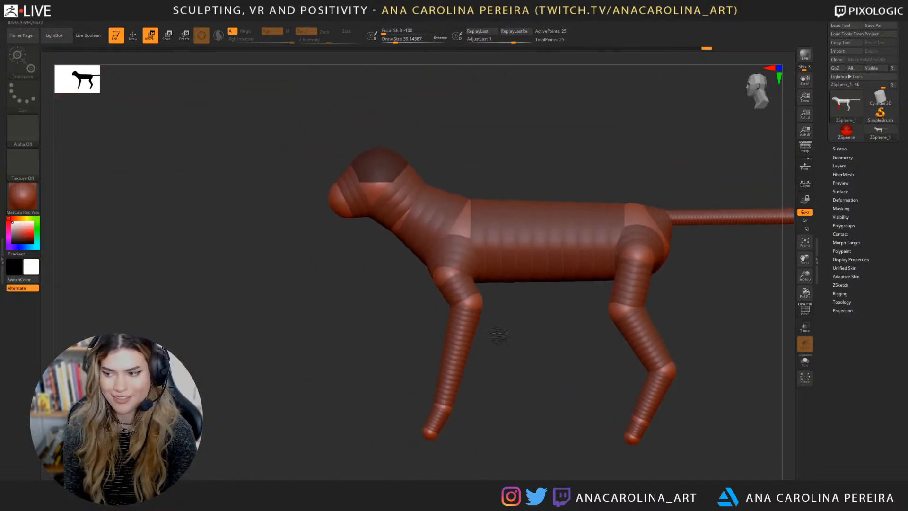
Step: Scale down the head and muzzle ZSpheres and reposition the head slightly forward at the end of the neck
key("e")
left_click_drag(388, 172, 366, 151)
left_click_drag(345, 199, 329, 198)
key("w")
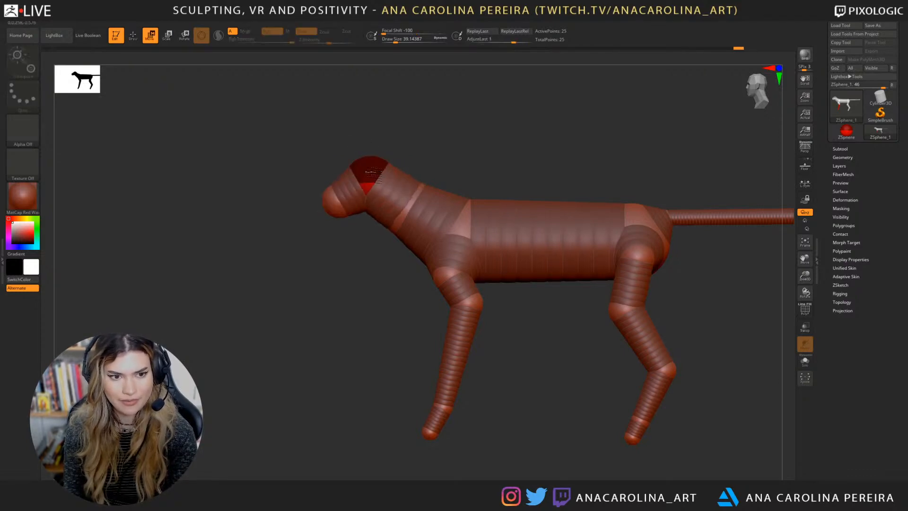
left_click_drag(386, 320, 392, 337, "alt")
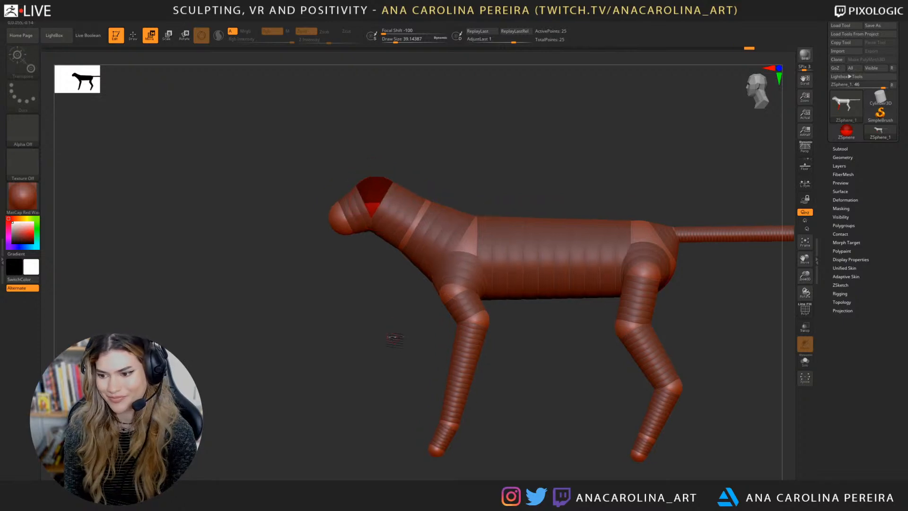
Step: Inspect the figure from the opposite side and the front, and adjust the spacing of the front paws' ZSpheres
left_click_drag(383, 369, 599, 378)
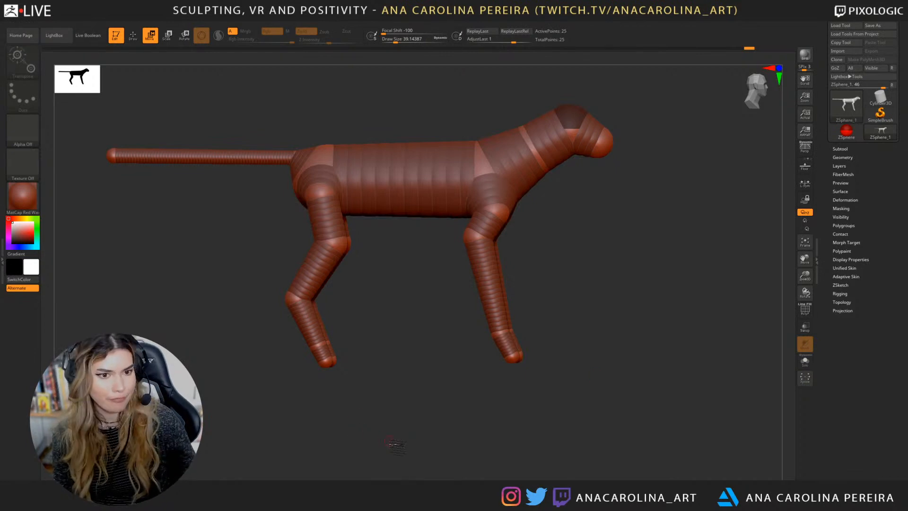
left_click_drag(394, 443, 488, 445)
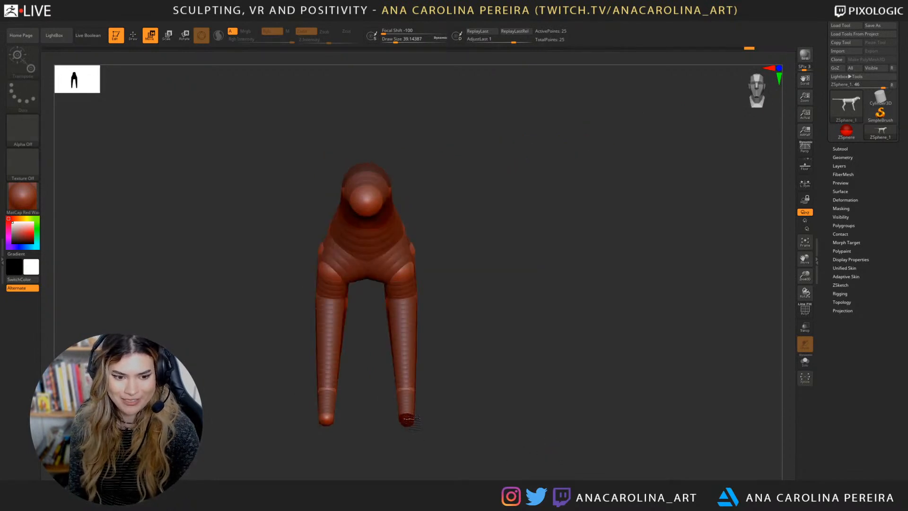
left_click_drag(406, 419, 536, 449)
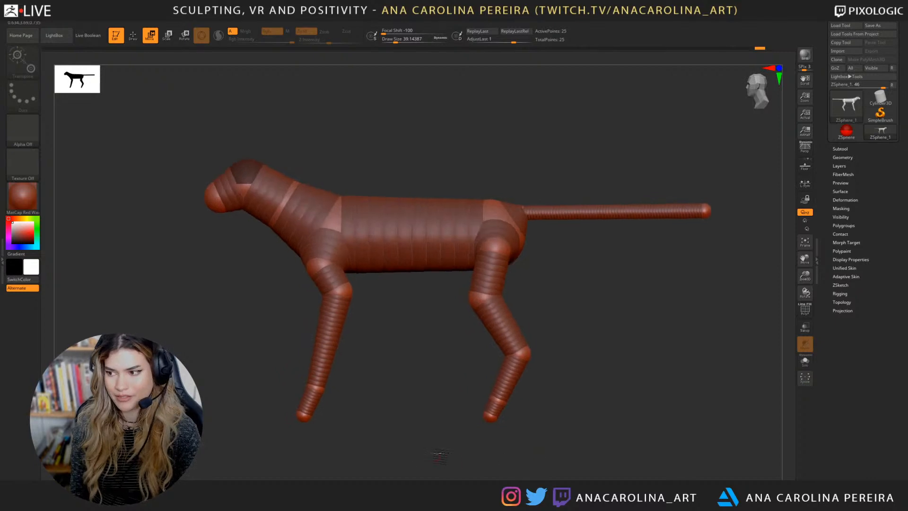
Step: Insert a ZSphere at the base of the neck and lower the head and muzzle ZSpheres slightly
left_click_drag(428, 437, 520, 447, "alt")
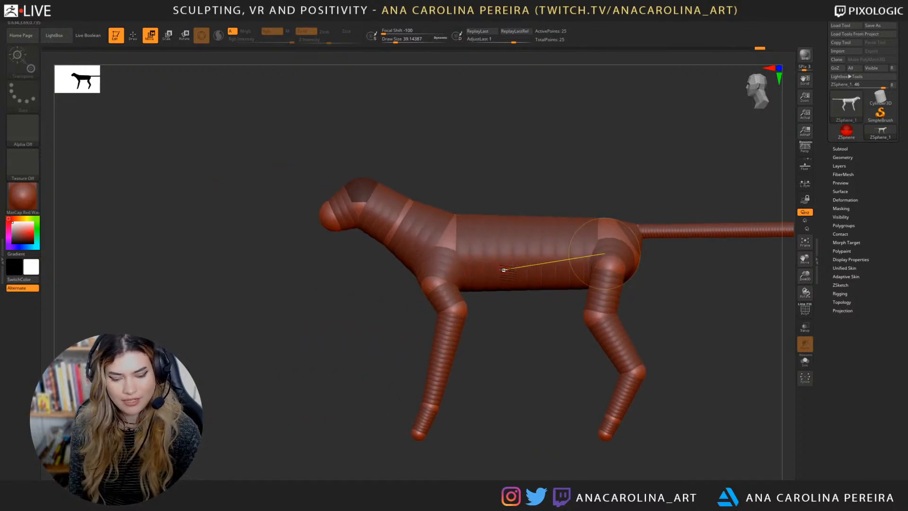
left_click_drag(467, 163, 464, 173, "alt")
left_click_drag(494, 118, 478, 152, "alt")
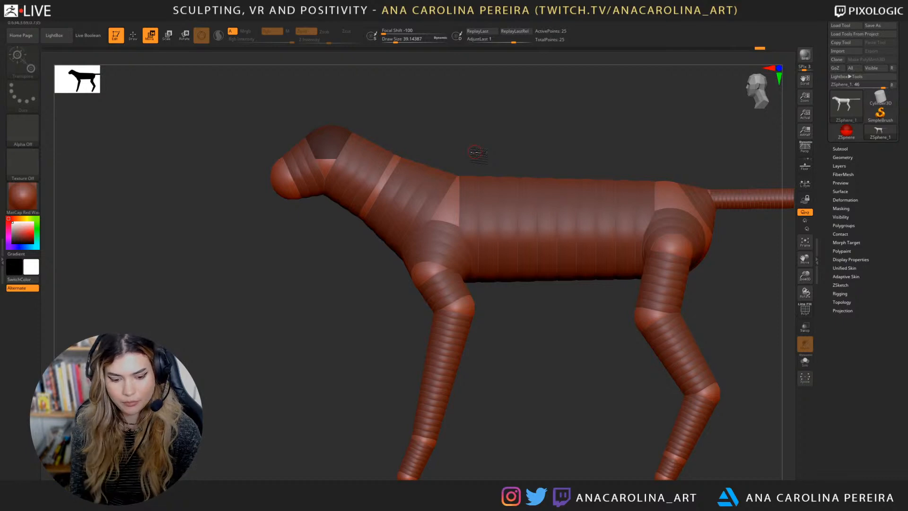
key("e")
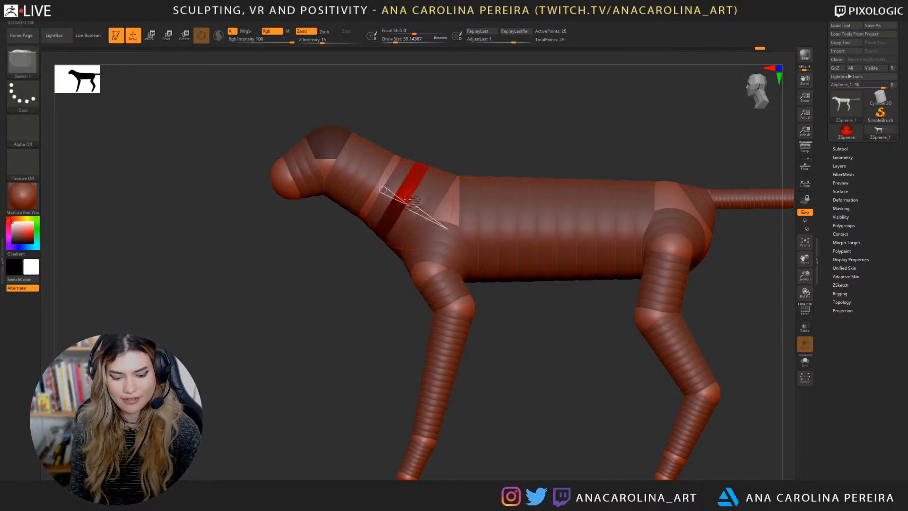
left_click_drag(264, 187, 312, 191, "alt")
key("w")
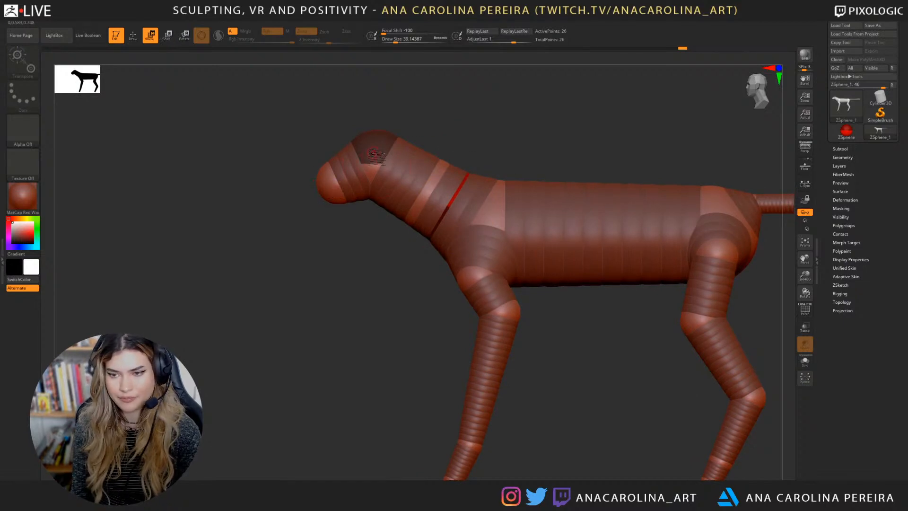
left_click_drag(377, 143, 376, 147)
left_click_drag(325, 190, 325, 191)
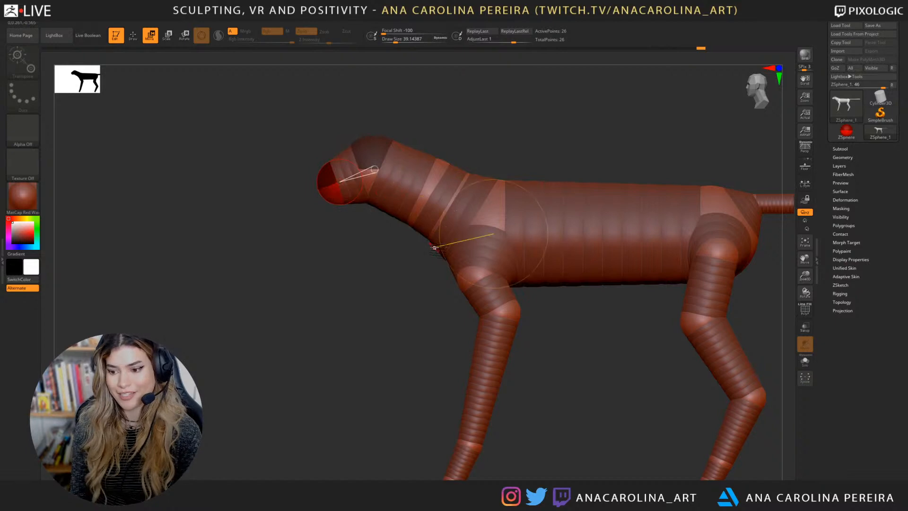
left_click_drag(583, 412, 575, 395, "alt")
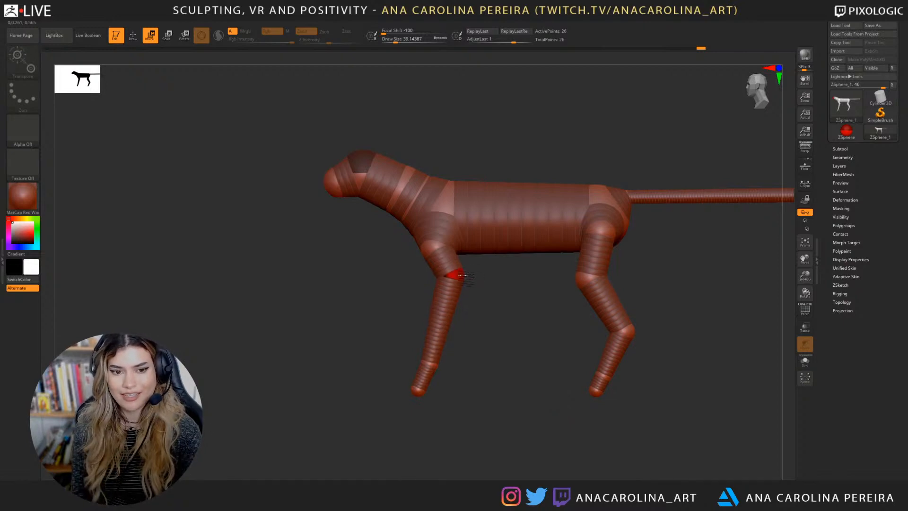
Step: Adjust the front legs' elbow, wrist and paw ZSpheres, raising the wrists and paws to shorten the legs
left_click_drag(461, 275, 462, 279)
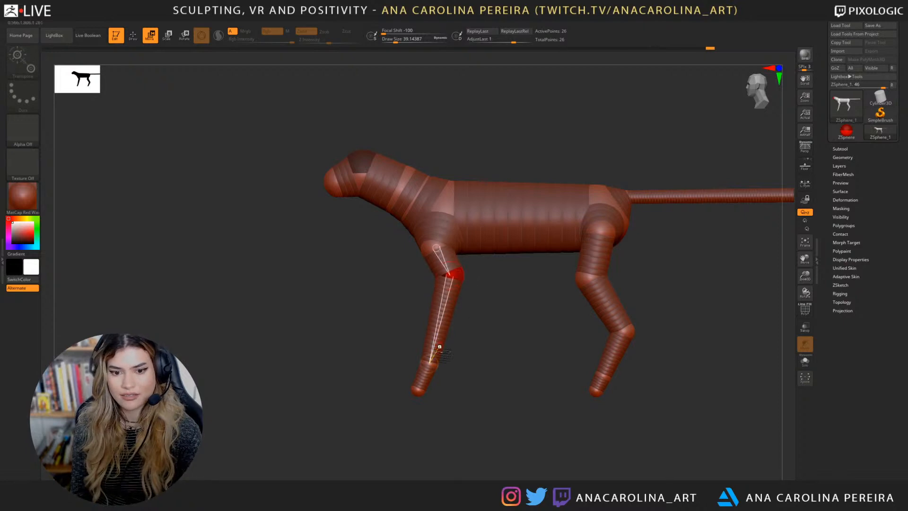
left_click_drag(436, 354, 432, 354)
left_click_drag(416, 389, 419, 383)
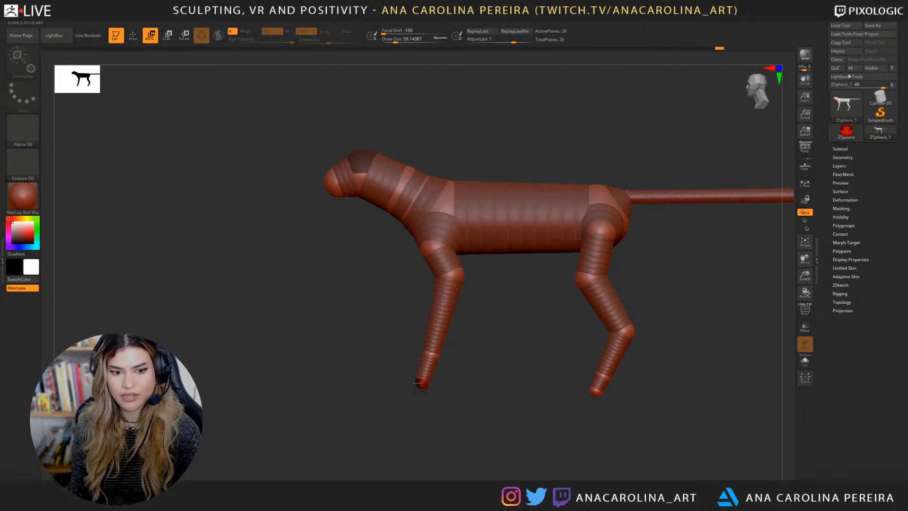
left_click(417, 381)
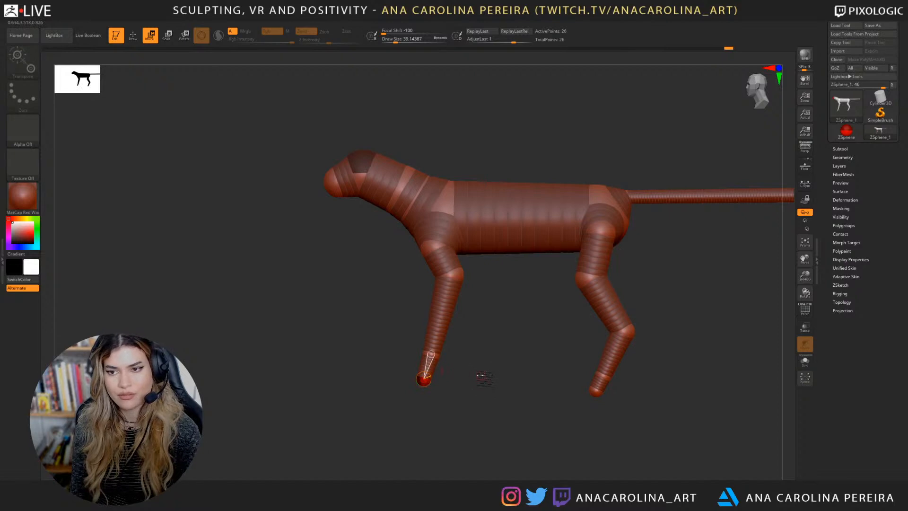
left_click_drag(497, 379, 447, 388, "alt")
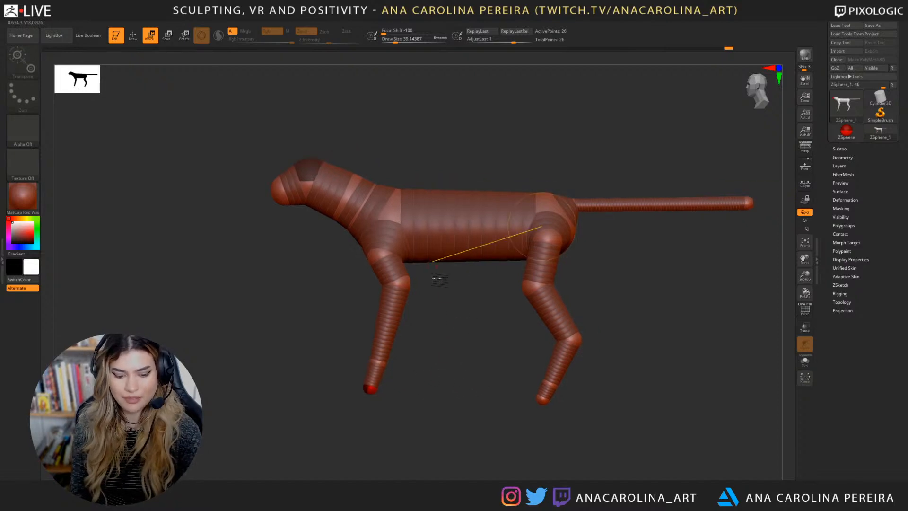
left_click_drag(439, 279, 472, 345, "alt")
key("q")
left_click_drag(470, 283, 459, 298, "alt")
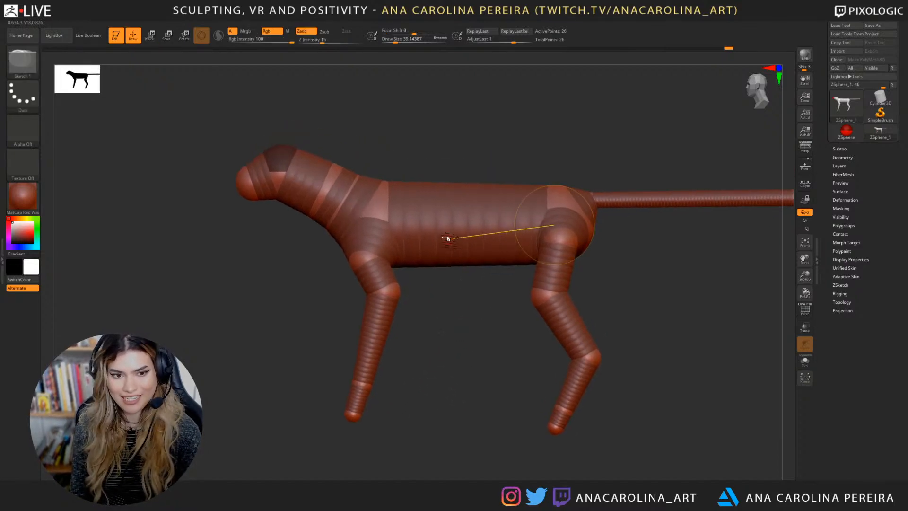
Step: Insert a ZSphere in the middle of the torso and scale it up to bulge the belly
left_click(444, 239)
key("e")
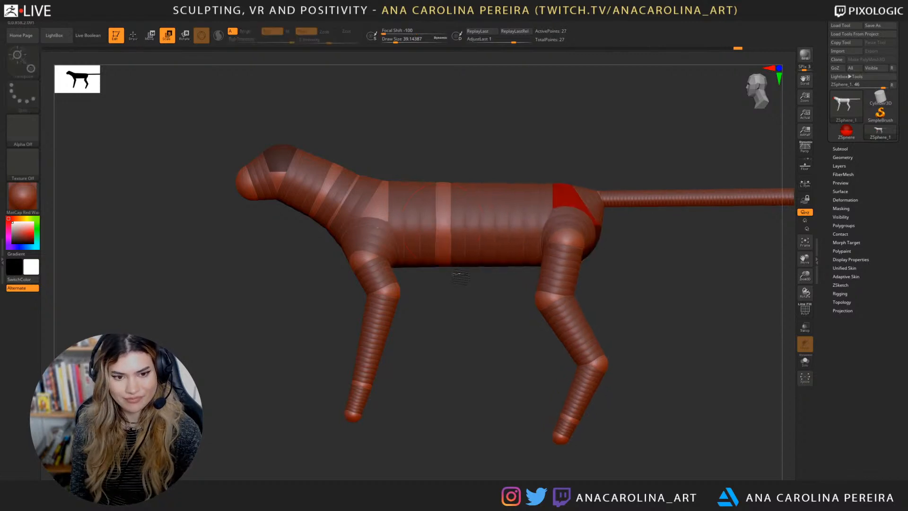
left_click_drag(443, 250, 445, 270)
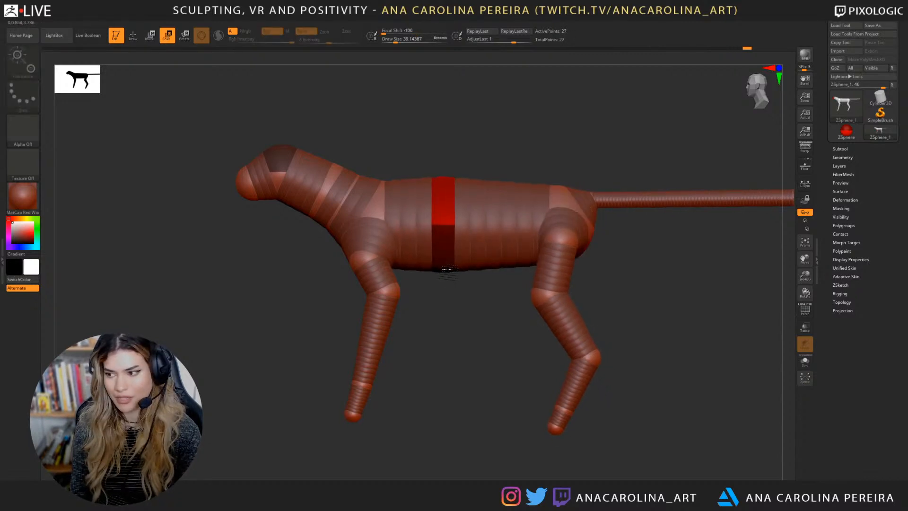
key("w")
left_click_drag(451, 315, 437, 339, "alt")
Step: Insert a ZSphere in the rear torso ahead of the hips and adjust the size and position of the torso and shoulder ZSpheres
key("q")
mouse_move(501, 256)
left_mouse_down()
mouse_move(500, 271)
mouse_move(483, 267)
left_mouse_up()
key("e")
key("w")
left_click_drag(416, 192, 471, 176)
key("e")
key("w")
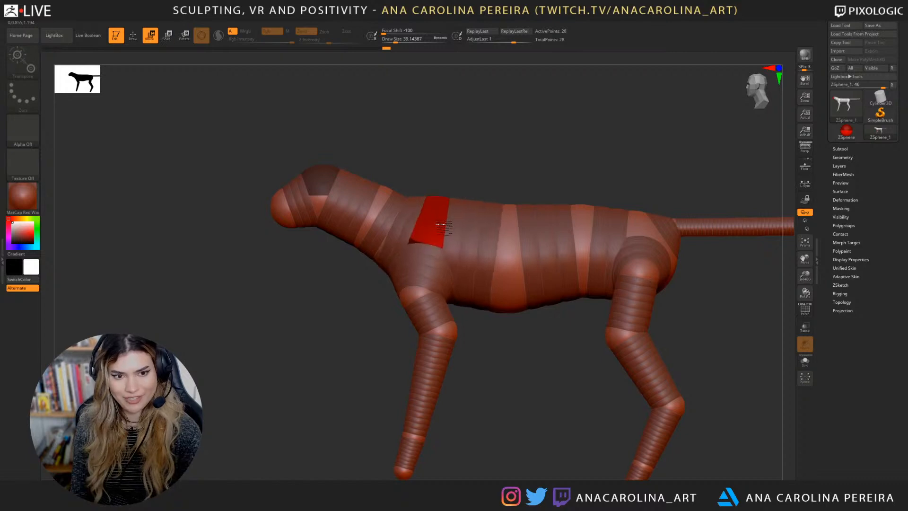
Step: Insert a ZSphere between the shoulders and the mid-torso and reposition it to shape the ribcage
key("q")
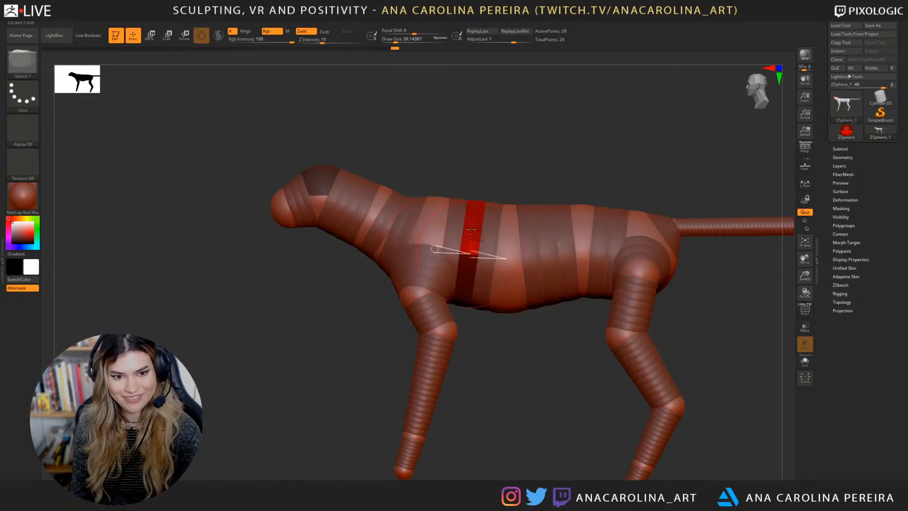
key("w")
left_click_drag(472, 230, 516, 189)
left_click_drag(442, 164, 488, 160, "alt")
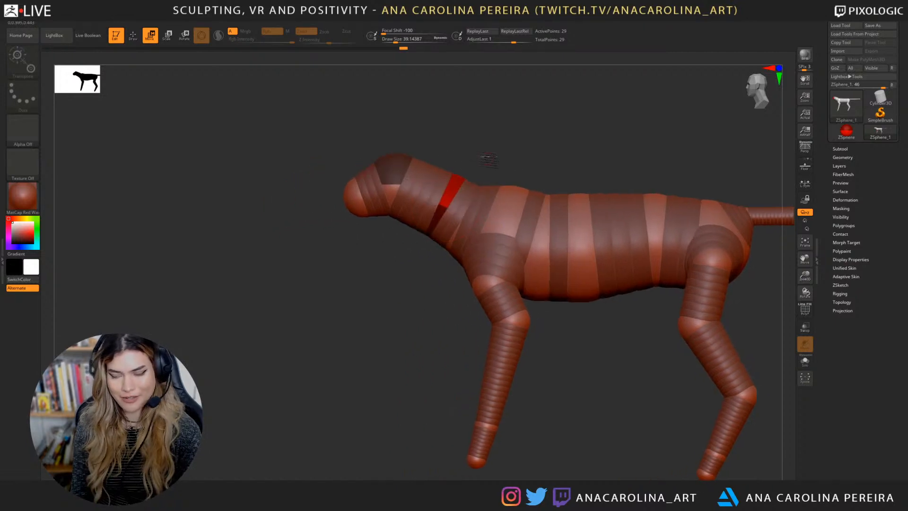
Step: Reposition the head and muzzle ZSpheres slightly lower and insert a ZSphere in the neck just behind the head
key("e")
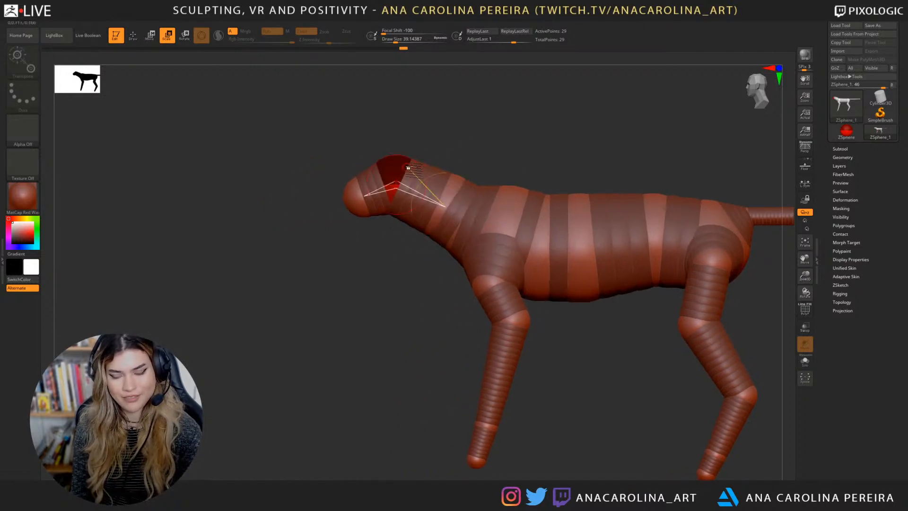
left_click_drag(461, 141, 426, 152, "alt")
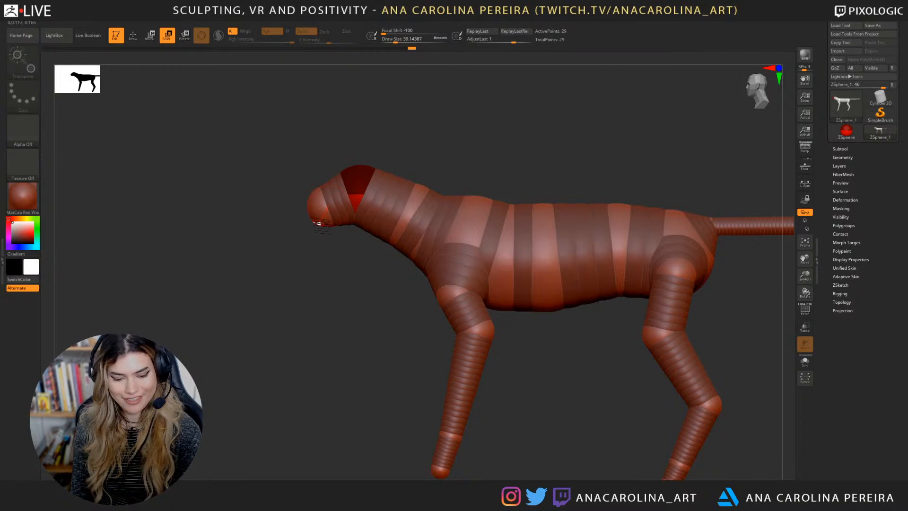
key("w")
left_click_drag(324, 208, 353, 180)
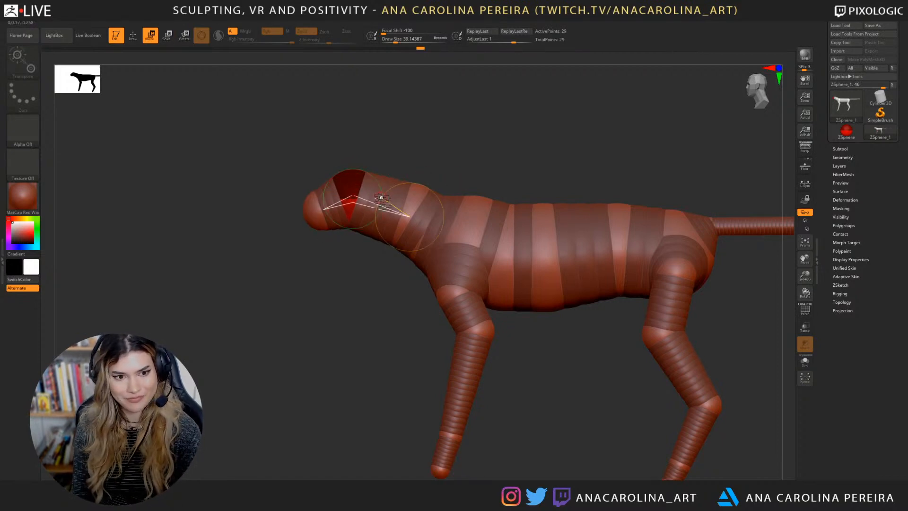
left_click(379, 196)
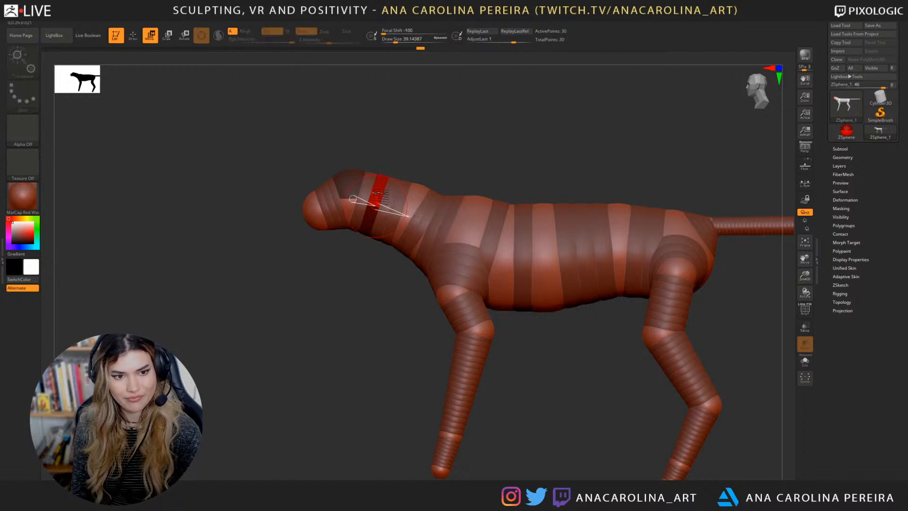
left_click_drag(378, 193, 381, 192)
left_click_drag(509, 175, 388, 133, "alt")
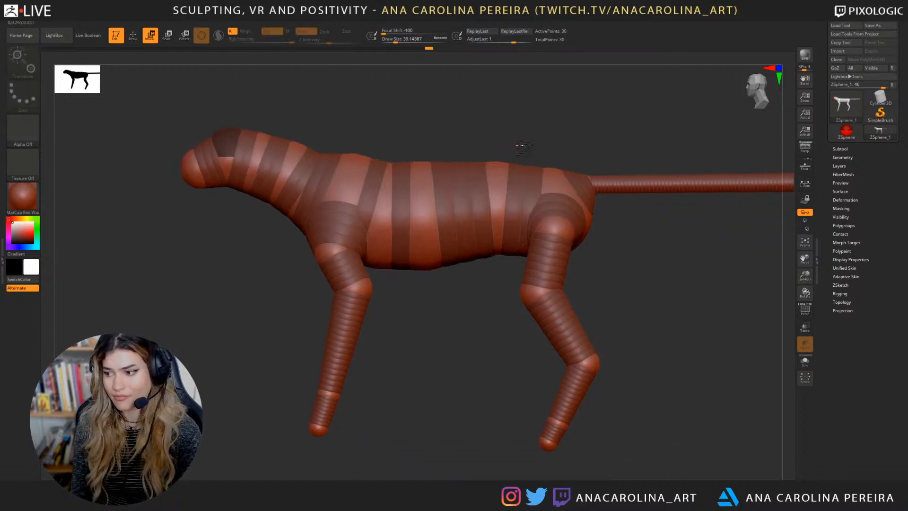
Step: Scale up the hip ZSpheres to thicken the upper thighs and move them inward toward the body
left_click_drag(523, 147, 503, 162, "alt")
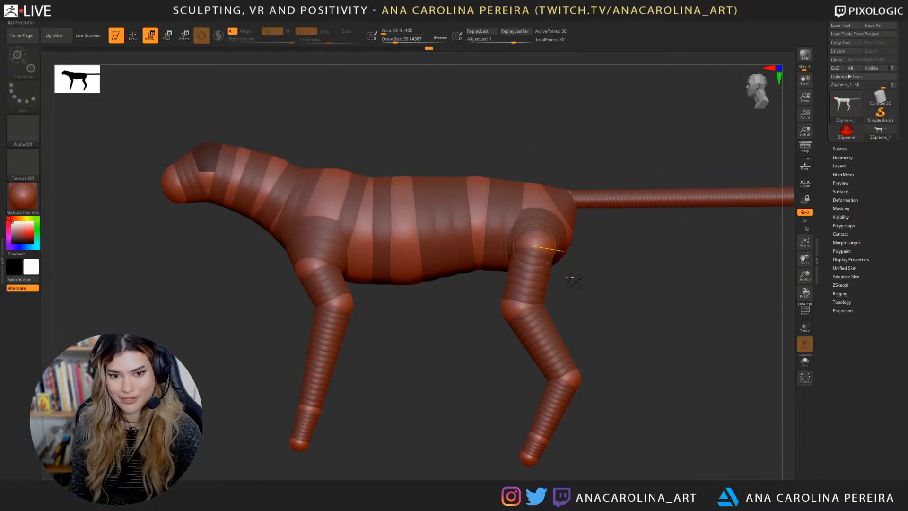
mouse_move(573, 278)
left_mouse_down()
mouse_move(563, 270)
mouse_move(576, 286)
left_mouse_up()
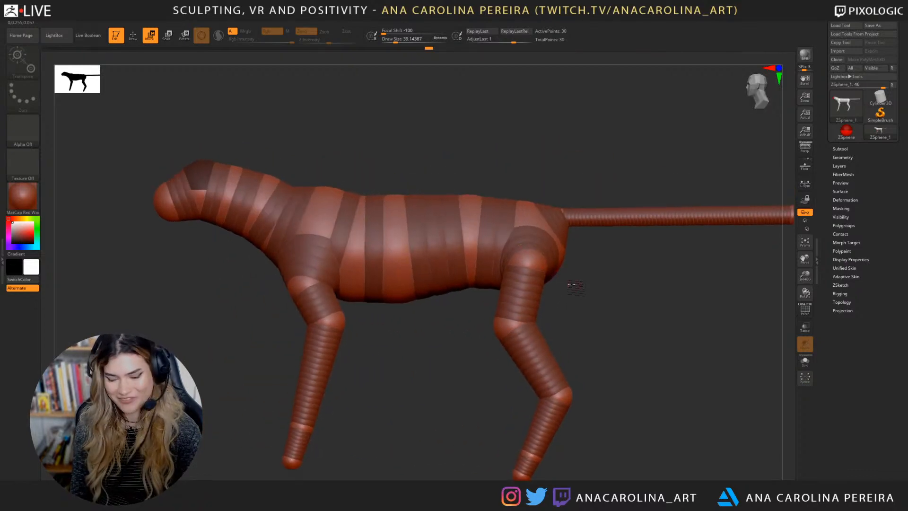
key("e")
left_click_drag(530, 259, 543, 283)
key("ctrl+z")
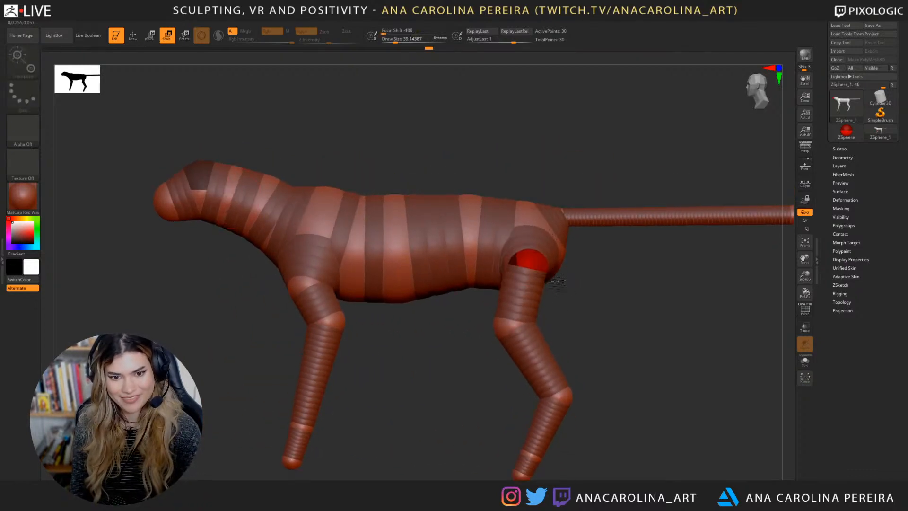
left_click_drag(594, 351, 553, 305)
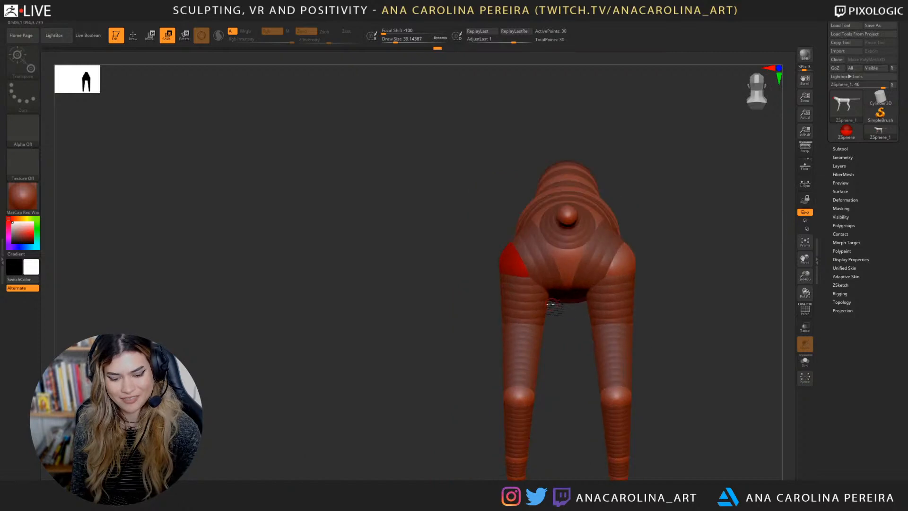
key("w")
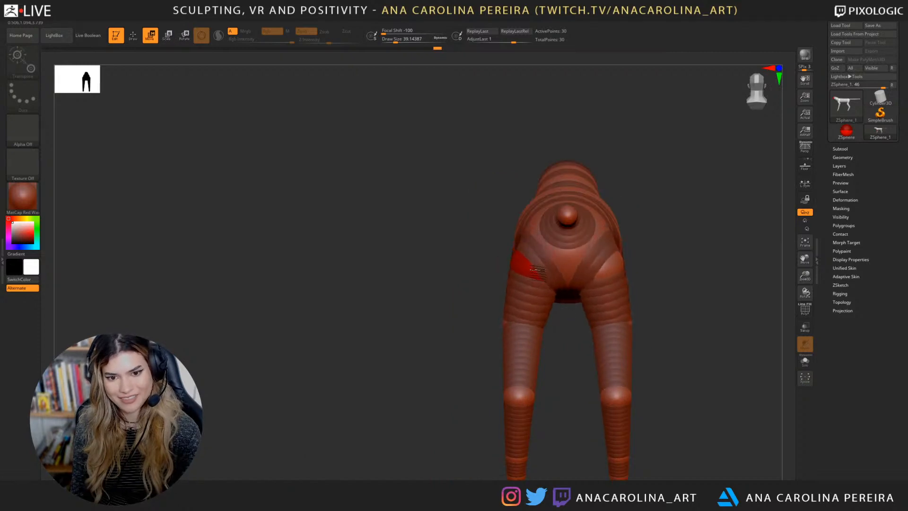
mouse_move(648, 265)
left_mouse_down()
mouse_move(704, 241)
mouse_move(638, 266)
left_mouse_up()
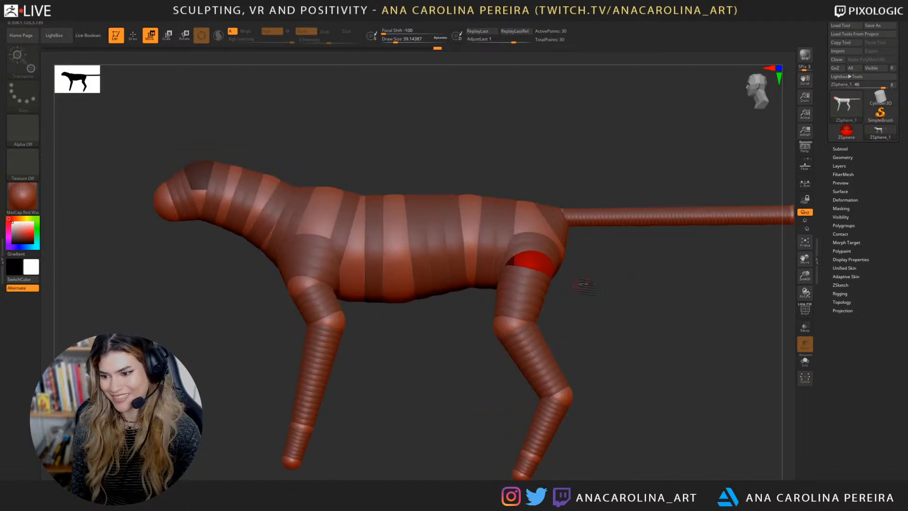
Step: Check the figure from both sides and shift the torso ZSphere in front of the hips slightly forward
left_click_drag(584, 290, 624, 283)
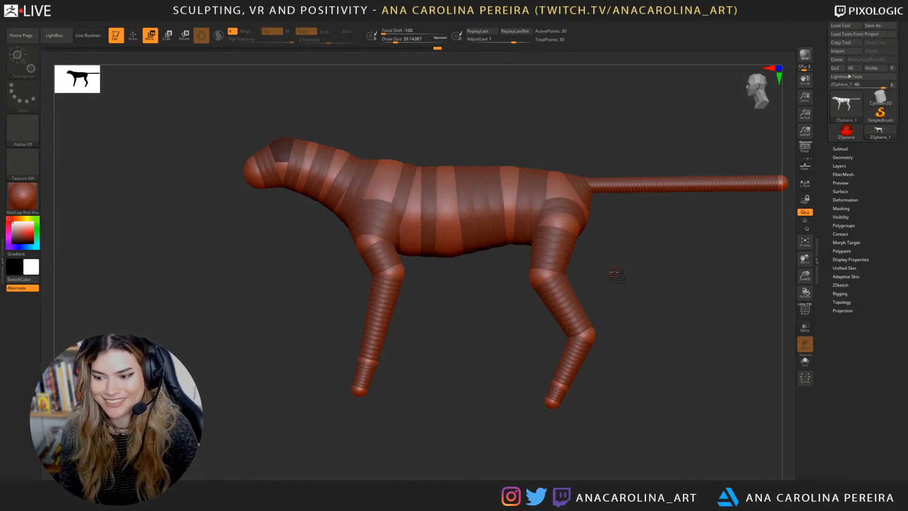
left_click_drag(536, 361, 610, 319)
left_click_drag(652, 345, 633, 339, "shift")
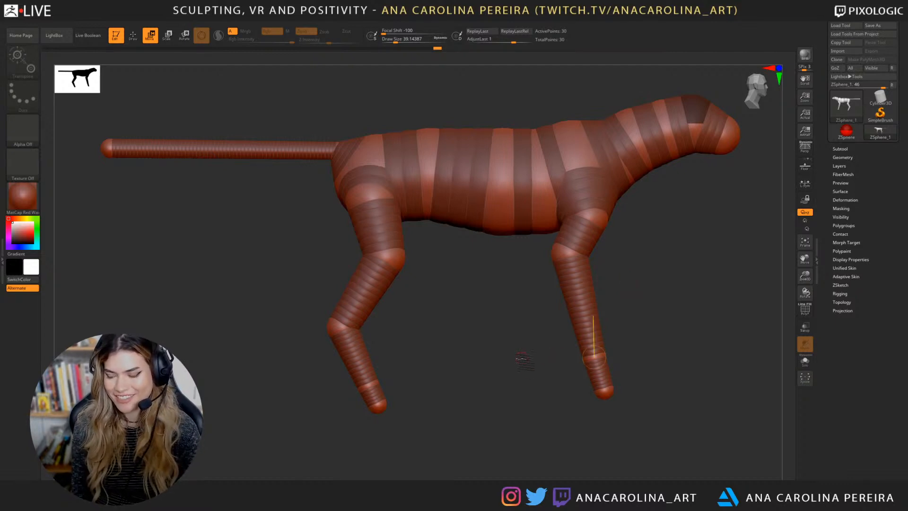
left_click_drag(522, 360, 476, 404)
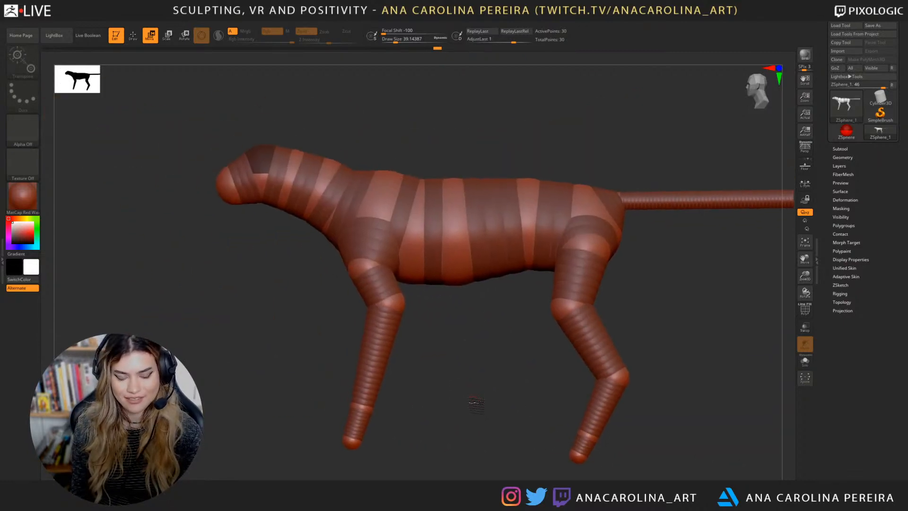
key("e")
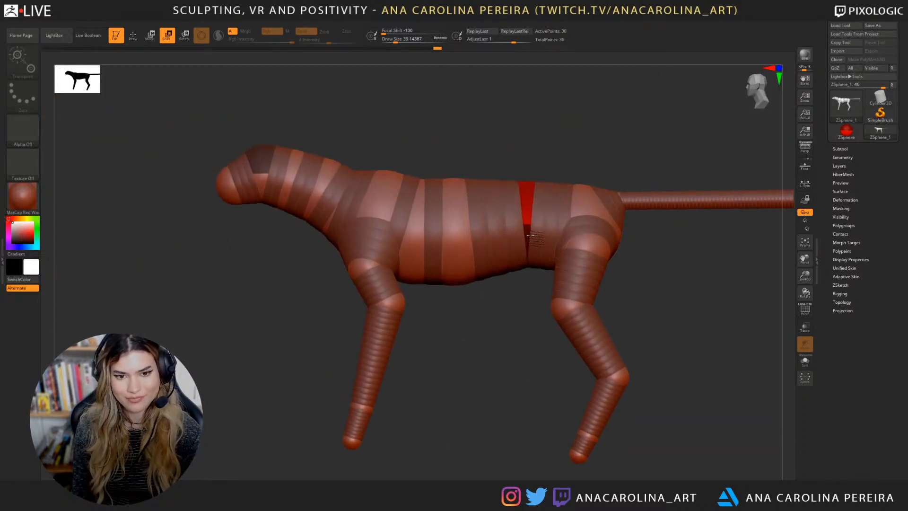
key("w")
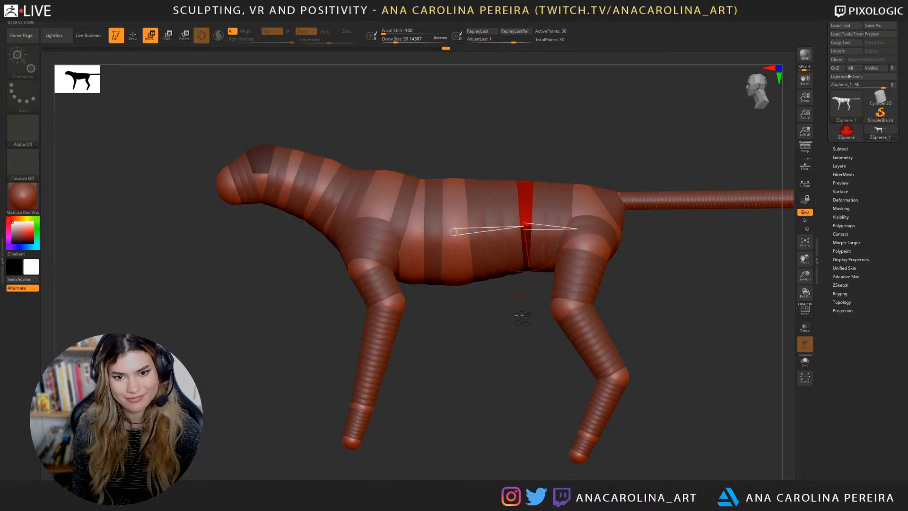
left_click_drag(525, 227, 498, 227)
Step: Scale down the ZSphere at the tip of the tail so the tail tapers
left_click_drag(516, 345, 401, 346)
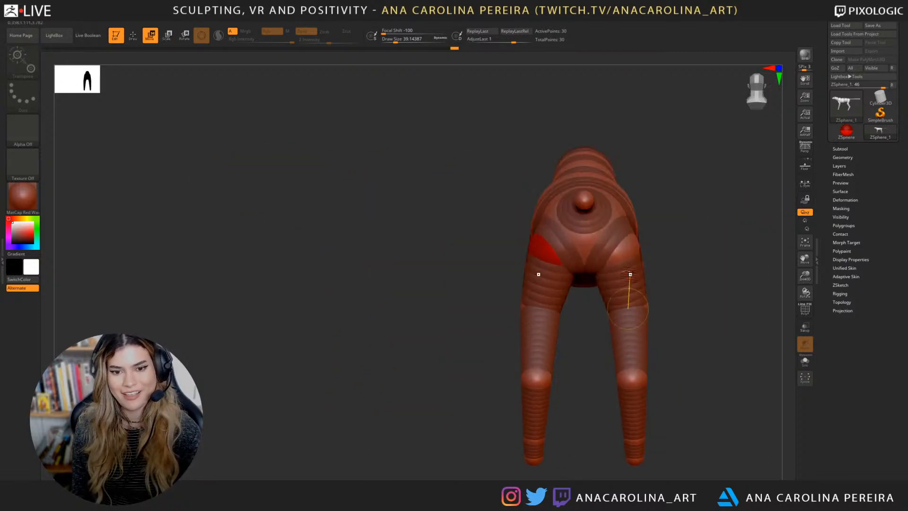
left_click_drag(676, 326, 352, 320)
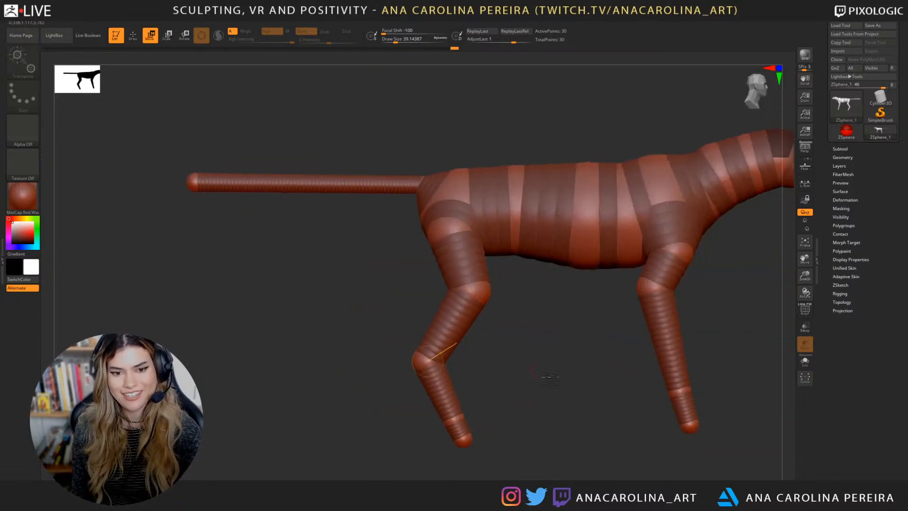
left_click_drag(554, 377, 369, 378)
left_click_drag(547, 331, 594, 349, "alt")
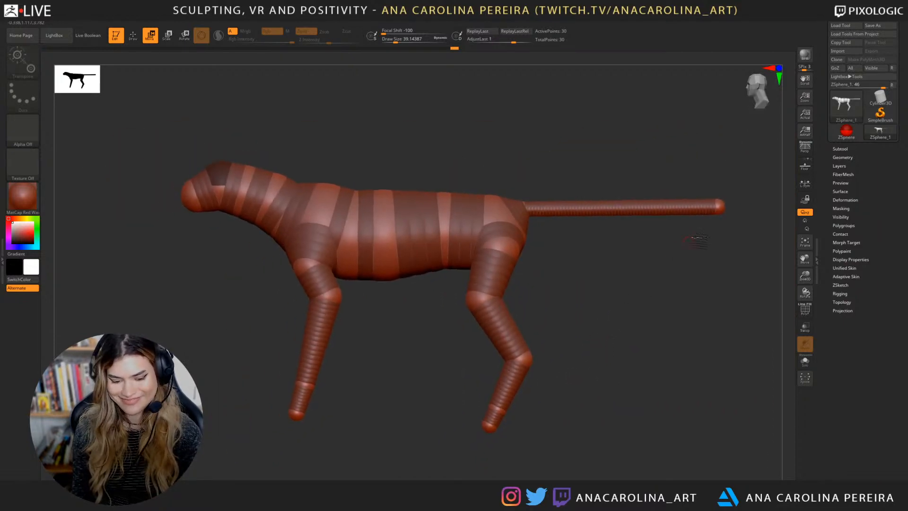
key("e")
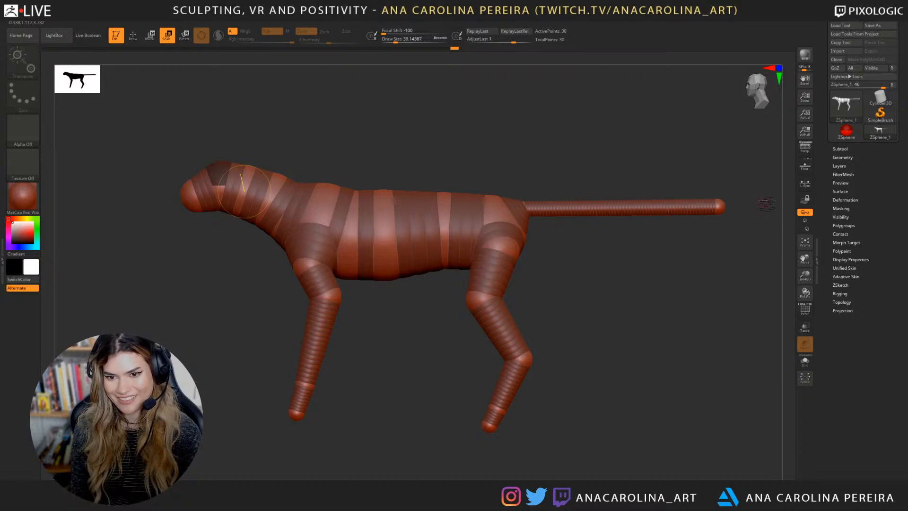
left_click_drag(718, 206, 689, 186)
left_click_drag(619, 296, 656, 287, "alt")
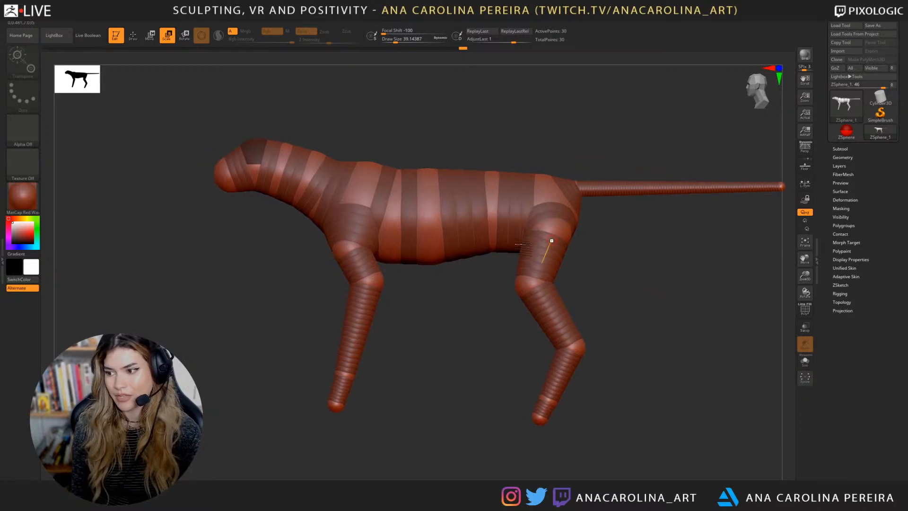
Step: Move the front legs' elbow ZSpheres slightly inward in the front view
left_click_drag(432, 314, 470, 371, "alt")
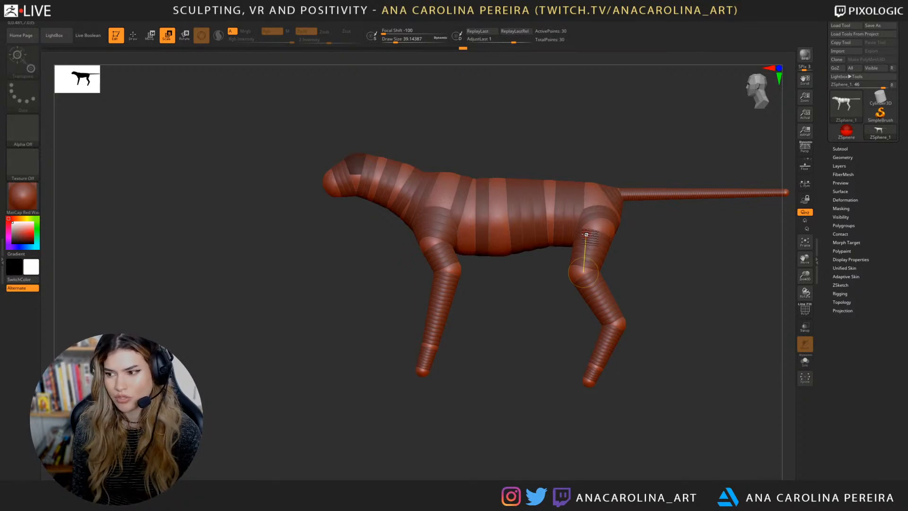
mouse_move(329, 308)
left_mouse_down("alt")
mouse_move(334, 314)
mouse_move(334, 296)
left_mouse_up("alt")
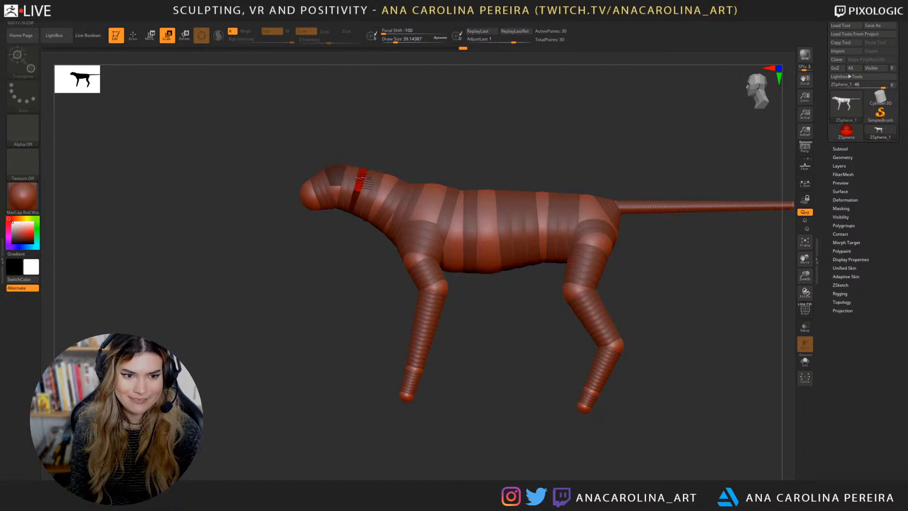
left_click_drag(409, 299, 397, 283, "alt")
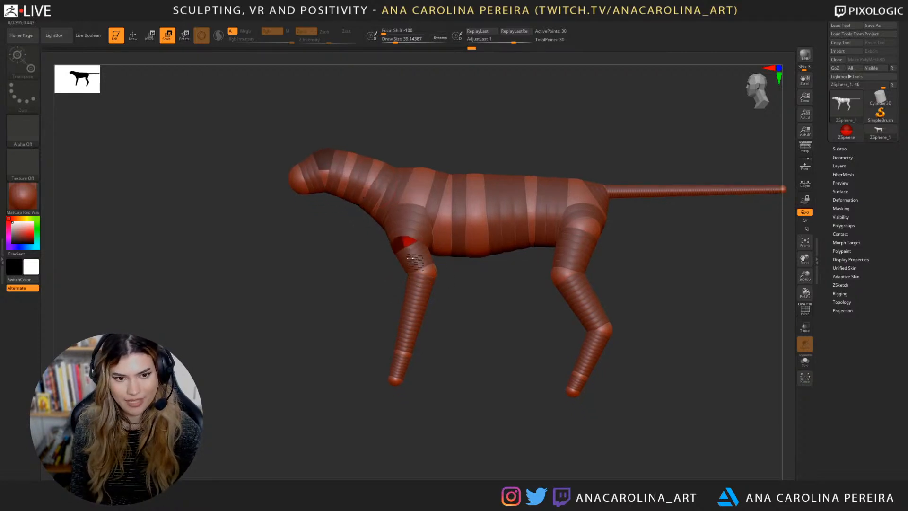
left_click_drag(449, 318, 503, 330, "shift")
key("w")
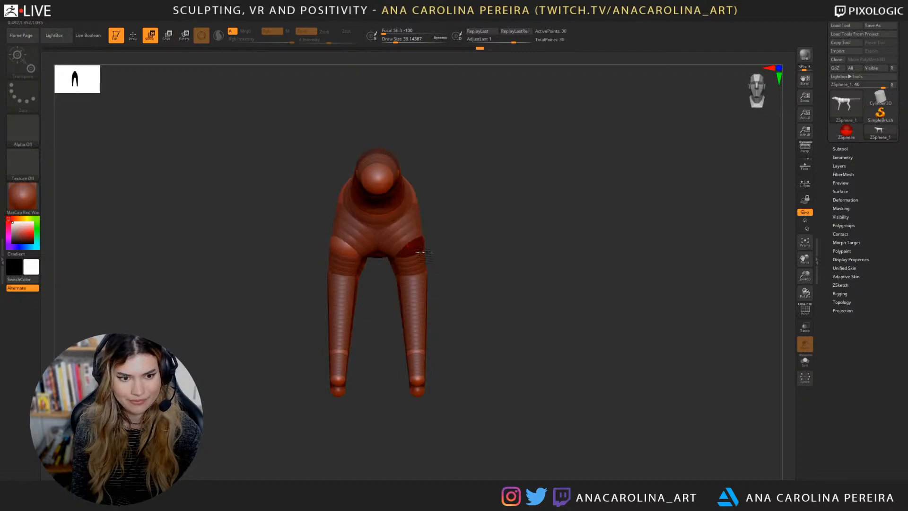
mouse_move(424, 276)
left_mouse_down()
mouse_move(412, 283)
mouse_move(408, 270)
left_mouse_up()
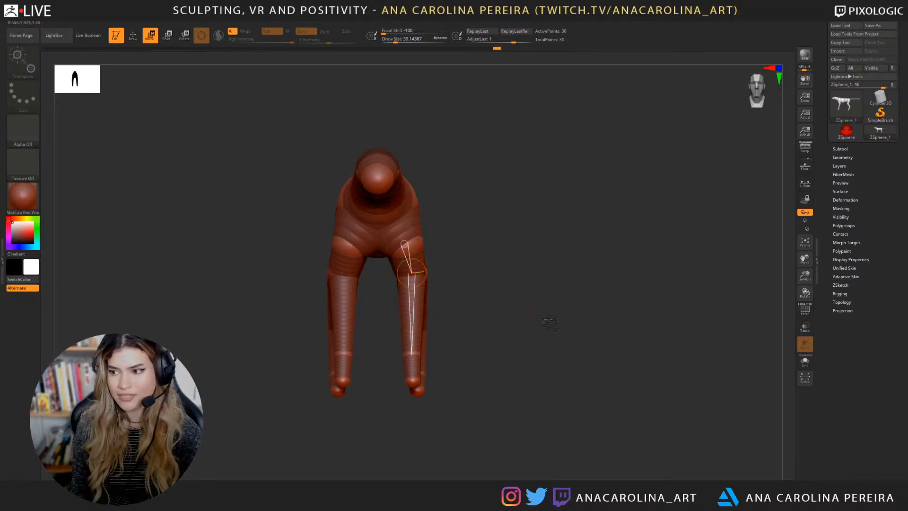
Step: Nudge the front paw ZSpheres slightly upward and review the figure from both sides
mouse_move(557, 351)
left_mouse_down("alt")
mouse_move(626, 336)
mouse_move(614, 330)
mouse_move(600, 357)
left_mouse_up("alt")
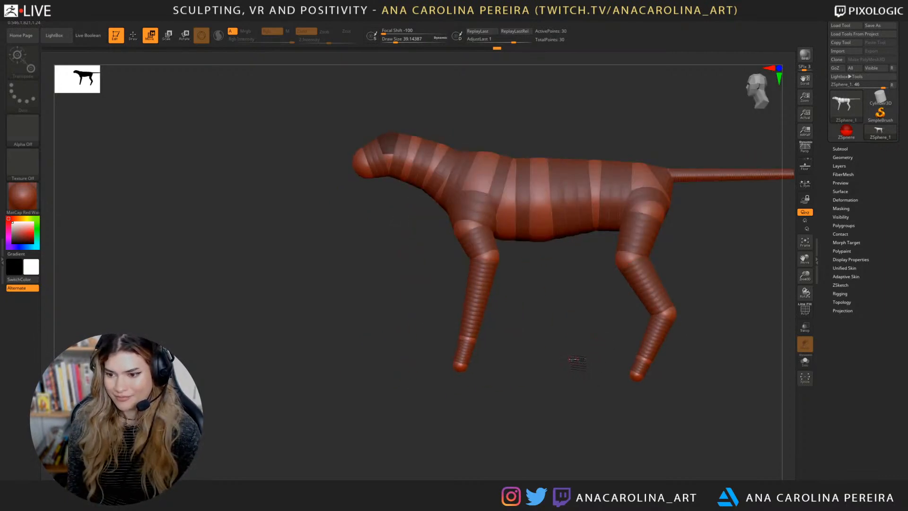
left_click_drag(562, 391, 533, 416, "alt")
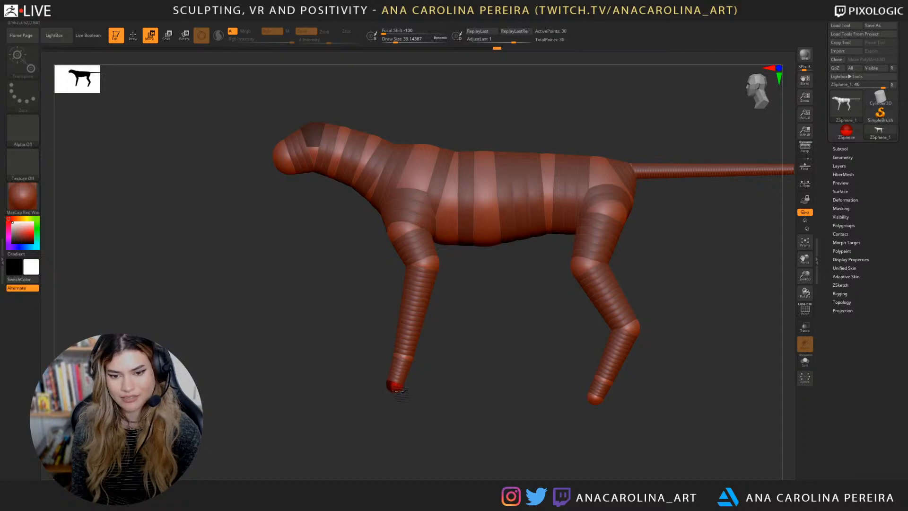
left_click_drag(397, 387, 396, 385)
left_click_drag(540, 370, 516, 268, "alt")
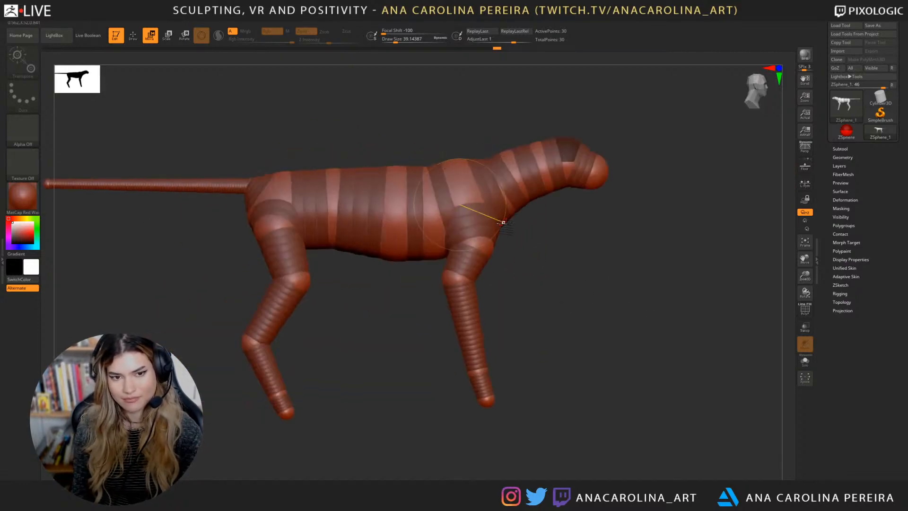
left_click_drag(568, 246, 485, 314)
left_click_drag(675, 331, 613, 322, "alt")
left_click_drag(701, 270, 669, 287, "alt")
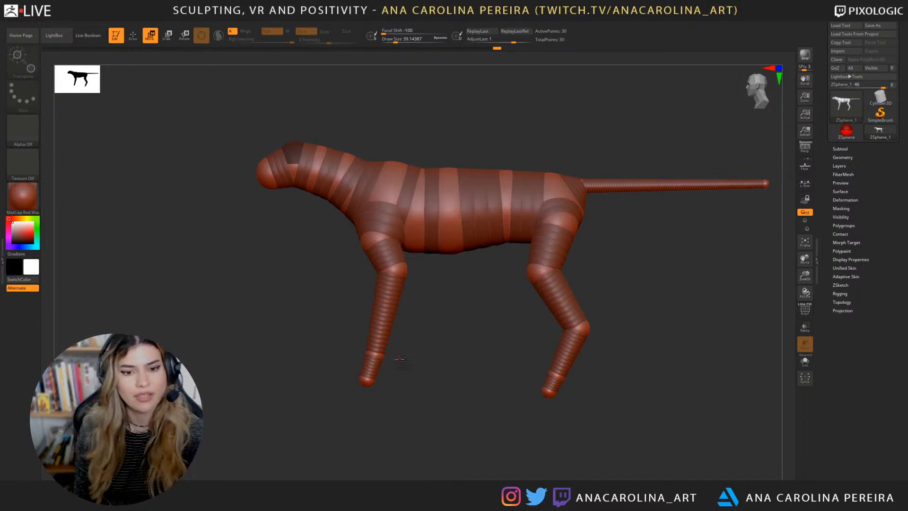
Step: Turn on perspective display and review the ZSphere figure from both sides and from the front
left_click_drag(423, 349, 603, 333)
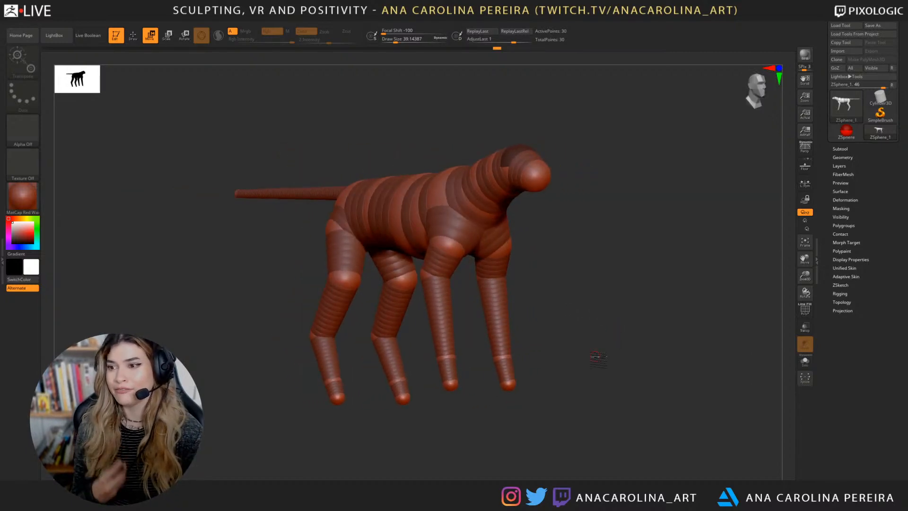
left_click_drag(496, 355, 614, 341)
left_click(805, 147)
left_click_drag(690, 246, 607, 238)
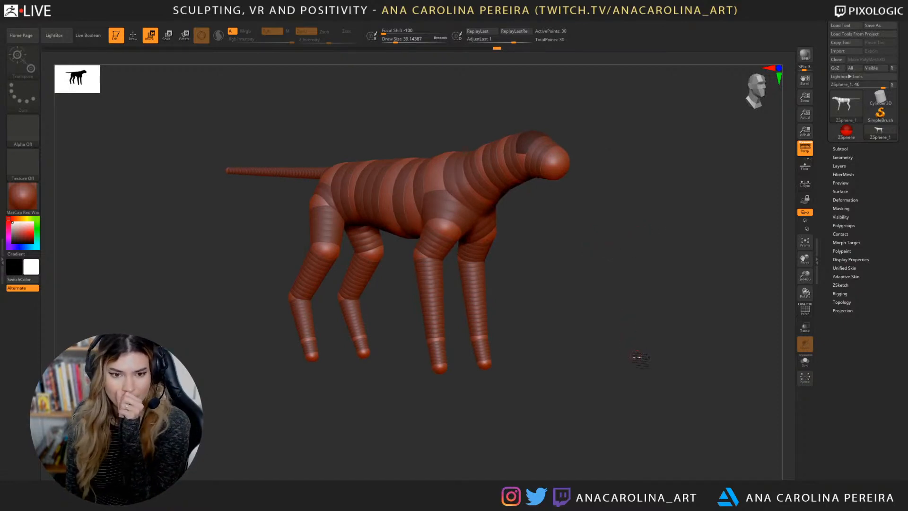
left_click_drag(639, 358, 392, 116)
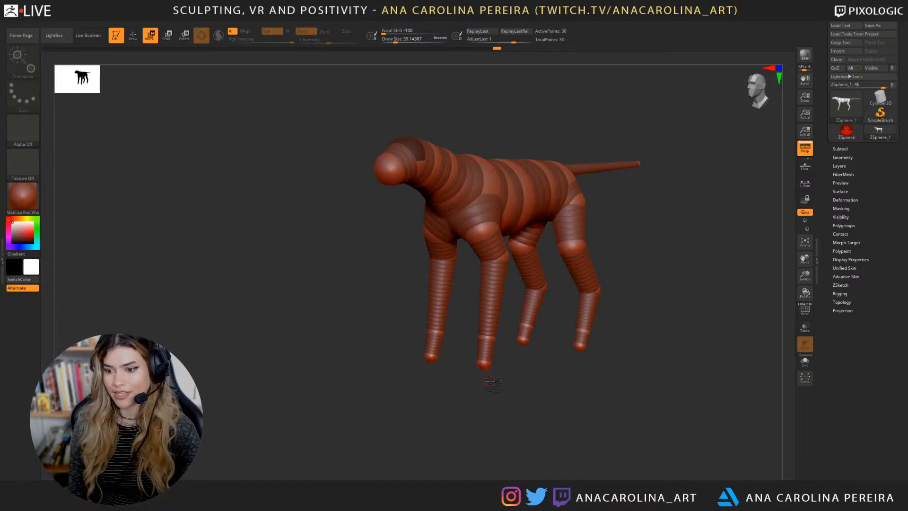
left_click_drag(508, 388, 457, 440)
left_click_drag(555, 450, 560, 451, "alt")
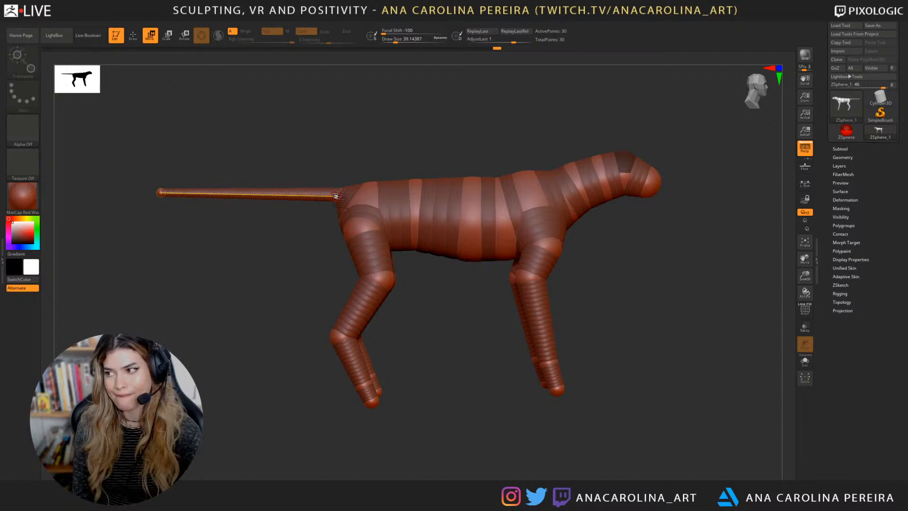
left_click_drag(250, 259, 289, 311)
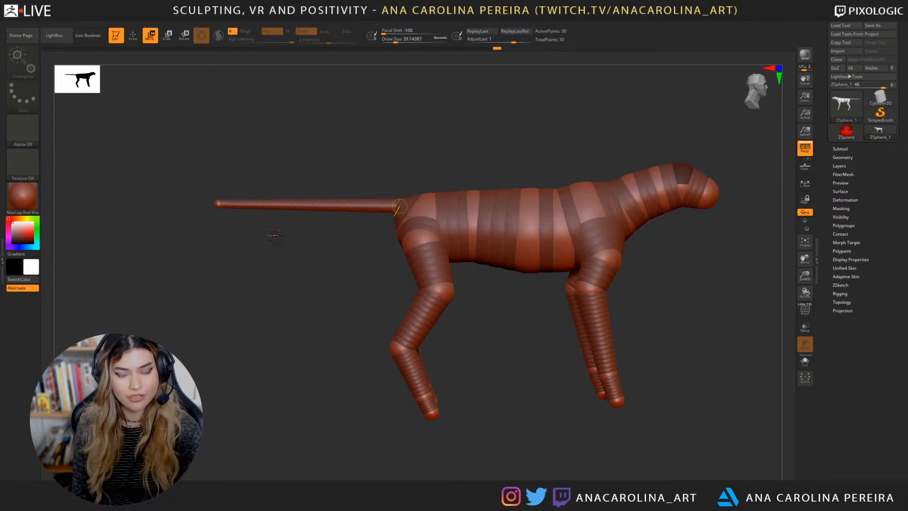
left_click_drag(219, 204, 234, 305)
key("ctrl+z")
Step: Delete the tail by removing its tip ZSphere and its base ZSphere at the hips
key("q")
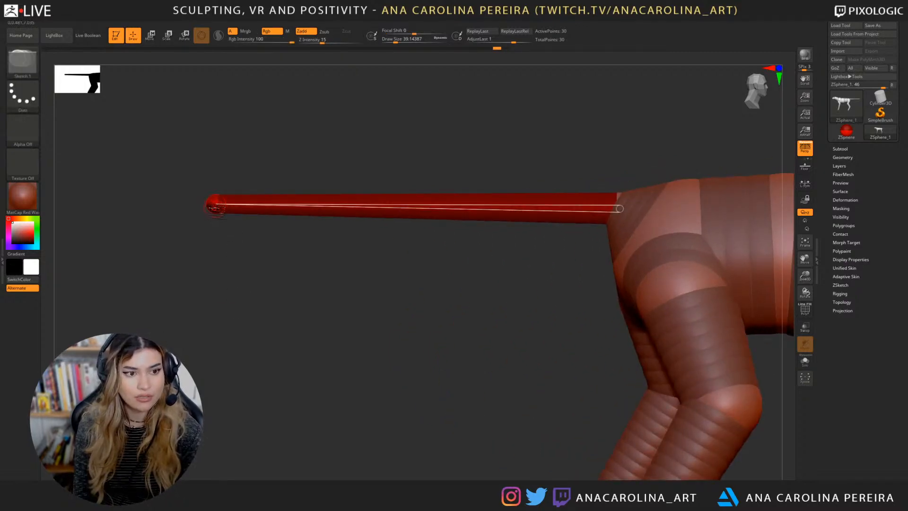
left_click(213, 207, "alt")
left_click_drag(607, 255, 529, 212)
left_click(513, 227, "alt")
left_click_drag(463, 232, 617, 336)
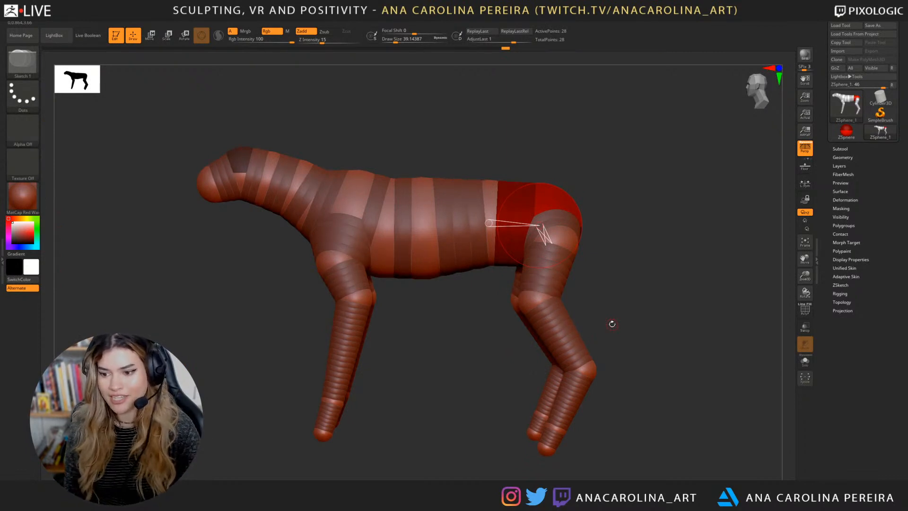
Step: Swap the main and secondary colours and set both swatches to white
mouse_move(655, 367)
left_mouse_down()
mouse_move(591, 310)
mouse_move(628, 313)
mouse_move(486, 328)
left_mouse_up()
key("v")
key("v")
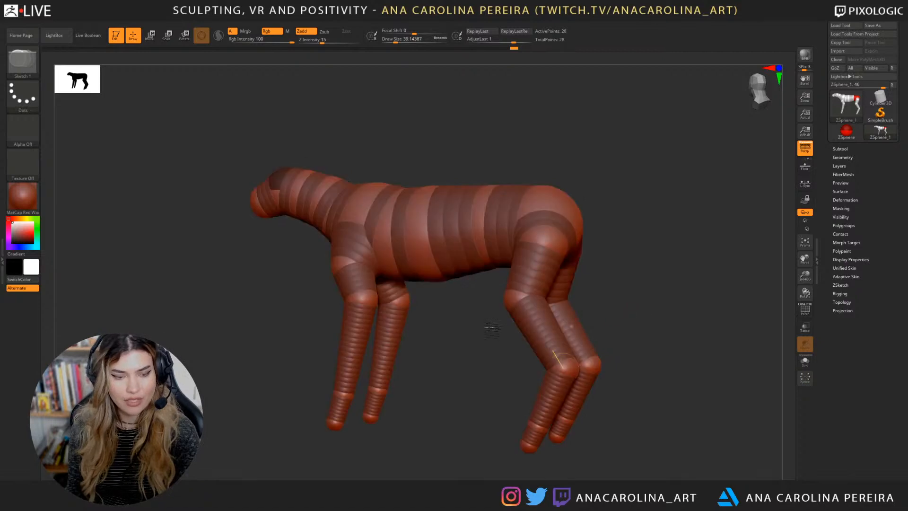
key("v")
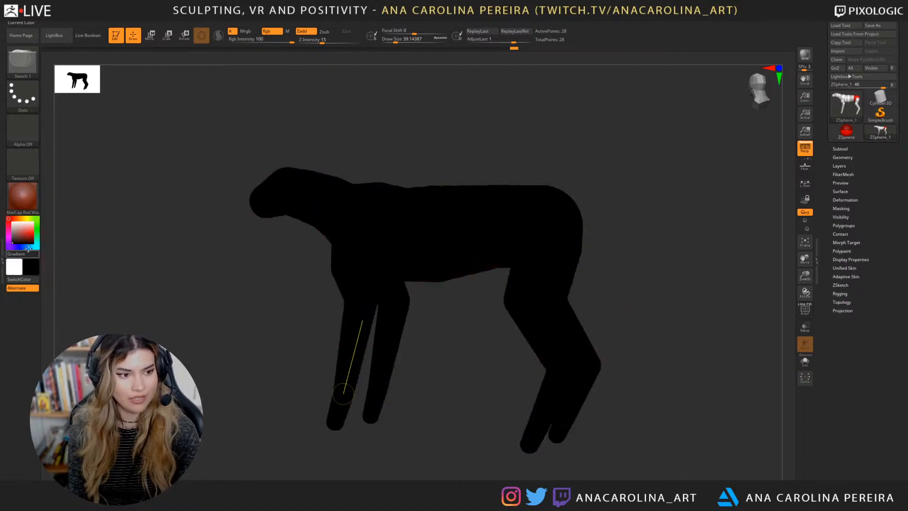
left_click(12, 221)
mouse_move(97, 273)
left_mouse_down()
mouse_move(137, 271)
mouse_move(218, 306)
left_mouse_up()
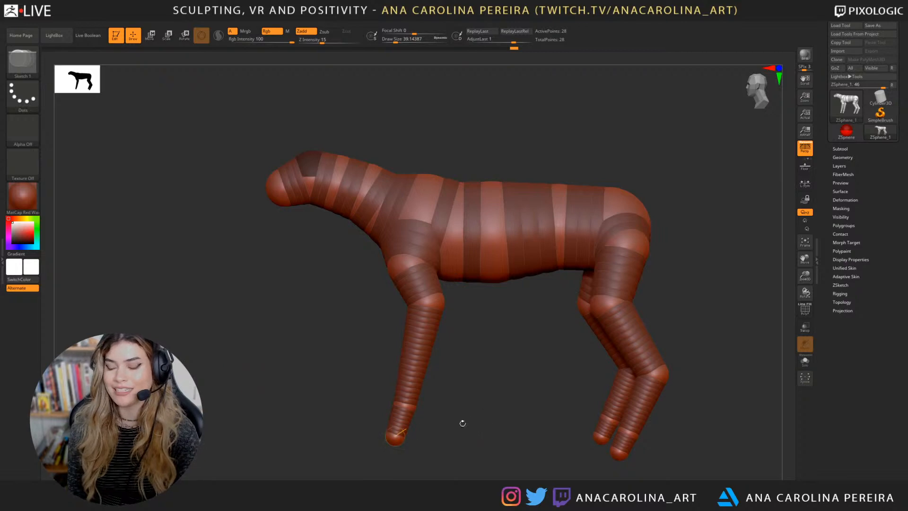
Step: Undo the deletion of the tail-base ZSphere at the hips and check the hindquarters from the side and front
key("ctrl+z")
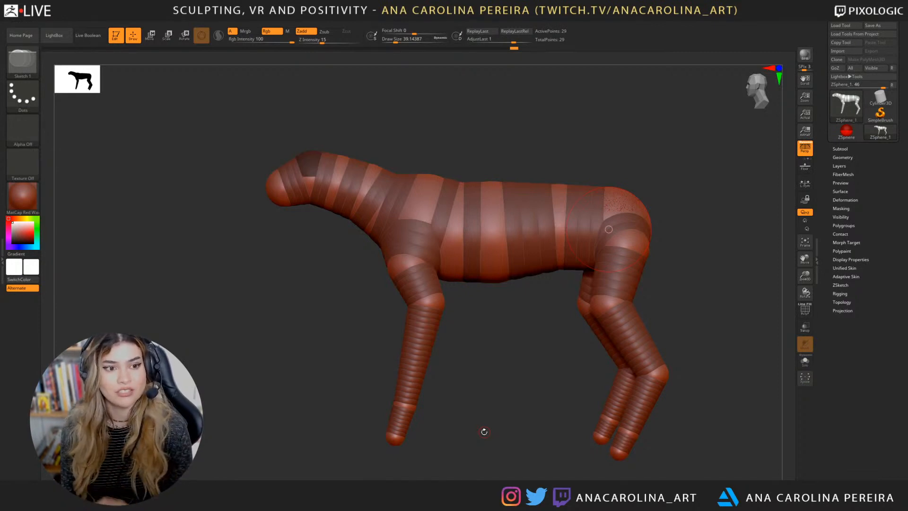
left_click_drag(563, 266, 657, 200)
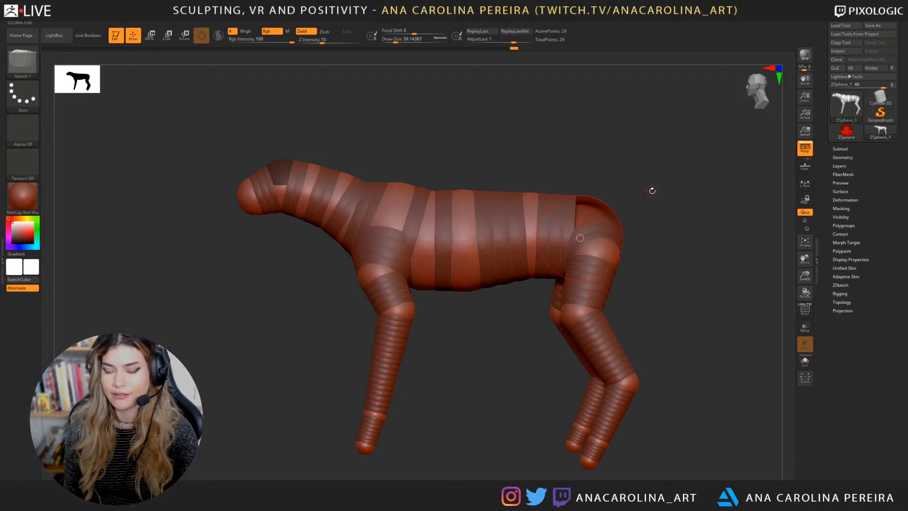
left_click_drag(489, 402, 545, 402)
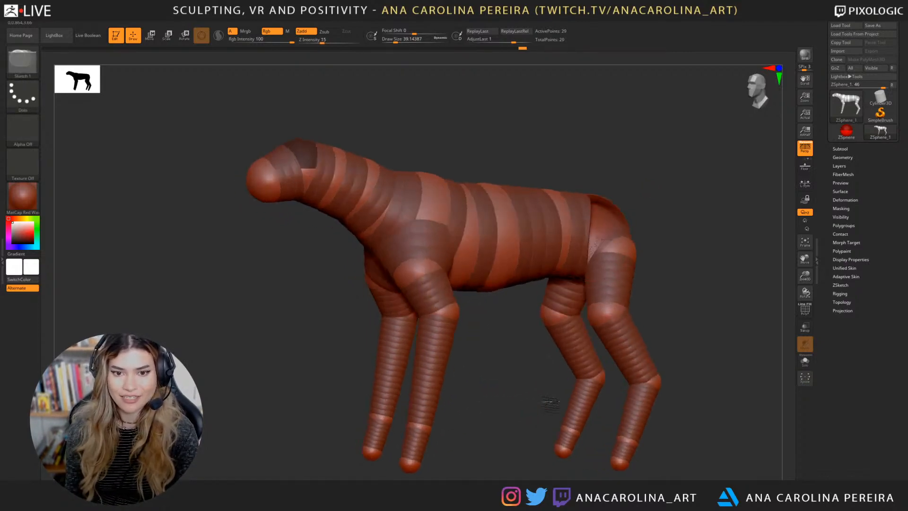
key("ctrl+z")
mouse_move(717, 345)
left_mouse_down()
mouse_move(700, 343)
mouse_move(737, 344)
mouse_move(704, 344)
left_mouse_up()
Step: Preview the ZSphere figure as an adaptive skin and inspect the resulting surface
key("a")
key("a")
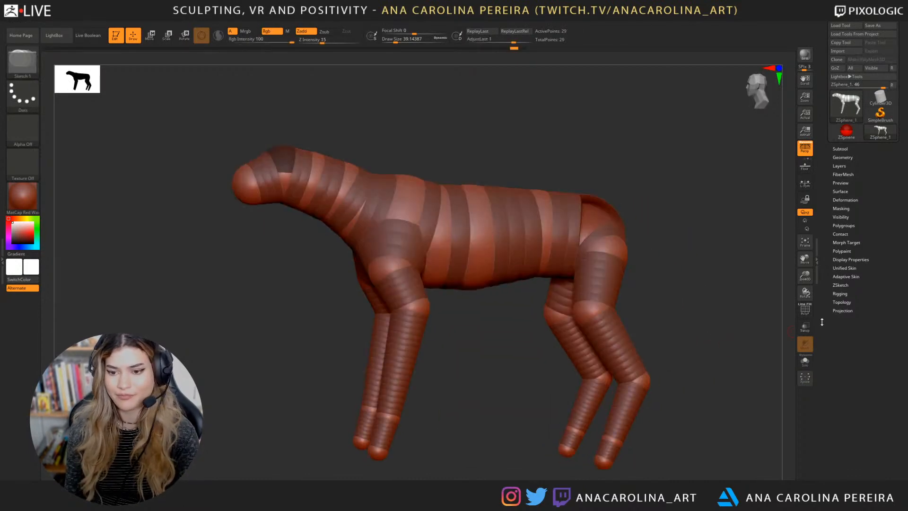
left_click(846, 277)
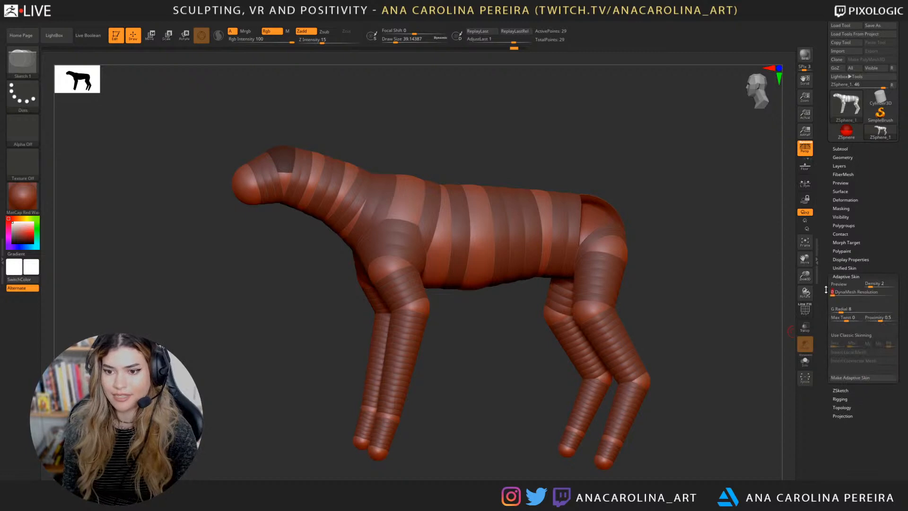
left_click(838, 283)
mouse_move(763, 321)
left_mouse_down()
mouse_move(714, 320)
mouse_move(770, 319)
mouse_move(735, 318)
mouse_move(742, 328)
mouse_move(746, 310)
mouse_move(704, 294)
mouse_move(729, 344)
mouse_move(694, 347)
left_mouse_up()
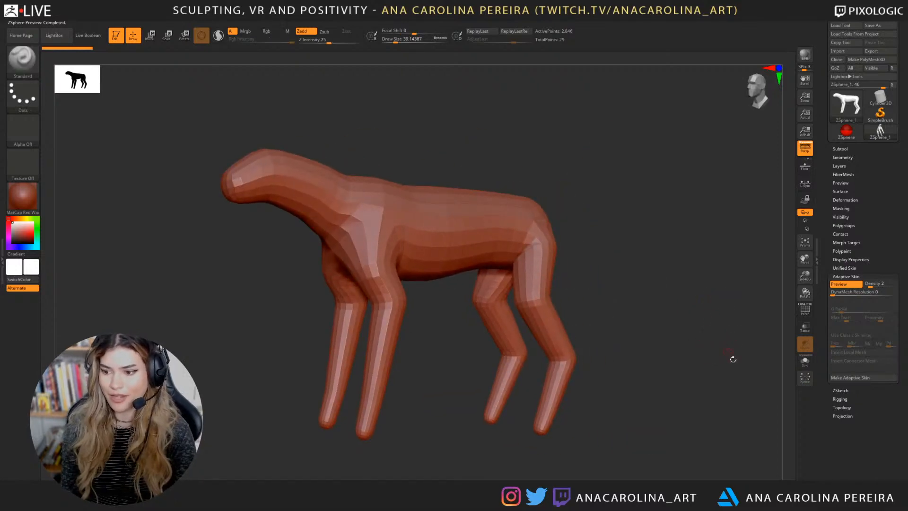
left_click_drag(734, 365, 721, 349)
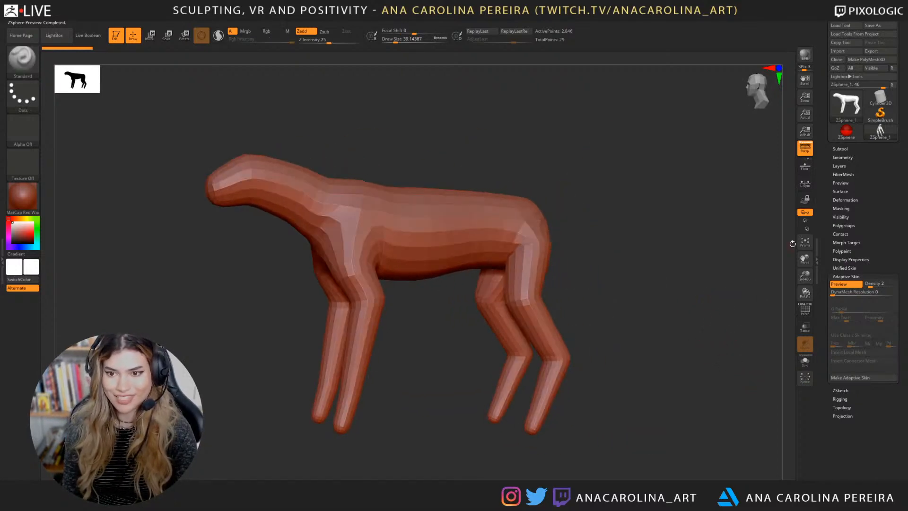
Step: Generate an adaptive skin mesh from the ZSphere figure and switch to the new Skin_ZSphere_1 tool
left_click(844, 378)
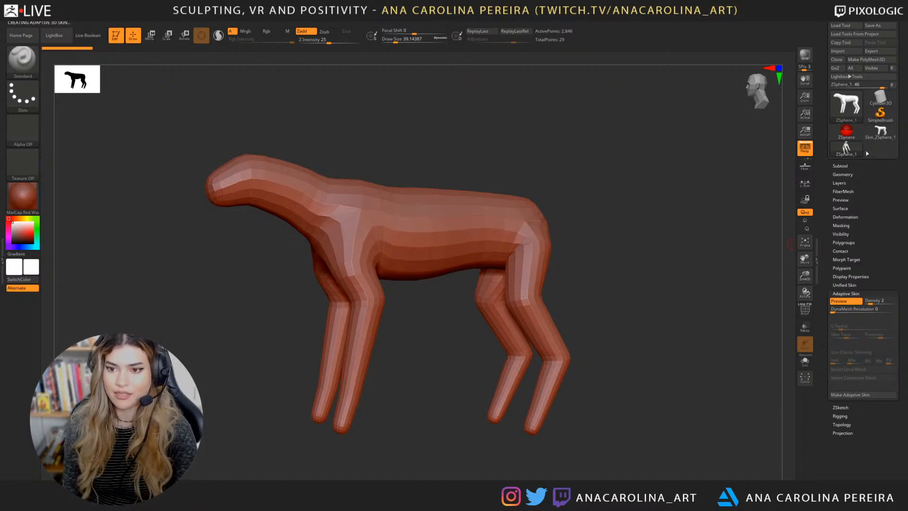
left_click(889, 130)
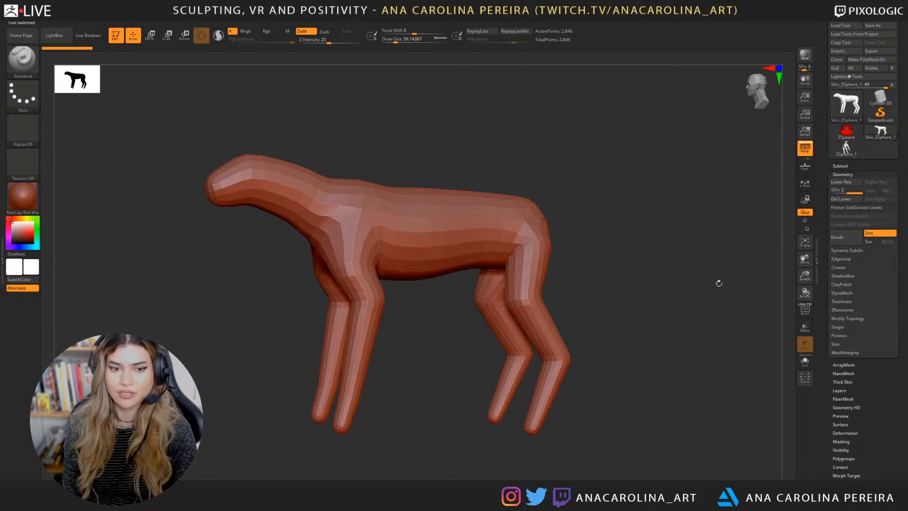
left_click_drag(719, 282, 665, 297)
Step: Change the material to BasicMaterial and open the side tray with the brush settings
left_click(33, 194)
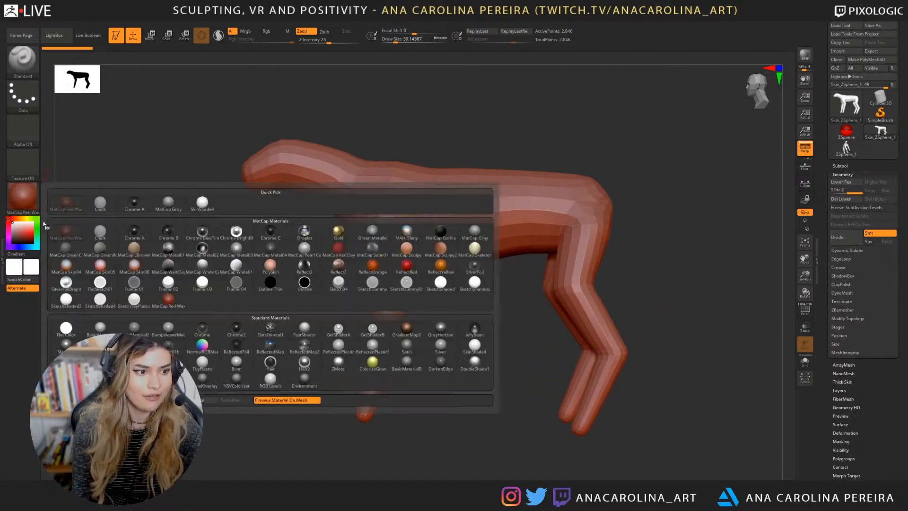
left_click(100, 328)
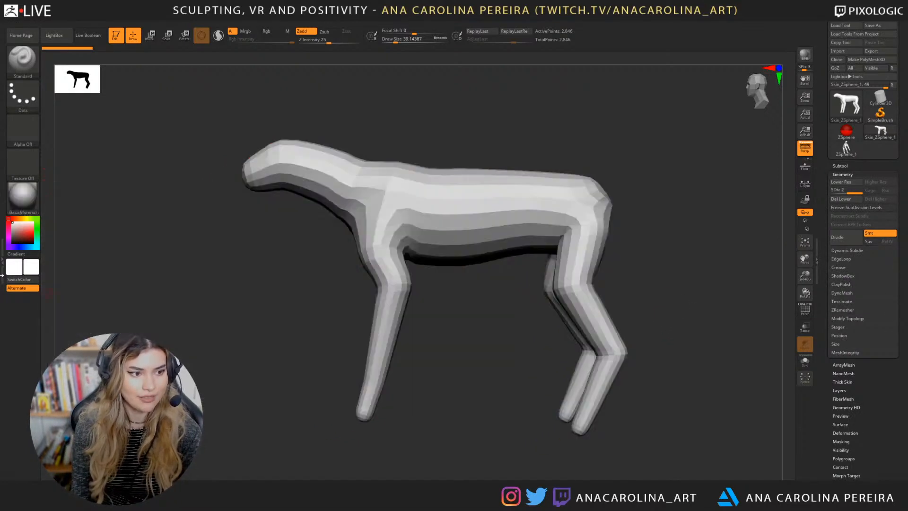
left_click(2, 255)
mouse_move(217, 302)
left_mouse_down()
mouse_move(538, 280)
mouse_move(612, 347)
mouse_move(653, 286)
mouse_move(640, 269)
left_mouse_up()
Step: Select the Move brush, set its draw size to about 372 and align the body to the side view
key("b")
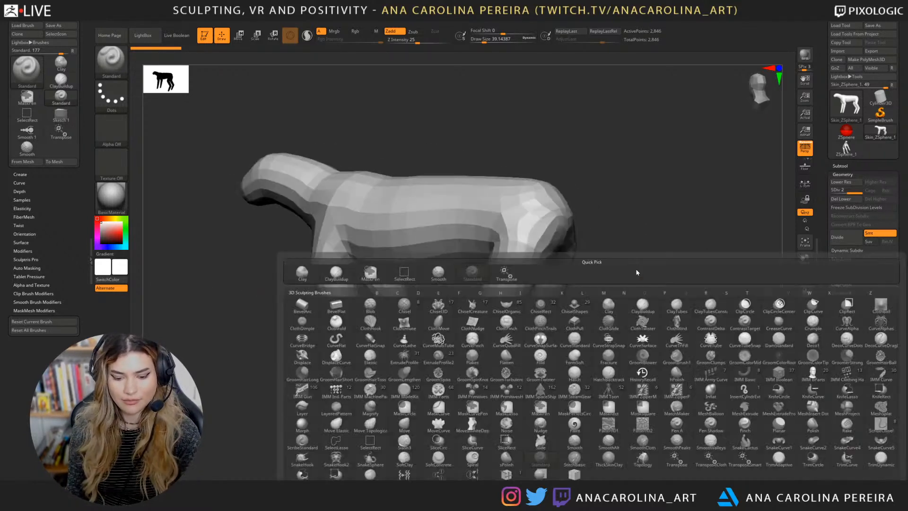
key("m")
key("v")
key("space")
left_click_drag(586, 205, 608, 204)
key("shift")
mouse_move(563, 238)
left_mouse_down("shift")
mouse_move(555, 227)
mouse_move(629, 237)
left_mouse_up("shift")
mouse_move(628, 236)
left_mouse_down("alt")
mouse_move(626, 256)
mouse_move(615, 213)
left_mouse_up("alt")
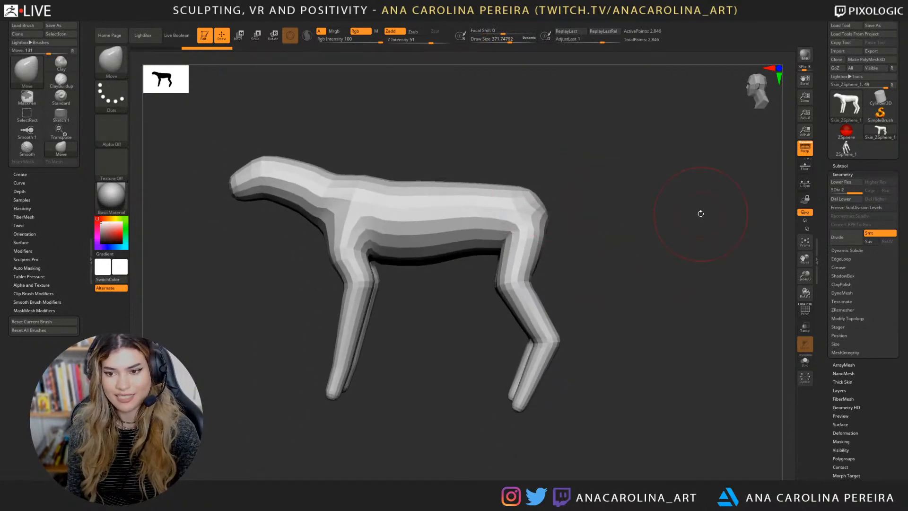
Step: Return to the ZSphere_1 tool and append a new ZSphere as a subtool
left_click(841, 166)
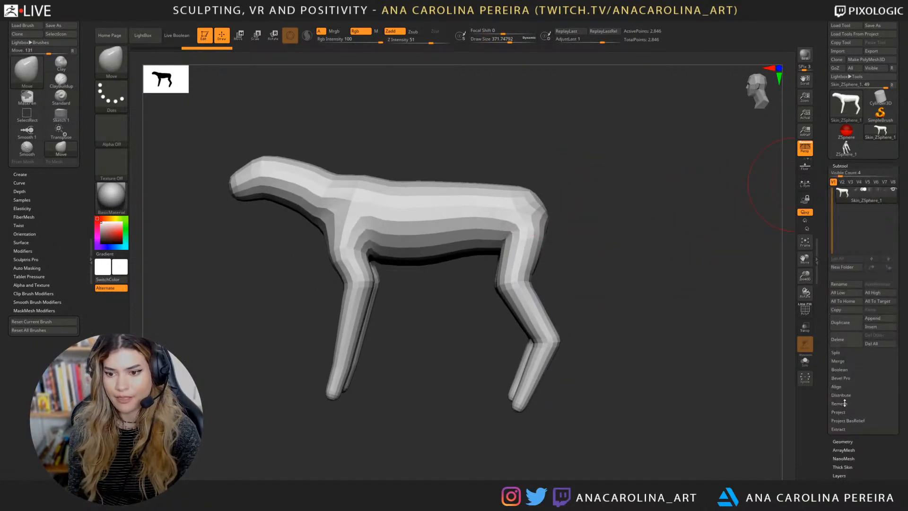
left_click(878, 320)
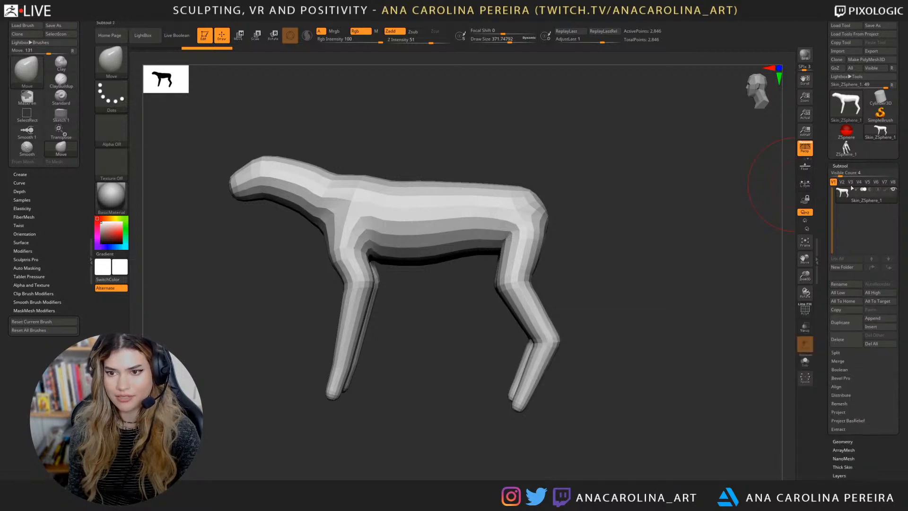
left_click(846, 148)
left_click(877, 320)
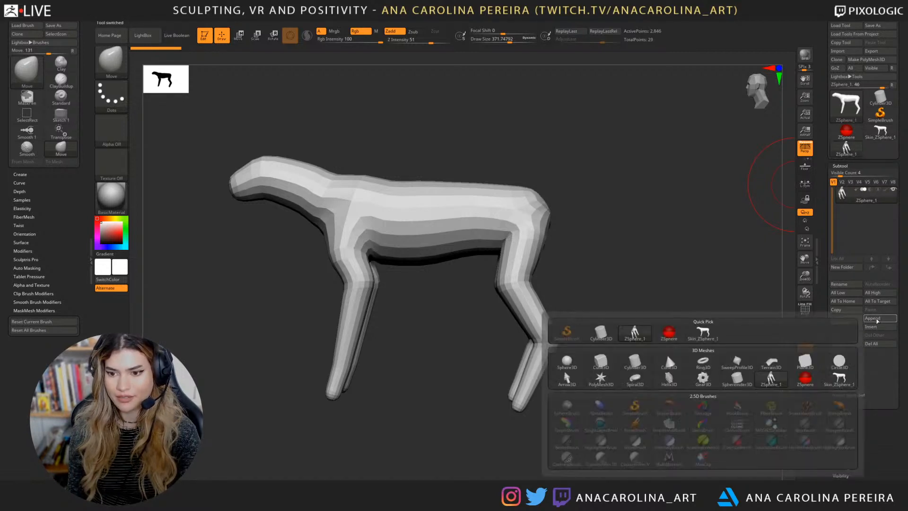
left_click(878, 319)
left_click(668, 332)
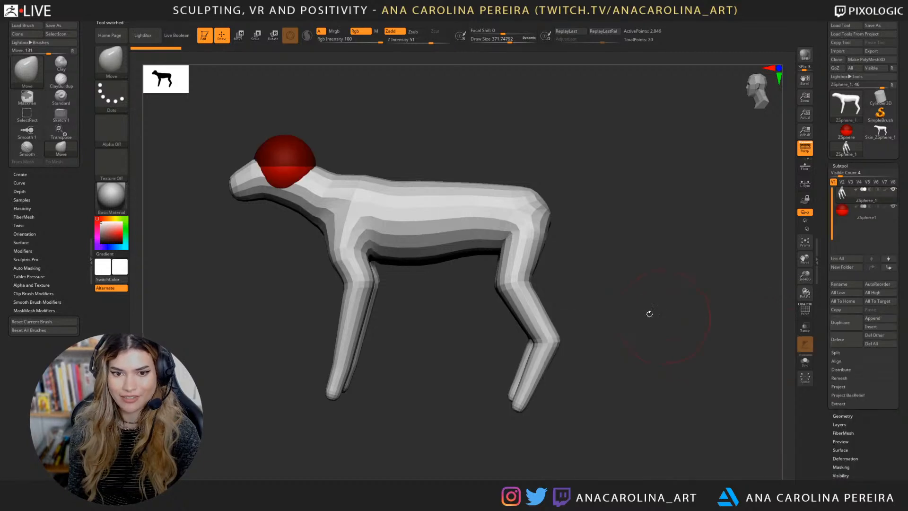
Step: Activate the appended ZSphere, scale it down and place it at the back of the rump as the tail base
left_click(293, 154, "alt")
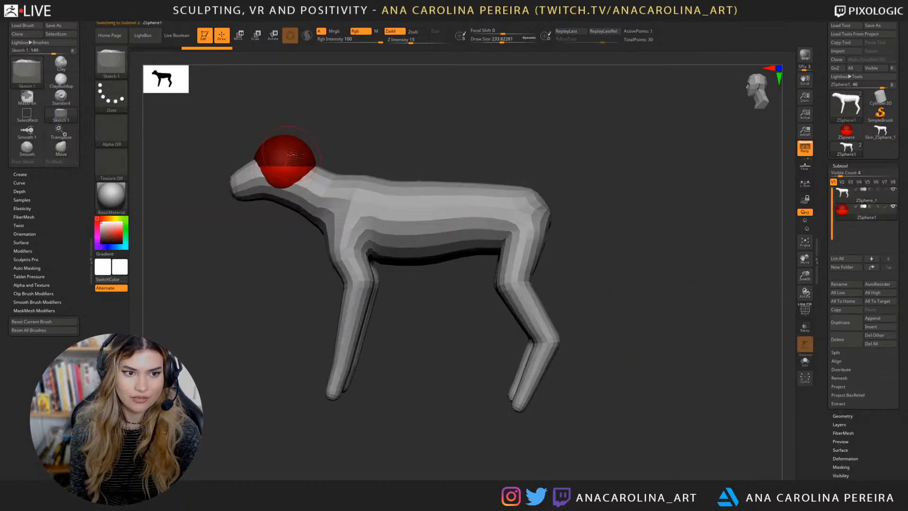
key("w")
key("e")
left_click_drag(285, 163, 208, 134)
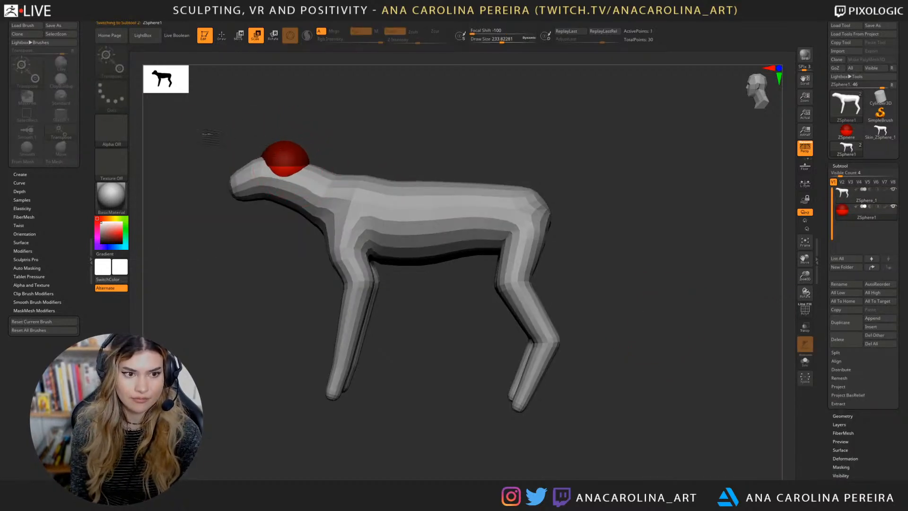
left_click_drag(285, 160, 557, 202)
key("w")
left_click_drag(575, 323, 173, 130, "alt")
mouse_move(426, 239)
left_mouse_down()
mouse_move(402, 192)
mouse_move(411, 212)
mouse_move(393, 224)
mouse_move(396, 209)
mouse_move(408, 225)
left_mouse_up()
key("e")
Step: Add a child ZSphere to the tail base and pull it straight backward into a long tail
key("q")
key("a")
key("space")
mouse_move(470, 236)
left_mouse_down("shift")
mouse_move(442, 243)
mouse_move(474, 219)
mouse_move(696, 219)
mouse_move(747, 232)
left_mouse_up("shift")
key("w")
left_click_drag(655, 306, 666, 249, "alt")
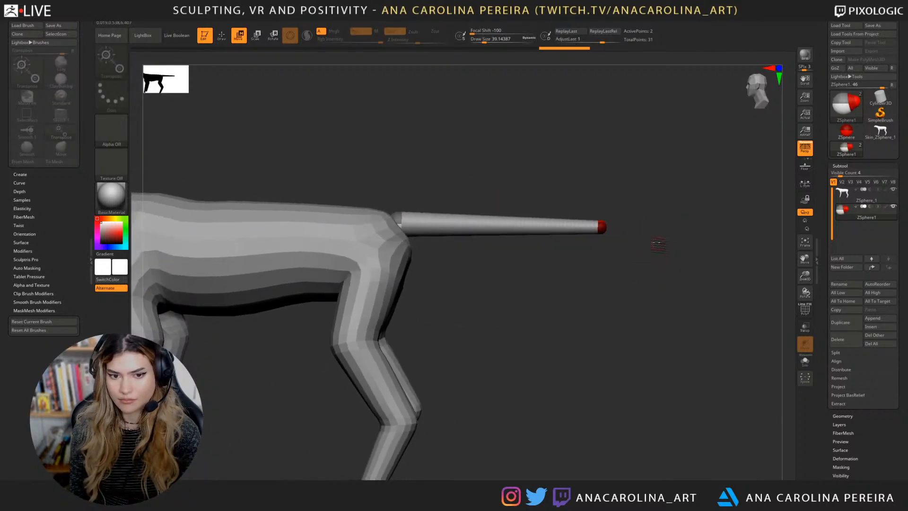
left_click_drag(604, 230, 641, 228)
left_click_drag(623, 299, 643, 226, "alt")
Step: Scale down the ZSphere at the new tail's tip so the tail tapers
right_click_drag(642, 241, 637, 272, "ctrl")
key("e")
left_click_drag(650, 226, 643, 201)
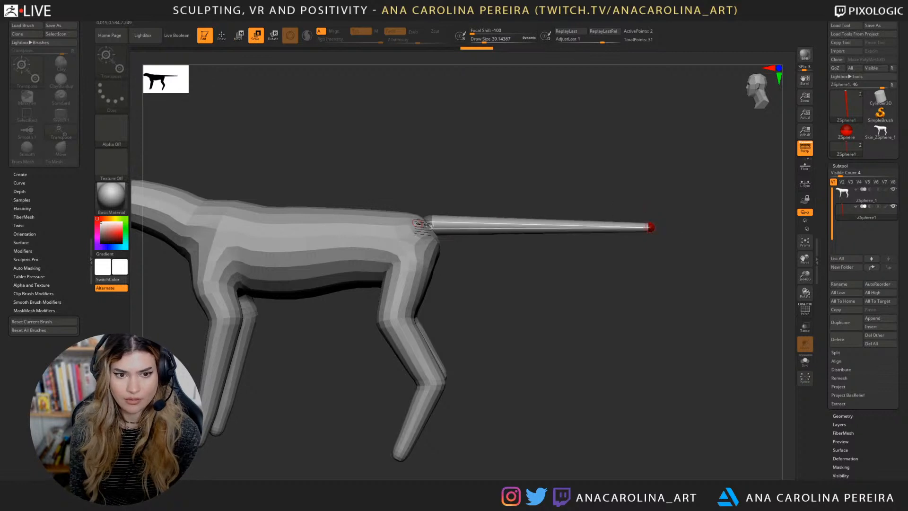
key("w")
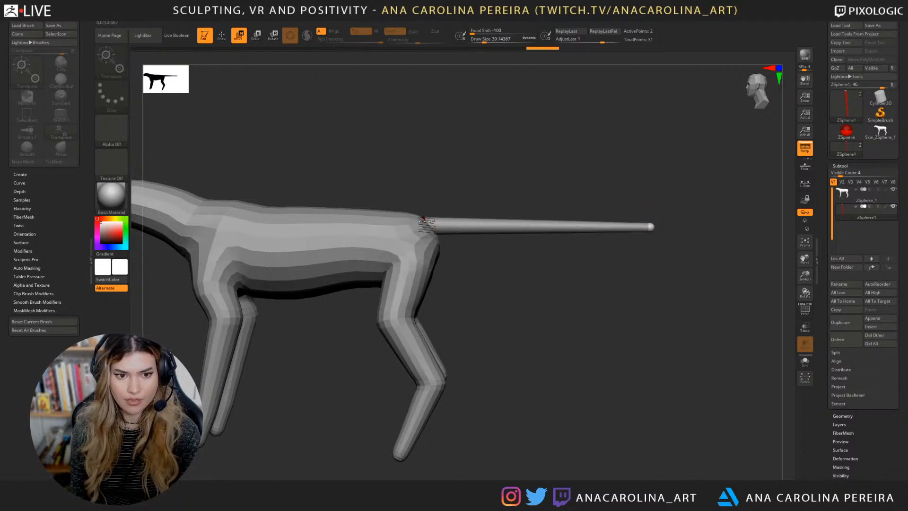
Step: Preview the tail's adaptive skin, inspect the mesh where it meets the rump, and switch the preview off
scroll(833, 371, "down", 5)
left_click_drag(832, 371, 835, 329)
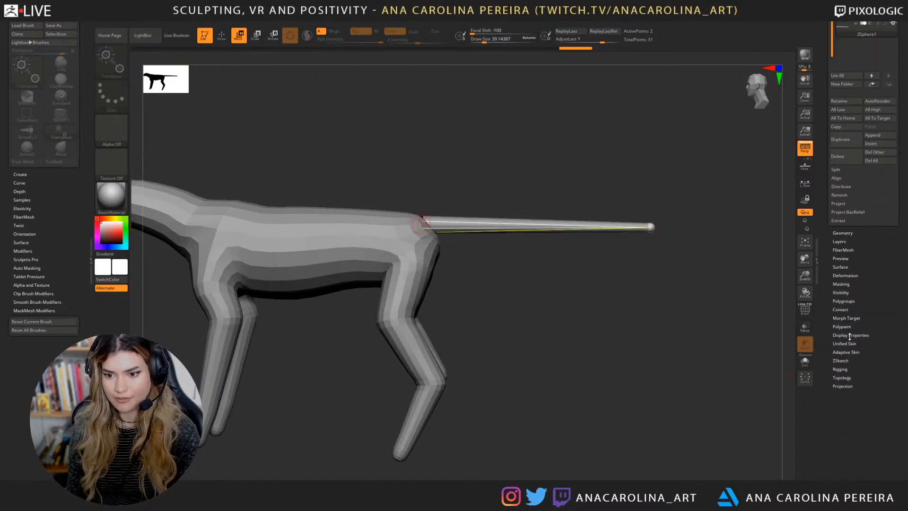
left_click(851, 351)
left_click_drag(836, 159, 827, 155)
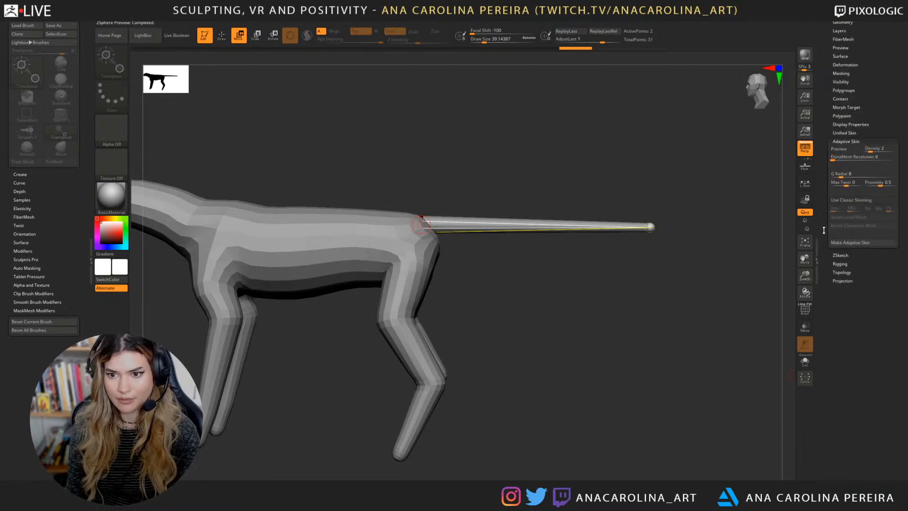
left_click_drag(826, 214, 822, 233)
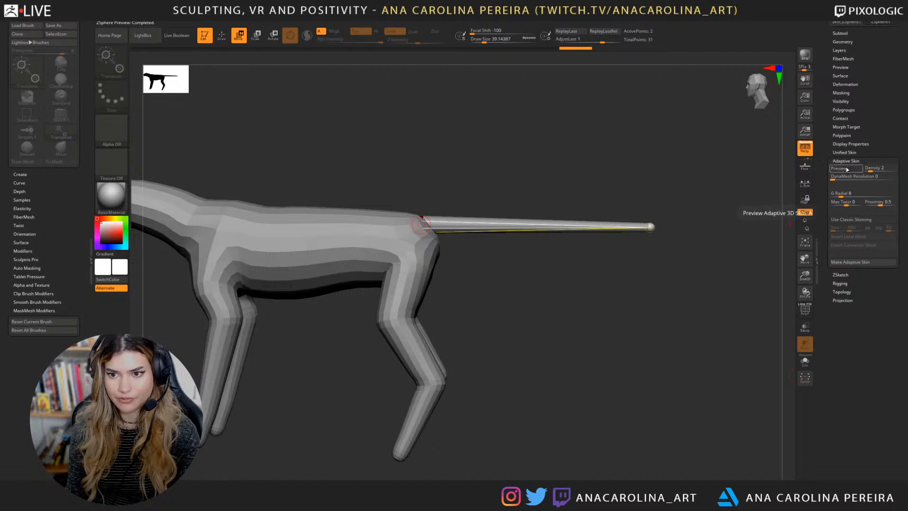
left_click(846, 169)
left_click_drag(789, 269, 749, 269)
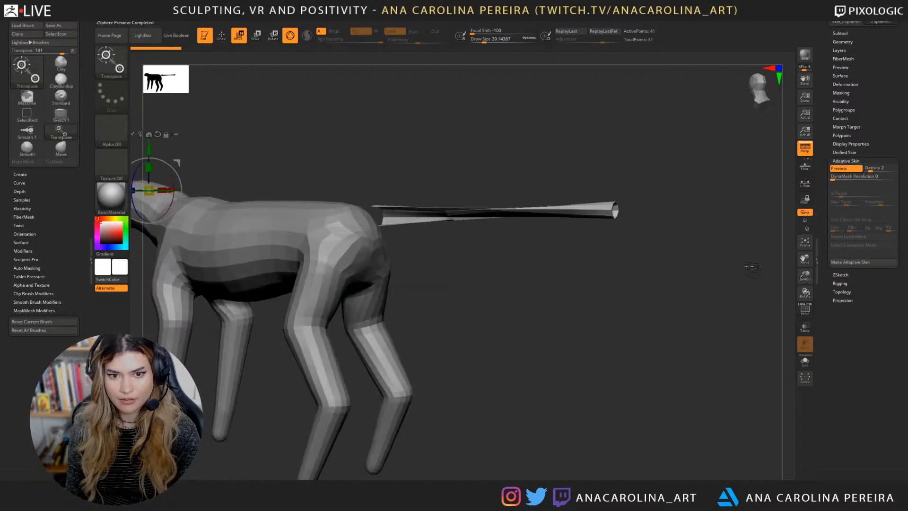
right_click_drag(751, 270, 750, 286, "ctrl")
left_click_drag(752, 293, 759, 298)
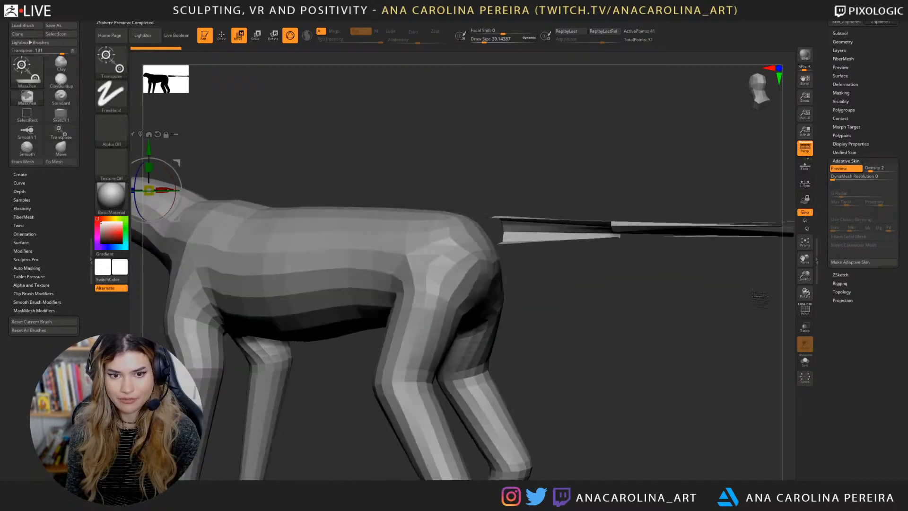
left_click(844, 170)
Step: Insert a ZSphere at the middle of the tail and move it slightly down to bend the tail
left_click_drag(704, 278, 578, 268, "alt")
key("q")
left_click(490, 217)
key("w")
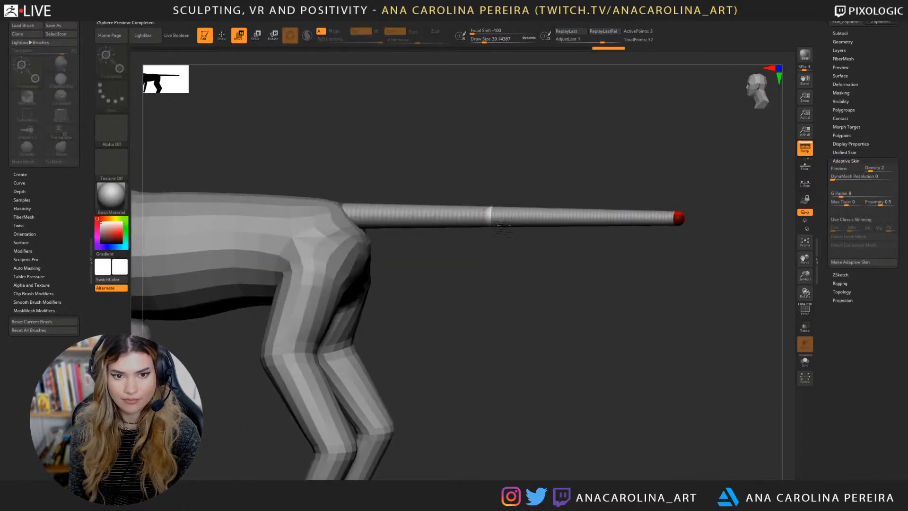
left_click_drag(495, 224, 495, 229)
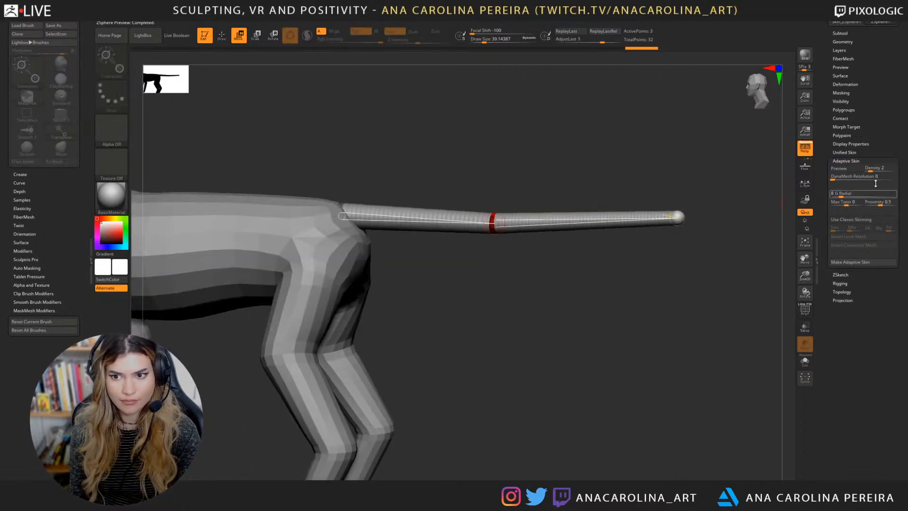
Step: Check the bent tail's adaptive skin preview and make an adaptive skin mesh from it
left_click(846, 169)
left_click(856, 173)
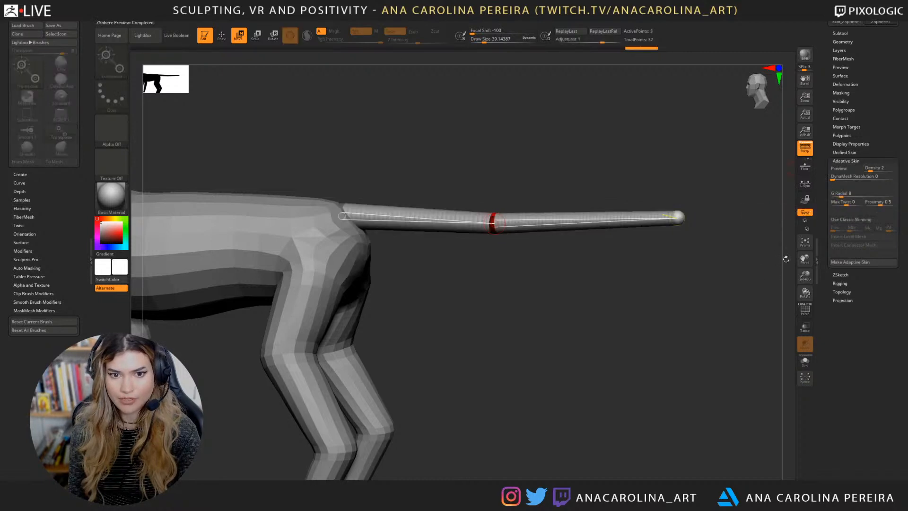
left_click_drag(786, 259, 756, 294)
left_click(836, 262)
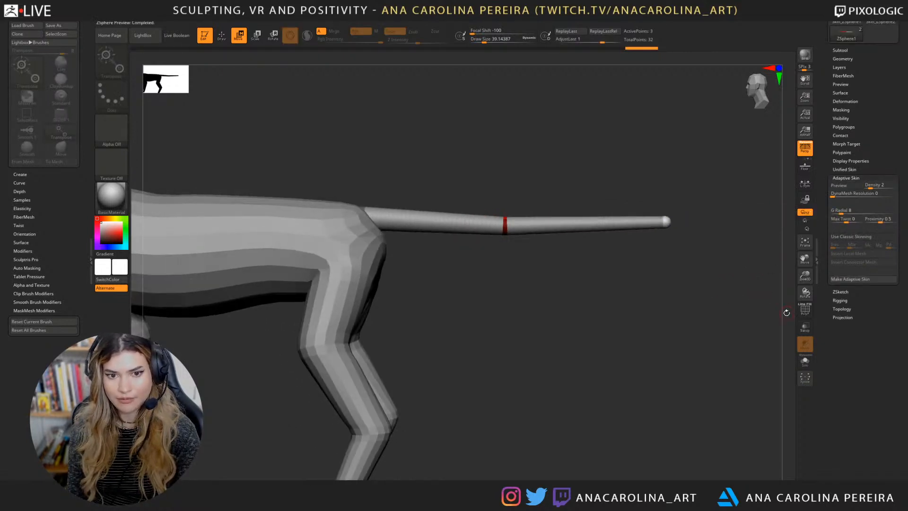
Step: Switch to the Skin_ZSphere_1 body tool and append Skin_ZSphere2, the tail mesh, as a subtool
left_click_drag(870, 84, 871, 153)
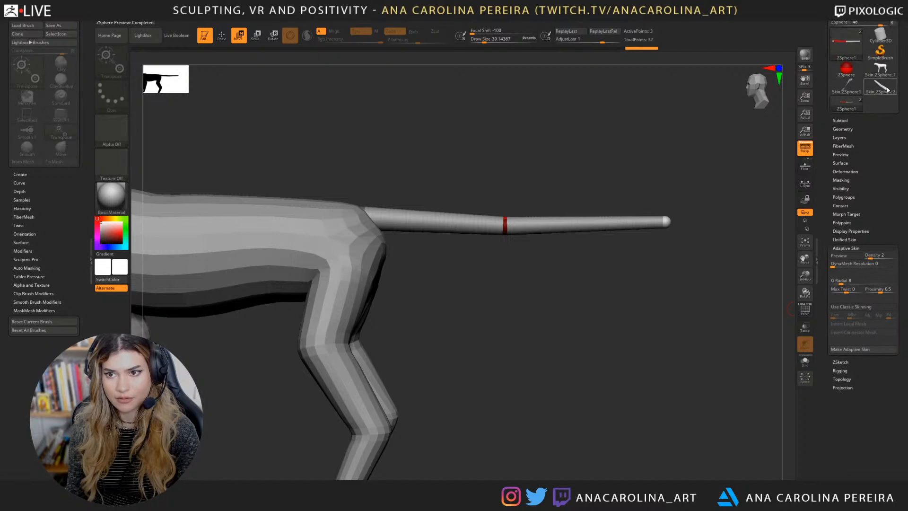
left_click(880, 86)
left_click(879, 69)
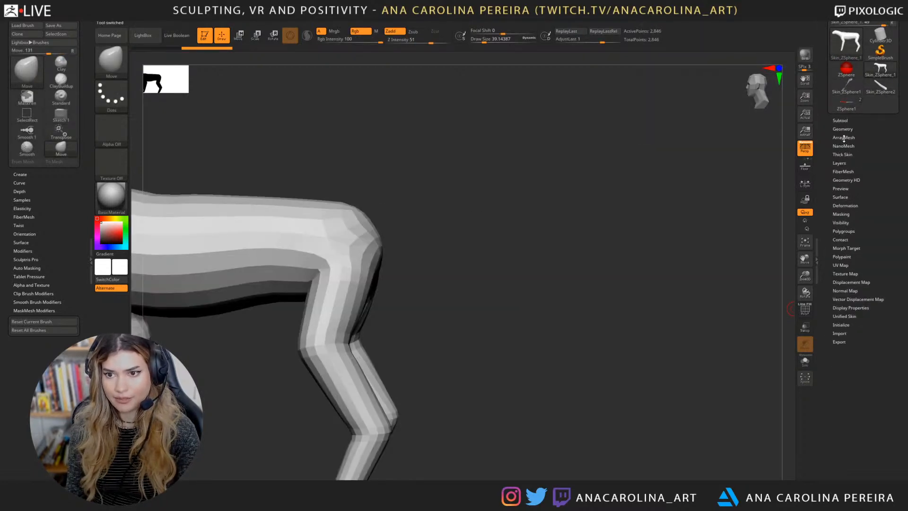
left_click(841, 121)
left_click(868, 274)
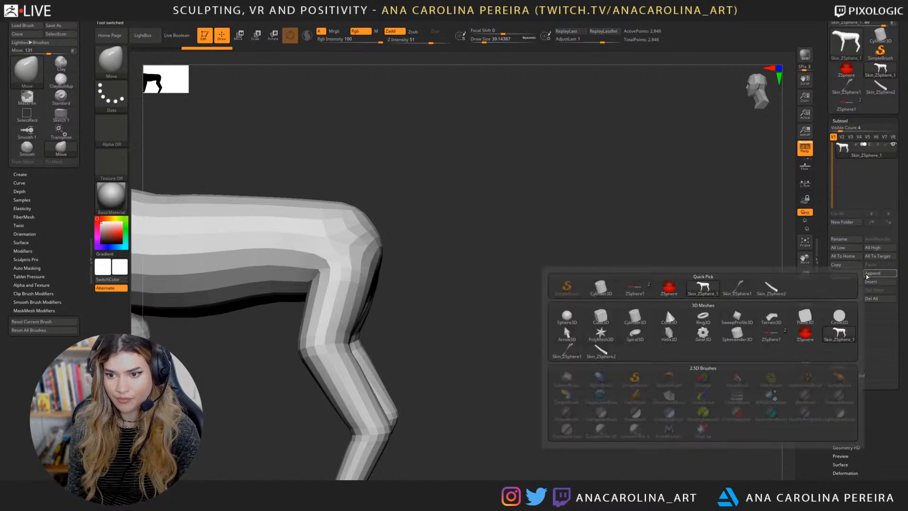
left_click(601, 352)
Step: Make the tail subtool active and smooth the bend at its middle, reducing the Move brush's draw size to about 280
mouse_move(557, 360)
left_mouse_down("alt")
mouse_move(538, 302)
mouse_move(528, 361)
left_mouse_up("alt")
key("b")
key("m")
key("v")
key("space")
left_click_drag(469, 238, 501, 238)
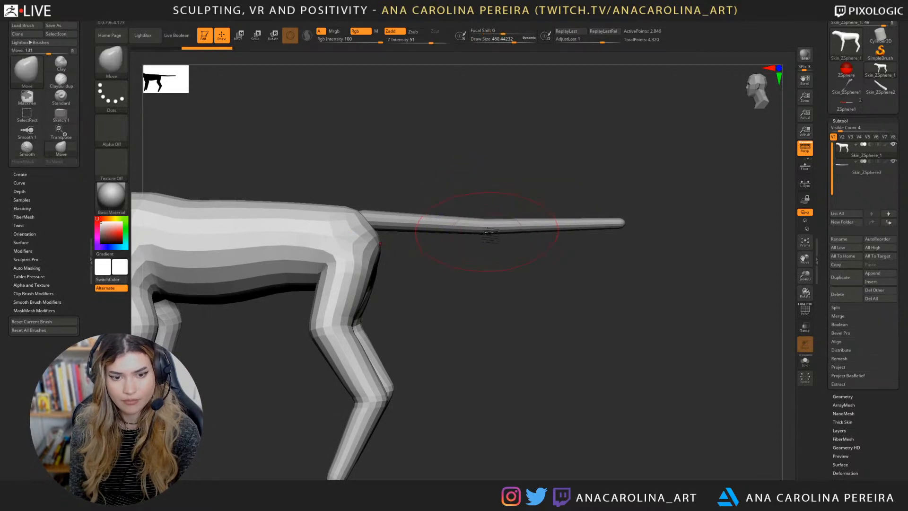
left_click(487, 227, "alt")
mouse_move(468, 229)
left_mouse_down("shift")
mouse_move(501, 228)
mouse_move(495, 223)
left_mouse_up("shift")
key("space")
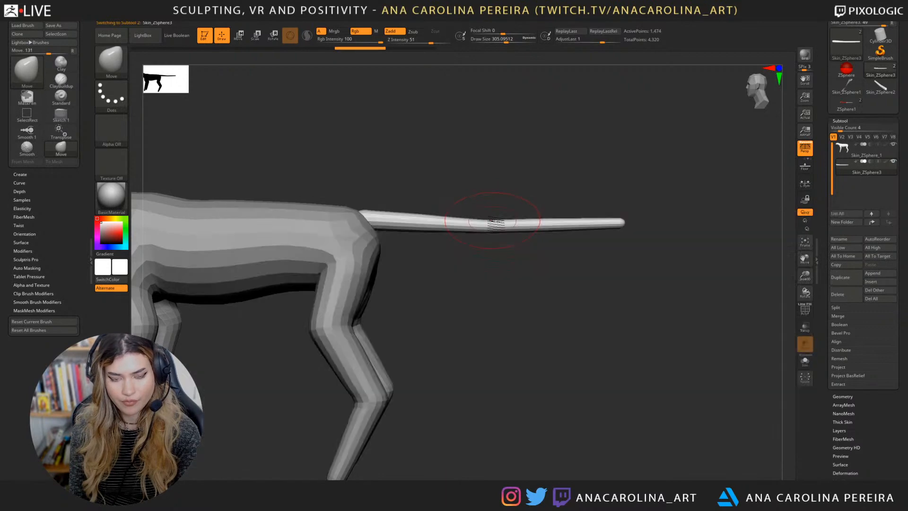
key("ctrl")
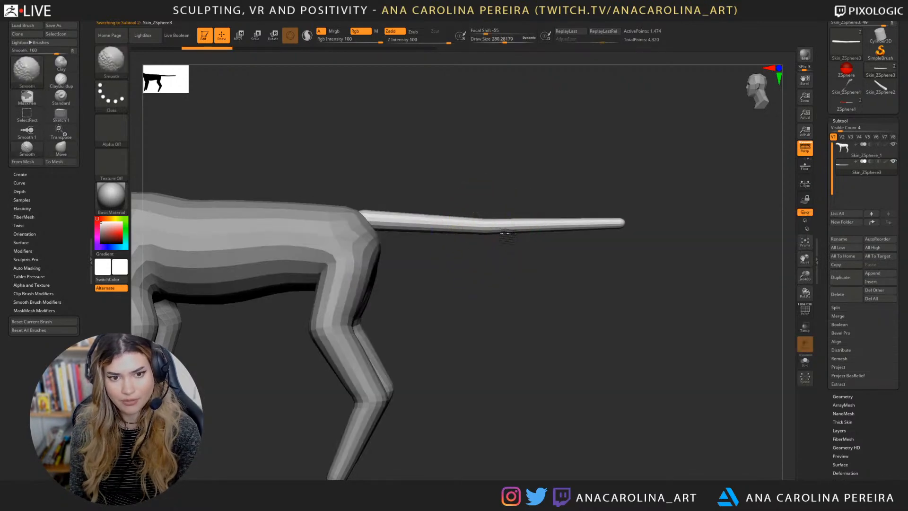
key("shift")
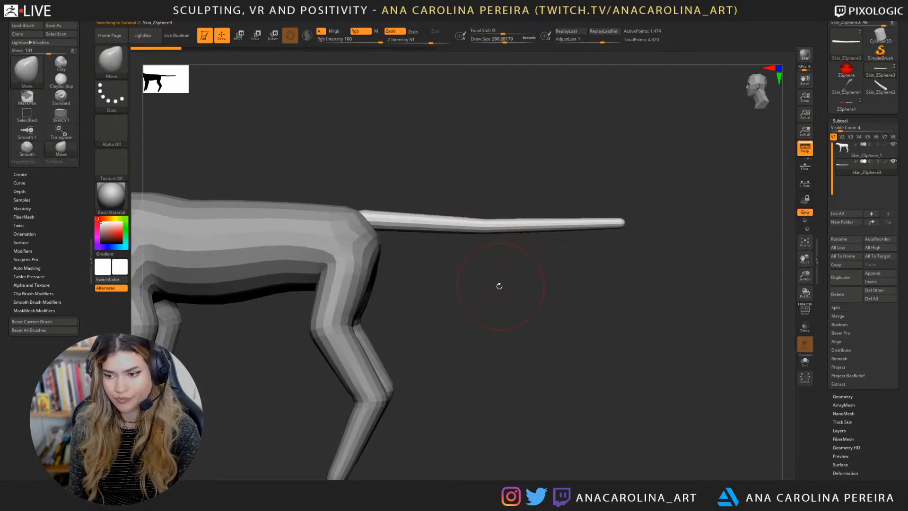
Step: Refine the tail with the Move brush at a draw size of about 202
mouse_move(499, 285)
left_mouse_down("alt")
mouse_move(644, 316)
mouse_move(597, 336)
mouse_move(666, 321)
left_mouse_up("alt")
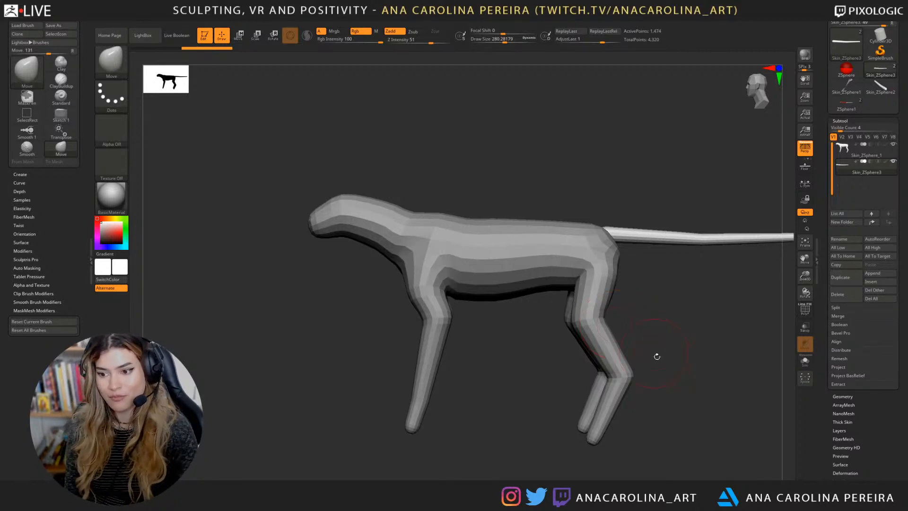
left_click_drag(740, 359, 674, 270, "alt")
key("s")
left_click(648, 247)
key("b")
key("m")
key("v")
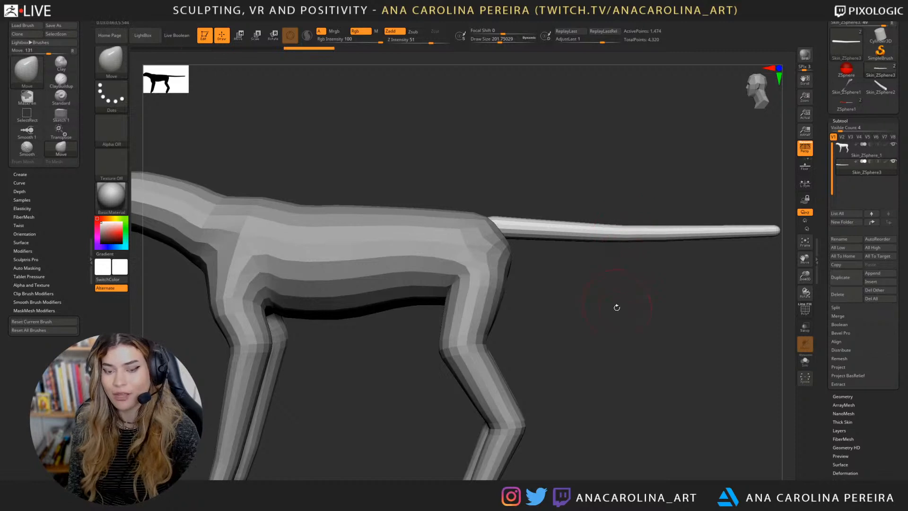
mouse_move(616, 308)
left_mouse_down("alt")
mouse_move(612, 329)
mouse_move(603, 312)
left_mouse_up("alt")
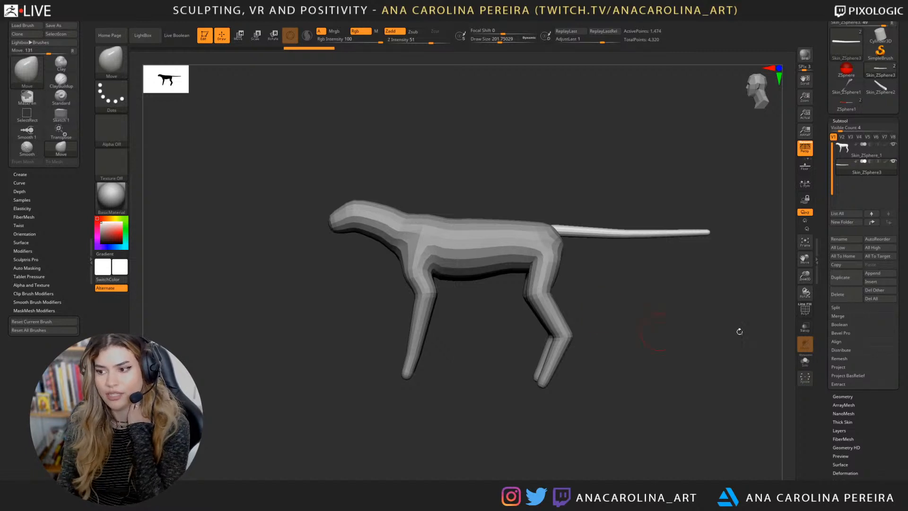
Step: Examine the tiger photos and the muscle anatomy chart on the reference board
right_click_drag(907, 374, 691, 338)
scroll(691, 338, "down", 4)
middle_click_drag(690, 337, 856, 371)
scroll(752, 325, "up", 5)
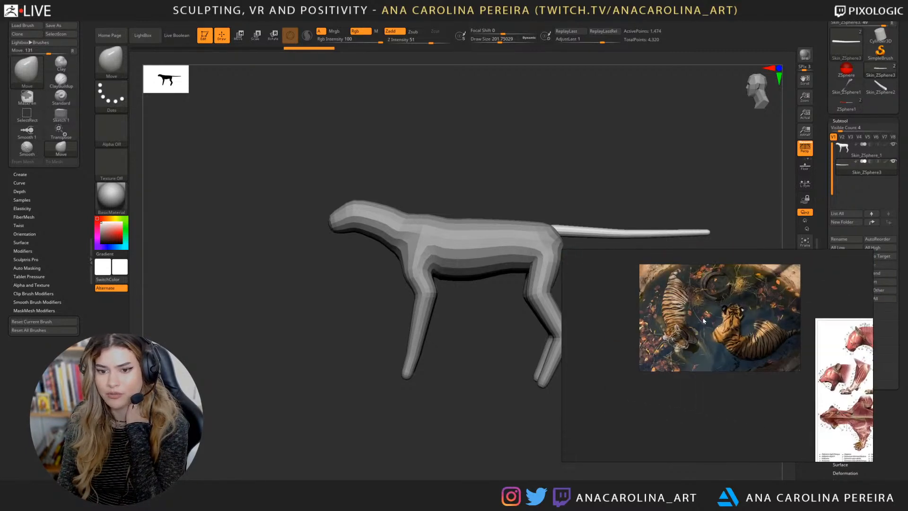
middle_click_drag(664, 324, 655, 424)
scroll(654, 424, "down", 2)
scroll(688, 339, "down", 2)
middle_click_drag(688, 339, 459, 193)
scroll(696, 358, "up", 3)
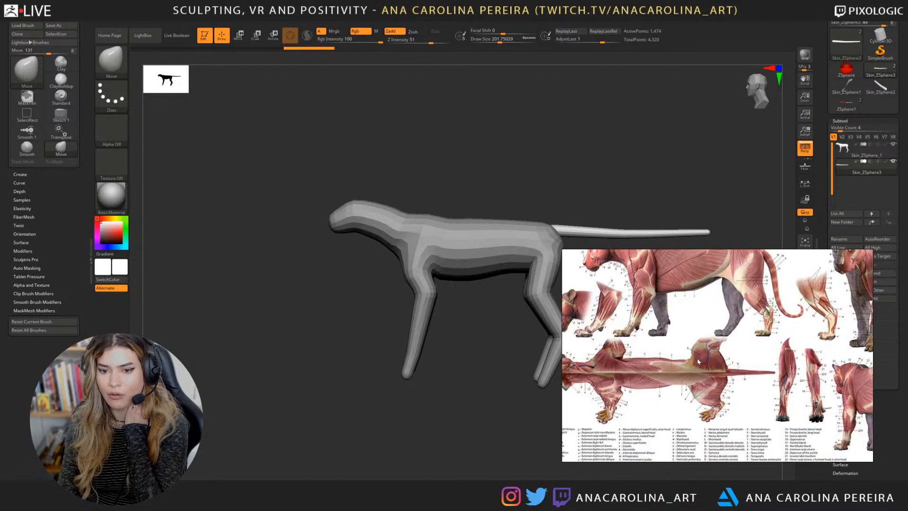
right_click_drag(696, 358, 907, 440)
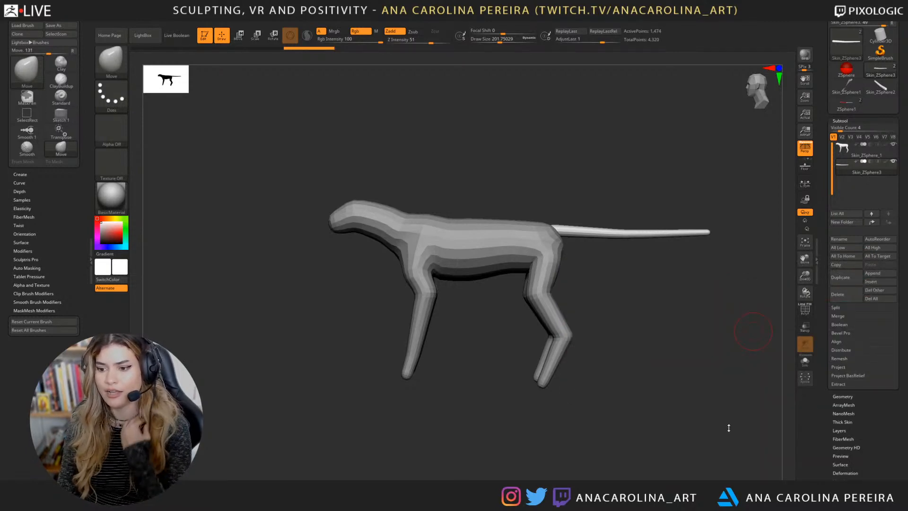
Step: Make the body subtool active and broaden the front of the hind thigh with the Move brush
left_click_drag(729, 428, 709, 434)
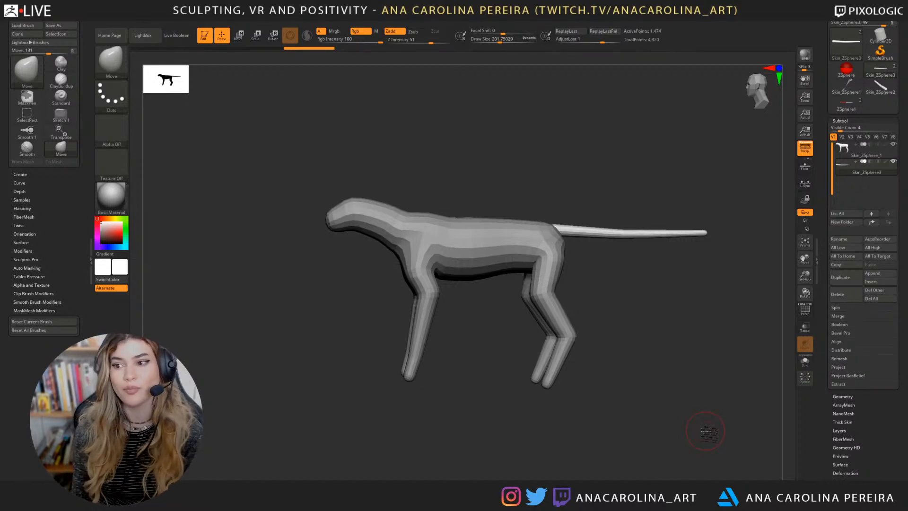
mouse_move(627, 342)
left_mouse_down()
mouse_move(585, 305)
mouse_move(584, 278)
mouse_move(565, 254)
mouse_move(578, 267)
mouse_move(546, 255)
mouse_move(559, 268)
mouse_move(541, 269)
left_mouse_up()
key("[")
key("[")
key("space")
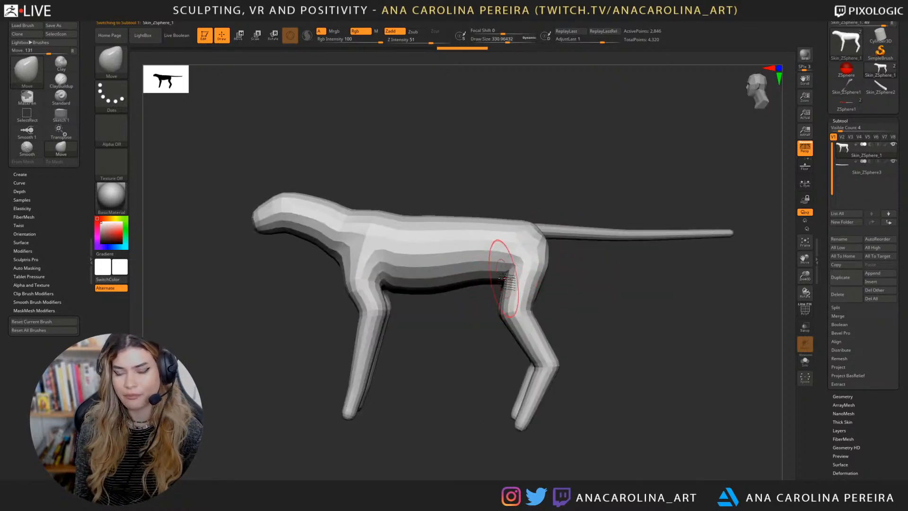
key("space")
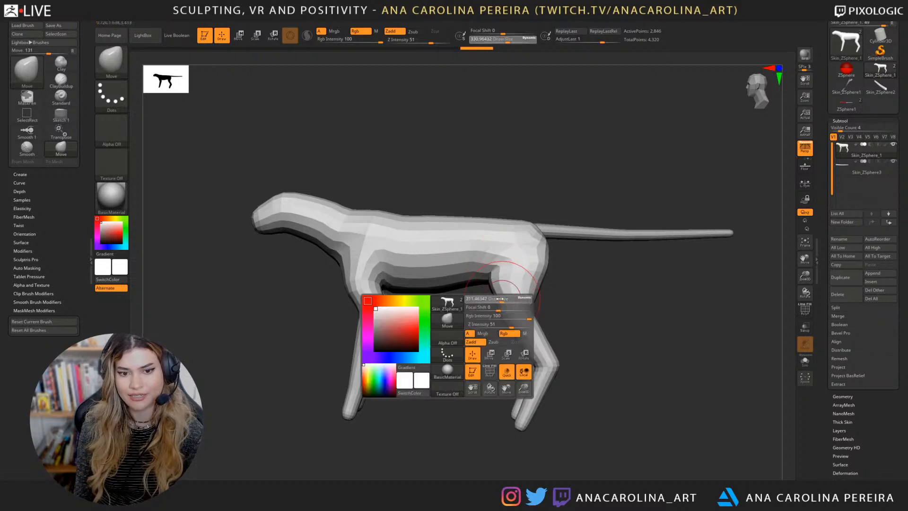
left_click_drag(518, 311, 499, 310)
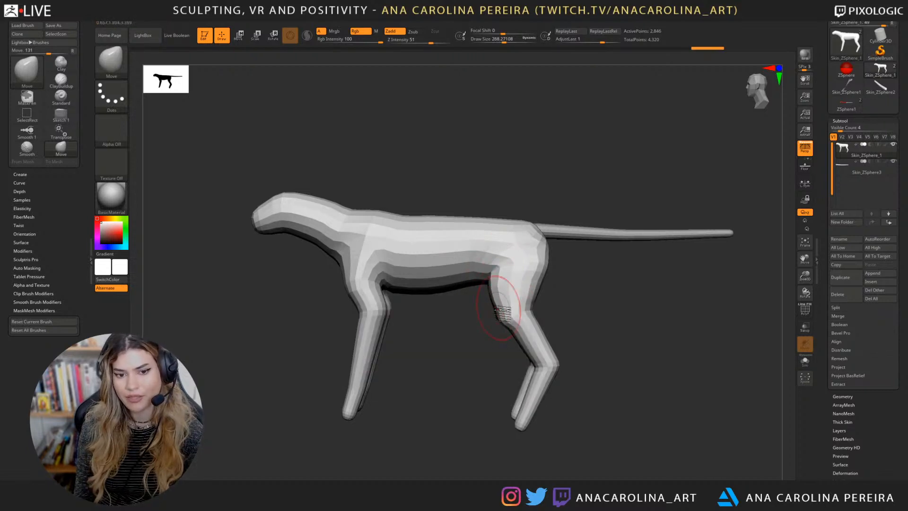
key("space")
Step: Reshape the belly line and fill out the back of the upper foreleg with the Move brush
mouse_move(473, 272)
left_mouse_down()
mouse_move(489, 270)
mouse_move(402, 300)
left_mouse_up()
key("space")
key("space")
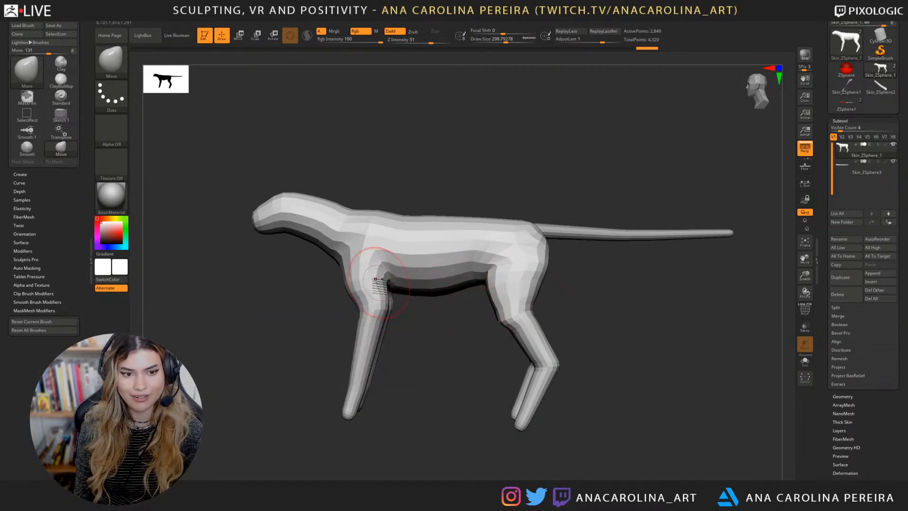
left_click_drag(317, 301, 360, 299, "alt")
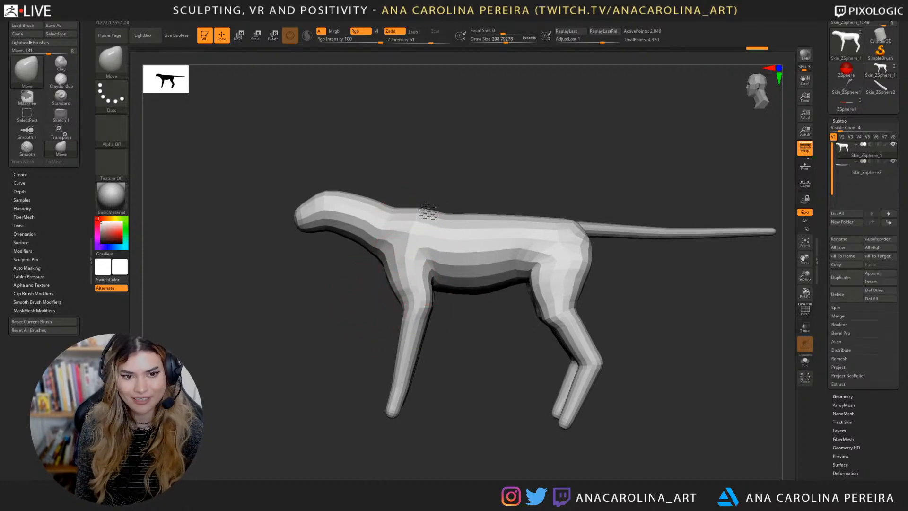
Step: Raise the shoulder hump and the back above the hips with a larger Move brush
key("space")
mouse_move(428, 216)
left_mouse_down()
mouse_move(462, 217)
mouse_move(445, 218)
left_mouse_up()
key("space")
key("space")
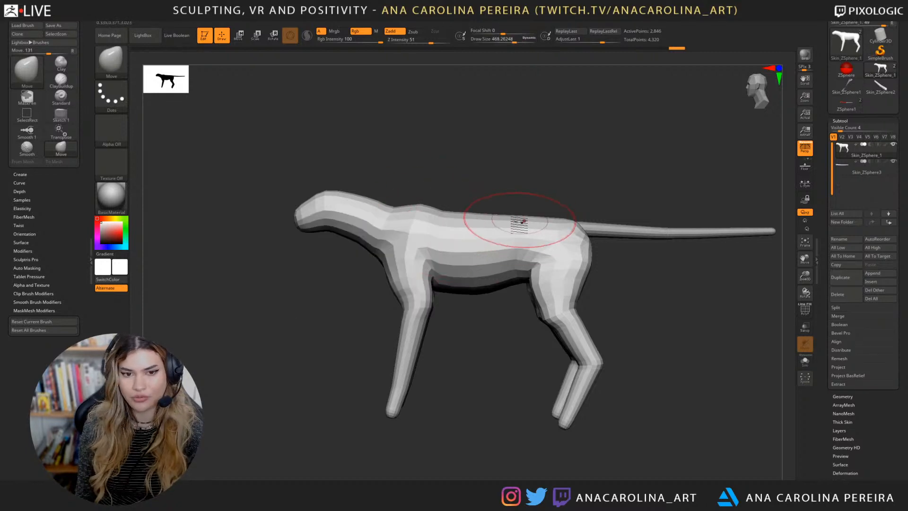
mouse_move(519, 221)
left_mouse_down()
mouse_move(558, 219)
mouse_move(542, 215)
mouse_move(579, 228)
left_mouse_up()
key("space")
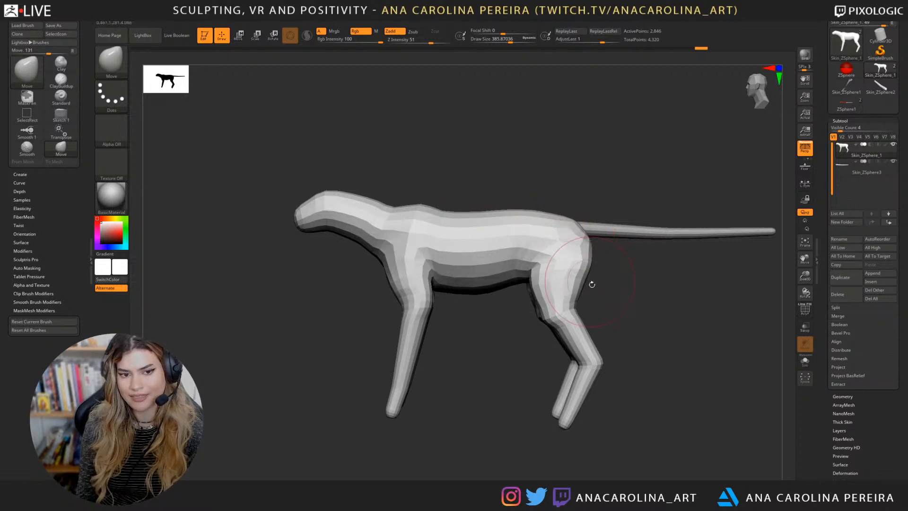
Step: Turn off perspective and reshape the back contour of the hind thigh with the Move brush at draw size about 251
mouse_move(582, 294)
left_mouse_down("shift")
mouse_move(616, 314)
mouse_move(583, 311)
mouse_move(575, 330)
mouse_move(550, 310)
mouse_move(570, 340)
mouse_move(590, 317)
mouse_move(585, 303)
mouse_move(625, 316)
mouse_move(575, 260)
mouse_move(563, 294)
left_mouse_up("shift")
key("space")
left_click(802, 151)
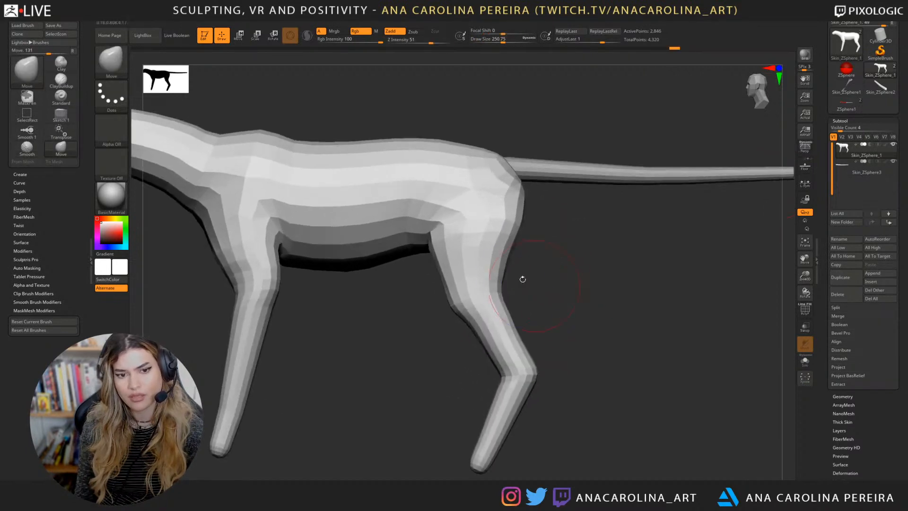
left_click_drag(519, 240, 503, 283, "shift")
left_click_drag(531, 328, 568, 286, "alt")
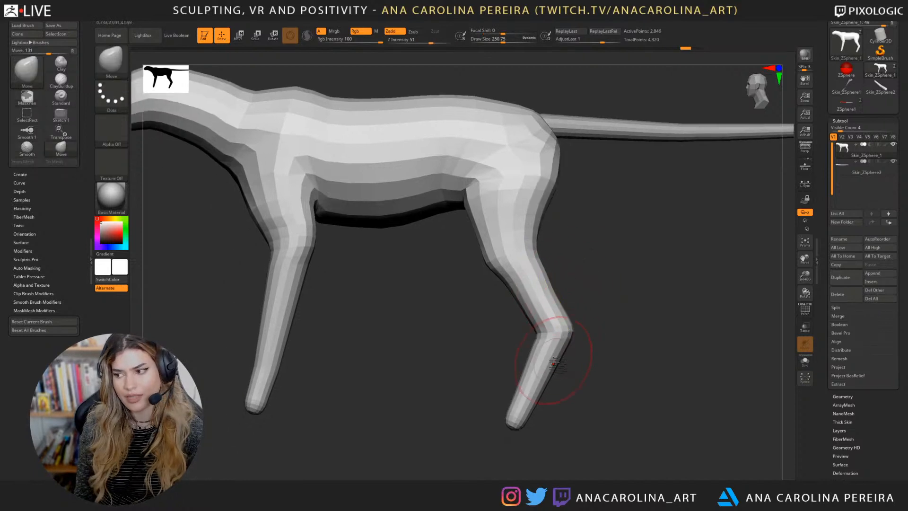
Step: Shorten the lower ends of the hind and front legs with the Move brush at a draw size of about 365
key("bracketright")
left_click_drag(517, 414, 538, 373)
left_click_drag(427, 384, 550, 363, "alt")
left_click_drag(385, 364, 389, 344)
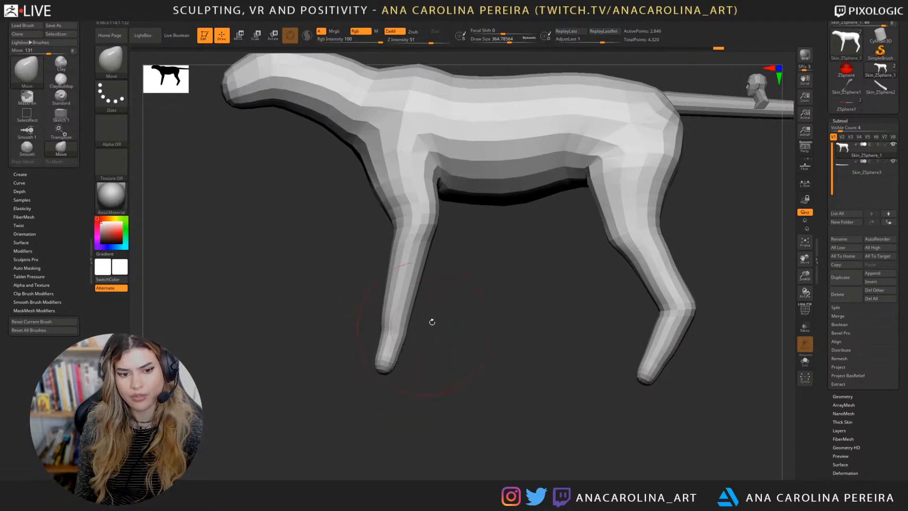
Step: Raise the nape of the neck and the top of the head with the Move brush
mouse_move(430, 320)
left_mouse_down("alt")
mouse_move(461, 373)
mouse_move(421, 384)
mouse_move(418, 407)
mouse_move(421, 388)
mouse_move(478, 404)
mouse_move(594, 391)
left_mouse_up("alt")
key("space")
mouse_move(594, 390)
left_mouse_down("shift")
mouse_move(547, 385)
mouse_move(538, 395)
left_mouse_up("shift")
key("space")
mouse_move(429, 176)
left_mouse_down()
mouse_move(464, 151)
mouse_move(472, 163)
mouse_move(459, 157)
left_mouse_up()
key("space")
key("space")
key("space")
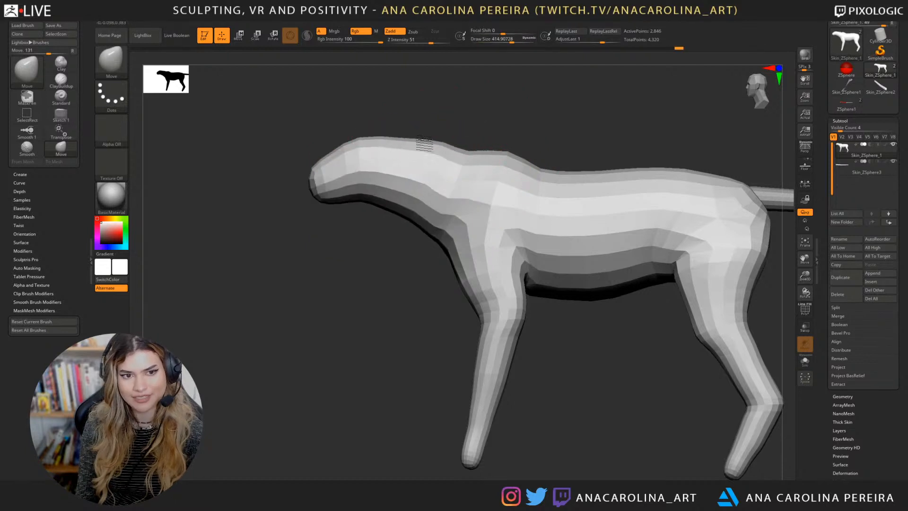
key("space")
left_click_drag(401, 137, 394, 137)
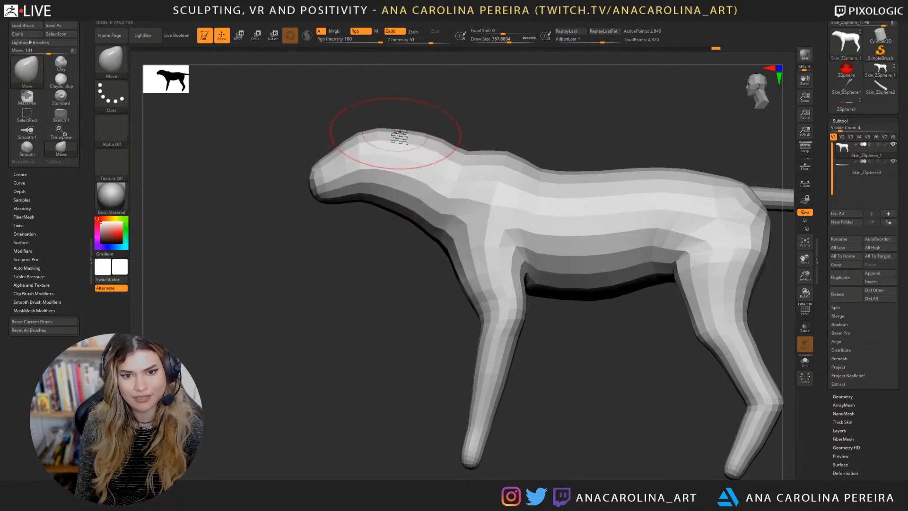
Step: Reshape the underside of the neck and the front of the chest with the Move brush at draw size about 280
left_click_drag(429, 232, 433, 224)
key("[")
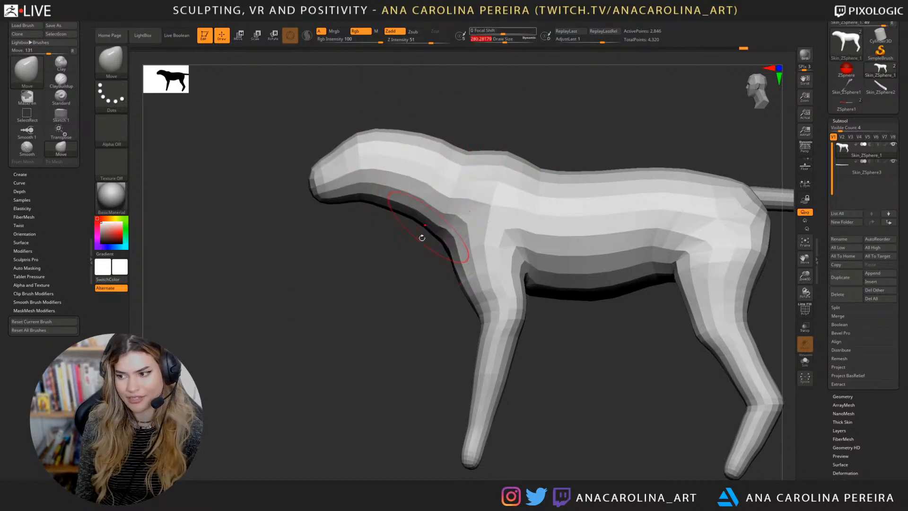
left_click_drag(454, 256, 445, 255)
Step: Reshape the front and back contours of the front leg with the Move brush at draw size about 245, and smooth the leg
key("space")
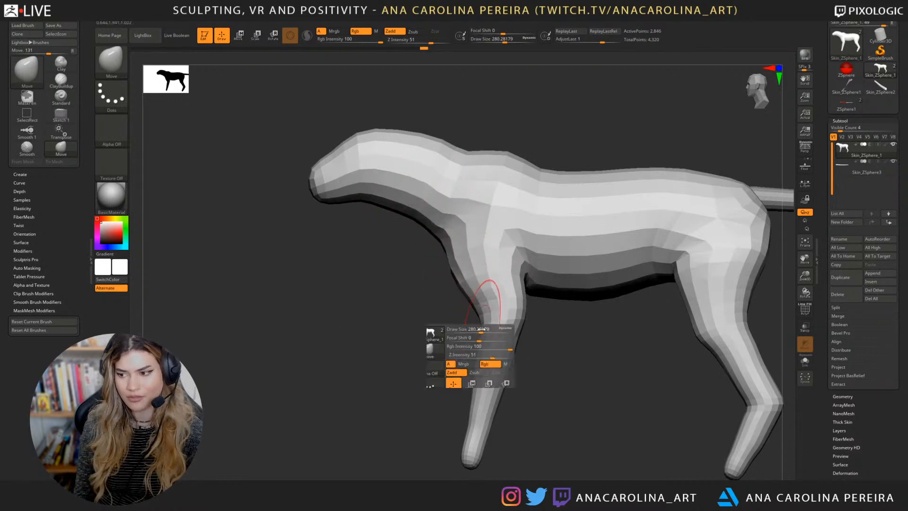
mouse_move(490, 329)
left_mouse_down()
mouse_move(468, 322)
mouse_move(471, 375)
left_mouse_up()
mouse_move(472, 413)
left_mouse_down()
mouse_move(464, 429)
mouse_move(496, 414)
left_mouse_up()
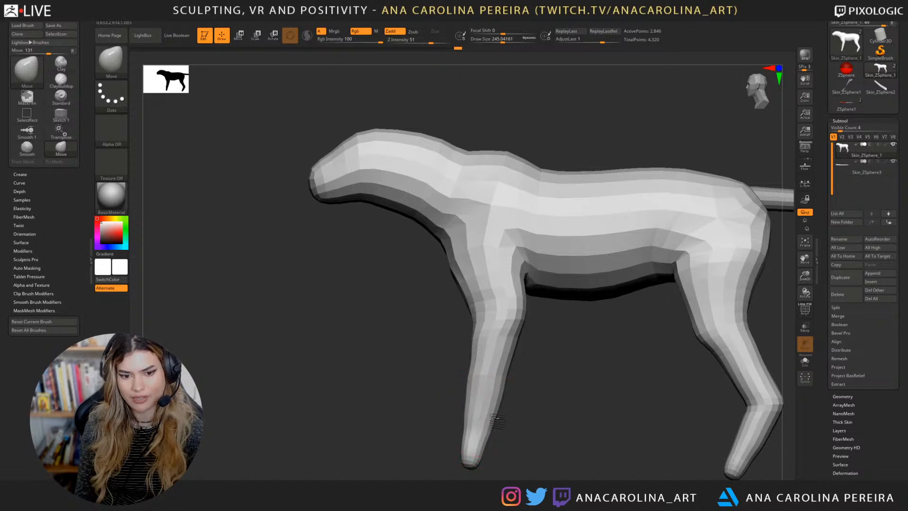
left_click_drag(508, 368, 520, 343)
left_click_drag(520, 326, 528, 323)
left_click_drag(523, 291, 526, 290)
left_click_drag(488, 341, 472, 425, "shift")
Step: Adjust the front contour of the hind leg above the hock with the Move brush
left_click_drag(602, 436, 483, 396, "alt")
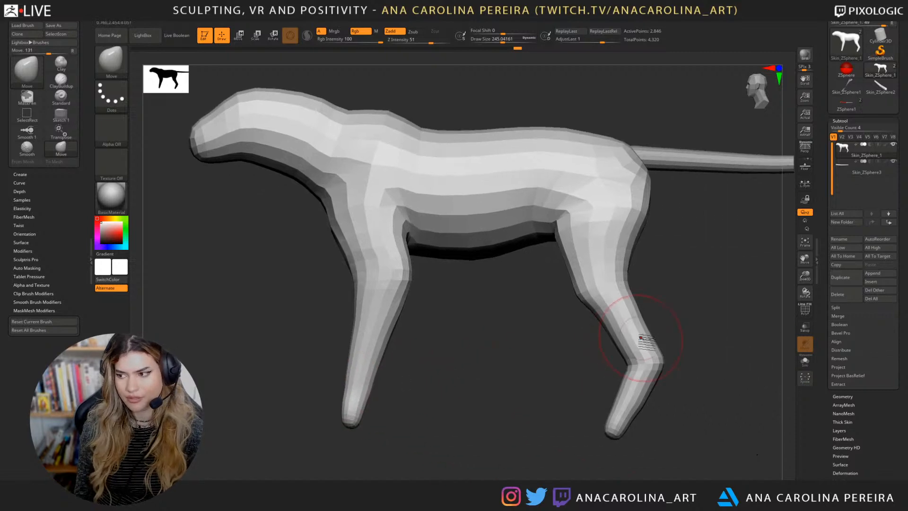
left_click_drag(598, 320, 610, 346)
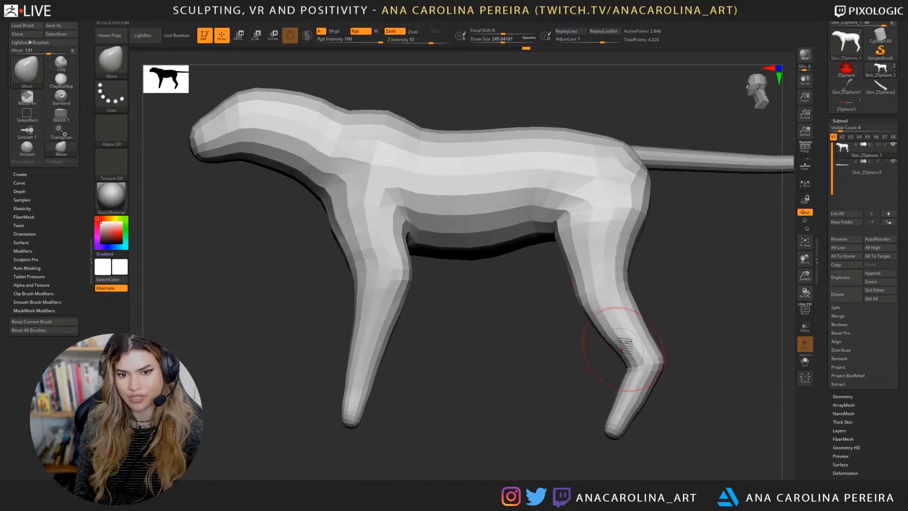
left_click_drag(575, 284, 579, 259)
Step: Mask the head, front legs and front half of the torso, soften the mask edge and invert the mask
key("space")
mouse_move(539, 330)
left_mouse_down("alt")
mouse_move(531, 371)
mouse_move(518, 350)
left_mouse_up("alt")
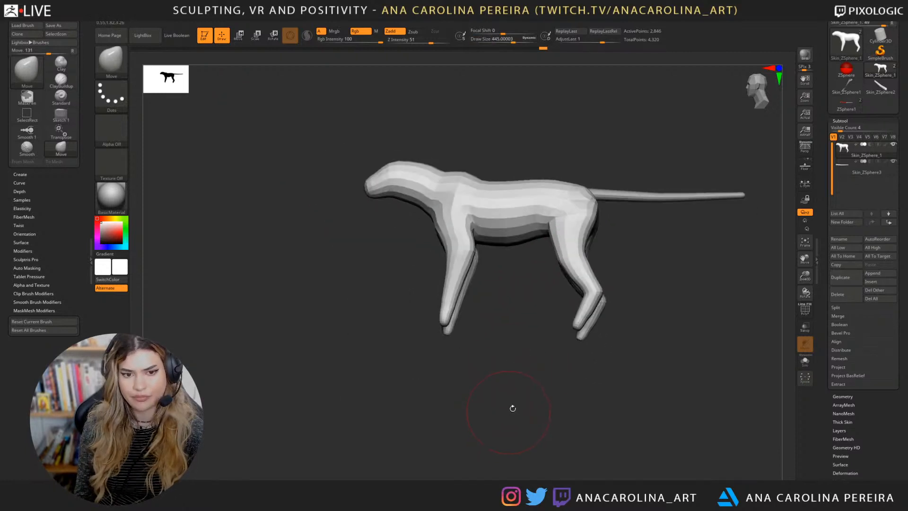
mouse_move(526, 417)
left_mouse_down("ctrl")
mouse_move(510, 360)
mouse_move(295, 100)
mouse_move(291, 110)
left_mouse_up("ctrl")
left_click(440, 207, "ctrl")
left_click(449, 206, "ctrl")
left_click(452, 199, "ctrl")
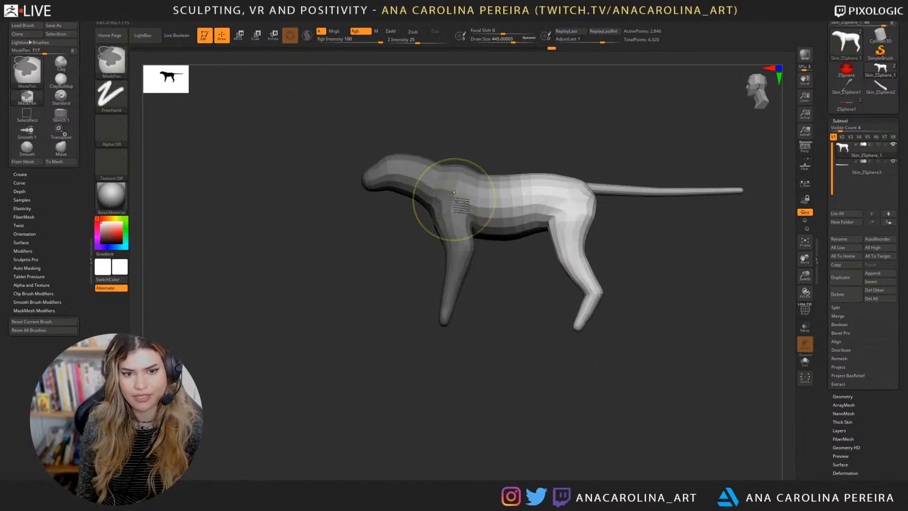
left_click(495, 270, "ctrl")
Step: Lengthen the torso by moving the unmasked front half forward with the gizmo, and clear the mask
left_click_drag(494, 300, 492, 335, "alt")
key("w")
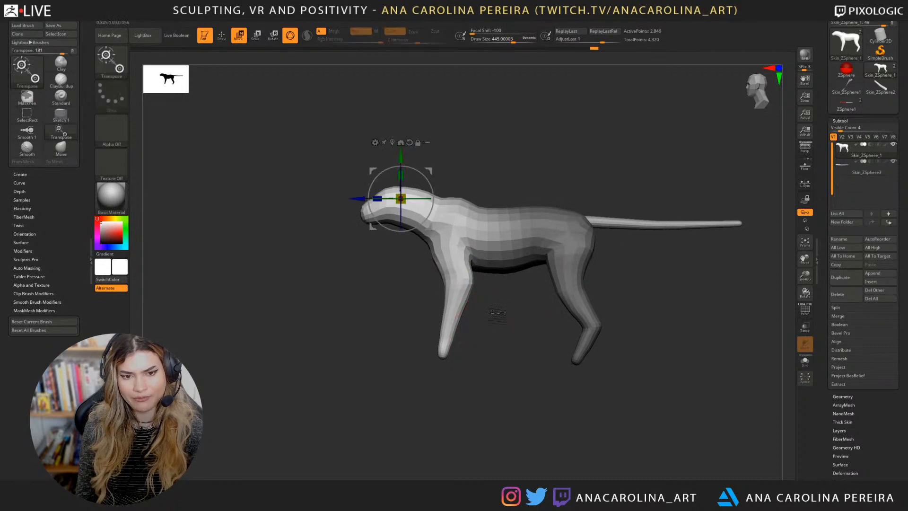
left_click_drag(427, 229, 398, 231)
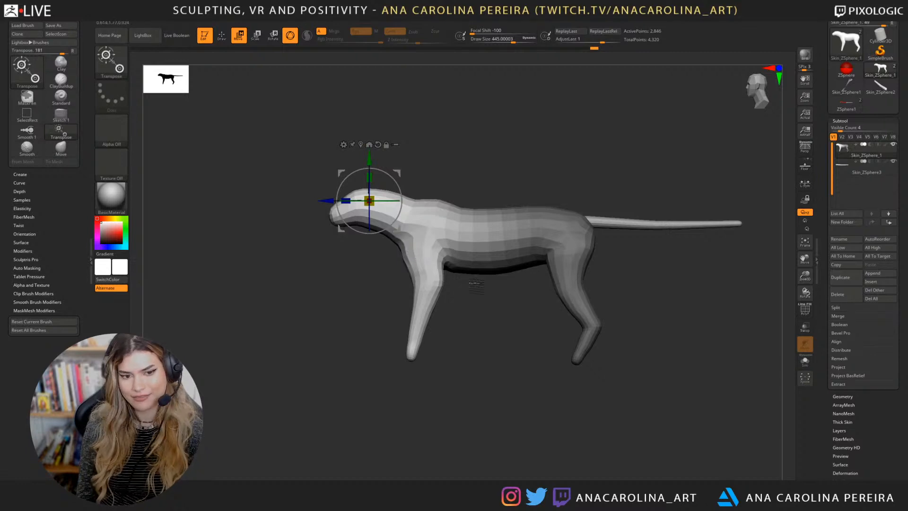
mouse_move(476, 286)
left_mouse_down("ctrl")
mouse_move(504, 357)
mouse_move(487, 241)
mouse_move(537, 198)
left_mouse_up("ctrl")
Step: Return to the Move brush and reshape the belly contour between the front and hind legs
key("b")
key("m")
key("v")
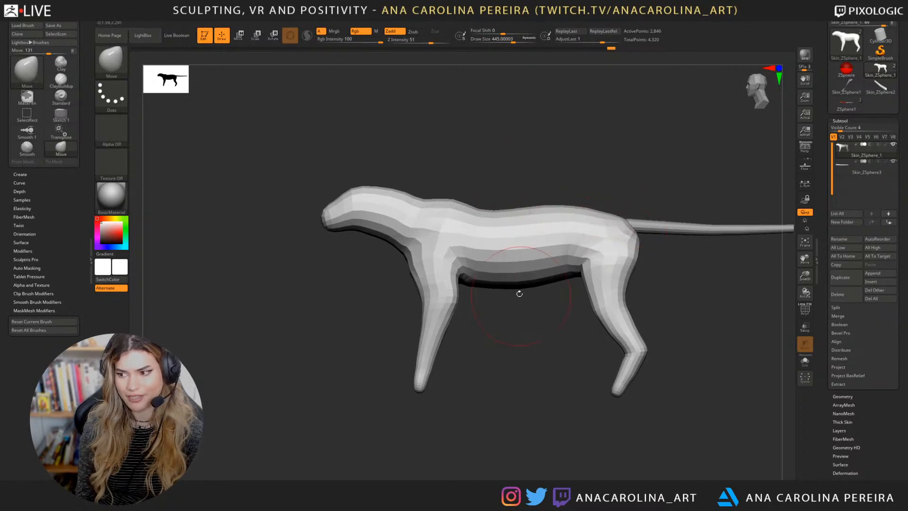
key("space")
left_click_drag(495, 295, 499, 295)
left_click_drag(492, 280, 491, 287)
left_click_drag(492, 328, 652, 329)
left_click_drag(554, 284, 565, 285)
mouse_move(647, 321)
left_mouse_down("shift")
mouse_move(556, 304)
mouse_move(596, 309)
mouse_move(594, 295)
mouse_move(610, 286)
mouse_move(538, 320)
mouse_move(567, 395)
left_mouse_up("shift")
Step: Pull the front legs inward with the Move brush, working from draw size about 400 down to about 228 toward the feet
key("space")
key("space")
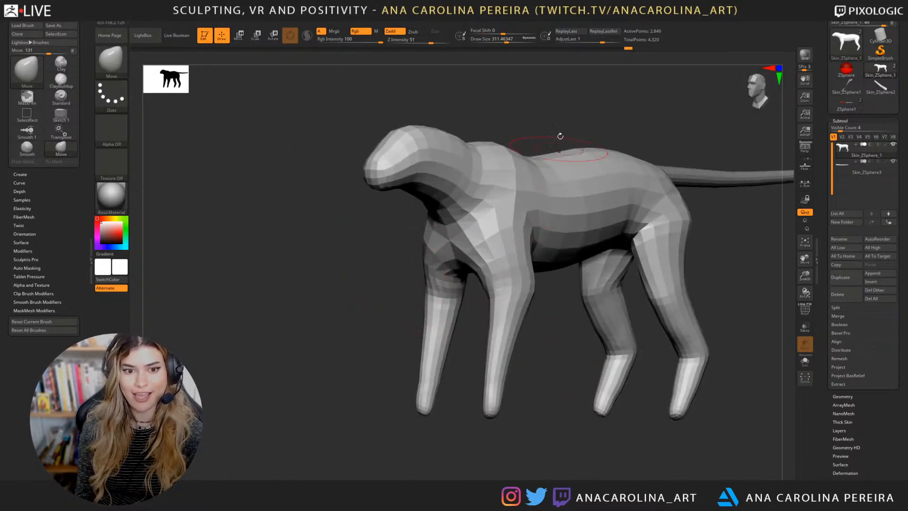
left_click_drag(560, 137, 528, 219)
key("space")
left_click_drag(548, 261, 554, 262)
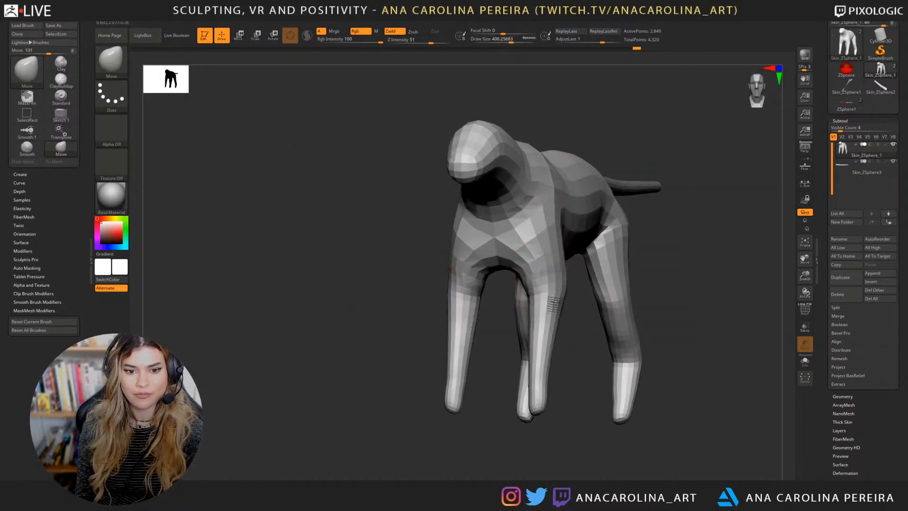
left_click_drag(555, 304, 546, 307)
mouse_move(546, 369)
left_mouse_down()
mouse_move(562, 392)
mouse_move(540, 389)
mouse_move(533, 359)
left_mouse_up()
key("space")
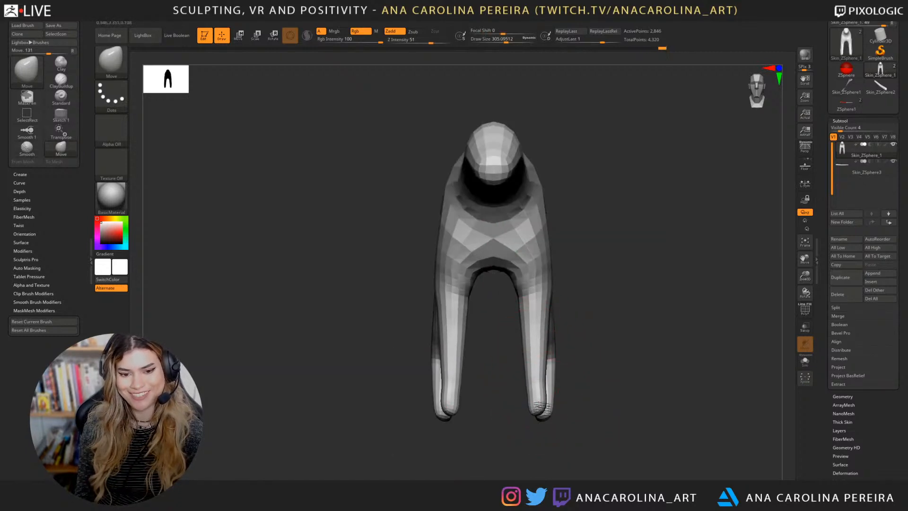
key("space")
left_click_drag(598, 348, 581, 347)
mouse_move(538, 405)
left_mouse_down()
mouse_move(499, 426)
mouse_move(528, 410)
mouse_move(581, 444)
mouse_move(608, 443)
mouse_move(624, 329)
mouse_move(603, 294)
left_mouse_up()
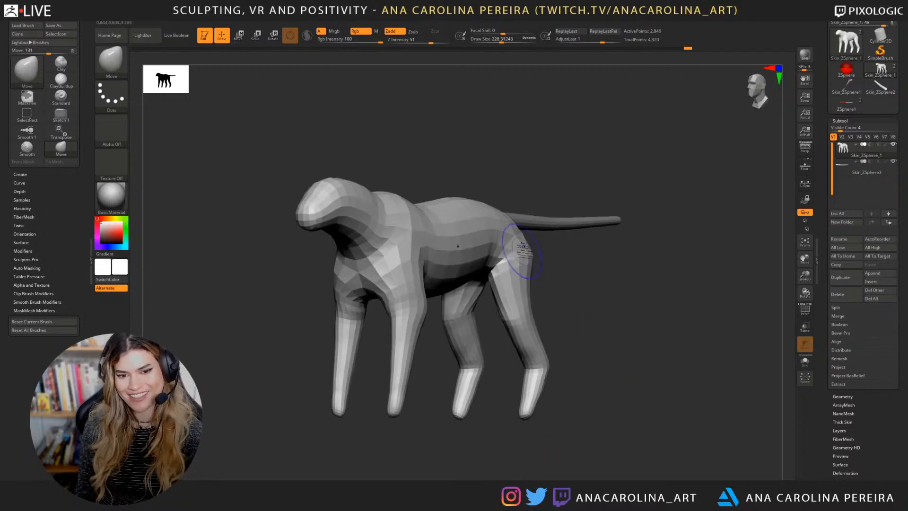
key("f")
mouse_move(538, 257)
left_mouse_down()
mouse_move(592, 304)
mouse_move(610, 278)
left_mouse_up()
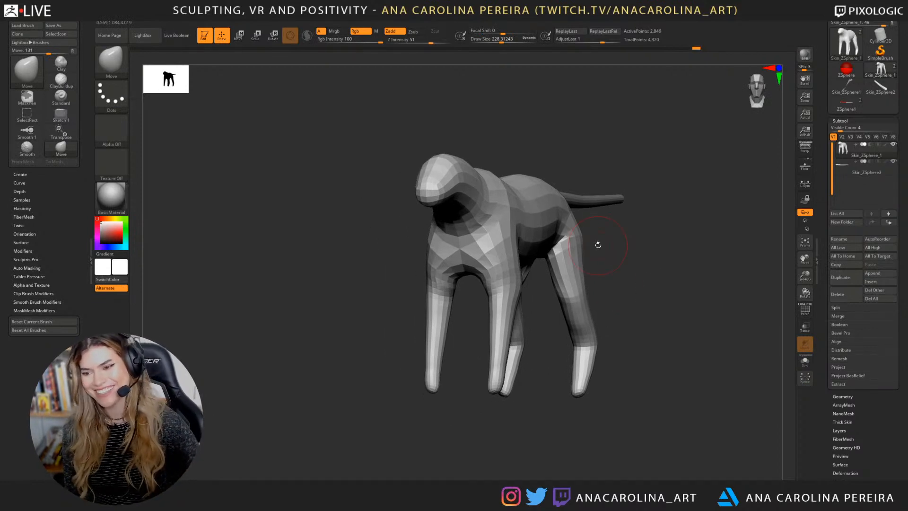
left_click_drag(669, 374, 671, 371, "shift")
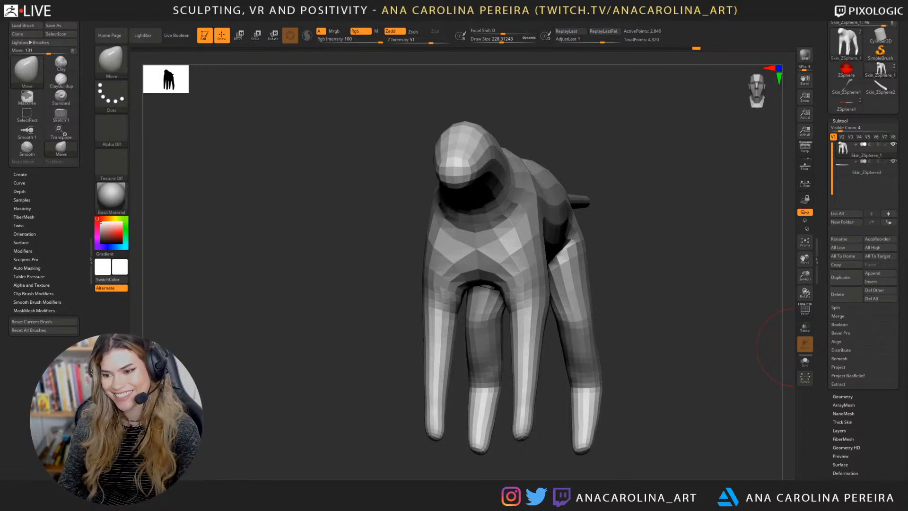
left_click_drag(742, 370, 724, 372)
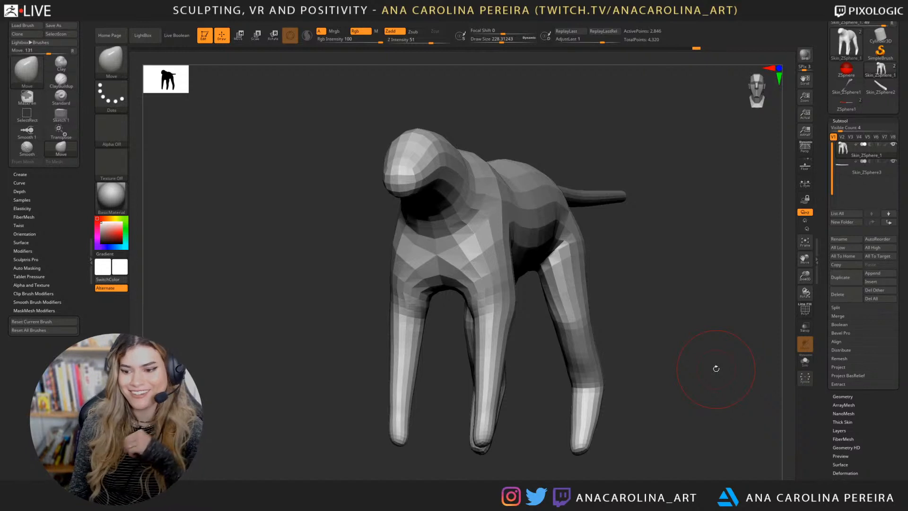
mouse_move(634, 290)
left_mouse_down()
mouse_move(612, 235)
mouse_move(578, 208)
mouse_move(646, 288)
left_mouse_up()
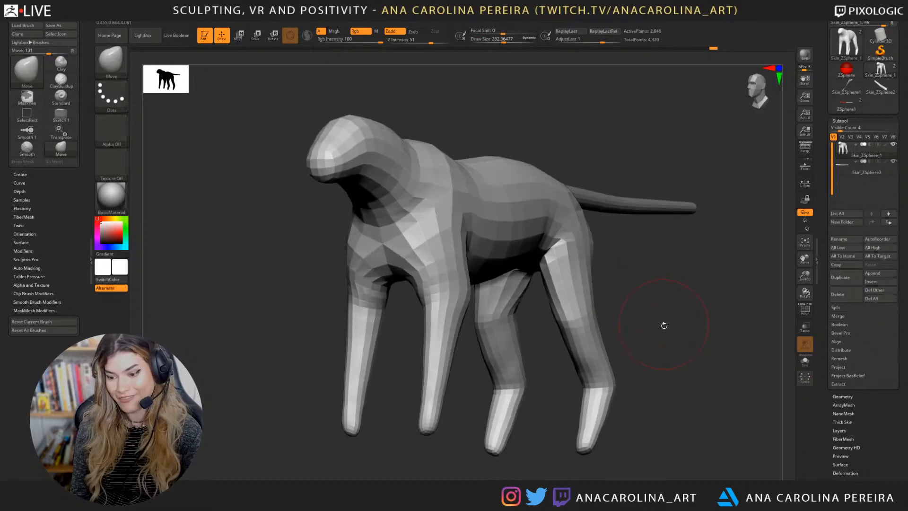
key("b")
key("c")
key("b")
mouse_move(657, 323)
left_mouse_down()
mouse_move(665, 310)
mouse_move(543, 293)
mouse_move(520, 312)
mouse_move(525, 298)
mouse_move(527, 326)
left_mouse_up()
left_click_drag(535, 437, 621, 359)
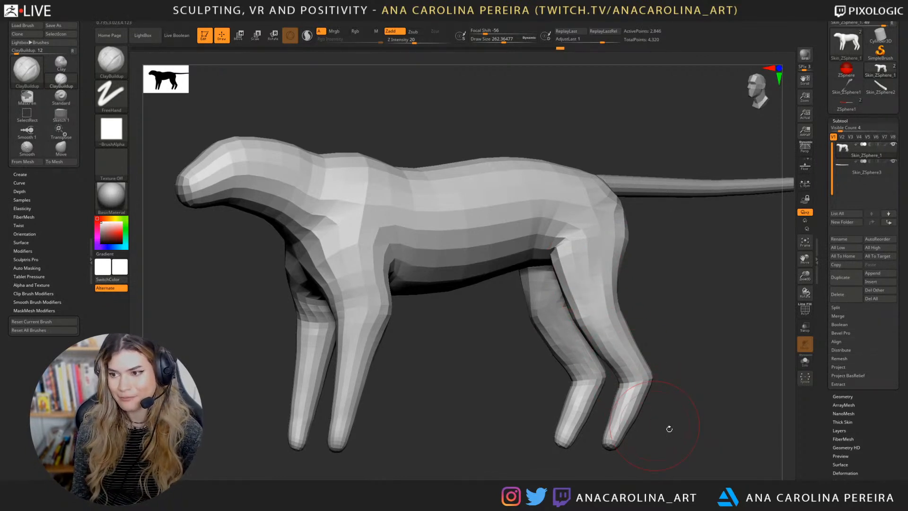
left_click_drag(712, 357, 698, 396, "alt")
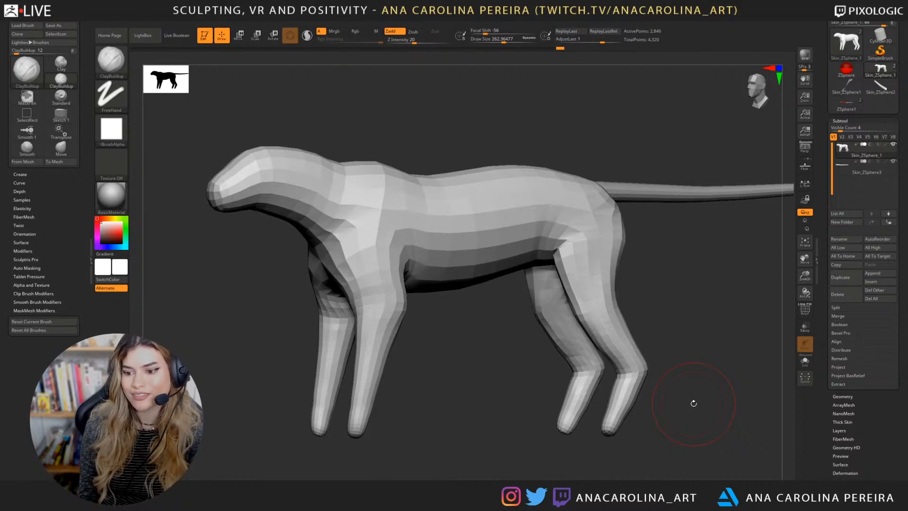
mouse_move(435, 392)
left_mouse_down()
mouse_move(482, 386)
mouse_move(455, 343)
left_mouse_up()
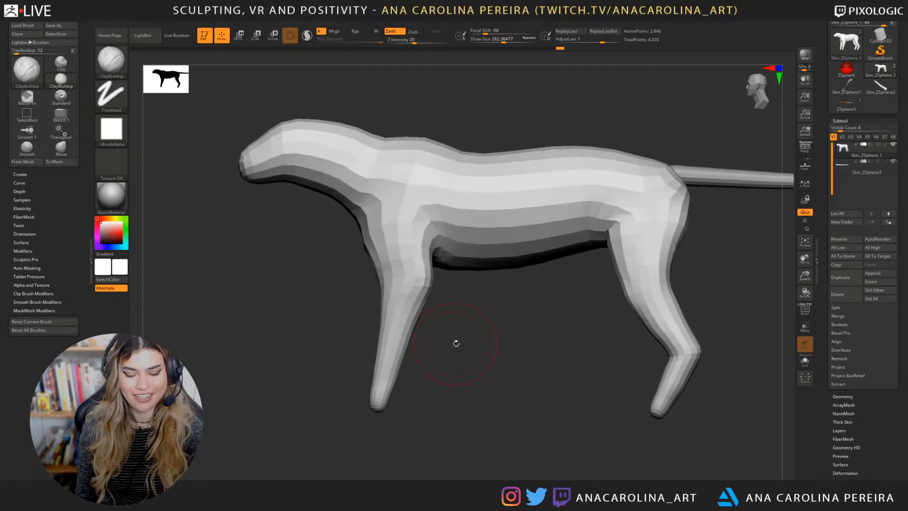
Step: Reshape the head and neck with the Move brush at draw size about 256
key("b")
key("m")
key("v")
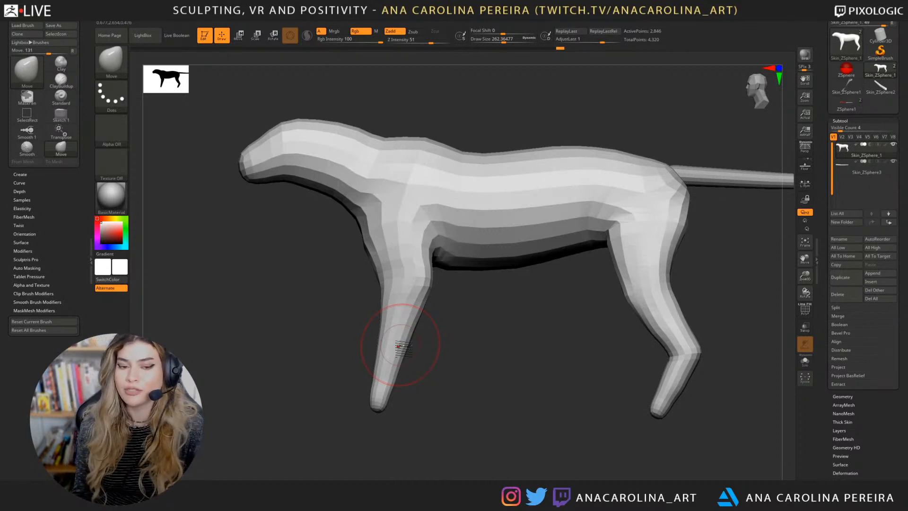
key("shift")
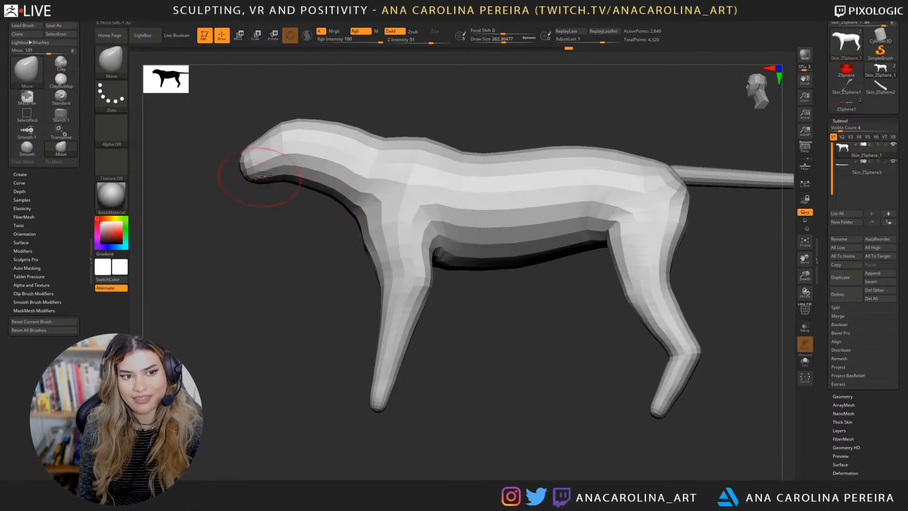
key("space")
mouse_move(265, 173)
left_mouse_down()
mouse_move(241, 180)
mouse_move(267, 147)
mouse_move(228, 171)
mouse_move(261, 205)
mouse_move(336, 204)
left_mouse_up()
key("space")
key("space")
key("space")
key("space")
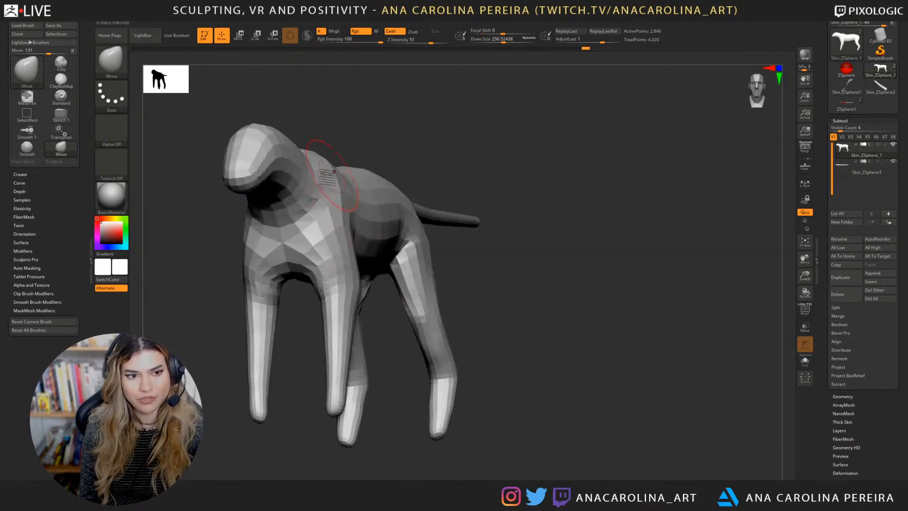
mouse_move(350, 133)
left_mouse_down("alt")
mouse_move(415, 144)
mouse_move(421, 135)
left_mouse_up("alt")
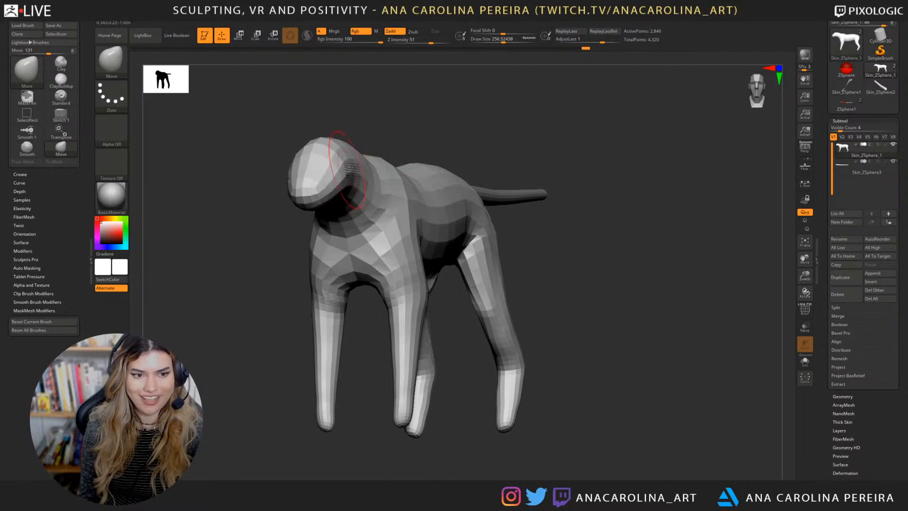
mouse_move(318, 132)
left_mouse_down("shift")
mouse_move(374, 137)
mouse_move(440, 127)
mouse_move(379, 140)
mouse_move(430, 148)
left_mouse_up("shift")
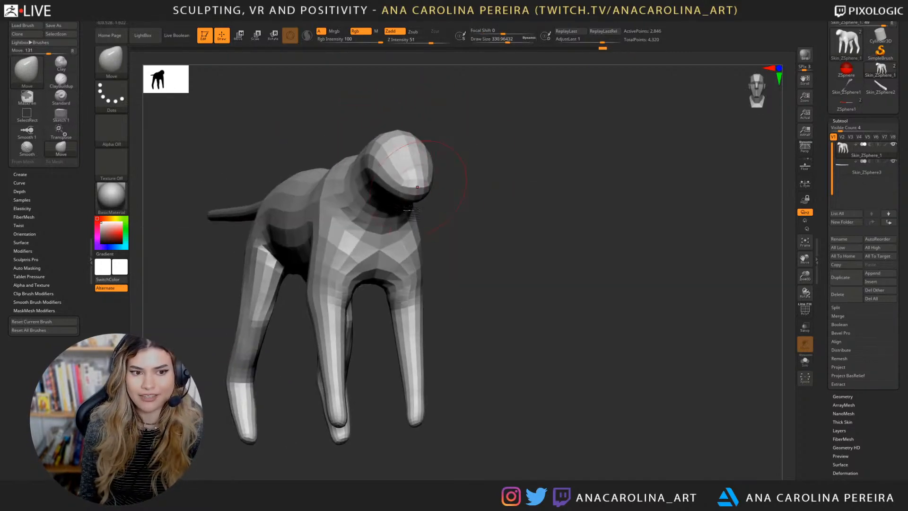
Step: Adjust the shoulders and the stance of the legs from several angles with the Move brush at draw size about 415
mouse_move(417, 213)
left_mouse_down()
mouse_move(432, 239)
mouse_move(401, 257)
left_mouse_up()
key("bracketright")
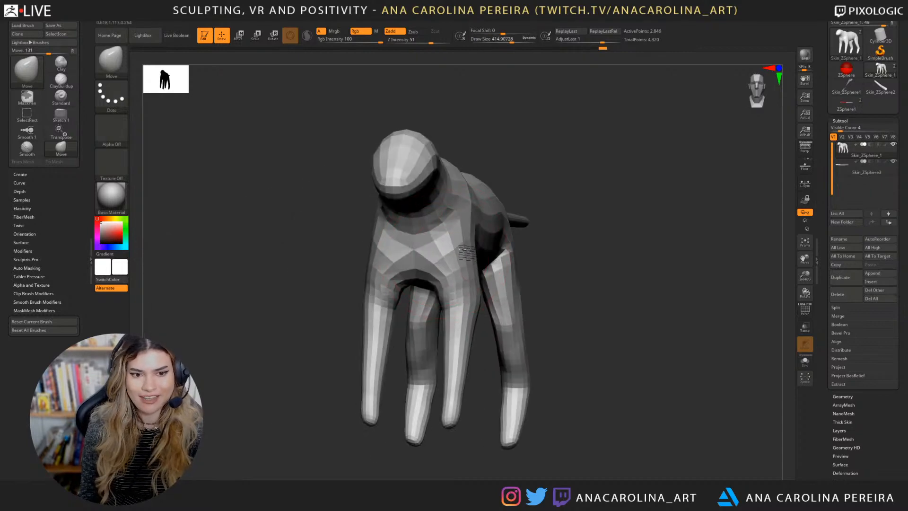
left_click_drag(470, 310, 466, 320)
left_click_drag(567, 266, 526, 283)
mouse_move(552, 364)
left_mouse_down()
mouse_move(560, 417)
mouse_move(551, 461)
mouse_move(477, 398)
mouse_move(553, 428)
mouse_move(543, 282)
mouse_move(530, 268)
left_mouse_up()
left_click_drag(529, 376, 523, 371)
mouse_move(551, 425)
left_mouse_down()
mouse_move(530, 424)
mouse_move(532, 394)
left_mouse_up()
left_click_drag(551, 419, 539, 409)
mouse_move(555, 340)
left_mouse_down()
mouse_move(565, 294)
mouse_move(539, 292)
left_mouse_up()
mouse_move(565, 294)
left_mouse_down()
mouse_move(538, 286)
mouse_move(582, 223)
mouse_move(615, 225)
mouse_move(588, 224)
mouse_move(592, 209)
left_mouse_up()
Step: Refine the width of the torso and hips from above with the Move brush at draw size about 358
key("[")
mouse_move(728, 208)
left_mouse_down()
mouse_move(663, 199)
mouse_move(700, 199)
left_mouse_up()
left_click_drag(608, 196, 530, 167)
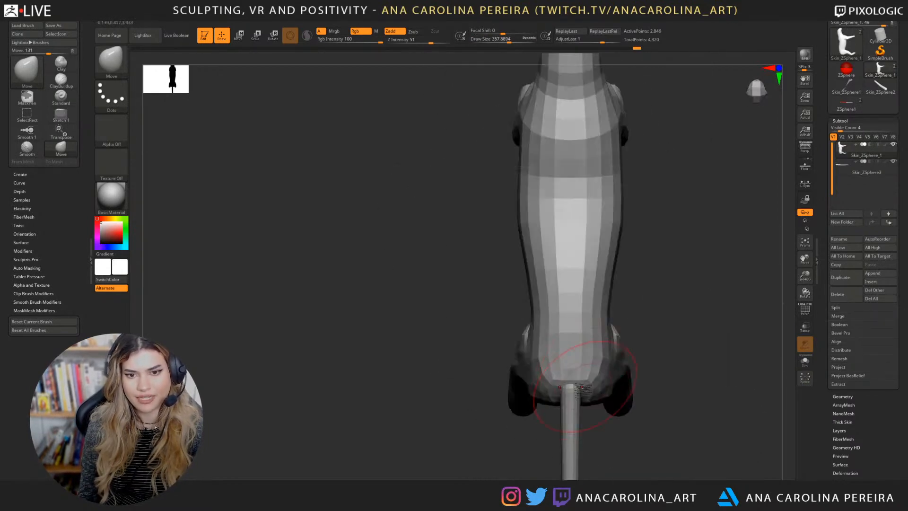
left_click_drag(510, 398, 466, 192)
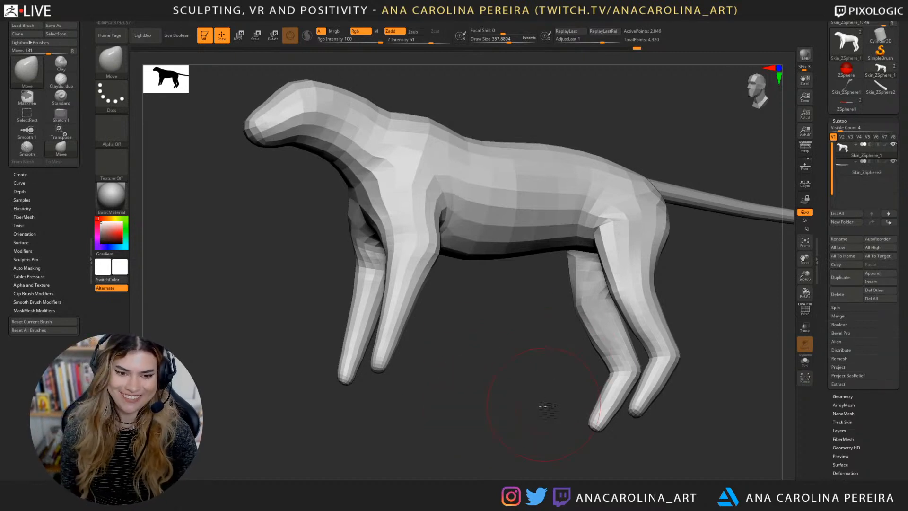
Step: Reshape the shoulder hump and the dip in the back behind it with the Move brush at draw size about 372
left_click_drag(541, 405, 571, 381, "shift")
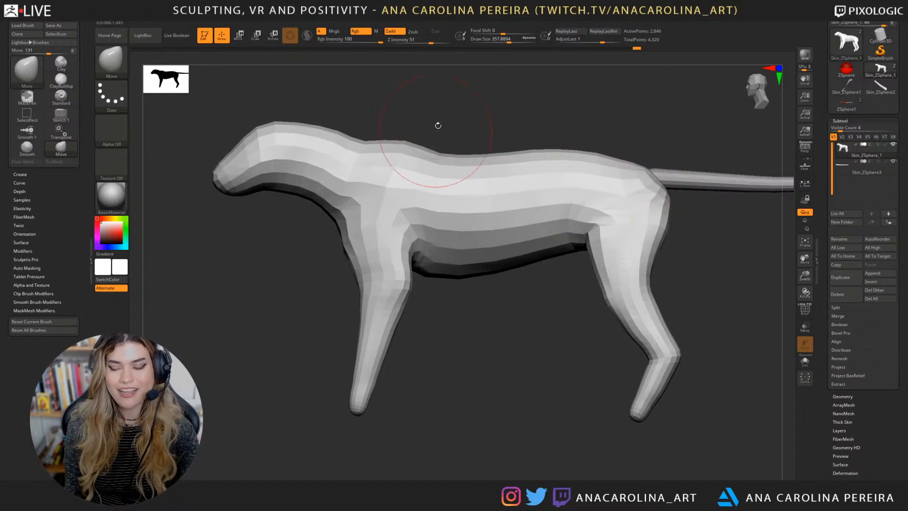
key("space")
mouse_move(438, 142)
left_mouse_down()
mouse_move(364, 150)
mouse_move(362, 142)
left_mouse_up()
key("space")
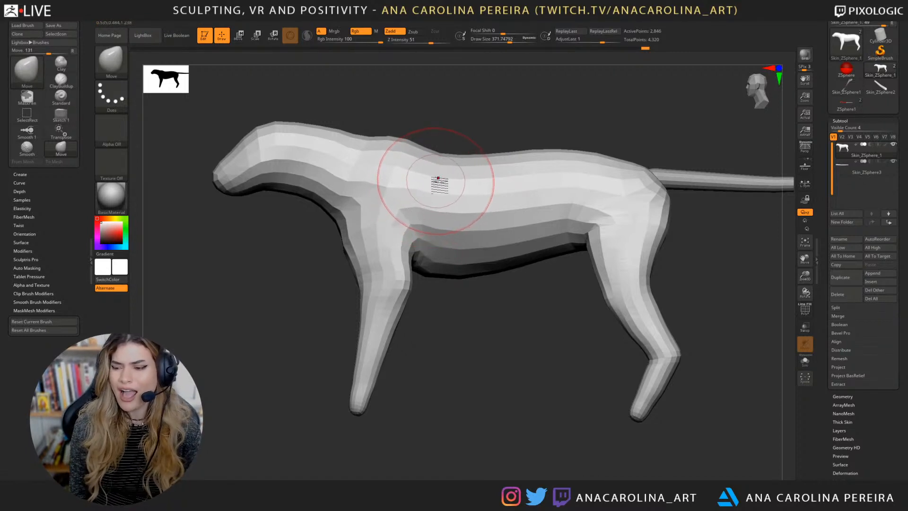
key("space")
mouse_move(419, 142)
left_mouse_down()
mouse_move(428, 142)
mouse_move(422, 163)
left_mouse_up()
key("space")
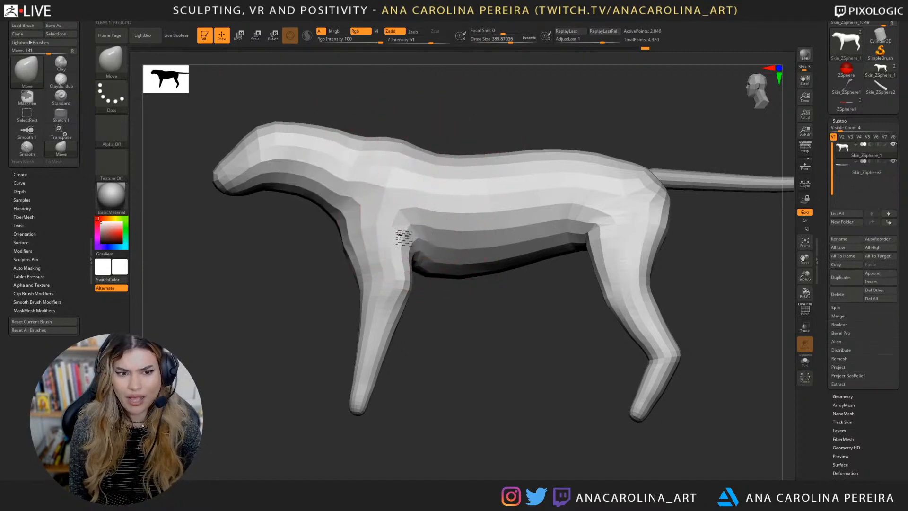
Step: Pull the lower front legs inward in front view with the Move brush at draw size about 262
mouse_move(408, 245)
left_mouse_down()
mouse_move(467, 316)
mouse_move(418, 305)
mouse_move(412, 316)
left_mouse_up()
key("space")
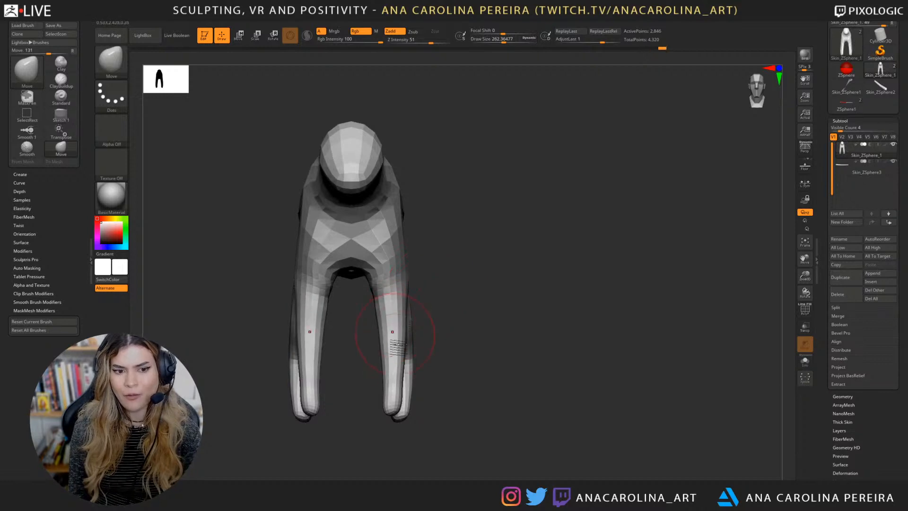
left_click_drag(396, 377, 388, 373)
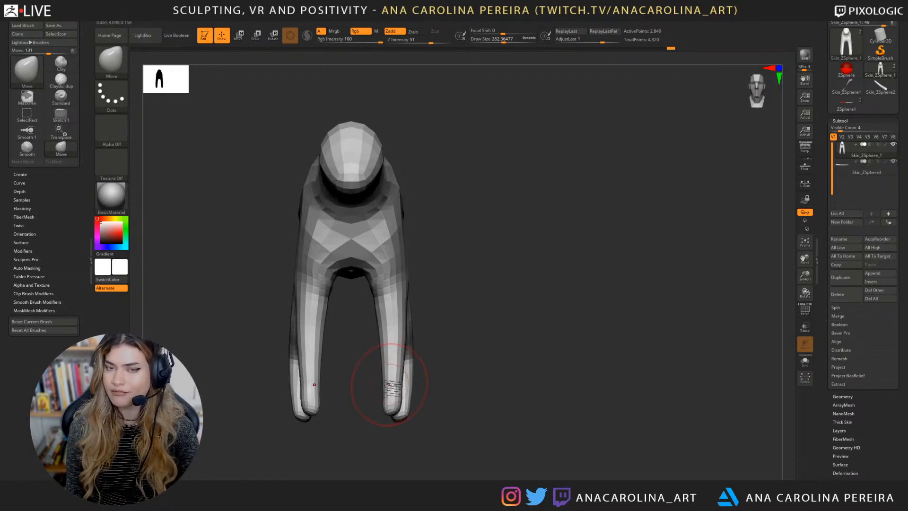
left_click_drag(443, 401, 436, 415)
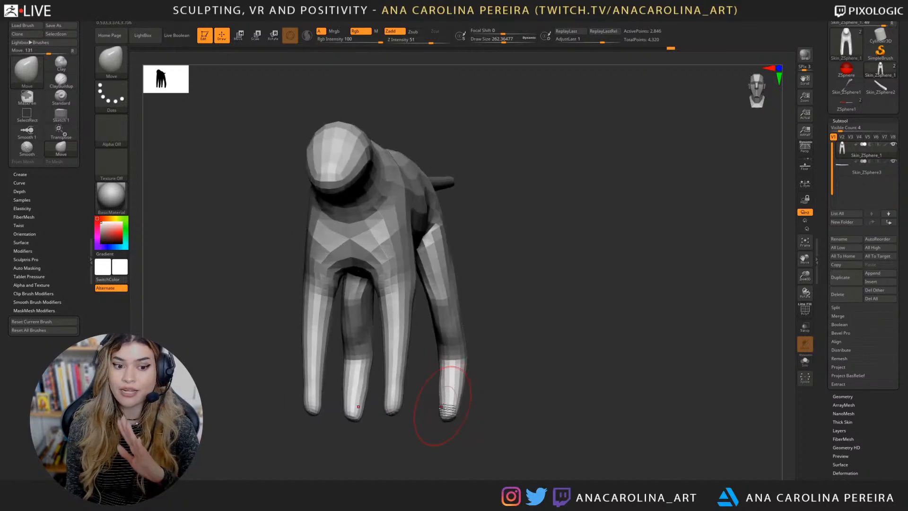
Step: Refine the sides of the torso from above with the Move brush at draw size about 525
right_click_drag(455, 374, 441, 361)
mouse_move(440, 361)
left_mouse_down("shift")
mouse_move(441, 435)
mouse_move(480, 447)
left_mouse_up("shift")
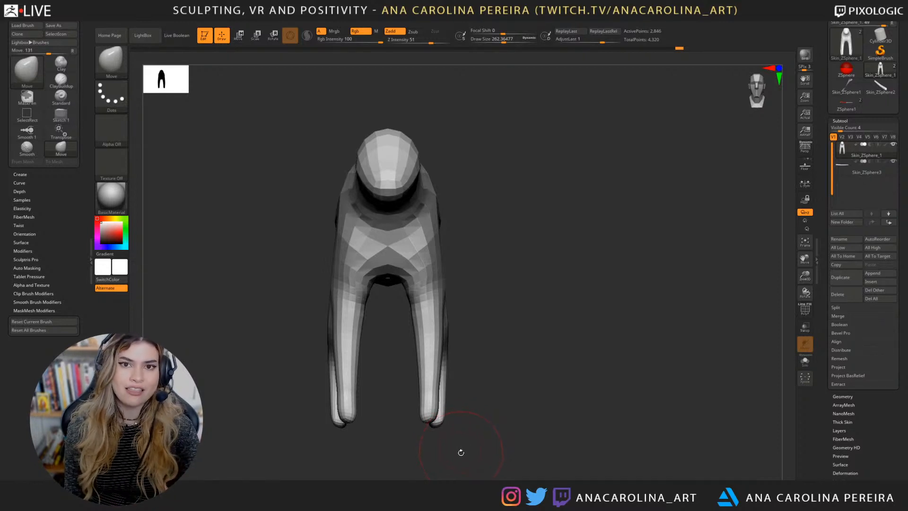
left_click_drag(469, 436, 451, 449)
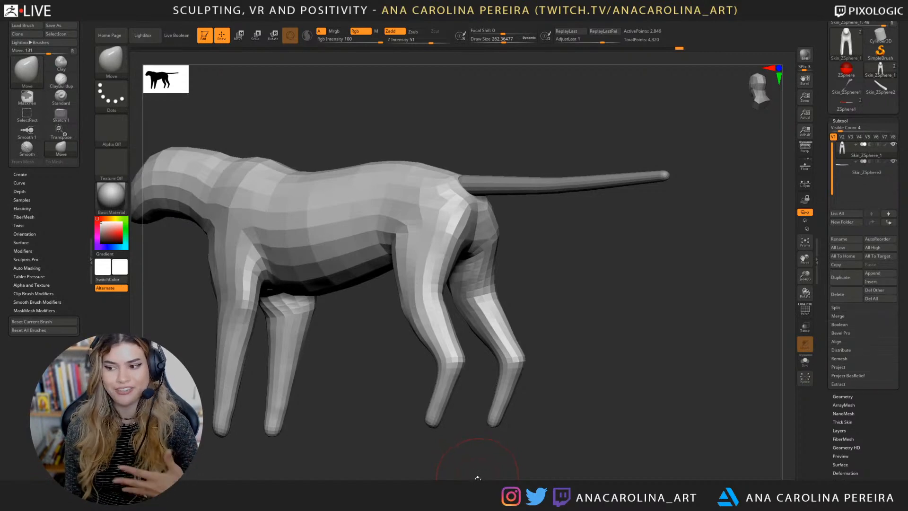
left_click_drag(496, 472, 655, 420)
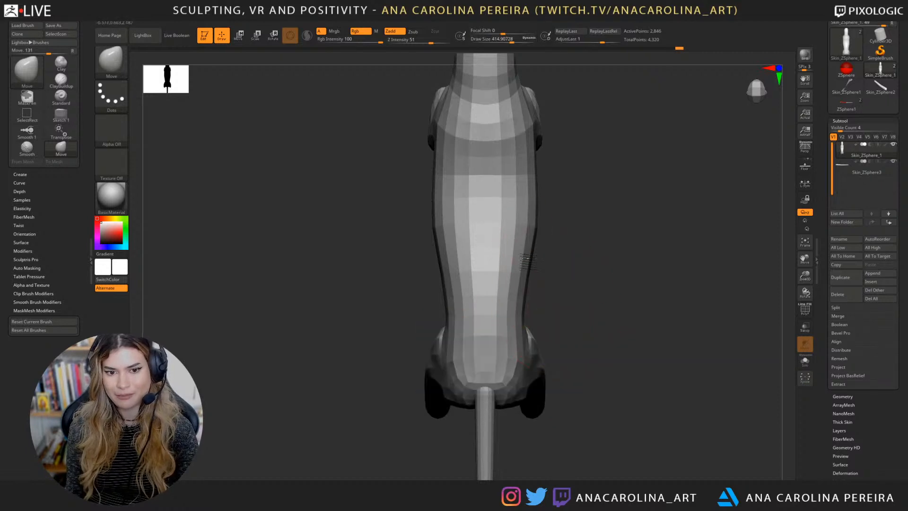
mouse_move(561, 262)
left_mouse_down("alt")
mouse_move(553, 318)
mouse_move(530, 348)
left_mouse_up("alt")
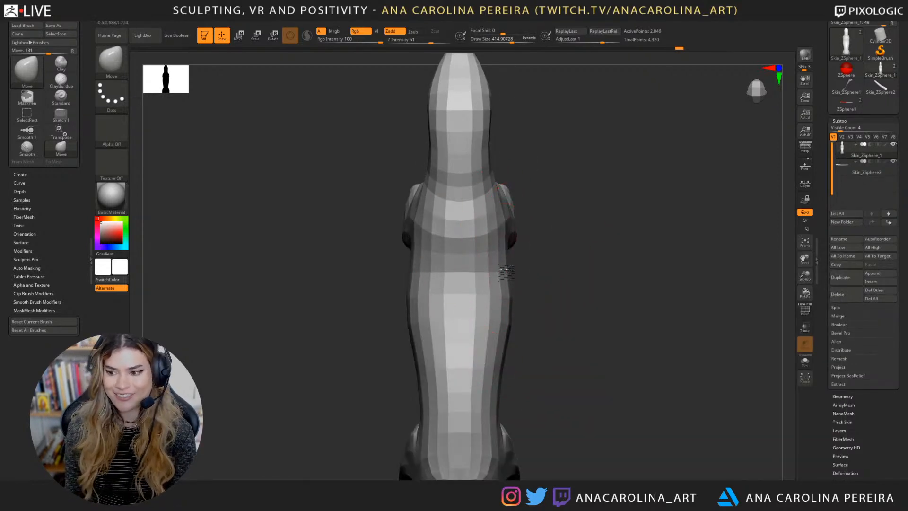
key("space")
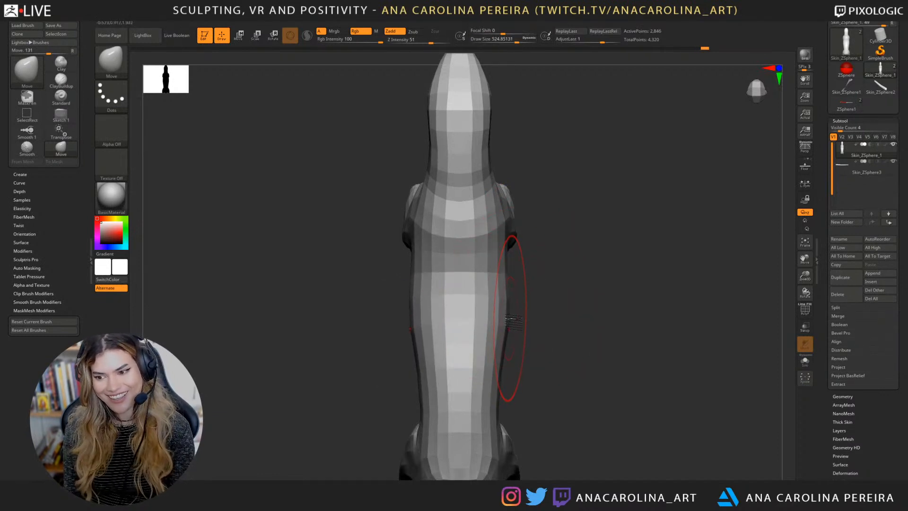
Step: Adjust the shoulder area from above with the Move brush at draw size about 318
key("space")
left_click_drag(541, 255, 517, 218)
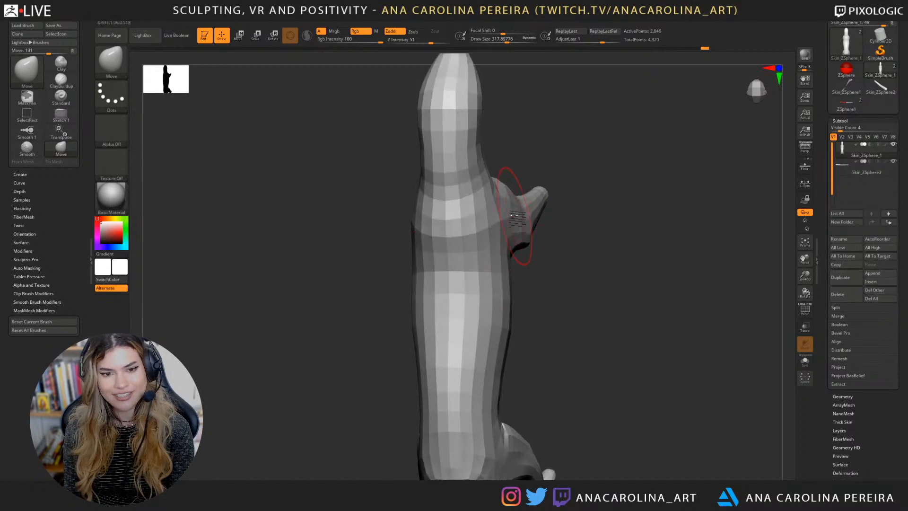
left_click_drag(547, 259, 546, 320)
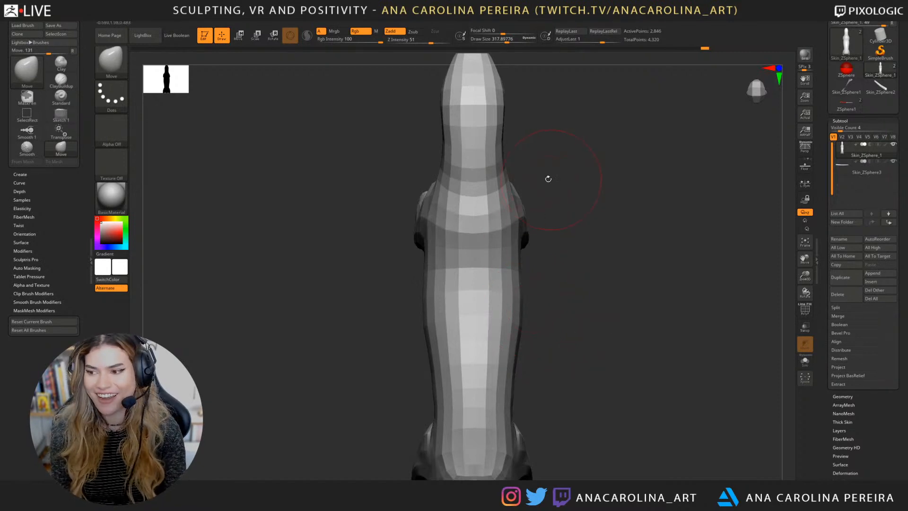
Step: Refine the shape of the head from above and in side view with the Move brush at draw size about 187
left_click_drag(548, 178, 532, 312)
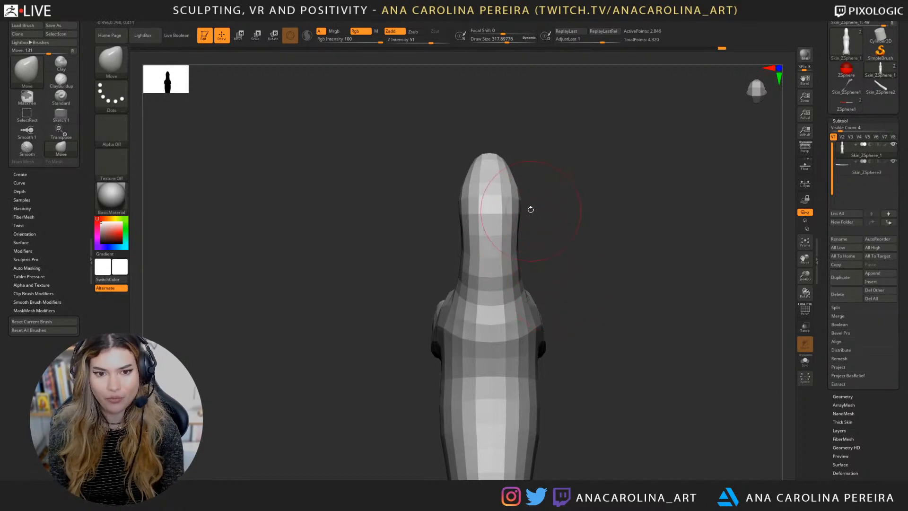
mouse_move(529, 206)
left_mouse_down()
mouse_move(510, 185)
mouse_move(588, 144)
mouse_move(523, 174)
mouse_move(573, 231)
left_mouse_up()
mouse_move(553, 158)
left_mouse_down()
mouse_move(566, 151)
mouse_move(545, 167)
mouse_move(550, 174)
mouse_move(563, 148)
mouse_move(536, 153)
left_mouse_up()
left_click_drag(495, 340, 469, 357, "alt")
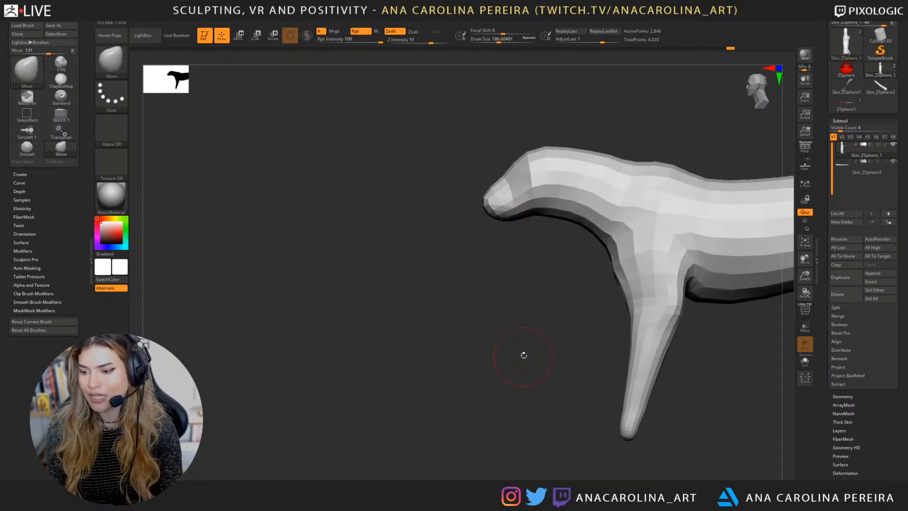
Step: Shape the muzzle and chin with the Move brush at draw size about 128
left_click_drag(526, 354, 583, 360)
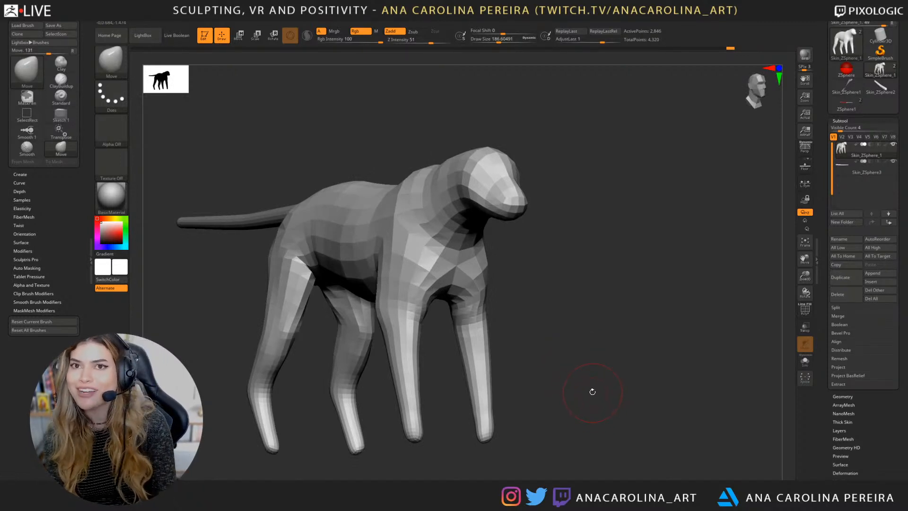
left_click_drag(592, 392, 624, 331)
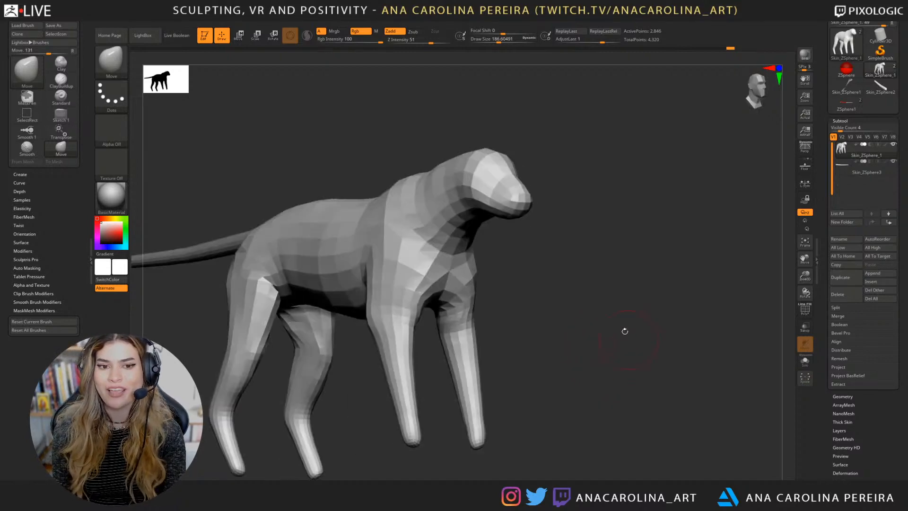
mouse_move(567, 203)
left_mouse_down("alt")
mouse_move(604, 207)
mouse_move(572, 178)
mouse_move(637, 279)
mouse_move(634, 345)
mouse_move(630, 320)
mouse_move(638, 320)
mouse_move(636, 334)
left_mouse_up("alt")
key("s")
mouse_move(633, 262)
left_mouse_down()
mouse_move(640, 262)
mouse_move(607, 234)
left_mouse_up()
mouse_move(552, 190)
left_mouse_down()
mouse_move(569, 216)
mouse_move(535, 210)
left_mouse_up()
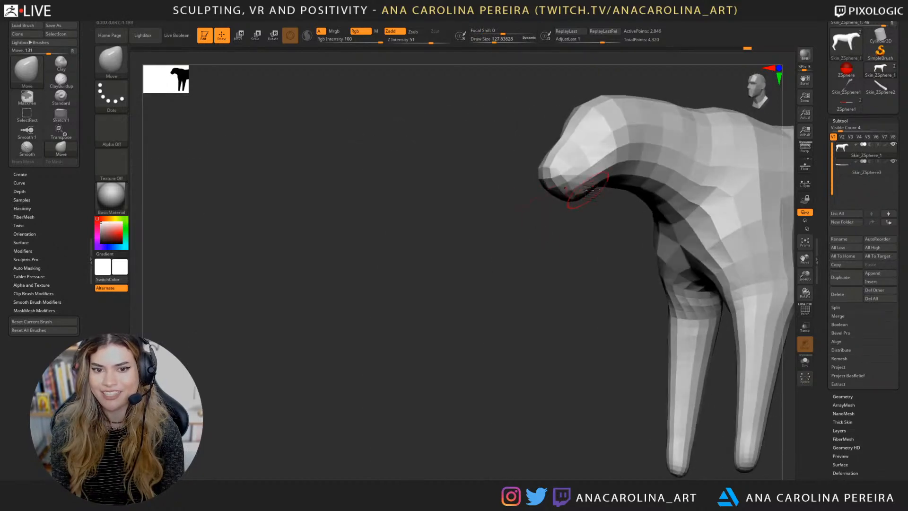
mouse_move(584, 186)
left_mouse_down()
mouse_move(590, 194)
mouse_move(579, 206)
left_mouse_up()
Step: Refine the width of the head and muzzle in front view with the Move brush at draw size about 154
key("space")
left_click_drag(624, 162, 630, 158)
mouse_move(634, 203)
left_mouse_down()
mouse_move(684, 205)
mouse_move(660, 274)
left_mouse_up()
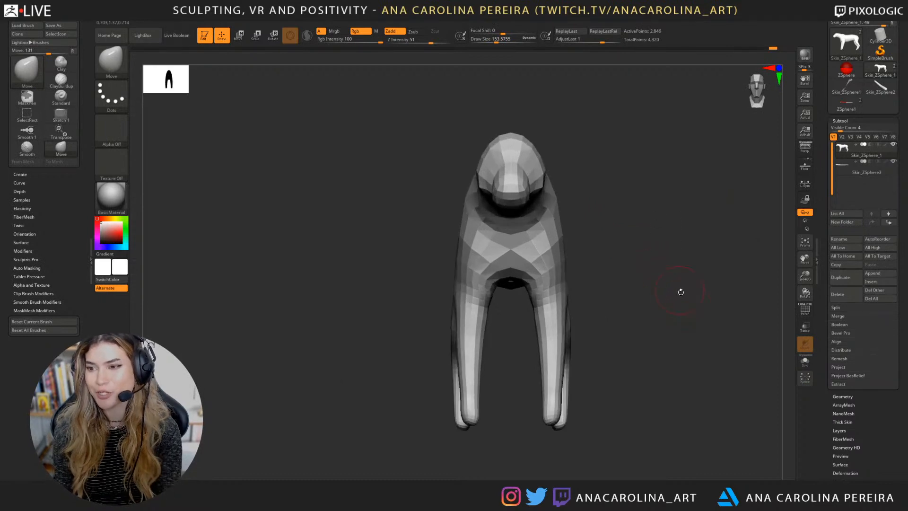
Step: Adjust the neck between the head and shoulders with the Move brush at draw size about 223
mouse_move(687, 296)
left_mouse_down()
mouse_move(668, 365)
mouse_move(561, 413)
mouse_move(563, 294)
mouse_move(519, 263)
mouse_move(398, 306)
mouse_move(393, 263)
mouse_move(404, 253)
left_mouse_up()
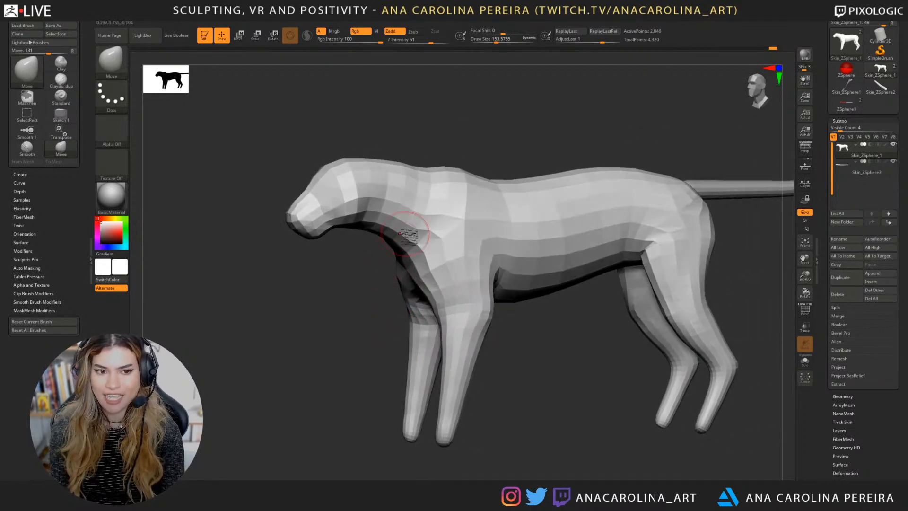
key("space")
left_click_drag(388, 207, 393, 207)
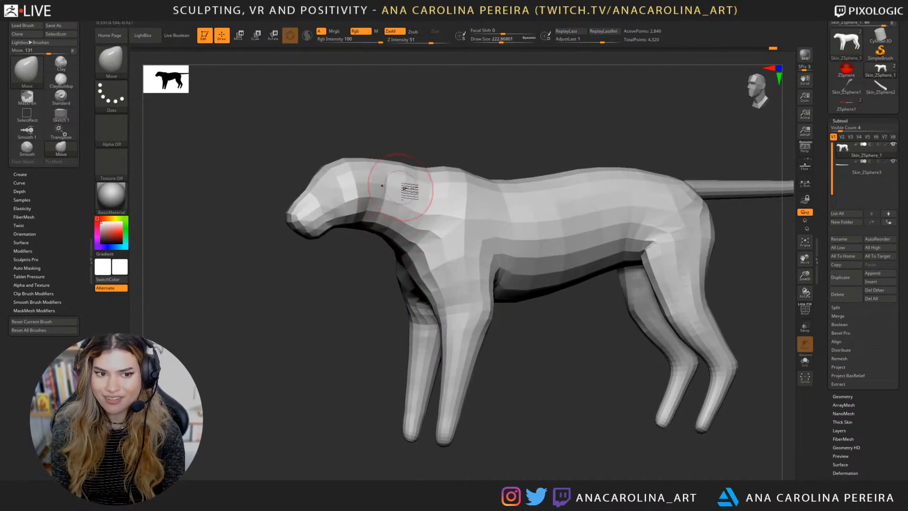
left_click_drag(381, 298, 376, 305, "alt")
left_click_drag(513, 373, 519, 425)
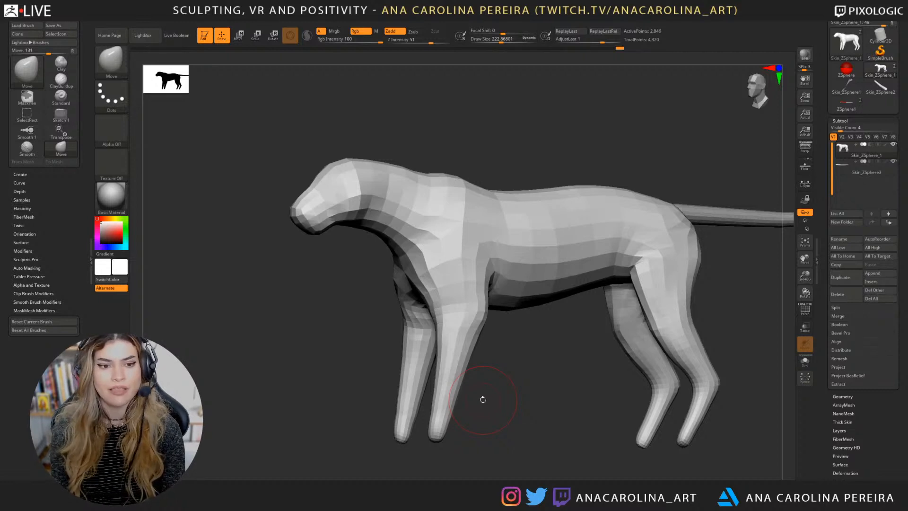
Step: Refine the back line behind the shoulder hump in side view with the Move brush at draw size about 299
key("s")
left_click_drag(482, 148, 497, 168, "shift")
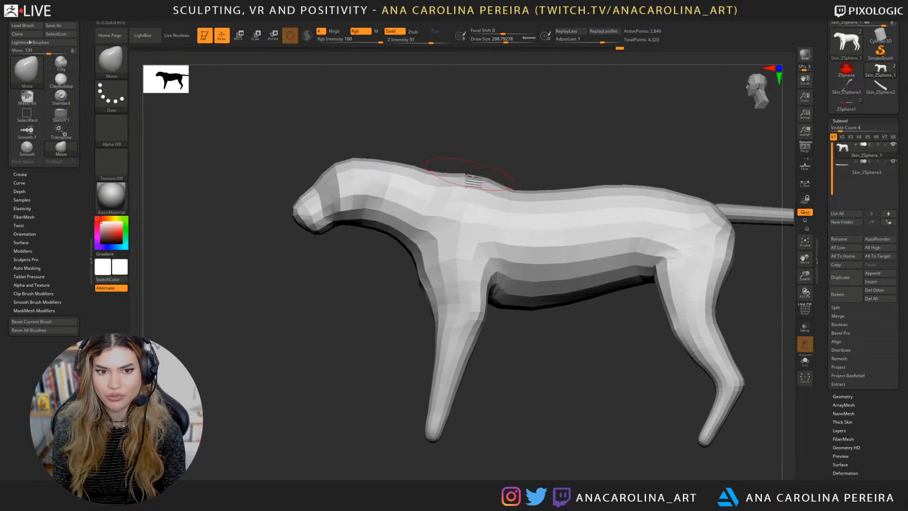
mouse_move(465, 175)
left_mouse_down()
mouse_move(456, 184)
mouse_move(504, 189)
left_mouse_up()
left_click_drag(572, 161, 466, 168, "alt")
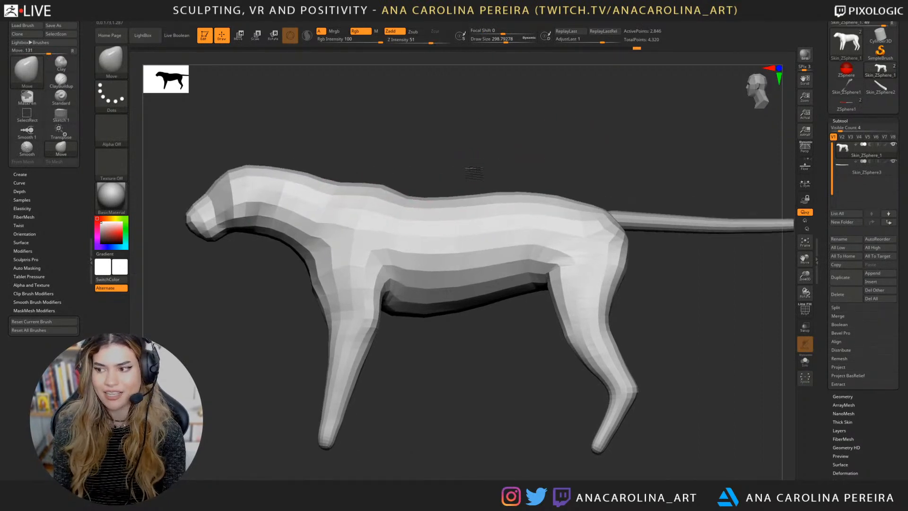
Step: Define the fold where the belly meets the hind leg with the ClayBuildup and DamStandard brushes, and smooth it
mouse_move(543, 320)
left_mouse_down()
mouse_move(562, 318)
mouse_move(581, 243)
mouse_move(562, 239)
mouse_move(622, 249)
left_mouse_up()
key("space")
key("b")
key("c")
key("b")
mouse_move(510, 309)
left_mouse_down()
mouse_move(506, 334)
mouse_move(494, 321)
mouse_move(536, 348)
mouse_move(454, 290)
mouse_move(499, 303)
mouse_move(524, 294)
left_mouse_up()
mouse_move(560, 215)
left_mouse_down()
mouse_move(559, 265)
mouse_move(600, 243)
left_mouse_up()
left_click_drag(656, 314, 666, 306)
key("b")
key("d")
key("s")
left_click_drag(598, 284, 566, 285)
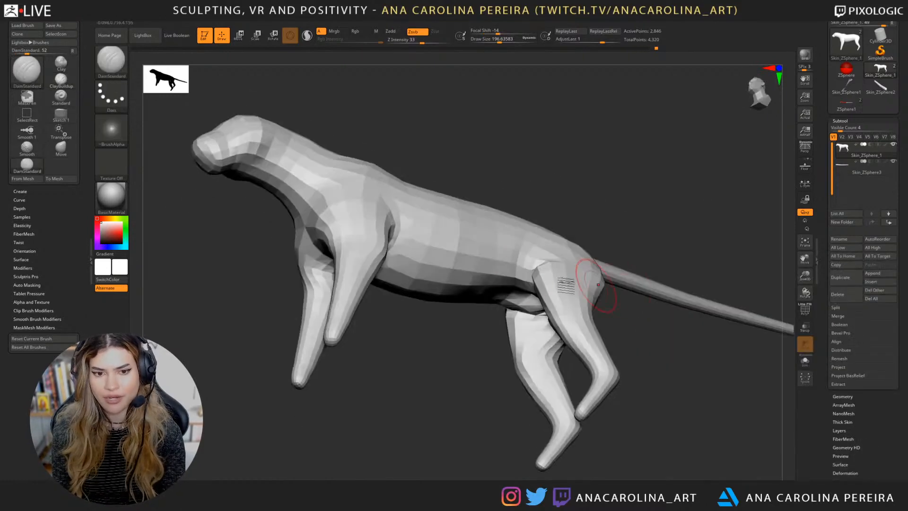
left_click_drag(510, 268, 529, 284)
right_click_drag(565, 251, 561, 266, "shift")
left_click_drag(553, 265, 530, 281, "shift")
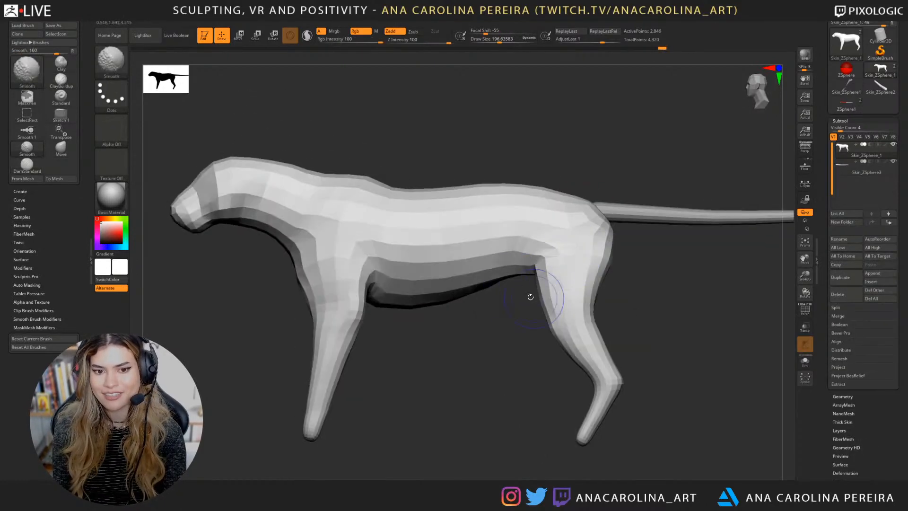
Step: Adjust the flank and the front of the thigh with the Move brush at draw size about 197
key("b")
key("m")
key("v")
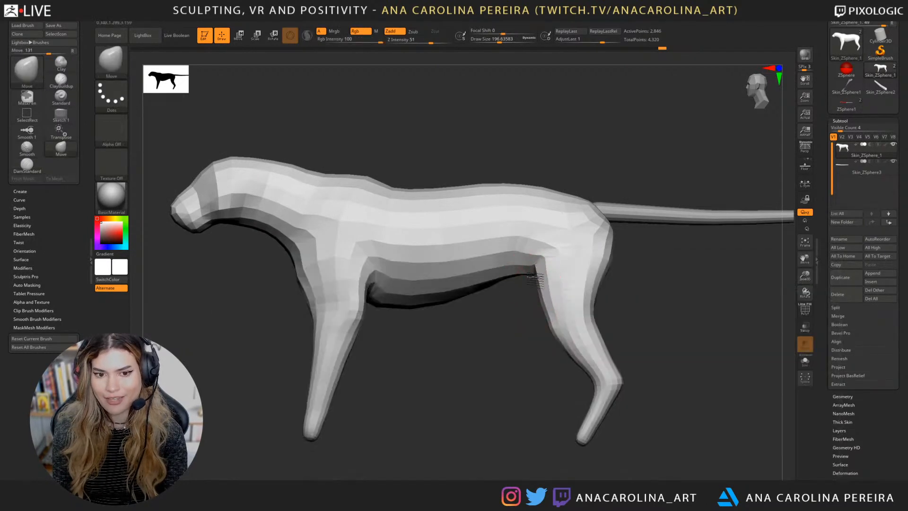
left_click_drag(522, 367, 563, 388)
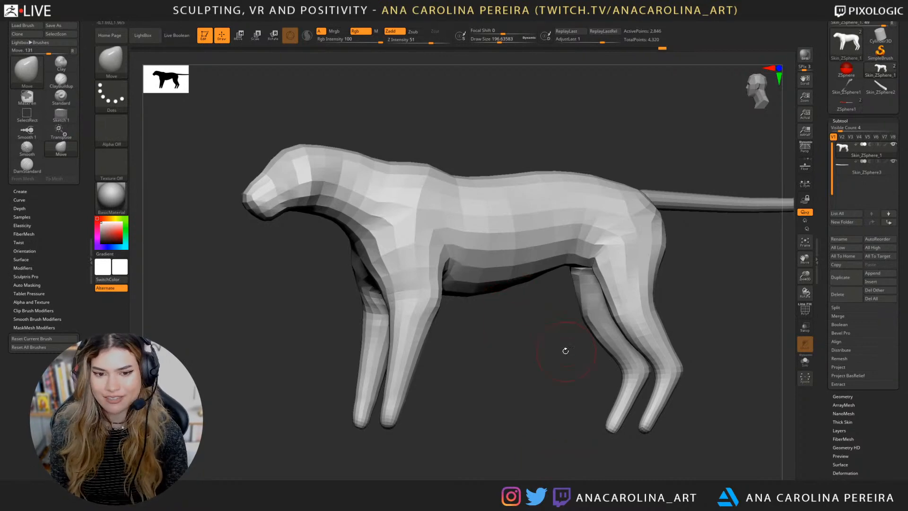
left_click_drag(566, 350, 570, 327)
left_click_drag(688, 257, 671, 254, "alt")
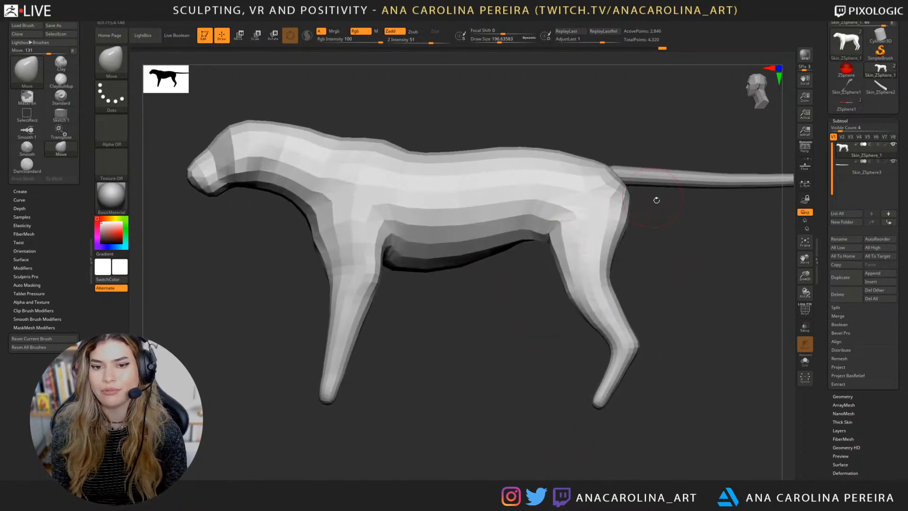
Step: Carve the rear beneath the tail and between the hind legs with the DamStandard brush at draw size about 197
key("b")
key("d")
key("s")
left_click_drag(648, 225, 614, 217)
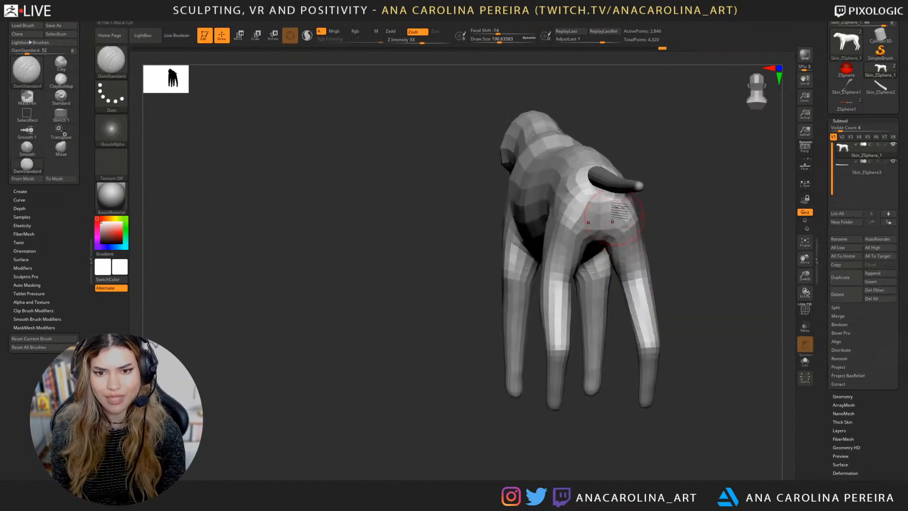
left_click_drag(608, 256, 626, 234)
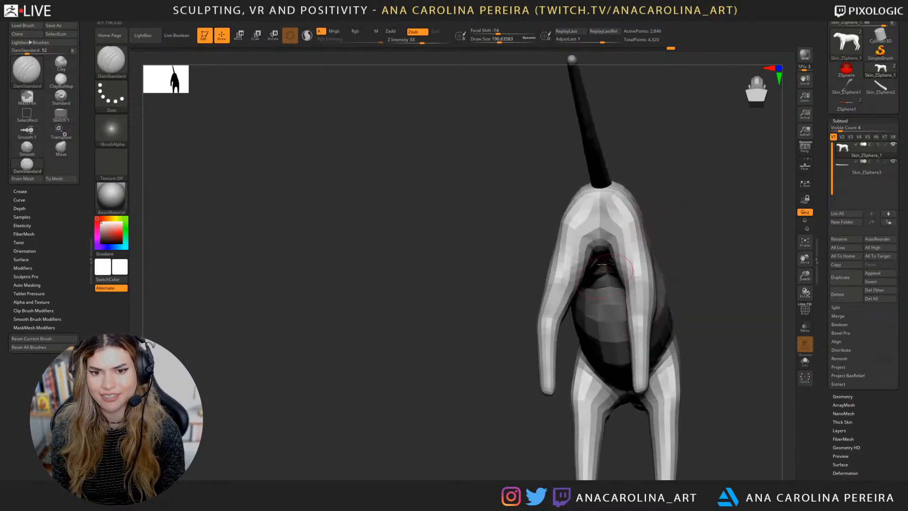
mouse_move(666, 210)
left_mouse_down()
mouse_move(713, 290)
mouse_move(712, 316)
mouse_move(687, 310)
mouse_move(681, 283)
left_mouse_up()
Step: Refine the rear and the hind legs in side view with the Move brush at draw size about 202
key("b")
key("m")
key("v")
key("space")
mouse_move(614, 351)
left_mouse_down()
mouse_move(608, 343)
mouse_move(632, 335)
left_mouse_up()
key("space")
key("space")
key("s")
left_click_drag(596, 365, 577, 386)
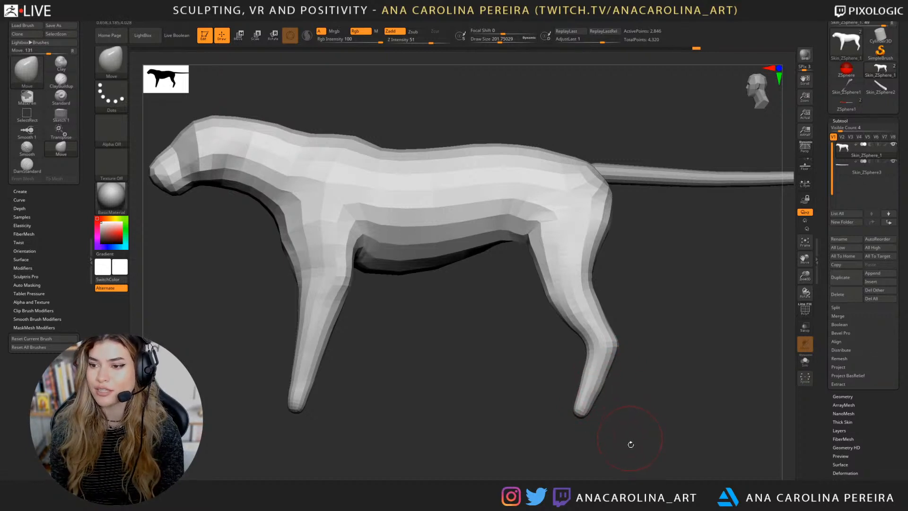
Step: Adjust the placement of the legs from rear angles with the Move brush at draw size about 268
left_click_drag(650, 453, 657, 438)
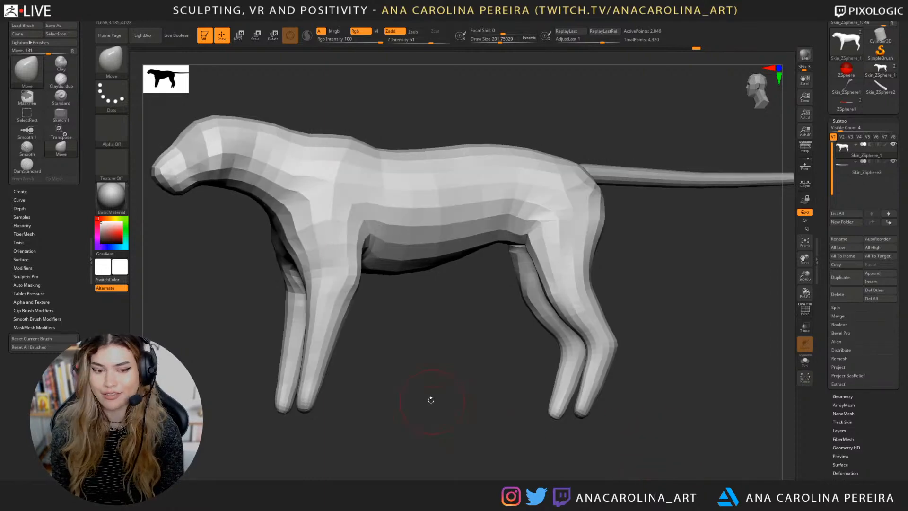
left_click_drag(430, 400, 523, 363)
mouse_move(453, 308)
left_mouse_down()
mouse_move(575, 230)
mouse_move(531, 196)
mouse_move(552, 259)
left_mouse_up()
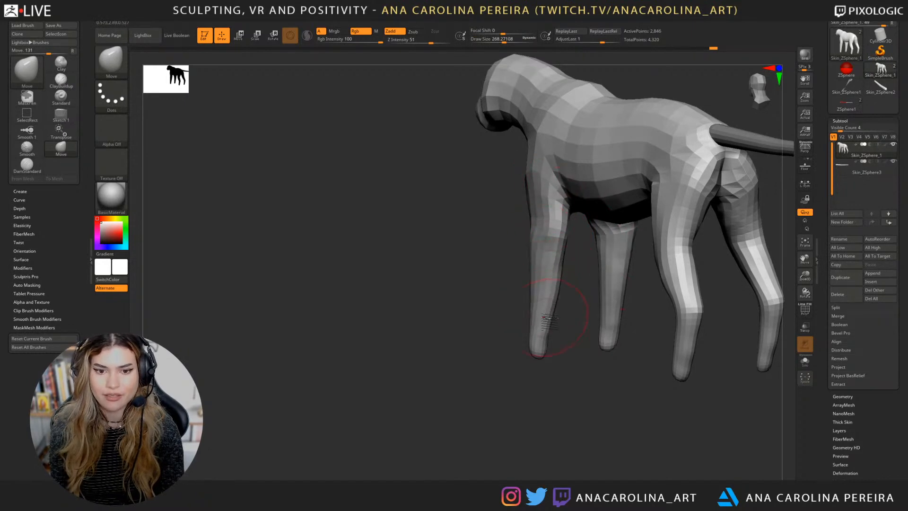
left_click_drag(582, 288, 645, 353)
mouse_move(618, 312)
left_mouse_down()
mouse_move(646, 325)
mouse_move(630, 328)
mouse_move(630, 356)
mouse_move(603, 369)
mouse_move(577, 357)
mouse_move(650, 301)
left_mouse_up()
key("space")
left_click_drag(599, 357, 593, 358)
left_click_drag(591, 314, 585, 403)
Step: Pull the legs inward in back view with the Move brush at draw size about 415
key("space")
left_click_drag(604, 341, 591, 340)
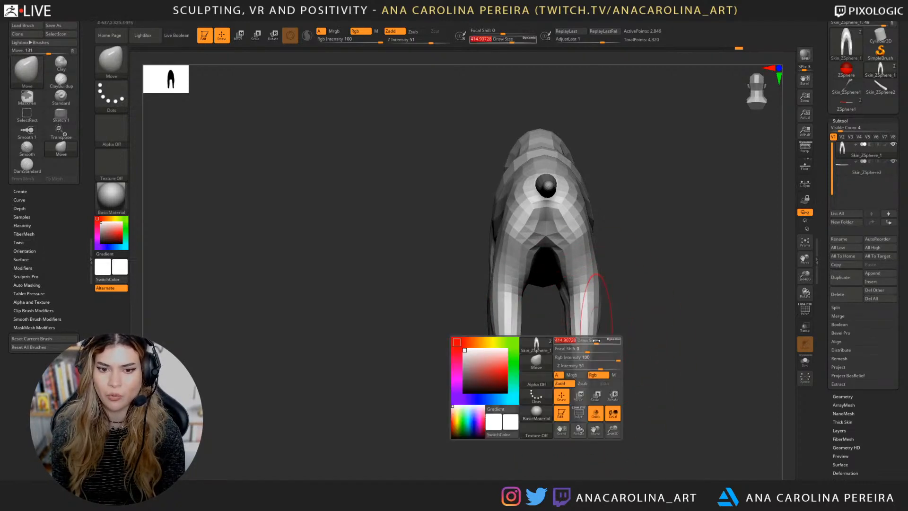
left_click_drag(636, 312, 583, 305, "shift")
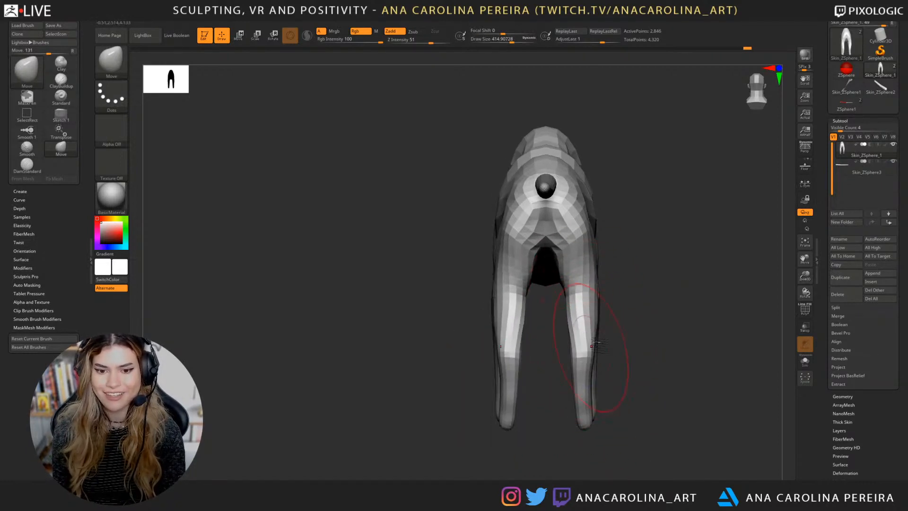
Step: Straighten the lower hind legs and feet in back view with the Move brush at draw size about 240
key("space")
mouse_move(598, 345)
left_mouse_down()
mouse_move(586, 345)
mouse_move(581, 359)
mouse_move(578, 337)
left_mouse_up()
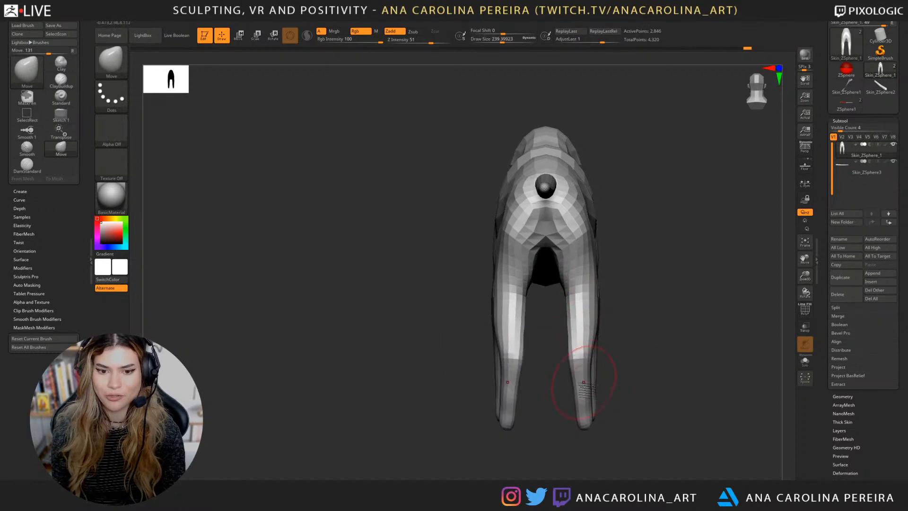
left_click_drag(584, 401, 579, 406)
left_click_drag(599, 435, 585, 425)
left_click_drag(584, 444, 595, 445, "shift")
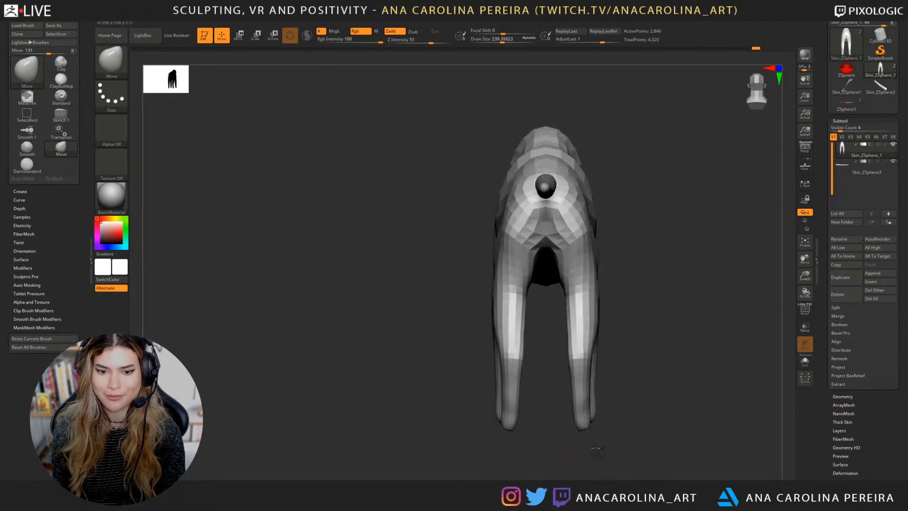
left_click_drag(589, 410, 638, 450, "shift")
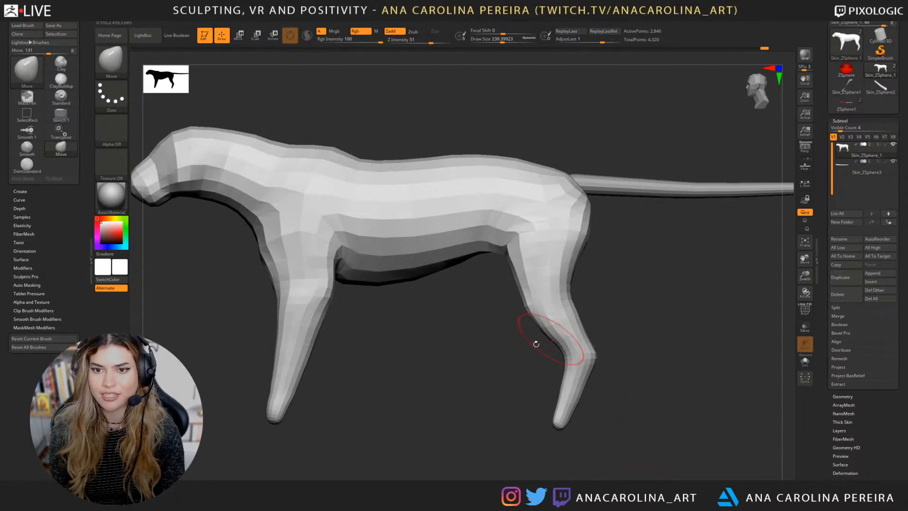
Step: Narrow the hips and upper thighs in back view with the Move brush at draw size about 415
mouse_move(536, 344)
left_mouse_down()
mouse_move(543, 413)
mouse_move(558, 421)
mouse_move(557, 443)
mouse_move(570, 447)
mouse_move(524, 442)
left_mouse_up()
left_click_drag(627, 360, 625, 401, "alt")
key("space")
left_click_drag(614, 335, 633, 335)
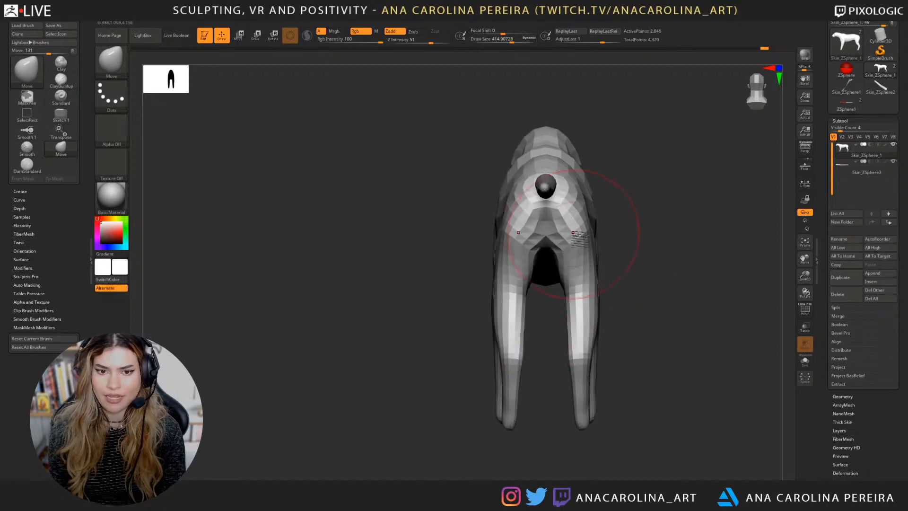
left_click_drag(572, 232, 564, 233)
left_click_drag(625, 183, 585, 231)
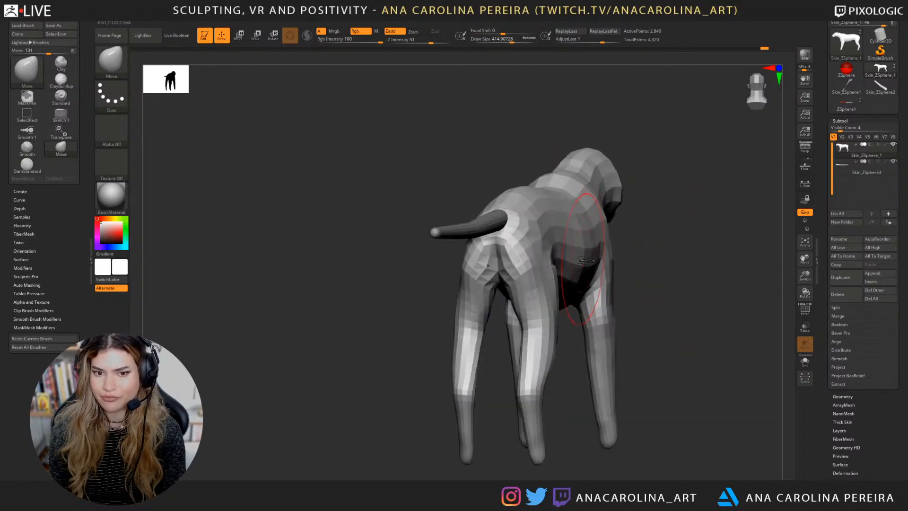
left_click_drag(660, 253, 628, 421, "shift")
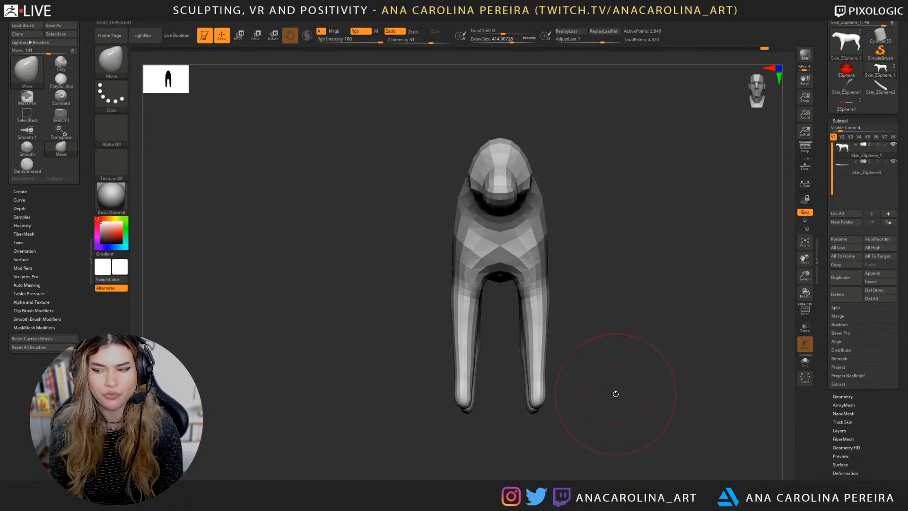
left_click_drag(616, 402, 574, 323)
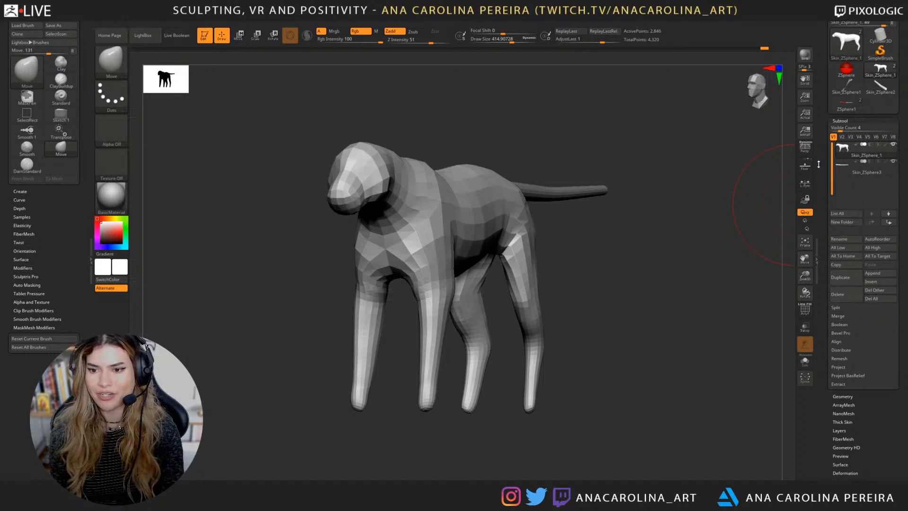
left_click(841, 120)
left_click(845, 129)
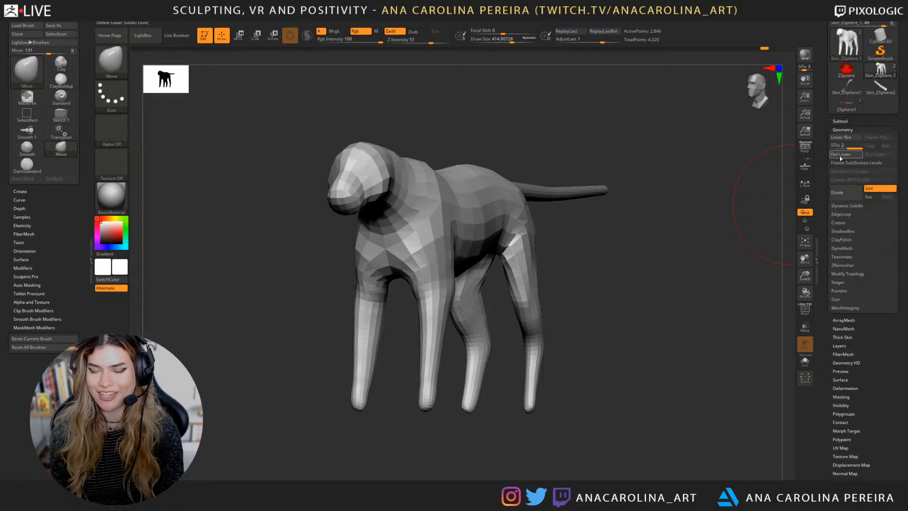
left_click(838, 121)
left_click_drag(717, 219, 713, 173)
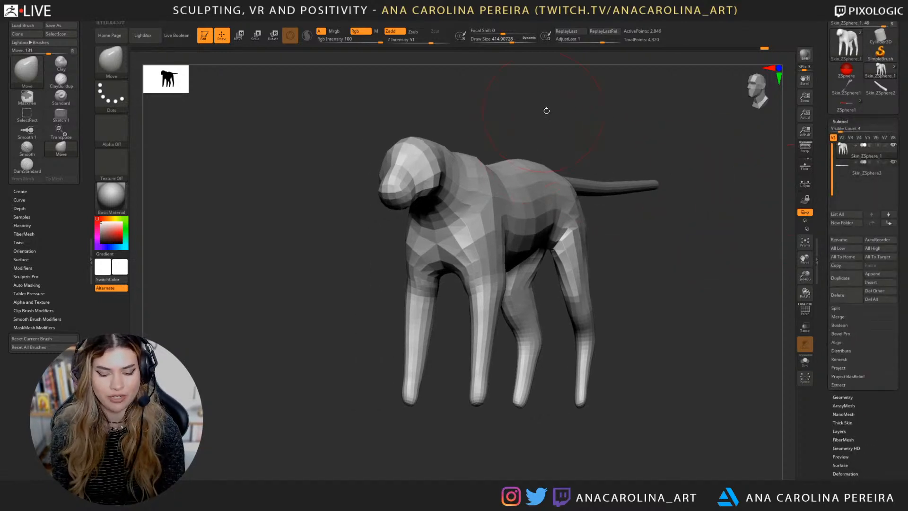
key("b")
key("i")
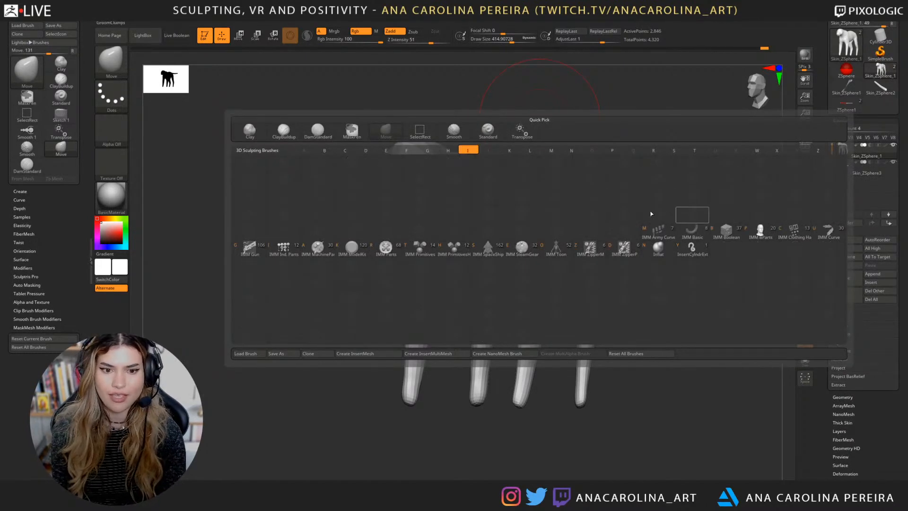
left_click(454, 251)
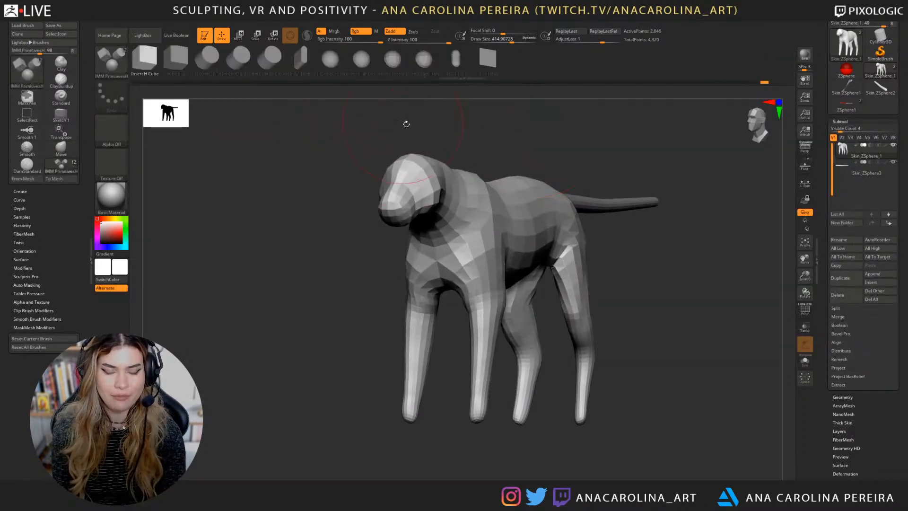
Step: Choose the PolySphere from the IMM Primitives brush and set the draw size to about 132 for the head
key("b")
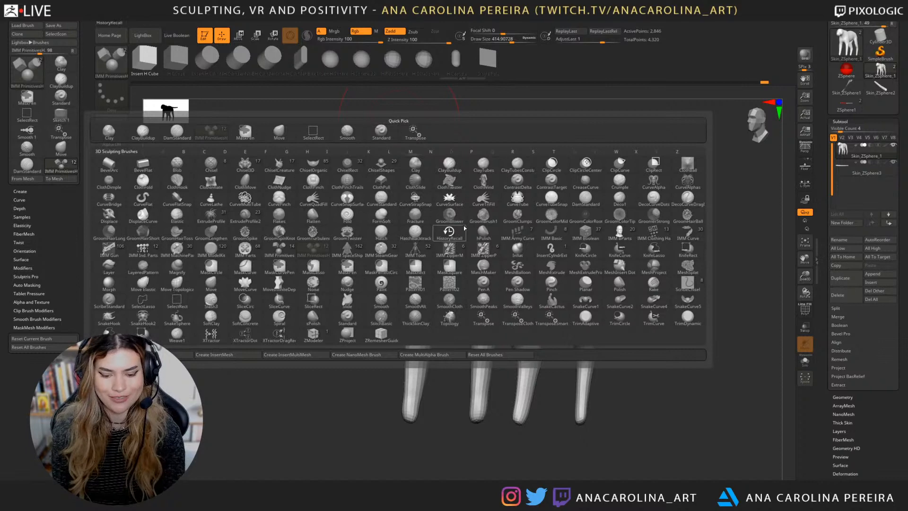
key("i")
left_click(280, 248)
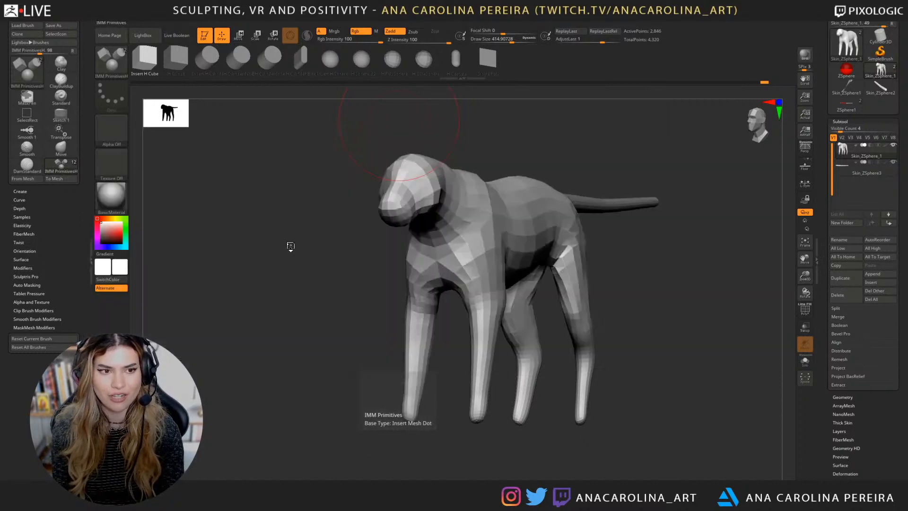
left_click(352, 59)
key("space")
mouse_move(352, 102)
left_mouse_down()
mouse_move(336, 102)
mouse_move(428, 170)
left_mouse_up()
left_click_drag(448, 126, 559, 121, "alt")
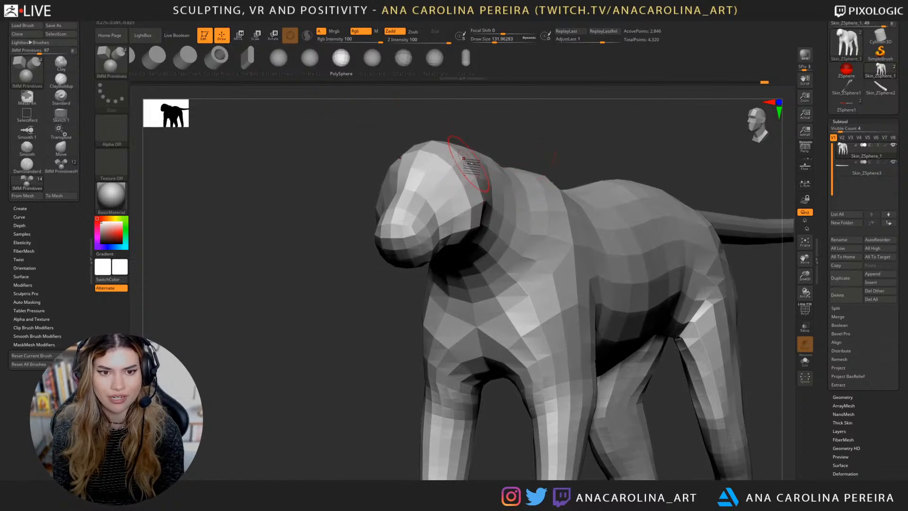
Step: Delete the body's lower subdivision level and insert a mirrored pair of PolySpheres on top of the head for ears
left_click_drag(464, 158, 476, 184)
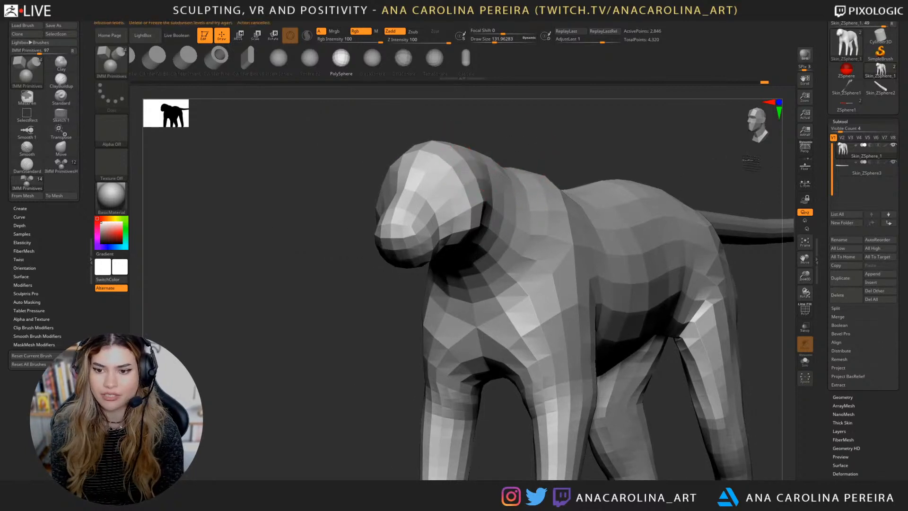
left_click_drag(753, 201, 717, 173)
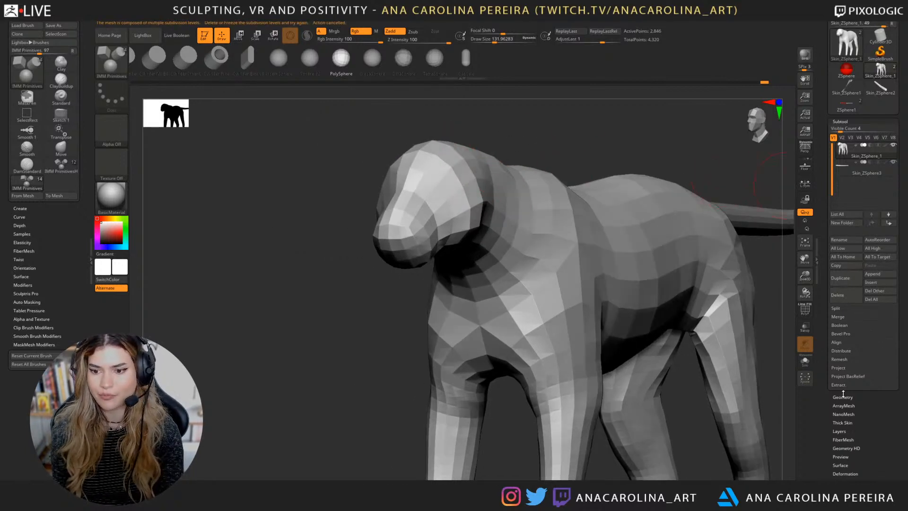
left_click(843, 396)
left_click(843, 154)
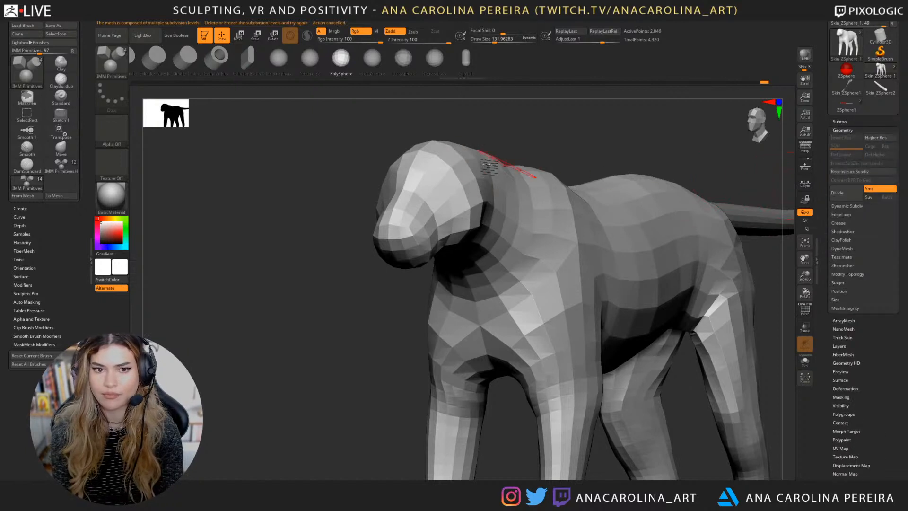
left_click_drag(475, 152, 483, 178)
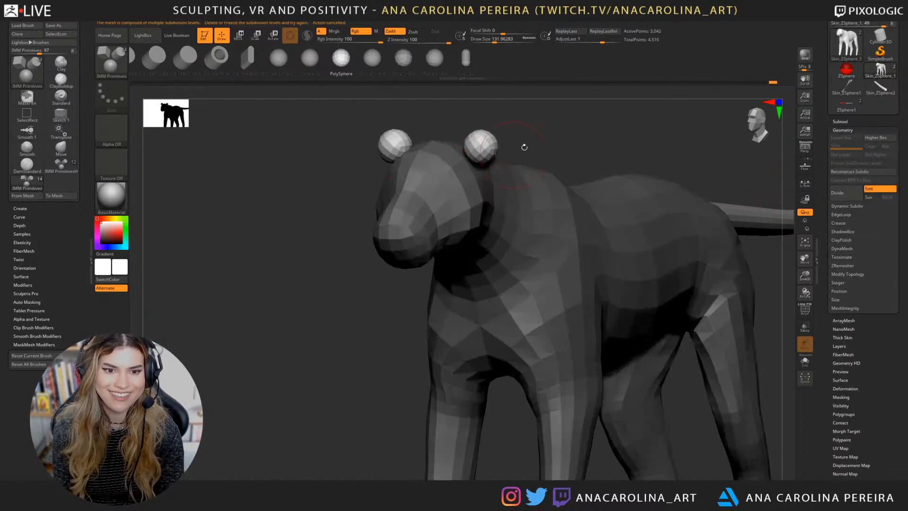
Step: Flatten the ear spheres into discs and position and tilt them on the head with the transform gizmo
key("w")
left_click_drag(522, 146, 484, 147)
left_click_drag(547, 124, 508, 126)
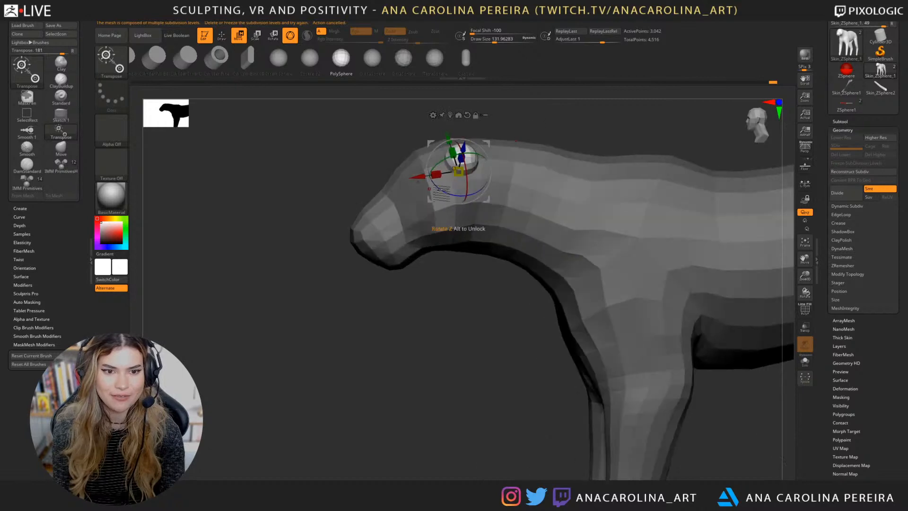
left_click_drag(458, 170, 460, 175)
left_click_drag(533, 122, 544, 118)
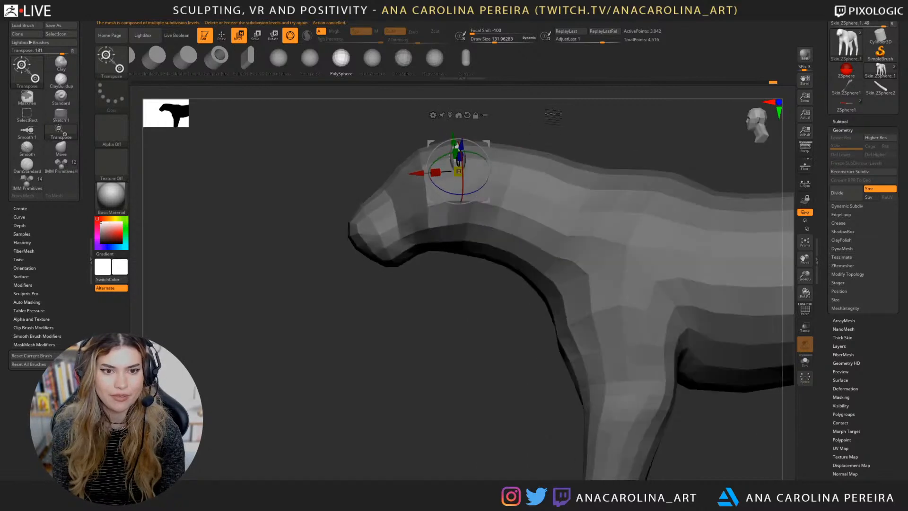
left_click_drag(485, 186, 504, 180)
mouse_move(466, 149)
left_mouse_down()
mouse_move(488, 161)
mouse_move(478, 141)
left_mouse_up()
left_click_drag(501, 128, 497, 208)
mouse_move(610, 204)
left_mouse_down()
mouse_move(585, 189)
mouse_move(604, 183)
mouse_move(606, 195)
left_mouse_up()
Step: Shape the flat discs into pointed, cupped ears with the Move brush at draw sizes from about 124 down to 77
key("b")
key("m")
key("v")
left_click_drag(529, 154, 548, 163)
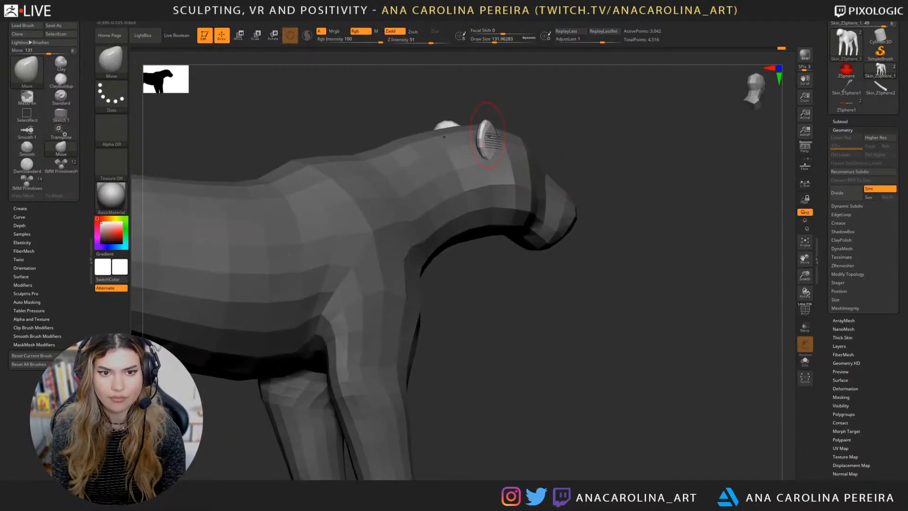
key("space")
mouse_move(546, 125)
left_mouse_down()
mouse_move(489, 156)
mouse_move(536, 125)
mouse_move(494, 119)
left_mouse_up()
key("space")
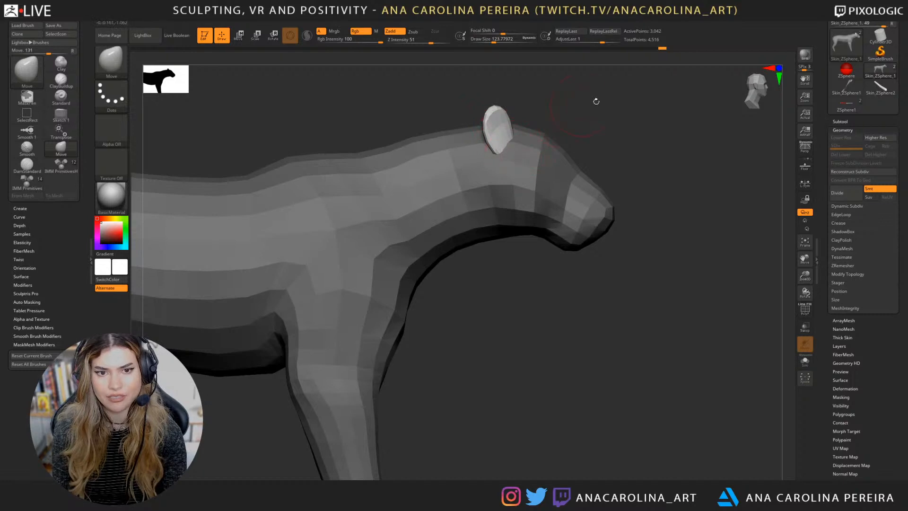
key("bracketleft")
left_click_drag(596, 101, 582, 133)
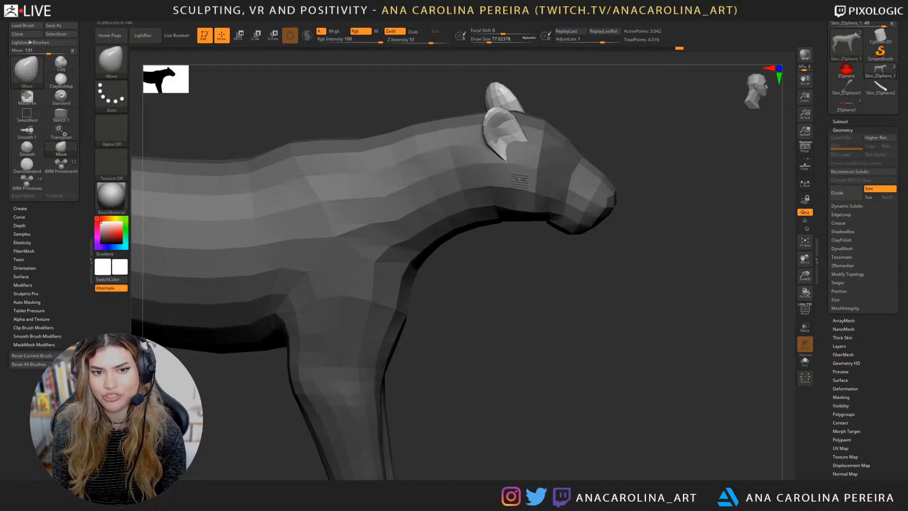
Step: Widen the ears and pull their bases toward the head with the Move brush at draw size about 116
key("bracketright")
mouse_move(519, 181)
left_mouse_down()
mouse_move(574, 178)
mouse_move(518, 166)
left_mouse_up()
left_click_drag(501, 129, 508, 131)
left_click_drag(530, 177, 487, 175)
key("space")
left_click_drag(526, 127, 521, 127)
mouse_move(535, 146)
left_mouse_down()
mouse_move(551, 163)
mouse_move(567, 161)
mouse_move(544, 185)
mouse_move(534, 162)
mouse_move(567, 158)
mouse_move(512, 171)
left_mouse_up()
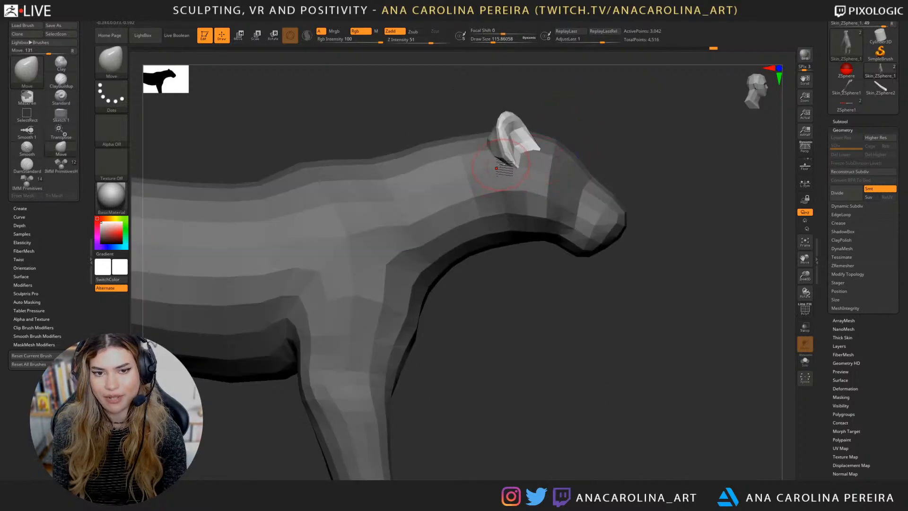
mouse_move(591, 141)
left_mouse_down()
mouse_move(599, 146)
mouse_move(601, 137)
left_mouse_up()
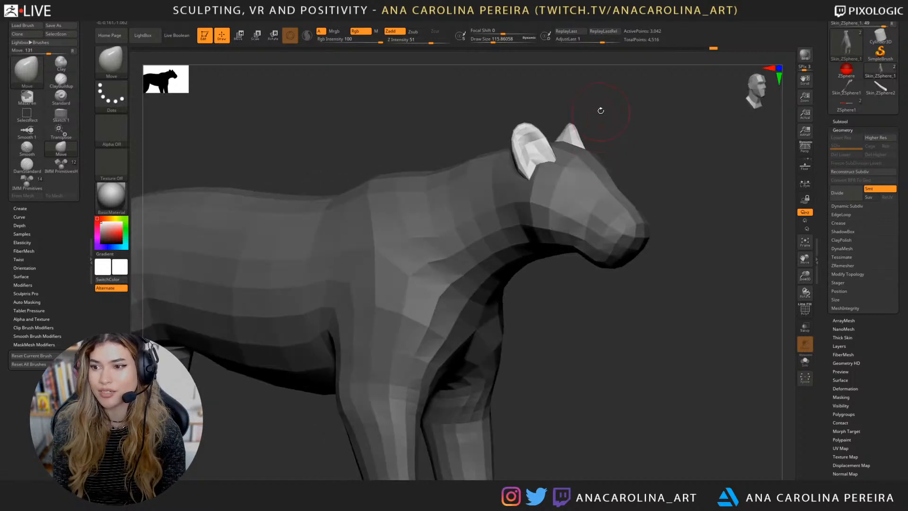
Step: Adjust the curve and backs of the ears from above and the side with the Move brush at draw size about 94
mouse_move(622, 96)
left_mouse_down()
mouse_move(638, 132)
mouse_move(643, 118)
mouse_move(596, 146)
mouse_move(616, 129)
mouse_move(634, 151)
mouse_move(630, 177)
left_mouse_up()
key("space")
mouse_move(629, 177)
left_mouse_down()
mouse_move(612, 197)
mouse_move(572, 183)
mouse_move(561, 196)
left_mouse_up()
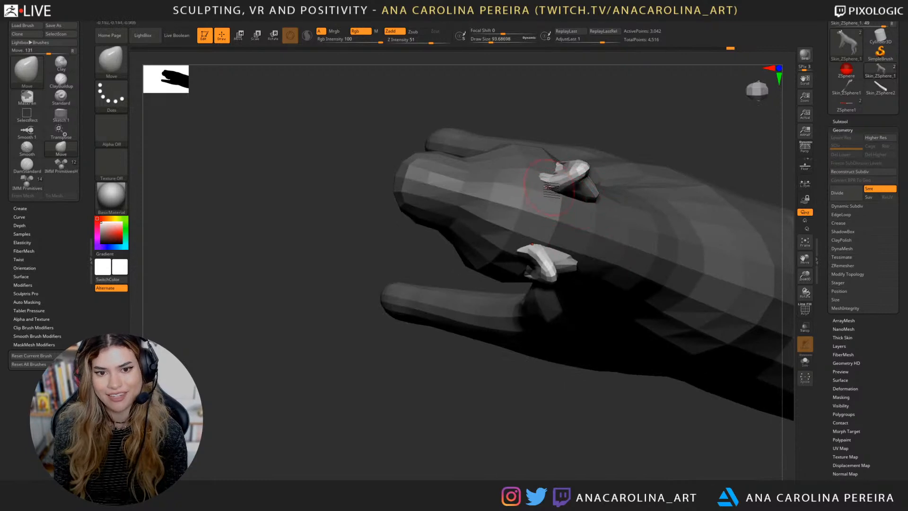
left_click_drag(581, 127, 574, 213)
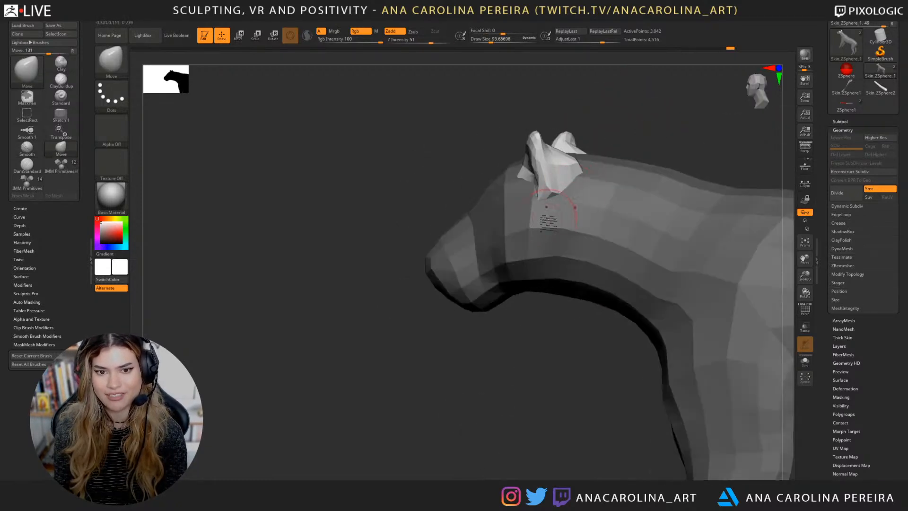
left_click_drag(629, 136, 681, 149)
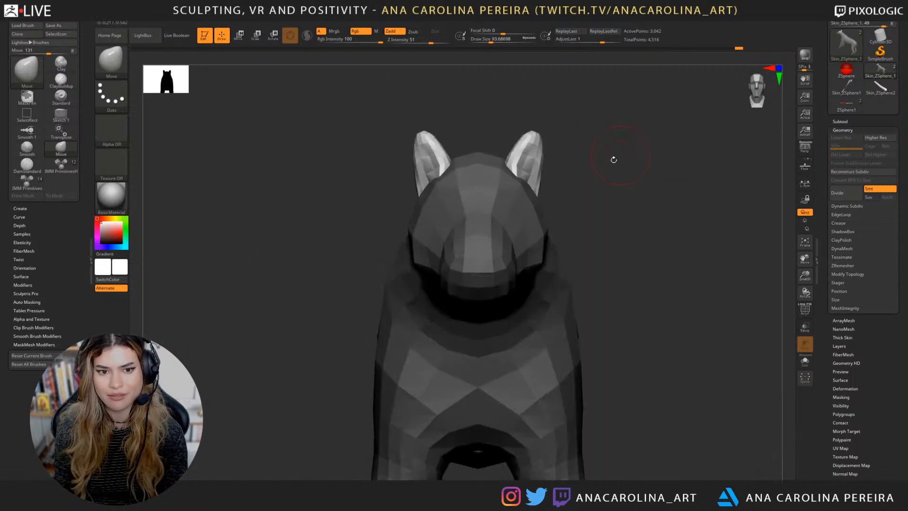
Step: Refine the ear rims and inner hollows from front and three-quarter views with the Move brush at draw sizes of about 62 to 68
key("space")
left_click_drag(613, 167, 616, 166)
left_click_drag(609, 163, 573, 159)
mouse_move(531, 136)
left_mouse_down()
mouse_move(518, 149)
mouse_move(517, 140)
mouse_move(530, 161)
left_mouse_up()
key("space")
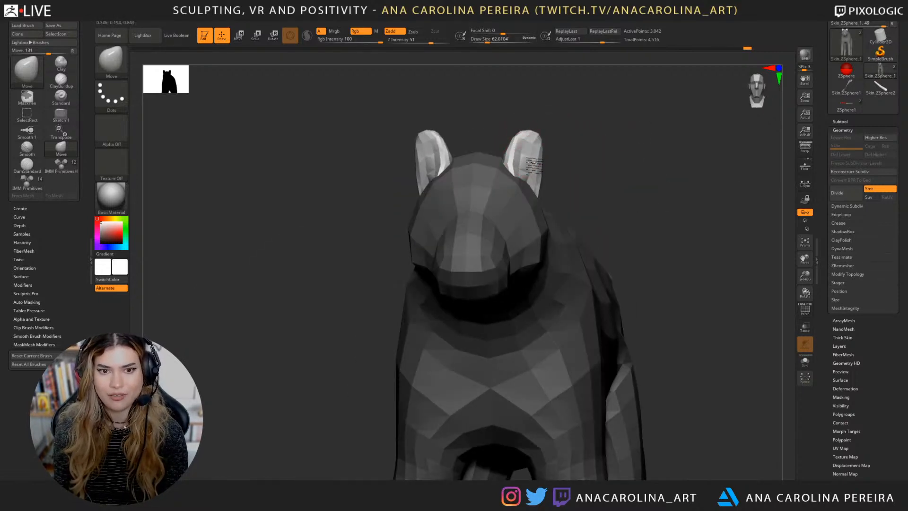
left_click_drag(586, 166, 560, 168)
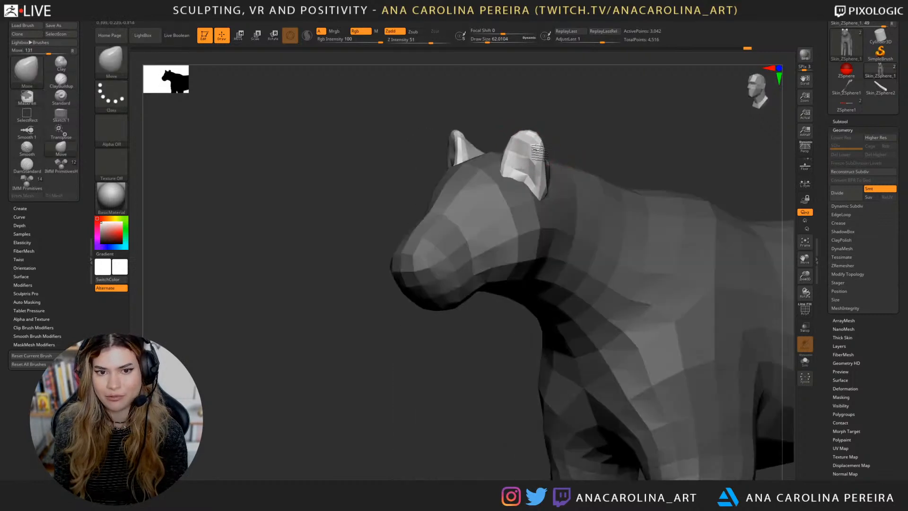
mouse_move(591, 142)
left_mouse_down()
mouse_move(558, 138)
mouse_move(586, 125)
mouse_move(646, 126)
left_mouse_up()
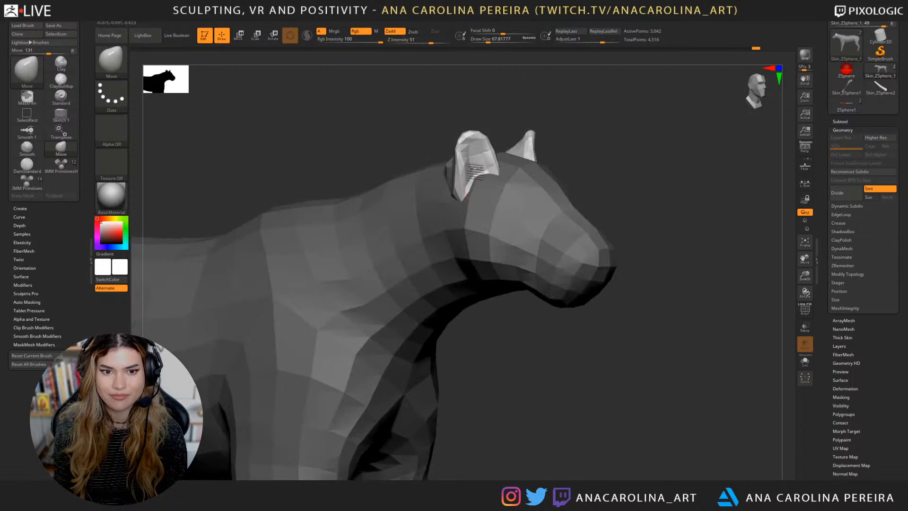
left_click_drag(594, 158, 561, 175)
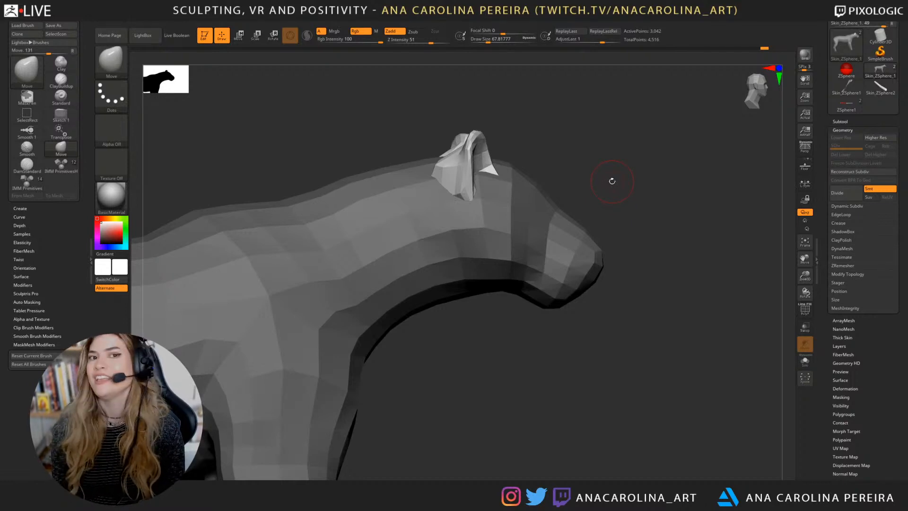
mouse_move(612, 181)
left_mouse_down()
mouse_move(630, 183)
mouse_move(623, 189)
left_mouse_up()
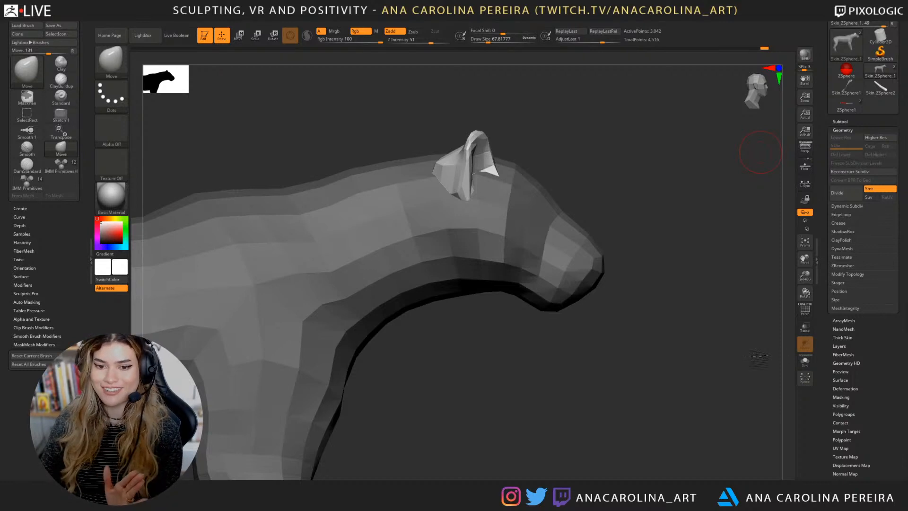
left_click_drag(775, 355, 753, 352)
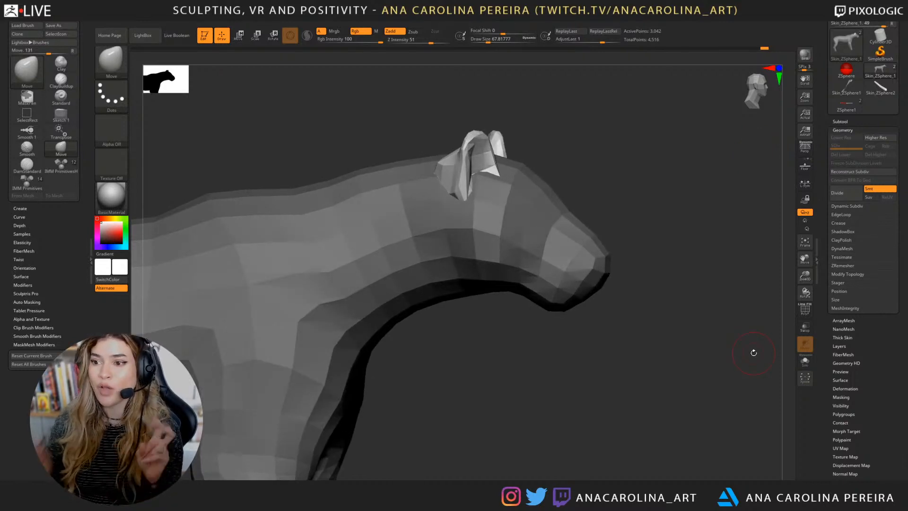
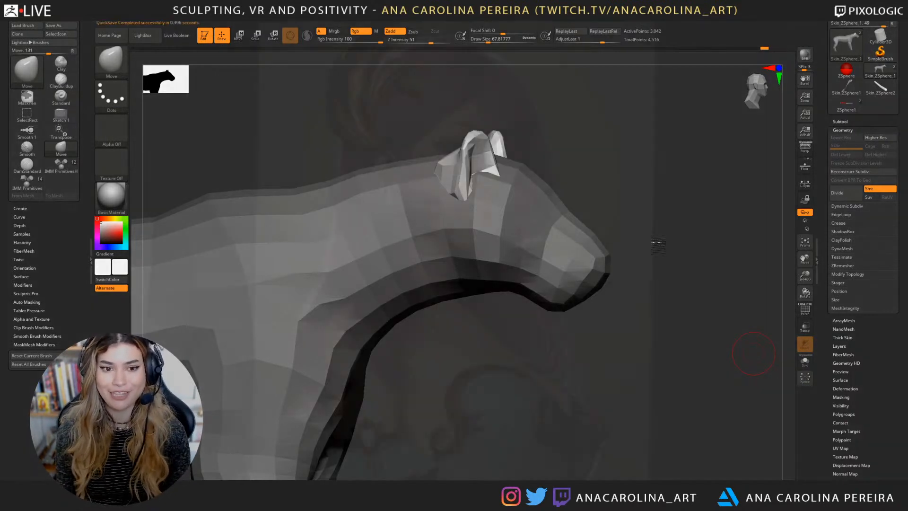
Step: Pull the front corner of the ears toward the head in side view with the Move brush at draw size about 108
left_click_drag(657, 243, 476, 345)
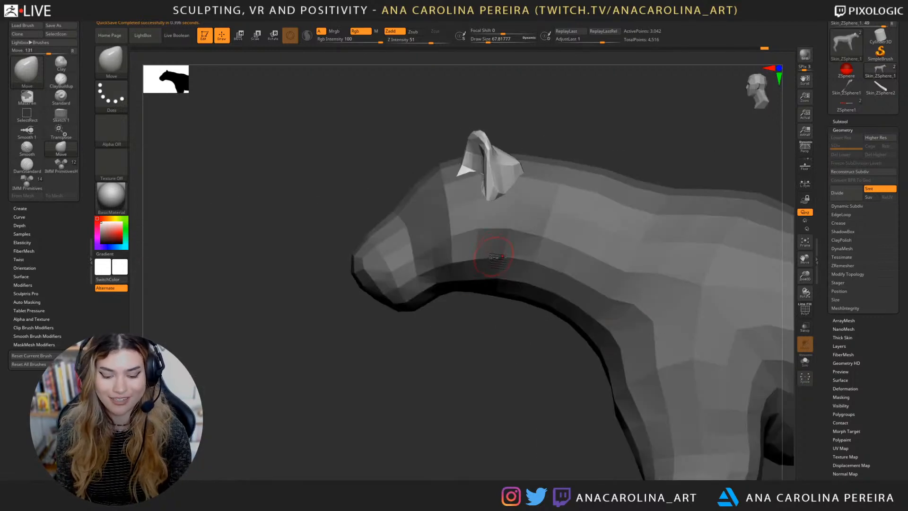
key("bracketright")
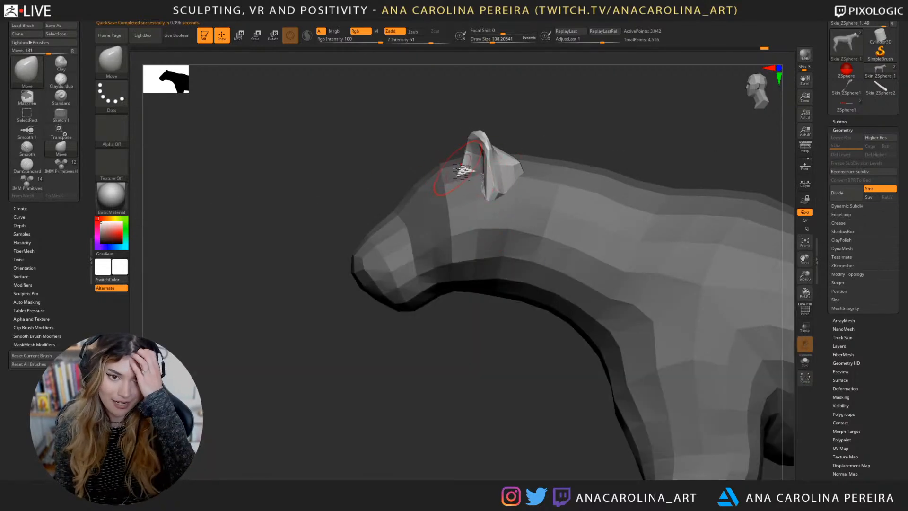
left_click_drag(464, 167, 457, 176)
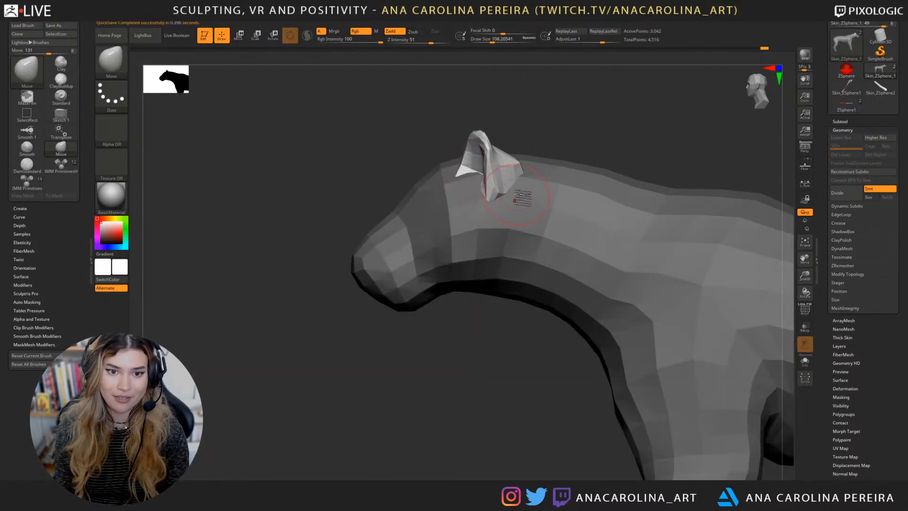
left_click_drag(577, 137, 550, 179)
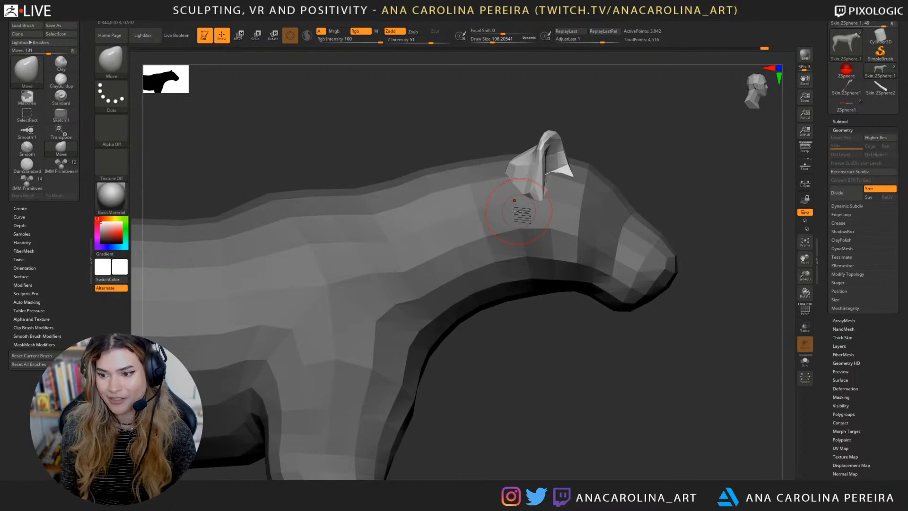
mouse_move(667, 395)
left_mouse_down()
mouse_move(674, 411)
mouse_move(652, 354)
mouse_move(509, 383)
mouse_move(503, 311)
mouse_move(531, 389)
mouse_move(488, 366)
mouse_move(493, 334)
left_mouse_up()
Step: Shift the ears forward on the head in side view with the Move Topological brush at draw size about 492
key("b")
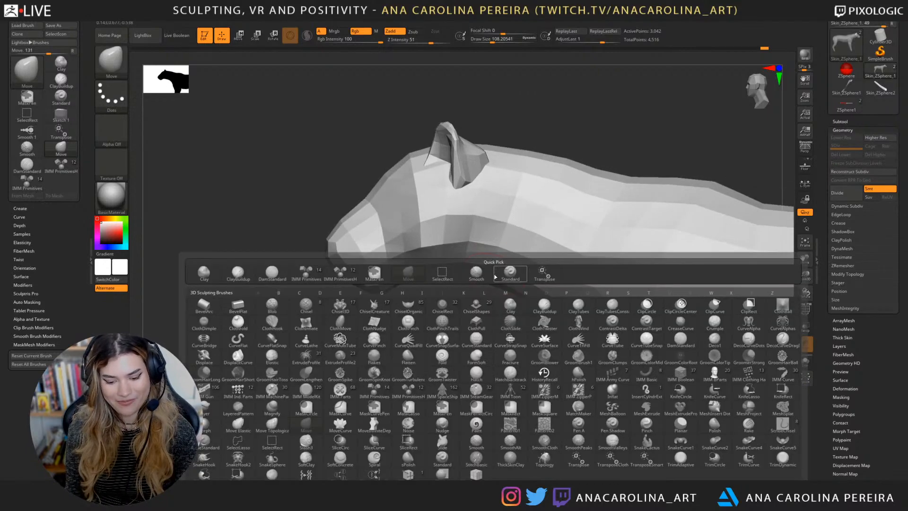
key("b")
key("m")
key("t")
key("space")
left_click_drag(505, 230, 532, 230)
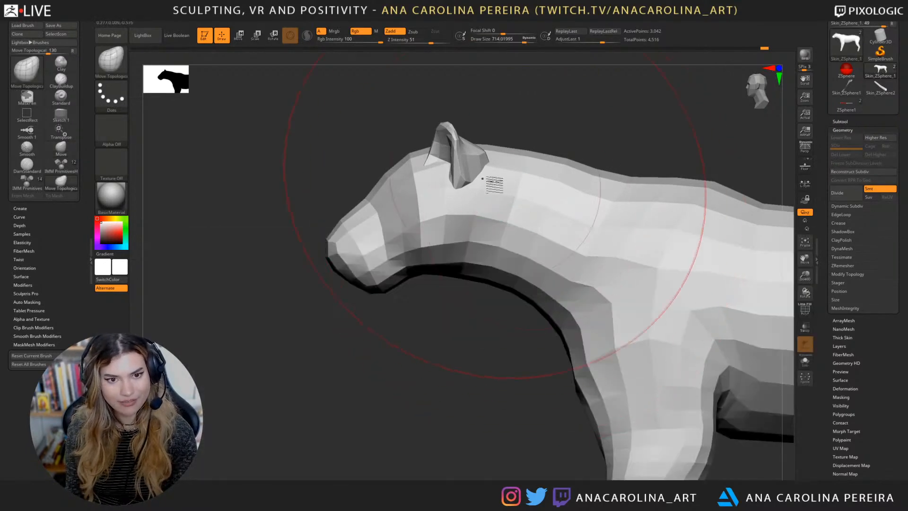
key("space")
left_click_drag(446, 229, 438, 229)
left_click_drag(475, 167, 458, 170)
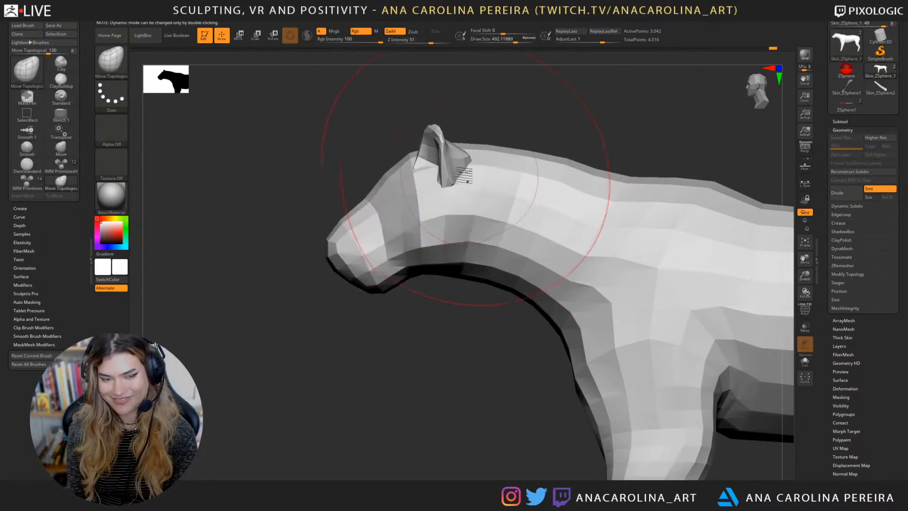
key("space")
left_click_drag(446, 229, 438, 228)
left_click_drag(463, 170, 457, 170)
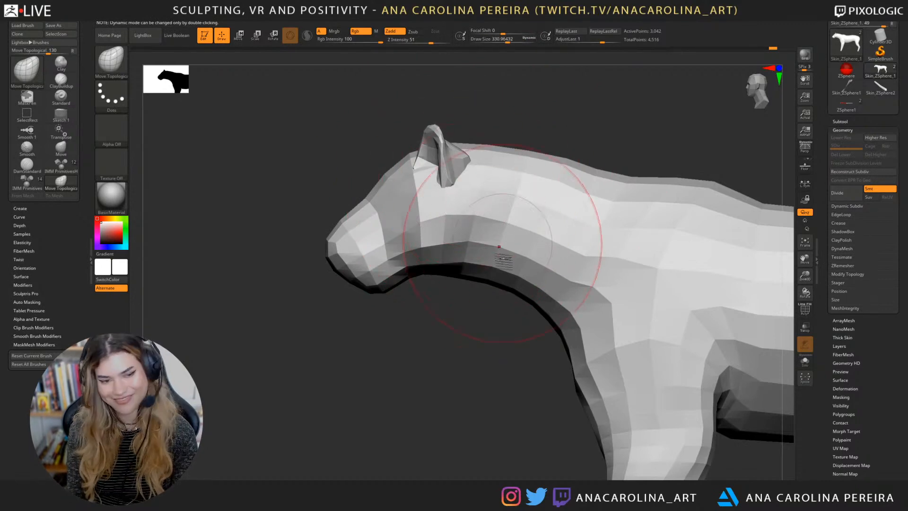
Step: Switch back to the Move brush and set its draw size to about 167
key("space")
left_click_drag(473, 310, 452, 311)
key("b")
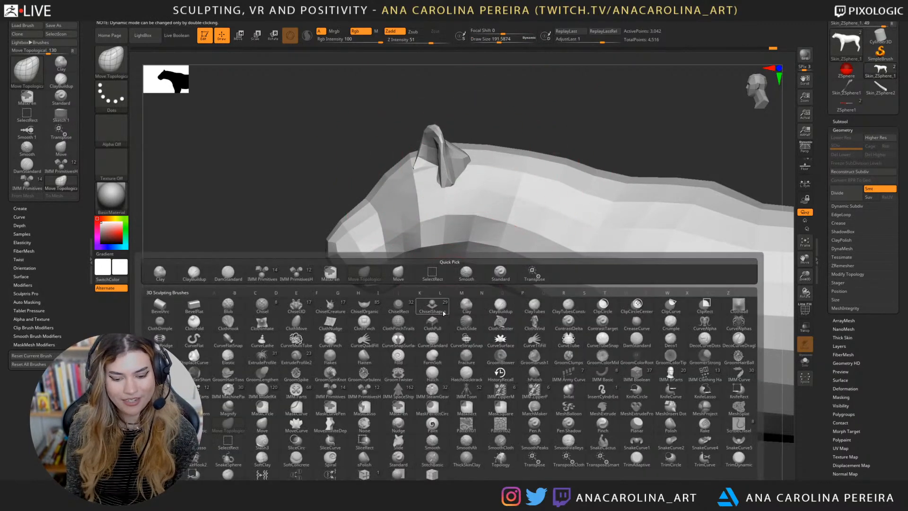
key("b")
key("m")
key("v")
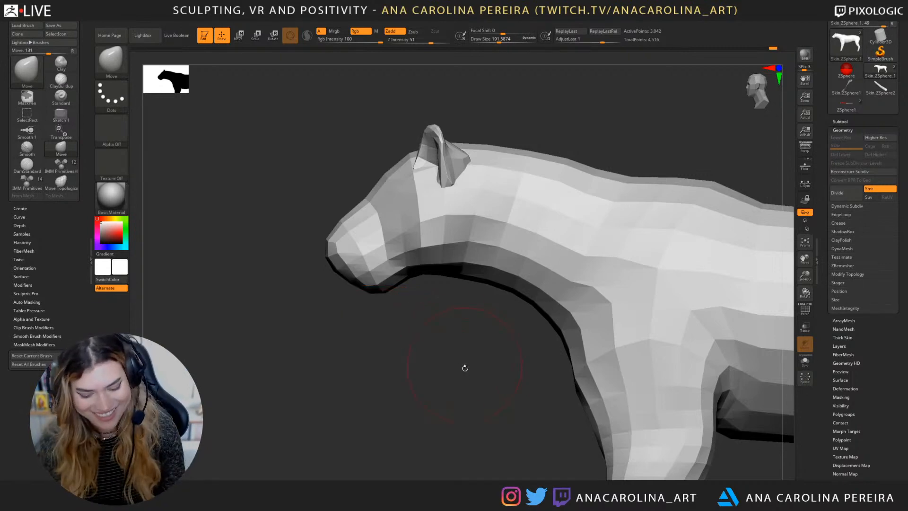
mouse_move(464, 367)
left_mouse_down()
mouse_move(463, 397)
mouse_move(510, 393)
left_mouse_up()
mouse_move(615, 345)
left_mouse_down()
mouse_move(653, 340)
mouse_move(579, 326)
left_mouse_up()
key("b")
key("m")
key("v")
key("space")
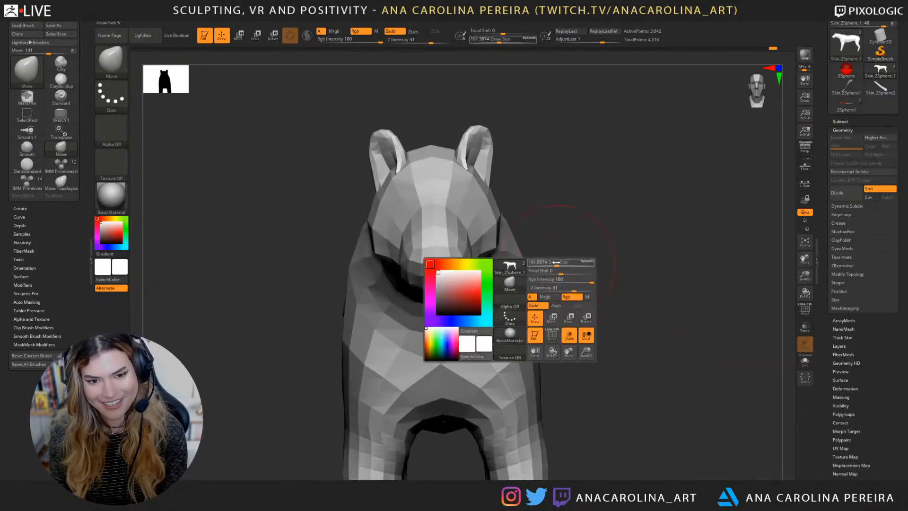
left_click_drag(559, 263, 555, 262)
Step: Examine the whole tiger's proportions from three-quarter and front views, and expand the Modify Topology options
left_click_drag(562, 253, 535, 237)
left_click_drag(543, 170, 506, 187)
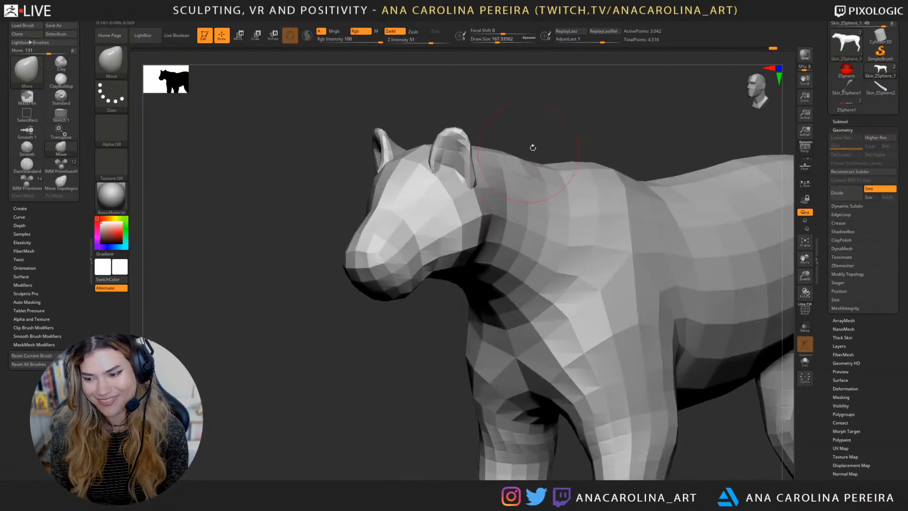
left_click_drag(533, 146, 582, 158)
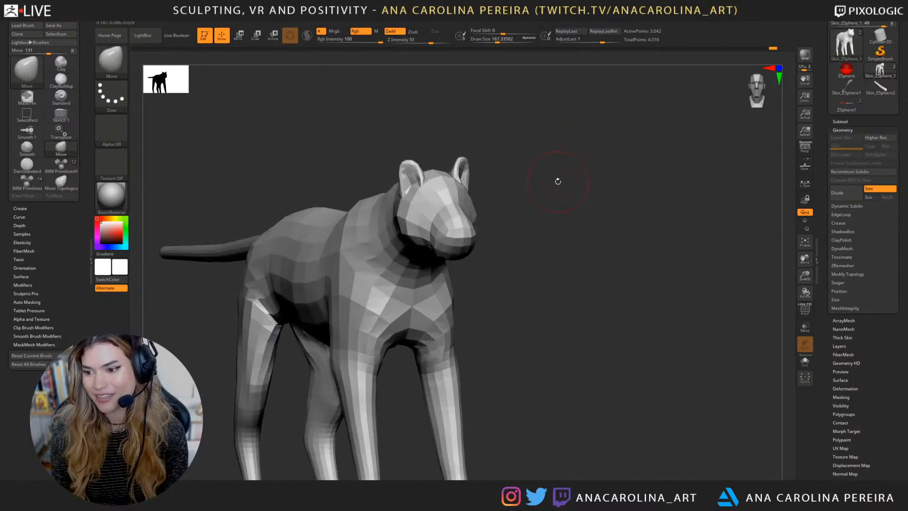
left_click_drag(541, 246, 613, 249)
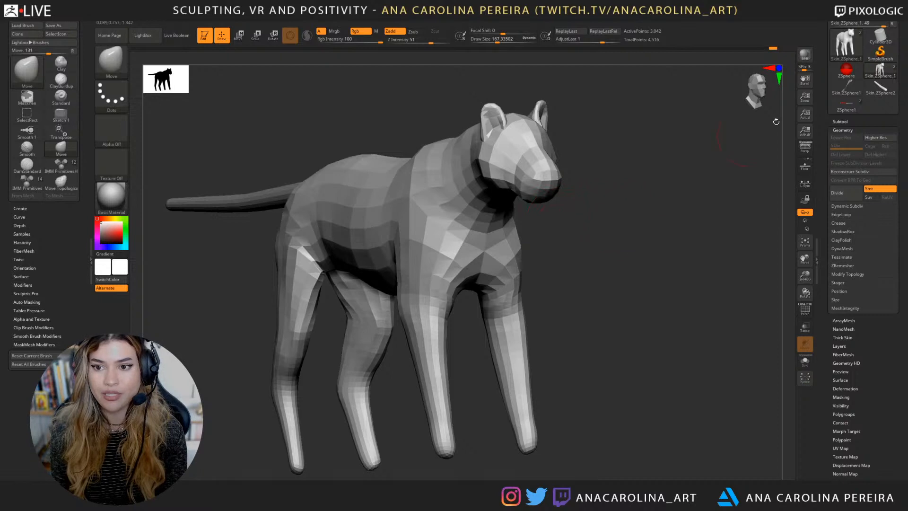
left_click(853, 274)
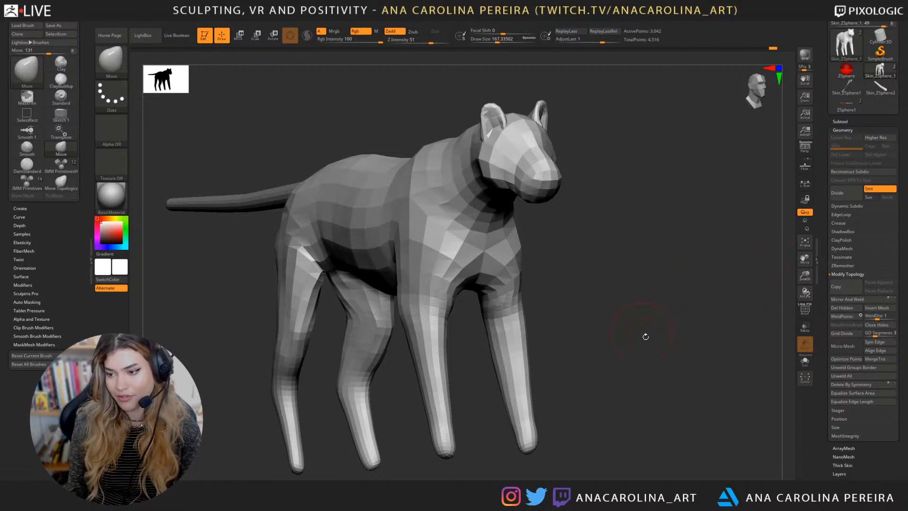
mouse_move(677, 344)
left_mouse_down()
mouse_move(659, 340)
mouse_move(719, 308)
left_mouse_up()
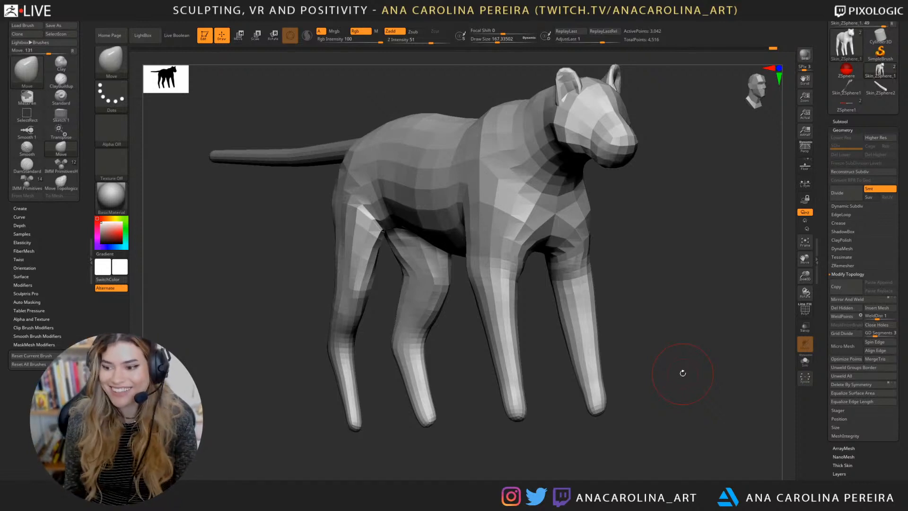
left_click_drag(640, 329, 610, 407)
mouse_move(642, 459)
left_mouse_down()
mouse_move(609, 450)
mouse_move(572, 389)
mouse_move(643, 322)
left_mouse_up()
Step: Adjust the tiger's body proportions in side view with the Move brush at draw size about 372
key("b")
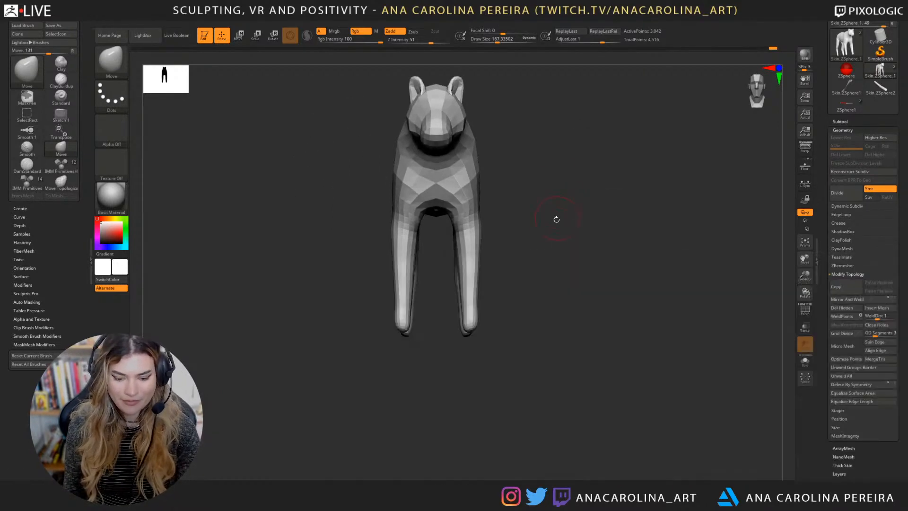
key("b")
right_click_drag(551, 226, 566, 235)
mouse_move(566, 235)
left_mouse_down("shift")
mouse_move(553, 251)
mouse_move(549, 345)
mouse_move(561, 377)
left_mouse_up("shift")
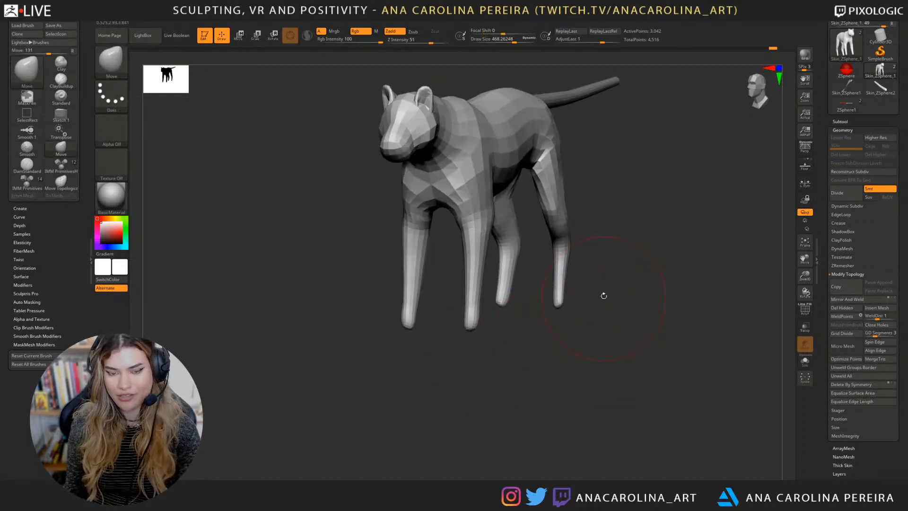
key("b")
key("m")
key("v")
key("s")
mouse_move(601, 306)
left_mouse_down()
mouse_move(597, 298)
mouse_move(558, 383)
mouse_move(614, 388)
mouse_move(508, 387)
mouse_move(563, 386)
mouse_move(455, 400)
left_mouse_up()
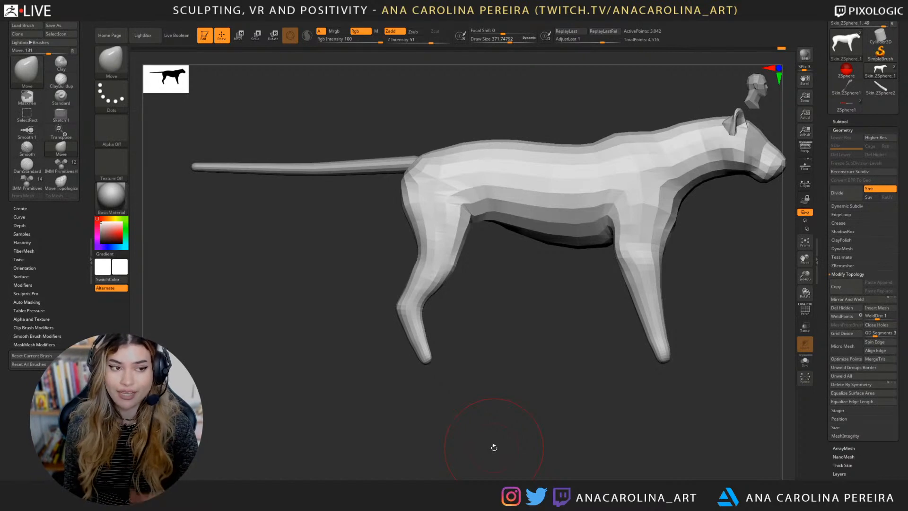
left_click_drag(536, 455, 494, 460)
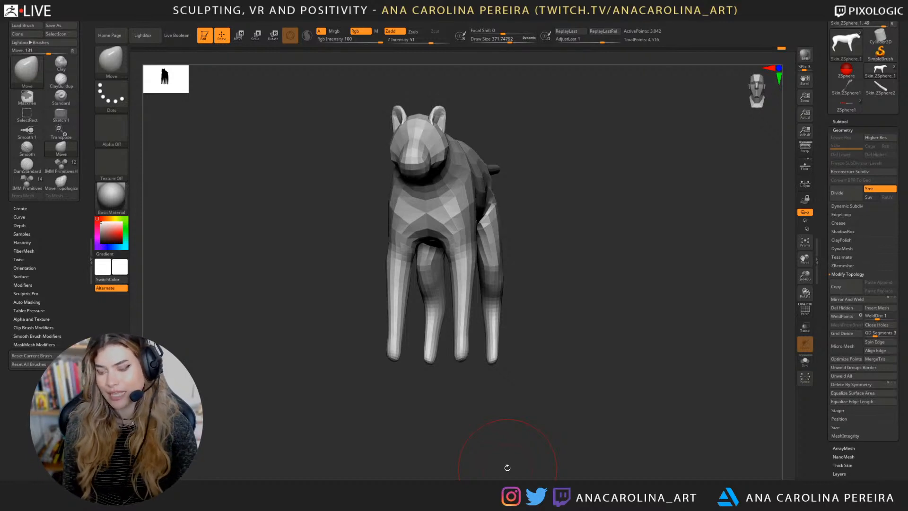
mouse_move(508, 453)
left_mouse_down()
mouse_move(495, 459)
mouse_move(531, 444)
mouse_move(495, 450)
mouse_move(523, 440)
mouse_move(515, 431)
left_mouse_up()
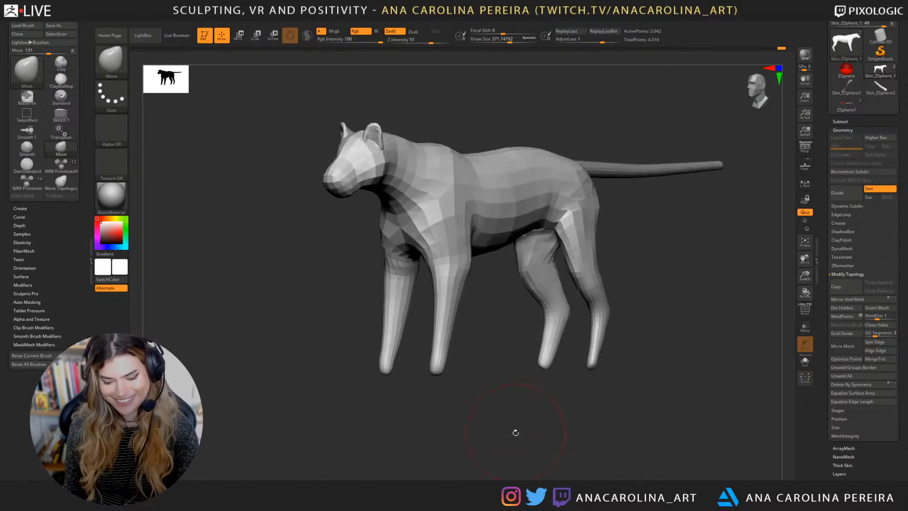
Step: Thicken the lower legs with the Inflat brush at draw size about 476
key("b")
key("i")
key("n")
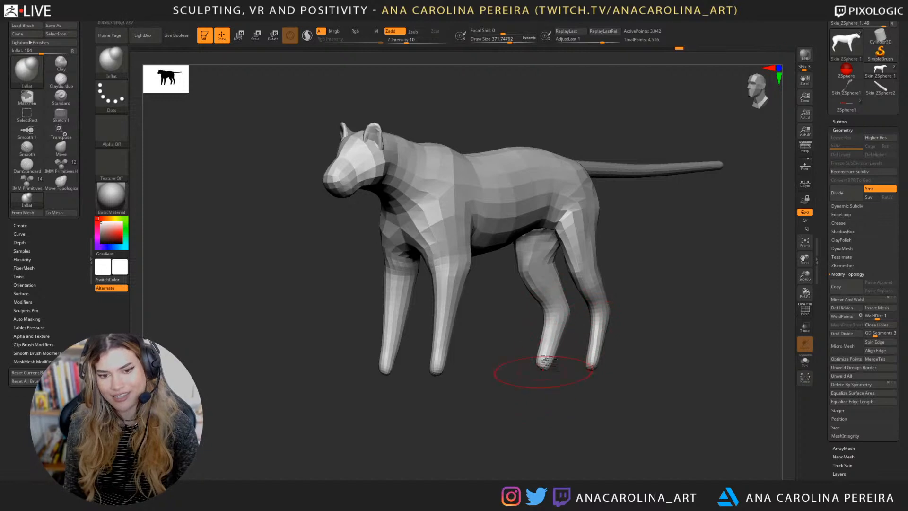
key("space")
mouse_move(442, 367)
left_mouse_down()
mouse_move(457, 367)
mouse_move(436, 377)
left_mouse_up()
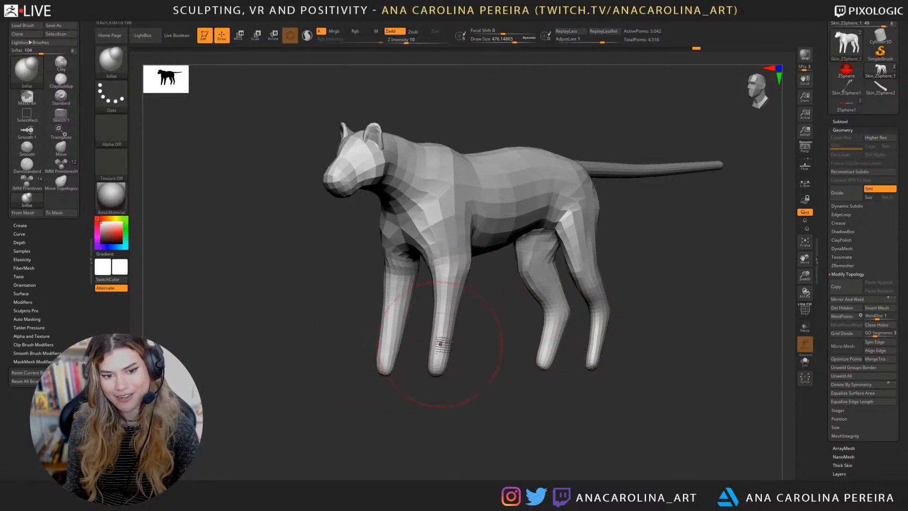
left_click_drag(466, 415, 507, 435, "alt")
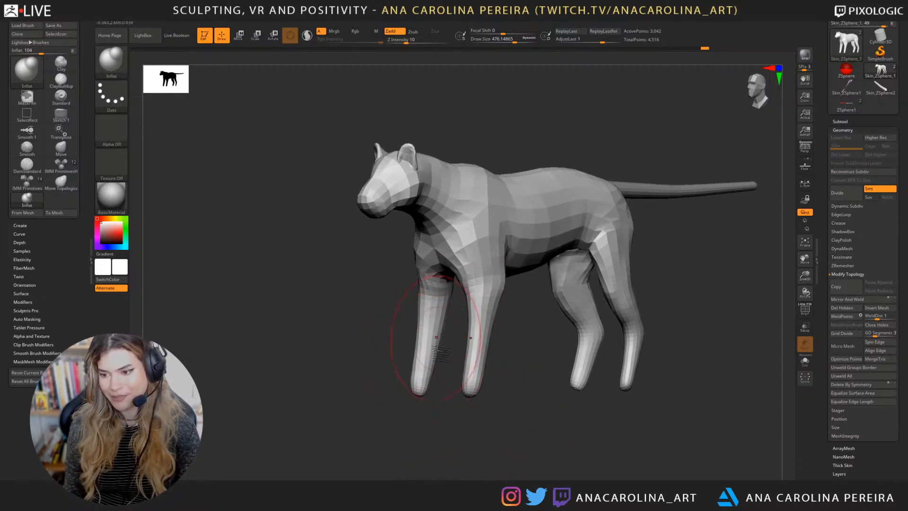
left_click_drag(539, 430, 546, 421)
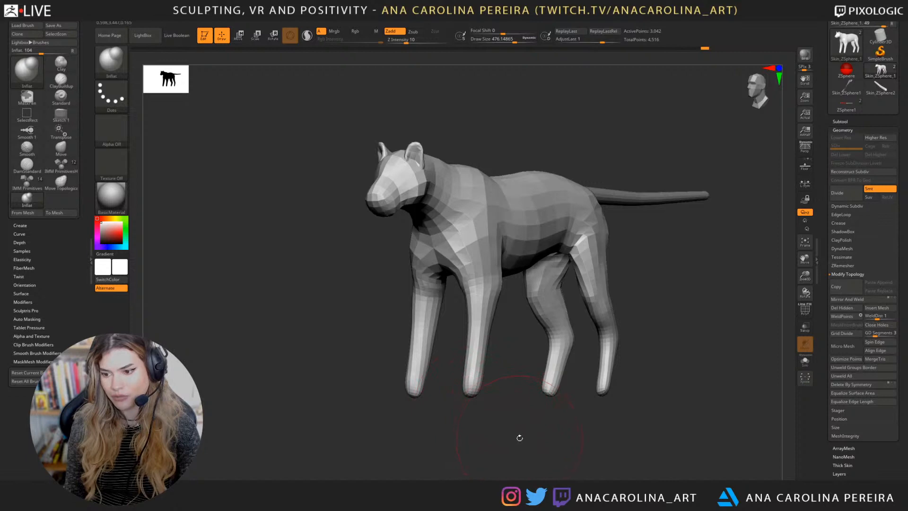
mouse_move(519, 437)
left_mouse_down()
mouse_move(528, 446)
mouse_move(562, 440)
mouse_move(553, 420)
mouse_move(541, 421)
mouse_move(584, 381)
mouse_move(673, 383)
mouse_move(699, 419)
mouse_move(705, 412)
mouse_move(678, 401)
left_mouse_up()
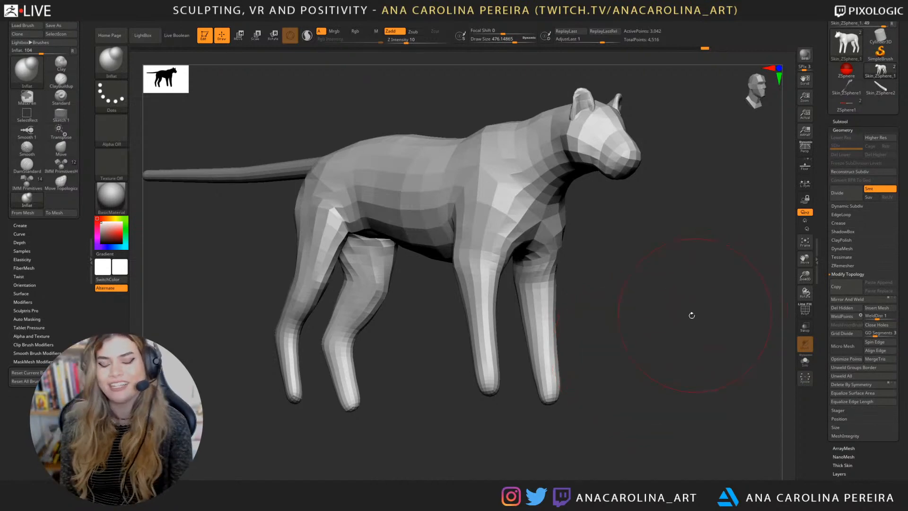
Step: Refine the body silhouette in side view with the Move brush at draw size about 611
left_click_drag(691, 315, 659, 336)
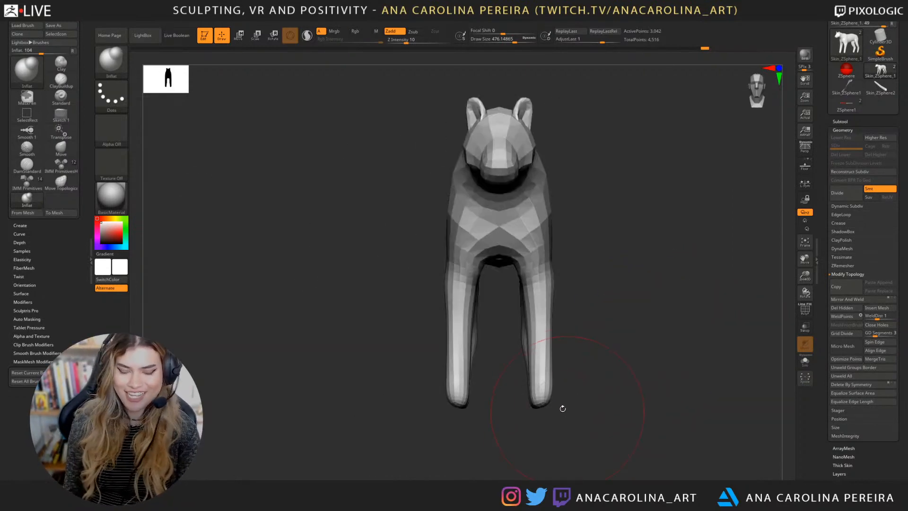
left_click_drag(661, 282, 622, 289)
left_click_drag(583, 371, 579, 373)
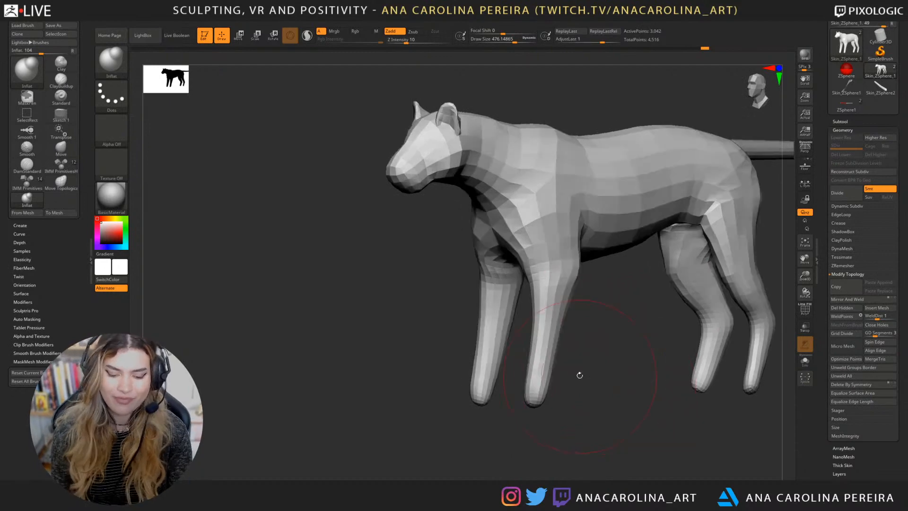
key("b")
key("m")
key("v")
key("space")
left_click_drag(449, 269, 456, 203)
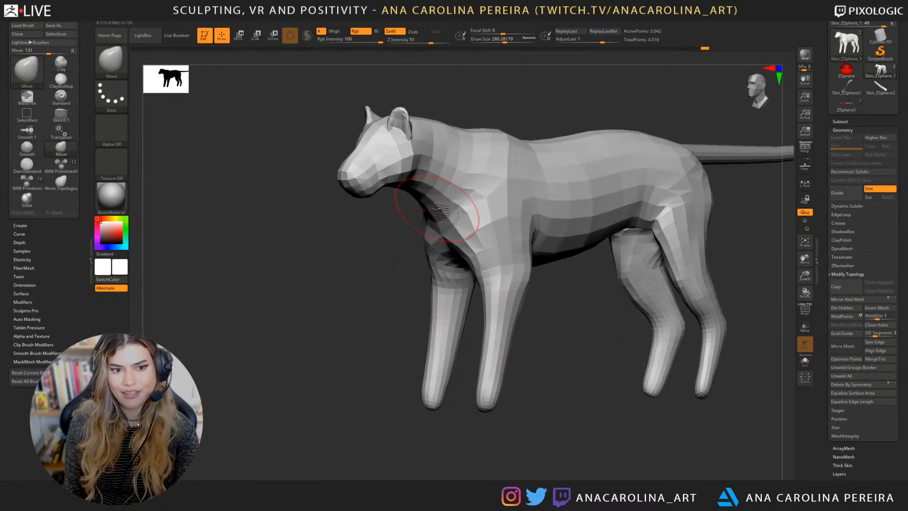
mouse_move(516, 265)
left_mouse_down()
mouse_move(536, 309)
mouse_move(537, 229)
mouse_move(572, 260)
mouse_move(565, 328)
mouse_move(510, 338)
mouse_move(616, 222)
left_mouse_up()
key("space")
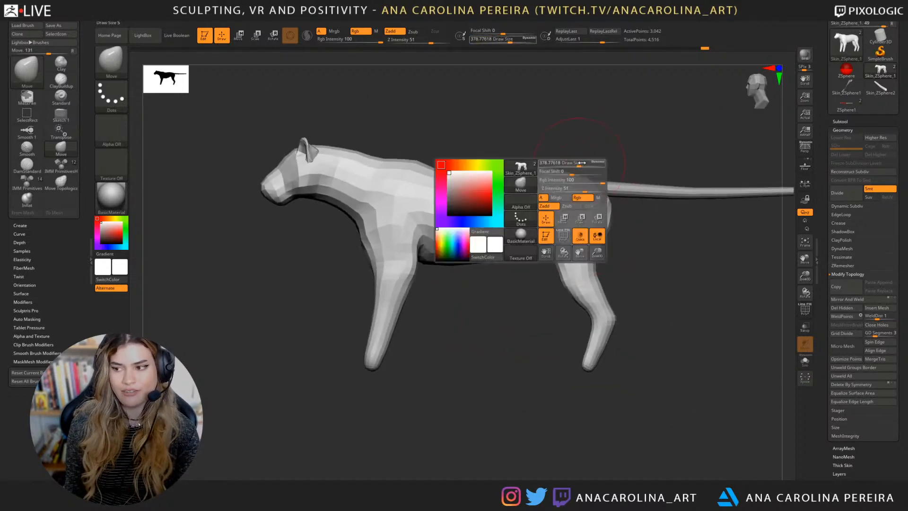
mouse_move(580, 164)
left_mouse_down()
mouse_move(558, 176)
mouse_move(472, 169)
left_mouse_up()
key("space")
key("space")
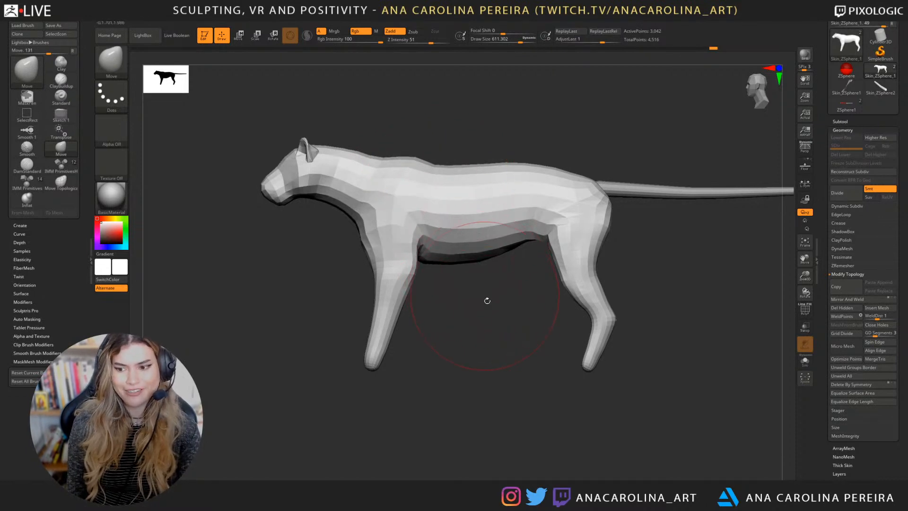
Step: Adjust the outer contour of the front legs in front view with the Move brush at draw size about 430
left_click_drag(492, 322, 533, 281)
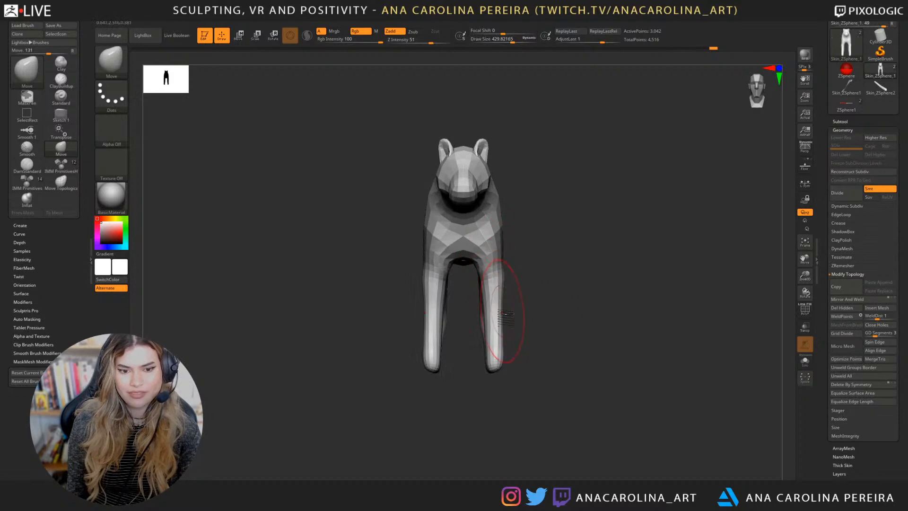
left_click_drag(529, 356, 534, 420)
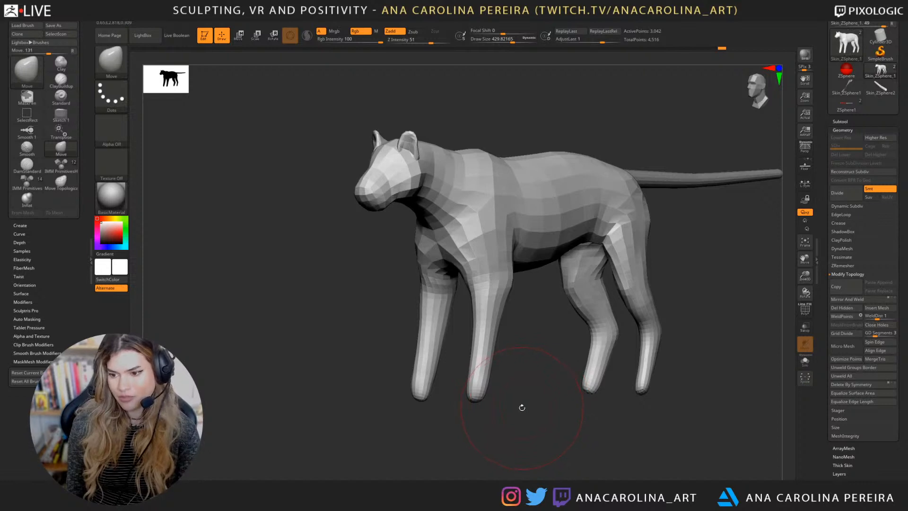
left_click_drag(523, 410, 553, 452)
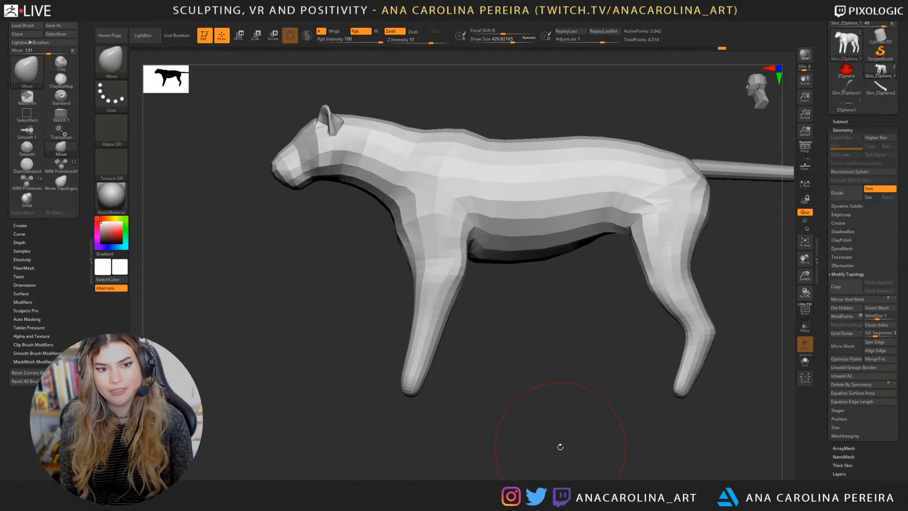
Step: Reshape the flanks from above with the Move brush at draw size about 676
mouse_move(560, 446)
left_mouse_down()
mouse_move(687, 416)
mouse_move(683, 387)
mouse_move(652, 355)
mouse_move(681, 397)
mouse_move(677, 376)
mouse_move(646, 343)
left_mouse_up()
key("b")
key("m")
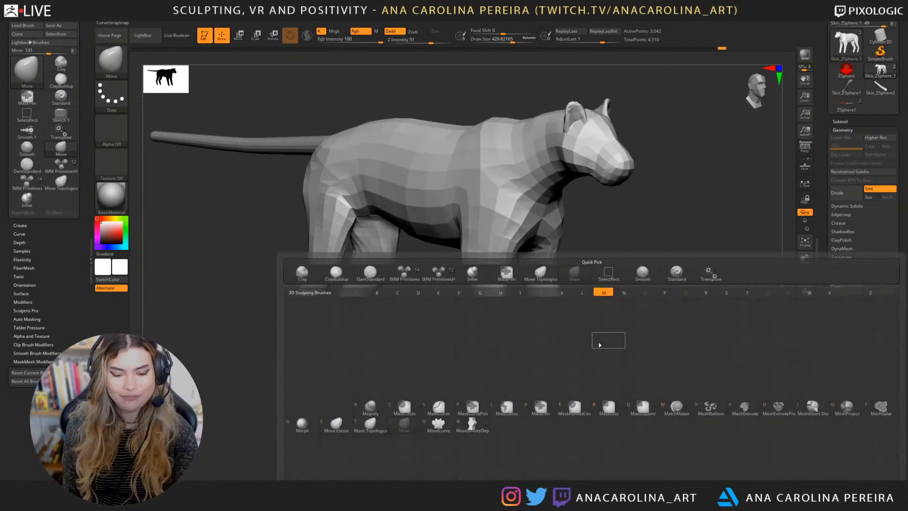
key("v")
key("space")
left_click_drag(558, 172, 552, 172)
left_click_drag(654, 236, 622, 234)
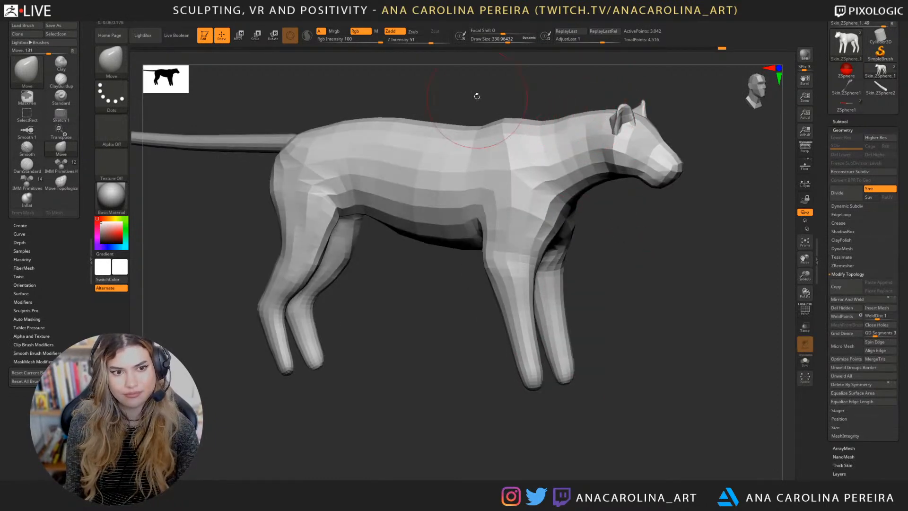
left_click_drag(476, 95, 494, 101, "alt")
key("space")
left_click_drag(496, 101, 502, 101)
mouse_move(482, 265)
left_mouse_down()
mouse_move(492, 367)
mouse_move(665, 320)
mouse_move(679, 294)
left_mouse_up()
mouse_move(679, 293)
left_mouse_down("alt")
mouse_move(605, 292)
mouse_move(618, 282)
left_mouse_up("alt")
key("space")
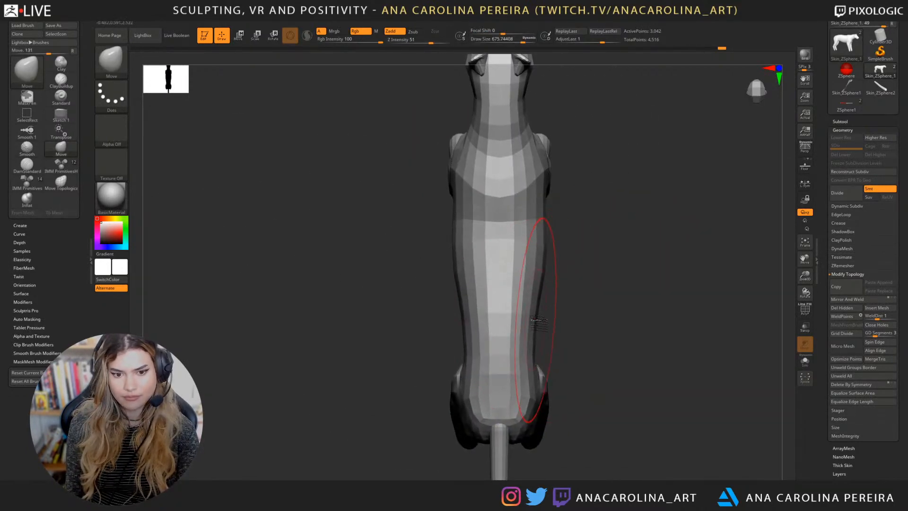
left_click_drag(567, 207, 555, 299, "alt")
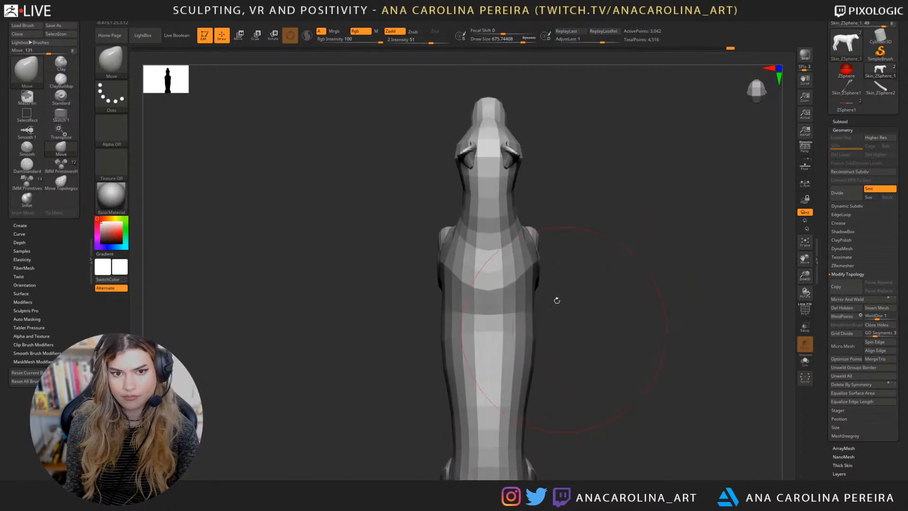
Step: Examine the body and leg proportions from three-quarter, side and front views with the Subtool list expanded
key("space")
left_click_drag(531, 254, 518, 255)
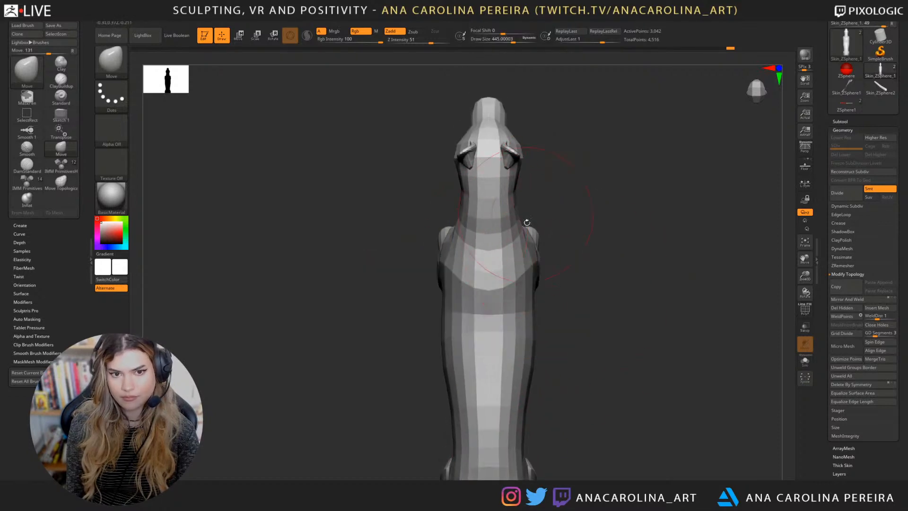
left_click_drag(544, 289, 505, 393)
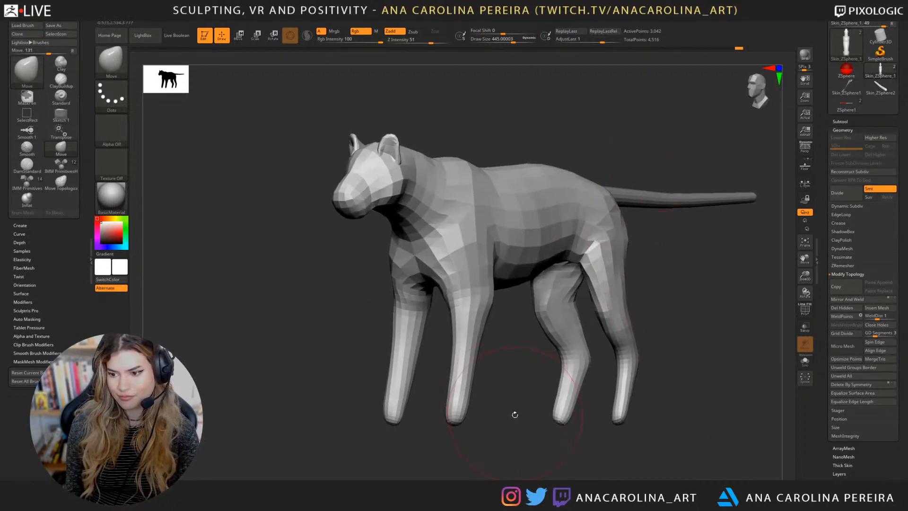
left_click_drag(528, 435, 567, 416)
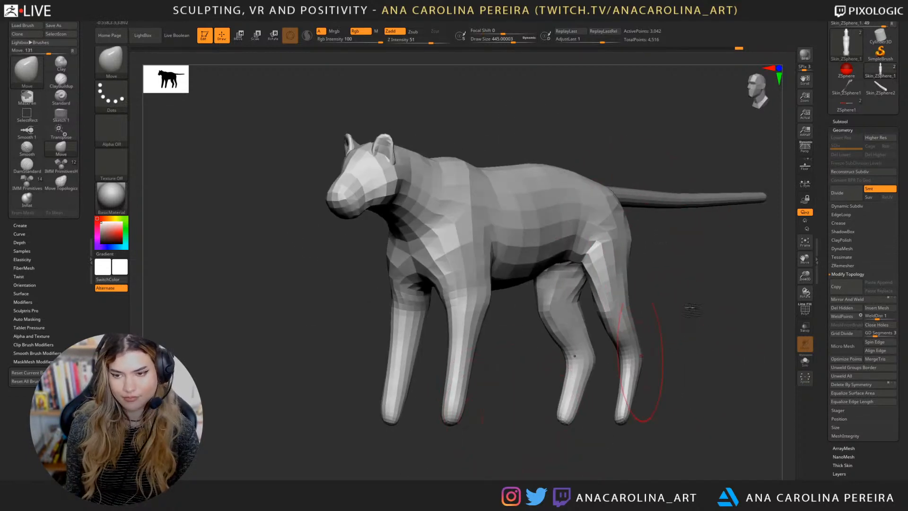
left_click(841, 130)
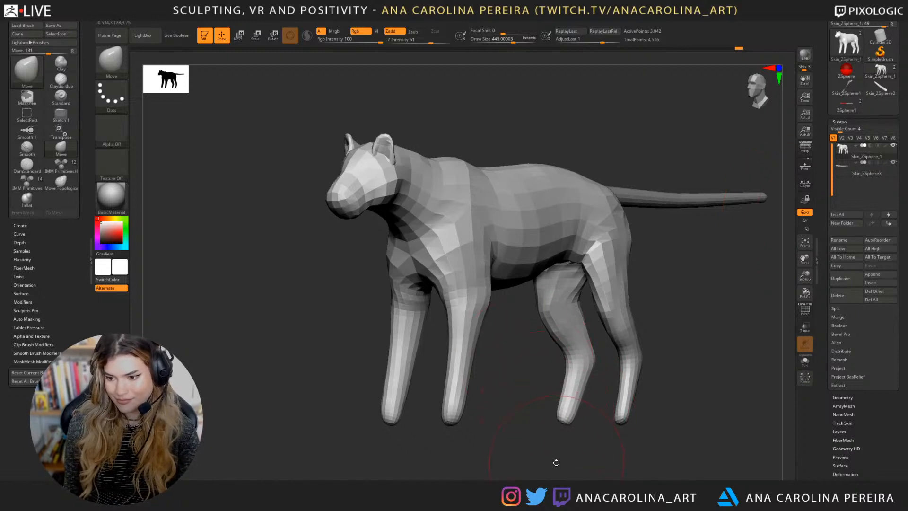
left_click_drag(556, 462, 575, 429)
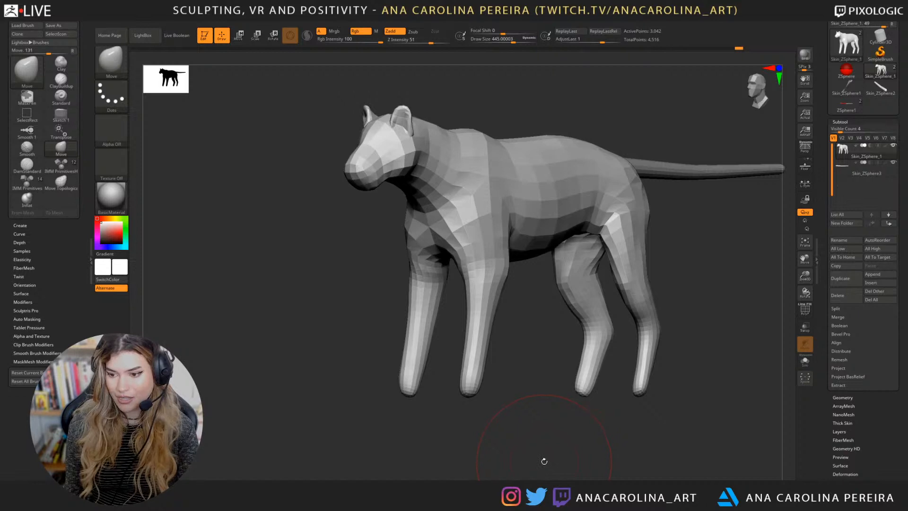
left_click_drag(543, 445, 558, 460)
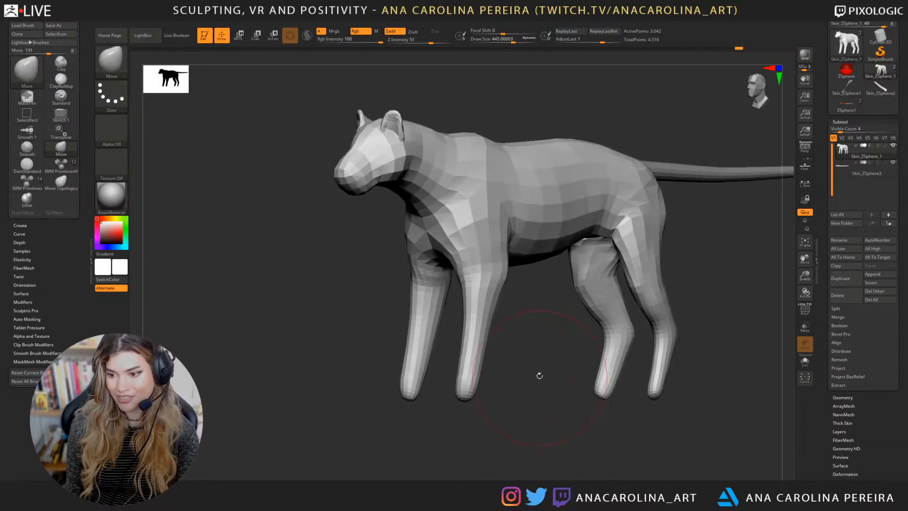
key("space")
left_click_drag(539, 376, 533, 376)
left_click_drag(533, 450, 525, 445, "alt")
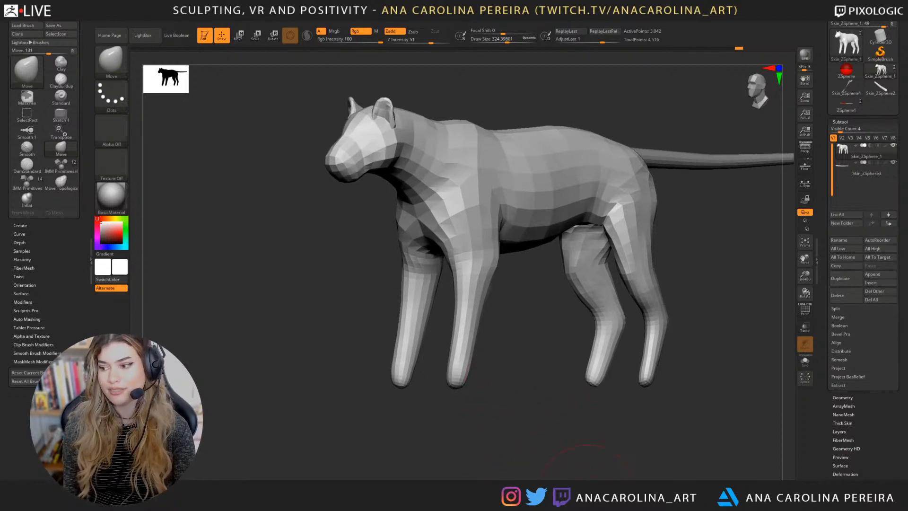
mouse_move(586, 468)
left_mouse_down()
mouse_move(564, 470)
mouse_move(613, 471)
mouse_move(606, 461)
mouse_move(645, 473)
mouse_move(562, 426)
mouse_move(567, 439)
mouse_move(604, 461)
mouse_move(583, 467)
left_mouse_up()
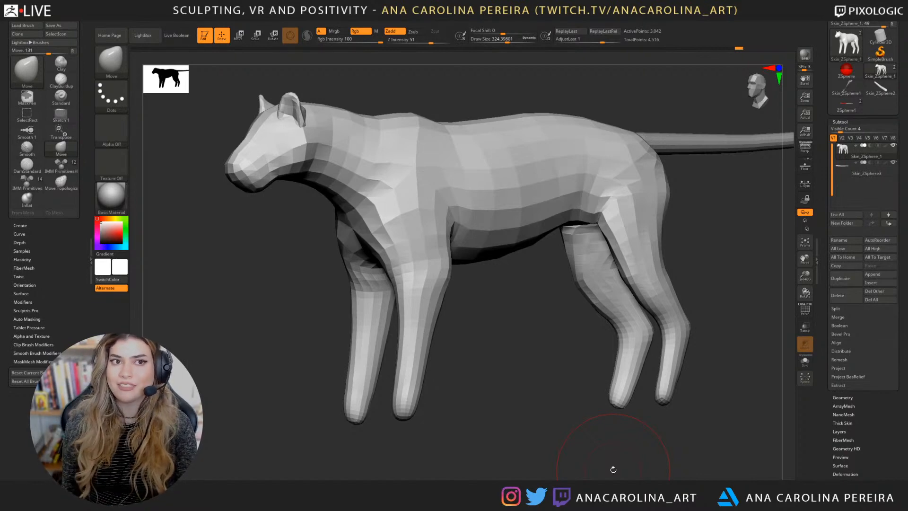
left_click_drag(492, 365, 558, 361)
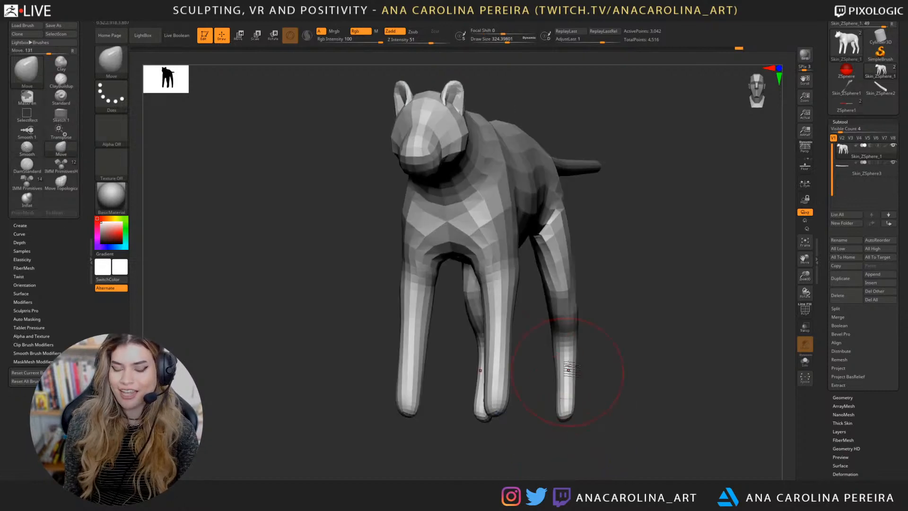
key("space")
left_click_drag(593, 324, 578, 327)
mouse_move(606, 310)
left_mouse_down()
mouse_move(599, 312)
mouse_move(617, 340)
mouse_move(647, 356)
mouse_move(598, 363)
left_mouse_up()
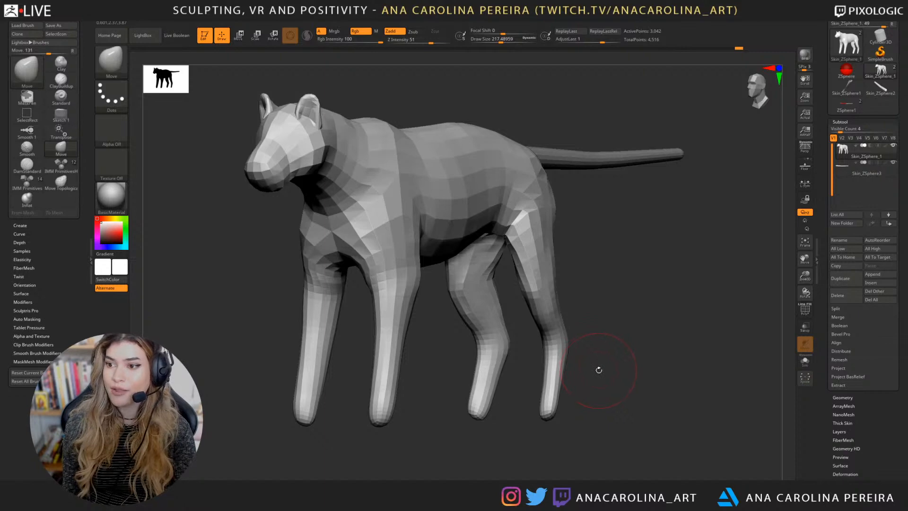
left_click_drag(598, 370, 658, 477)
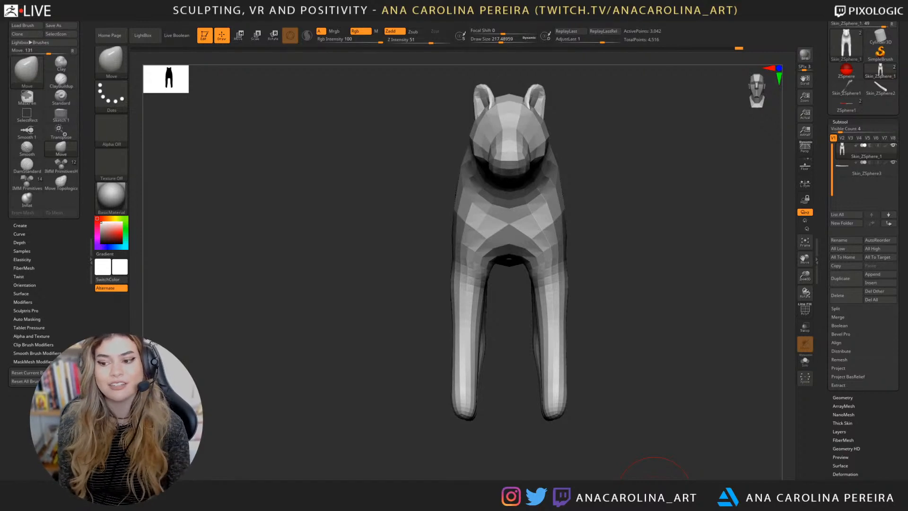
left_click_drag(601, 328, 692, 288)
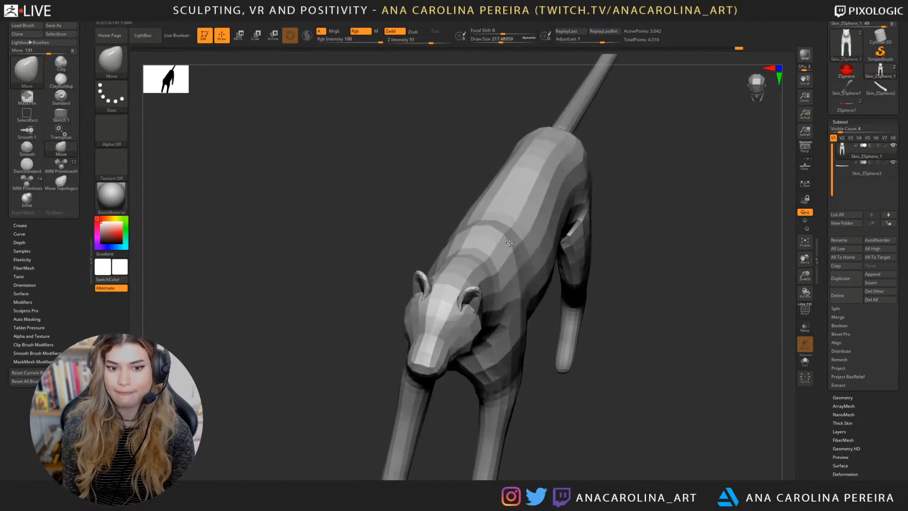
Step: Refine the contour of the shoulders and upper back with the Move brush at draw size about 158
key("space")
left_click_drag(506, 243, 489, 241)
mouse_move(488, 239)
right_mouse_down()
mouse_move(462, 223)
mouse_move(492, 239)
mouse_move(487, 246)
right_mouse_up()
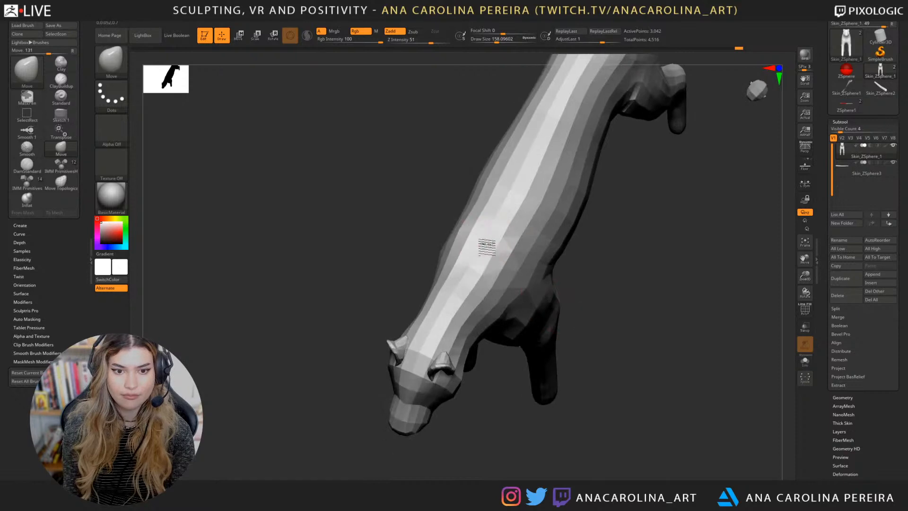
right_click_drag(506, 202, 530, 222)
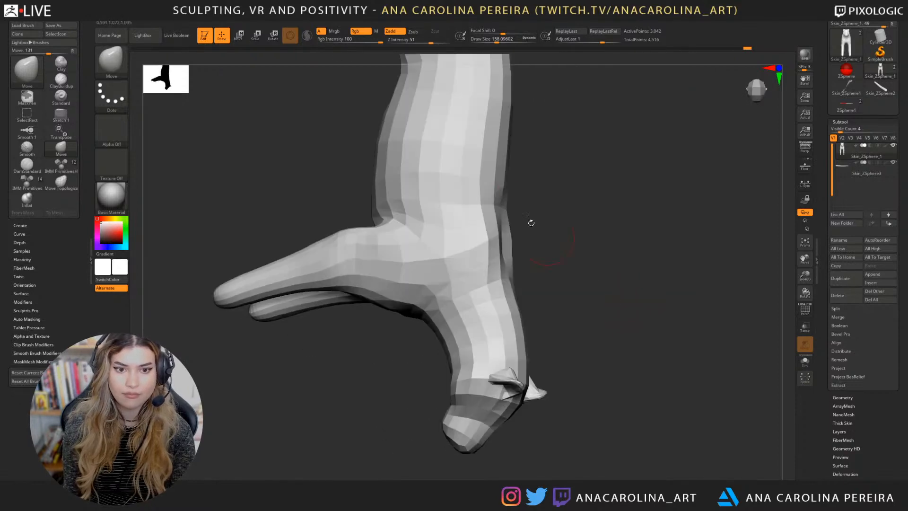
left_click_drag(502, 189, 506, 185)
right_click_drag(530, 214, 517, 218)
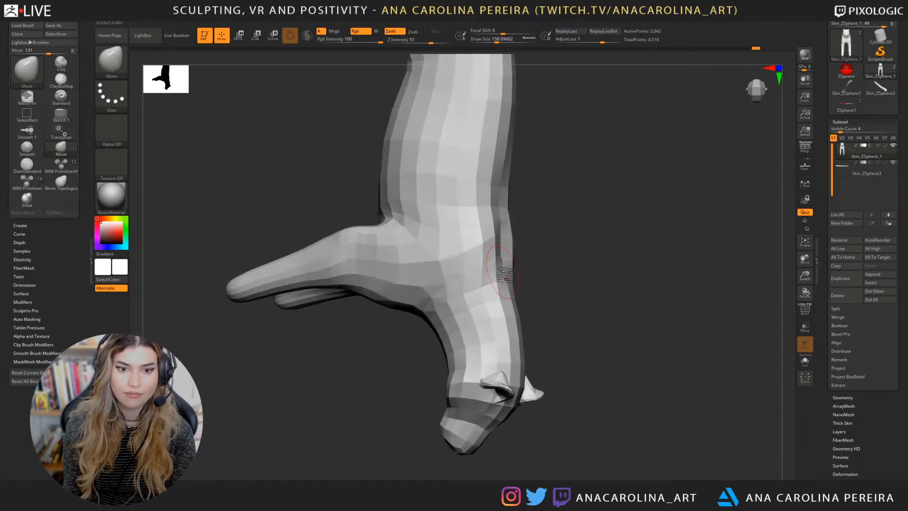
left_click_drag(497, 251, 502, 243)
Step: Examine the reshaped back, chest and legs from side, three-quarter and front views
right_click_drag(556, 232, 456, 262)
key("space")
left_click_drag(498, 219, 506, 218)
mouse_move(490, 210)
right_mouse_down()
mouse_move(461, 209)
mouse_move(472, 198)
mouse_move(576, 197)
mouse_move(476, 233)
right_mouse_up()
right_click_drag(541, 189, 546, 182)
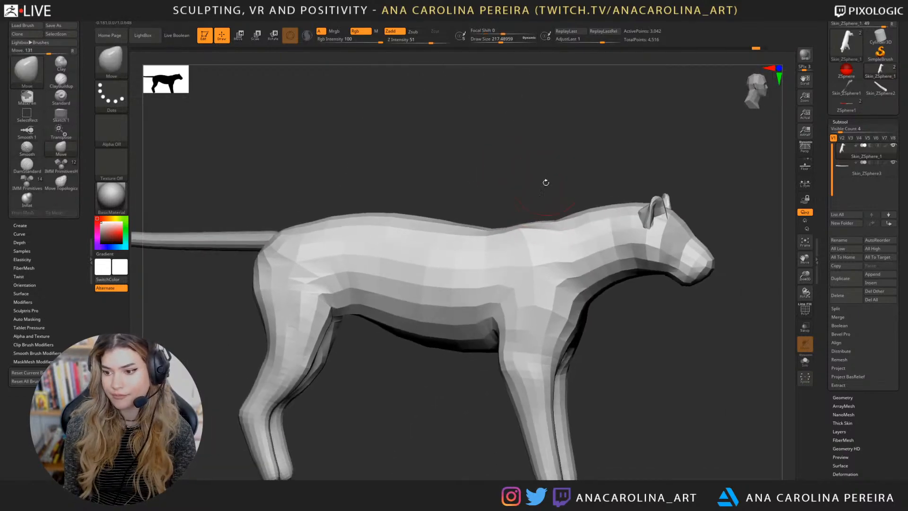
key("space")
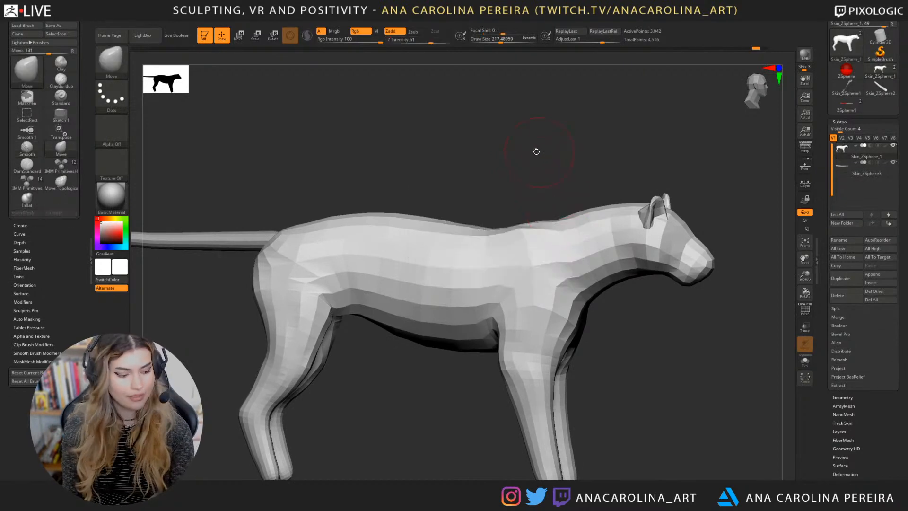
right_click_drag(536, 151, 529, 209)
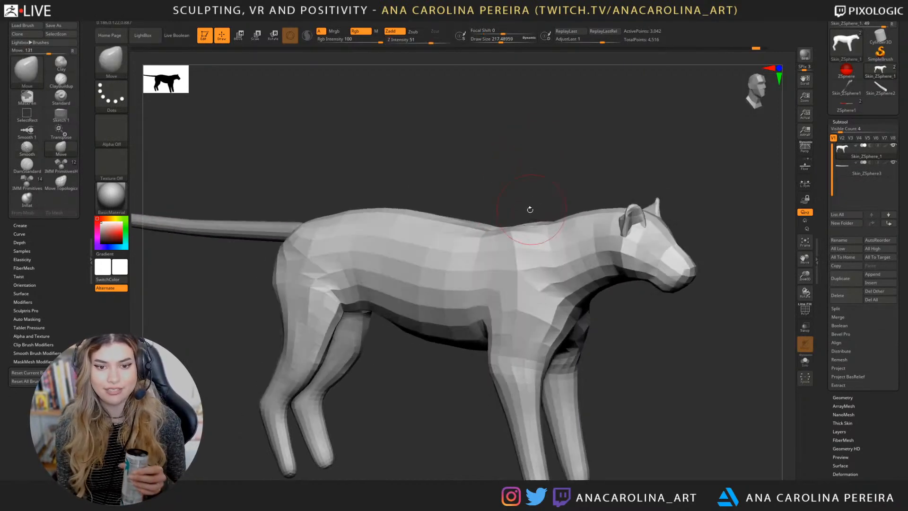
right_click_drag(582, 355, 654, 425)
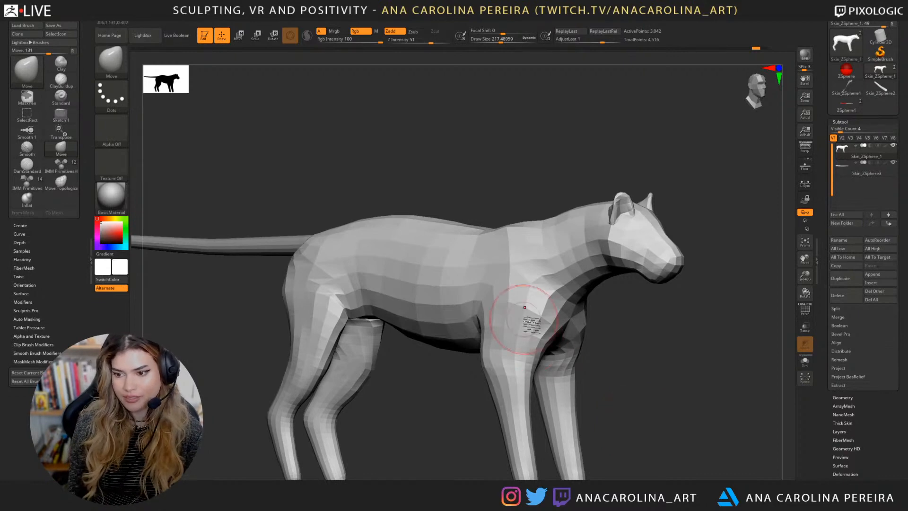
left_click_drag(700, 392, 699, 363, "alt")
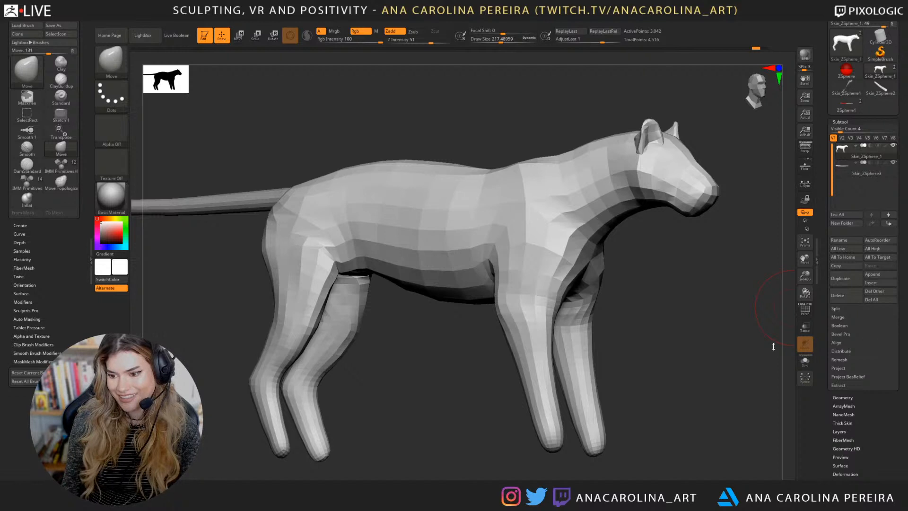
left_click_drag(773, 347, 747, 346)
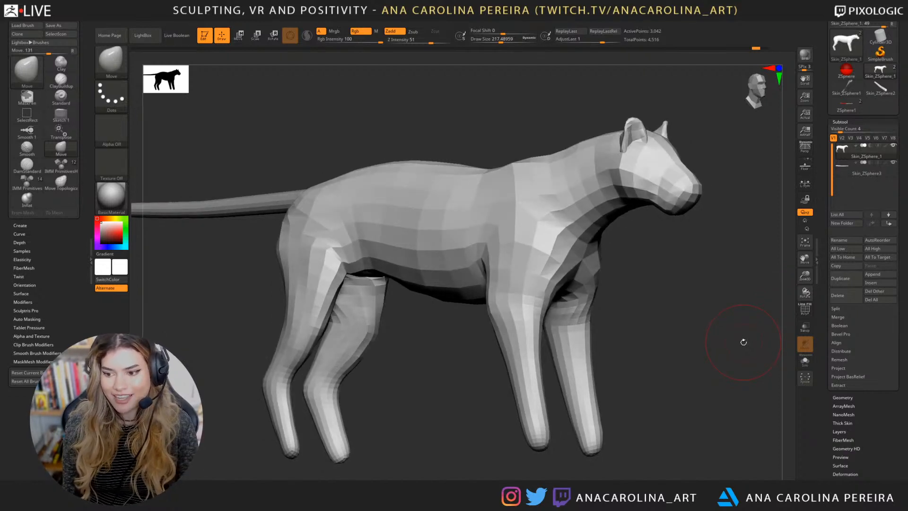
left_click_drag(653, 338, 633, 344)
left_click_drag(611, 428, 765, 322)
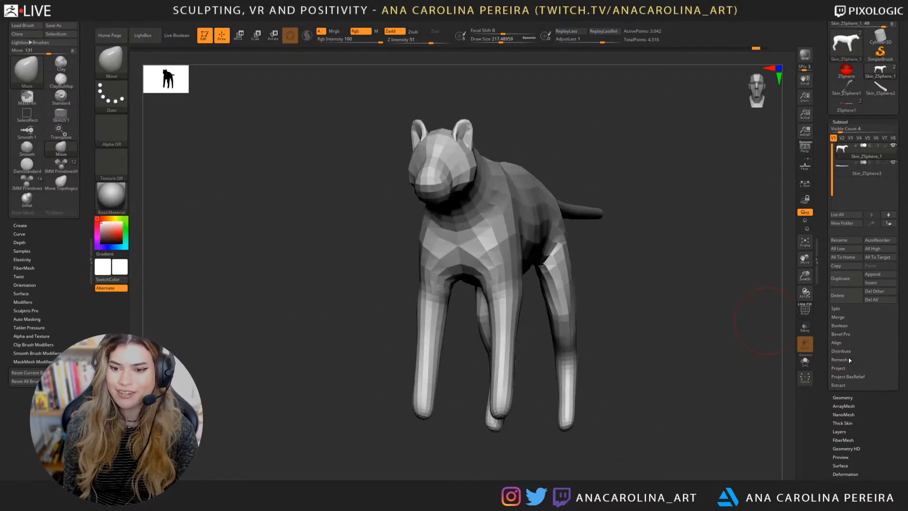
Step: Divide the tiger mesh twice to reach subdivision level 3
left_click(843, 397)
left_click(837, 194)
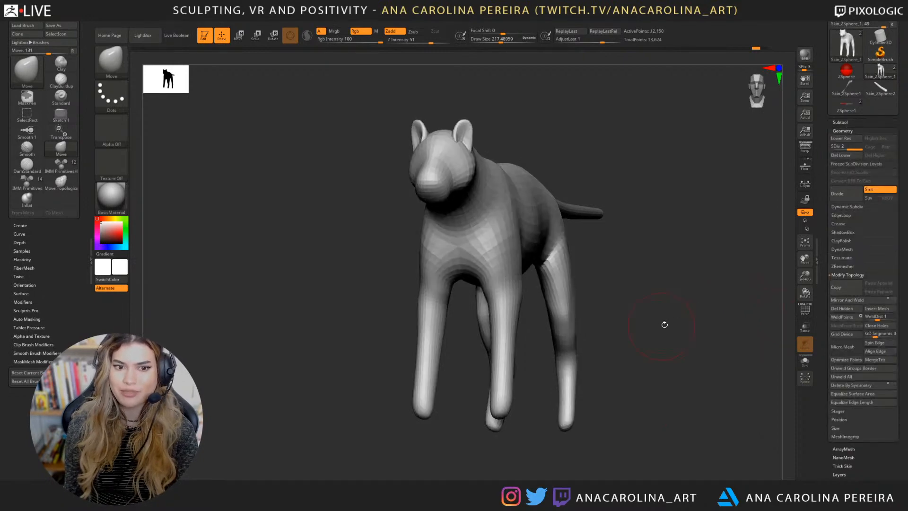
left_click_drag(664, 324, 709, 338)
left_click(837, 193)
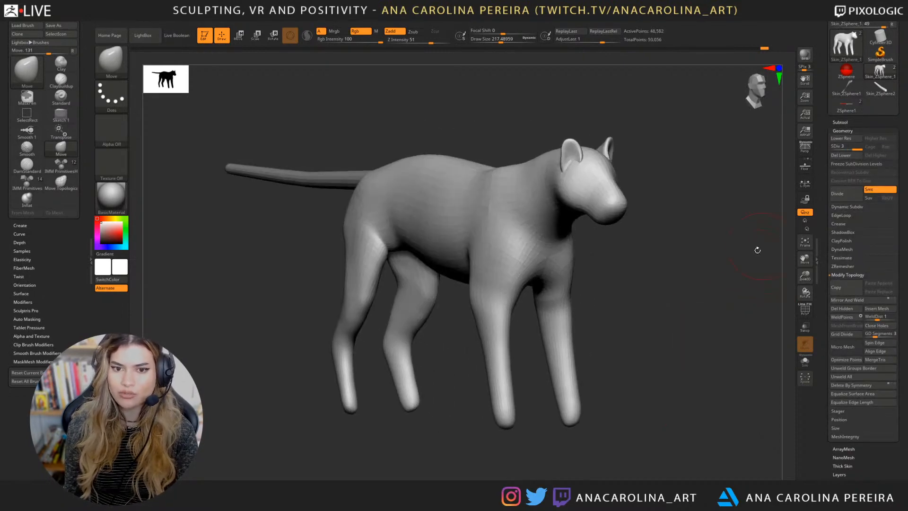
Step: Carve the fold where the belly meets the hind legs with the DamStandard brush at draw size about 217
mouse_move(738, 280)
left_mouse_down()
mouse_move(668, 285)
mouse_move(700, 286)
mouse_move(657, 352)
mouse_move(631, 364)
mouse_move(709, 349)
mouse_move(716, 295)
mouse_move(568, 221)
left_mouse_up()
key("b")
key("d")
key("s")
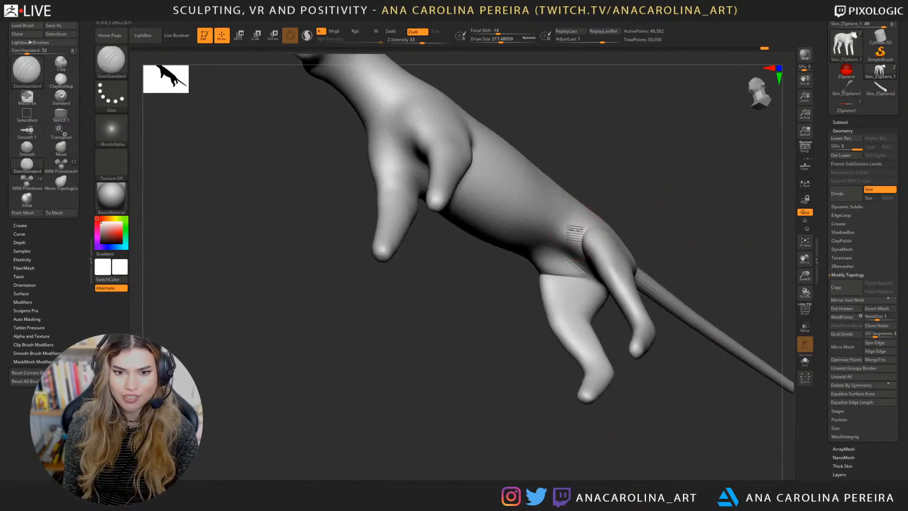
left_click_drag(621, 186, 644, 239)
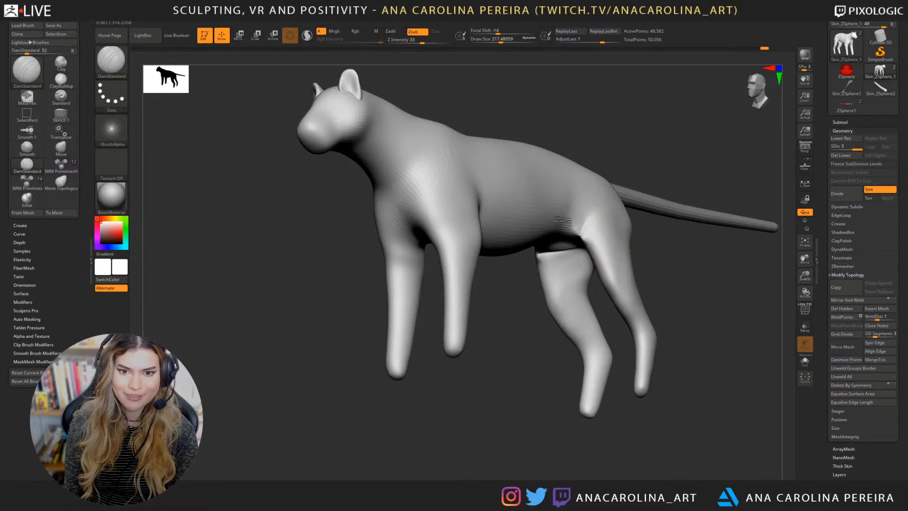
left_click_drag(621, 159, 587, 191)
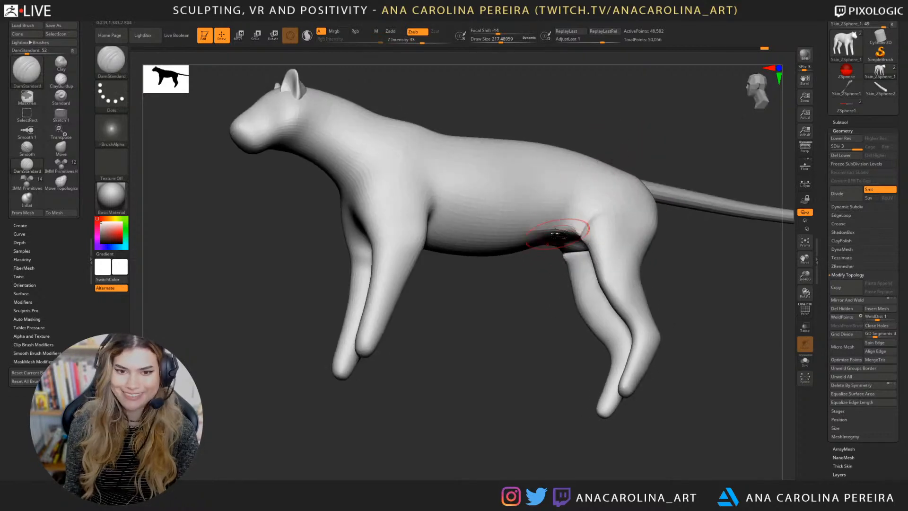
left_click_drag(569, 283, 569, 221)
mouse_move(634, 129)
left_mouse_down()
mouse_move(577, 229)
mouse_move(585, 237)
left_mouse_up()
mouse_move(580, 274)
left_mouse_down()
mouse_move(569, 289)
mouse_move(567, 246)
left_mouse_up()
left_click_drag(545, 312, 545, 257)
Step: Tighten the fold between the flank and hind leg with the Pinch brush, and smooth the surrounding surface
key("b")
key("p")
key("i")
left_click_drag(547, 323, 568, 208)
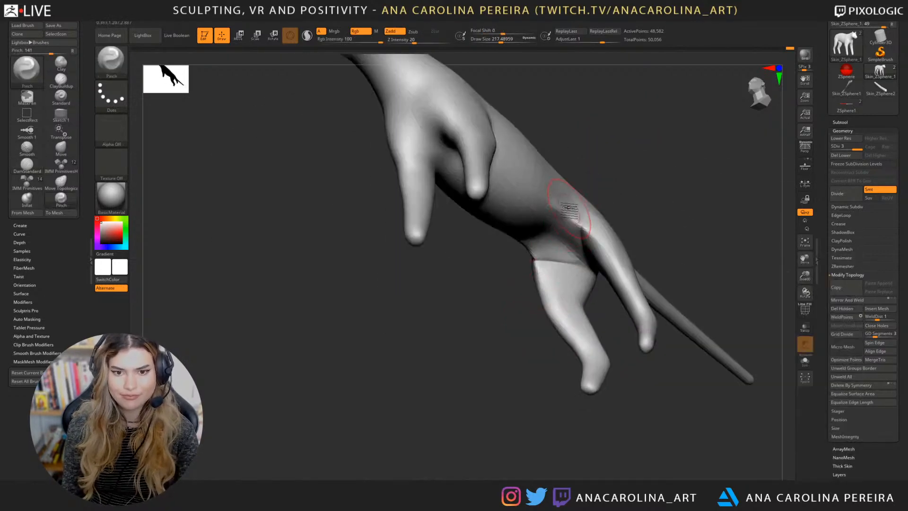
left_click_drag(609, 137, 627, 291)
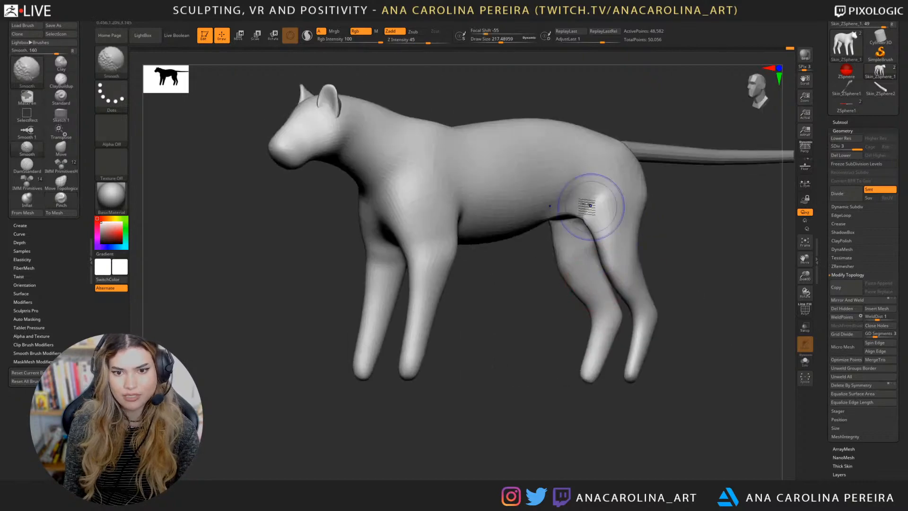
left_click_drag(548, 272, 543, 265, "shift")
left_click_drag(574, 205, 579, 216, "shift")
mouse_move(541, 279)
left_mouse_down()
mouse_move(584, 255)
mouse_move(612, 177)
mouse_move(640, 202)
mouse_move(600, 263)
left_mouse_up()
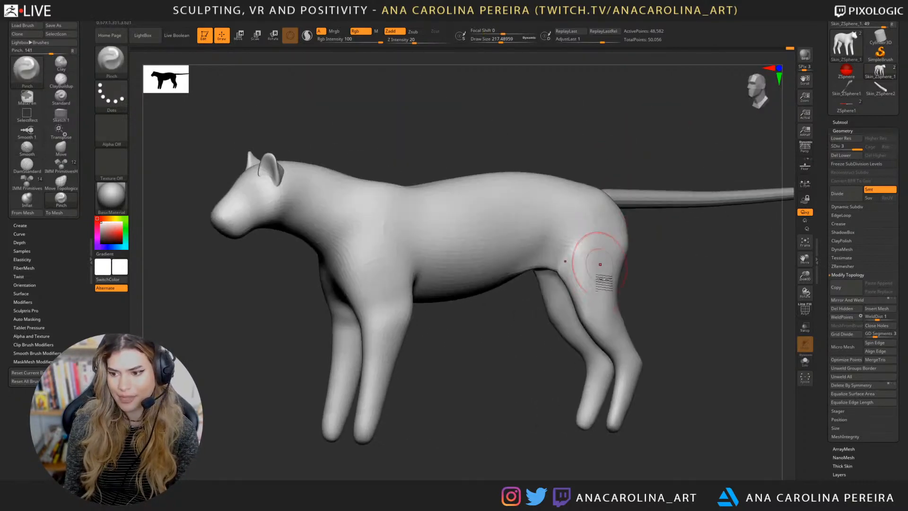
mouse_move(585, 341)
left_mouse_down()
mouse_move(600, 375)
mouse_move(533, 388)
left_mouse_up()
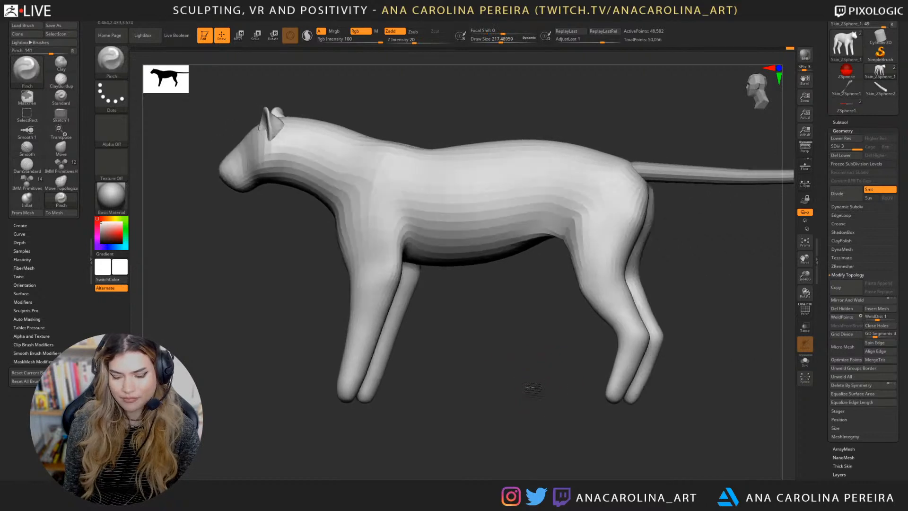
Step: Build up muscle volume on the hips and thighs with the ClayBuildup brush at draw size about 299
key("b")
key("c")
key("b")
left_click_drag(709, 245, 738, 266)
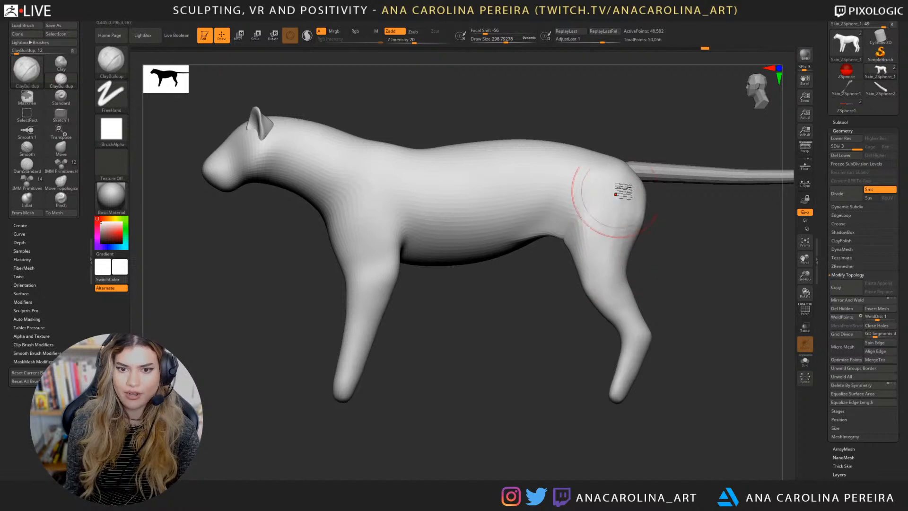
mouse_move(650, 243)
left_mouse_down()
mouse_move(648, 192)
mouse_move(615, 252)
left_mouse_up()
left_click_drag(737, 272, 662, 264)
left_click_drag(590, 253, 565, 251)
left_click_drag(634, 201, 658, 251)
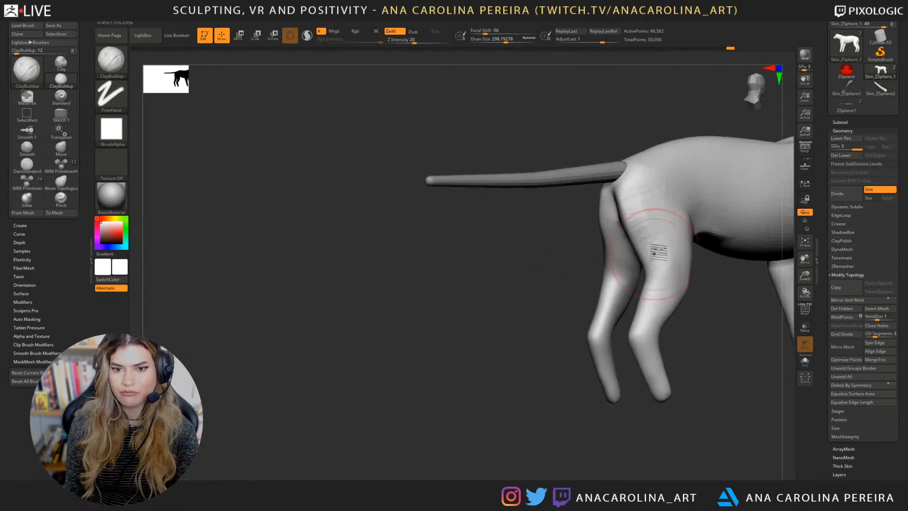
left_click_drag(655, 216, 674, 253)
left_click_drag(726, 327, 550, 345)
Step: Add smaller muscle forms on the hindquarters with the ClayBuildup brush at draw size about 228, smoothing the hind leg
key("space")
left_click_drag(575, 233, 572, 233)
mouse_move(587, 264)
left_mouse_down()
mouse_move(564, 259)
mouse_move(564, 287)
mouse_move(562, 279)
left_mouse_up()
key("space")
mouse_move(572, 229)
left_mouse_down()
mouse_move(578, 233)
mouse_move(554, 267)
mouse_move(565, 291)
mouse_move(547, 286)
left_mouse_up()
mouse_move(608, 335)
left_mouse_down("shift")
mouse_move(643, 348)
mouse_move(618, 325)
mouse_move(594, 404)
left_mouse_up("shift")
key("bracketright")
left_click_drag(561, 190, 572, 202)
key("space")
left_click(563, 199)
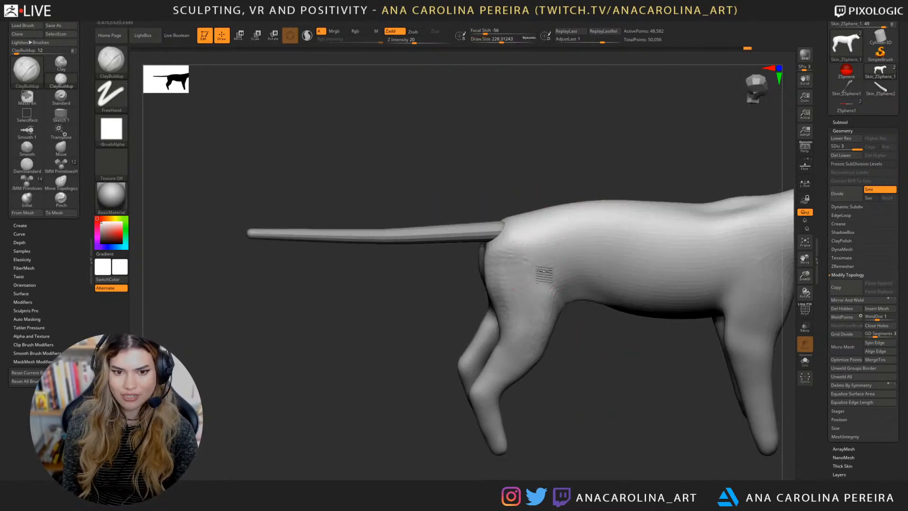
left_click_drag(563, 244, 578, 220)
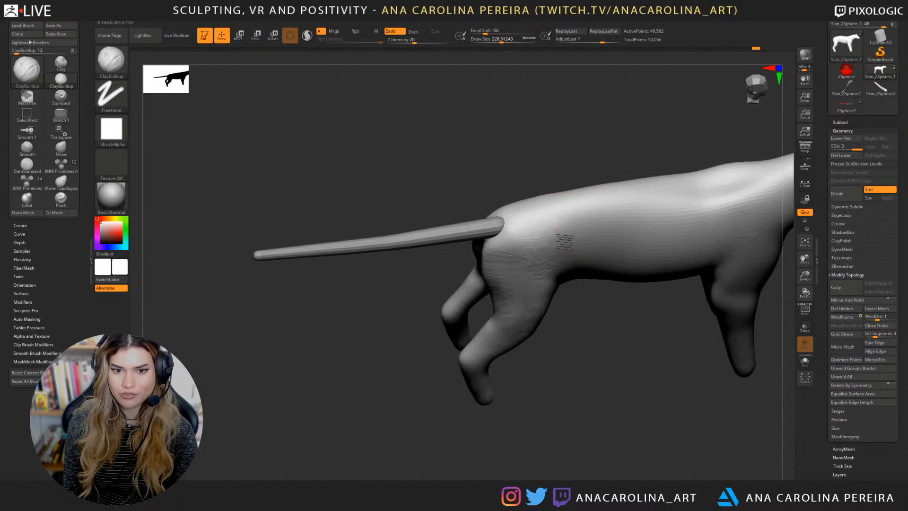
Step: Build up the rump and hips around the tail base with the ClayBuildup brush at draw size about 228, smoothing where needed
left_click_drag(538, 164, 528, 193)
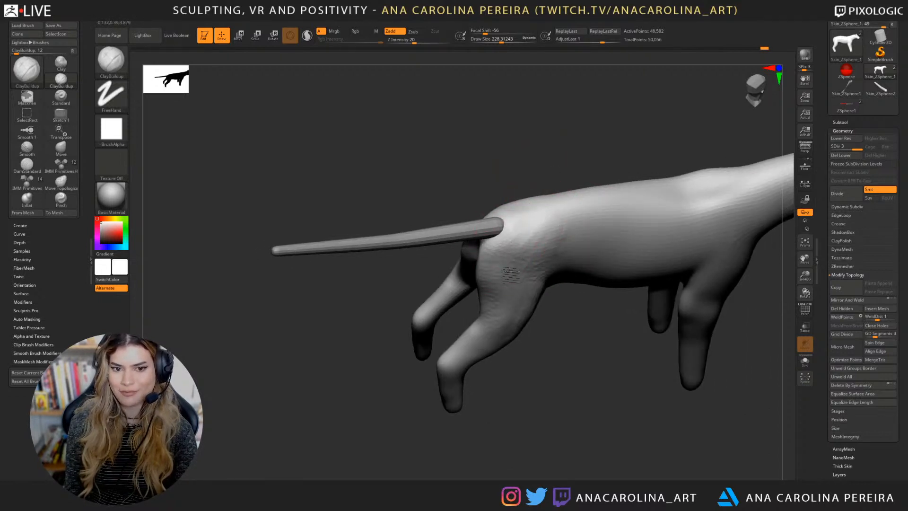
mouse_move(567, 190)
left_mouse_down()
mouse_move(558, 187)
mouse_move(577, 187)
left_mouse_up()
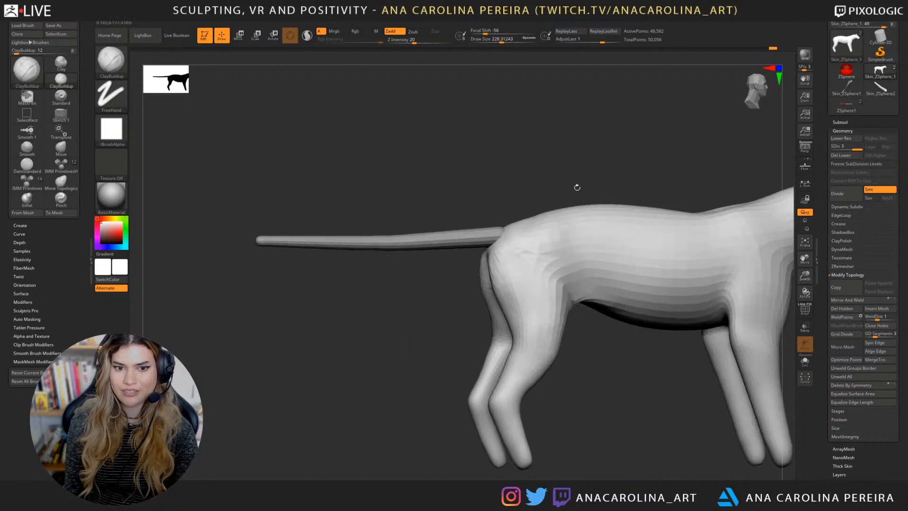
left_click_drag(525, 224, 511, 249, "shift")
mouse_move(539, 183)
left_mouse_down()
mouse_move(599, 186)
mouse_move(551, 205)
left_mouse_up()
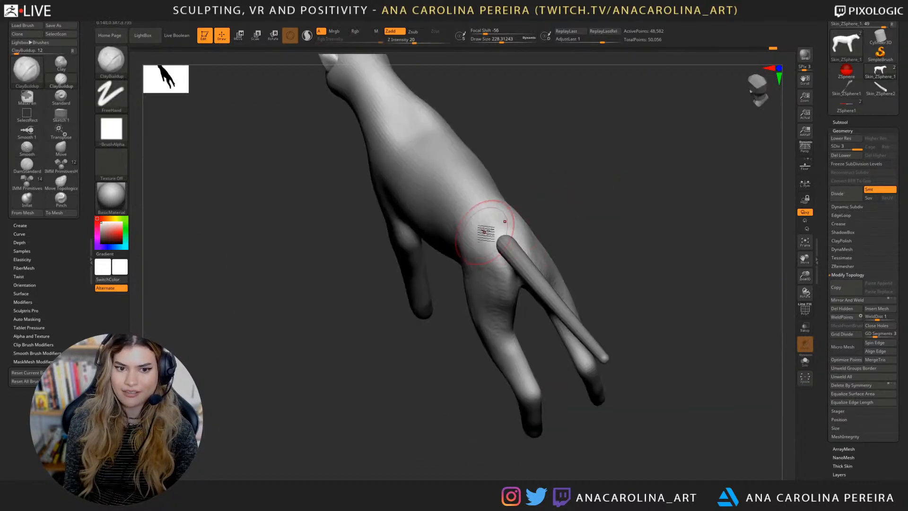
left_click_drag(484, 232, 507, 257)
mouse_move(549, 213)
left_mouse_down()
mouse_move(567, 204)
mouse_move(580, 179)
mouse_move(617, 179)
left_mouse_up()
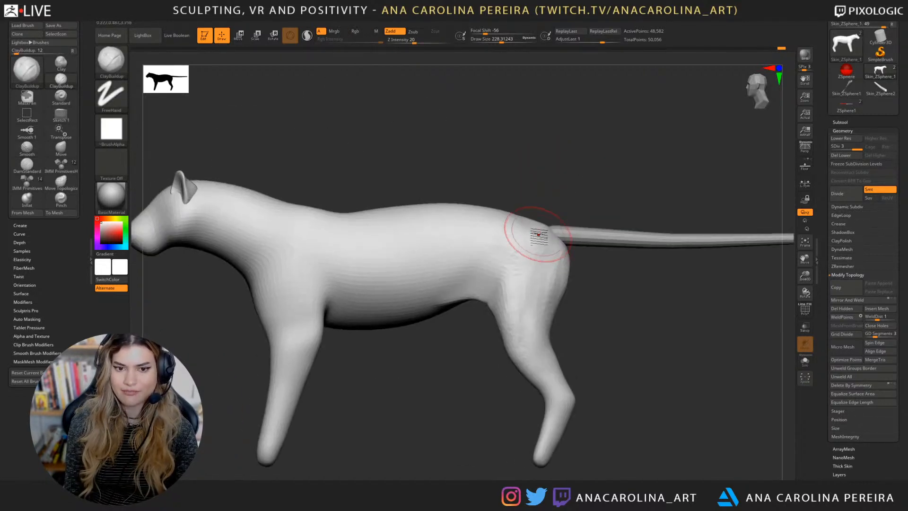
mouse_move(538, 235)
left_mouse_down()
mouse_move(547, 247)
mouse_move(537, 260)
mouse_move(545, 252)
left_mouse_up()
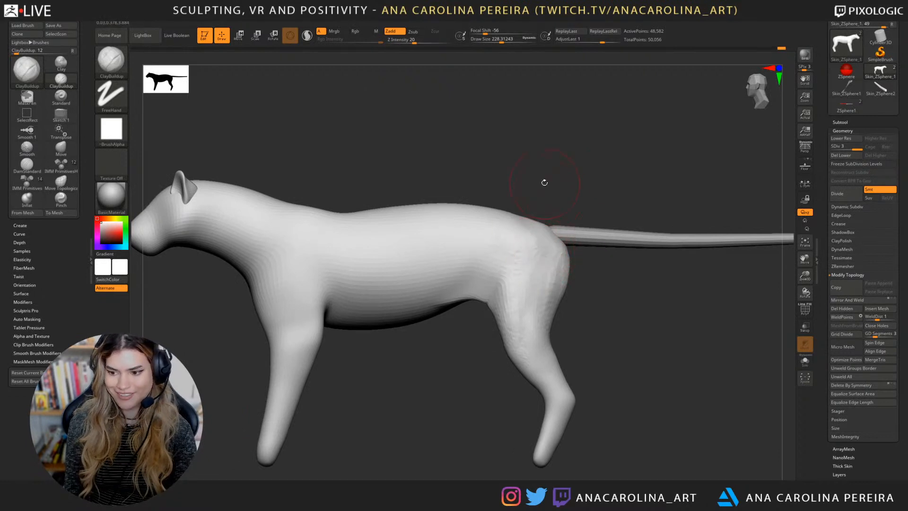
Step: Add form to the lower hind legs down to the hock with the ClayBuildup brush at draw size about 163
mouse_move(544, 182)
left_mouse_down()
mouse_move(574, 150)
mouse_move(567, 223)
mouse_move(644, 259)
mouse_move(644, 228)
left_mouse_up()
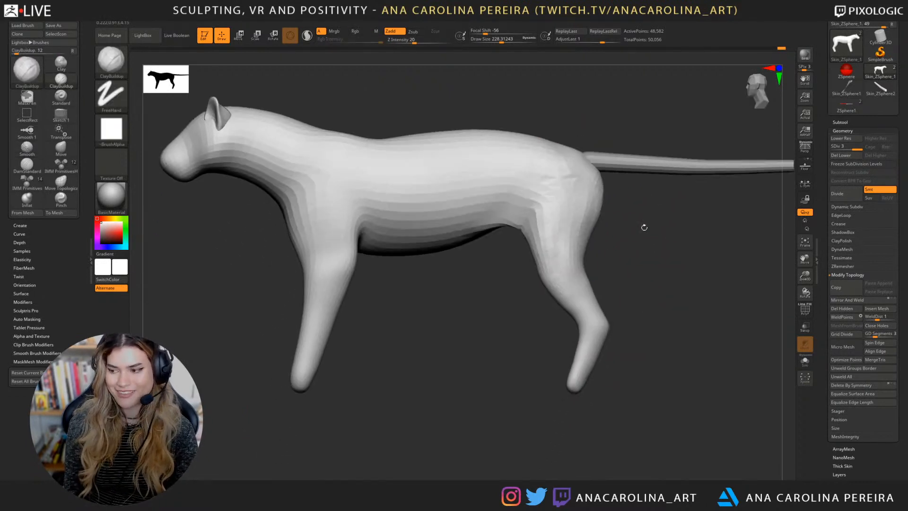
key("space")
left_click_drag(599, 278, 594, 283)
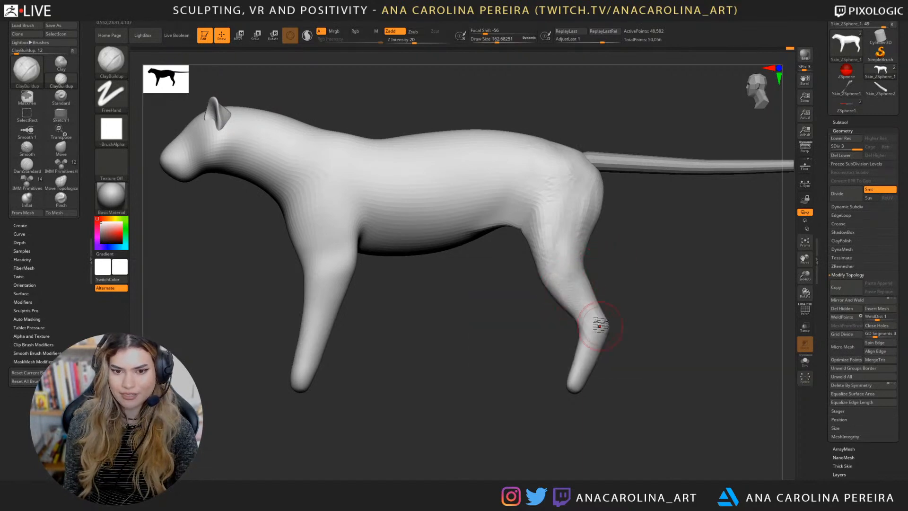
left_click_drag(627, 321, 596, 289)
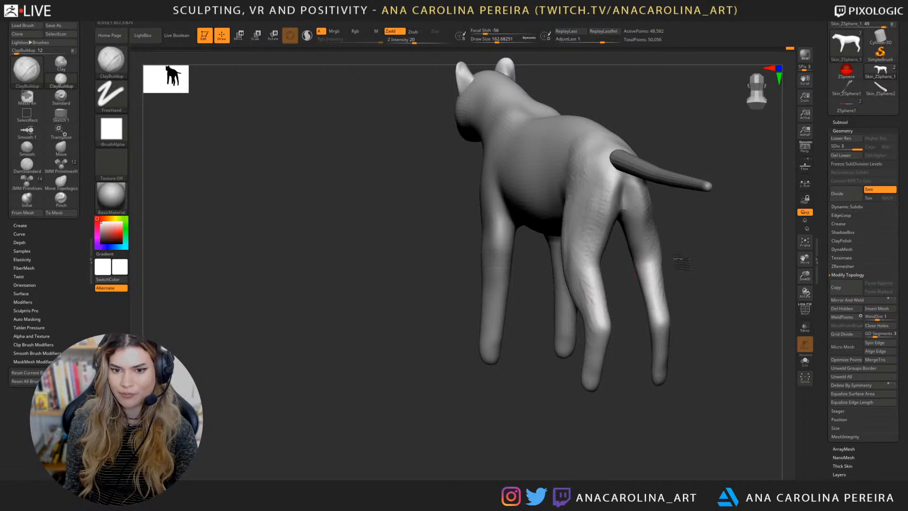
left_click_drag(681, 262, 616, 276)
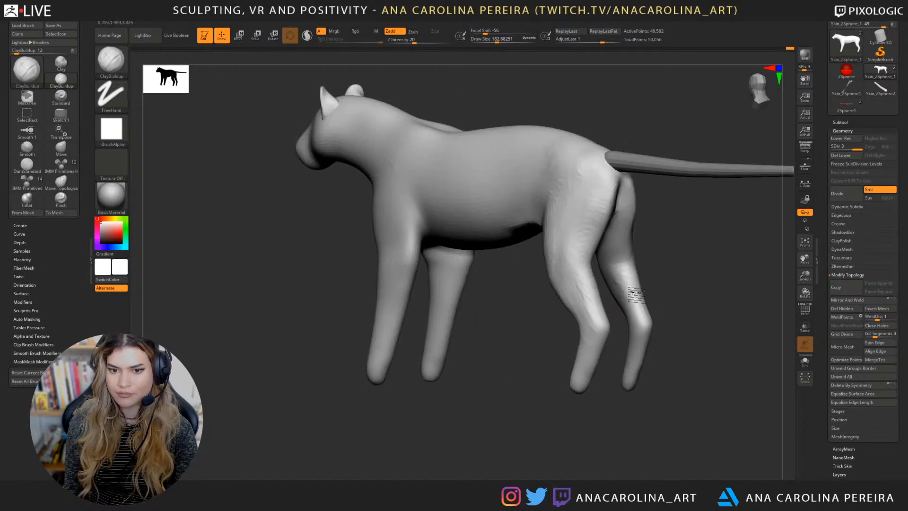
mouse_move(620, 306)
right_mouse_down()
mouse_move(671, 297)
mouse_move(653, 286)
mouse_move(626, 307)
right_mouse_up()
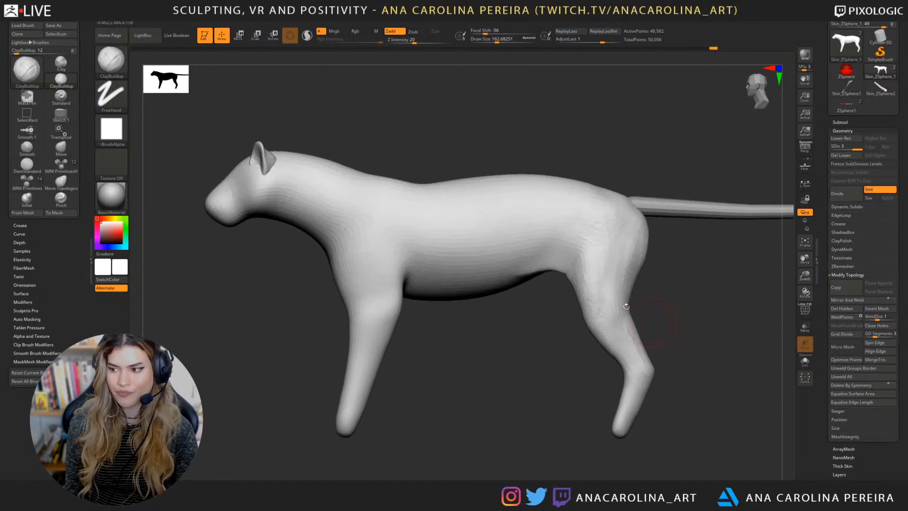
Step: Build up the flank and belly in front of the hind leg with the ClayBuildup brush at draw sizes about 187 and 257
key("space")
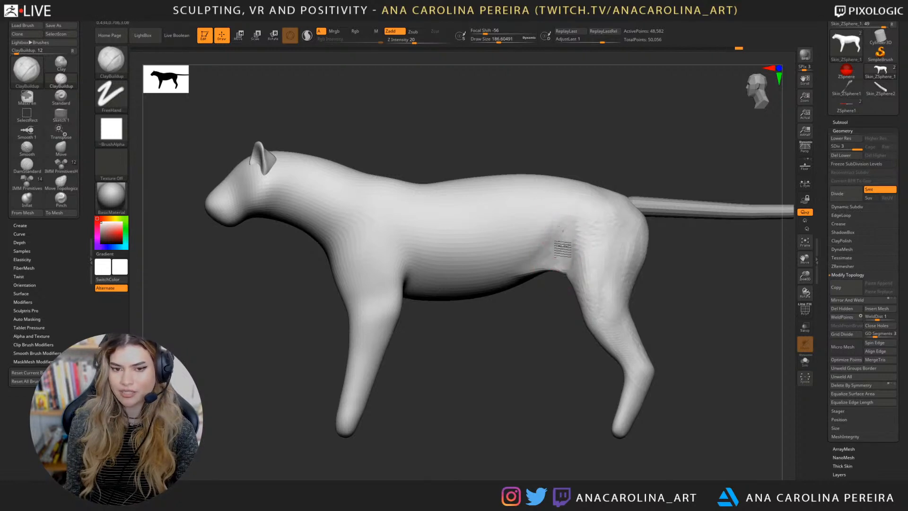
key("s")
left_click_drag(518, 256, 524, 256)
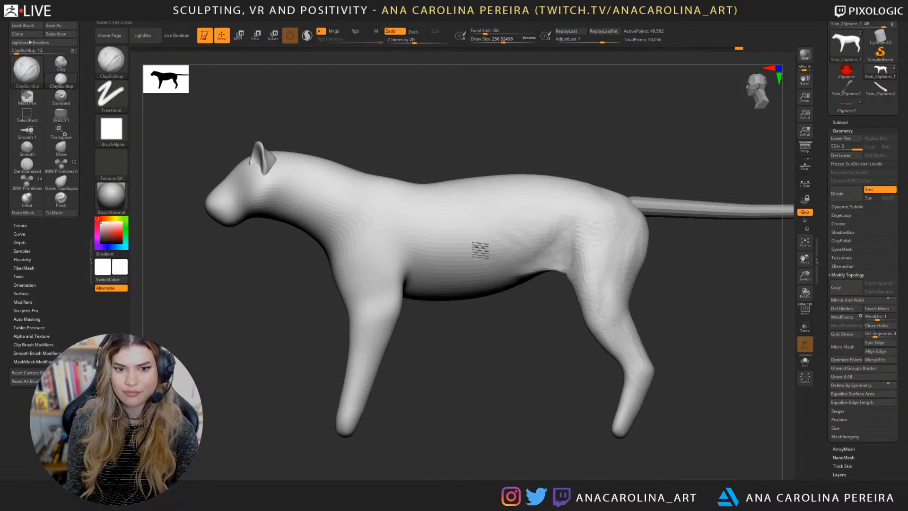
mouse_move(453, 240)
left_mouse_down()
mouse_move(501, 269)
mouse_move(425, 267)
left_mouse_up()
left_click_drag(494, 278, 522, 243)
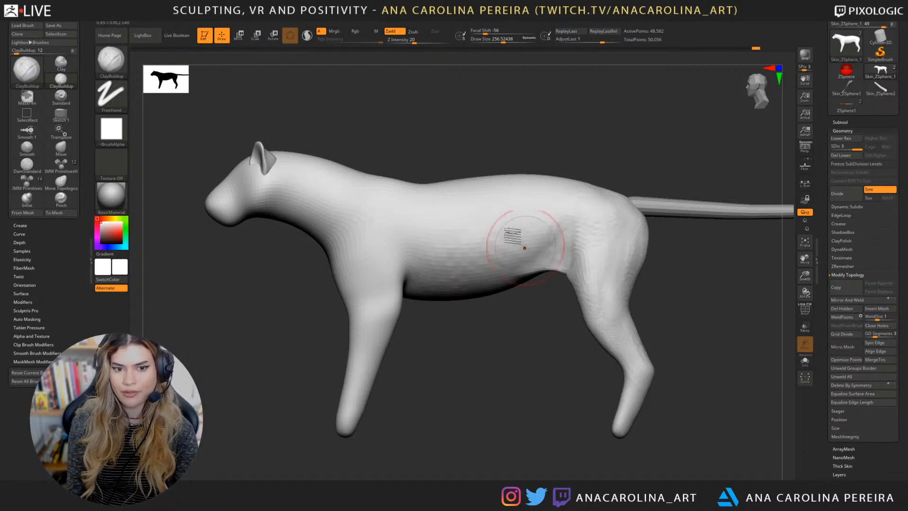
left_click_drag(561, 138, 561, 184)
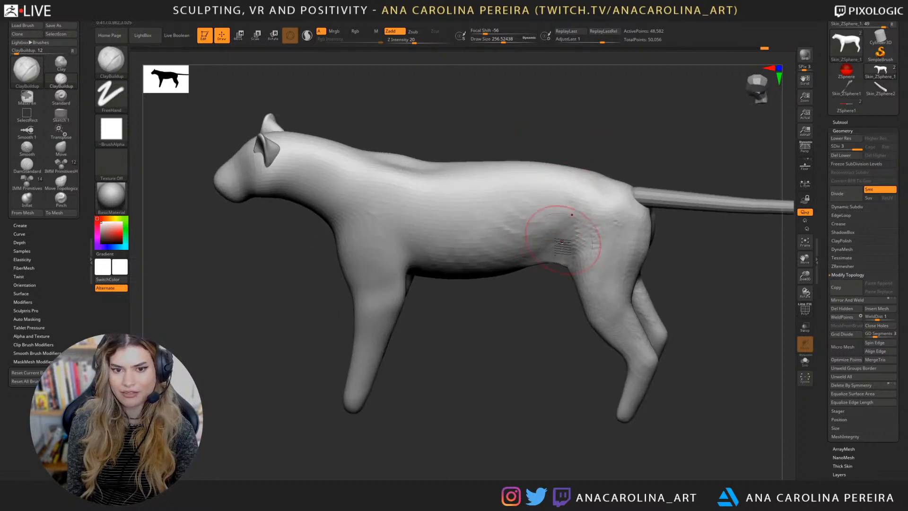
mouse_move(551, 239)
left_mouse_down()
mouse_move(575, 231)
mouse_move(538, 244)
left_mouse_up()
left_click_drag(546, 326, 544, 286)
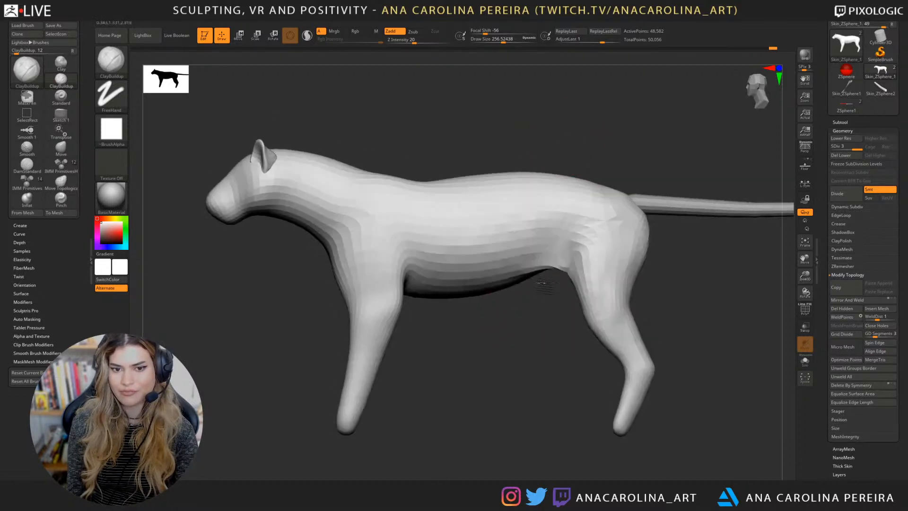
left_click_drag(556, 242, 554, 265)
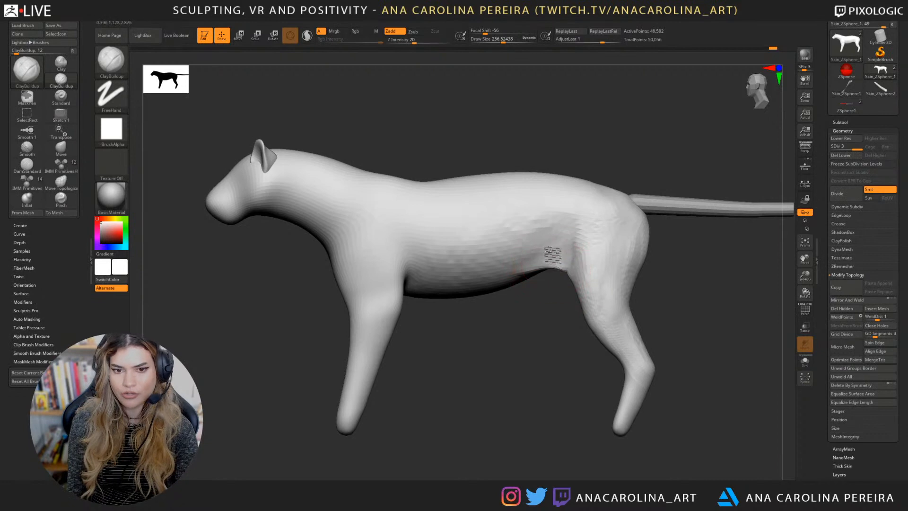
Step: Build up muscle volume on the shoulder and upper foreleg with the ClayBuildup brush at draw size about 257
mouse_move(541, 340)
left_mouse_down()
mouse_move(531, 411)
mouse_move(569, 419)
left_mouse_up()
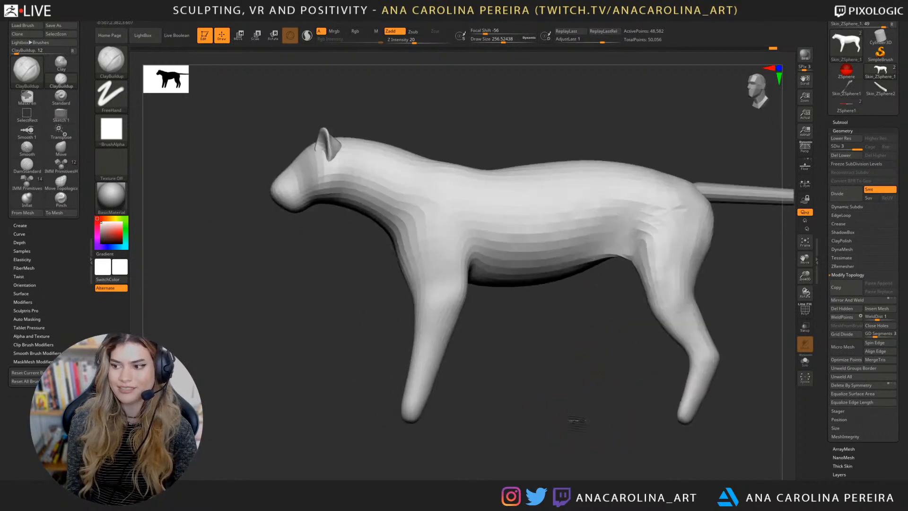
mouse_move(431, 213)
left_mouse_down()
mouse_move(399, 227)
mouse_move(413, 236)
left_mouse_up()
left_click_drag(458, 156, 441, 157)
mouse_move(450, 213)
left_mouse_down()
mouse_move(440, 208)
mouse_move(416, 255)
mouse_move(452, 231)
mouse_move(454, 296)
mouse_move(445, 211)
left_mouse_up()
left_click_drag(449, 155, 465, 155)
mouse_move(448, 203)
left_mouse_down()
mouse_move(455, 253)
mouse_move(405, 237)
left_mouse_up()
mouse_move(472, 331)
left_mouse_down()
mouse_move(583, 345)
mouse_move(622, 360)
left_mouse_up()
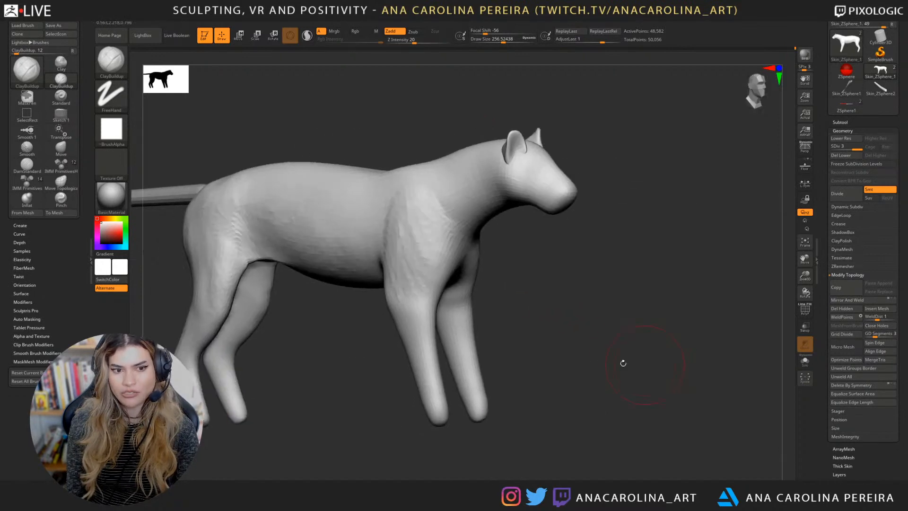
mouse_move(430, 278)
left_mouse_down()
mouse_move(392, 262)
mouse_move(433, 275)
mouse_move(446, 256)
left_mouse_up()
Step: Add shoulder blade volume across the withers and upper back with the ClayBuildup brush
mouse_move(418, 116)
left_mouse_down()
mouse_move(410, 172)
mouse_move(426, 194)
mouse_move(395, 149)
mouse_move(418, 203)
left_mouse_up()
left_click_drag(469, 127, 487, 174, "alt")
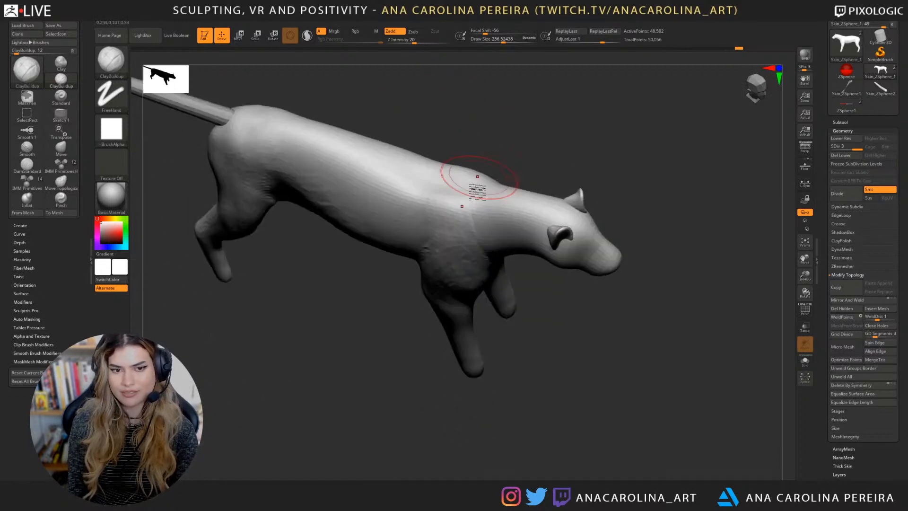
left_click_drag(473, 212, 440, 203)
mouse_move(441, 142)
left_mouse_down()
mouse_move(435, 138)
mouse_move(472, 156)
mouse_move(501, 151)
mouse_move(572, 234)
mouse_move(540, 219)
left_mouse_up()
mouse_move(588, 239)
left_mouse_down()
mouse_move(638, 158)
mouse_move(507, 168)
mouse_move(527, 188)
mouse_move(522, 119)
mouse_move(504, 300)
mouse_move(478, 265)
left_mouse_up()
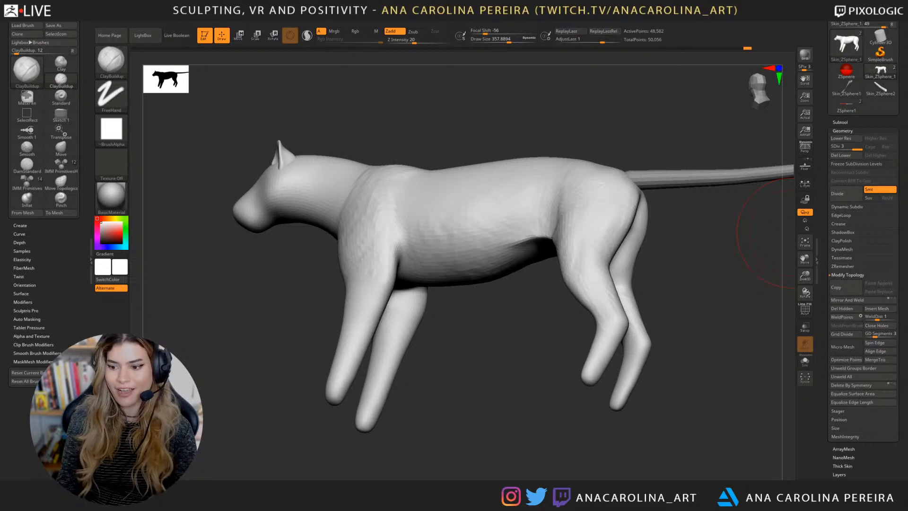
left_click_drag(799, 309, 788, 308)
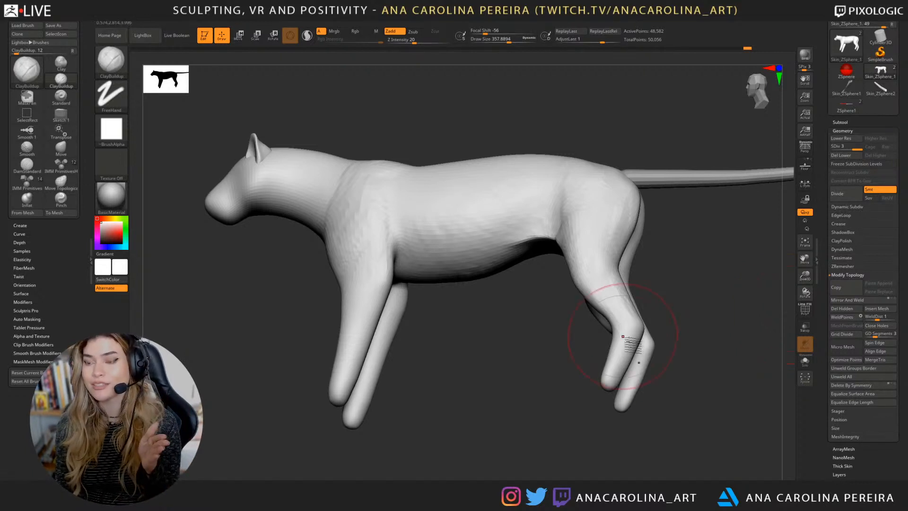
left_click_drag(649, 405, 667, 427)
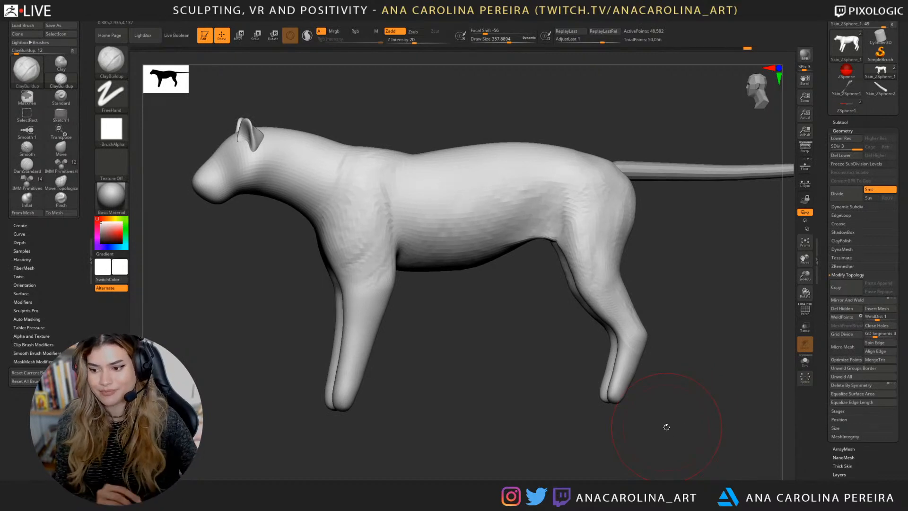
left_click_drag(523, 381, 594, 431)
left_click_drag(501, 360, 439, 385)
Step: Shape the elbow at the back of the foreleg with the ClayBuildup brush at draw size about 136
key("space")
left_click(485, 339)
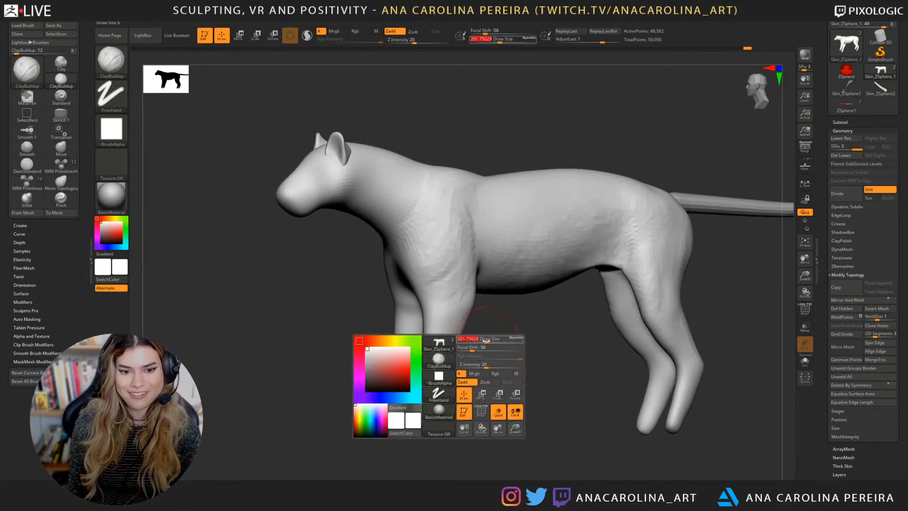
left_click_drag(489, 341, 417, 358, "shift")
key("space")
left_click_drag(461, 309, 458, 310)
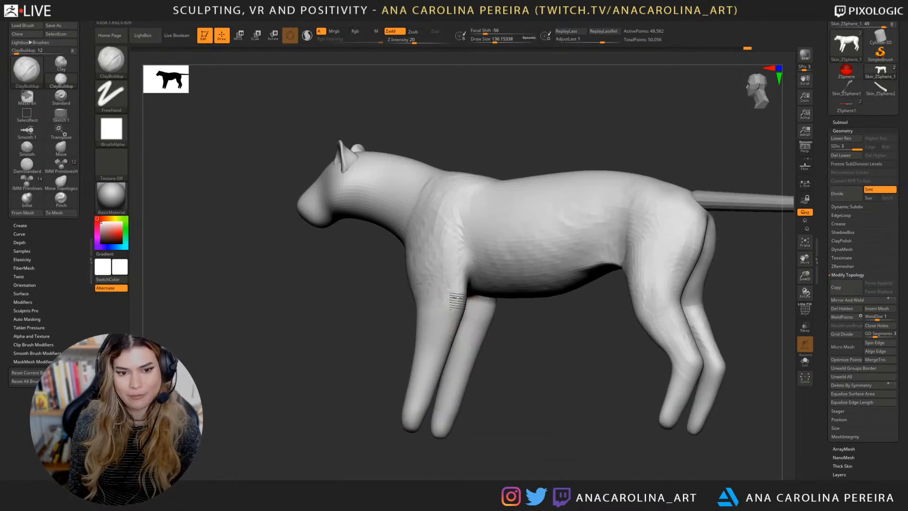
right_click_drag(467, 311, 521, 320)
left_click_drag(526, 308, 524, 334)
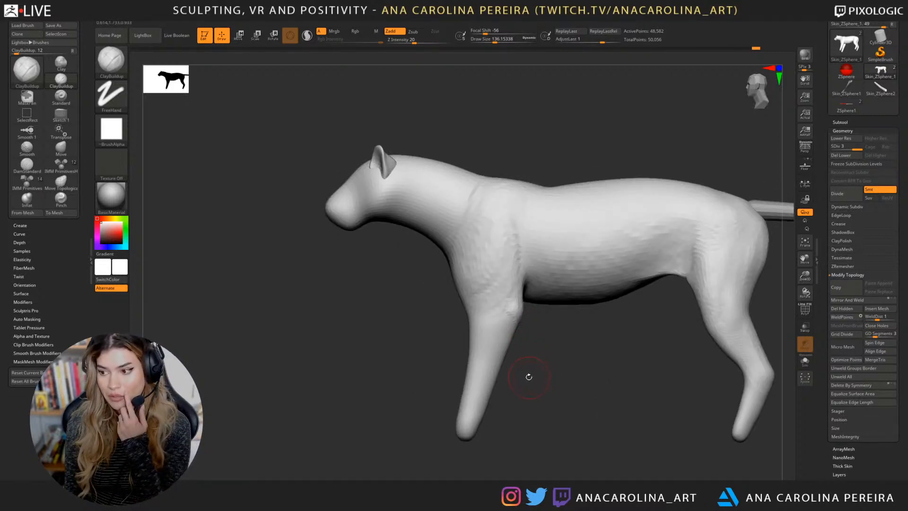
Step: Build up the neck muscles between the head and shoulders with the ClayBuildup brush at draw size about 268
left_click_drag(540, 398, 507, 278)
mouse_move(564, 383)
left_mouse_down("alt")
mouse_move(549, 375)
mouse_move(556, 369)
left_mouse_up("alt")
key("space")
left_click_drag(572, 207, 581, 205)
left_click_drag(566, 143, 558, 194, "alt")
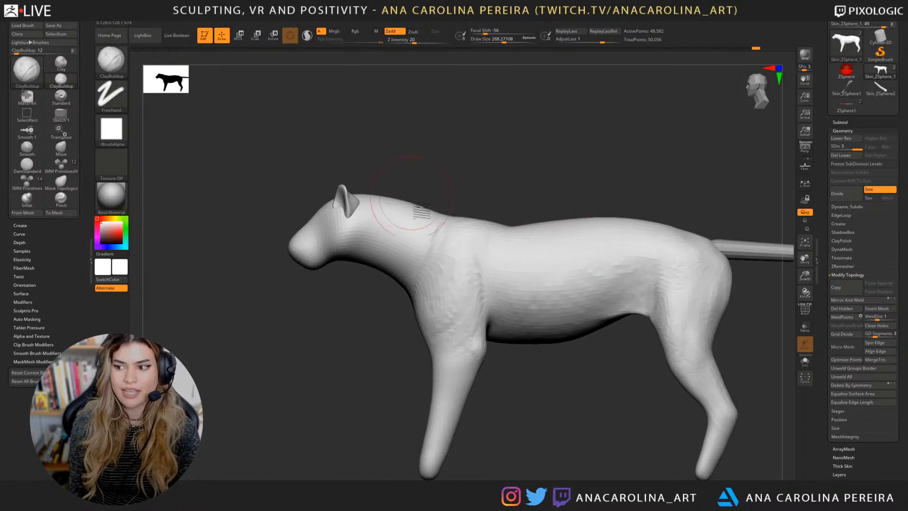
left_click_drag(447, 170, 431, 210)
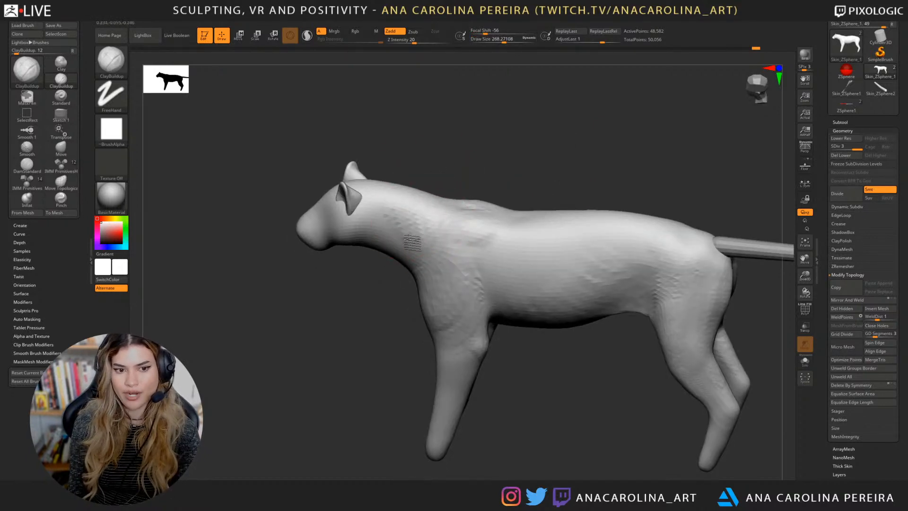
right_click_drag(415, 256, 426, 196)
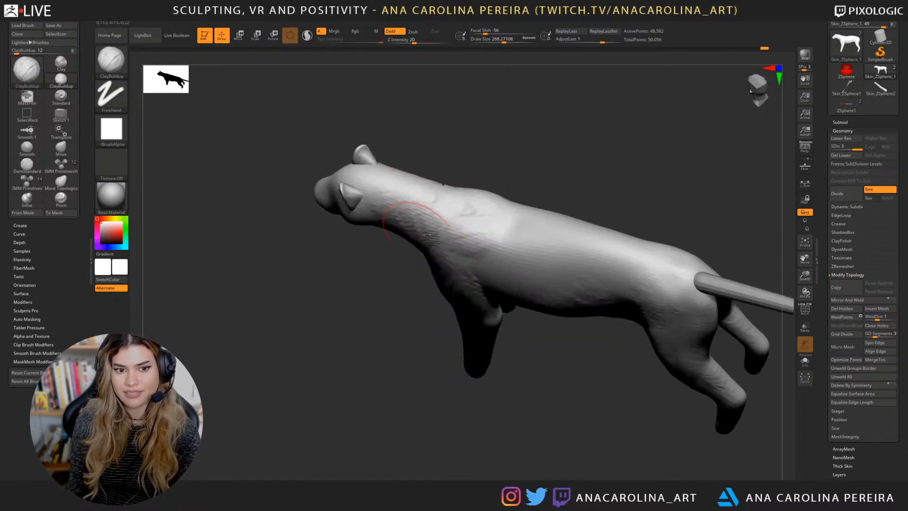
right_click_drag(428, 236, 419, 140, "shift")
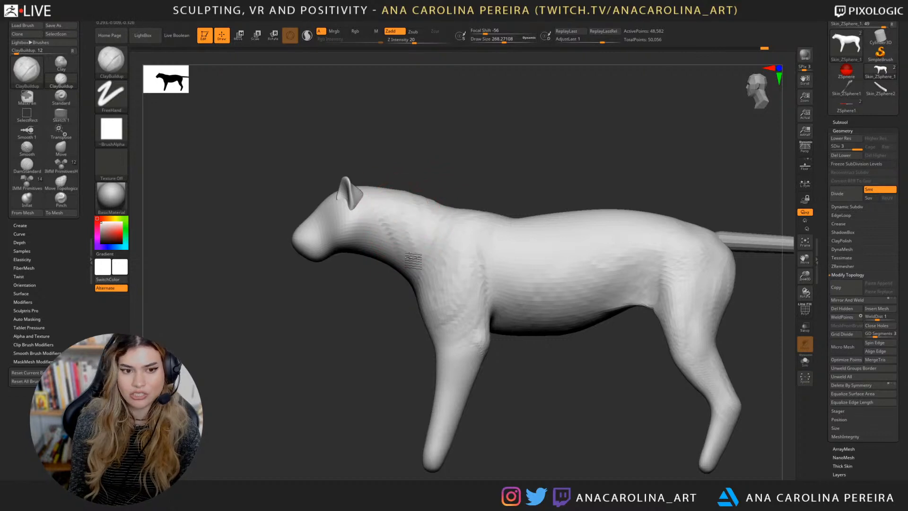
right_click_drag(429, 237, 413, 205)
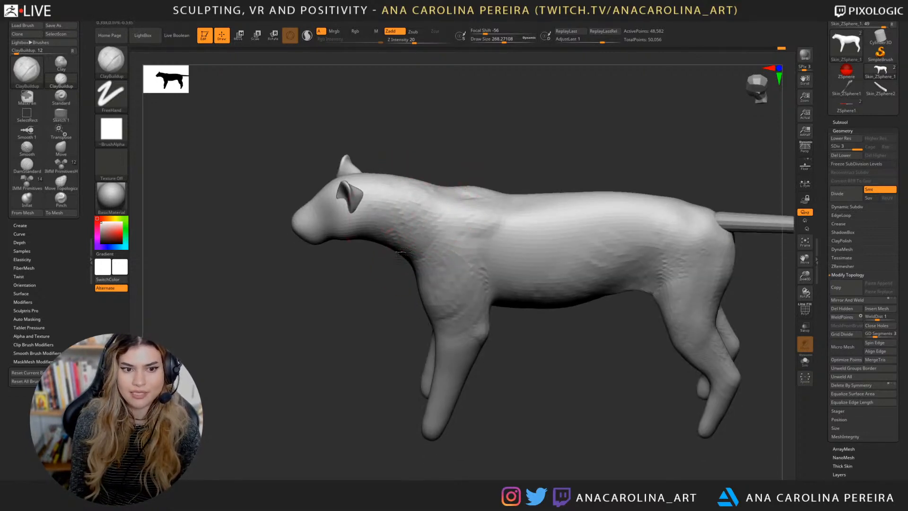
mouse_move(431, 239)
right_mouse_down()
mouse_move(505, 189)
mouse_move(468, 295)
mouse_move(592, 289)
mouse_move(577, 287)
mouse_move(576, 323)
right_mouse_up()
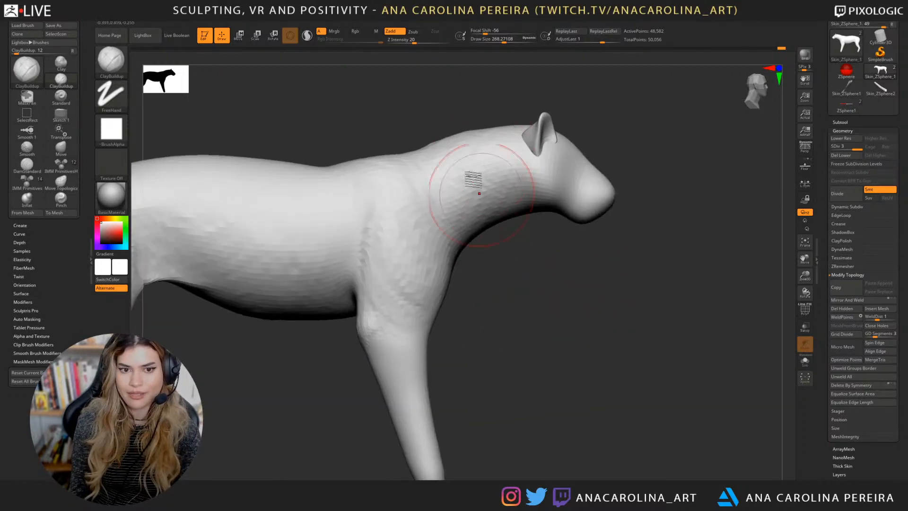
left_click_drag(490, 295, 571, 288)
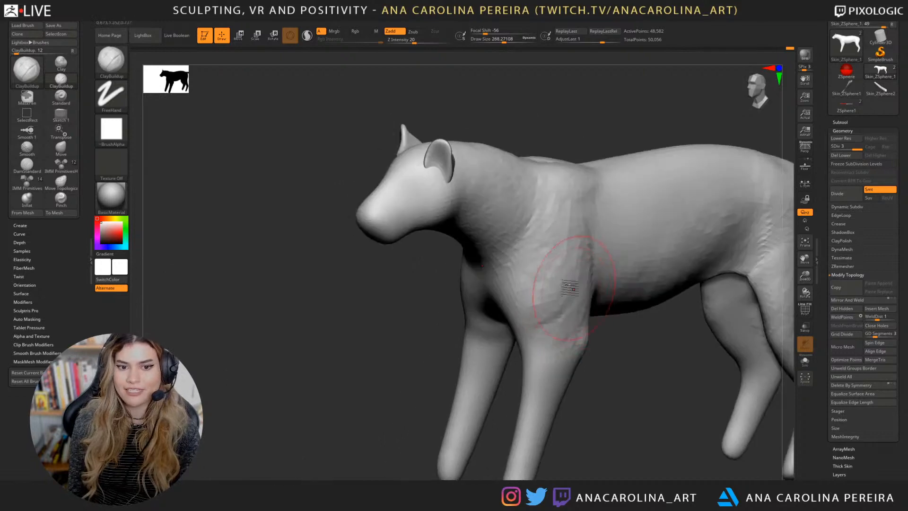
Step: Build up the chest muscles between the forelegs with the ClayBuildup brush at draw sizes about 158 and 228
left_click_drag(426, 333, 442, 340, "shift")
left_click_drag(673, 267, 664, 231, "alt")
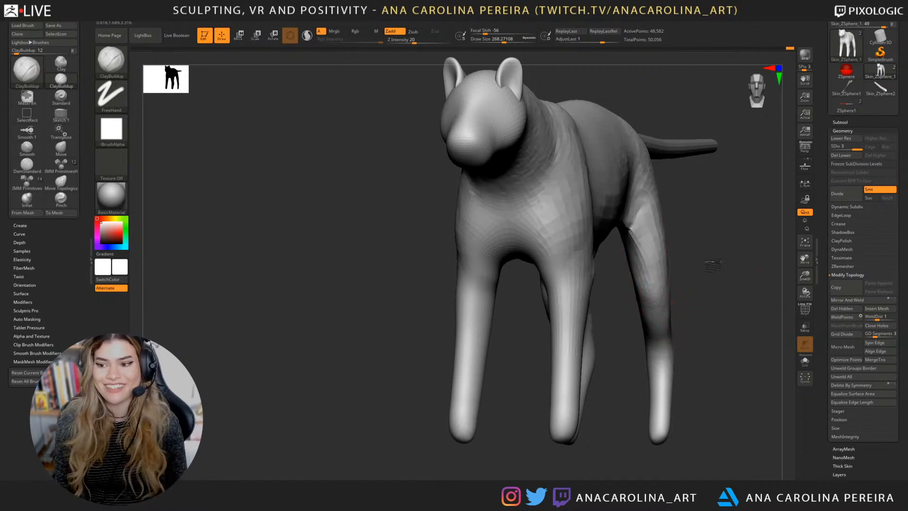
left_click_drag(721, 261, 703, 264)
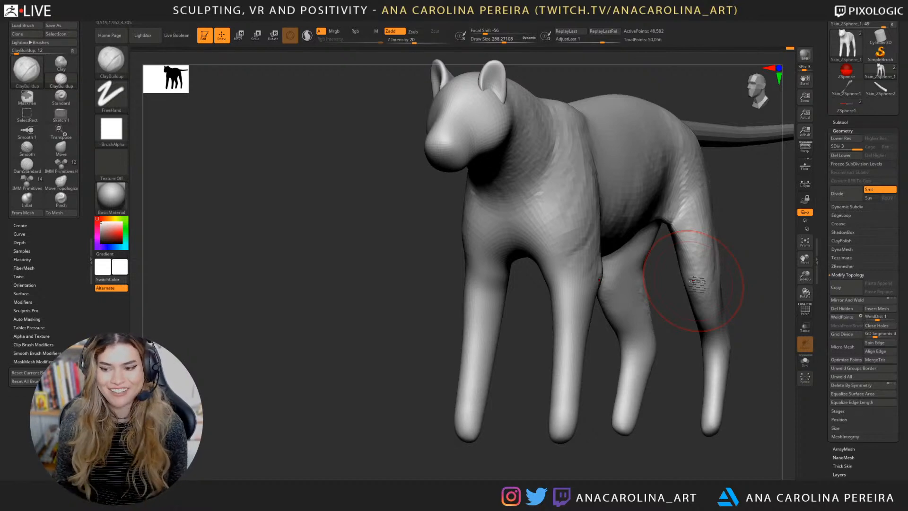
left_click_drag(593, 412, 615, 358)
left_click_drag(496, 242, 548, 249)
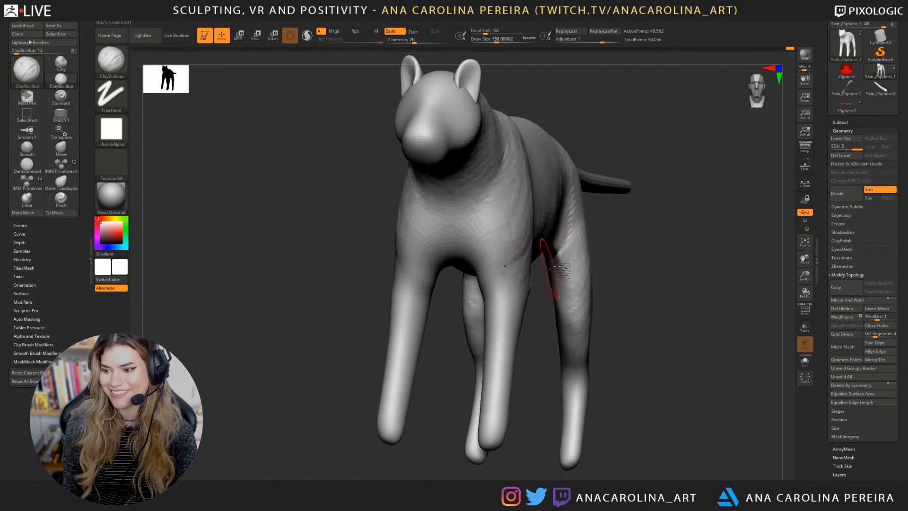
key("space")
left_click_drag(560, 296, 566, 296)
mouse_move(490, 238)
left_mouse_down()
mouse_move(497, 269)
mouse_move(477, 259)
left_mouse_up()
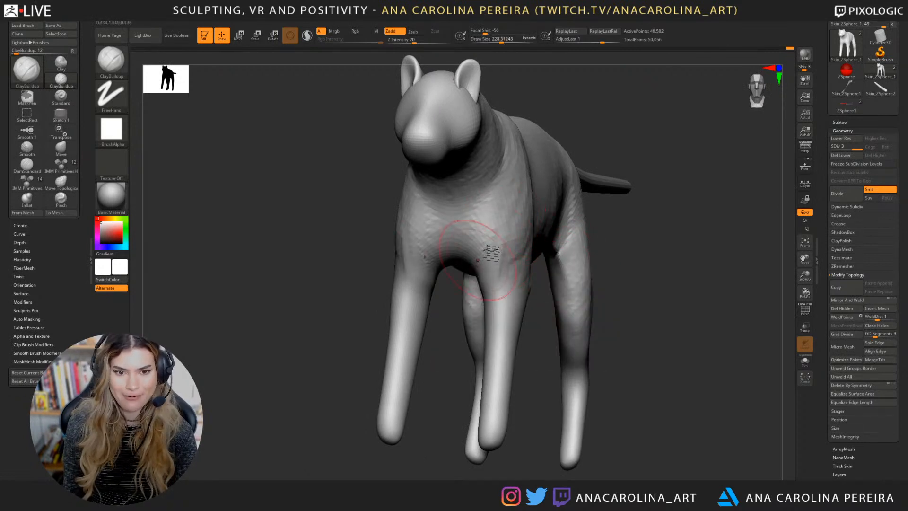
Step: Add smaller muscle forms where the forelegs meet the chest with the ClayBuildup brush at draw size about 177
mouse_move(622, 241)
left_mouse_down()
mouse_move(606, 223)
mouse_move(515, 241)
mouse_move(461, 222)
left_mouse_up()
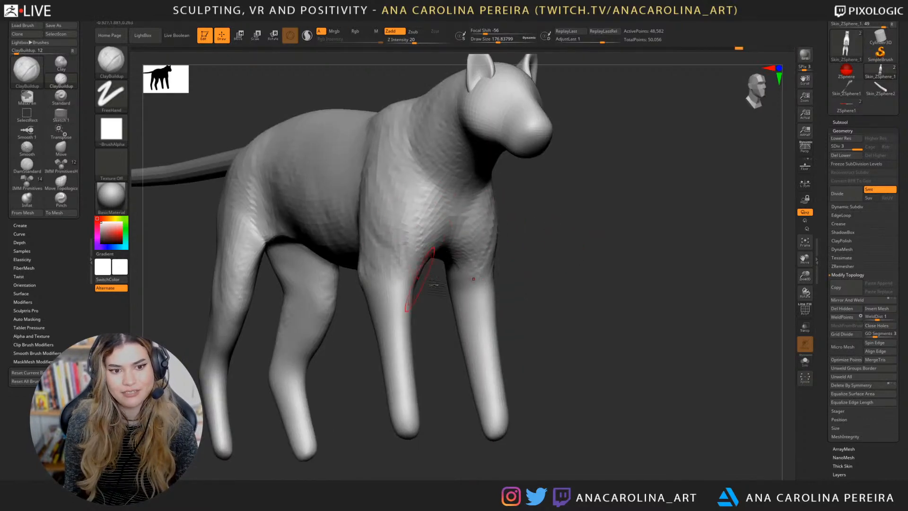
left_click_drag(407, 303, 538, 292)
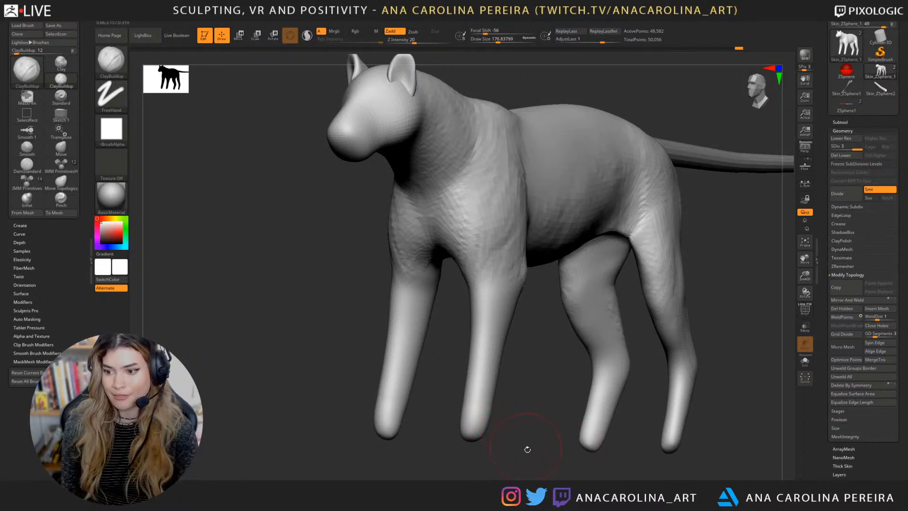
mouse_move(527, 427)
left_mouse_down("shift")
mouse_move(537, 430)
mouse_move(545, 460)
mouse_move(560, 458)
mouse_move(540, 460)
left_mouse_up("shift")
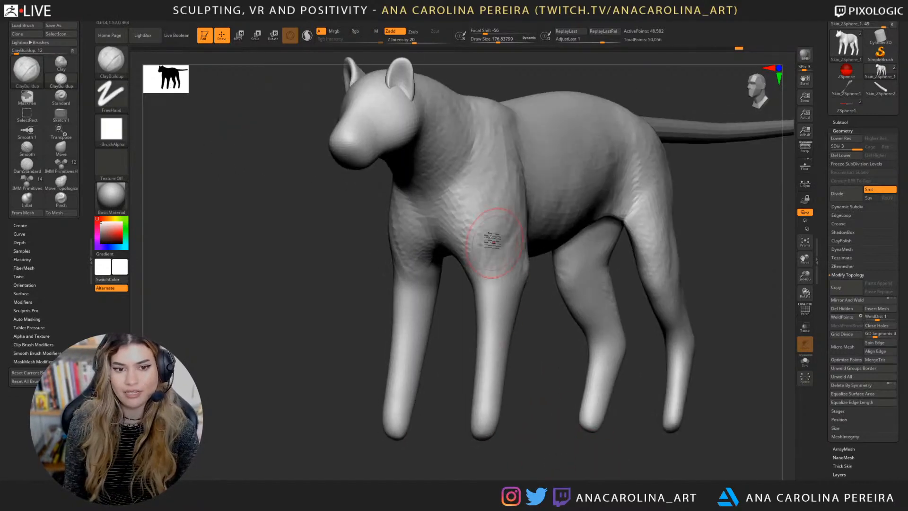
Step: Build up the shoulder blades and withers with the ClayBuildup brush, enlarging the draw size to about 202
left_click_drag(509, 93, 489, 156)
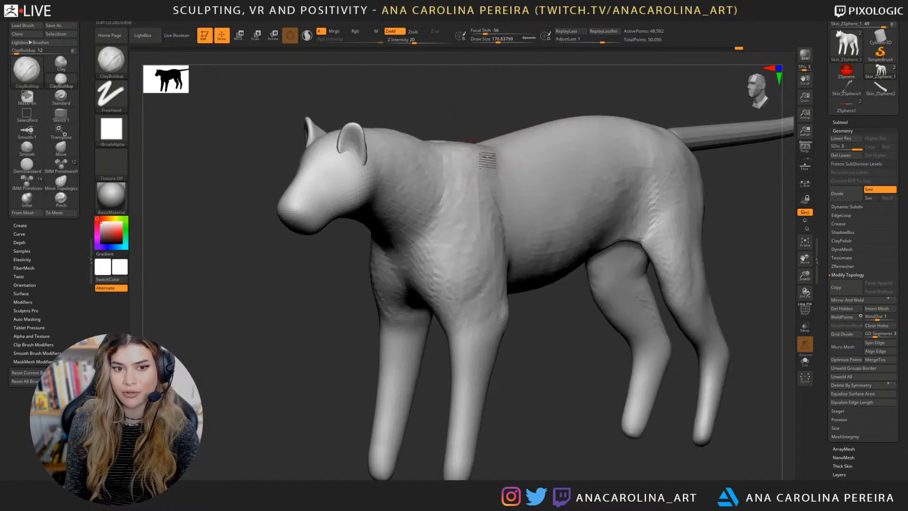
left_click_drag(518, 94, 494, 152)
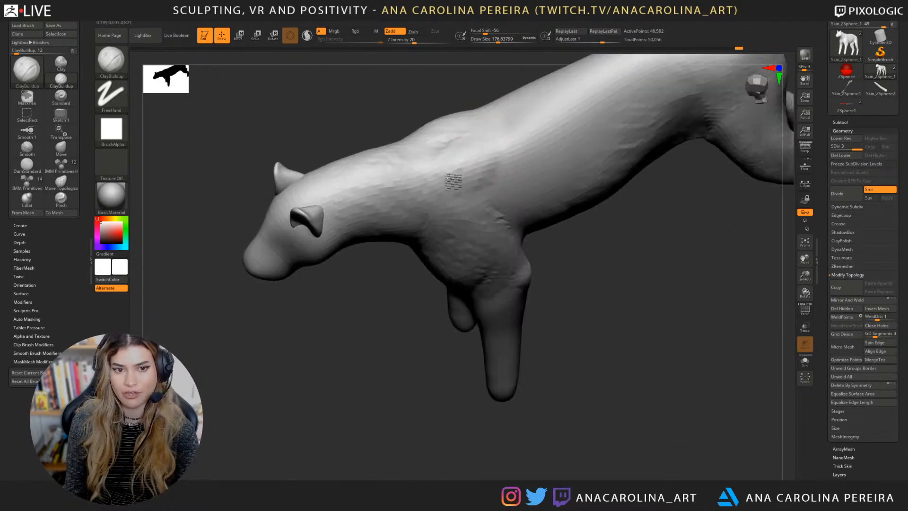
left_click_drag(491, 226, 585, 333)
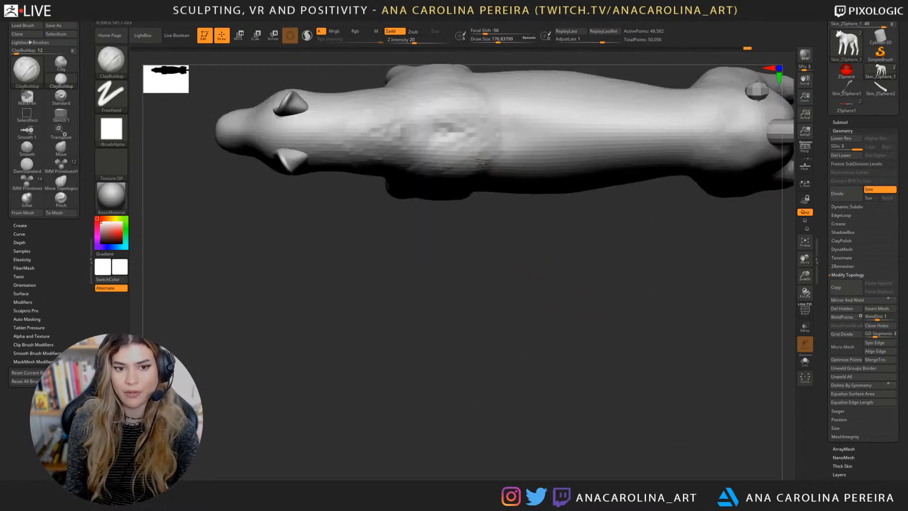
left_click_drag(531, 253, 527, 127)
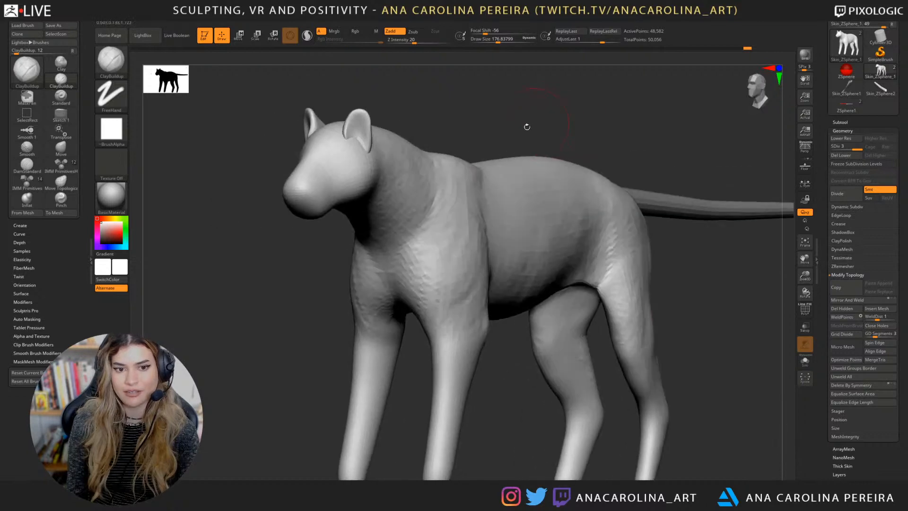
key("bracketright")
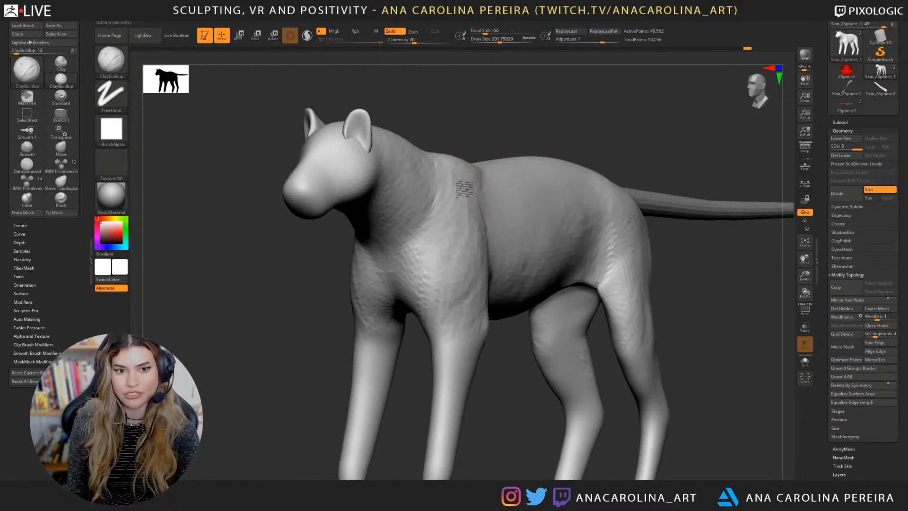
mouse_move(504, 150)
left_mouse_down()
mouse_move(488, 148)
mouse_move(498, 121)
left_mouse_up()
Step: Adjust the shoulder and back silhouette with the Move brush at a draw size of about 311
key("b")
key("m")
key("v")
key("space")
left_click_drag(451, 197, 472, 199)
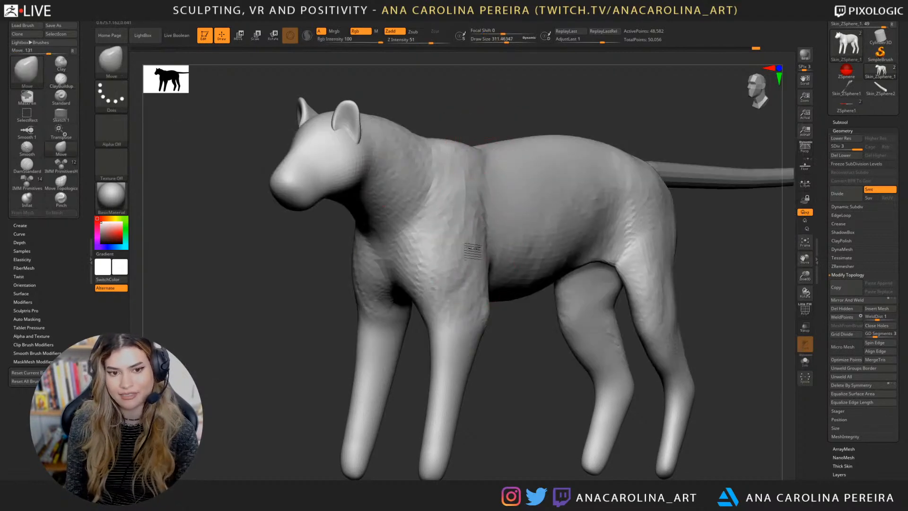
left_click_drag(515, 326, 642, 229)
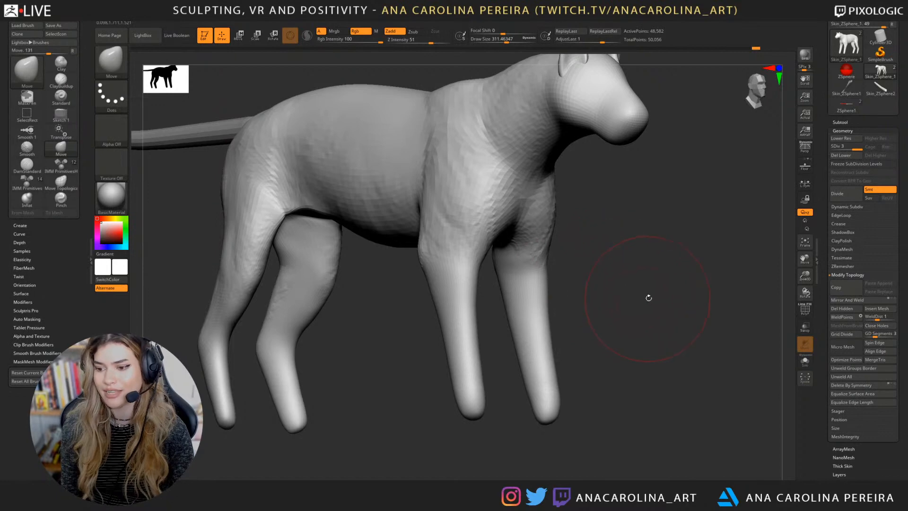
left_click_drag(648, 298, 677, 312)
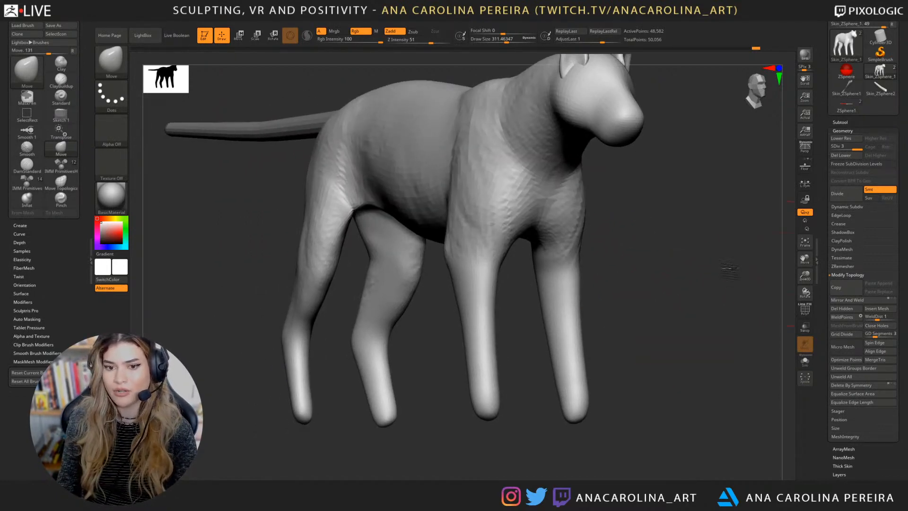
mouse_move(729, 268)
left_mouse_down()
mouse_move(700, 263)
mouse_move(658, 314)
left_mouse_up()
Step: Build up volume on the upper front legs with the ClayBuildup brush at a draw size of about 172
key("b")
key("c")
key("b")
mouse_move(663, 273)
left_mouse_down()
mouse_move(649, 270)
mouse_move(582, 319)
left_mouse_up()
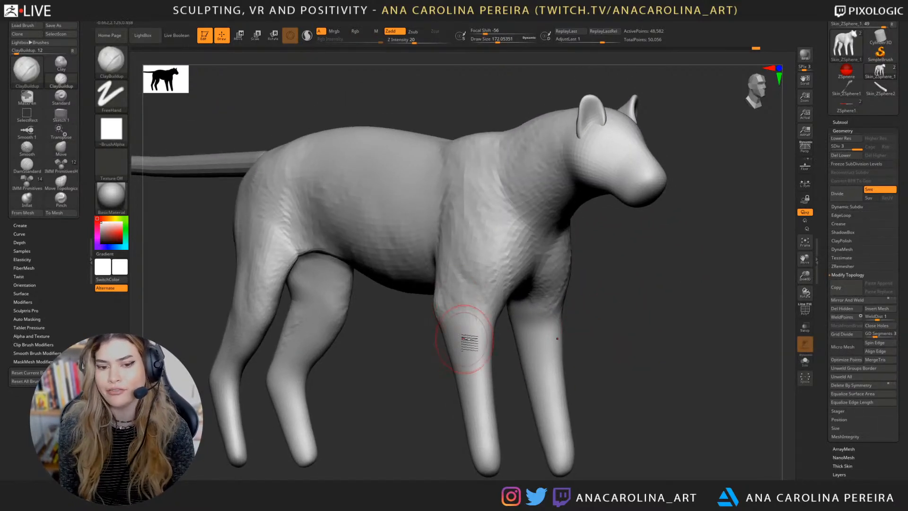
mouse_move(569, 329)
left_mouse_down()
mouse_move(587, 325)
mouse_move(530, 326)
left_mouse_up()
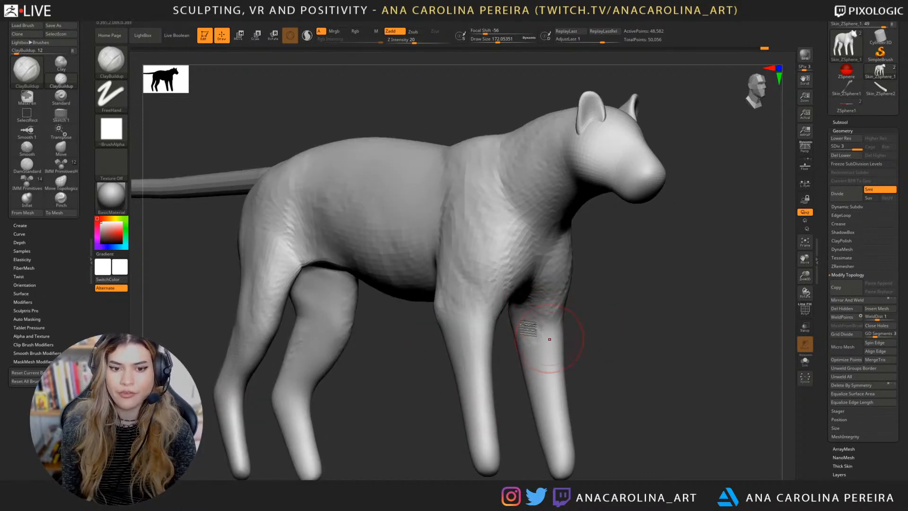
left_click_drag(541, 362, 565, 350)
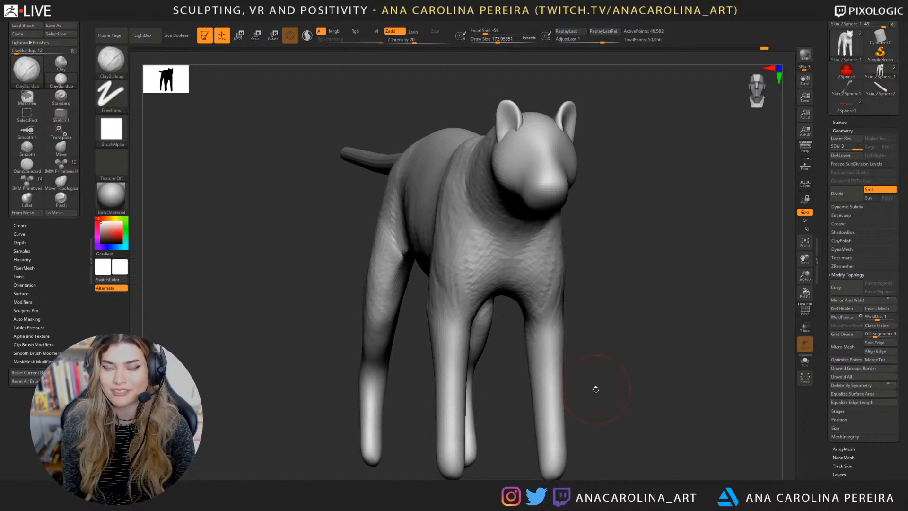
Step: Add clay to the front of the chest and the base of the neck with the ClayBuildup brush
left_click_drag(594, 387, 588, 376)
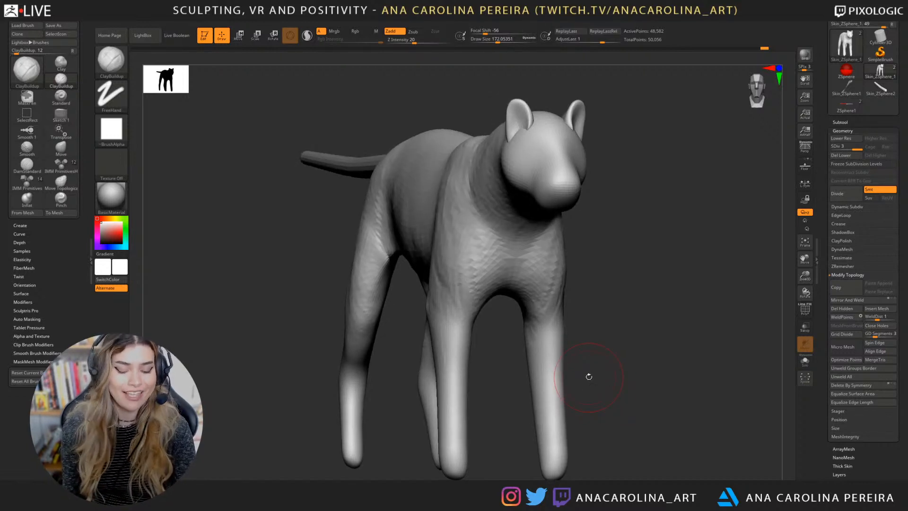
mouse_move(634, 366)
left_mouse_down()
mouse_move(645, 357)
mouse_move(606, 318)
mouse_move(591, 321)
mouse_move(581, 260)
left_mouse_up()
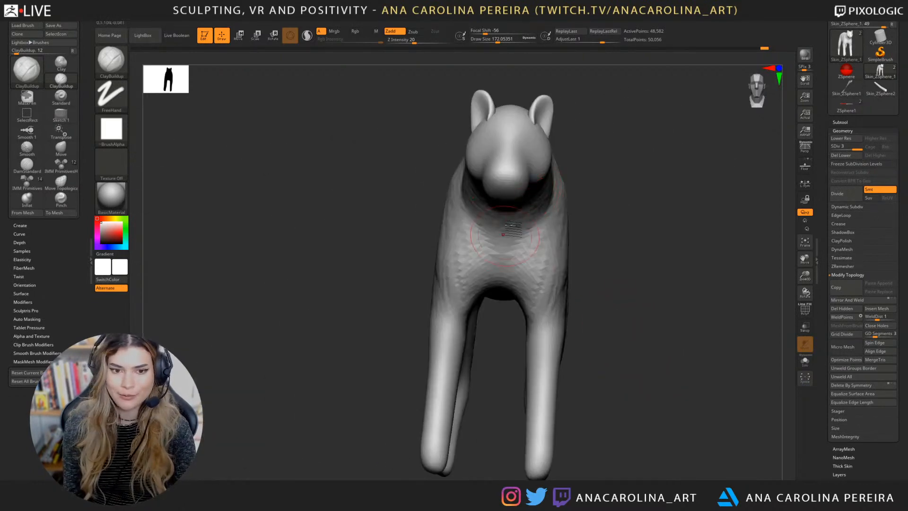
left_click_drag(502, 234, 515, 215)
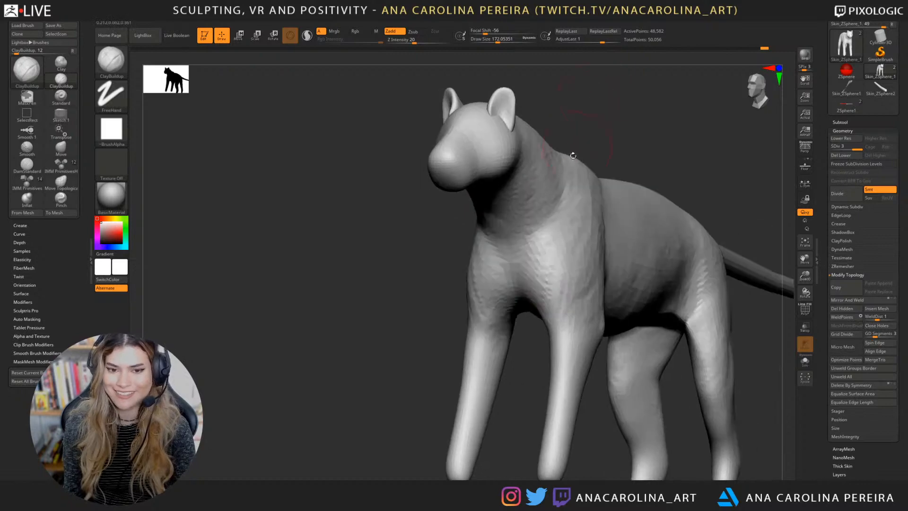
mouse_move(532, 232)
left_mouse_down()
mouse_move(602, 288)
mouse_move(534, 219)
left_mouse_up()
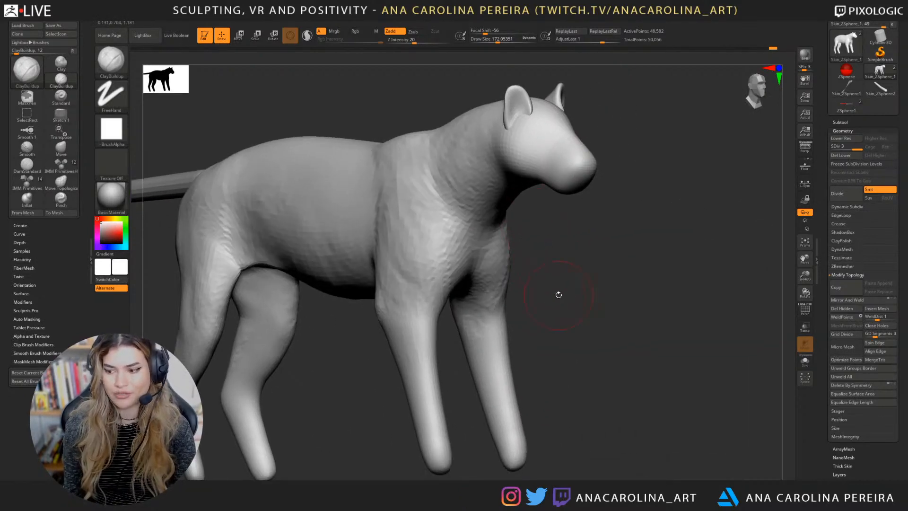
Step: Build up the transition from the shoulder blades into the back with ClayBuildup at a draw size of about 187
mouse_move(559, 295)
left_mouse_down()
mouse_move(609, 331)
mouse_move(545, 265)
mouse_move(575, 218)
left_mouse_up()
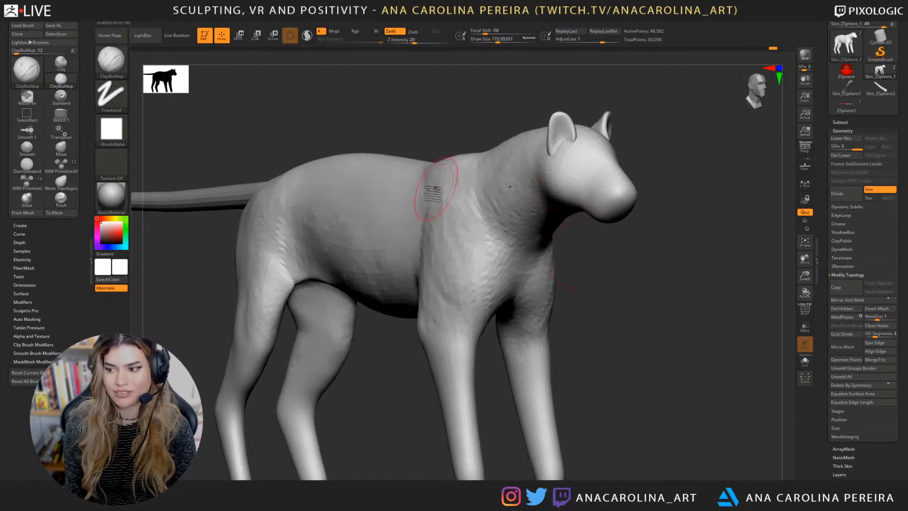
mouse_move(434, 187)
left_mouse_down()
mouse_move(443, 151)
mouse_move(435, 141)
mouse_move(435, 172)
left_mouse_up()
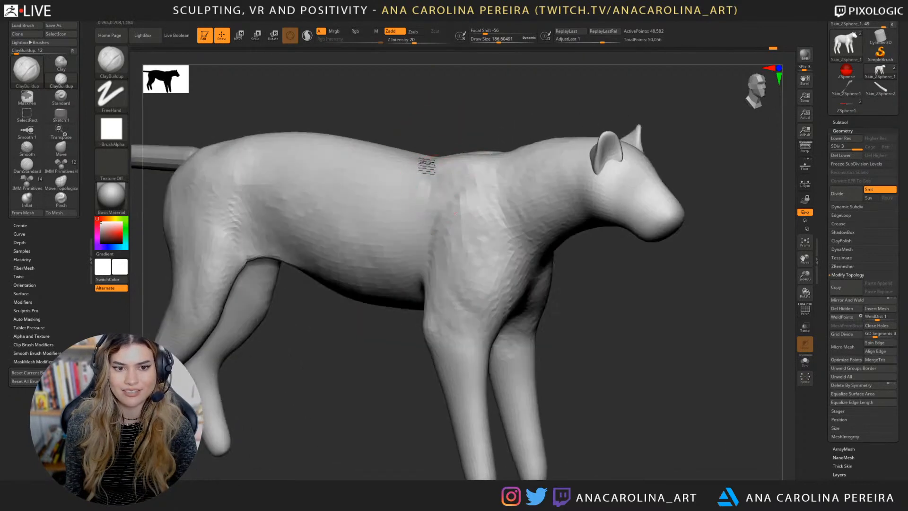
left_click_drag(492, 150, 462, 118)
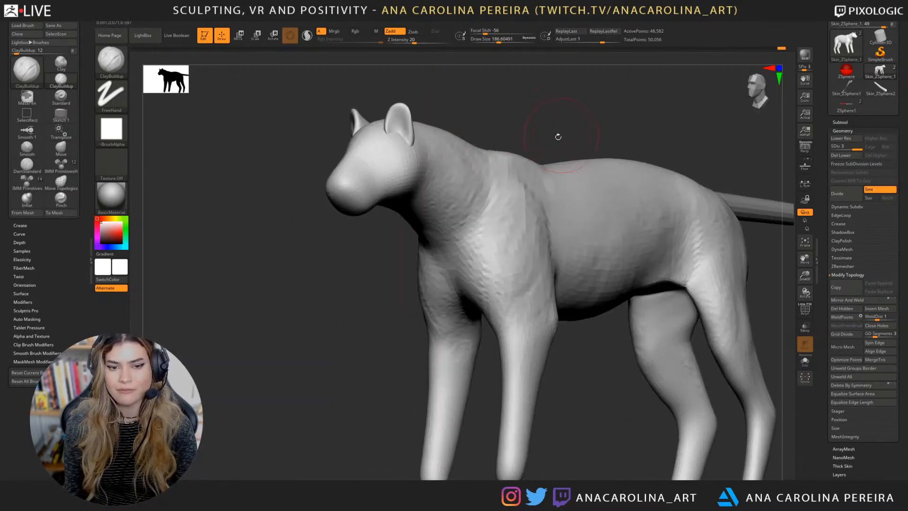
mouse_move(558, 192)
left_mouse_down()
mouse_move(557, 166)
mouse_move(587, 375)
mouse_move(595, 256)
mouse_move(608, 279)
mouse_move(653, 178)
mouse_move(610, 162)
left_mouse_up()
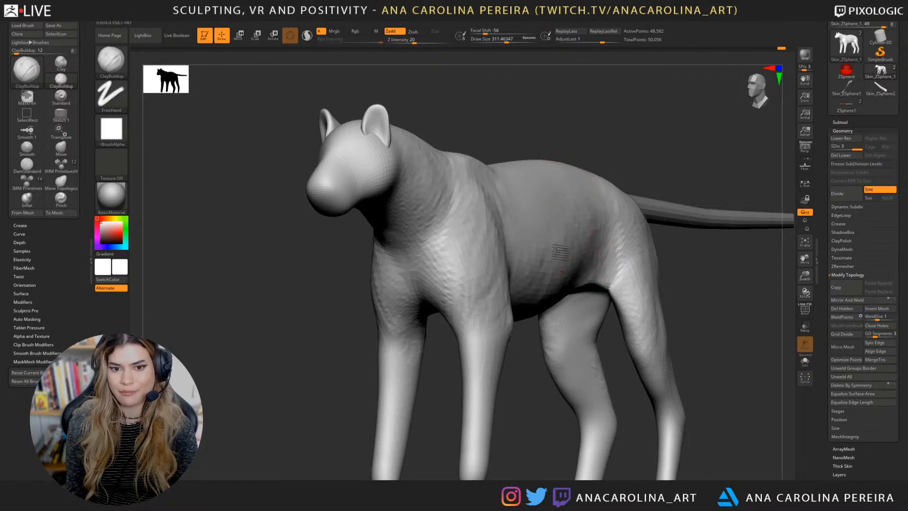
Step: Sculpt the underside of the chest between the front legs with ClayBuildup at a draw size of about 120
mouse_move(521, 279)
left_mouse_down()
mouse_move(512, 349)
mouse_move(542, 315)
mouse_move(589, 192)
mouse_move(476, 294)
left_mouse_up()
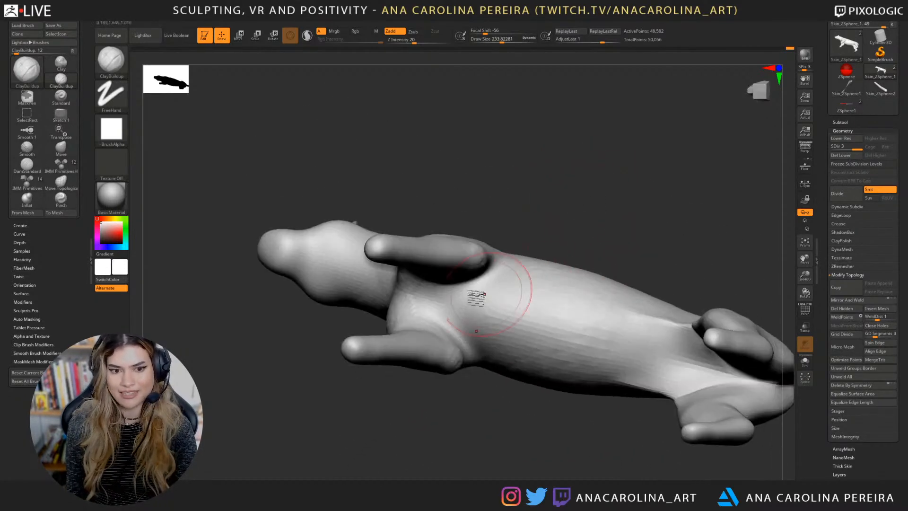
key("space")
left_click_drag(453, 331, 446, 331)
left_click_drag(514, 243, 525, 213)
key("ctrl+z")
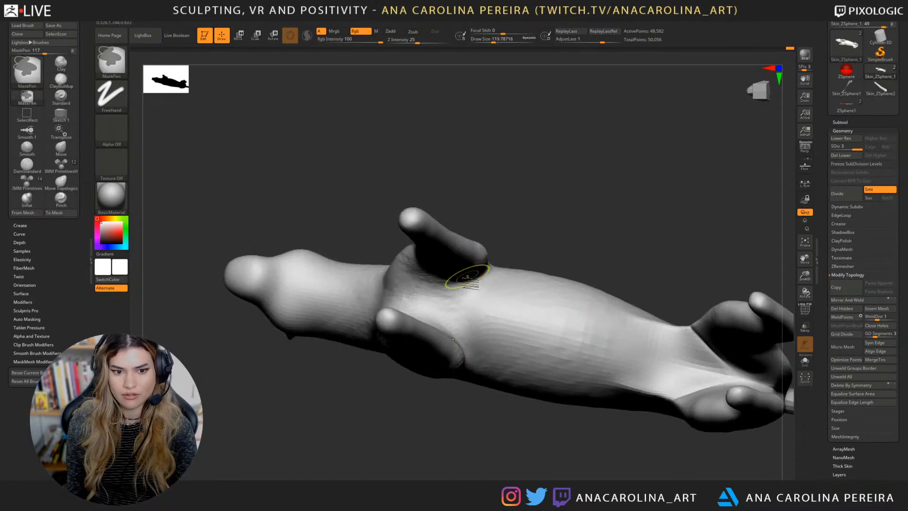
mouse_move(425, 283)
left_mouse_down()
mouse_move(488, 298)
mouse_move(413, 282)
mouse_move(487, 291)
left_mouse_up()
right_click_drag(486, 291, 482, 286)
Step: Set the draw size to about 172 and build up the armpits where the front legs meet the ribcage
key("space")
left_click_drag(522, 239, 536, 236)
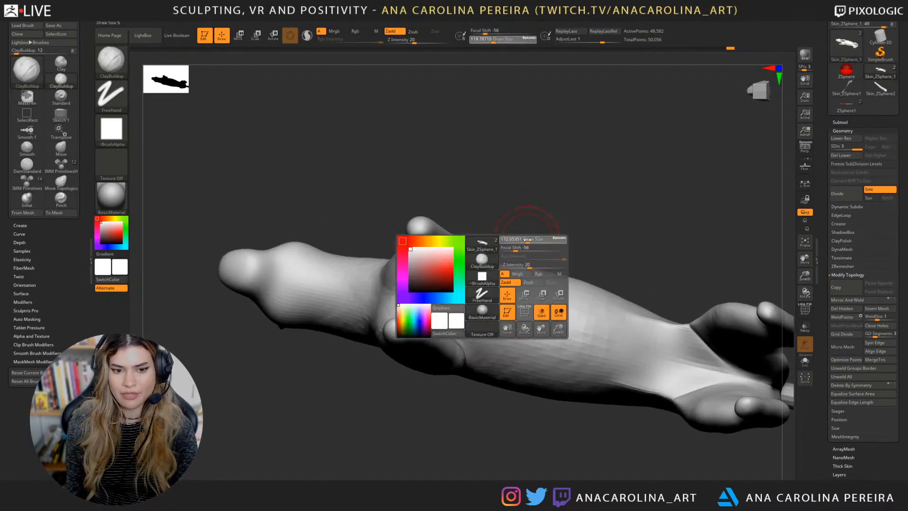
right_click_drag(536, 236, 463, 304)
mouse_move(534, 215)
right_mouse_down()
mouse_move(537, 239)
mouse_move(510, 270)
right_mouse_up()
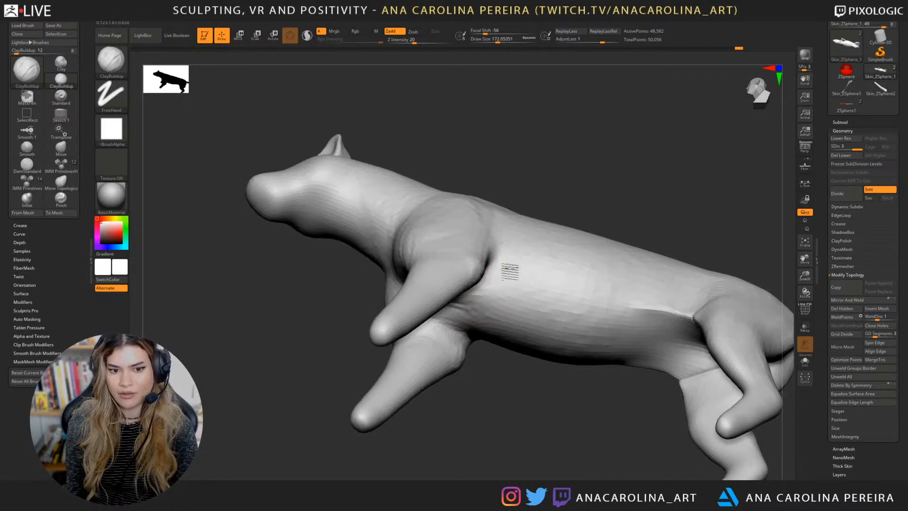
right_click_drag(502, 307, 570, 274)
left_click_drag(570, 274, 468, 311)
mouse_move(467, 310)
right_mouse_down()
mouse_move(534, 284)
mouse_move(435, 297)
right_mouse_up()
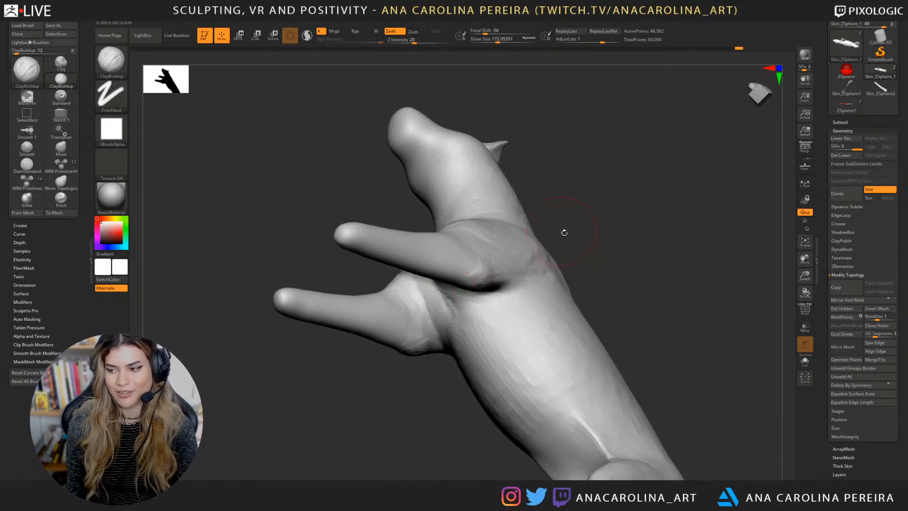
Step: Refine the body's side silhouette with the Move brush at a draw size of about 338
mouse_move(563, 233)
right_mouse_down()
mouse_move(603, 305)
mouse_move(640, 309)
mouse_move(547, 263)
mouse_move(562, 325)
mouse_move(517, 349)
right_mouse_up()
key("space")
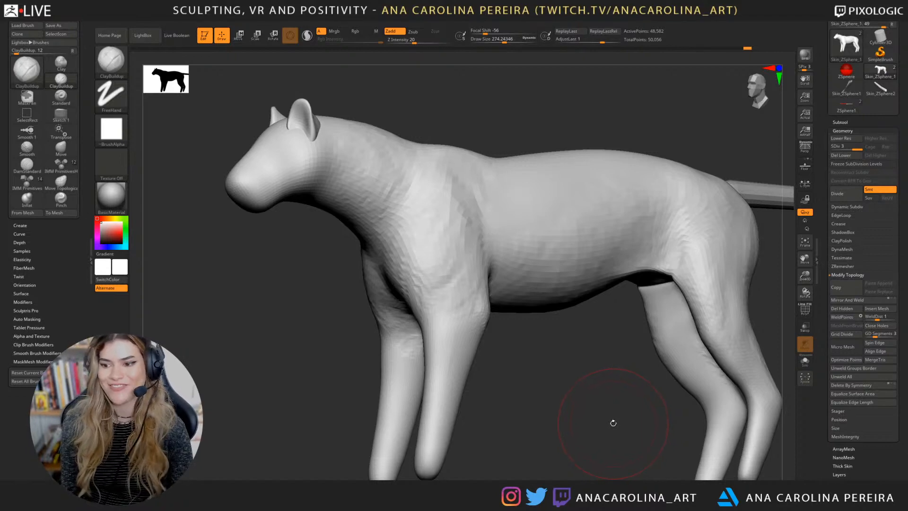
mouse_move(612, 421)
left_mouse_down()
mouse_move(578, 411)
mouse_move(621, 423)
mouse_move(594, 421)
left_mouse_up()
key("b")
key("m")
key("v")
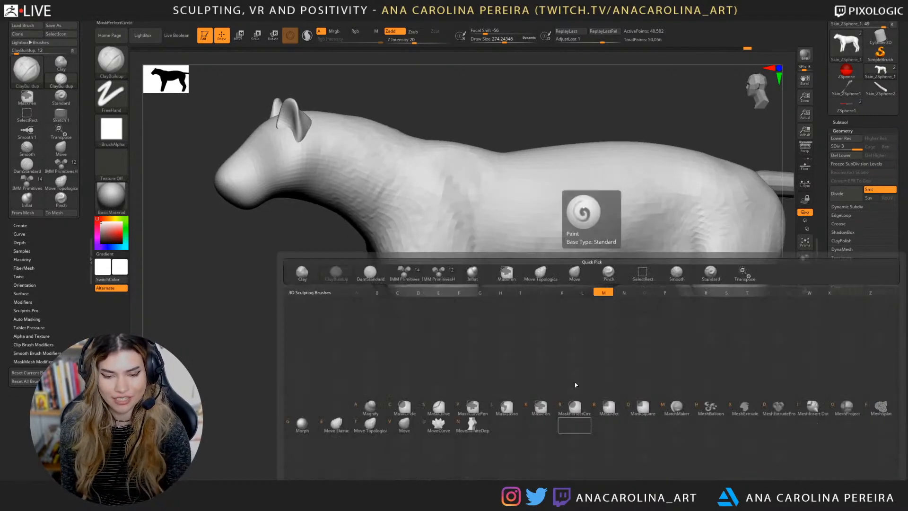
mouse_move(583, 338)
left_mouse_down()
mouse_move(558, 355)
mouse_move(575, 386)
left_mouse_up()
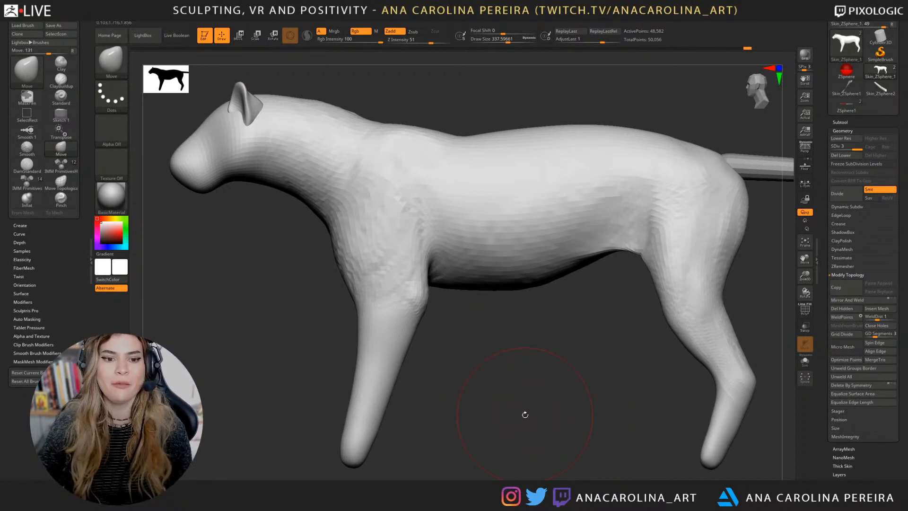
mouse_move(509, 391)
left_mouse_down()
mouse_move(502, 409)
mouse_move(547, 409)
left_mouse_up()
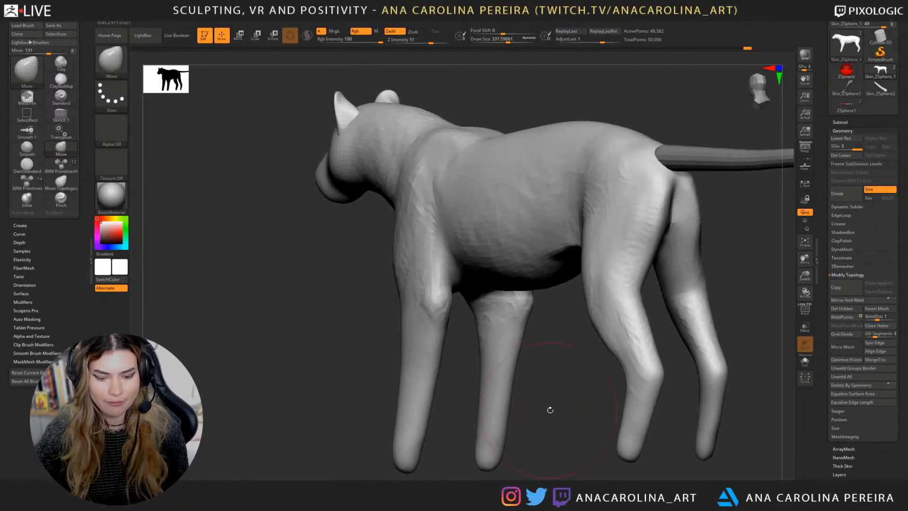
Step: Tighten the back of the front leg around the elbow with the Pinch brush
key("b")
key("p")
key("i")
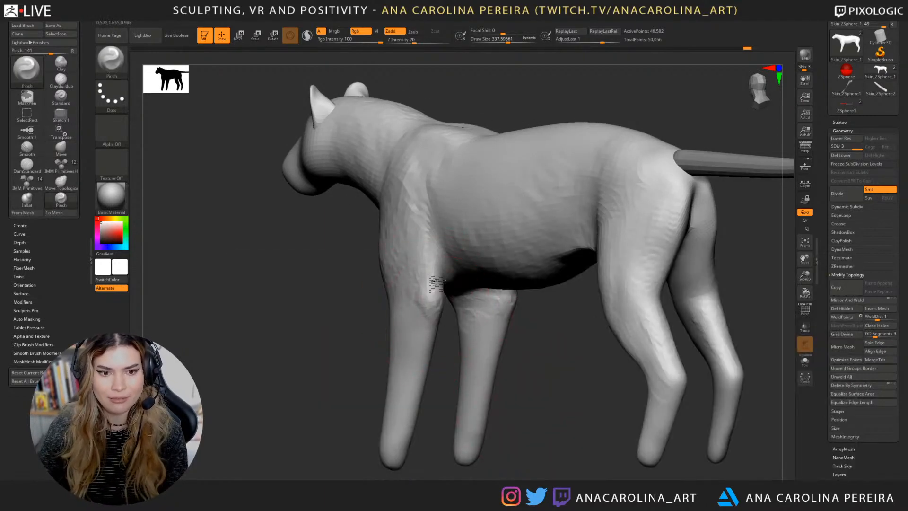
left_click_drag(534, 398, 557, 402)
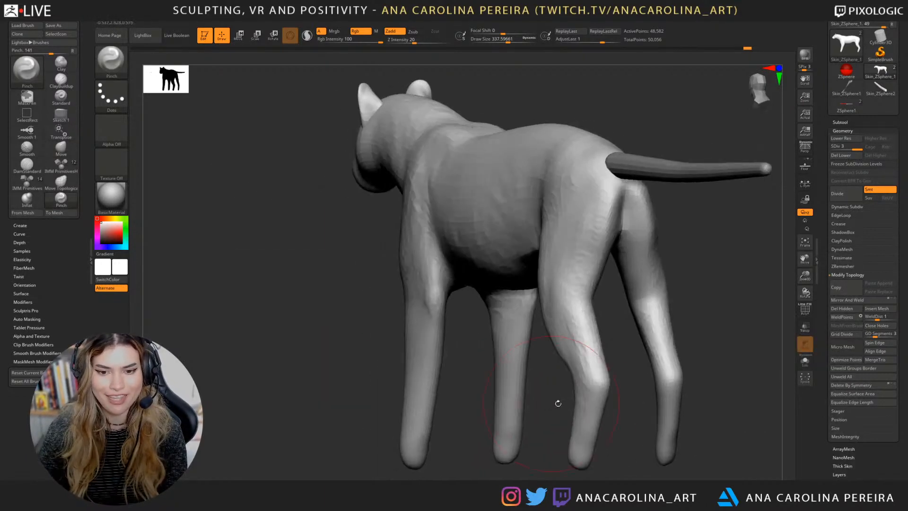
left_click_drag(687, 350, 699, 344)
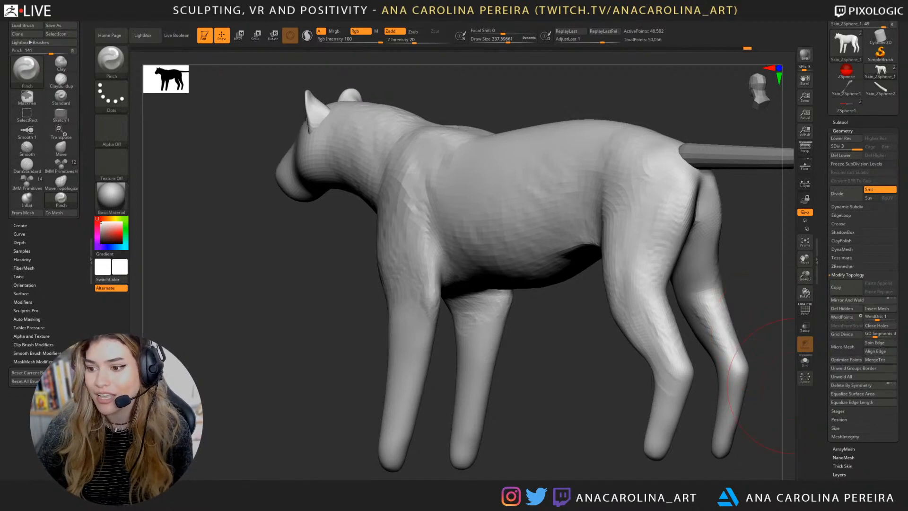
mouse_move(603, 420)
left_mouse_down()
mouse_move(618, 418)
mouse_move(594, 417)
mouse_move(574, 395)
left_mouse_up()
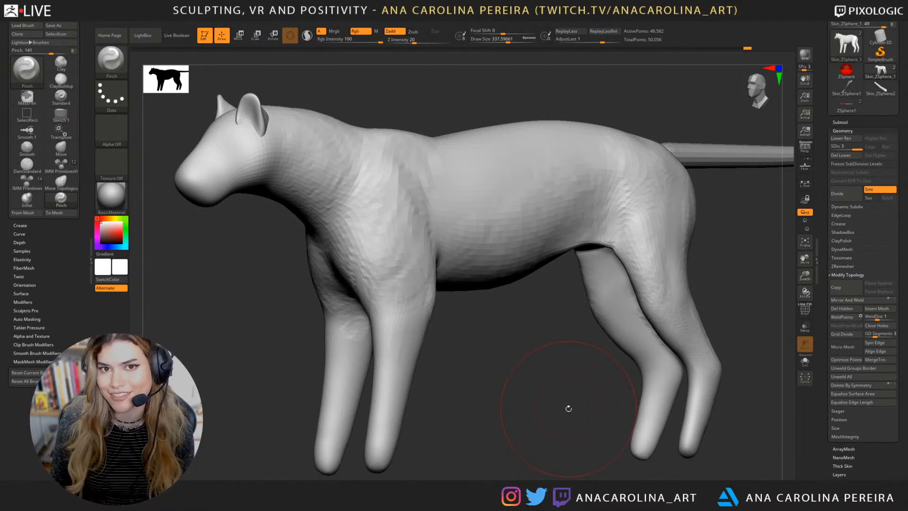
left_click_drag(481, 458, 525, 477)
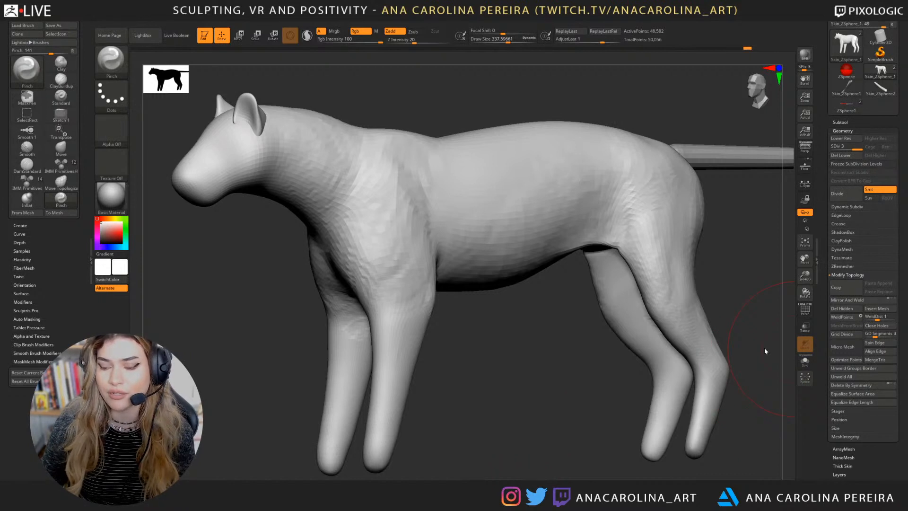
left_click_drag(765, 351, 573, 401)
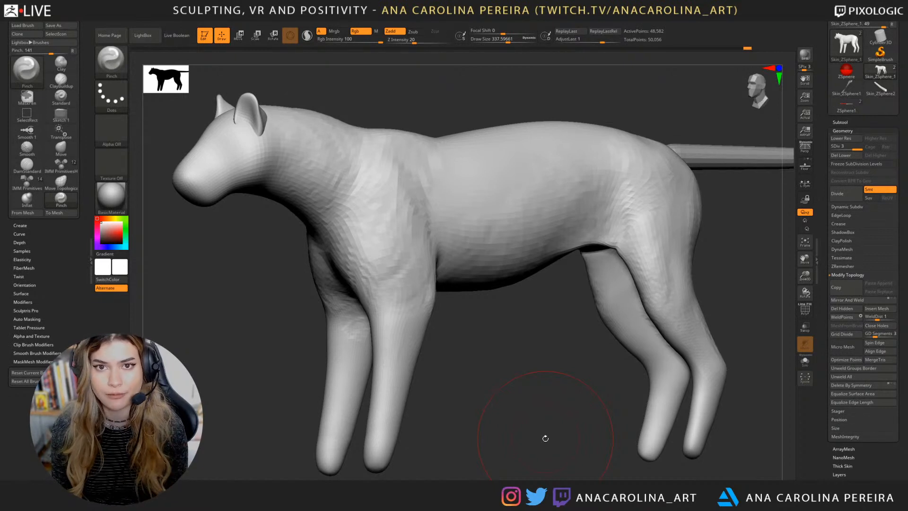
left_click_drag(565, 461, 568, 463)
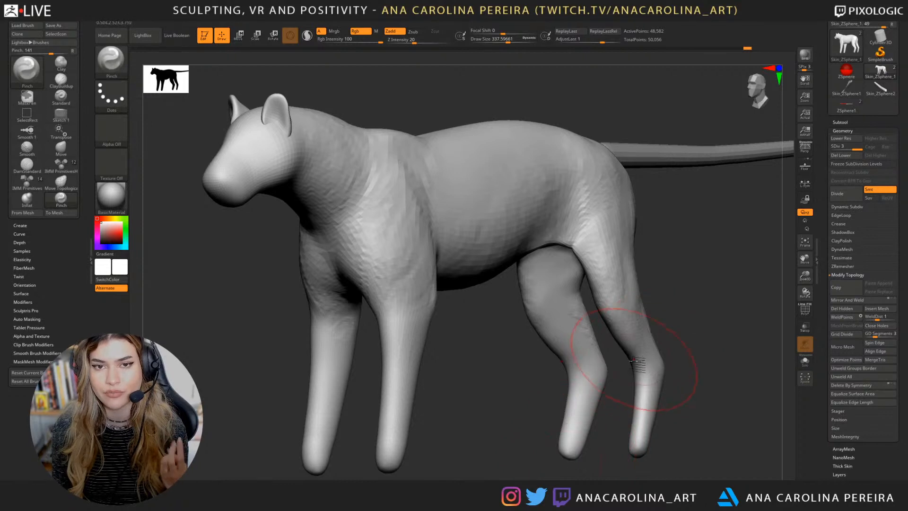
left_click_drag(672, 301, 662, 293)
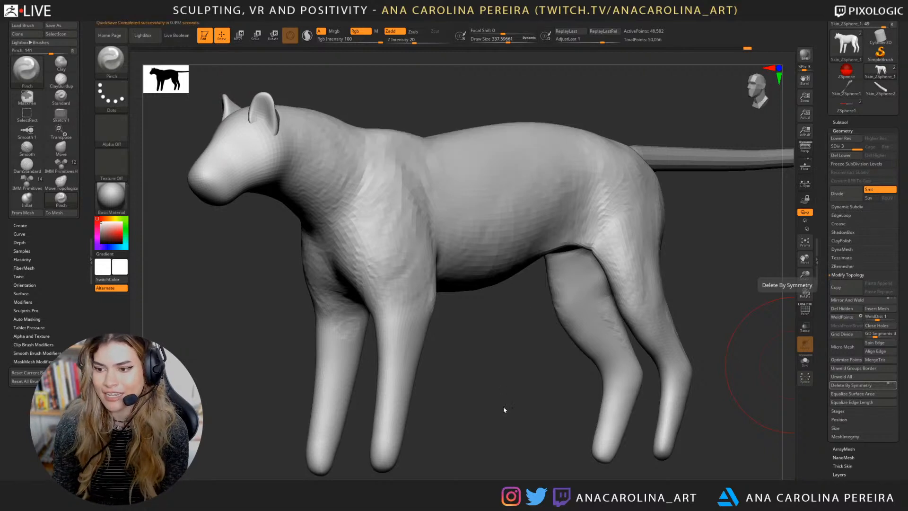
left_click_drag(426, 356, 484, 362)
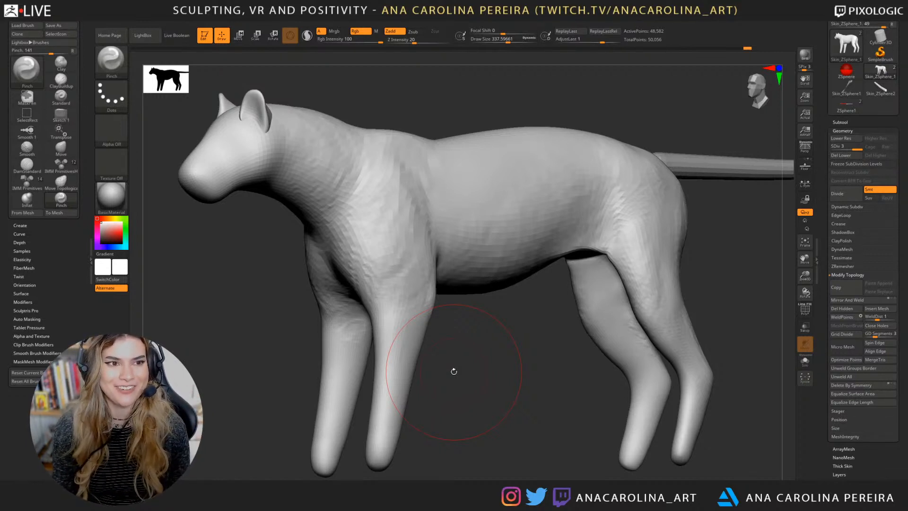
left_click_drag(425, 377, 502, 420)
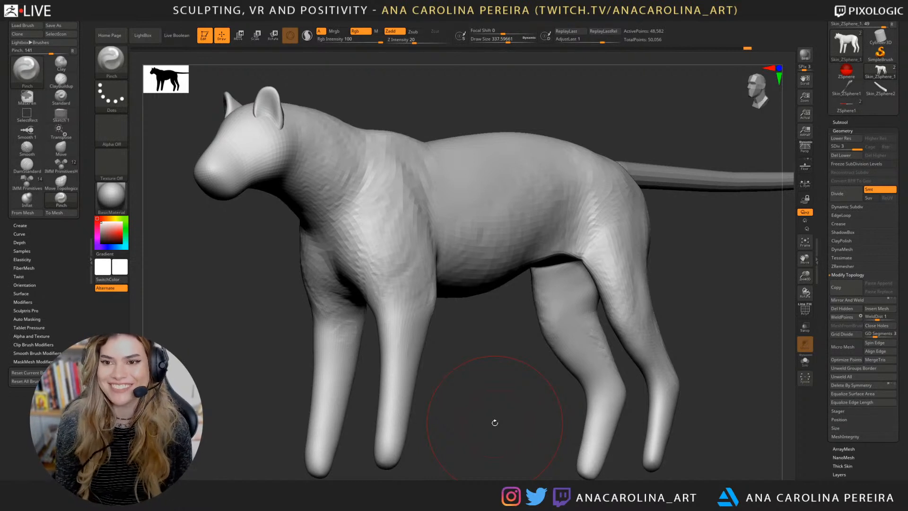
left_click_drag(505, 324, 517, 334)
left_click_drag(705, 271, 695, 285)
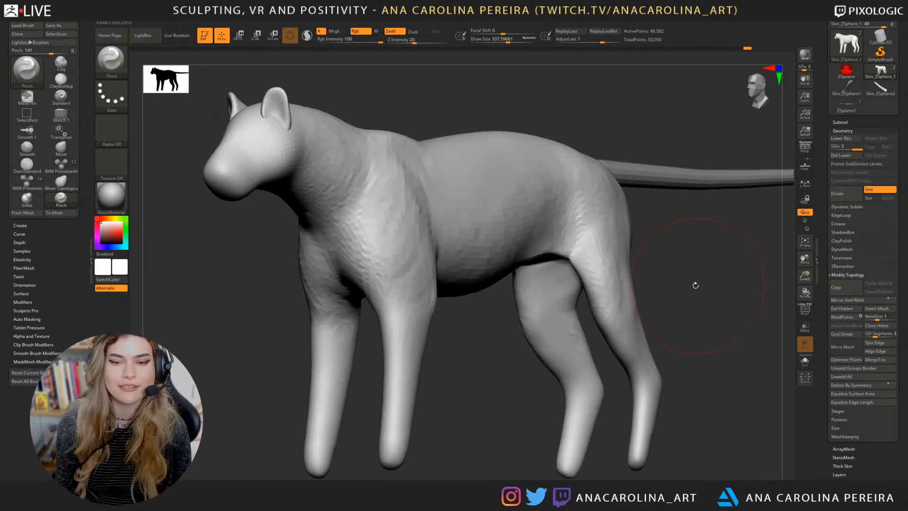
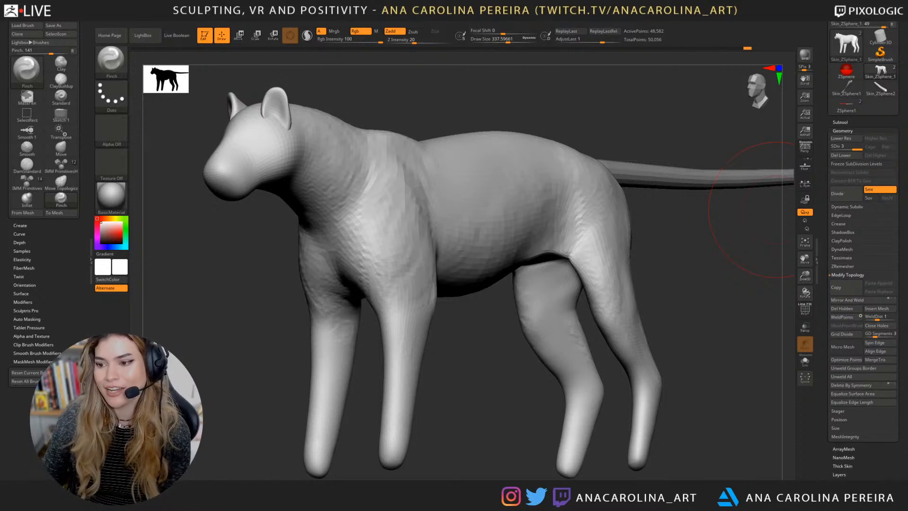
left_click_drag(784, 354, 760, 355)
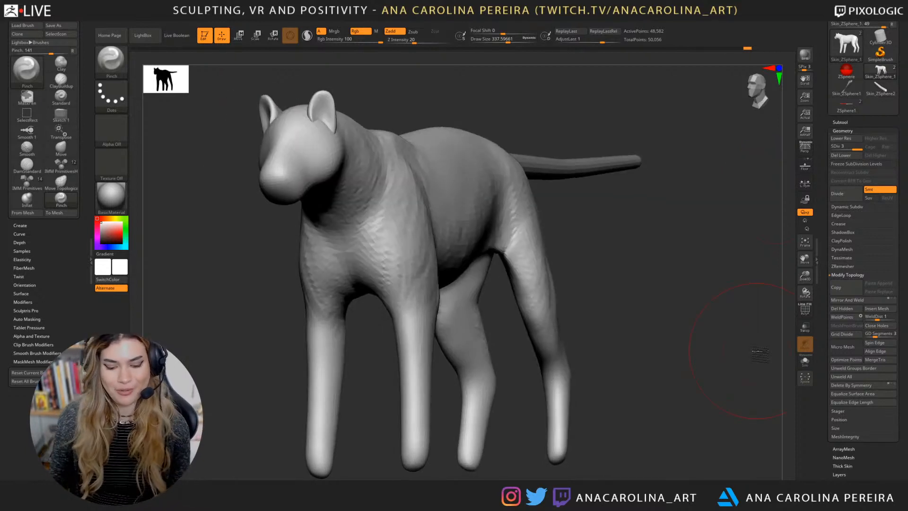
Step: Make the tail the active subtool and adjust its shape along its length with the Move brush at a draw size of about 338
key("F1")
key("b")
mouse_move(644, 256)
left_mouse_down()
mouse_move(612, 253)
mouse_move(632, 283)
mouse_move(697, 265)
mouse_move(713, 290)
mouse_move(649, 304)
left_mouse_up()
key("m")
key("v")
left_click(636, 234, "alt")
left_click_drag(622, 252, 630, 271, "alt")
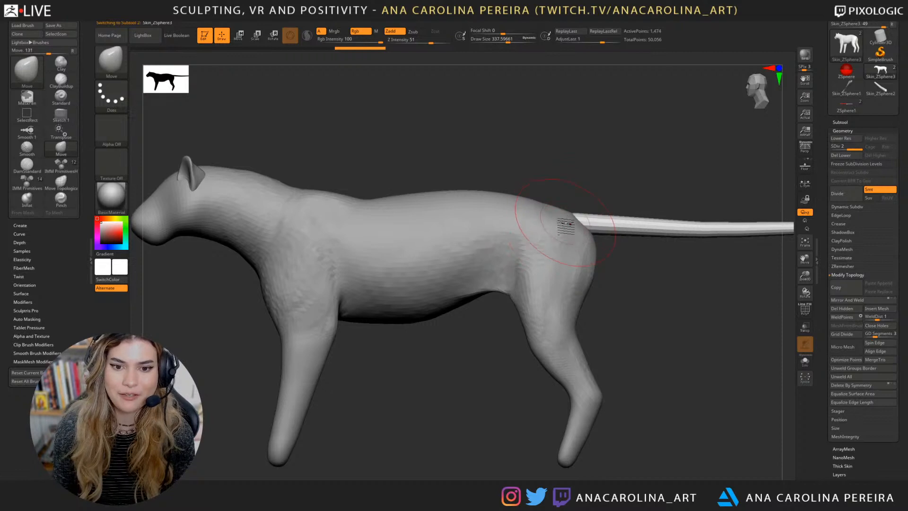
left_click_drag(644, 228, 640, 232)
mouse_move(730, 248)
left_mouse_down("alt")
mouse_move(653, 245)
mouse_move(664, 243)
left_mouse_up("alt")
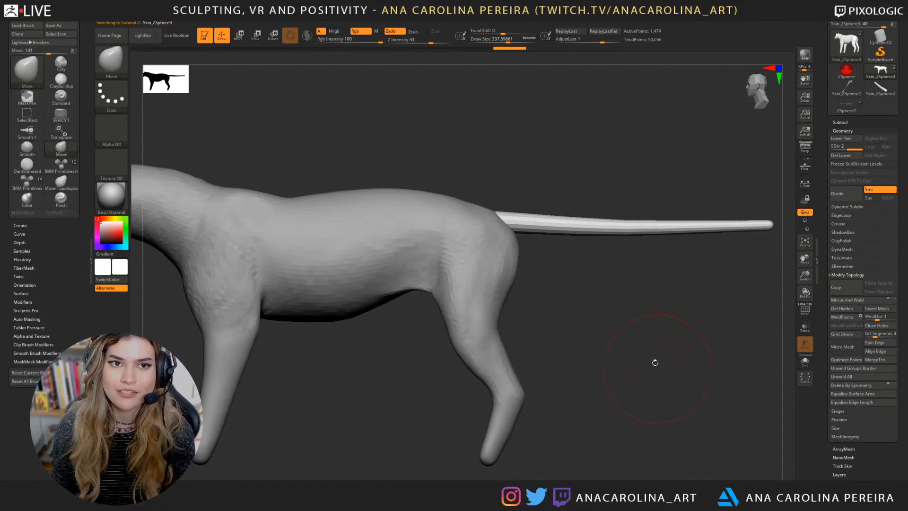
mouse_move(654, 363)
left_mouse_down()
mouse_move(694, 362)
mouse_move(658, 346)
mouse_move(589, 362)
left_mouse_up()
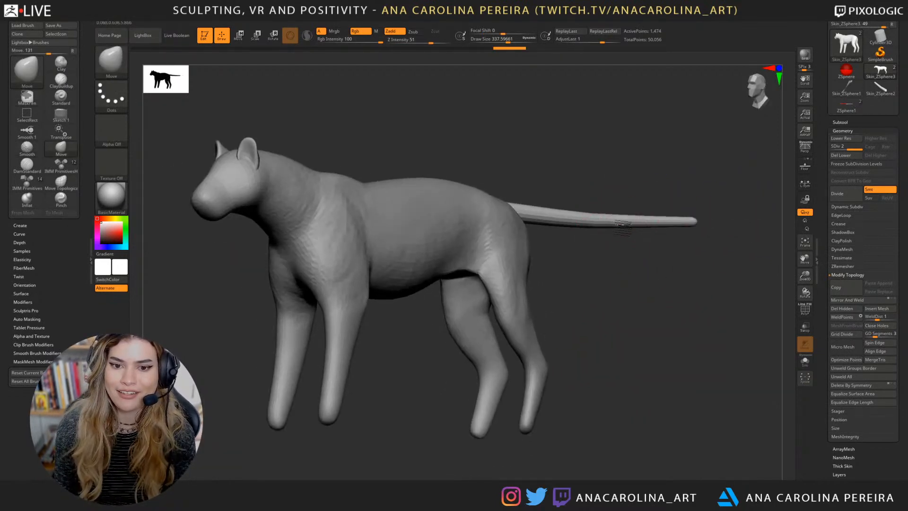
left_click_drag(622, 224, 654, 221)
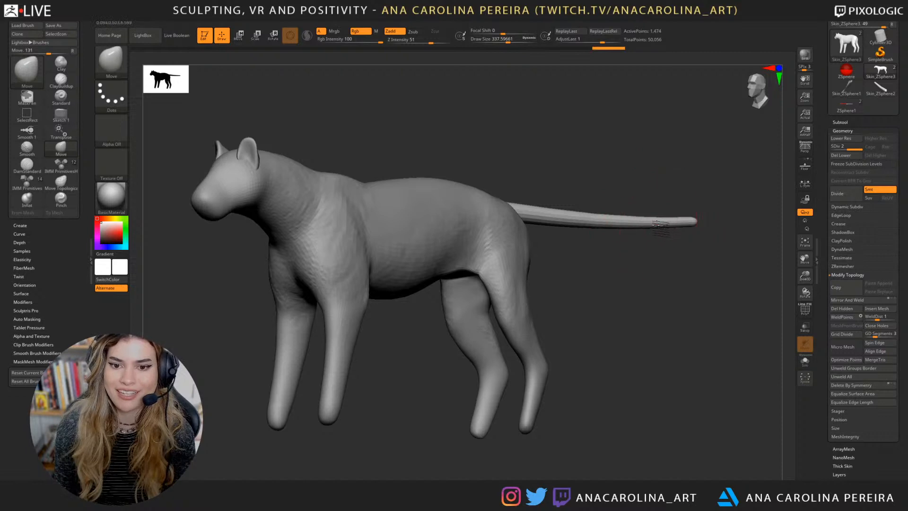
left_click_drag(593, 302, 636, 307)
left_click_drag(685, 275, 578, 246, "alt")
left_click_drag(578, 250, 661, 258)
left_click_drag(612, 322, 409, 324, "alt")
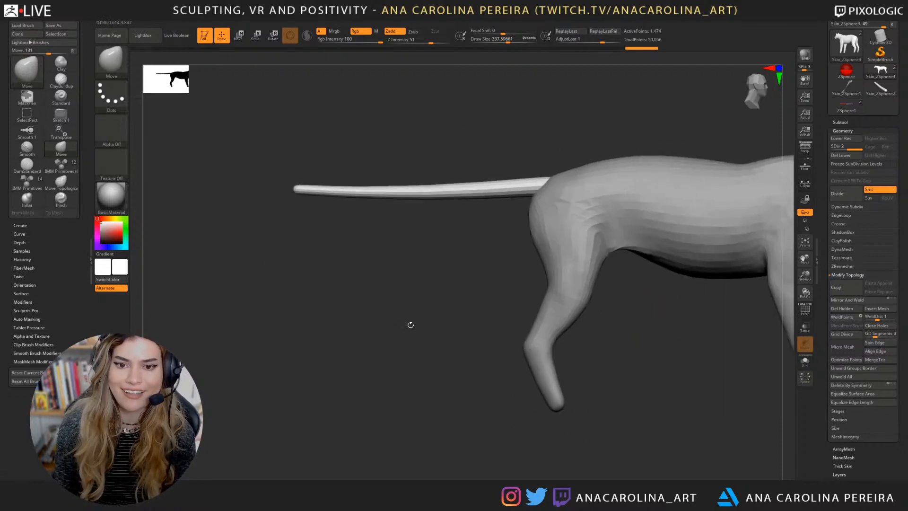
mouse_move(628, 407)
left_mouse_down()
mouse_move(579, 402)
mouse_move(640, 368)
mouse_move(640, 402)
left_mouse_up()
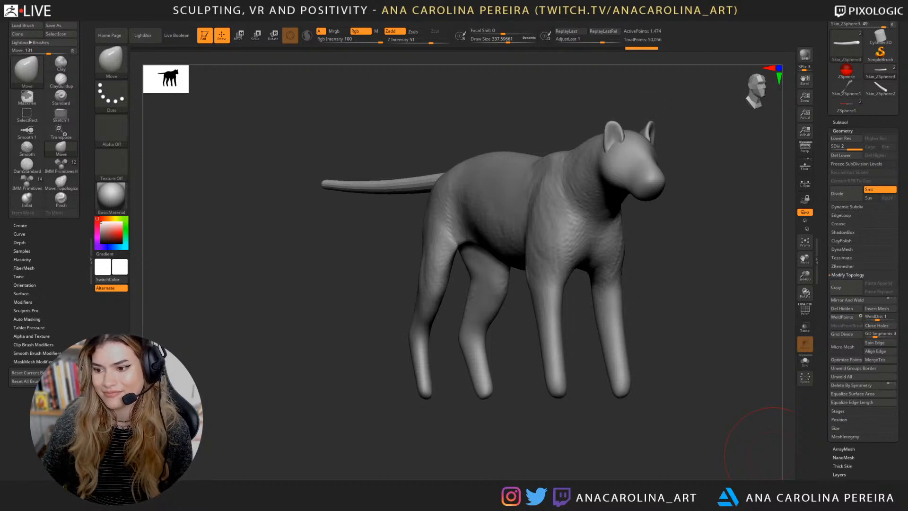
left_click_drag(694, 386, 692, 382)
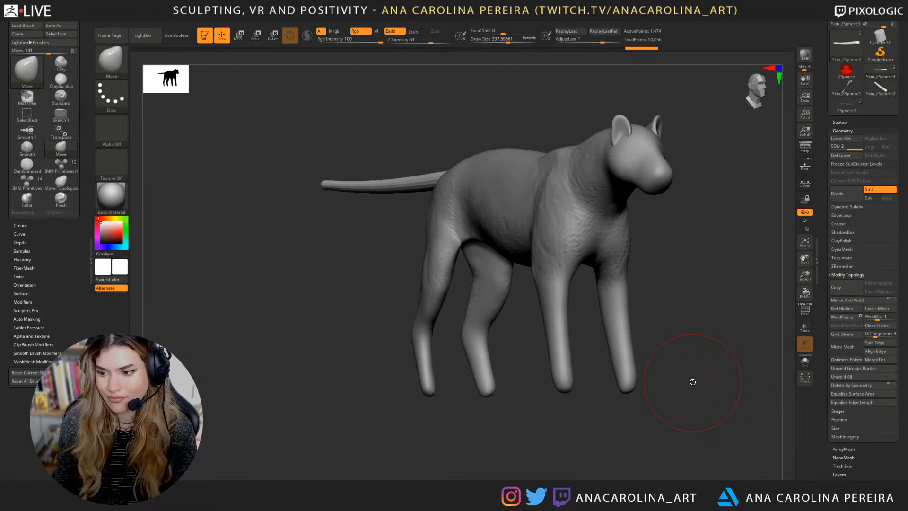
mouse_move(662, 327)
left_mouse_down()
mouse_move(703, 312)
mouse_move(769, 326)
mouse_move(728, 343)
mouse_move(684, 389)
mouse_move(725, 377)
mouse_move(787, 387)
mouse_move(752, 378)
mouse_move(728, 358)
mouse_move(742, 354)
left_mouse_up()
key("space")
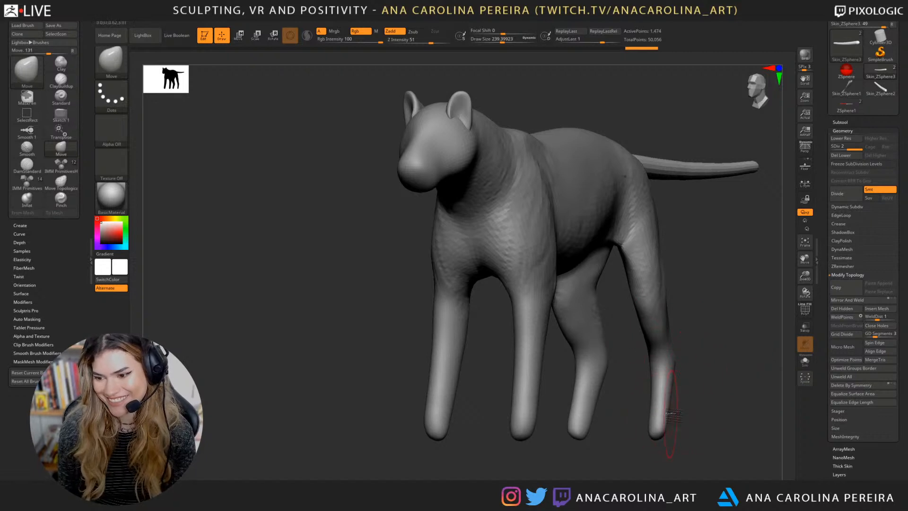
left_click_drag(712, 455, 704, 434)
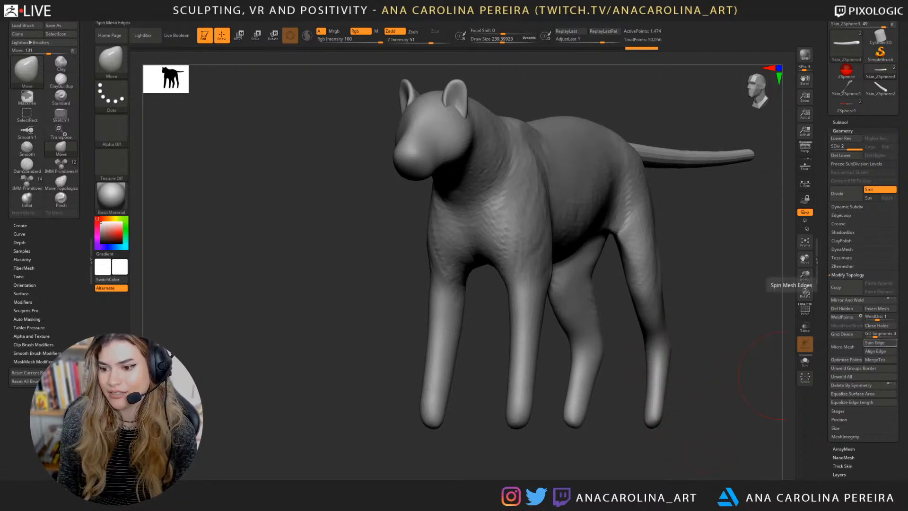
left_click_drag(777, 336, 757, 334)
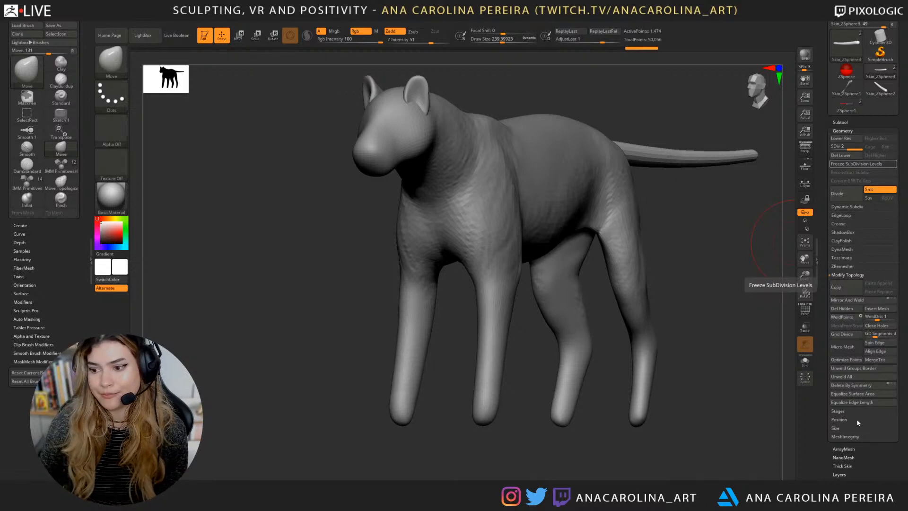
left_click_drag(728, 412, 732, 414)
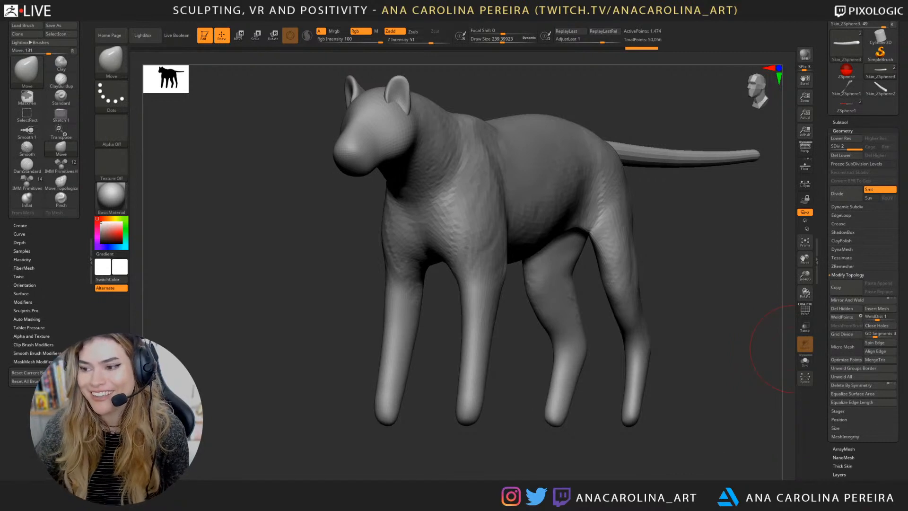
left_click_drag(775, 353, 762, 352)
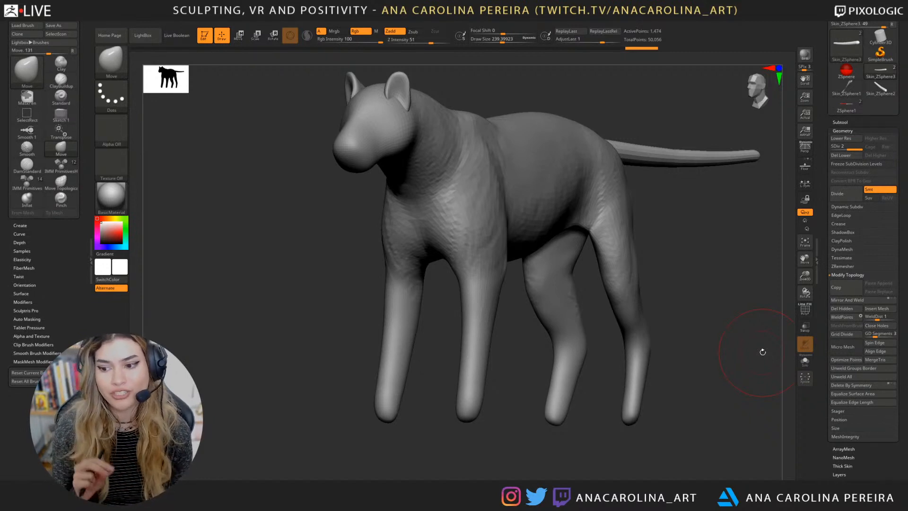
mouse_move(713, 289)
left_mouse_down()
mouse_move(677, 276)
mouse_move(689, 278)
left_mouse_up()
key("b")
key("c")
key("b")
key("bracketleft")
key("space")
mouse_move(632, 302)
left_mouse_down()
mouse_move(632, 285)
mouse_move(623, 291)
left_mouse_up()
Step: Switch to the DamStandard brush and make the cat's body the active subtool for work on the hind leg
key("b")
key("d")
key("s")
key("space")
left_click_drag(516, 269, 525, 269)
mouse_move(523, 286)
left_mouse_down("alt")
mouse_move(555, 278)
mouse_move(531, 309)
left_mouse_up("alt")
key("space")
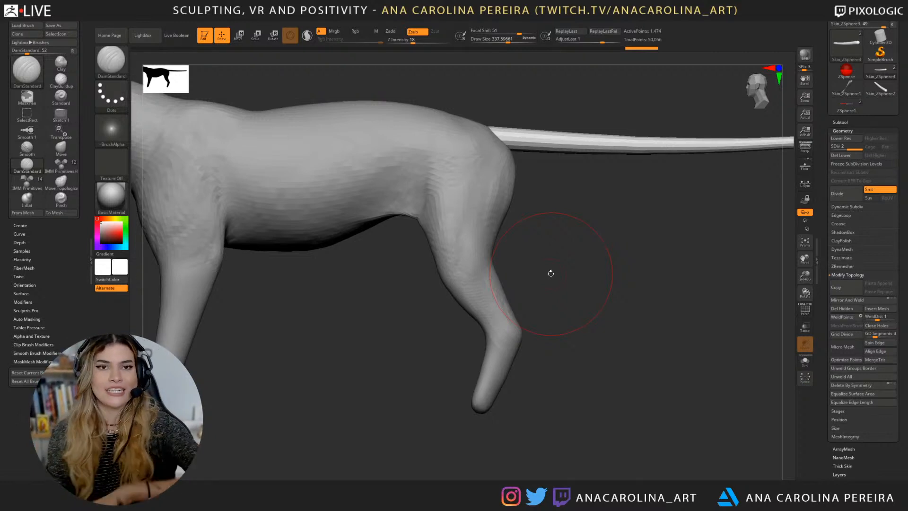
left_click_drag(588, 302, 595, 295)
left_click_drag(627, 320, 628, 323, "shift")
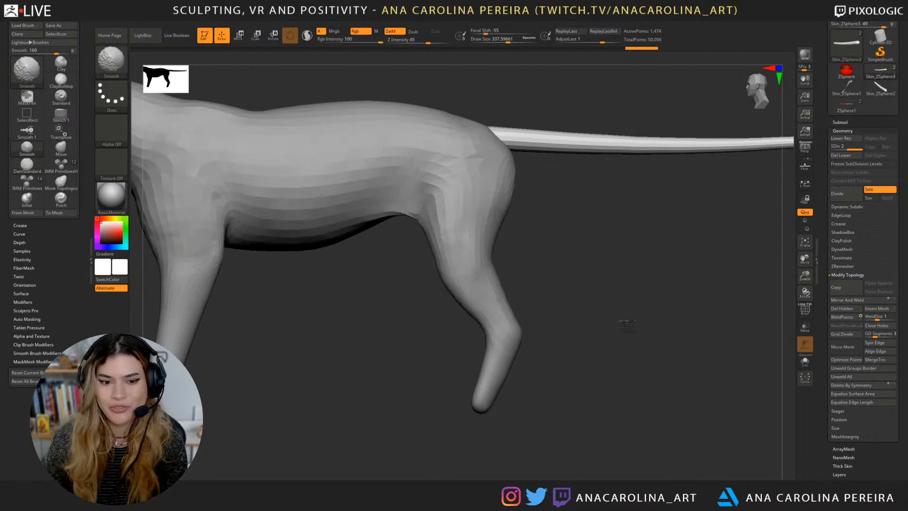
left_click(494, 309, "alt")
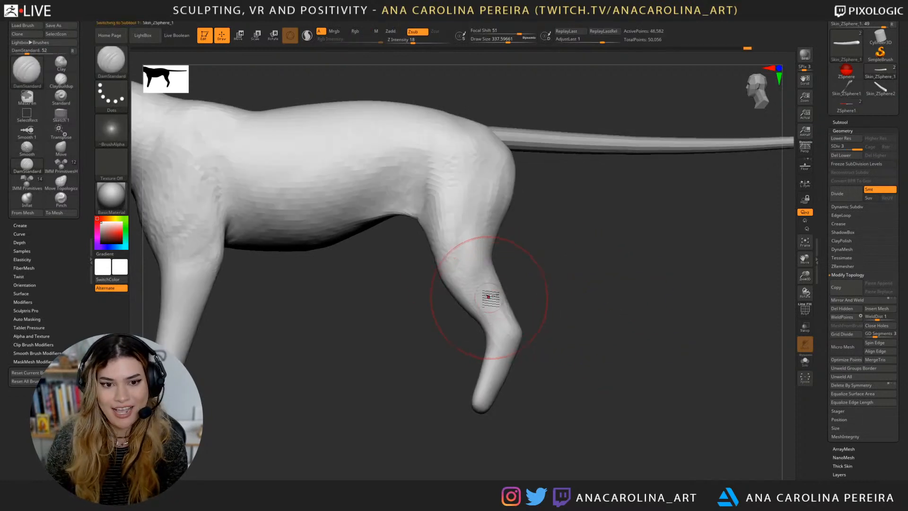
Step: Carve the tendon groove above the heel on both sides of the hind leg with DamStandard at a draw size of about 280
mouse_move(505, 338)
left_mouse_down()
mouse_move(503, 363)
mouse_move(510, 346)
left_mouse_up()
key("space")
mouse_move(509, 338)
left_mouse_down()
mouse_move(494, 351)
mouse_move(506, 337)
mouse_move(504, 345)
left_mouse_up()
left_click_drag(522, 410, 494, 415)
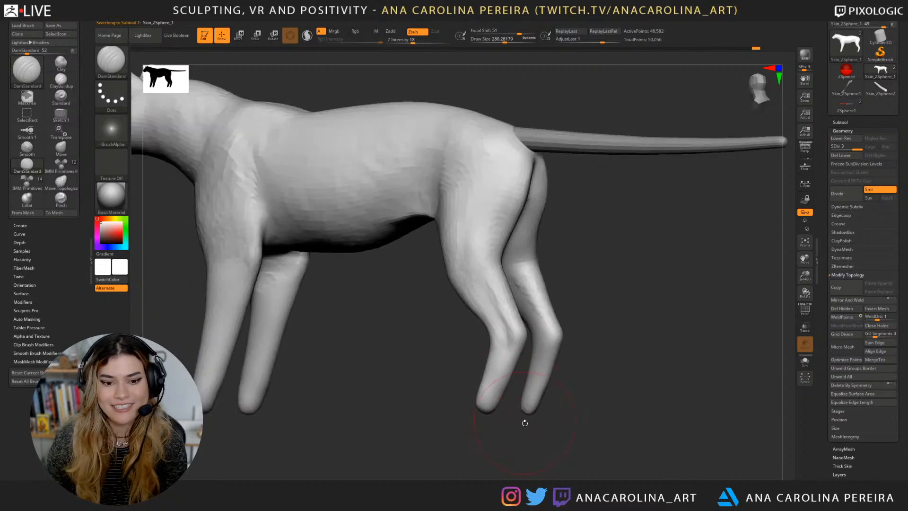
left_click_drag(541, 436, 556, 433)
mouse_move(485, 287)
left_mouse_down()
mouse_move(515, 346)
mouse_move(514, 366)
mouse_move(508, 340)
left_mouse_up()
left_click_drag(562, 416, 500, 409)
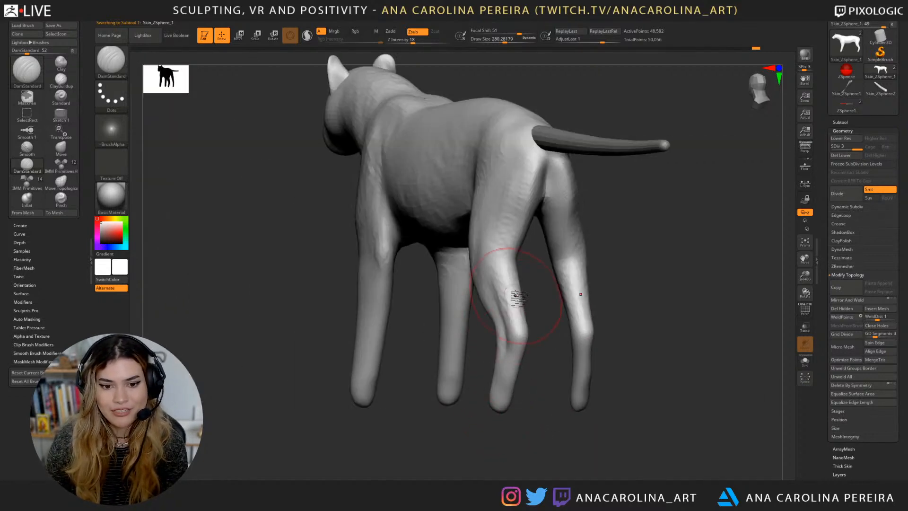
left_click_drag(515, 293, 527, 347)
Step: Reshape the lower hind leg below the hock with the Move brush at a draw size of about 177
left_click_drag(537, 425, 551, 425, "shift")
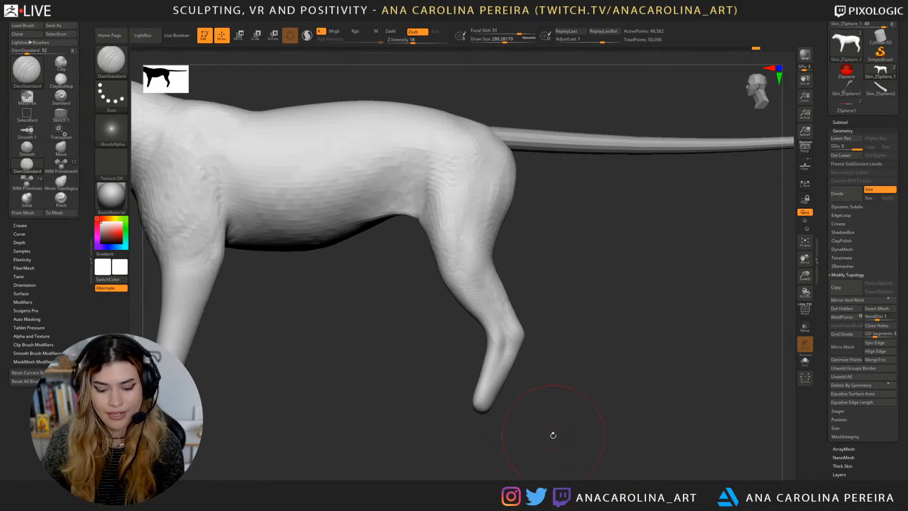
key("b")
key("m")
key("v")
key("space")
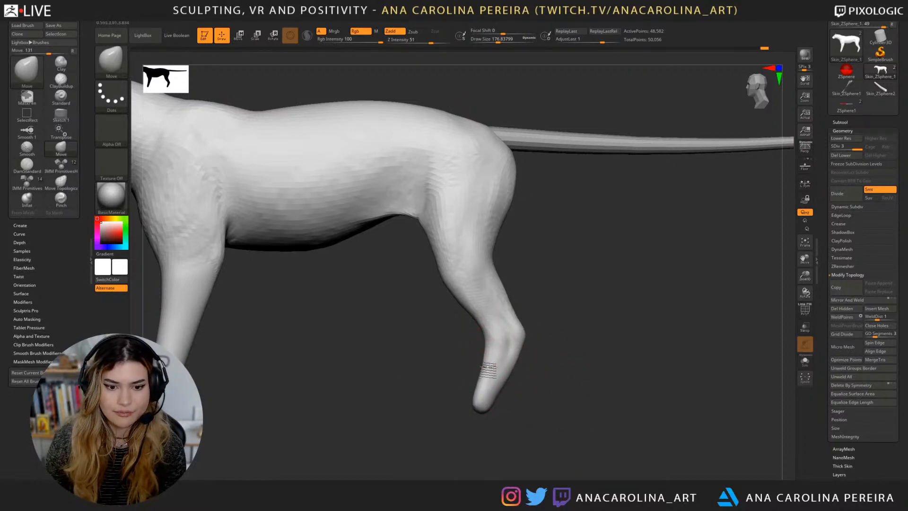
left_click_drag(518, 412, 534, 405, "alt")
left_click_drag(544, 366, 554, 370, "alt")
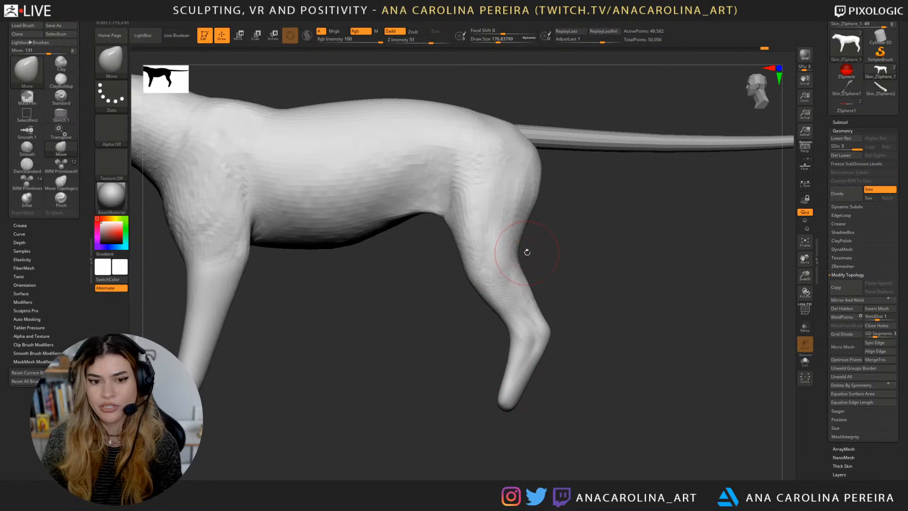
Step: Adjust the contour along the back of the thigh and calf with the Move brush, enlarging the draw size to about 239
key("space")
mouse_move(518, 253)
left_mouse_down()
mouse_move(526, 253)
mouse_move(526, 228)
left_mouse_up()
key("space")
left_click_drag(524, 276, 533, 273)
left_click_drag(531, 229, 529, 230)
mouse_move(566, 269)
left_mouse_down("alt")
mouse_move(564, 244)
mouse_move(670, 305)
left_mouse_up("alt")
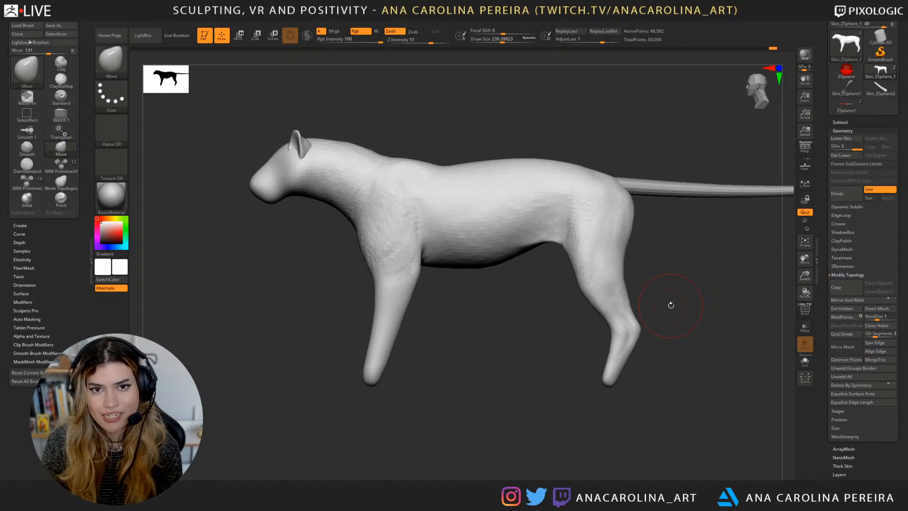
left_click_drag(459, 305, 479, 320)
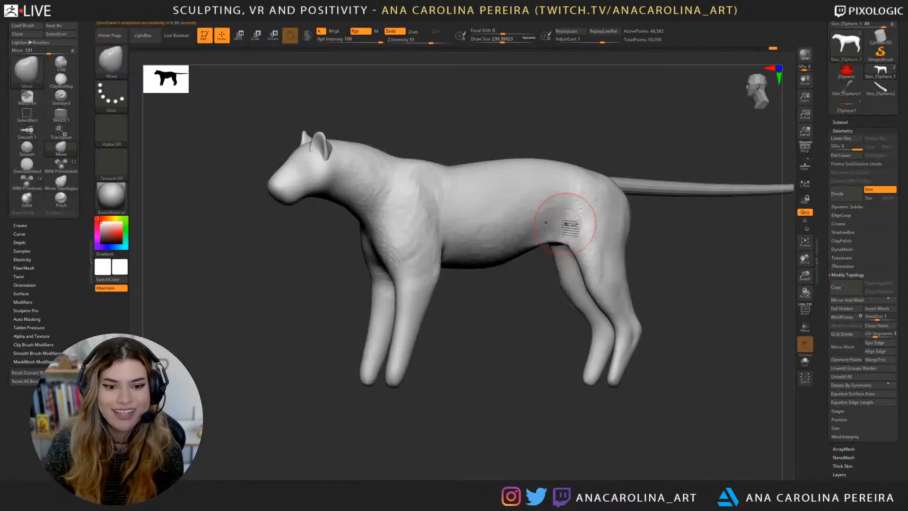
mouse_move(638, 279)
left_mouse_down()
mouse_move(671, 282)
mouse_move(660, 276)
left_mouse_up()
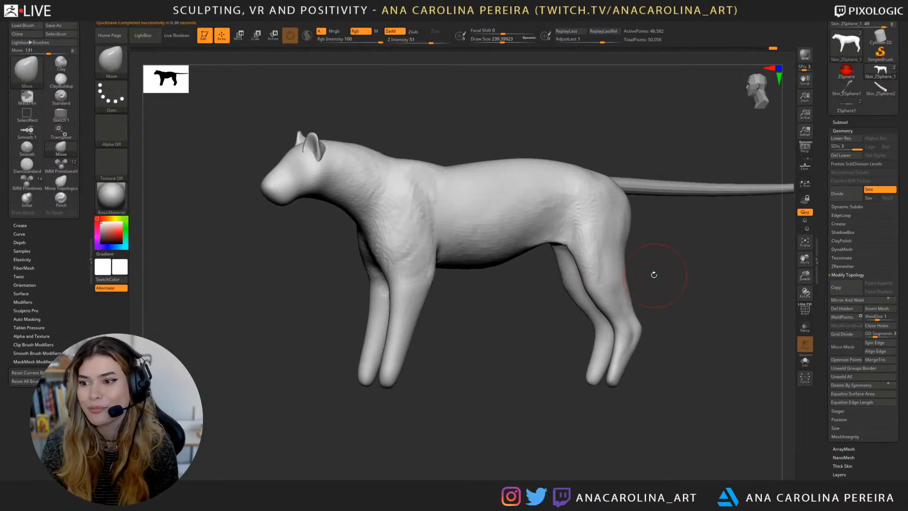
left_click_drag(654, 282, 594, 277)
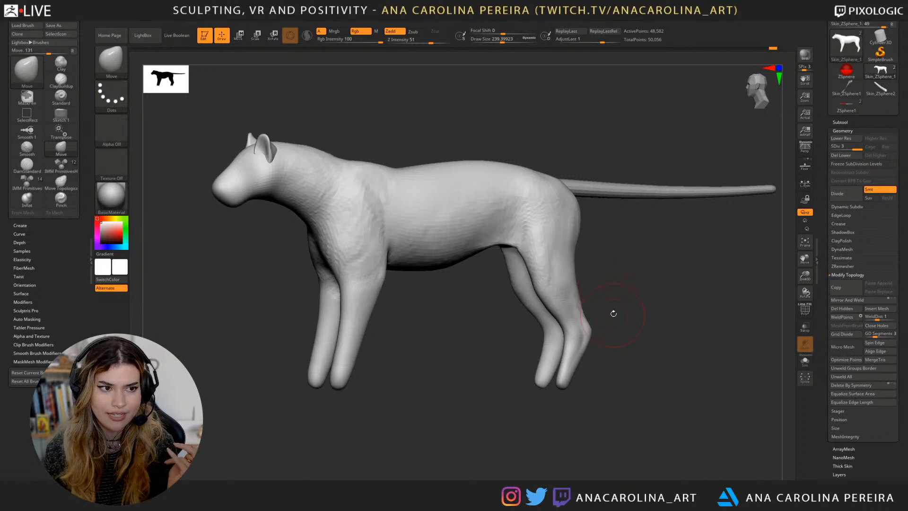
mouse_move(609, 312)
left_mouse_down()
mouse_move(626, 314)
mouse_move(610, 324)
left_mouse_up()
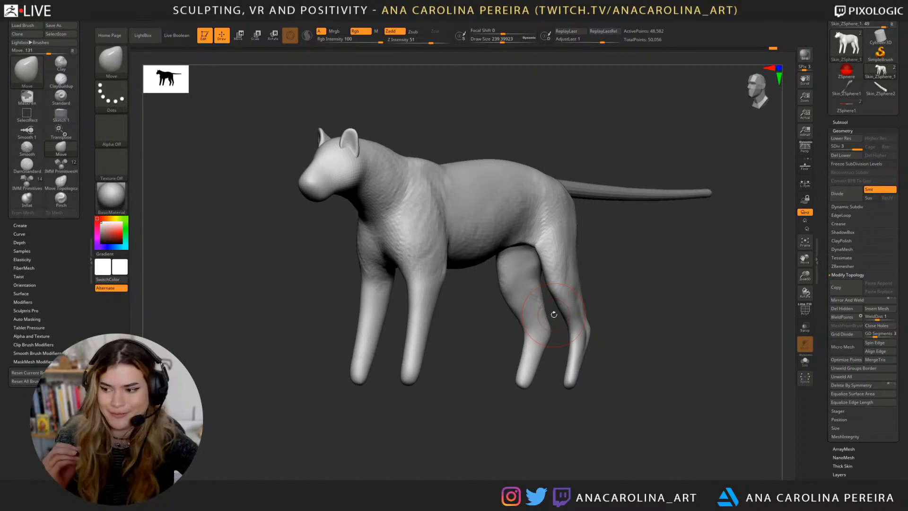
mouse_move(631, 256)
left_mouse_down()
mouse_move(614, 258)
mouse_move(628, 258)
left_mouse_up()
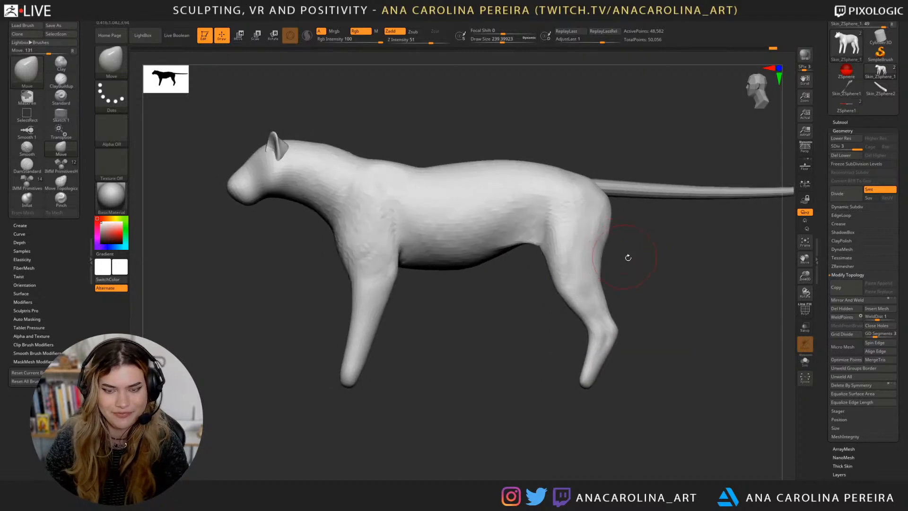
Step: Pull in the rump and the back of the thigh below the tail base with the Move brush at a draw size of about 351
key("b")
key("m")
key("v")
key("s")
left_click_drag(618, 220, 608, 200)
mouse_move(638, 232)
left_mouse_down()
mouse_move(612, 239)
mouse_move(647, 244)
mouse_move(609, 242)
mouse_move(600, 208)
mouse_move(609, 219)
left_mouse_up()
key("s")
mouse_move(572, 190)
left_mouse_down()
mouse_move(570, 171)
mouse_move(601, 155)
mouse_move(573, 158)
left_mouse_up()
key("space")
left_click_drag(589, 156, 603, 163)
left_click_drag(562, 172, 596, 213, "shift")
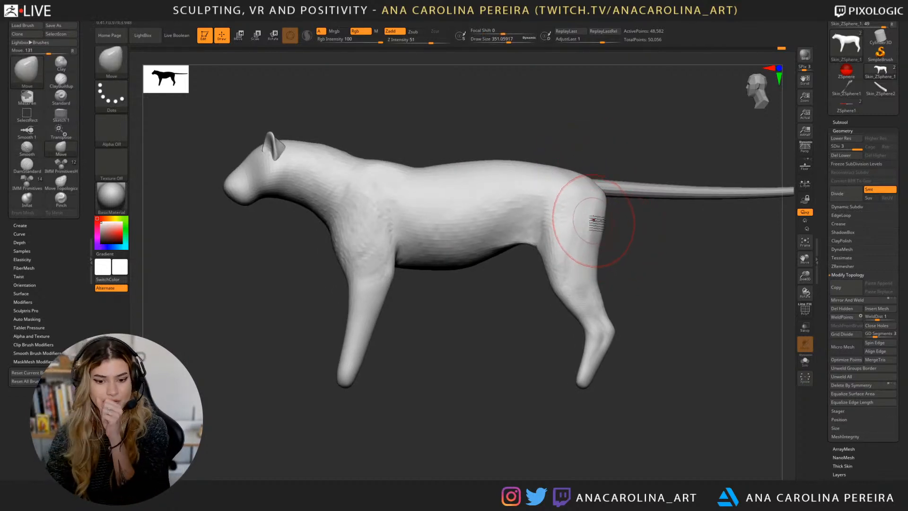
left_click_drag(629, 295, 648, 279)
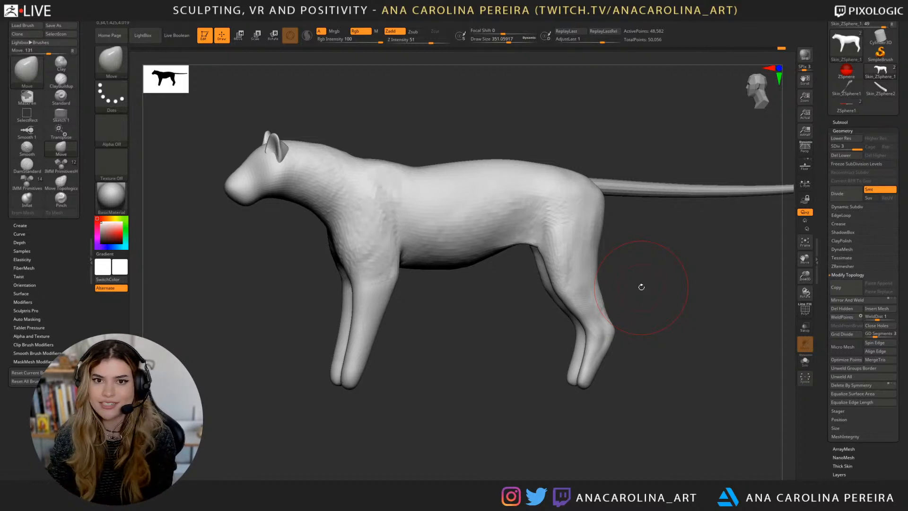
left_click_drag(642, 263, 659, 270)
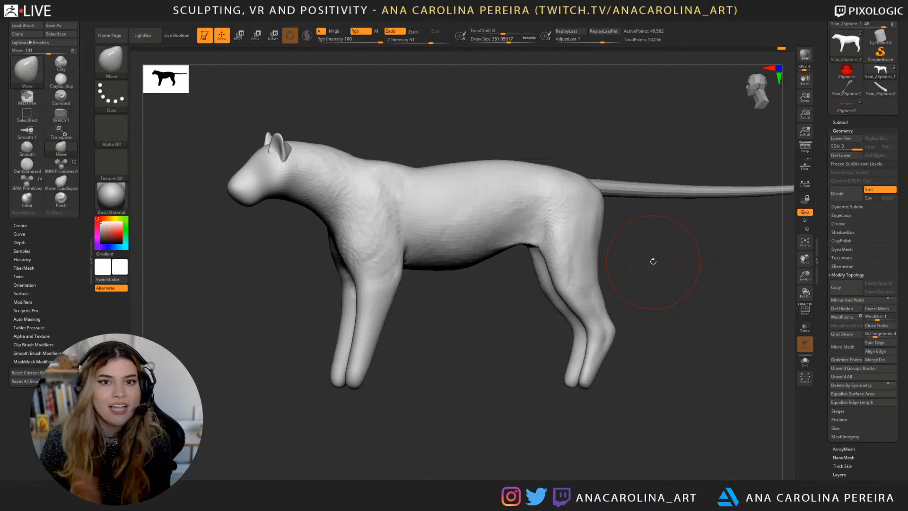
left_click_drag(660, 247, 678, 245)
left_click_drag(658, 278, 691, 293)
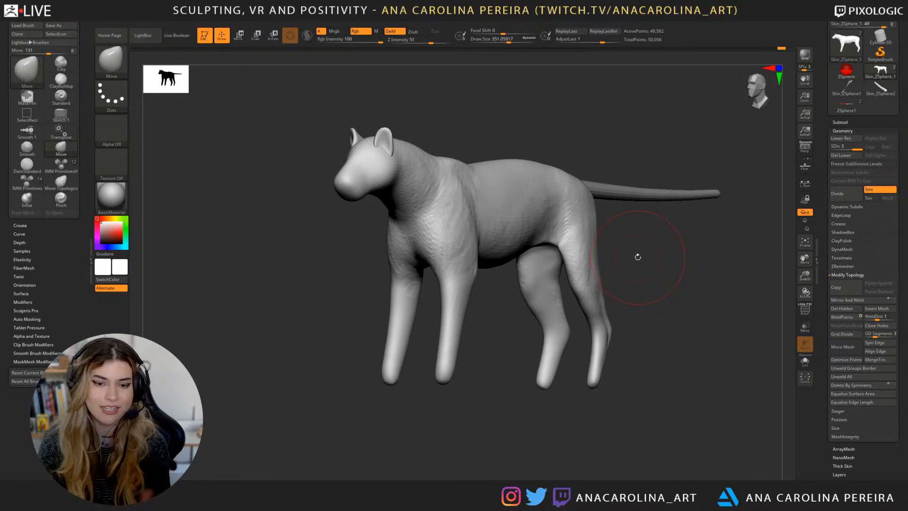
mouse_move(646, 249)
left_mouse_down()
mouse_move(656, 264)
mouse_move(654, 255)
left_mouse_up()
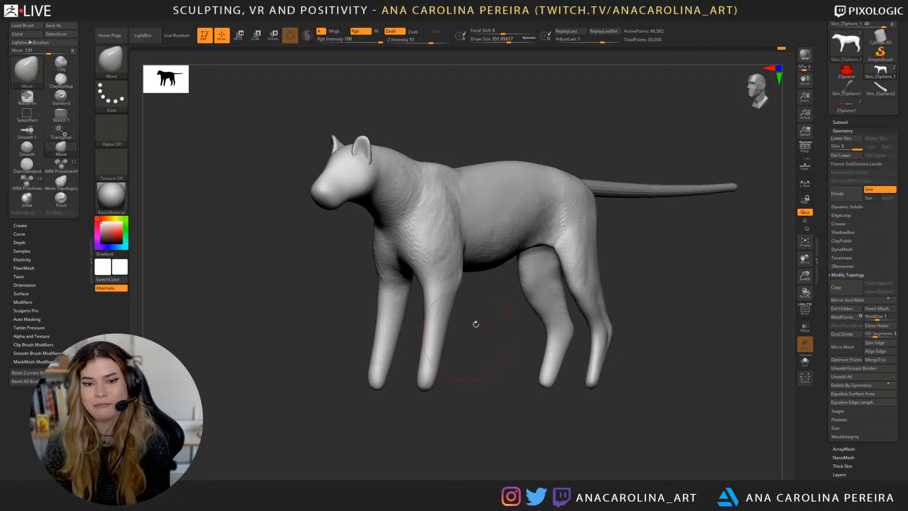
left_click_drag(474, 320, 523, 337)
mouse_move(634, 299)
left_mouse_down()
mouse_move(674, 305)
mouse_move(626, 291)
mouse_move(585, 307)
mouse_move(605, 294)
mouse_move(649, 299)
left_mouse_up()
Step: Build up the hind legs with ClayBuildup at a draw size of about 293 and smooth the thigh and flank
key("b")
key("c")
key("b")
key("space")
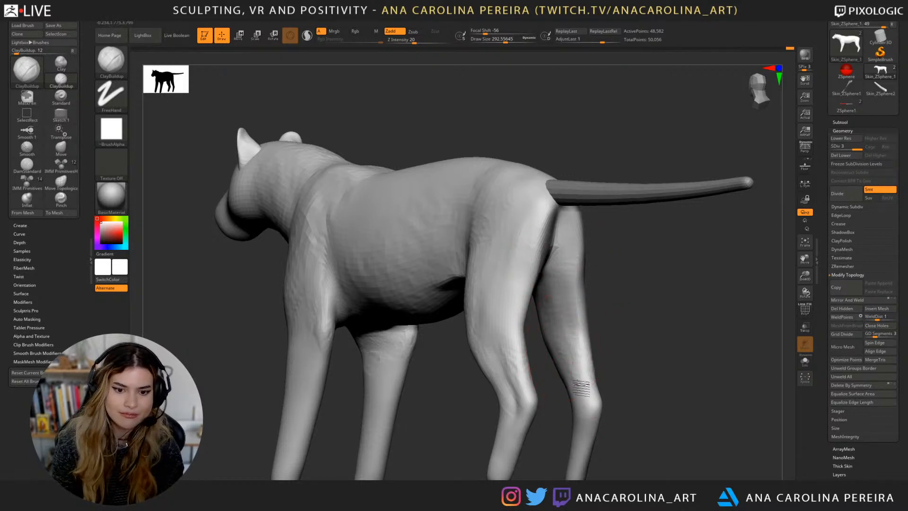
mouse_move(626, 395)
left_mouse_down()
mouse_move(675, 387)
mouse_move(535, 378)
mouse_move(548, 295)
left_mouse_up()
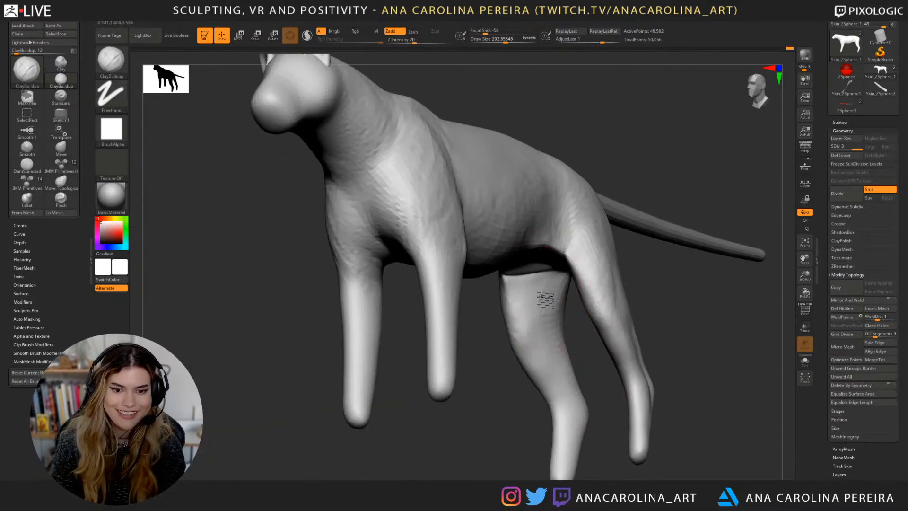
left_click_drag(545, 357, 541, 348)
left_click_drag(600, 345, 659, 334, "shift")
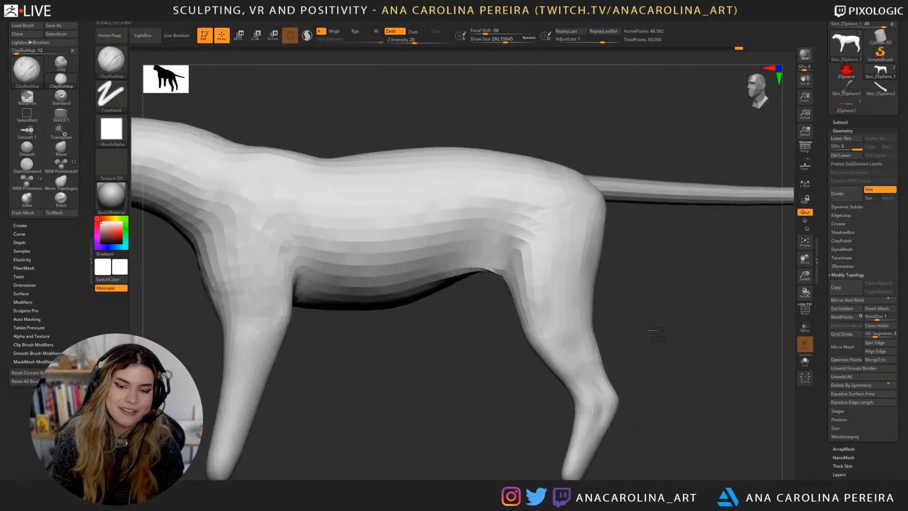
mouse_move(593, 377)
left_mouse_down("shift")
mouse_move(610, 372)
mouse_move(561, 248)
mouse_move(491, 180)
left_mouse_up("shift")
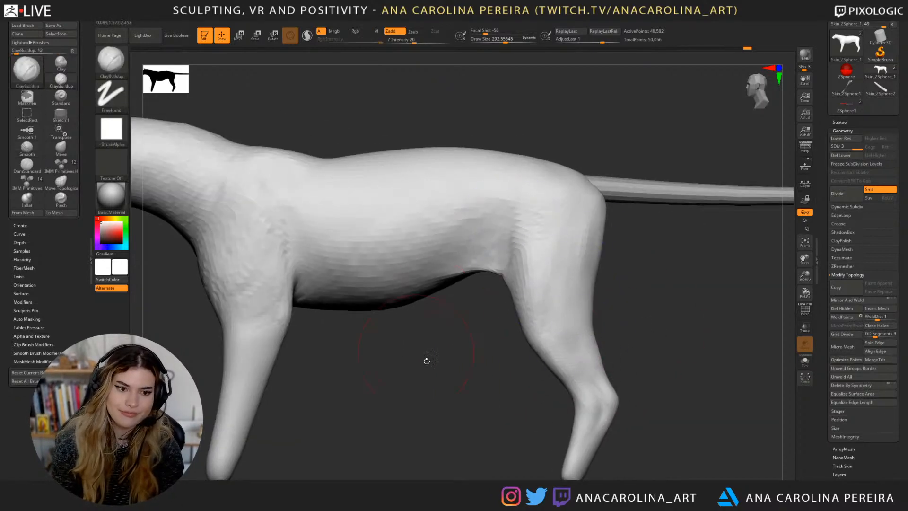
mouse_move(426, 360)
left_mouse_down()
mouse_move(395, 409)
mouse_move(482, 351)
mouse_move(378, 290)
mouse_move(269, 278)
left_mouse_up()
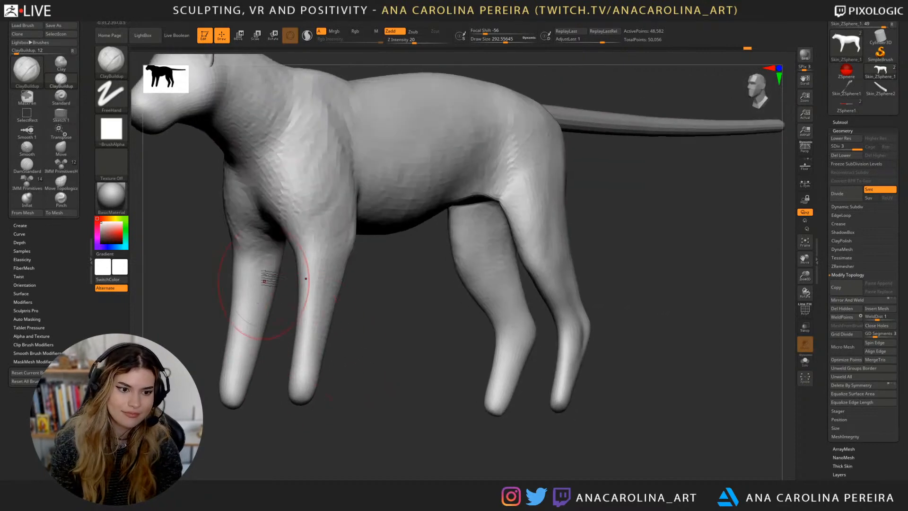
Step: Reshape the front legs with the Move brush at a draw size of about 251, enlarging it to about 390
key("b")
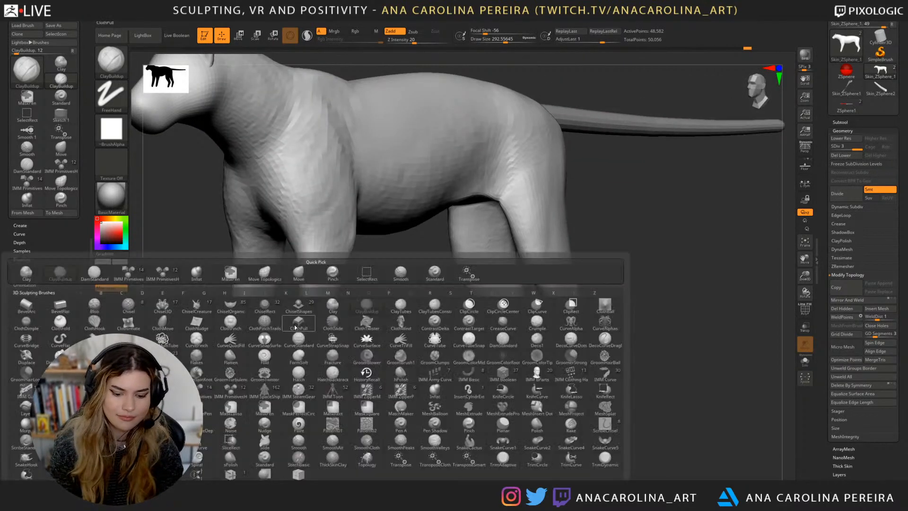
key("m")
key("v")
mouse_move(359, 406)
left_mouse_down()
mouse_move(411, 399)
mouse_move(375, 405)
mouse_move(416, 352)
mouse_move(407, 353)
mouse_move(416, 331)
mouse_move(403, 376)
mouse_move(396, 274)
left_mouse_up()
key("s")
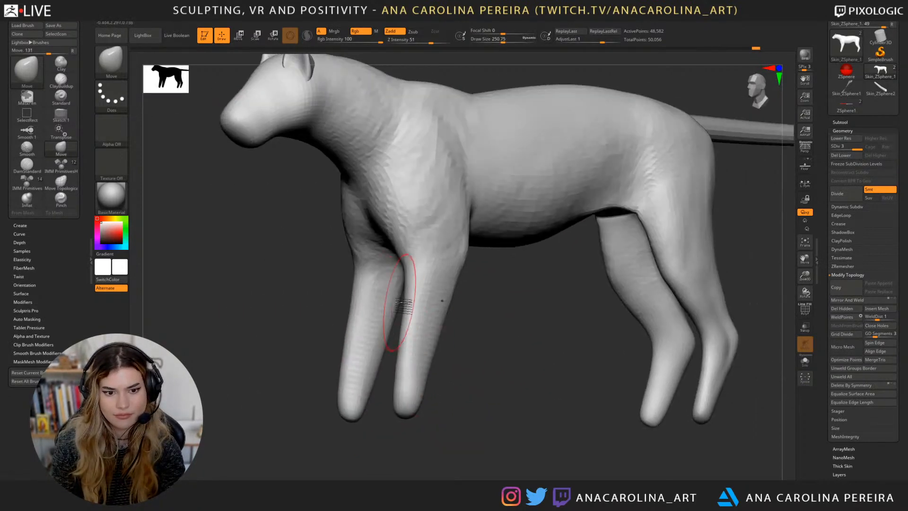
left_click_drag(450, 359, 514, 392)
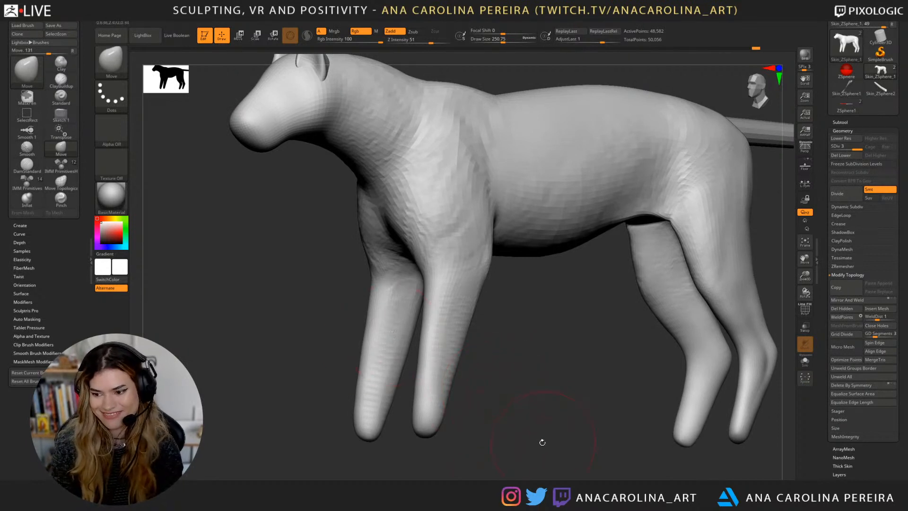
left_click_drag(541, 441, 522, 431, "alt")
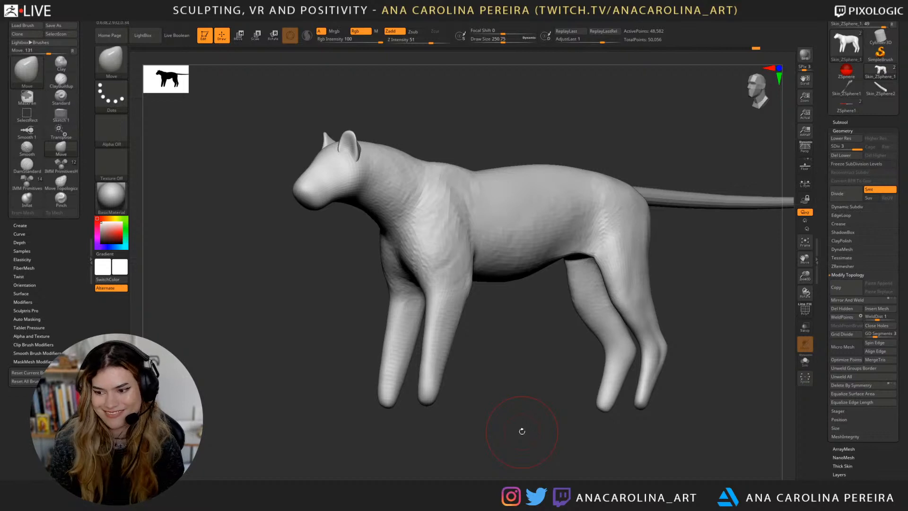
mouse_move(571, 461)
left_mouse_down("alt")
mouse_move(529, 440)
mouse_move(534, 405)
mouse_move(577, 402)
mouse_move(562, 398)
left_mouse_up("alt")
left_click_drag(478, 334, 439, 355, "shift")
left_click_drag(516, 314, 563, 382, "alt")
left_click_drag(579, 378, 535, 368)
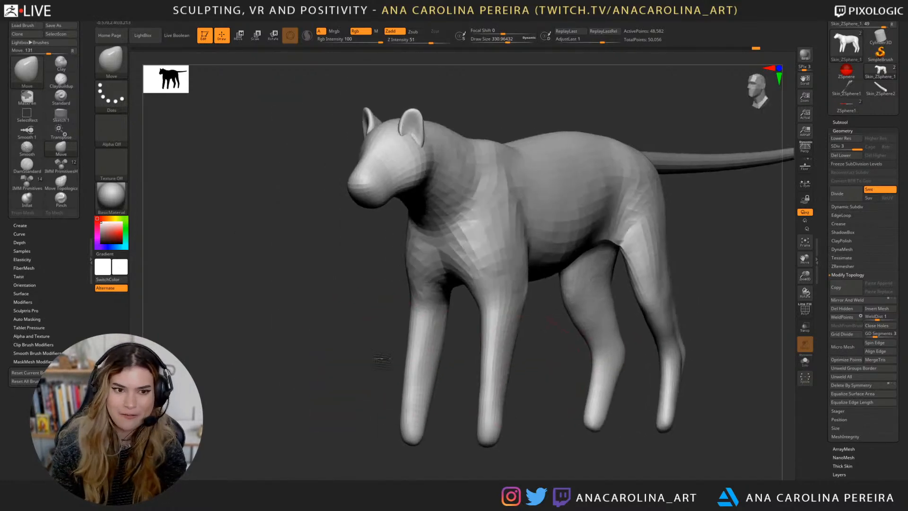
Step: Carve the crease under the nose at the muzzle tip with DamStandard at a draw size of about 177
mouse_move(348, 327)
left_mouse_down("alt")
mouse_move(386, 367)
mouse_move(361, 337)
mouse_move(290, 314)
left_mouse_up("alt")
key("b")
key("d")
key("s")
left_click_drag(274, 175, 374, 320, "alt")
key("space")
left_click_drag(400, 251, 385, 250)
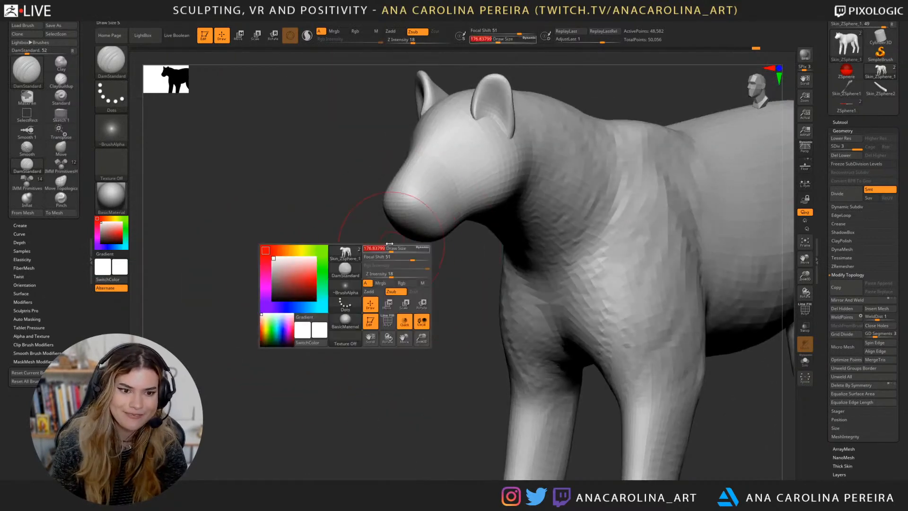
key("space")
left_click_drag(420, 221, 412, 220)
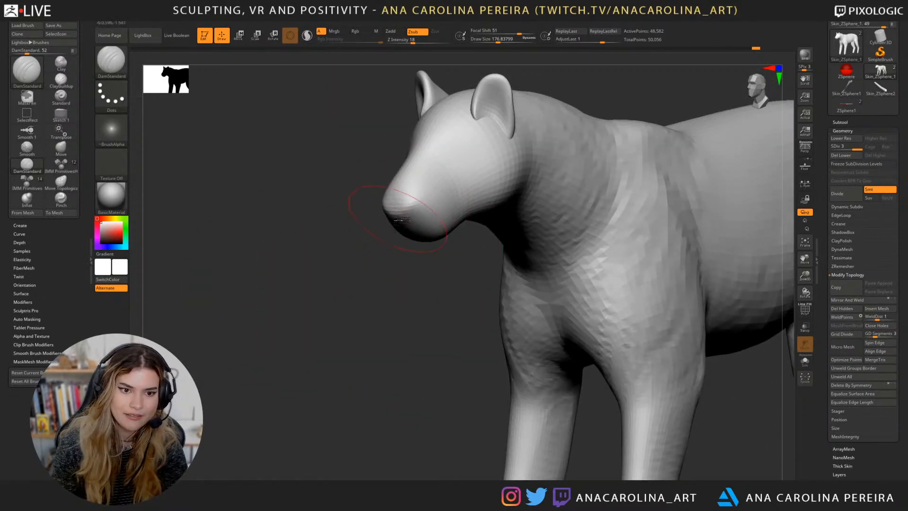
Step: Carve the mouth line and define the chin from the underside and side of the muzzle
left_click_drag(391, 273, 366, 203)
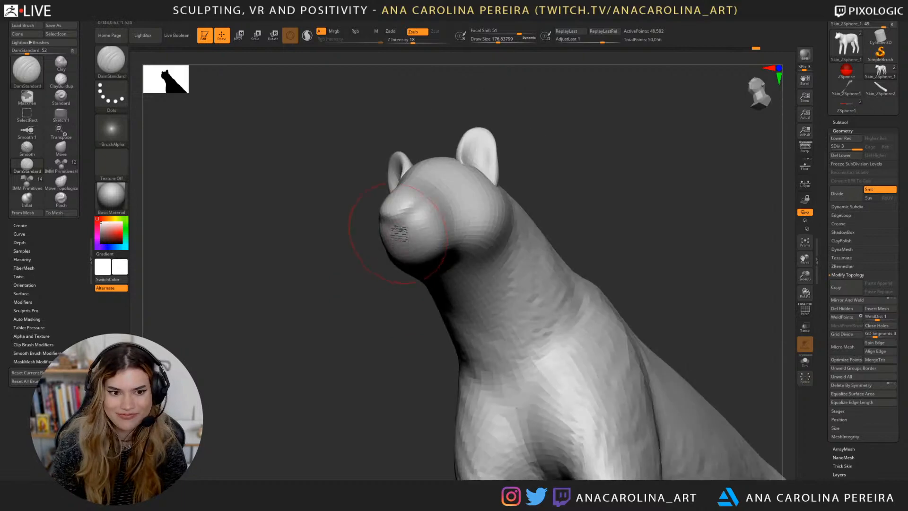
mouse_move(515, 208)
left_mouse_down()
mouse_move(533, 199)
mouse_move(430, 240)
left_mouse_up()
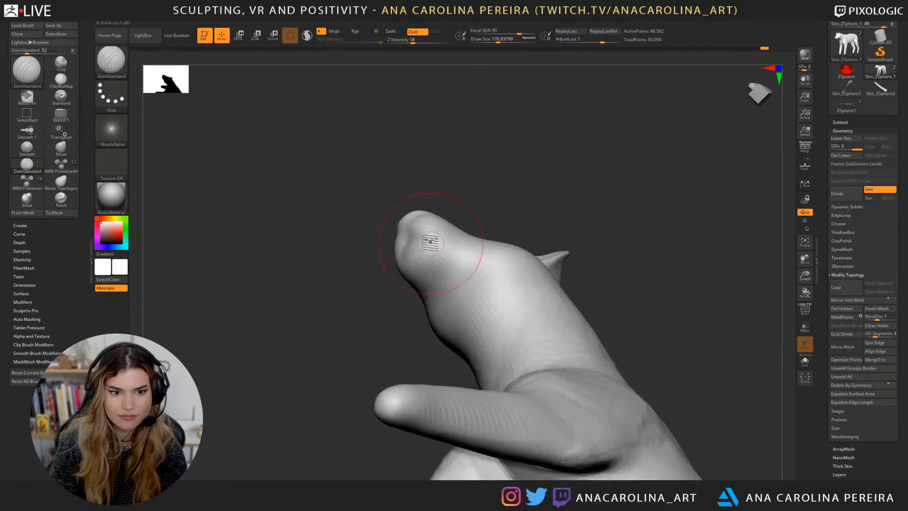
mouse_move(456, 153)
left_mouse_down()
mouse_move(496, 189)
mouse_move(589, 174)
mouse_move(514, 228)
mouse_move(471, 229)
left_mouse_up()
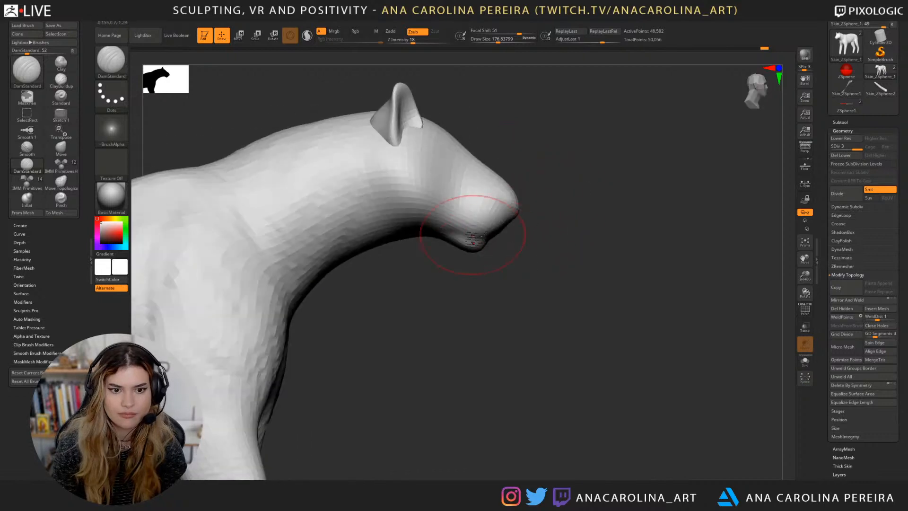
Step: Hollow out the eye sockets on both sides of the head with DamStandard
left_click_drag(525, 255, 466, 253)
left_click_drag(541, 237, 562, 189)
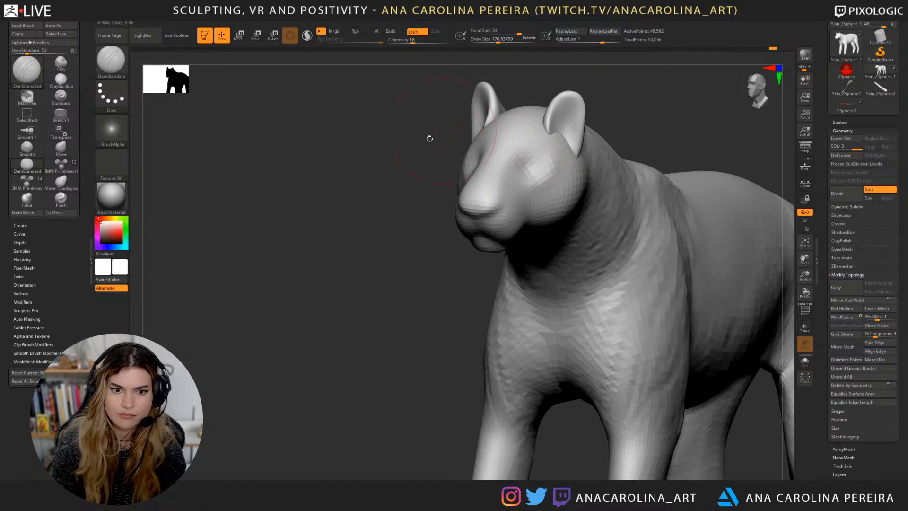
left_click_drag(427, 140, 466, 171)
left_click_drag(624, 142, 556, 150)
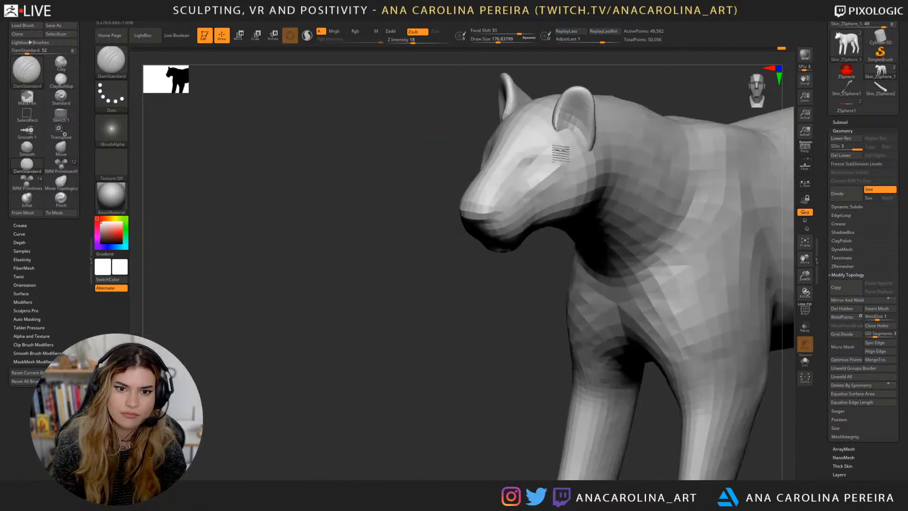
Step: Define the cheeks and jawline behind the muzzle with DamStandard, enlarging the draw size to about 234
left_click_drag(412, 272, 461, 284)
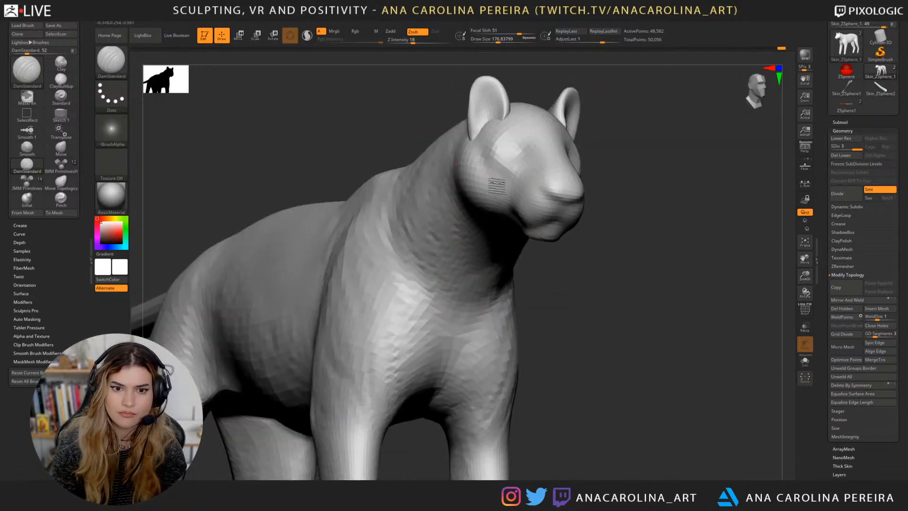
left_click_drag(583, 258, 527, 243)
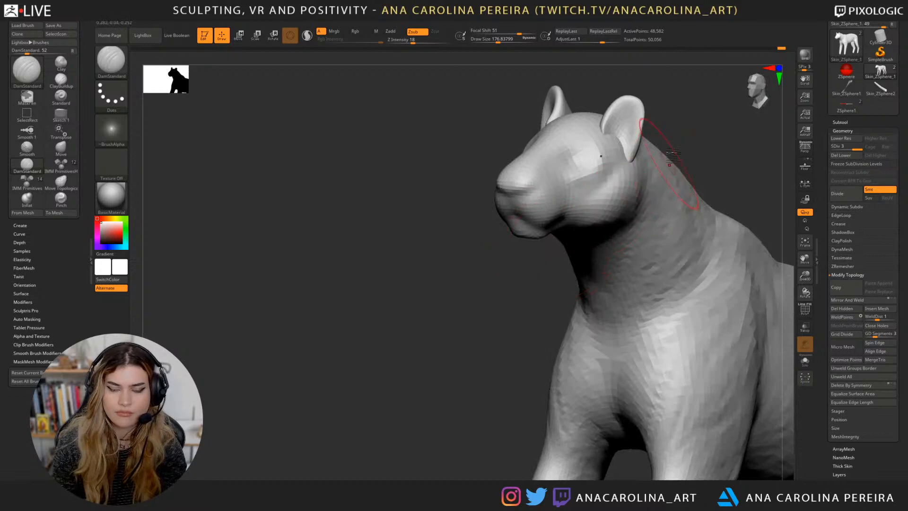
left_click_drag(698, 144, 650, 141)
mouse_move(564, 270)
left_mouse_down()
mouse_move(612, 280)
mouse_move(681, 250)
left_mouse_up()
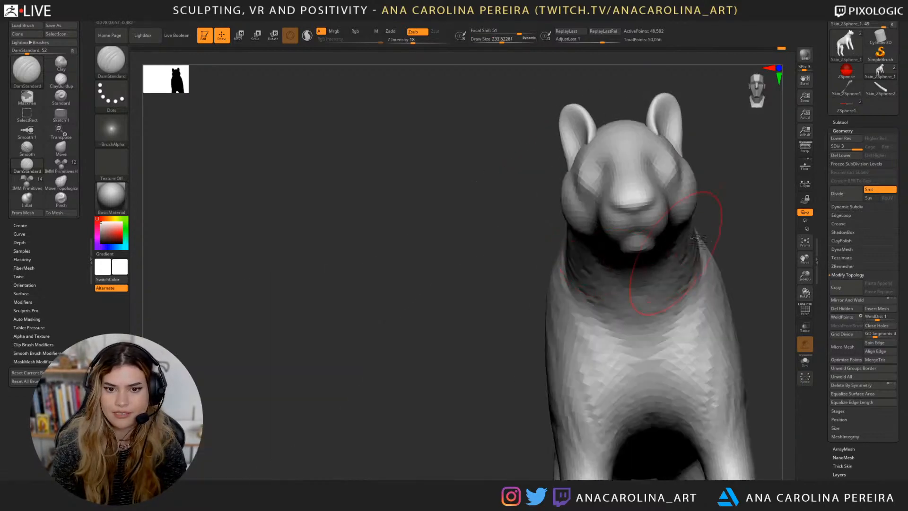
mouse_move(750, 213)
left_mouse_down()
mouse_move(685, 185)
mouse_move(614, 194)
left_mouse_up()
mouse_move(513, 283)
left_mouse_down()
mouse_move(525, 231)
mouse_move(473, 242)
left_mouse_up()
left_click_drag(551, 216, 595, 216)
mouse_move(416, 284)
left_mouse_down()
mouse_move(608, 288)
mouse_move(591, 265)
mouse_move(570, 263)
left_mouse_up()
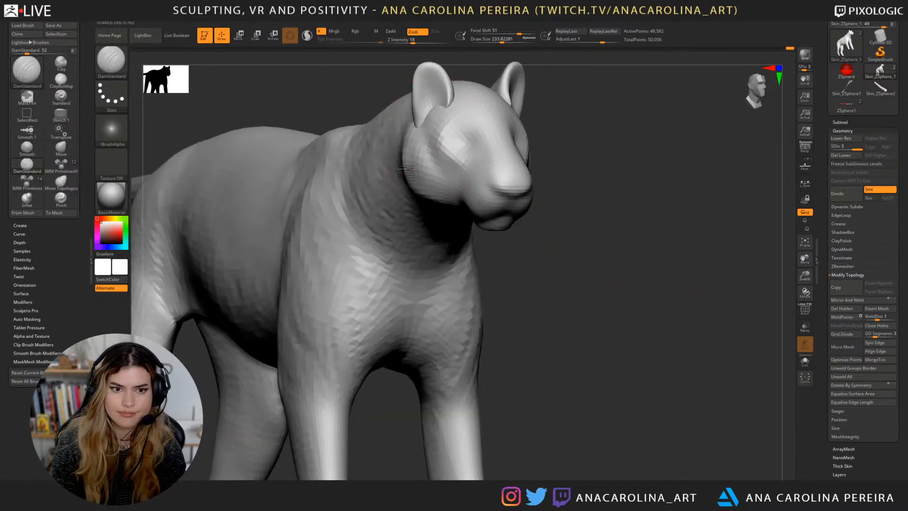
Step: Refine the brow and the bridge of the nose between the eyes at a draw size of about 141
key("space")
left_click_drag(555, 217, 569, 179)
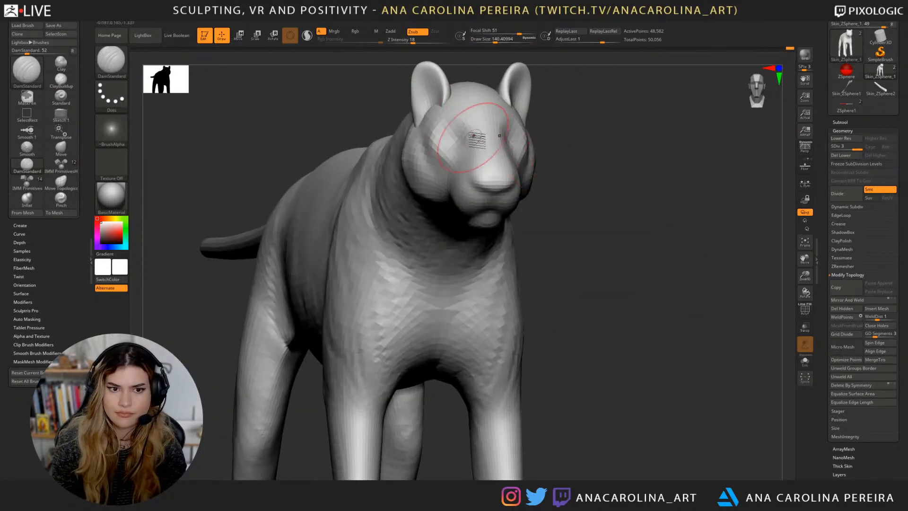
left_click_drag(575, 140, 612, 189, "alt")
Step: Turn on perspective display for the full view of the cat
mouse_move(623, 221)
left_mouse_down()
mouse_move(658, 245)
mouse_move(647, 223)
left_mouse_up()
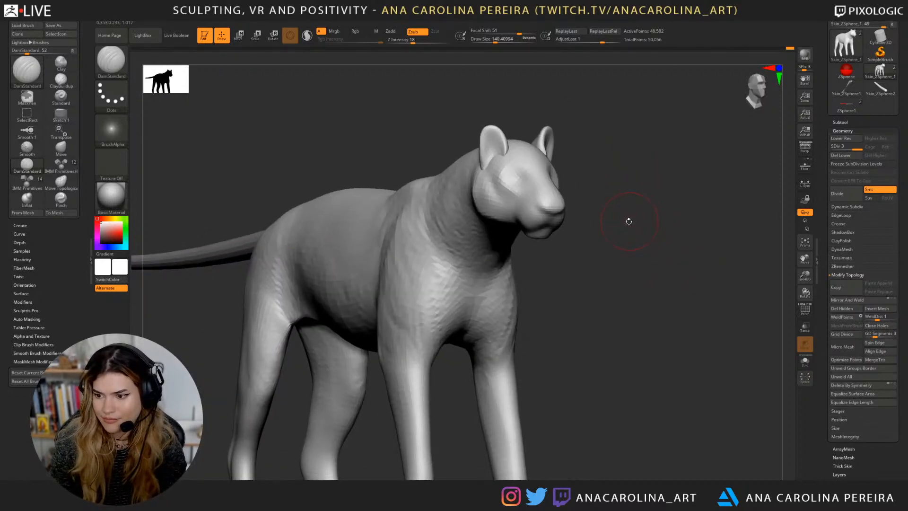
mouse_move(640, 222)
left_mouse_down()
mouse_move(682, 208)
mouse_move(668, 212)
mouse_move(678, 225)
mouse_move(664, 230)
mouse_move(707, 230)
mouse_move(656, 232)
mouse_move(718, 215)
mouse_move(711, 205)
mouse_move(711, 215)
mouse_move(725, 206)
mouse_move(716, 172)
left_mouse_up()
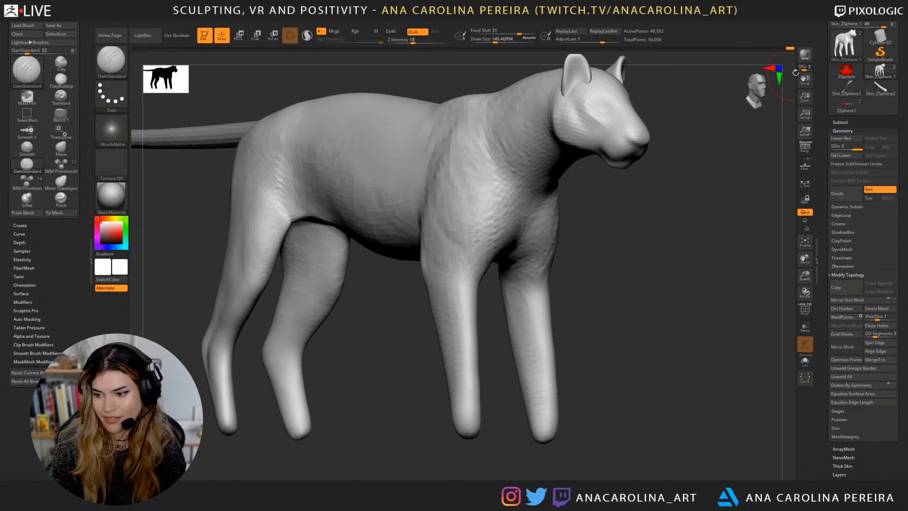
mouse_move(629, 269)
left_mouse_down()
mouse_move(659, 276)
mouse_move(648, 279)
mouse_move(662, 265)
mouse_move(651, 261)
mouse_move(648, 271)
left_mouse_up()
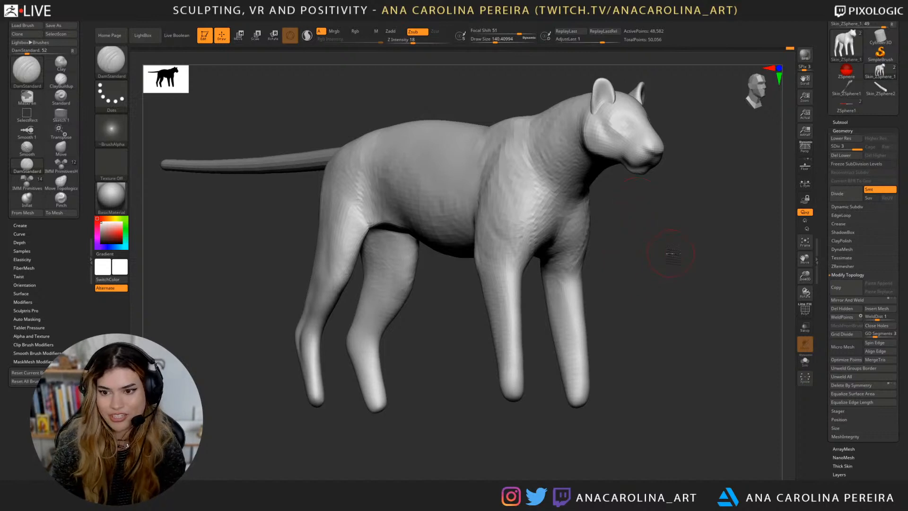
key("p")
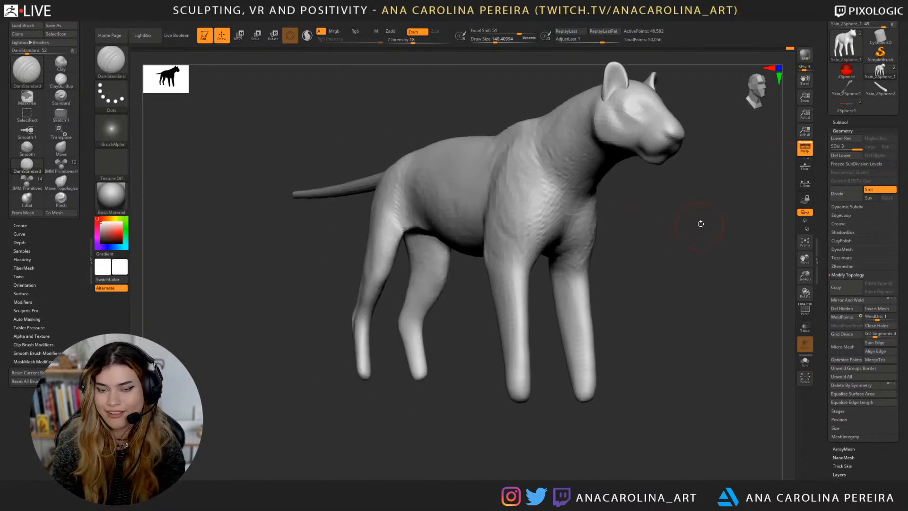
Step: Soften the side of the head and cheek at a draw size of about 358, undoing the last stroke
mouse_move(701, 224)
left_mouse_down("alt")
mouse_move(662, 255)
mouse_move(648, 245)
mouse_move(650, 253)
mouse_move(571, 277)
left_mouse_up("alt")
left_click_drag(463, 301, 442, 305)
key("space")
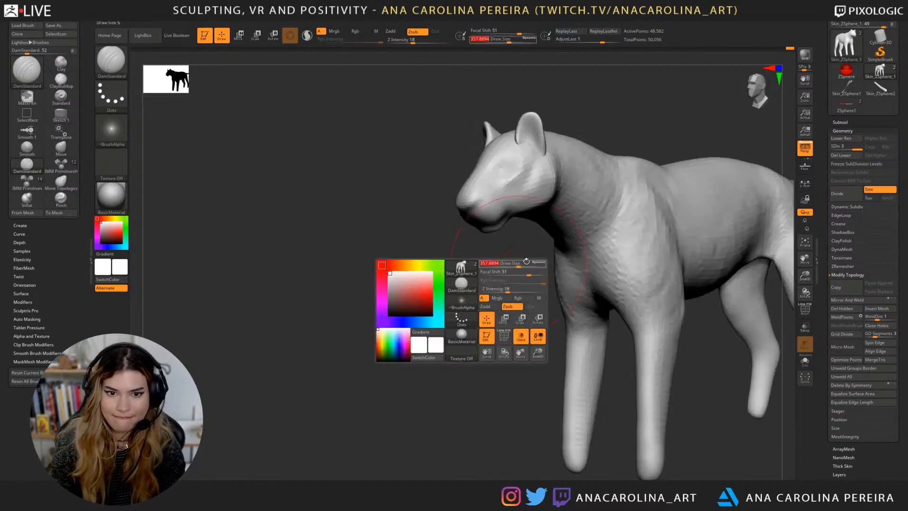
left_click_drag(500, 266, 511, 266)
mouse_move(609, 97)
left_mouse_down()
mouse_move(649, 109)
mouse_move(598, 178)
mouse_move(662, 179)
mouse_move(537, 192)
left_mouse_up()
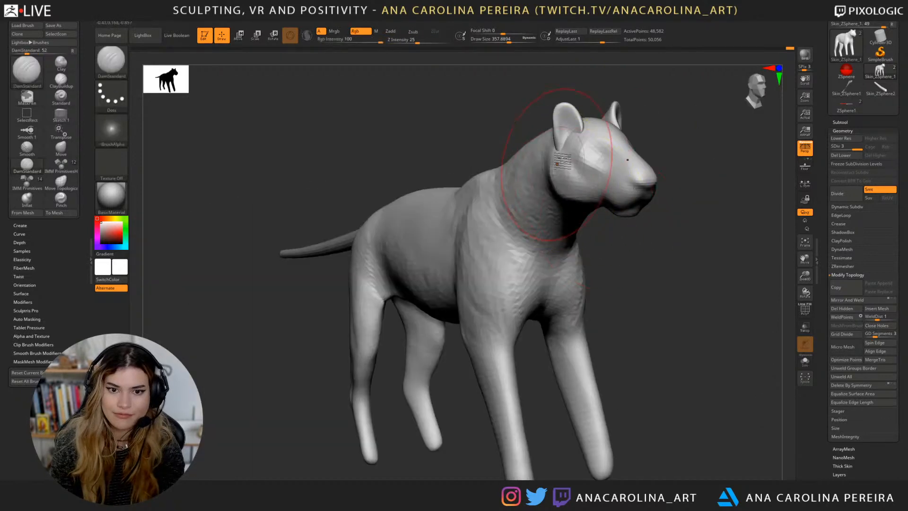
mouse_move(614, 269)
left_mouse_down()
mouse_move(615, 177)
mouse_move(581, 197)
mouse_move(688, 202)
mouse_move(698, 189)
mouse_move(668, 190)
mouse_move(666, 213)
left_mouse_up()
key("ctrl+z")
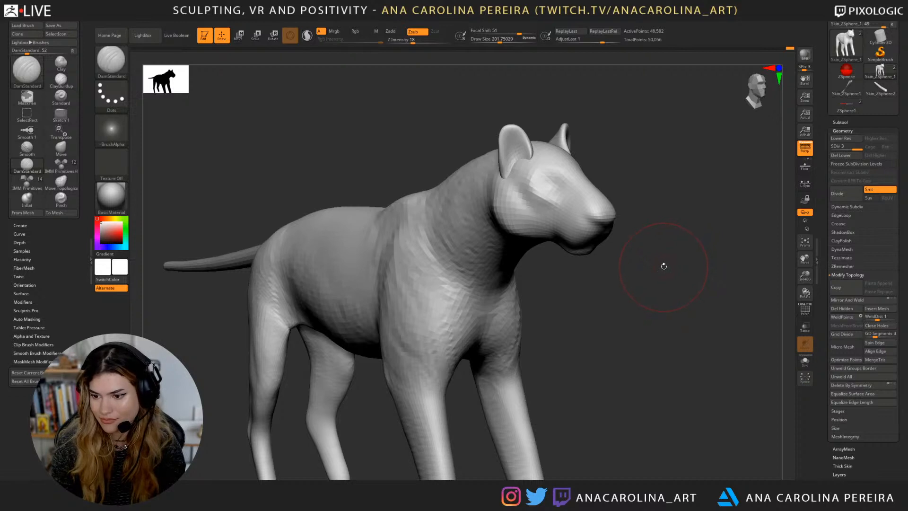
Step: Carve the cheek and the side of the muzzle with DamStandard at a draw size of about 202, enlarging it to about 299
mouse_move(670, 276)
left_mouse_down()
mouse_move(645, 298)
mouse_move(669, 310)
mouse_move(669, 320)
mouse_move(688, 289)
mouse_move(664, 292)
mouse_move(597, 259)
mouse_move(581, 156)
mouse_move(579, 163)
left_mouse_up()
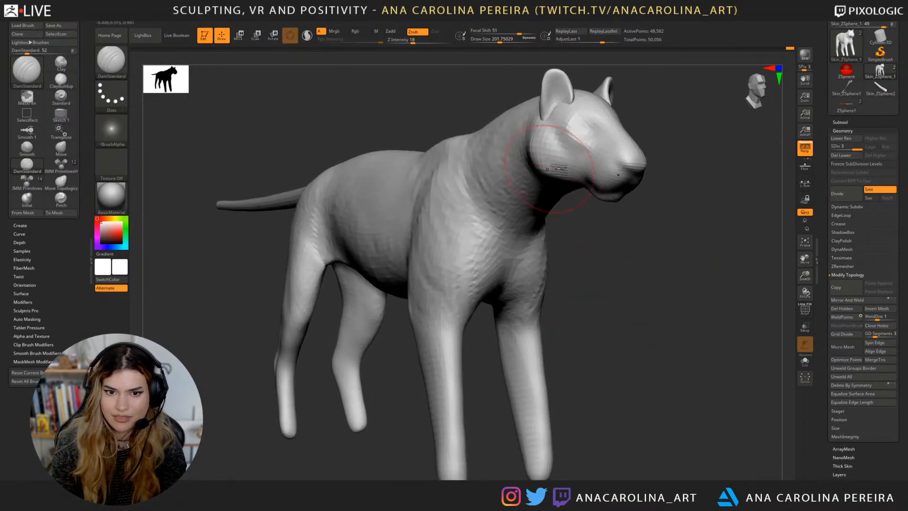
left_click_drag(596, 220, 591, 189, "alt")
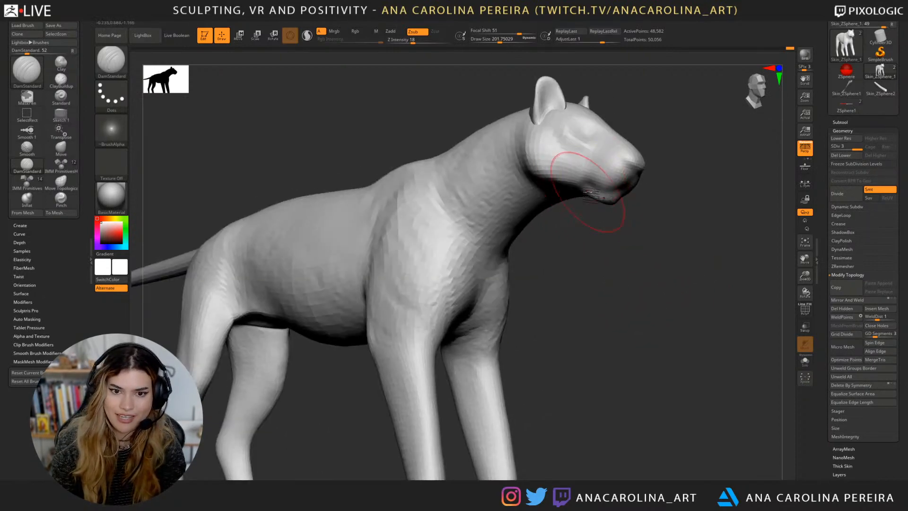
mouse_move(600, 237)
left_mouse_down()
mouse_move(679, 213)
mouse_move(622, 233)
mouse_move(599, 180)
mouse_move(634, 222)
mouse_move(679, 229)
mouse_move(671, 216)
mouse_move(640, 228)
left_mouse_up()
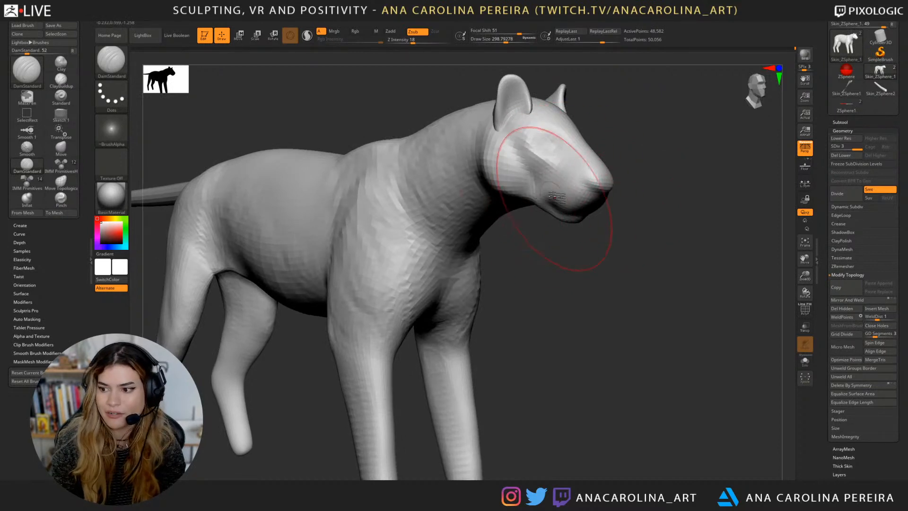
left_click_drag(556, 154, 598, 179)
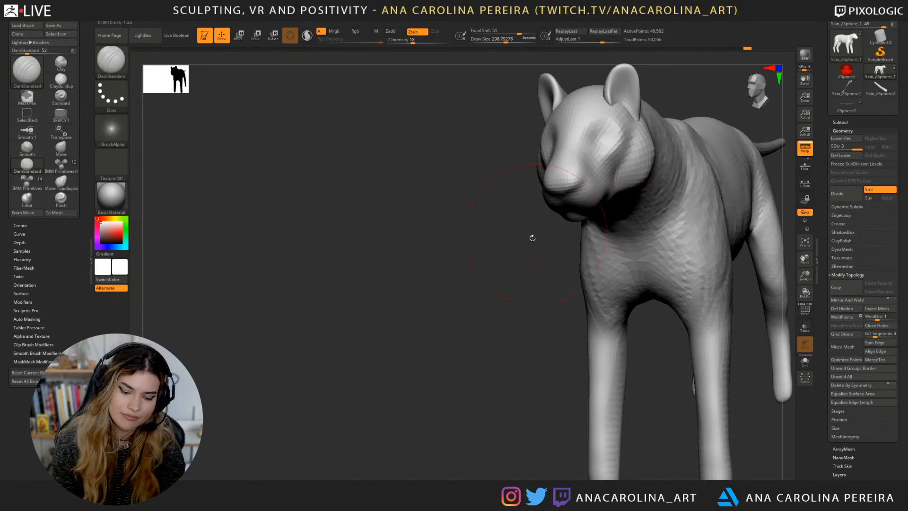
Step: Adjust the side of the head with the Move brush at a draw size of about 104
left_click_drag(533, 238, 548, 229)
key("b")
key("m")
key("v")
key("s")
mouse_move(586, 176)
left_mouse_down()
mouse_move(569, 176)
mouse_move(581, 177)
left_mouse_up()
key("s")
Step: Reshape the cheek and head silhouette from the front with the Move brush at a draw size of about 132
mouse_move(574, 175)
right_mouse_down()
mouse_move(632, 197)
mouse_move(611, 162)
right_mouse_up()
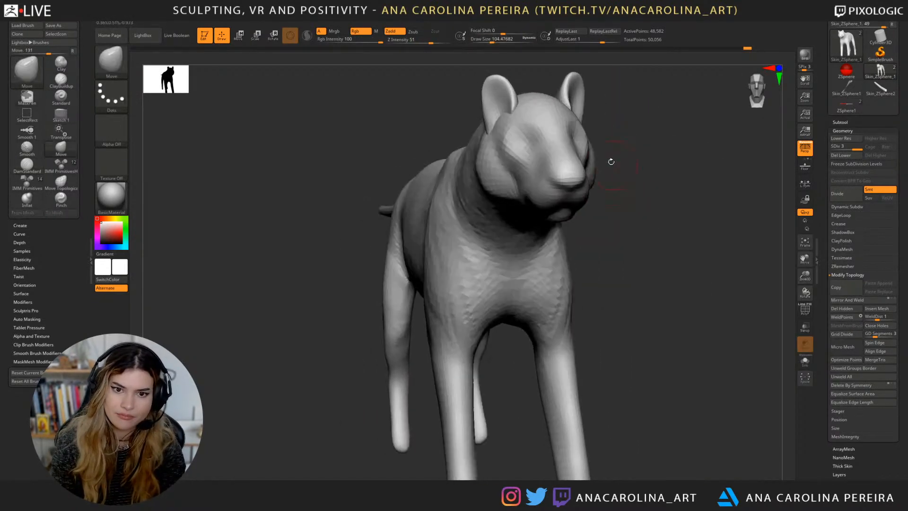
key("space")
left_click_drag(611, 161, 640, 161)
mouse_move(640, 171)
left_mouse_down()
mouse_move(611, 201)
mouse_move(685, 191)
mouse_move(652, 198)
mouse_move(661, 175)
mouse_move(686, 161)
mouse_move(654, 143)
left_mouse_up()
mouse_move(630, 101)
left_mouse_down()
mouse_move(587, 83)
mouse_move(577, 85)
mouse_move(578, 108)
left_mouse_up()
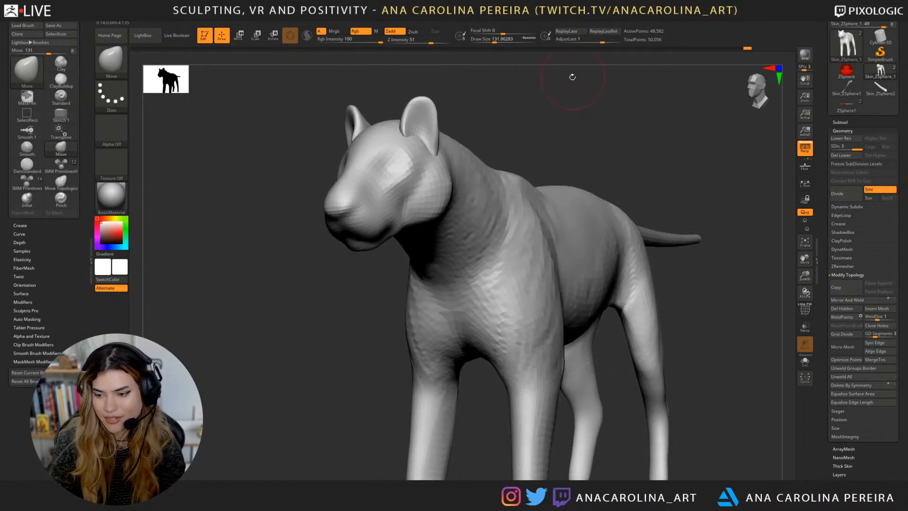
Step: Reshape the neck and chest in side profile with the Move brush at a draw size of about 250
mouse_move(560, 109)
left_mouse_down()
mouse_move(559, 117)
mouse_move(533, 122)
mouse_move(490, 247)
mouse_move(515, 288)
mouse_move(574, 283)
left_mouse_up()
right_click(538, 127)
right_click(514, 288)
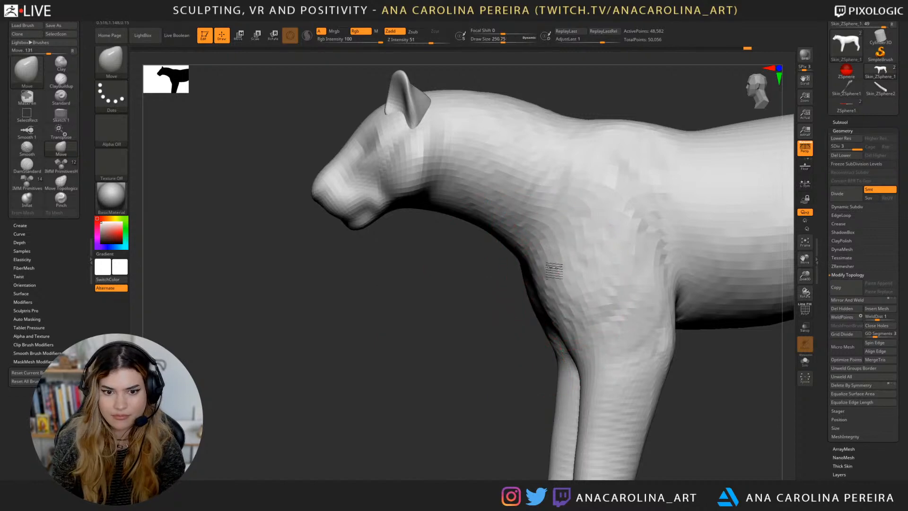
mouse_move(537, 233)
left_mouse_down()
mouse_move(542, 289)
mouse_move(634, 299)
mouse_move(571, 251)
mouse_move(622, 258)
mouse_move(572, 246)
left_mouse_up()
right_click(542, 289)
Step: Adjust the belly and the flank in front of the hind leg with Move, enlarging the draw size to about 476
left_click_drag(512, 251, 459, 314)
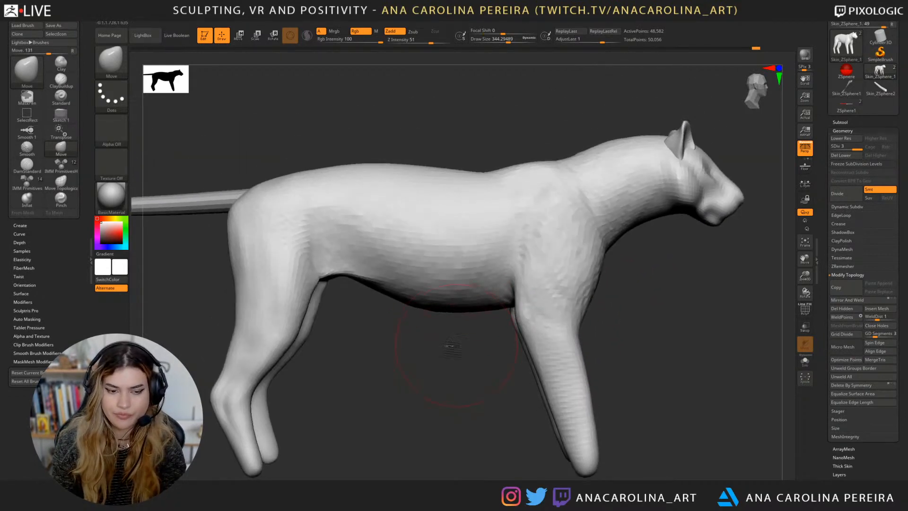
right_click(393, 283)
left_click_drag(331, 263, 356, 272)
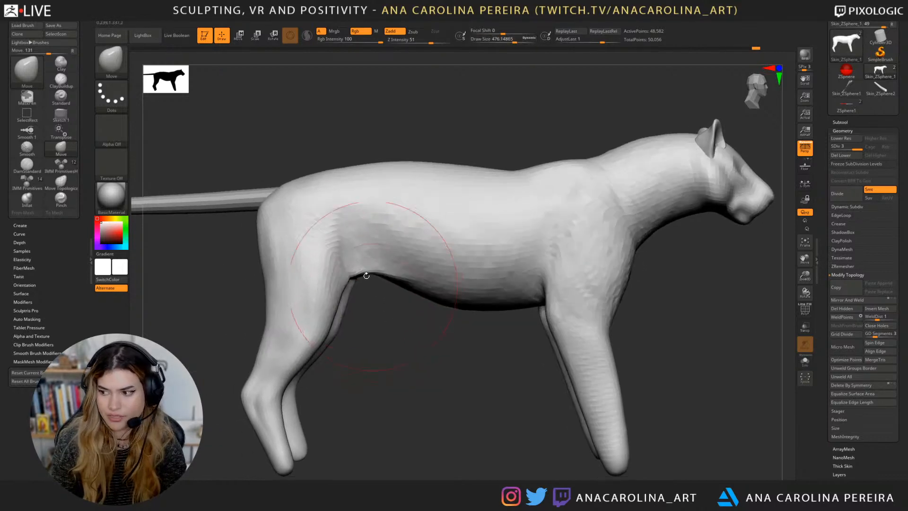
right_click(363, 318)
left_click_drag(363, 318, 334, 304)
right_click_drag(342, 307, 440, 331)
right_click_drag(514, 368, 510, 399, "ctrl")
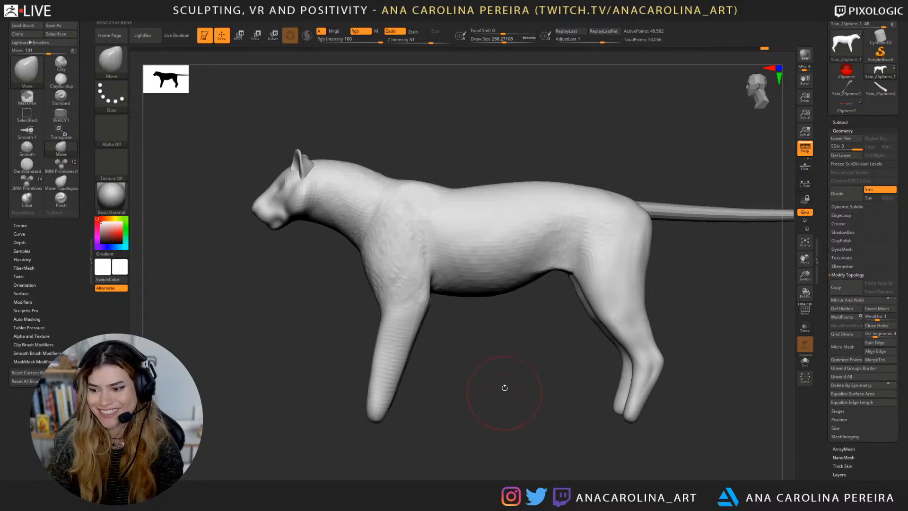
right_click_drag(505, 388, 510, 398, "ctrl")
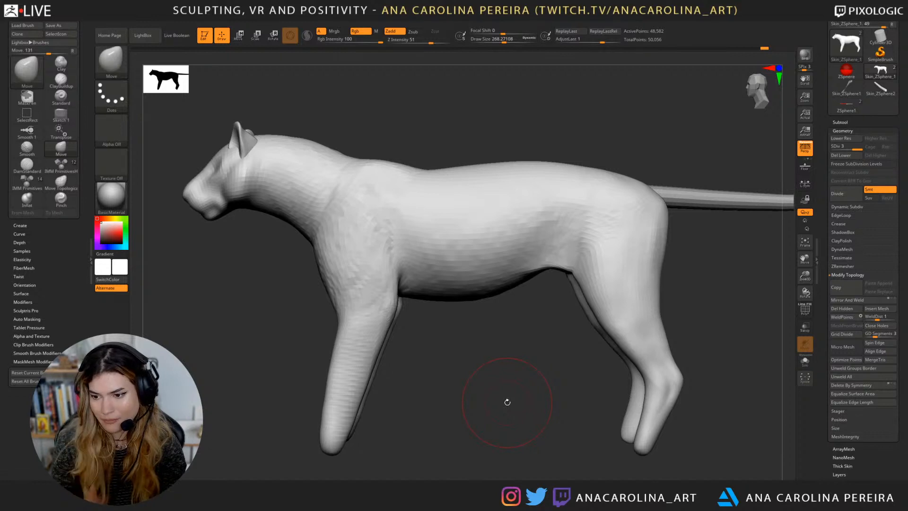
left_click_drag(476, 368, 520, 408)
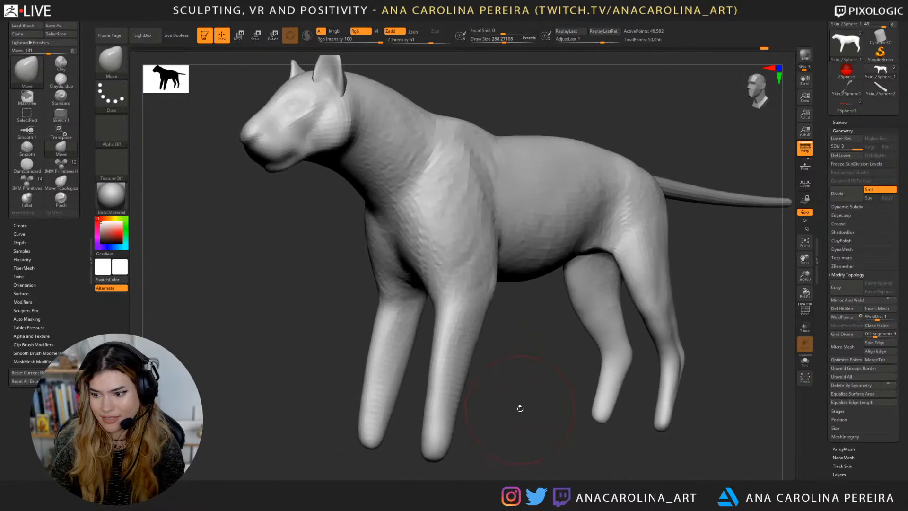
Step: Build up the front leg with ClayBuildup at a draw size of about 197 and smooth the strokes
key("b")
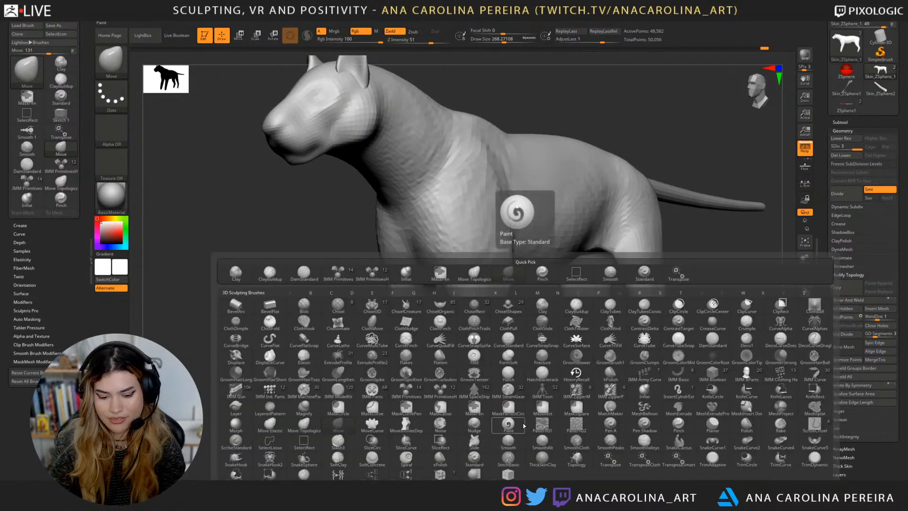
key("b")
key("c")
key("b")
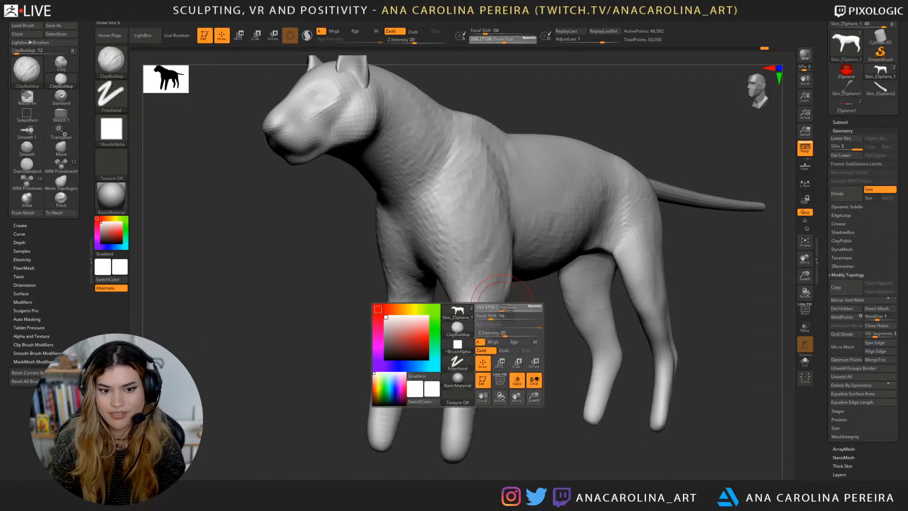
left_click_drag(488, 324, 489, 321)
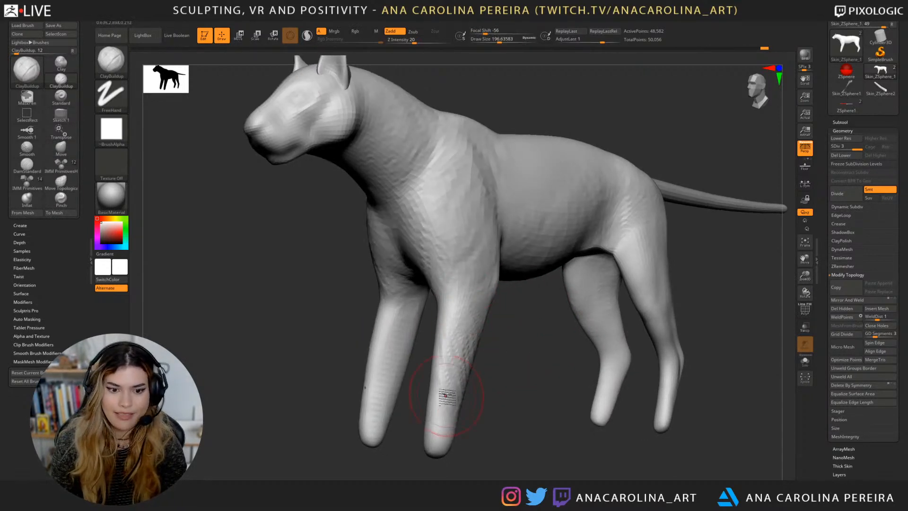
mouse_move(465, 377)
left_mouse_down()
mouse_move(458, 342)
mouse_move(470, 301)
left_mouse_up()
mouse_move(501, 332)
left_mouse_down()
mouse_move(511, 332)
mouse_move(466, 347)
mouse_move(447, 367)
mouse_move(452, 388)
mouse_move(459, 379)
mouse_move(438, 435)
mouse_move(455, 338)
left_mouse_up()
mouse_move(466, 298)
left_mouse_down()
mouse_move(449, 368)
mouse_move(464, 306)
left_mouse_up()
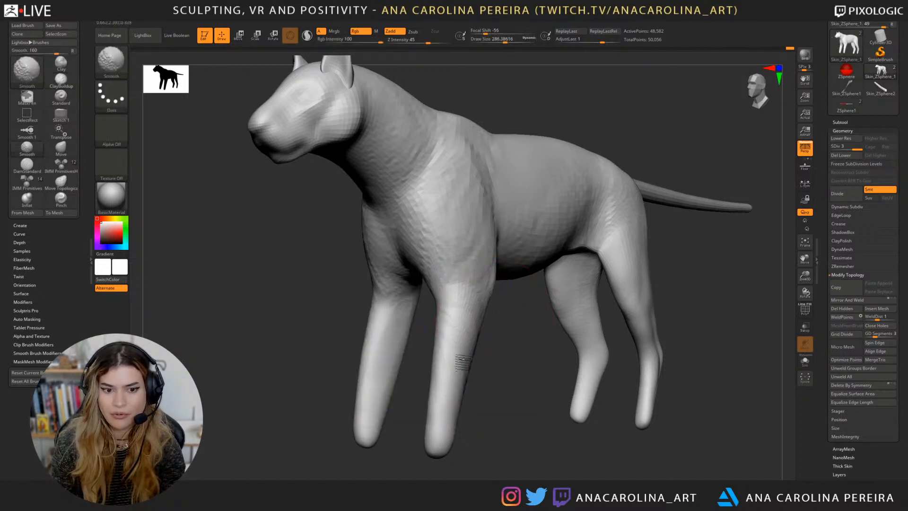
Step: Add volume at the elbow and the back of the upper foreleg with ClayBuildup at a draw size of about 212
left_click_drag(510, 377, 526, 321)
key("space")
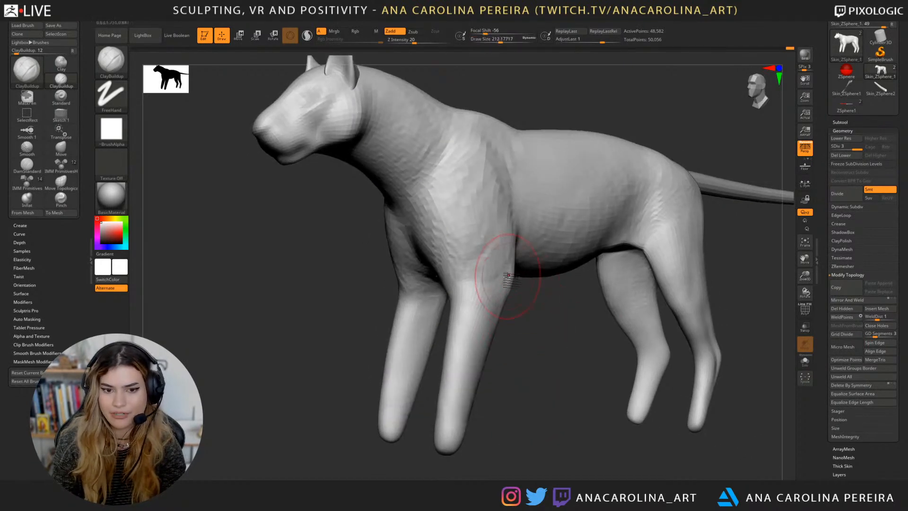
mouse_move(508, 277)
left_mouse_down()
mouse_move(509, 249)
mouse_move(514, 263)
left_mouse_up()
mouse_move(567, 304)
left_mouse_down()
mouse_move(508, 293)
mouse_move(505, 246)
left_mouse_up()
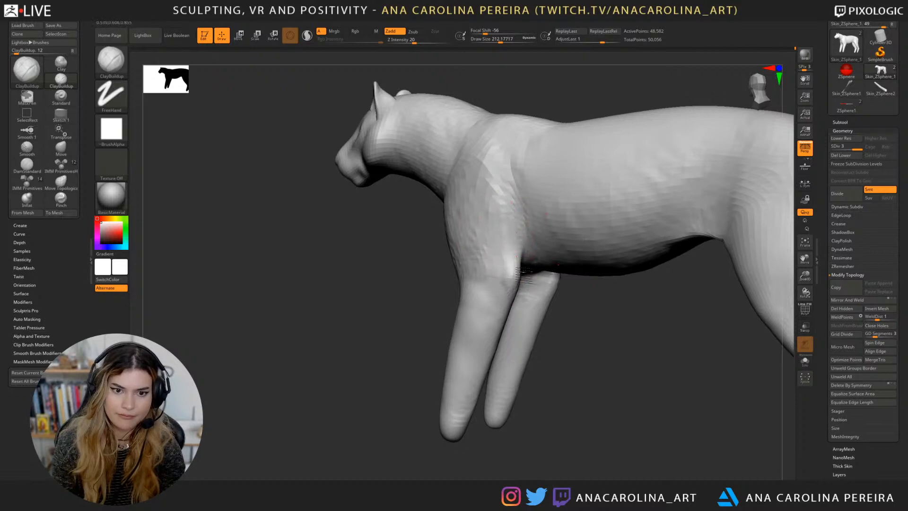
Step: Shape the elbow behind the front leg with the Move brush at a draw size of about 128
mouse_move(520, 279)
left_mouse_down()
mouse_move(618, 331)
mouse_move(582, 336)
mouse_move(656, 314)
mouse_move(639, 283)
mouse_move(534, 349)
mouse_move(450, 357)
left_mouse_up()
key("b")
key("m")
key("v")
key("space")
left_click_drag(487, 314, 478, 314)
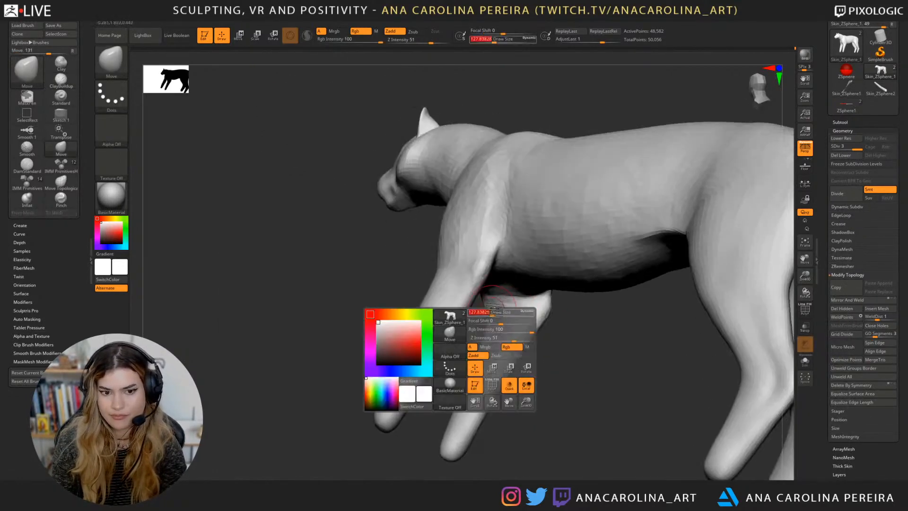
mouse_move(534, 347)
left_mouse_down()
mouse_move(618, 424)
mouse_move(572, 470)
mouse_move(541, 447)
mouse_move(570, 459)
mouse_move(562, 441)
mouse_move(576, 448)
left_mouse_up()
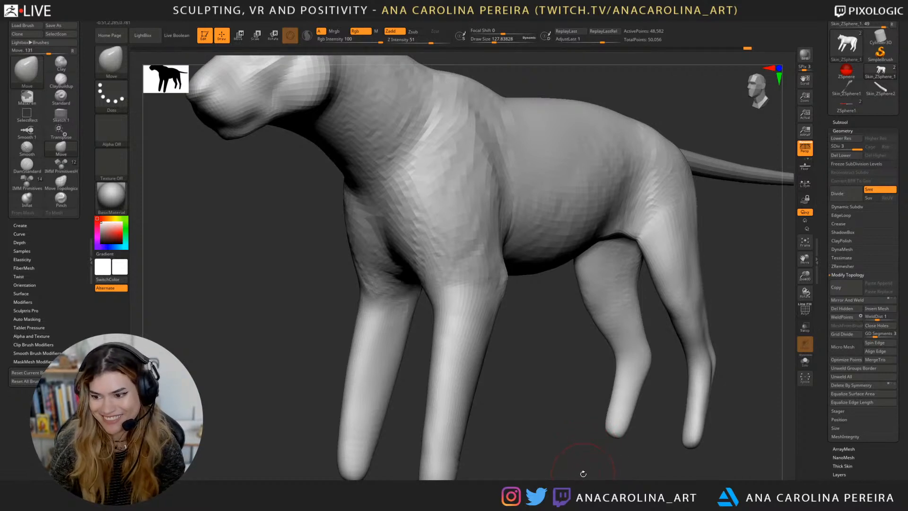
mouse_move(572, 455)
left_mouse_down()
mouse_move(565, 430)
mouse_move(568, 450)
mouse_move(552, 440)
mouse_move(609, 440)
mouse_move(588, 435)
mouse_move(594, 449)
left_mouse_up()
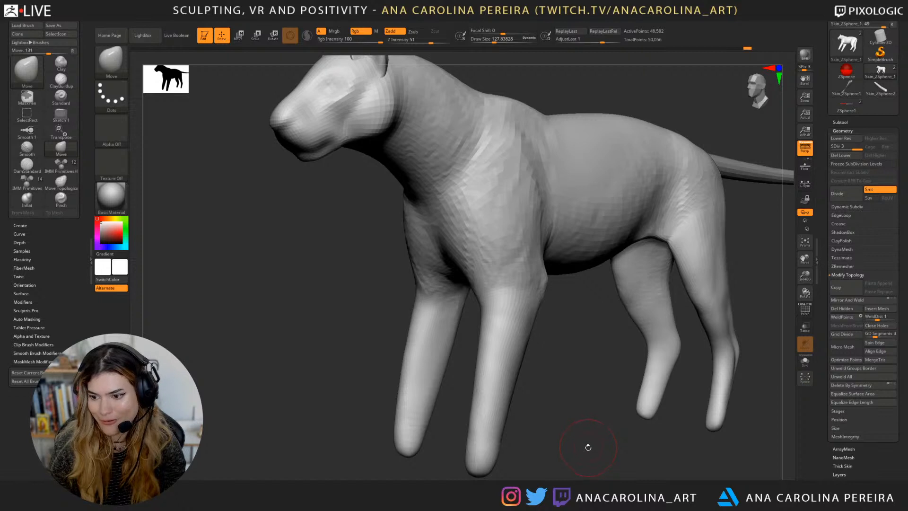
left_click_drag(587, 456, 584, 453)
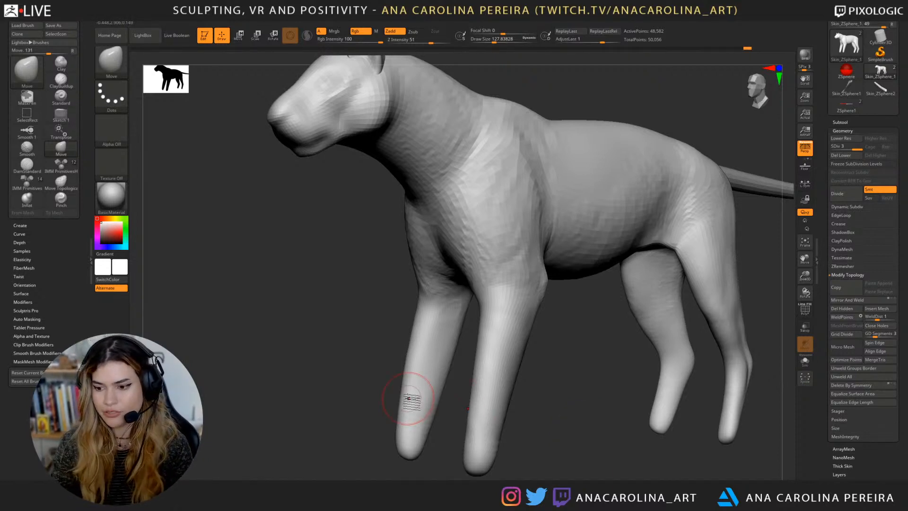
Step: Build up the outer side of the foreleg below the elbow with ClayBuildup at a draw size of about 228
mouse_move(598, 464)
left_mouse_down()
mouse_move(591, 453)
mouse_move(576, 457)
mouse_move(600, 426)
left_mouse_up()
key("b")
key("c")
key("b")
key("space")
left_click(535, 346)
left_click_drag(551, 387, 537, 384)
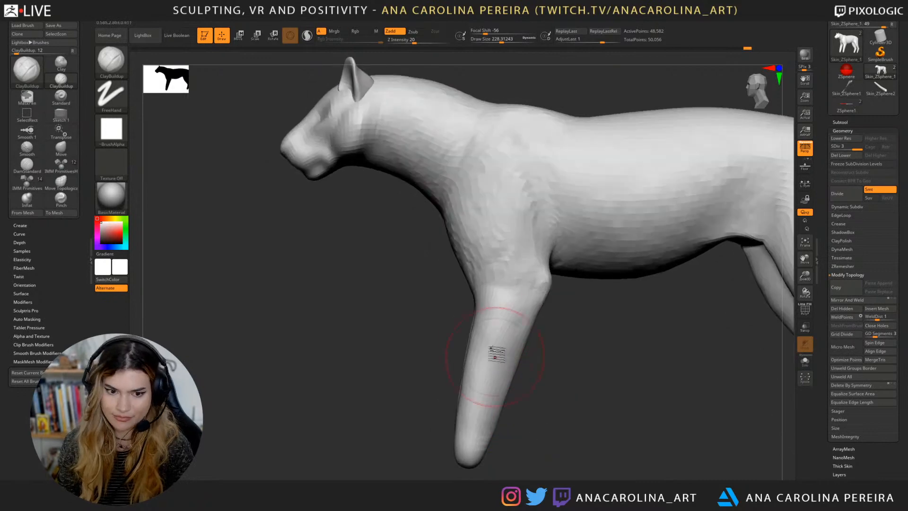
mouse_move(496, 353)
left_mouse_down()
mouse_move(506, 339)
mouse_move(505, 359)
left_mouse_up()
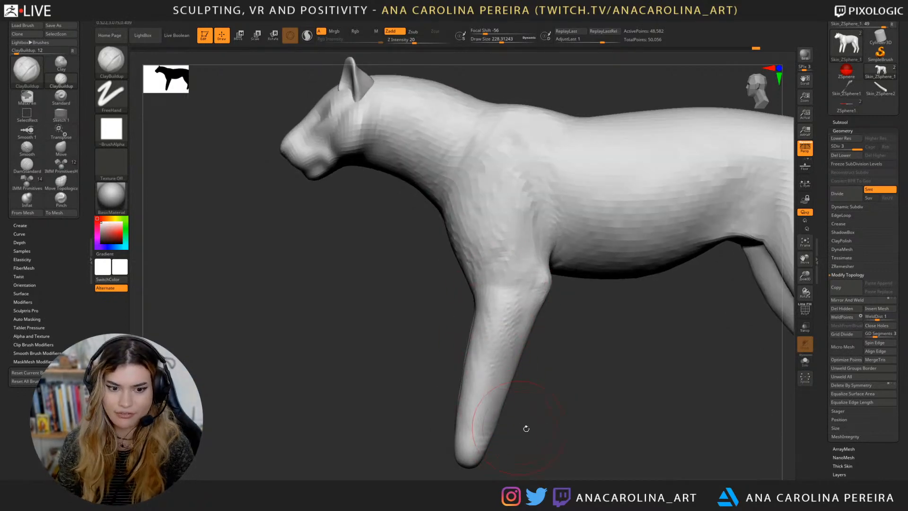
Step: Add clay along the front and inner sides of both forelegs
left_click_drag(525, 427, 514, 381)
left_click_drag(476, 309, 471, 352)
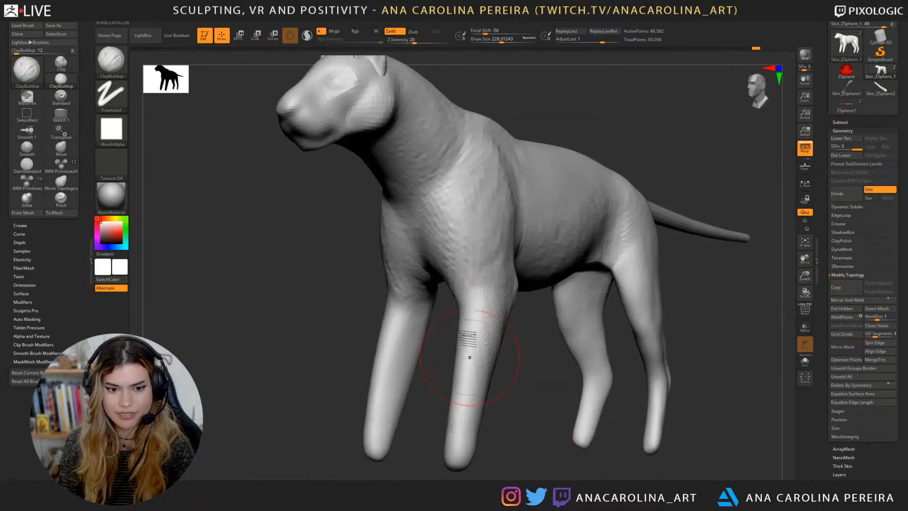
left_click_drag(520, 416, 466, 411)
left_click_drag(425, 433, 471, 412, "alt")
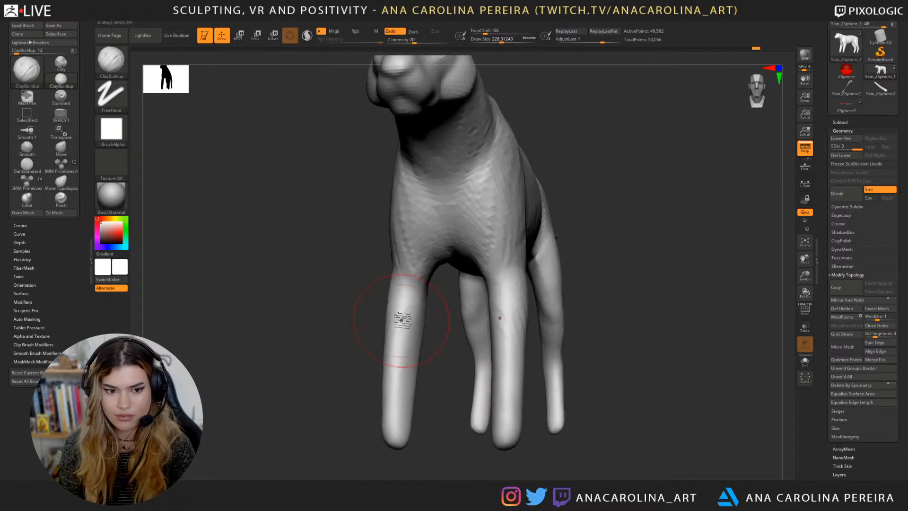
mouse_move(403, 320)
left_mouse_down()
mouse_move(405, 301)
mouse_move(402, 318)
left_mouse_up()
left_click_drag(363, 420, 411, 425)
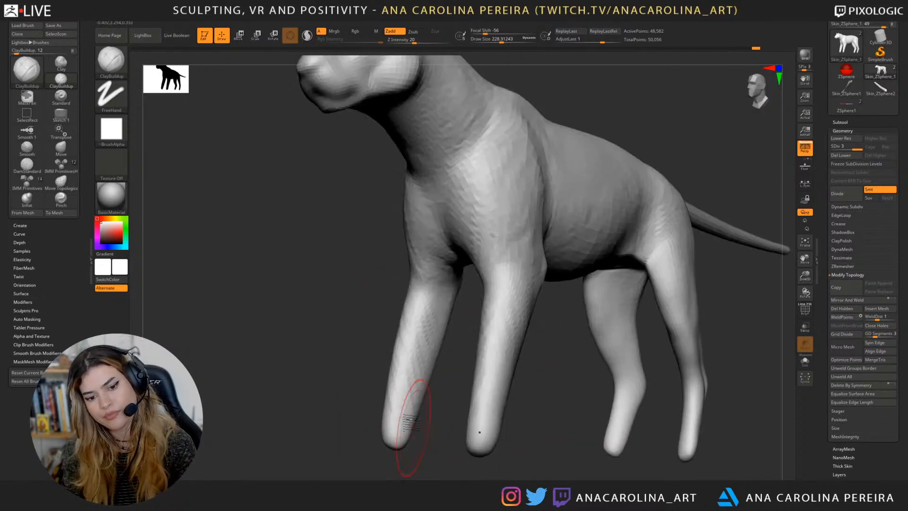
Step: Adjust the contour of the front legs with the Move brush at a draw size of about 239
mouse_move(561, 379)
left_mouse_down()
mouse_move(569, 368)
mouse_move(541, 371)
mouse_move(551, 350)
left_mouse_up()
key("b")
key("m")
key("v")
left_click_drag(531, 321, 537, 298)
left_click_drag(523, 353, 519, 355)
left_click_drag(521, 405, 534, 410)
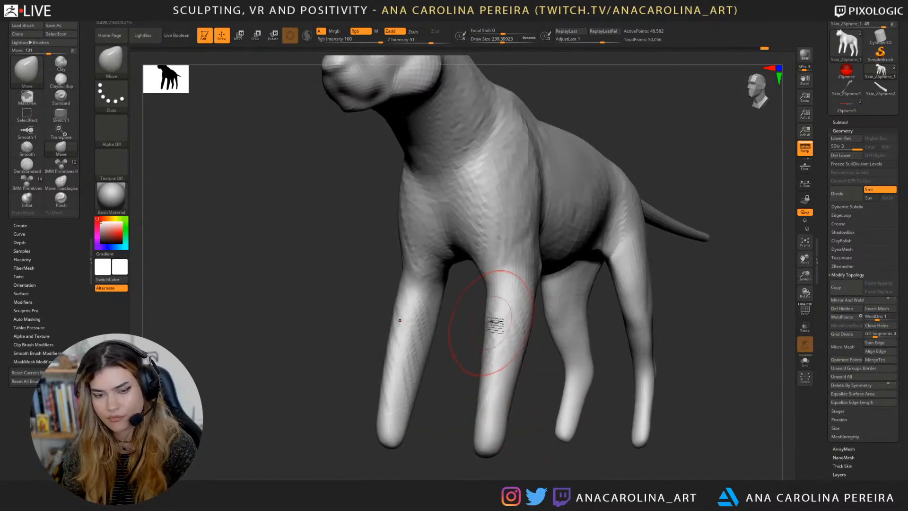
left_click_drag(497, 292, 492, 287)
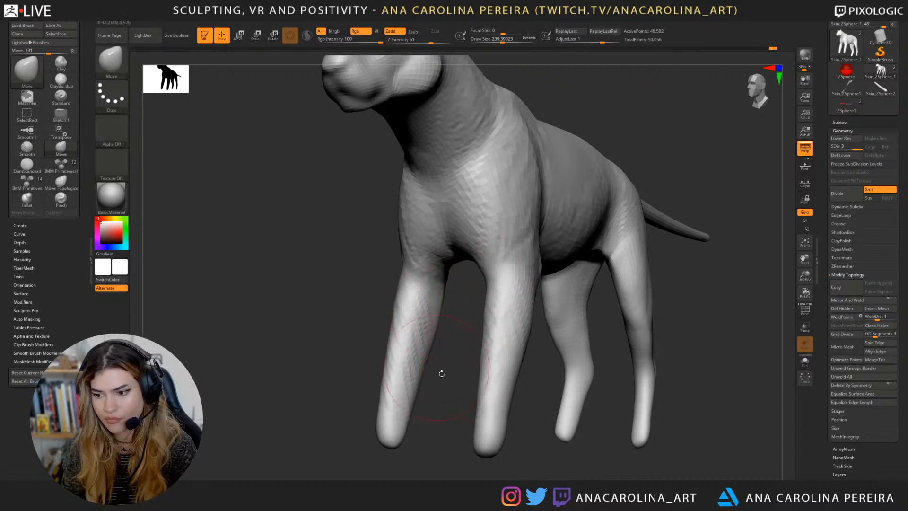
Step: Carve the crease behind the shoulder with DamStandard at a draw size of about 318
left_click_drag(460, 421, 471, 423)
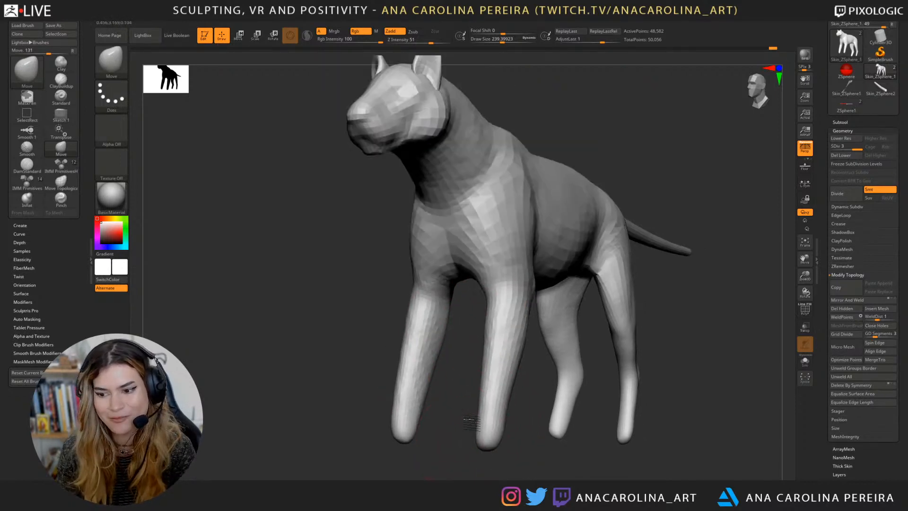
left_click_drag(590, 457, 583, 456, "alt")
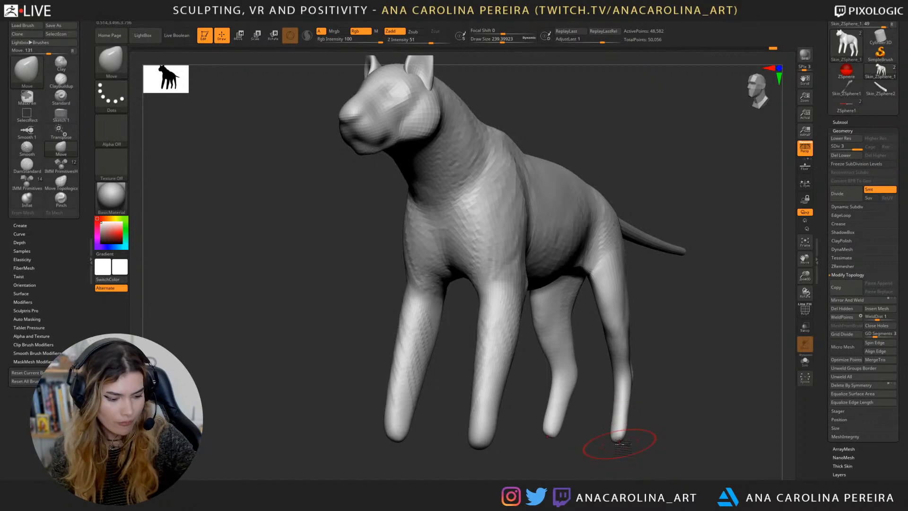
mouse_move(596, 472)
left_mouse_down()
mouse_move(624, 412)
mouse_move(662, 427)
mouse_move(583, 428)
mouse_move(584, 395)
left_mouse_up()
key("b")
key("d")
key("s")
left_click_drag(522, 101, 475, 101)
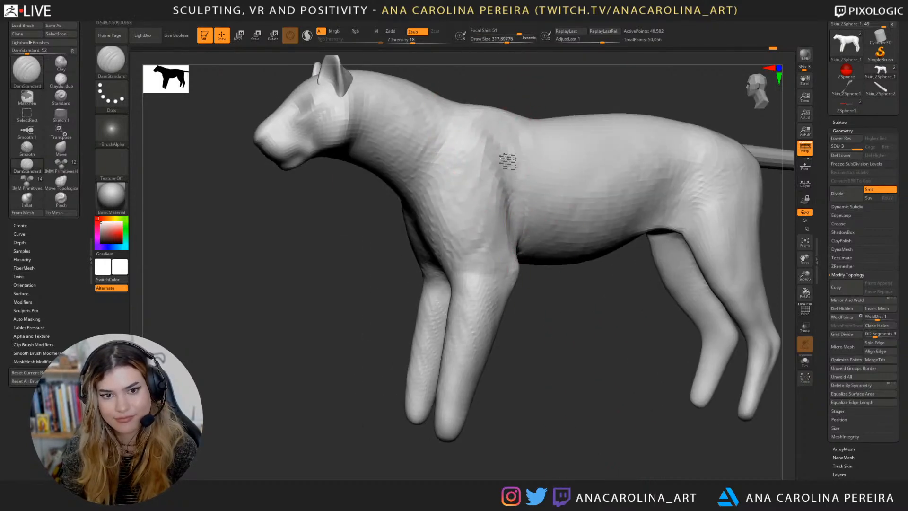
left_click_drag(536, 83, 496, 187)
Step: Define the shoulder blades and upper back from above with DamStandard
mouse_move(492, 193)
right_mouse_down()
mouse_move(515, 178)
mouse_move(500, 193)
right_mouse_up()
right_click_drag(531, 152, 501, 201)
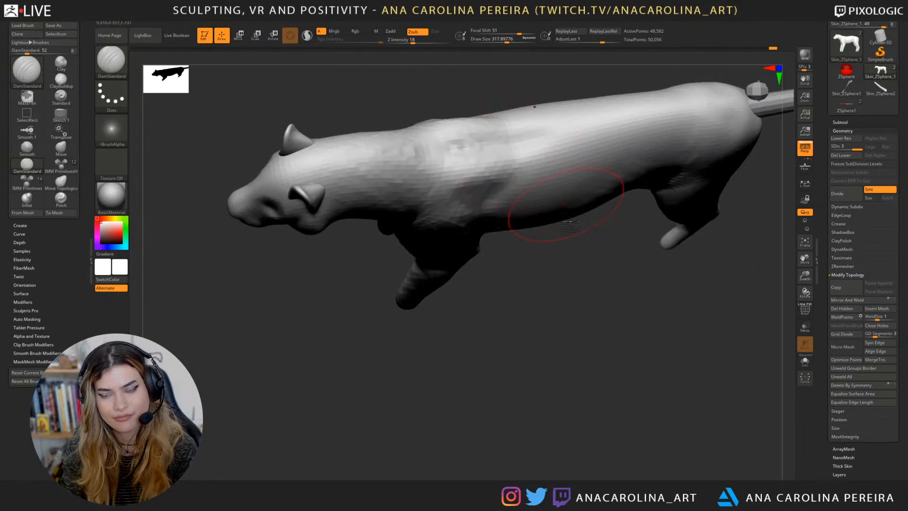
right_click_drag(562, 204, 482, 213)
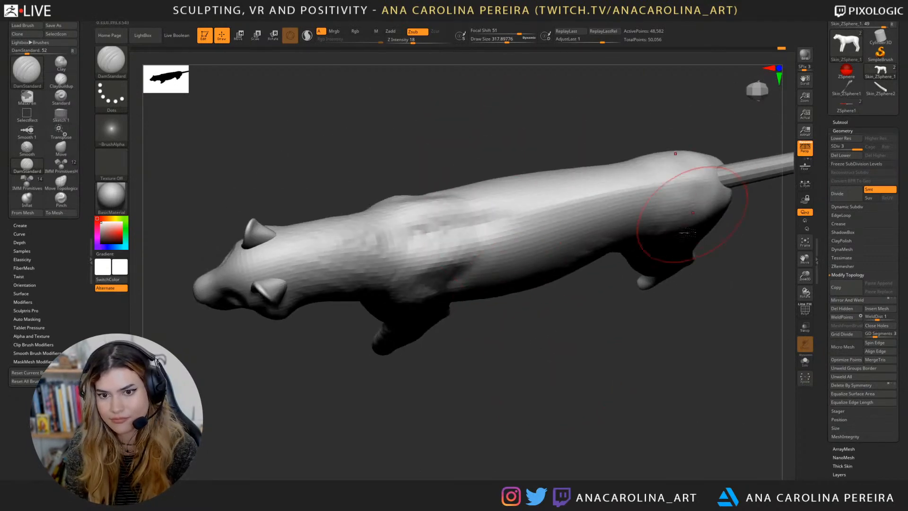
right_click_drag(693, 213, 639, 113)
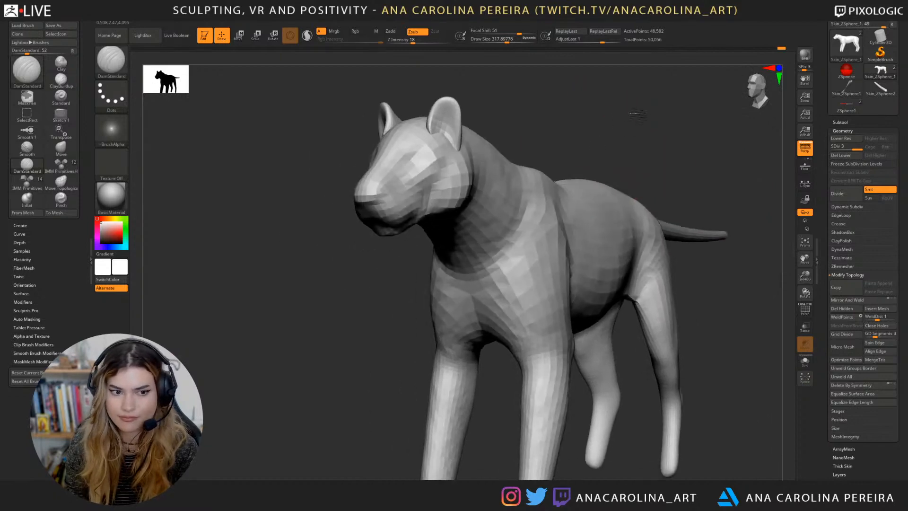
Step: Refine the neck and shoulder area with DamStandard, reducing the draw size to about 187
right_click_drag(577, 126, 573, 122)
key("b")
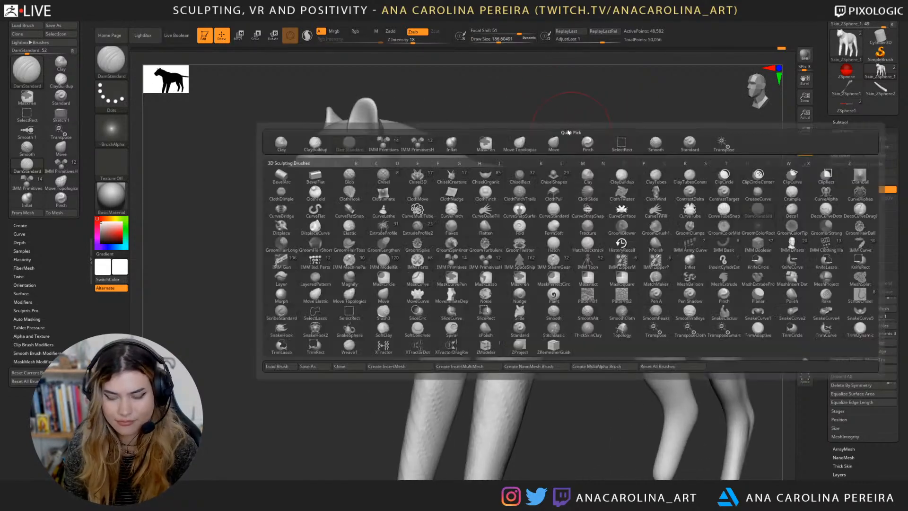
key("d")
key("s")
right_click_drag(489, 103, 468, 111)
key("space")
left_click_drag(474, 112, 423, 148)
Step: Adjust the base of the ear and back of the head with the Move Topological brush at a draw size of about 167
key("b")
key("m")
key("v")
key("space")
left_click_drag(340, 183, 343, 184)
key("b")
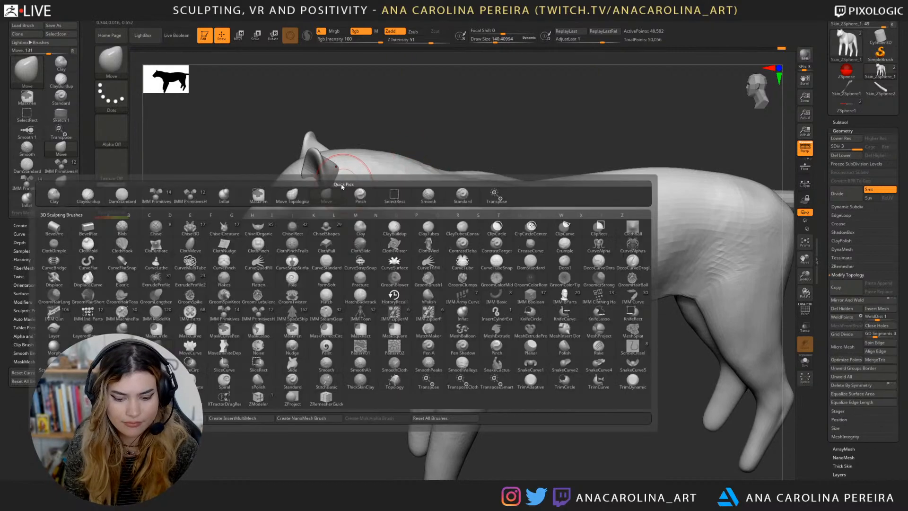
key("m")
key("t")
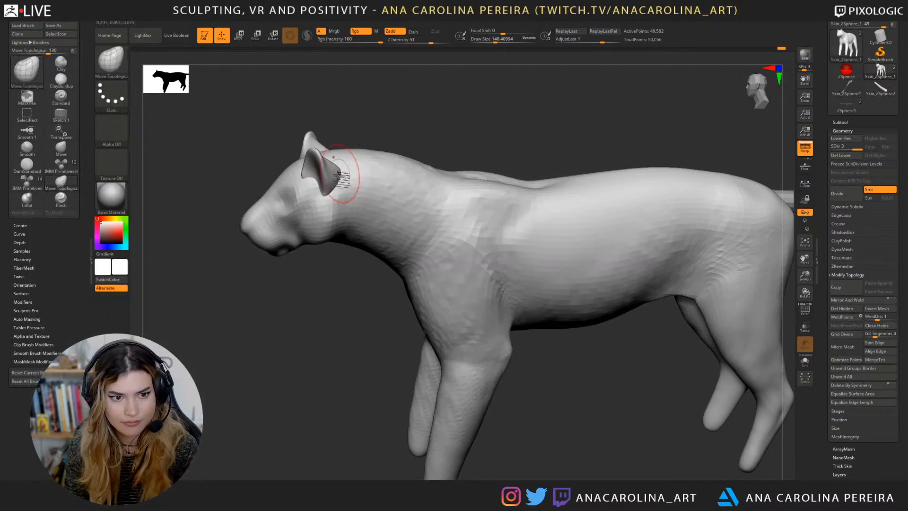
right_click_drag(325, 172, 340, 182, "ctrl")
left_click_drag(339, 182, 346, 201)
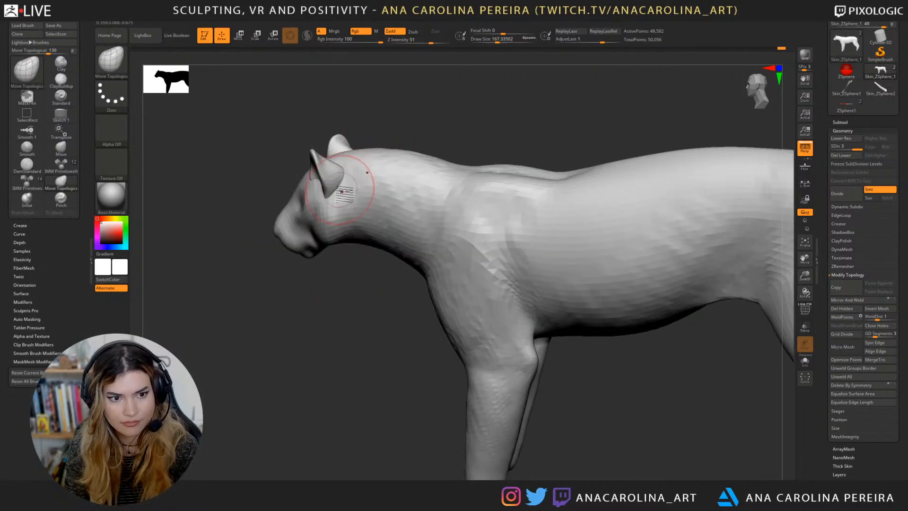
Step: Mirror and weld the cat's mesh, then check the body from the front and side
key("space")
mouse_move(378, 156)
right_mouse_down()
mouse_move(396, 128)
mouse_move(418, 158)
mouse_move(541, 111)
mouse_move(569, 134)
mouse_move(551, 130)
mouse_move(600, 128)
mouse_move(559, 119)
mouse_move(591, 126)
mouse_move(590, 102)
mouse_move(636, 190)
mouse_move(666, 179)
mouse_move(664, 160)
right_mouse_up()
key("ctrl")
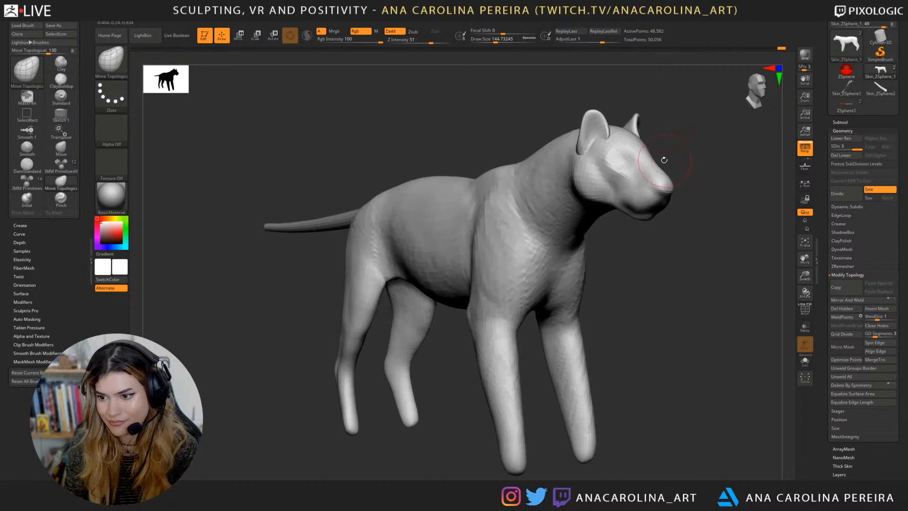
mouse_move(664, 160)
left_mouse_down()
mouse_move(646, 152)
mouse_move(631, 166)
left_mouse_up()
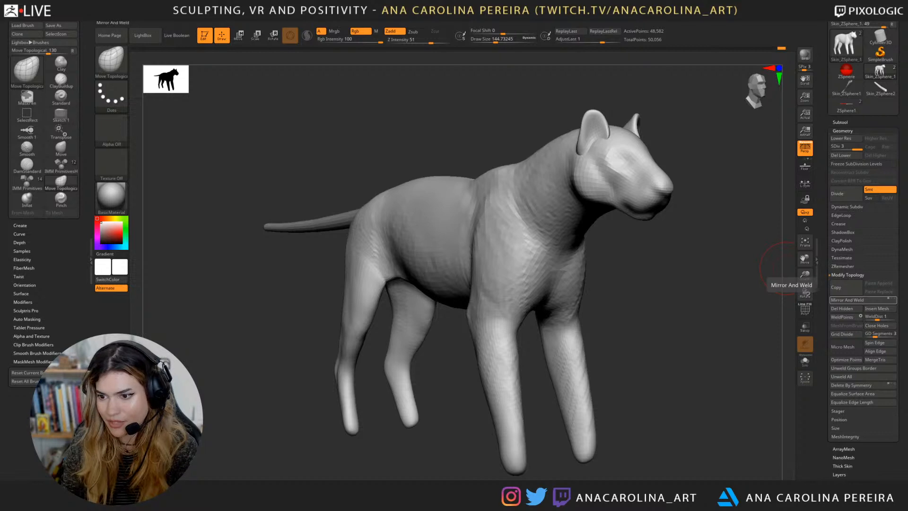
left_click(847, 300)
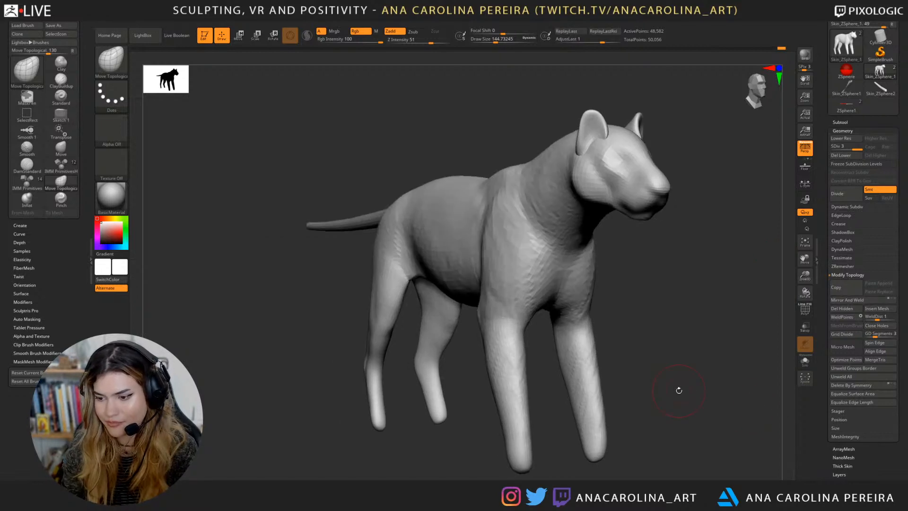
left_click_drag(597, 260, 612, 294)
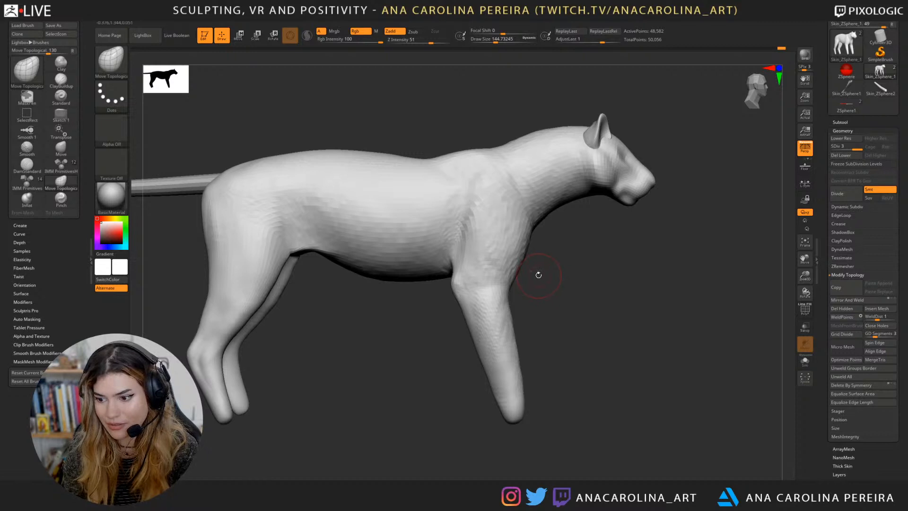
mouse_move(568, 321)
left_mouse_down()
mouse_move(593, 339)
mouse_move(630, 339)
mouse_move(618, 329)
mouse_move(643, 383)
mouse_move(648, 318)
mouse_move(652, 328)
mouse_move(613, 324)
mouse_move(620, 304)
mouse_move(593, 273)
left_mouse_up()
Step: Reshape the hind legs around the hocks with the Move brush at a draw size of about 299
key("b")
key("m")
key("v")
key("space")
left_click_drag(400, 297, 405, 298)
key("space")
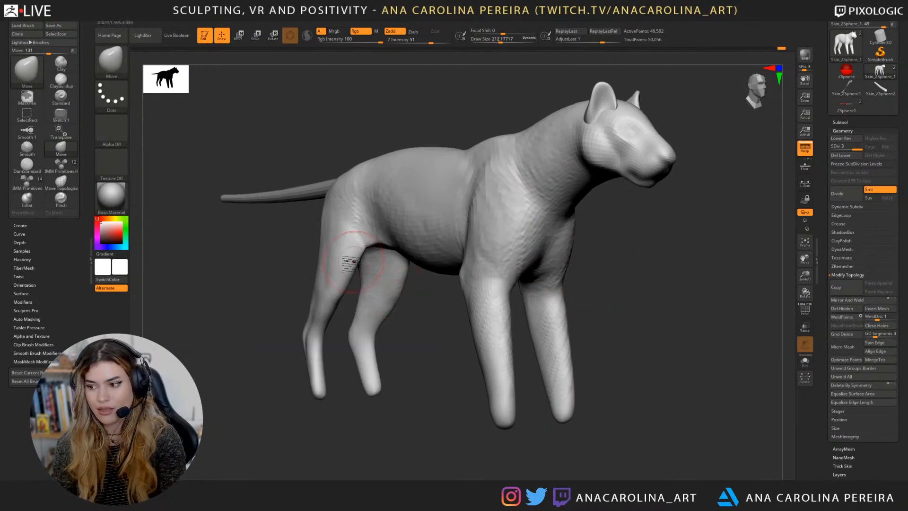
key("space")
left_click_drag(322, 285, 329, 285)
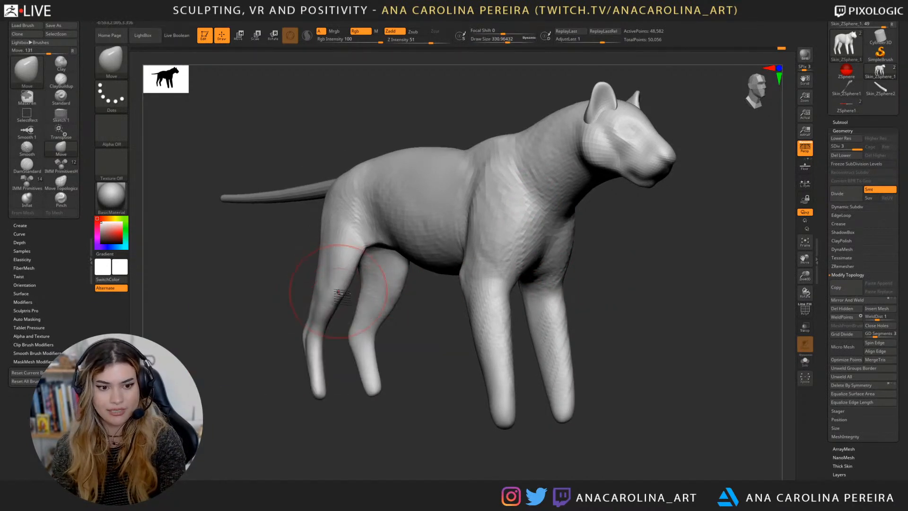
key("space")
left_click_drag(336, 313, 329, 313)
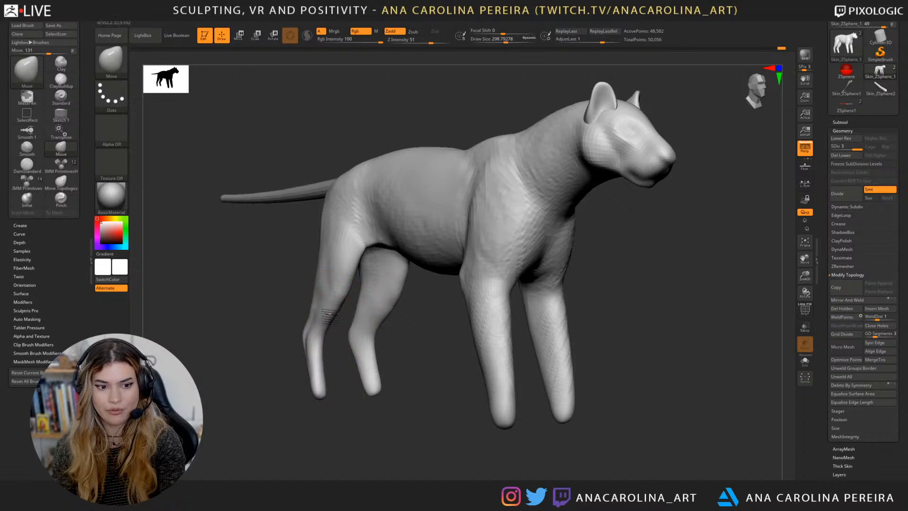
left_click_drag(282, 342, 302, 338)
key("space")
left_click_drag(285, 289, 326, 283)
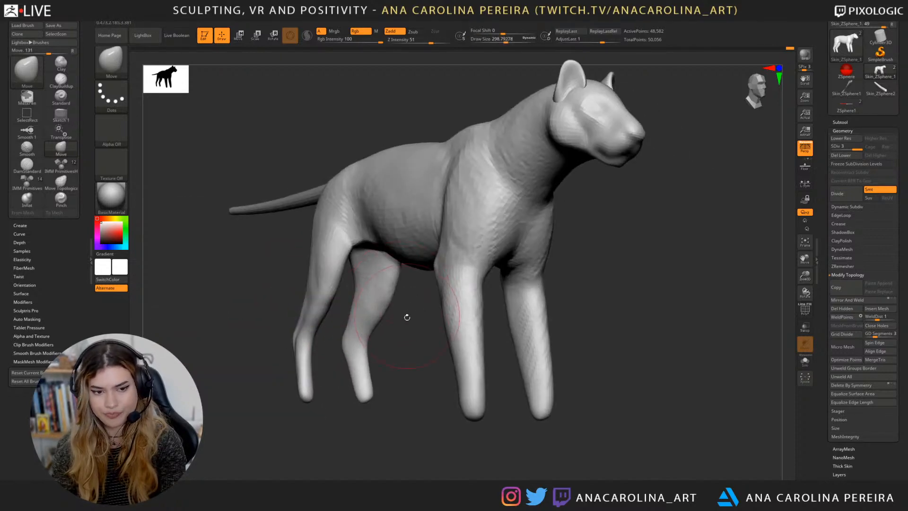
left_click_drag(412, 356, 462, 384, "alt")
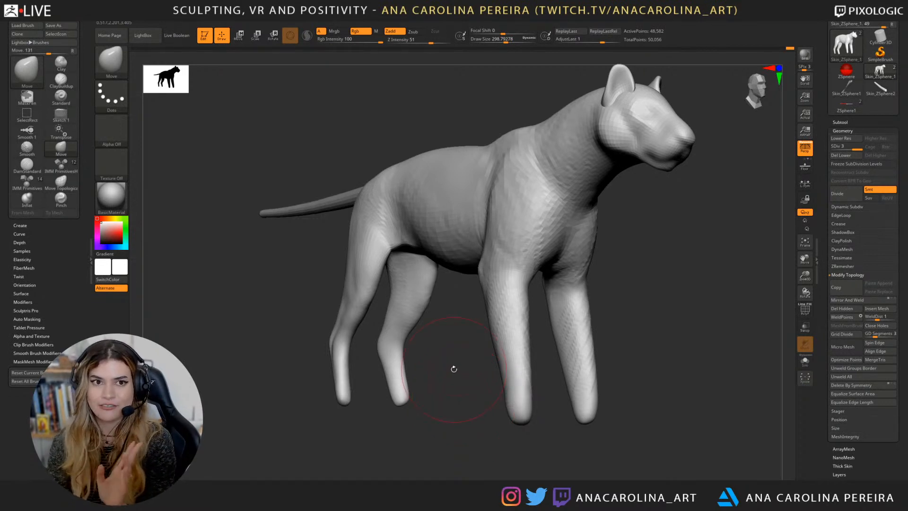
left_click_drag(470, 411, 464, 413)
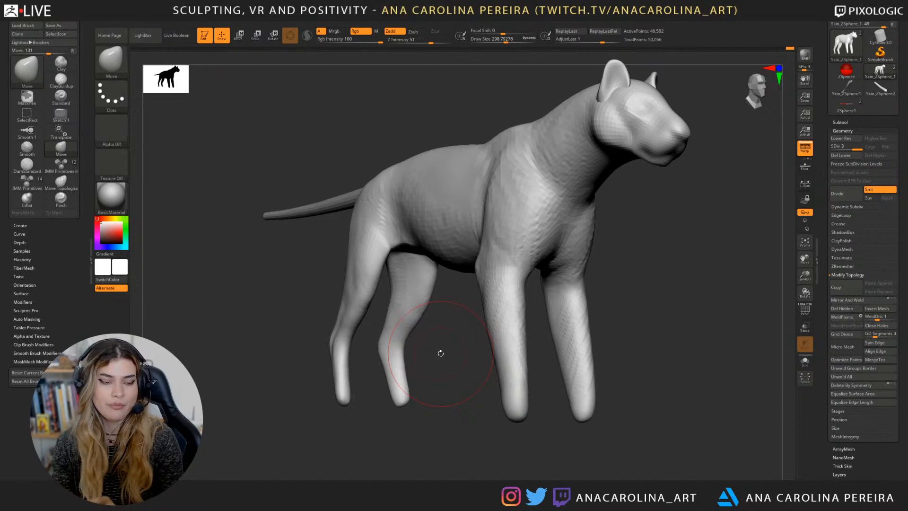
mouse_move(468, 401)
left_mouse_down()
mouse_move(482, 434)
mouse_move(518, 454)
mouse_move(511, 454)
left_mouse_up()
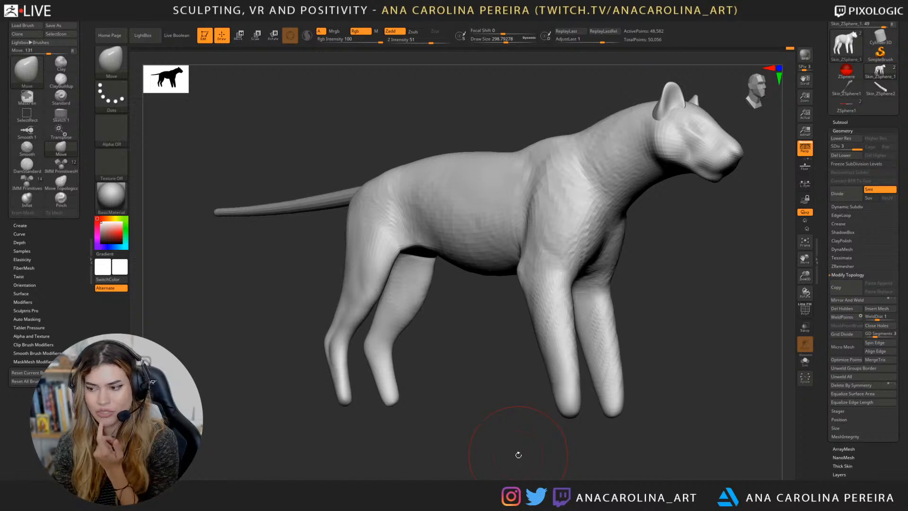
mouse_move(511, 456)
left_mouse_down()
mouse_move(493, 462)
mouse_move(501, 462)
left_mouse_up()
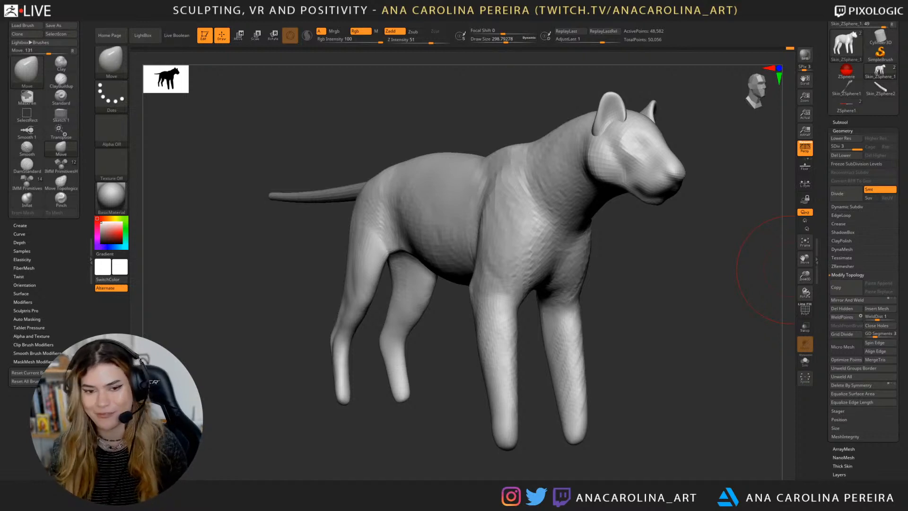
Step: Build up the side of the neck above the chest with ClayBuildup at a draw size of about 228
key("b")
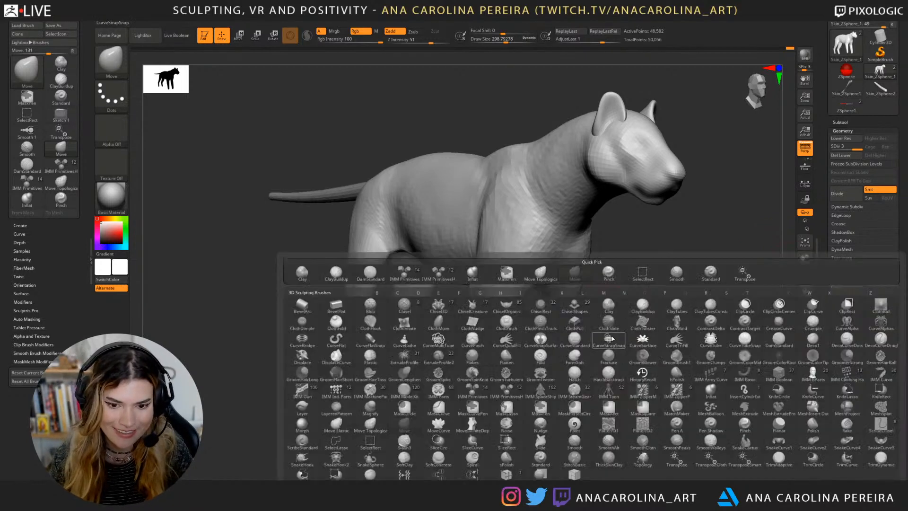
mouse_move(574, 341)
left_mouse_down()
mouse_move(606, 340)
mouse_move(659, 299)
mouse_move(580, 317)
left_mouse_up()
key("b")
key("c")
key("b")
key("space")
left_click_drag(530, 364, 522, 364)
left_click_drag(588, 316, 630, 314, "alt")
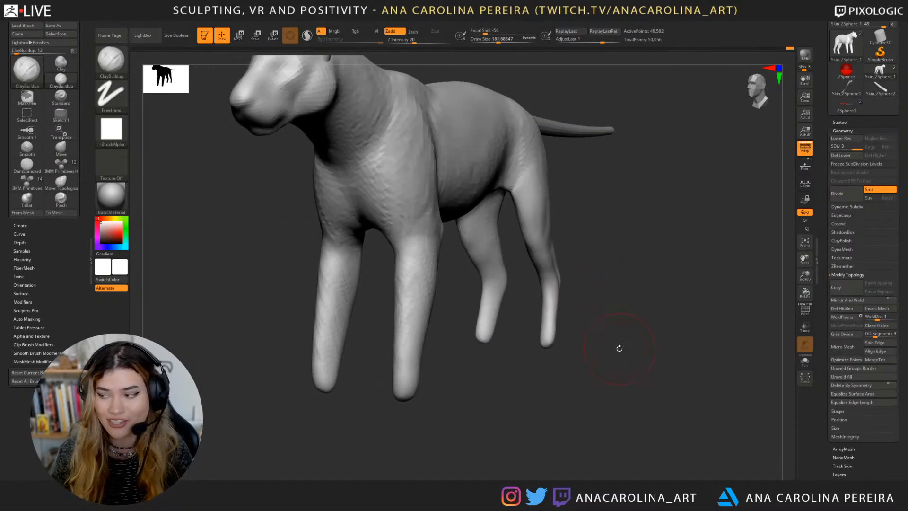
mouse_move(599, 355)
left_mouse_down()
mouse_move(632, 271)
mouse_move(641, 293)
mouse_move(652, 279)
mouse_move(650, 325)
mouse_move(633, 369)
mouse_move(608, 330)
mouse_move(630, 299)
mouse_move(650, 198)
mouse_move(648, 127)
mouse_move(592, 179)
mouse_move(607, 186)
mouse_move(524, 143)
left_mouse_up()
left_click_drag(466, 181, 465, 181)
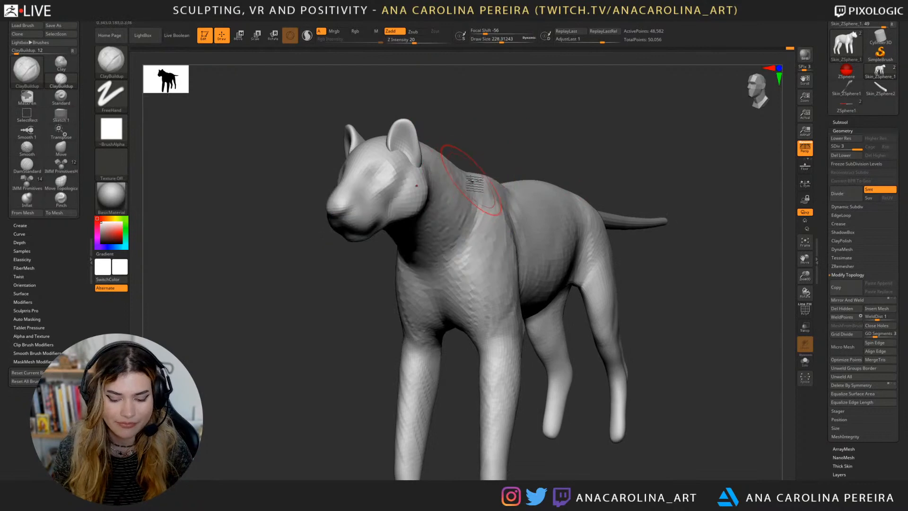
mouse_move(431, 238)
left_mouse_down()
mouse_move(418, 199)
mouse_move(434, 208)
mouse_move(430, 226)
mouse_move(440, 217)
mouse_move(445, 227)
mouse_move(427, 279)
mouse_move(442, 213)
left_mouse_up()
mouse_move(491, 142)
left_mouse_down()
mouse_move(516, 132)
mouse_move(535, 157)
left_mouse_up()
key("space")
left_click_drag(565, 175, 575, 226, "alt")
key("f")
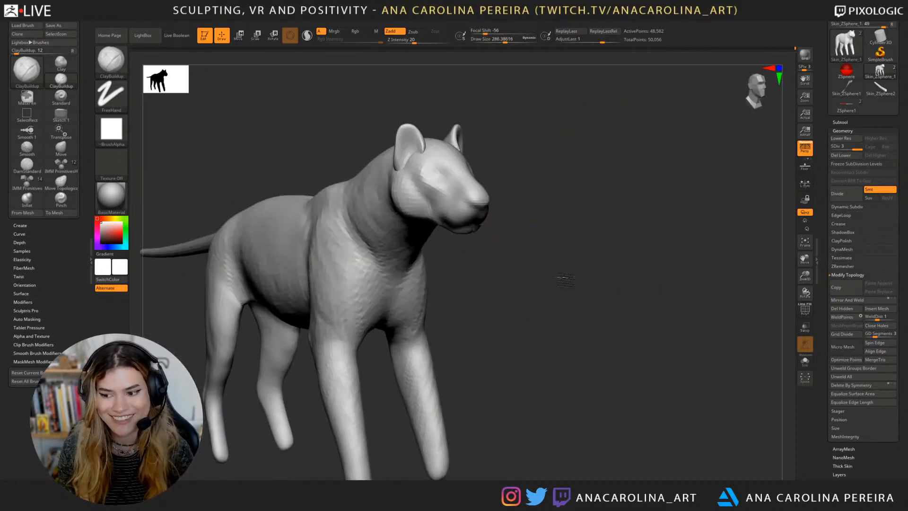
left_click_drag(524, 263, 595, 214)
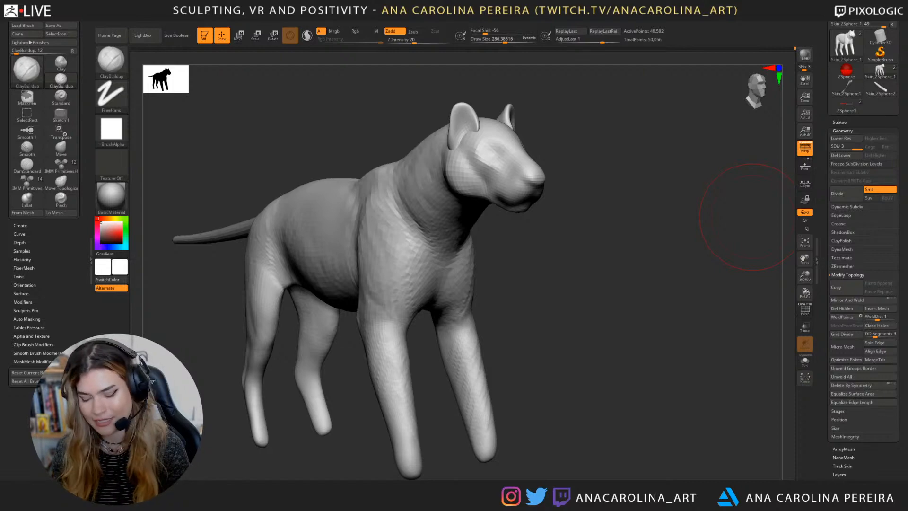
left_click_drag(681, 359, 635, 361)
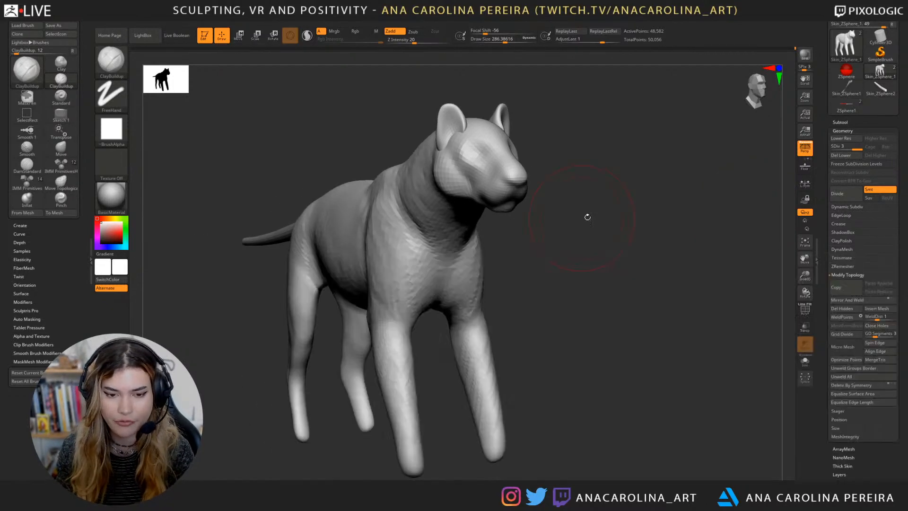
Step: Build up the chin and lower jaw with ClayBuildup at a draw size of about 77, smoothing the added volume
left_click_drag(588, 215, 551, 235, "alt")
key("space")
left_click(587, 195)
left_click_drag(588, 196, 591, 205, "alt")
key("space")
left_click(593, 215)
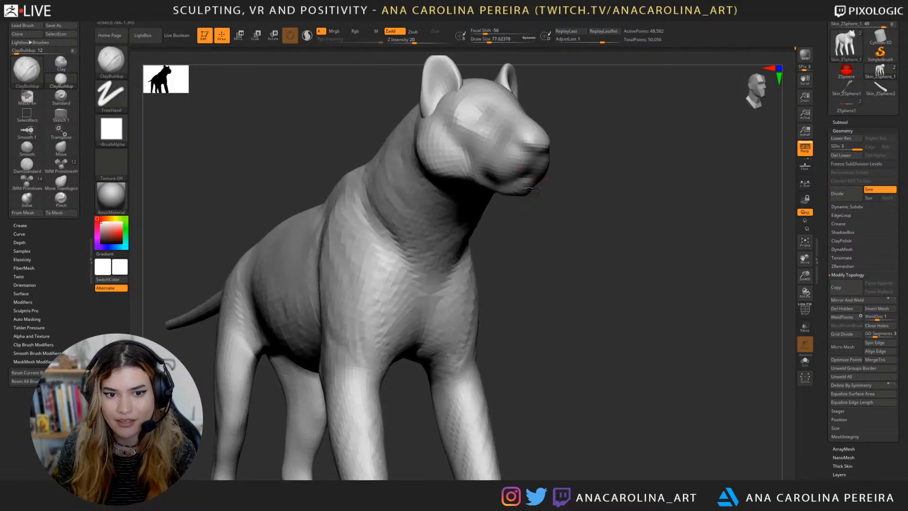
left_click_drag(535, 195, 531, 193, "shift")
left_click_drag(633, 223, 532, 208)
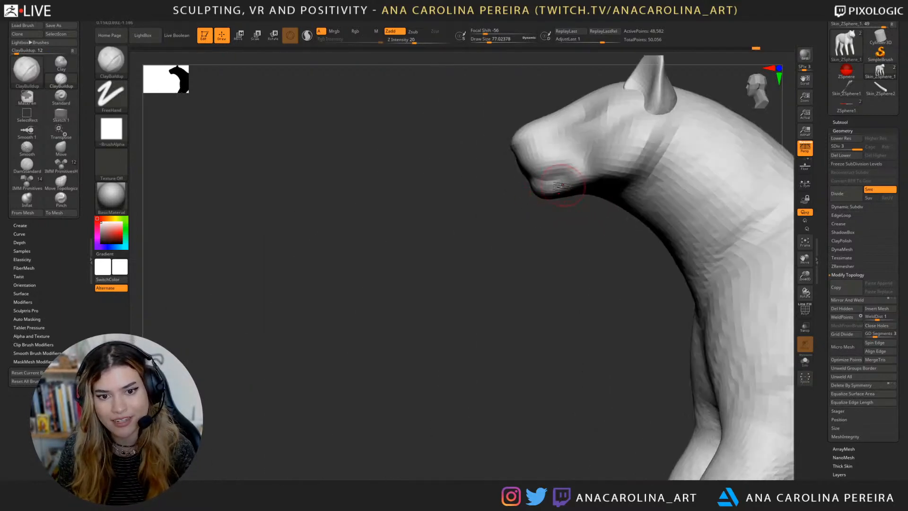
left_click_drag(579, 244, 607, 227, "shift")
left_click_drag(629, 286, 650, 273)
mouse_move(573, 218)
left_mouse_down()
mouse_move(592, 216)
mouse_move(593, 243)
mouse_move(574, 242)
mouse_move(601, 216)
mouse_move(570, 236)
mouse_move(617, 204)
mouse_move(636, 203)
left_mouse_up()
mouse_move(574, 237)
left_mouse_down()
mouse_move(638, 223)
mouse_move(663, 236)
mouse_move(668, 223)
left_mouse_up()
Step: Fill out the muzzle and the side of the face with ClayBuildup at draw sizes of about 116 to 120
left_click_drag(588, 176, 548, 185)
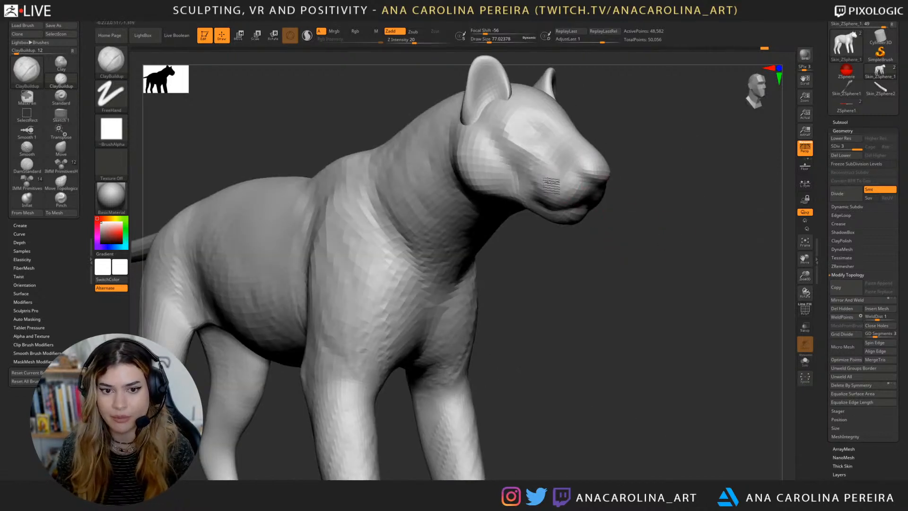
key("]")
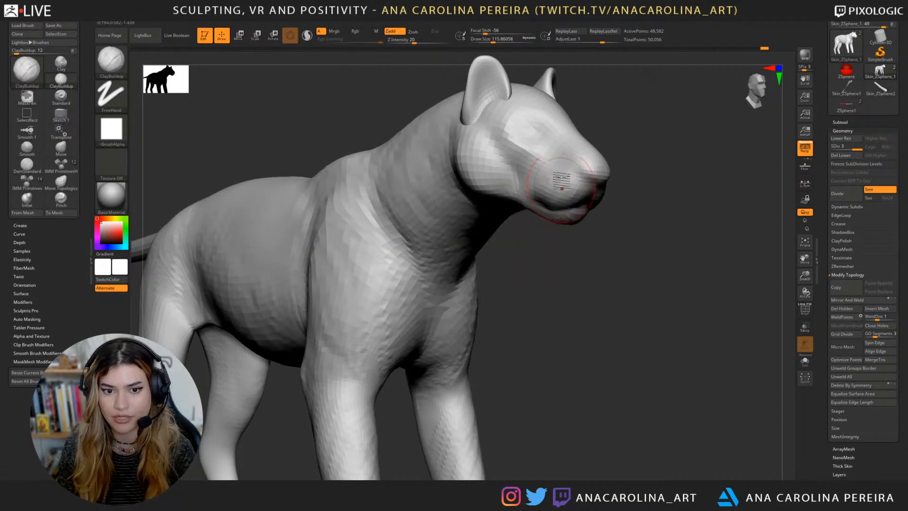
left_click_drag(635, 229, 530, 229)
mouse_move(546, 303)
left_mouse_down()
mouse_move(585, 324)
mouse_move(619, 325)
left_mouse_up()
mouse_move(598, 202)
left_mouse_down()
mouse_move(566, 186)
mouse_move(584, 170)
left_mouse_up()
left_click_drag(407, 182, 599, 154)
mouse_move(477, 170)
left_mouse_down()
mouse_move(467, 151)
mouse_move(467, 161)
left_mouse_up()
key("space")
mouse_move(464, 118)
left_mouse_down()
mouse_move(457, 130)
mouse_move(471, 129)
mouse_move(457, 126)
mouse_move(466, 98)
left_mouse_up()
left_click_drag(580, 278, 655, 306)
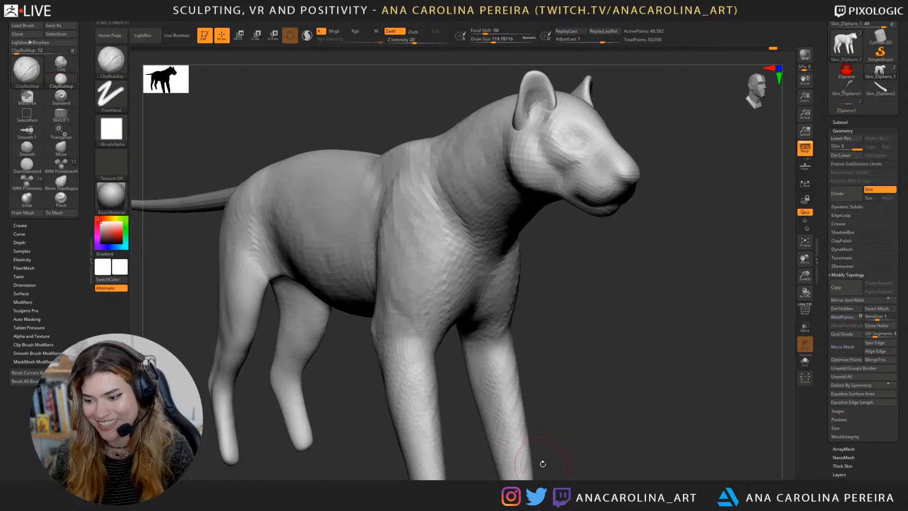
left_click_drag(634, 418, 654, 423)
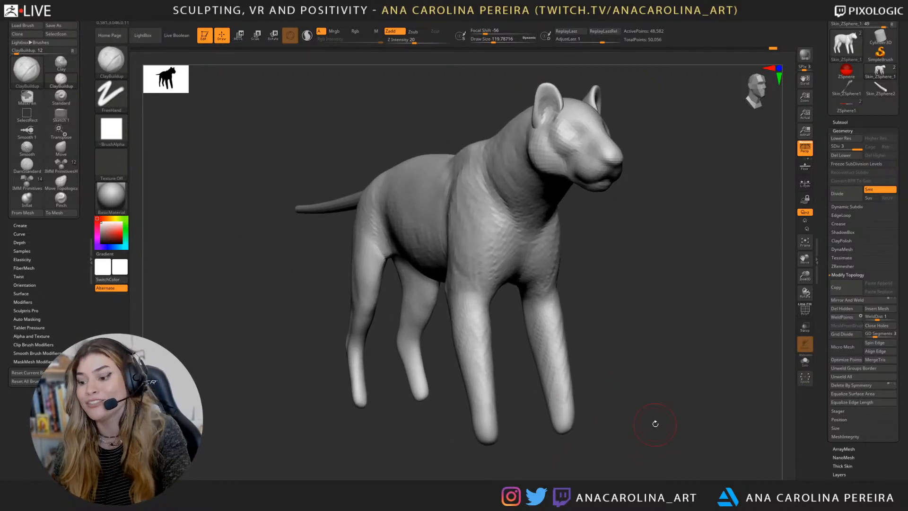
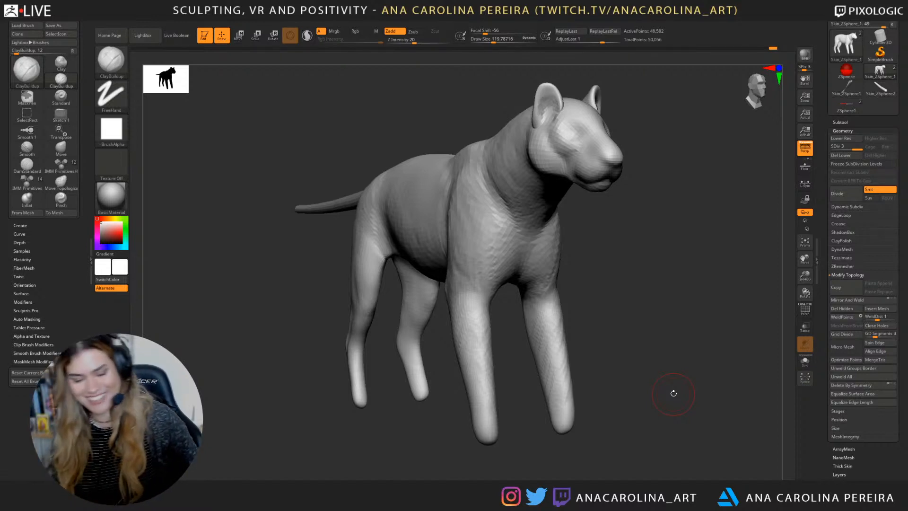
Step: Examine the body's proportions from the front, side and above, with the ClayBuildup draw size at about 223
mouse_move(587, 457)
left_mouse_down()
mouse_move(615, 467)
mouse_move(515, 473)
mouse_move(699, 455)
mouse_move(685, 460)
mouse_move(695, 456)
mouse_move(596, 421)
mouse_move(556, 418)
left_mouse_up()
key("space")
left_click_drag(577, 239, 588, 237)
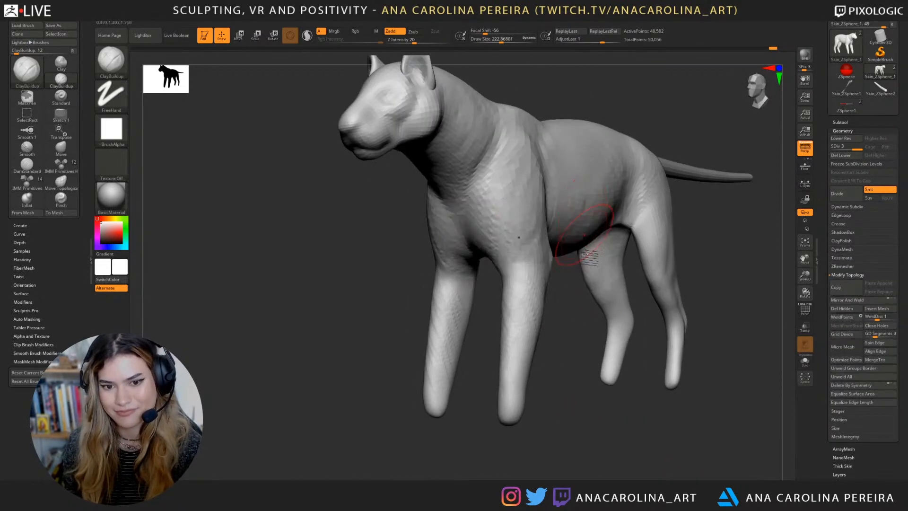
mouse_move(556, 359)
left_mouse_down("alt")
mouse_move(527, 392)
mouse_move(478, 376)
left_mouse_up("alt")
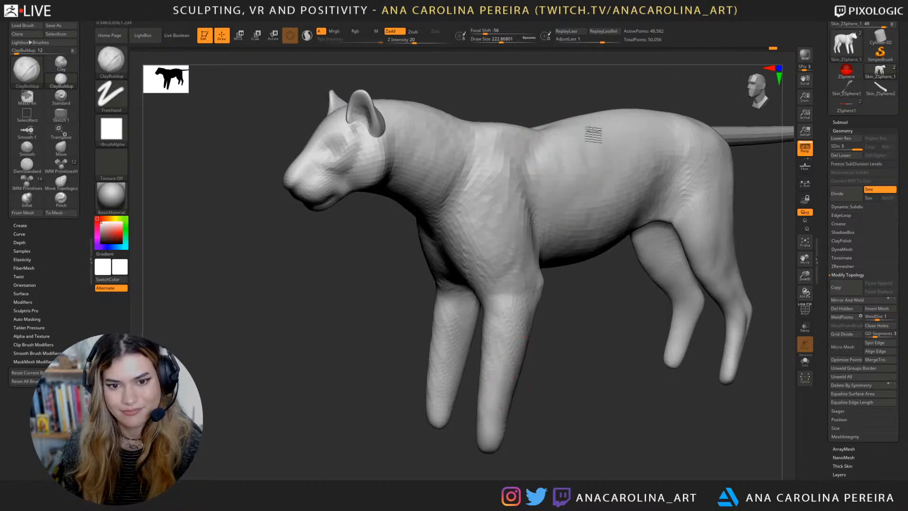
mouse_move(645, 77)
left_mouse_down()
mouse_move(547, 192)
mouse_move(587, 137)
left_mouse_up()
left_click_drag(584, 92, 539, 161)
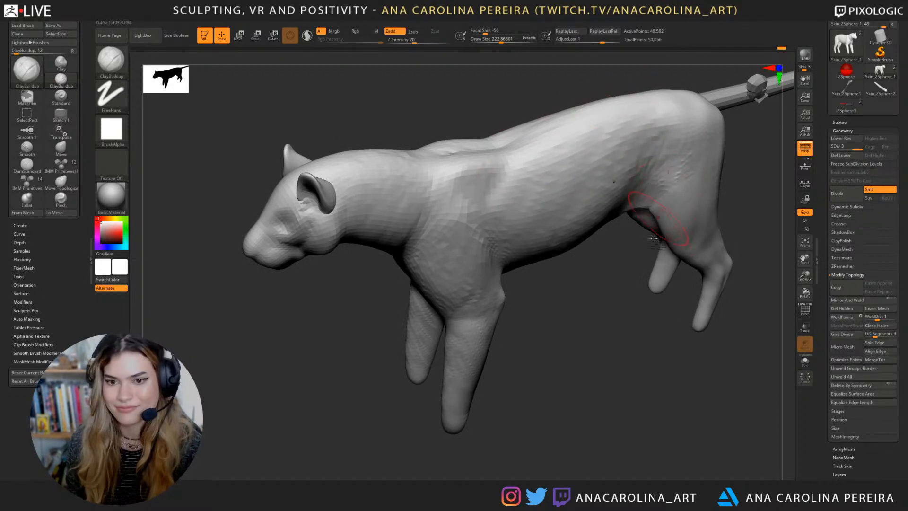
left_click_drag(600, 373, 636, 301)
left_click_drag(543, 378, 575, 424)
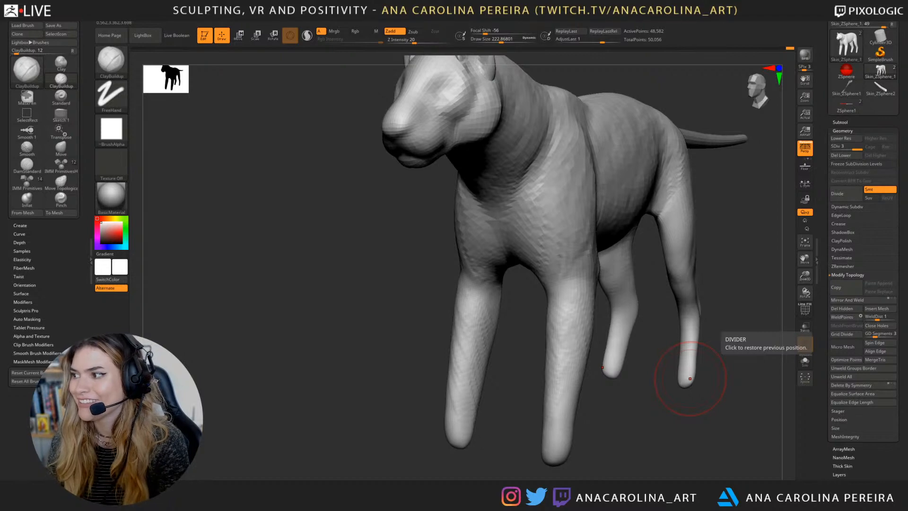
Step: Switch to the browser's tiger image results and examine the AZ Animals and WWF photos of walking tigers
left_click_drag(907, 29, 494, 32)
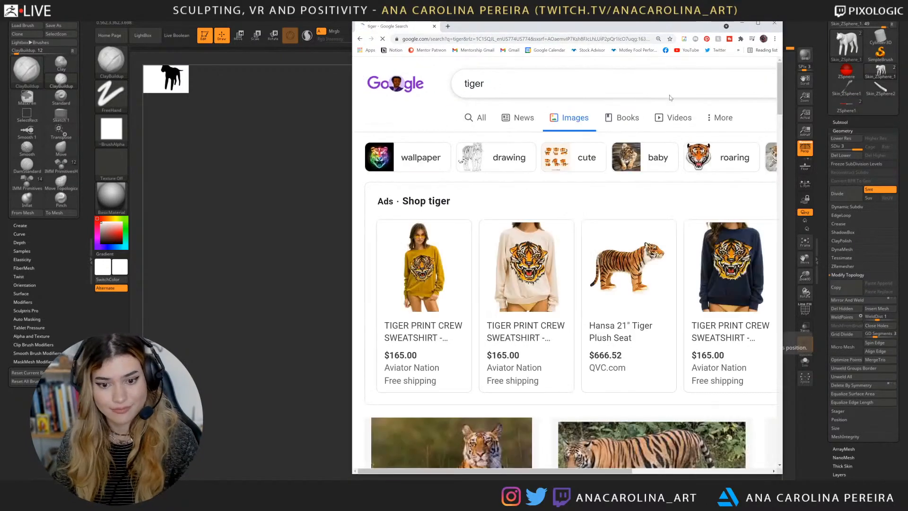
left_click(758, 24)
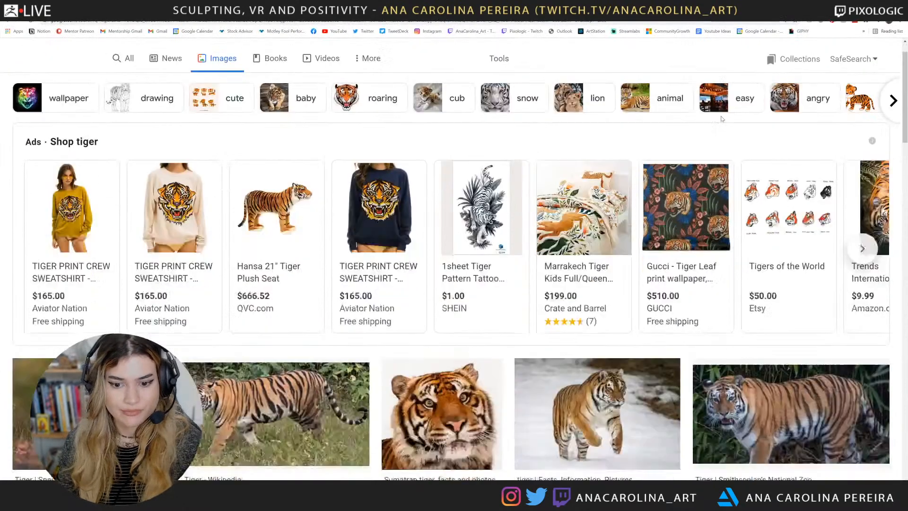
scroll(709, 125, "down", 5)
scroll(709, 126, "down", 3)
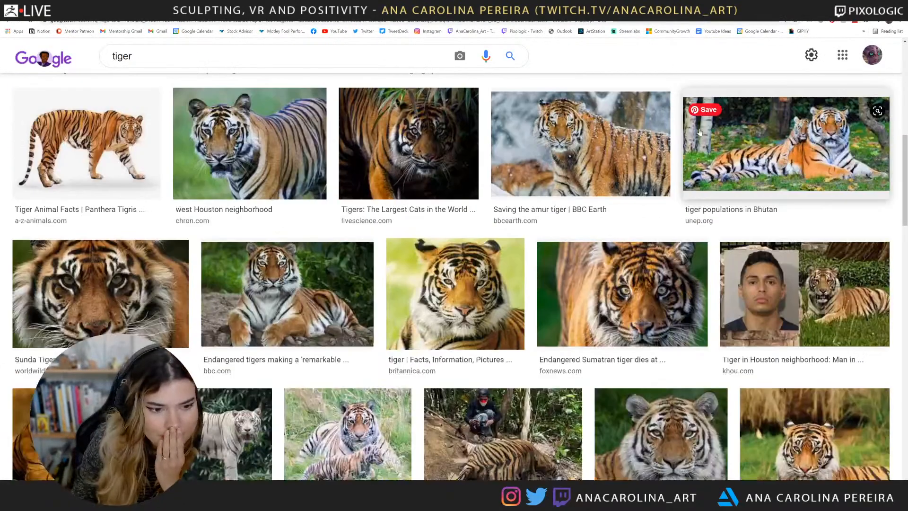
left_click(101, 136)
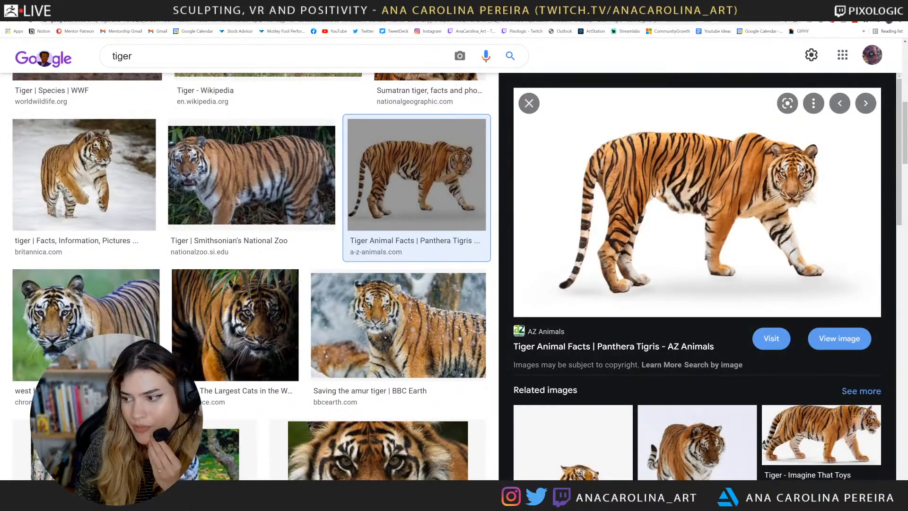
left_click_drag(842, 268, 907, 268)
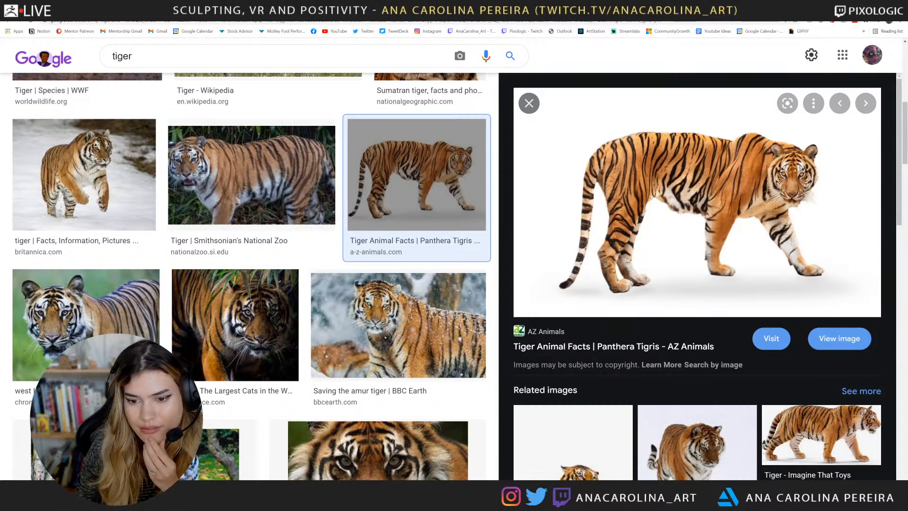
left_click(743, 418)
scroll(551, 345, "down", 1)
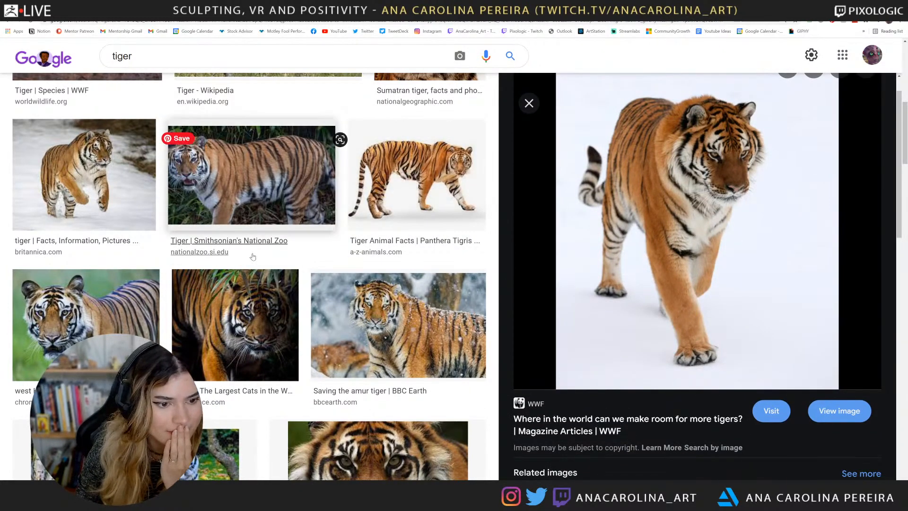
Step: Browse further tiger results and examine the BBC lying tiger, the Smithsonian Magazine walking tiger and The Guardian's roaring tiger
scroll(255, 283, "down", 5)
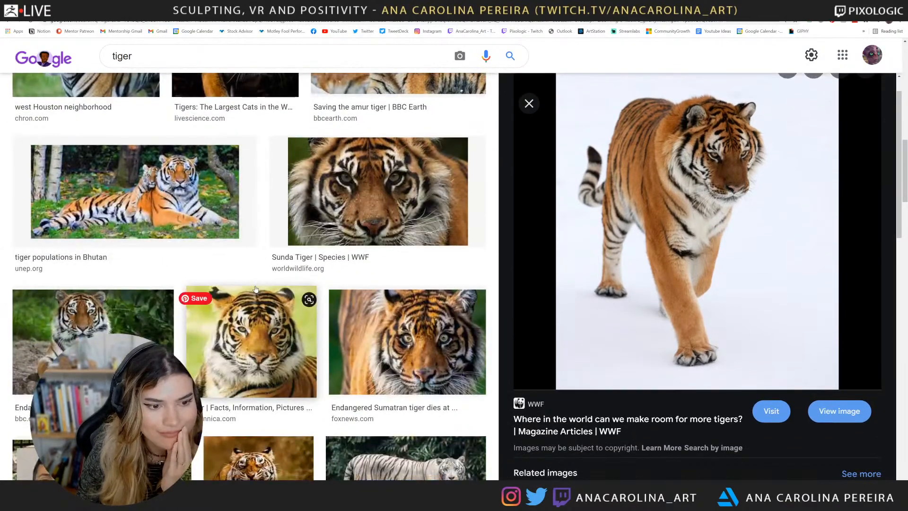
scroll(254, 288, "down", 1)
left_click(95, 267)
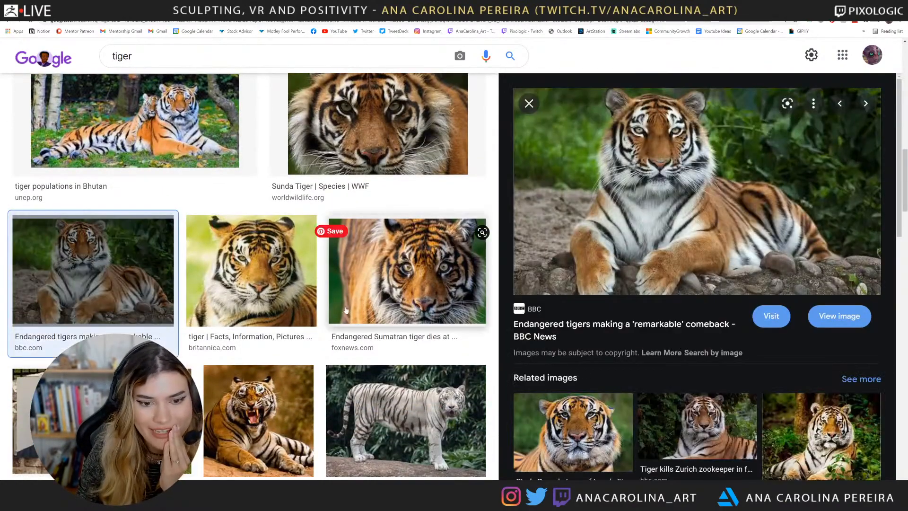
scroll(345, 310, "down", 5)
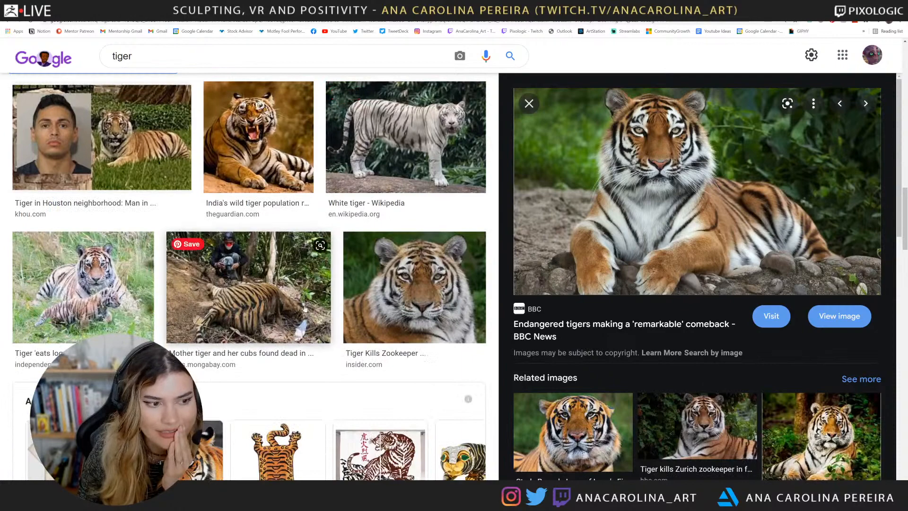
scroll(304, 308, "down", 4)
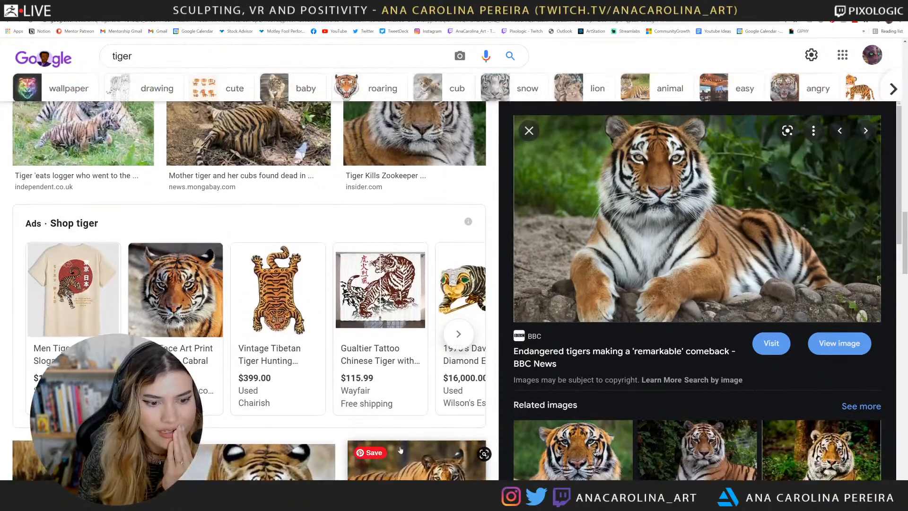
left_click(399, 454)
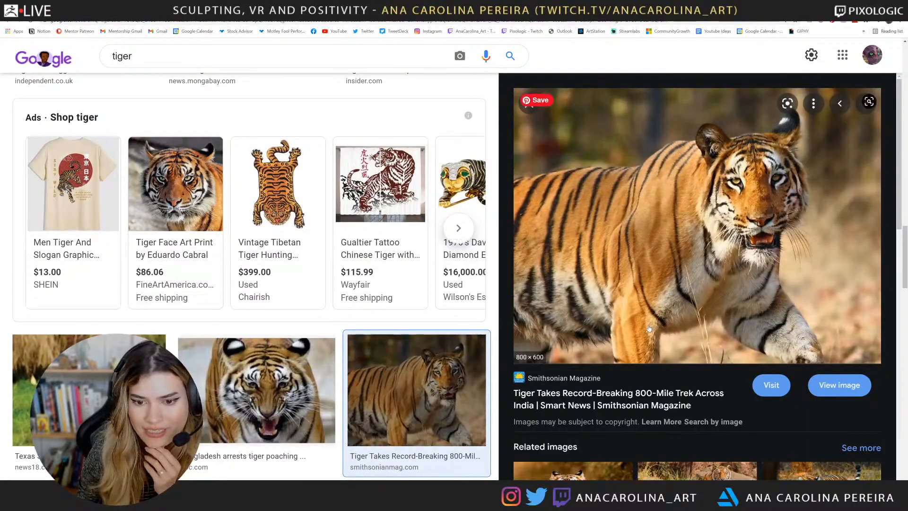
scroll(629, 362, "down", 2)
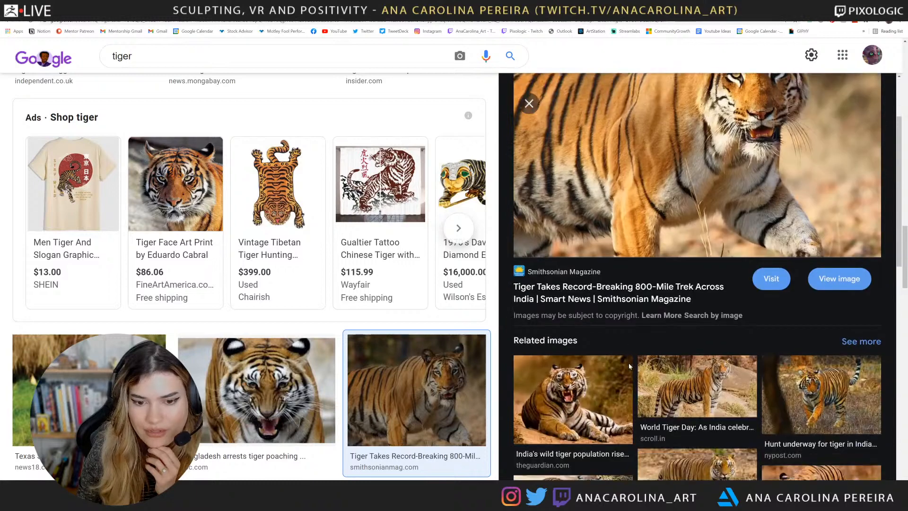
left_click(593, 397)
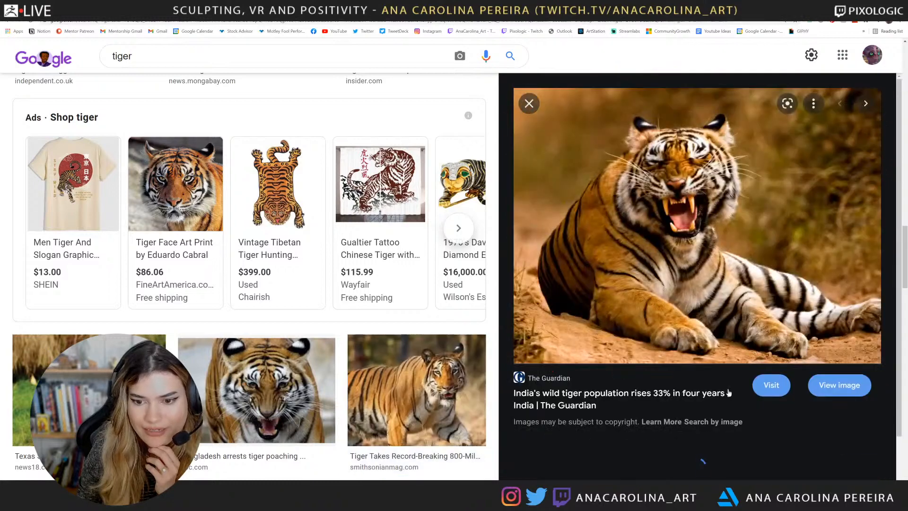
Step: Search the images for "indian tiger" and examine the Scroll.in photo of a standing tiger
left_click(112, 56)
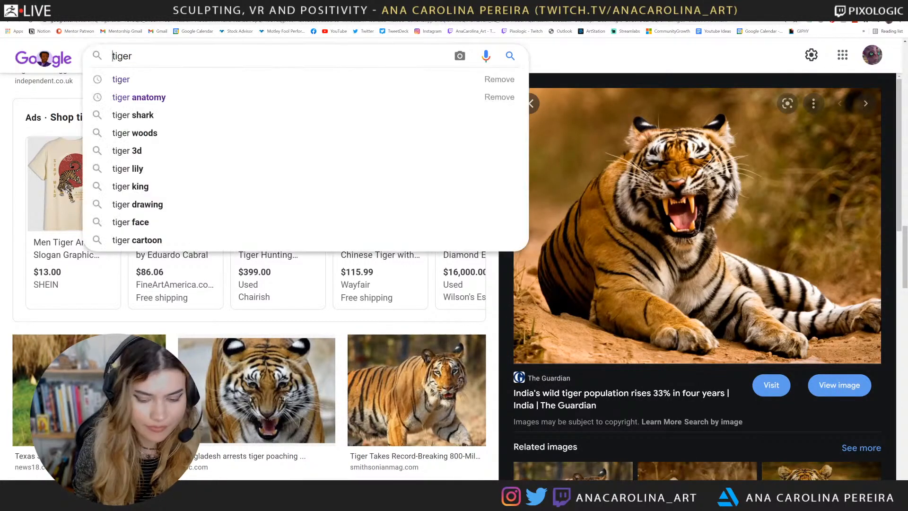
type("ind")
type("ian")
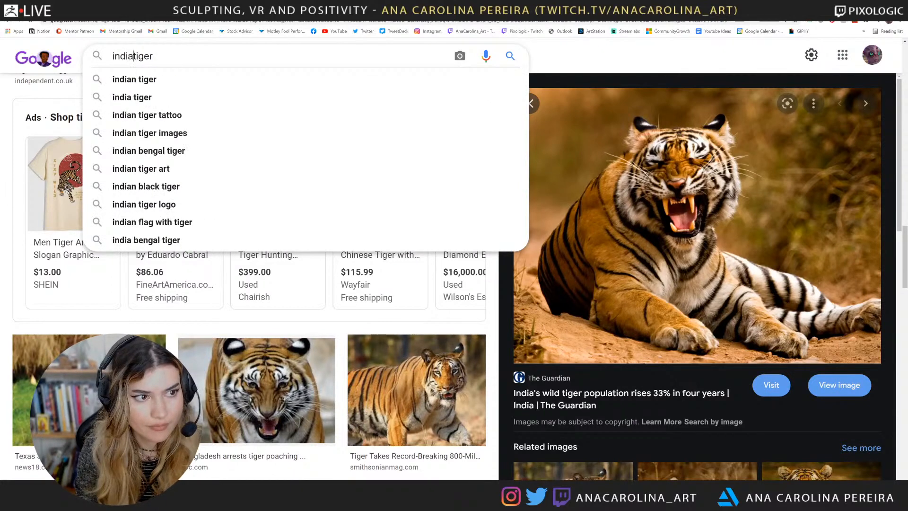
key("Return")
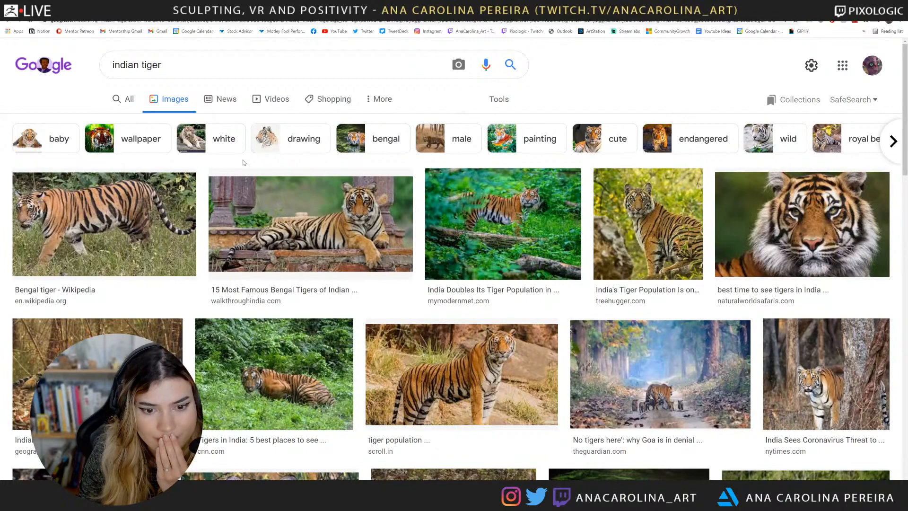
left_click(468, 378)
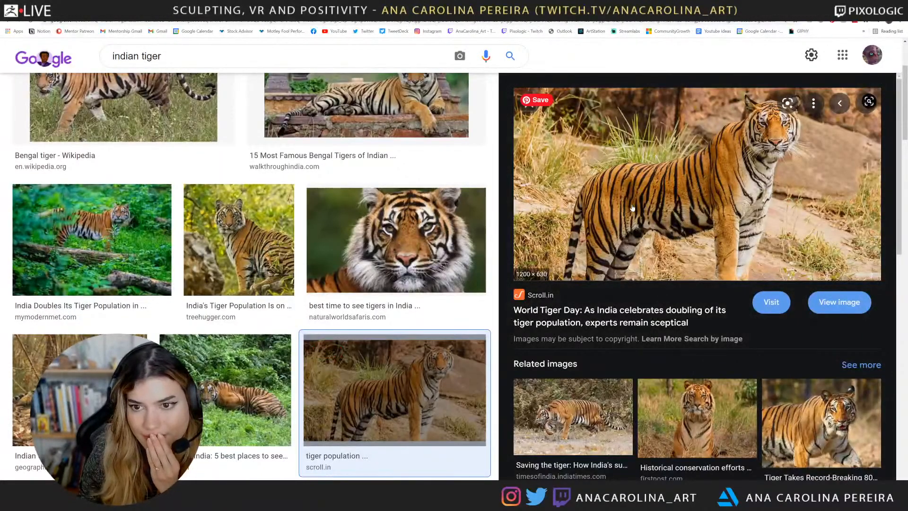
left_click_drag(632, 208, 695, 213)
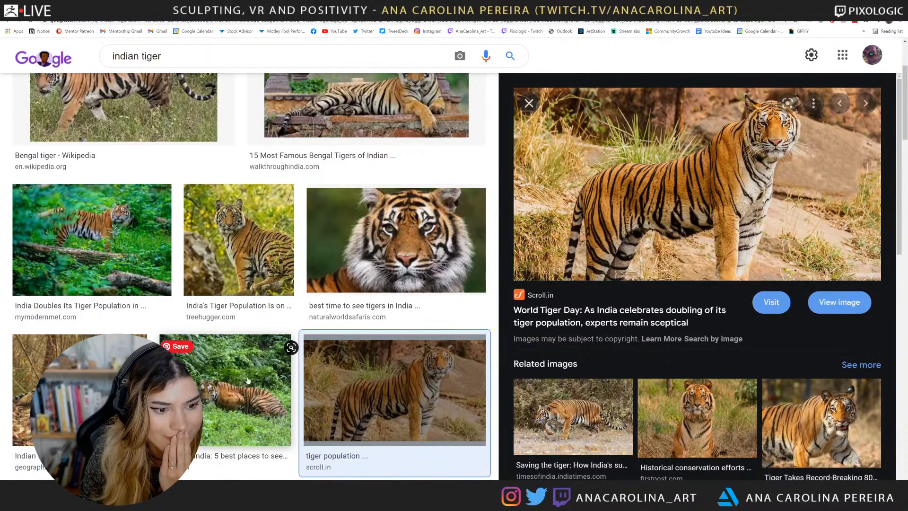
Step: Examine the CNN photo of a tiger in grass and The Guardian's photo of a tiger with cubs
left_click(81, 378)
left_click(216, 392)
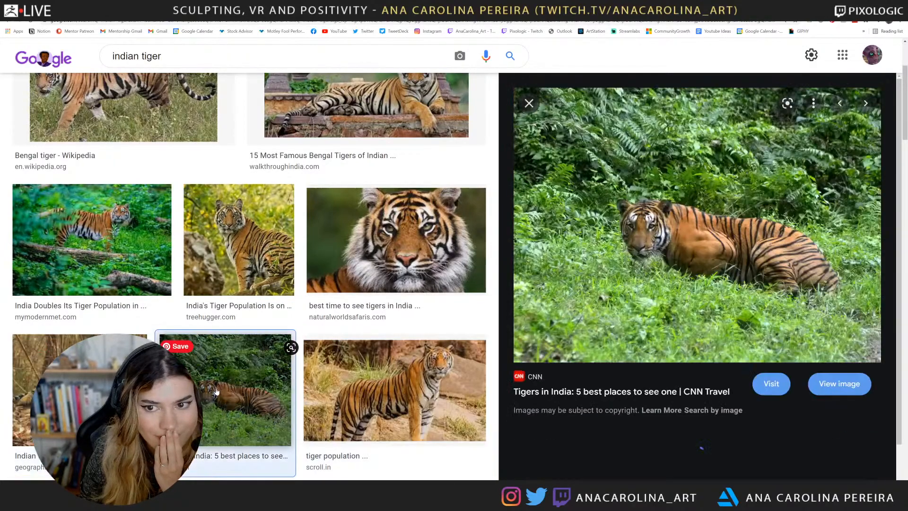
scroll(209, 391, "down", 6)
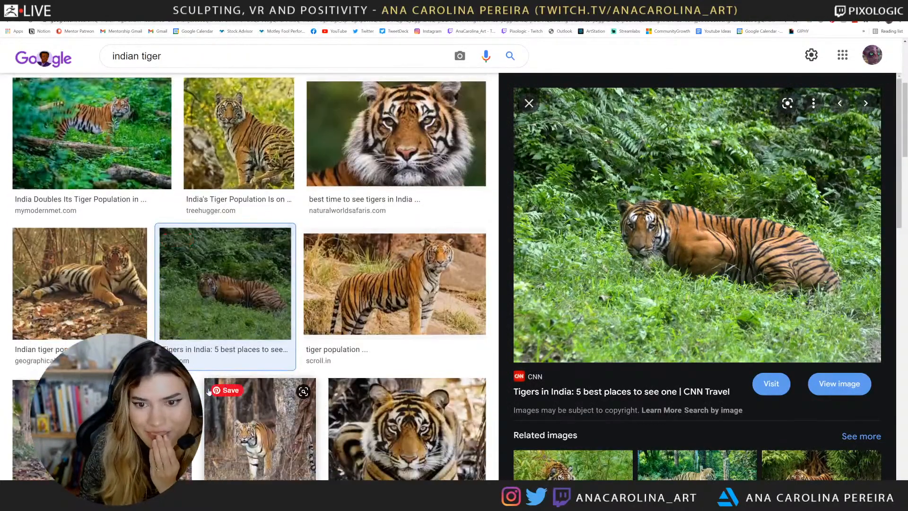
scroll(180, 285, "down", 2)
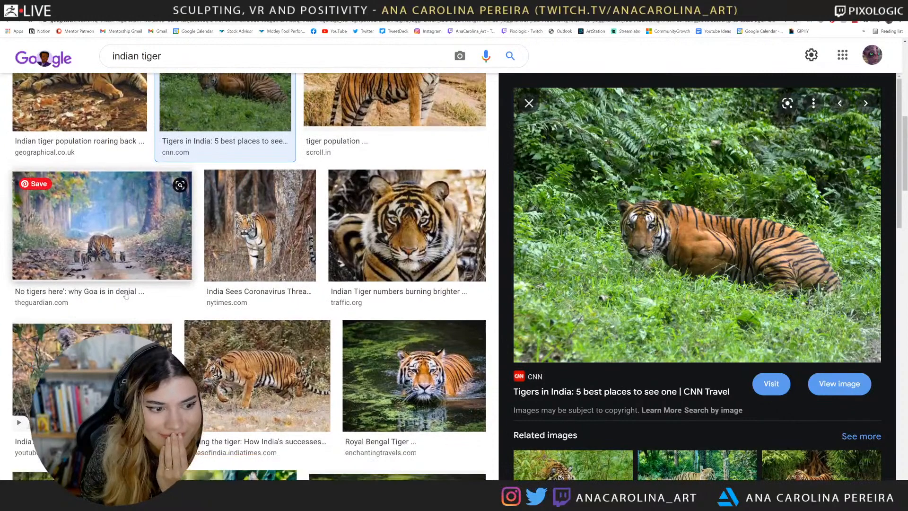
left_click(120, 224)
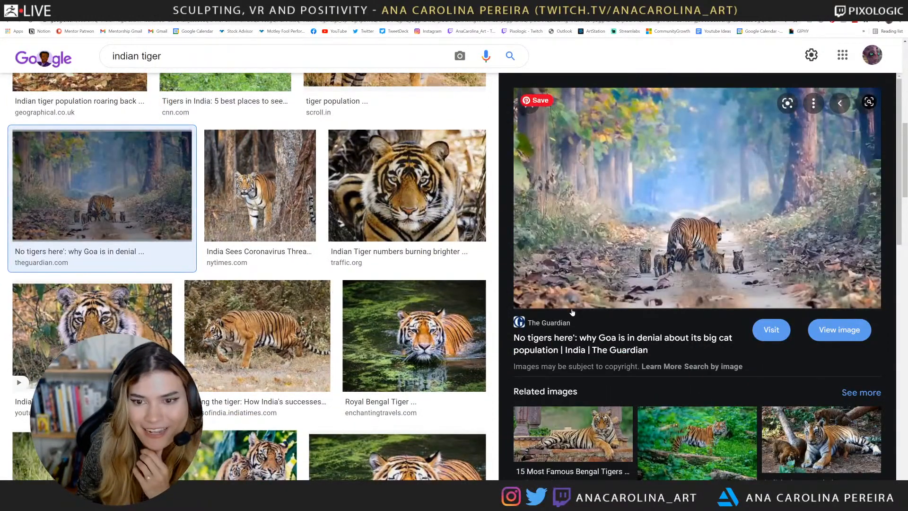
scroll(357, 397, "down", 3)
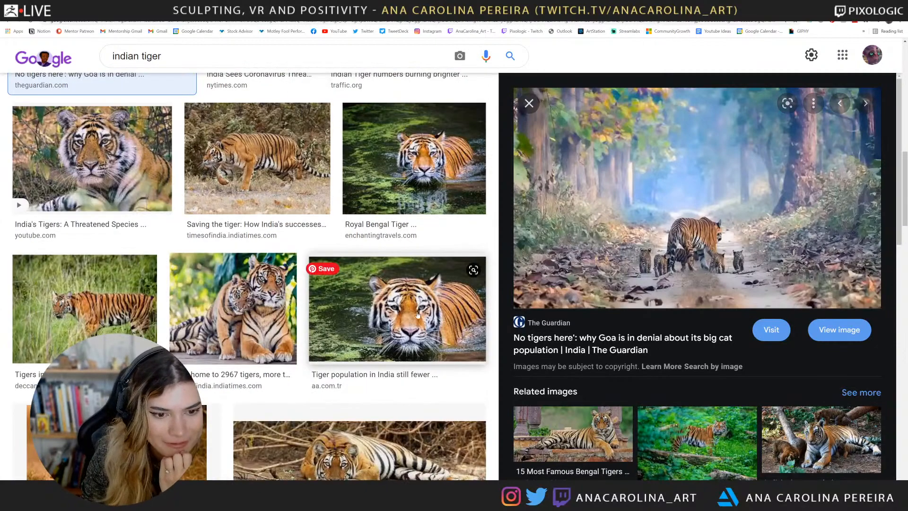
Step: View the Enchanting Travels photo of a Royal Bengal tiger in water at full size, and close it again
left_click(430, 170)
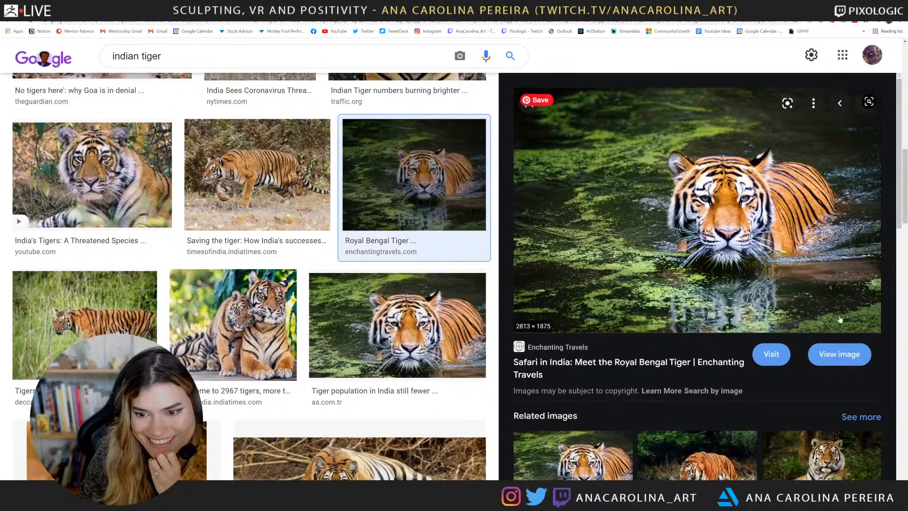
right_click(825, 357)
left_click(854, 363)
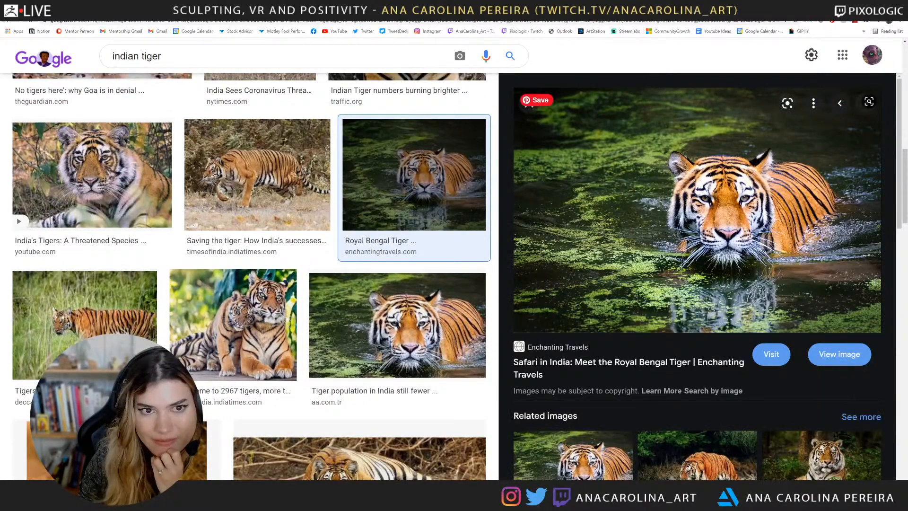
left_click(534, 19)
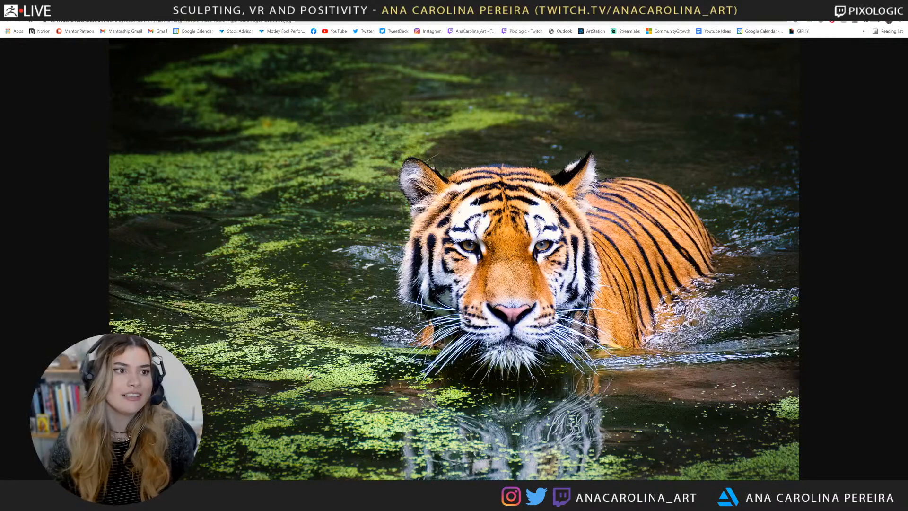
left_click(8, 20)
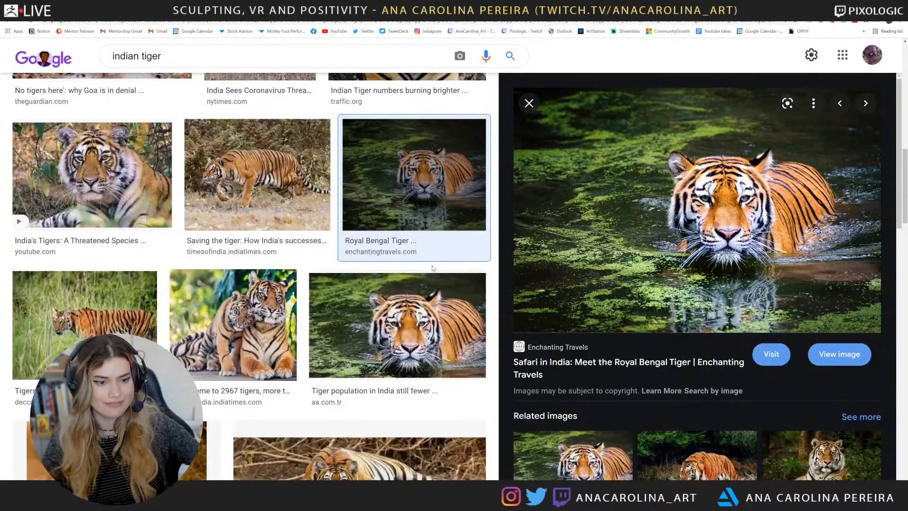
Step: Examine The Guardian's roaring tiger and the Wikipedia side view of a tiger standing with its front paws on a log
scroll(432, 268, "down", 5)
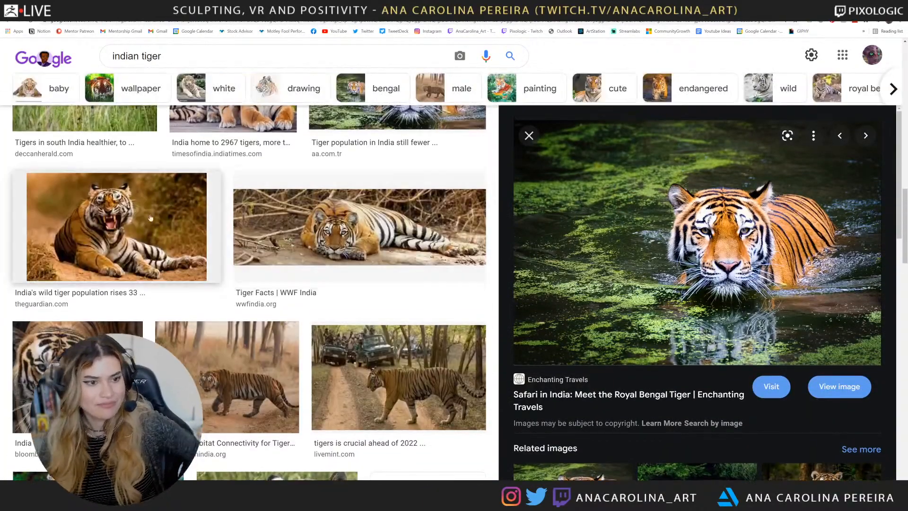
left_click(144, 232)
scroll(240, 295, "down", 4)
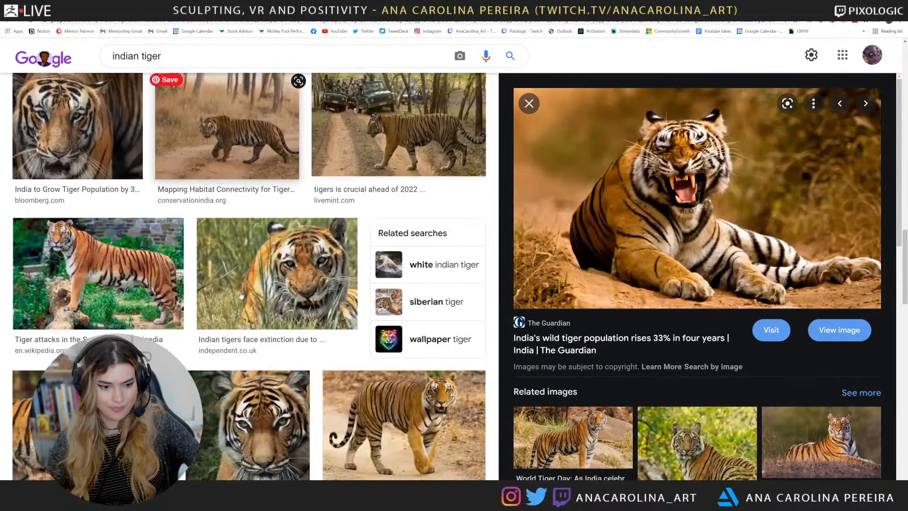
scroll(241, 295, "down", 1)
left_click(143, 245)
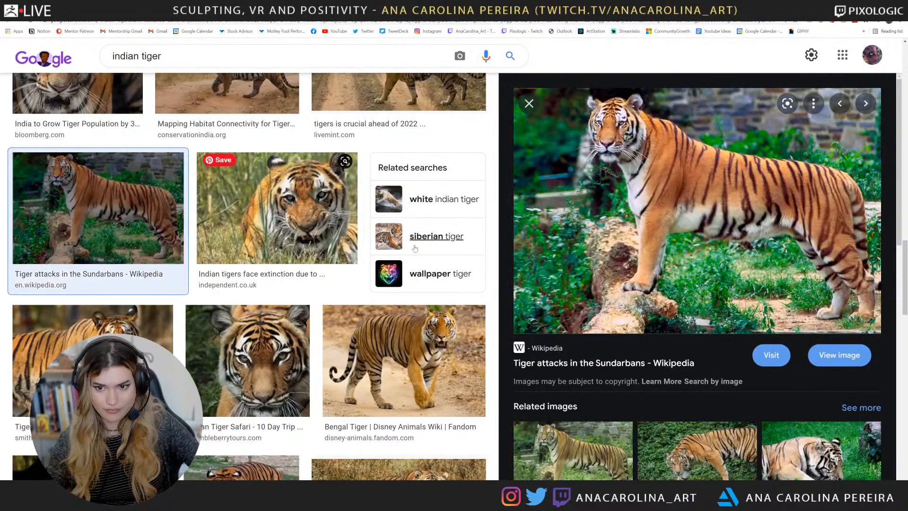
left_click_drag(746, 208, 1, 43)
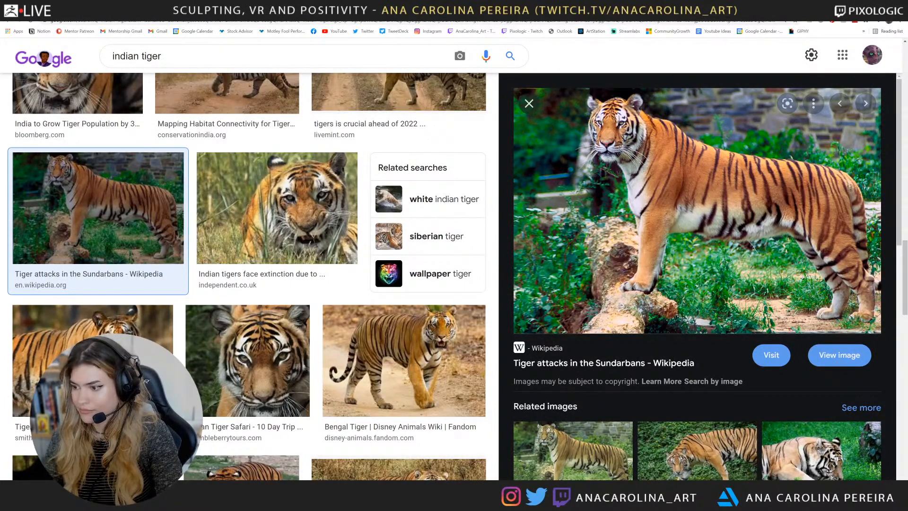
Step: View The Sun's photo of a tiger leaping from a boat, and switch back to the ZBrush sculpt
scroll(272, 326, "down", 5)
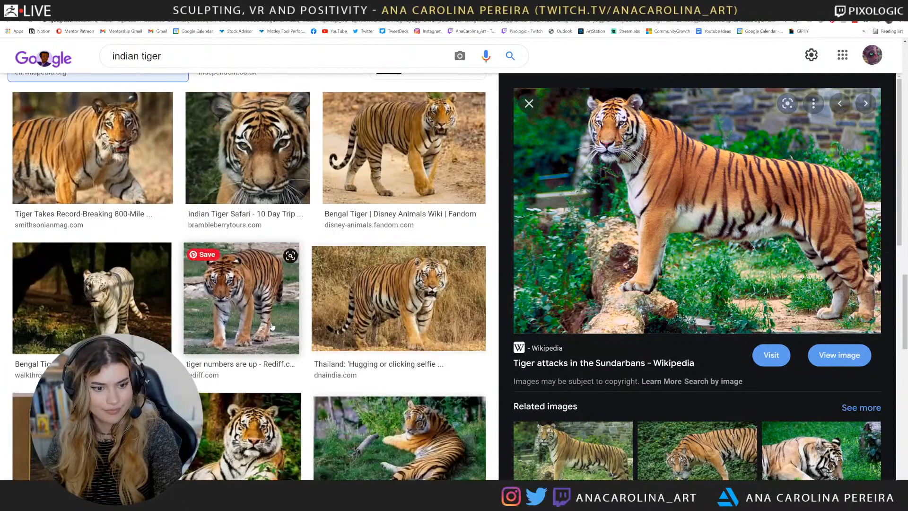
scroll(272, 326, "down", 6)
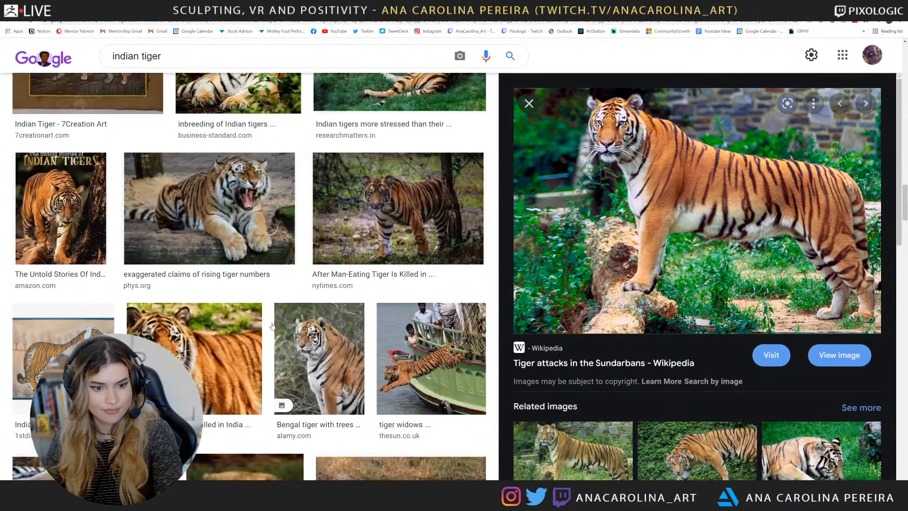
left_click(418, 362)
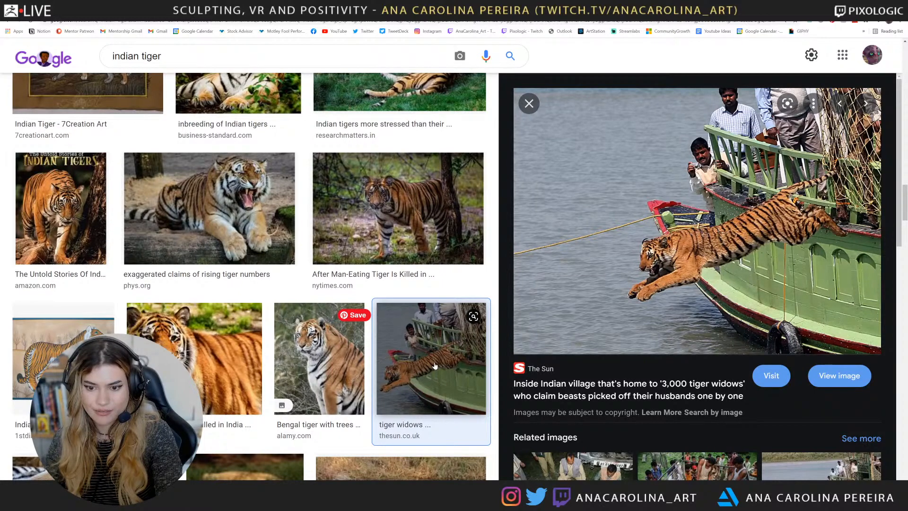
left_click_drag(680, 7, 907, 9)
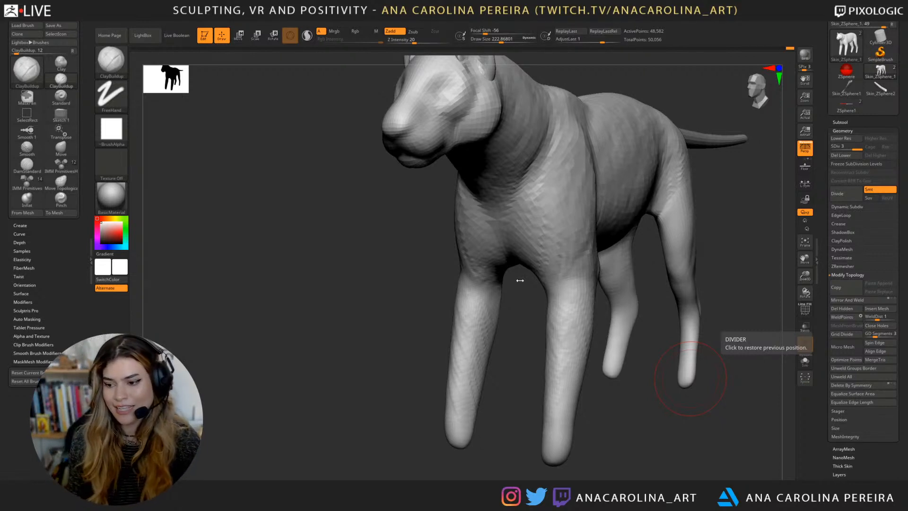
Step: Examine the cat's overall proportions from the side, the front and above the head and back
mouse_move(598, 416)
left_mouse_down("shift")
mouse_move(599, 431)
mouse_move(555, 388)
left_mouse_up("shift")
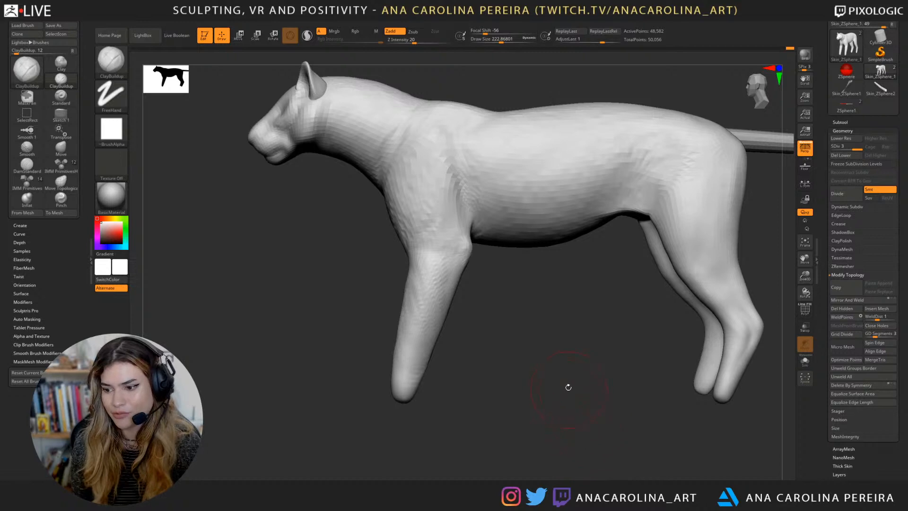
mouse_move(583, 462)
left_mouse_down()
mouse_move(594, 463)
mouse_move(587, 443)
mouse_move(612, 407)
mouse_move(572, 442)
mouse_move(557, 432)
mouse_move(583, 446)
left_mouse_up()
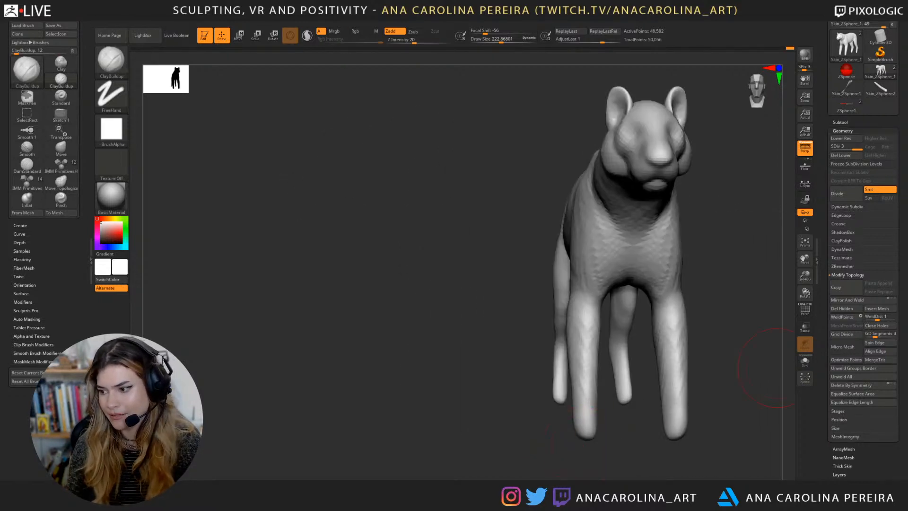
mouse_move(719, 333)
left_mouse_down()
mouse_move(733, 343)
mouse_move(616, 340)
mouse_move(672, 306)
mouse_move(662, 294)
mouse_move(656, 345)
left_mouse_up()
key("b")
key("d")
key("s")
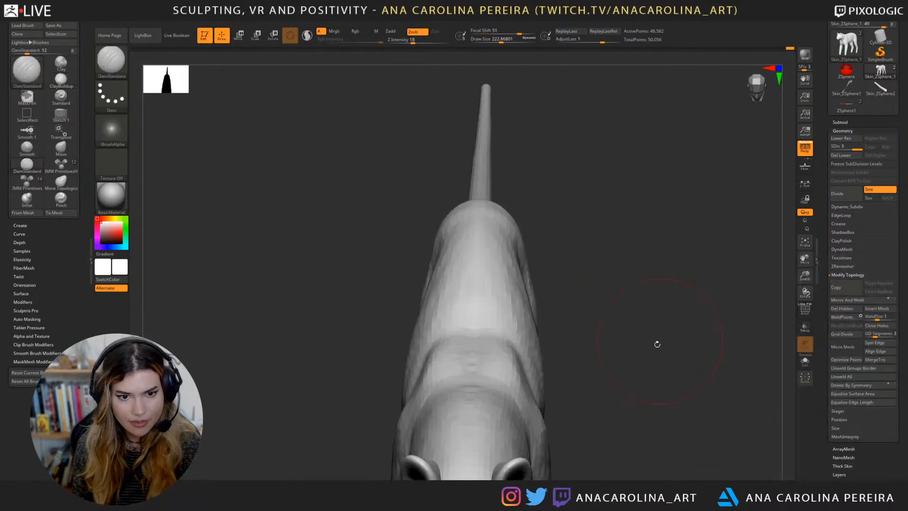
left_click_drag(593, 412, 601, 305, "alt")
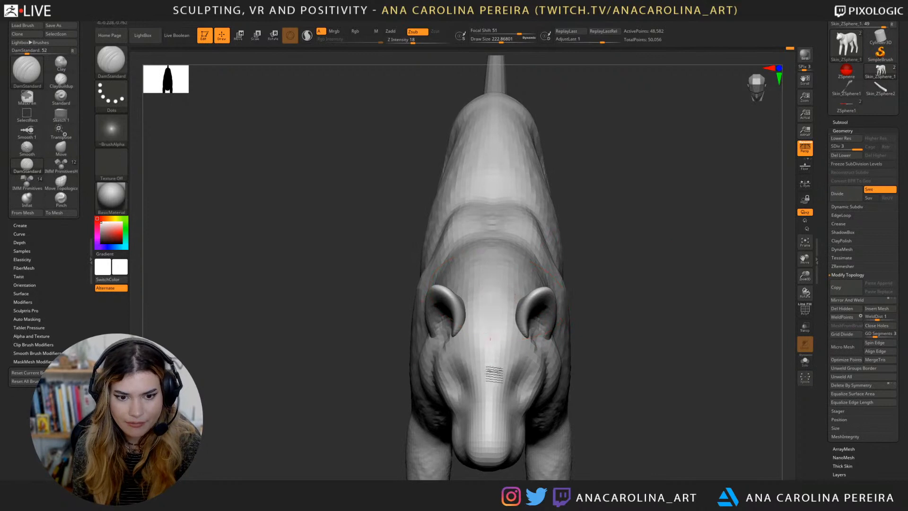
mouse_move(589, 350)
left_mouse_down()
mouse_move(633, 300)
mouse_move(490, 267)
left_mouse_up()
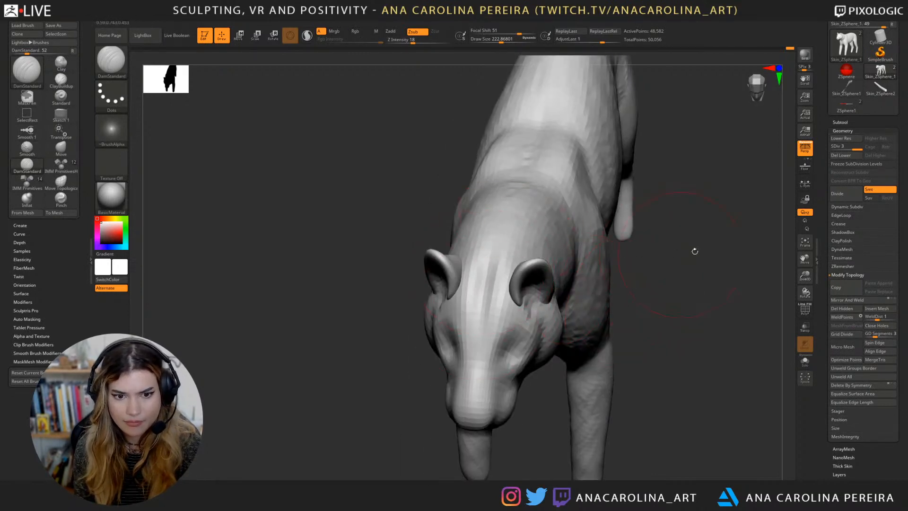
Step: Spread the ears farther apart and widen the top of the head with the Move brush
left_click_drag(695, 251, 562, 272)
key("b")
key("m")
key("v")
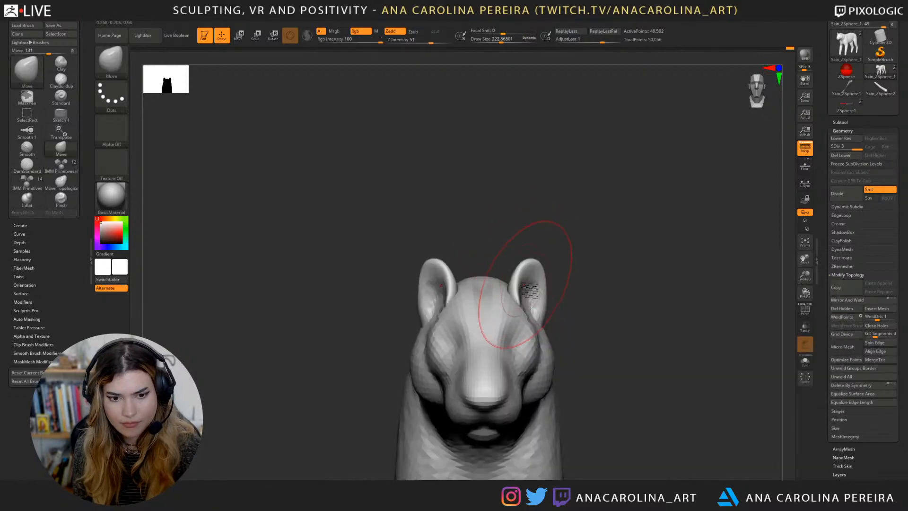
key("space")
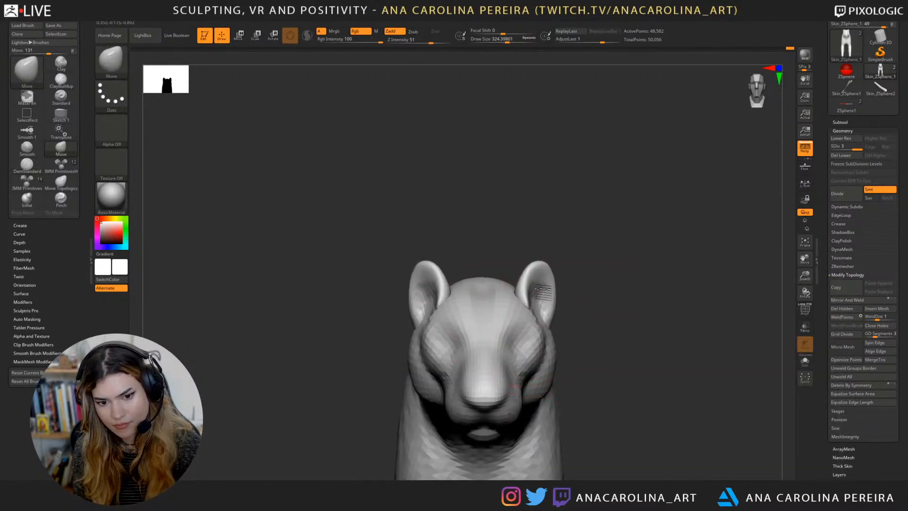
key("space")
left_click_drag(540, 309, 531, 309)
Step: Adjust the sides of the face and the mouth corners with a smaller Move brush
left_click_drag(598, 341, 611, 268, "alt")
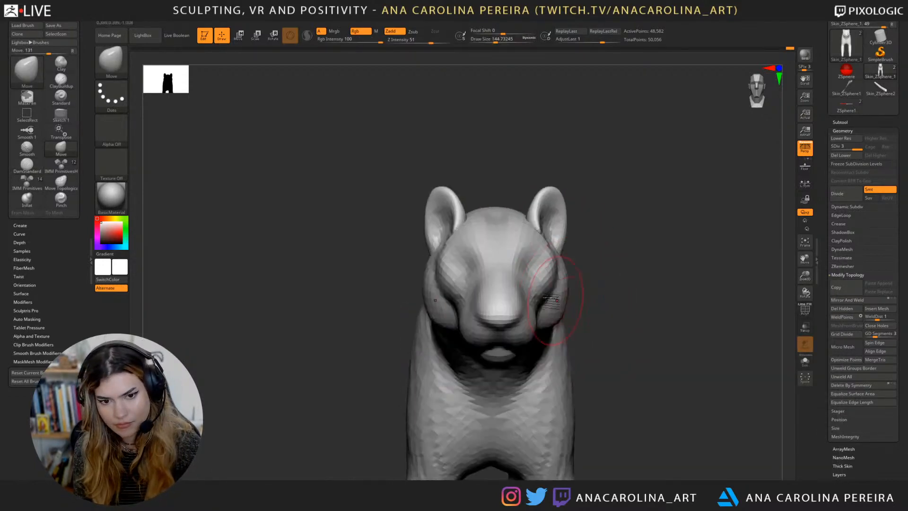
left_click_drag(550, 289, 531, 268)
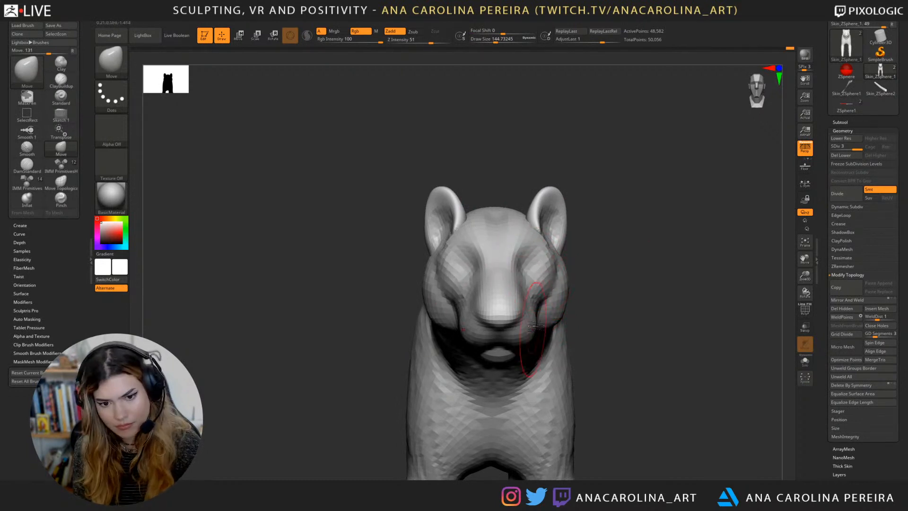
left_click_drag(533, 330, 526, 332)
mouse_move(602, 312)
left_mouse_down()
mouse_move(563, 308)
mouse_move(578, 287)
left_mouse_up()
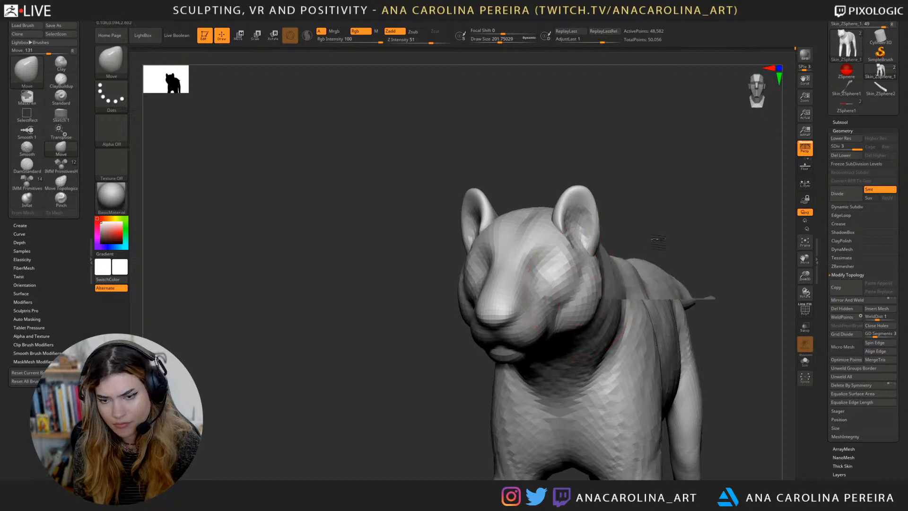
Step: Pull the cheeks and jowls outward and downward with the Move brush to broaden the lower face
left_click_drag(659, 239, 594, 279)
key("space")
left_click_drag(641, 234, 631, 219)
mouse_move(576, 326)
left_mouse_down()
mouse_move(585, 315)
mouse_move(600, 322)
left_mouse_up()
left_click_drag(738, 208, 678, 218)
left_click_drag(609, 309, 604, 305)
mouse_move(576, 366)
left_mouse_down()
mouse_move(653, 376)
mouse_move(636, 354)
mouse_move(589, 339)
left_mouse_up()
key("space")
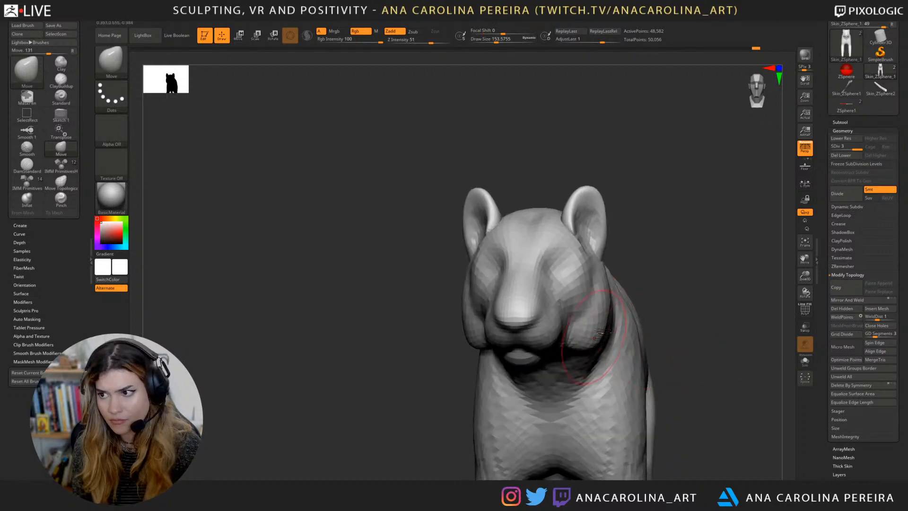
Step: Lower and shorten the ears with the Move Topological brush
mouse_move(674, 319)
left_mouse_down("alt")
mouse_move(598, 249)
mouse_move(539, 229)
left_mouse_up("alt")
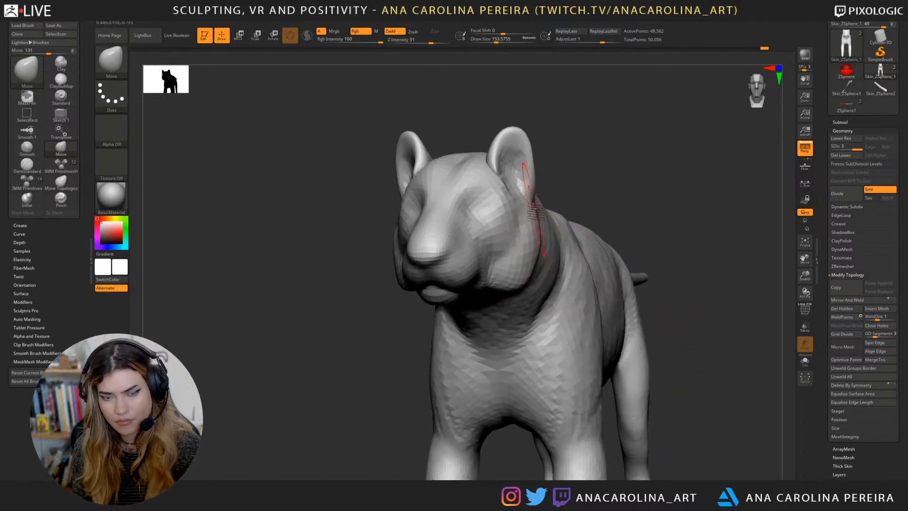
key("b")
key("m")
key("t")
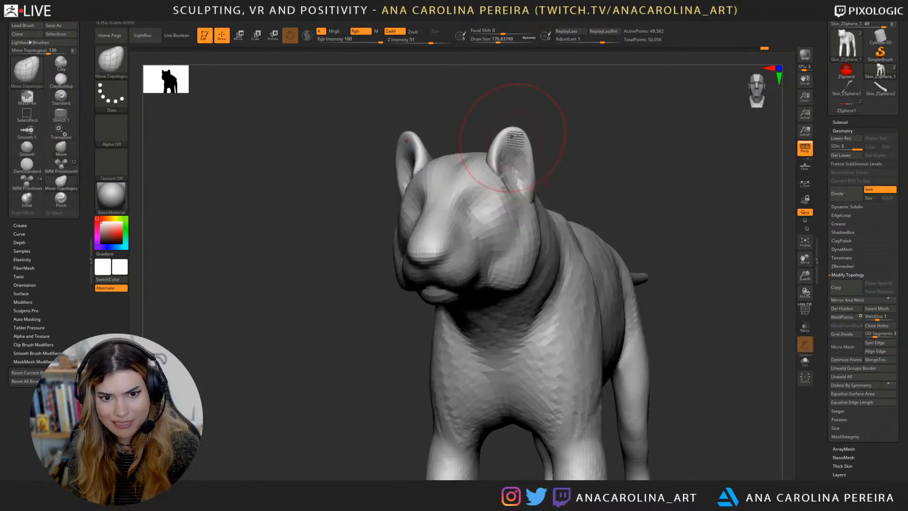
mouse_move(518, 142)
left_mouse_down()
mouse_move(538, 157)
mouse_move(510, 168)
mouse_move(520, 142)
mouse_move(531, 182)
left_mouse_up()
key("ctrl+z")
key("ctrl+z")
key("space")
key("space")
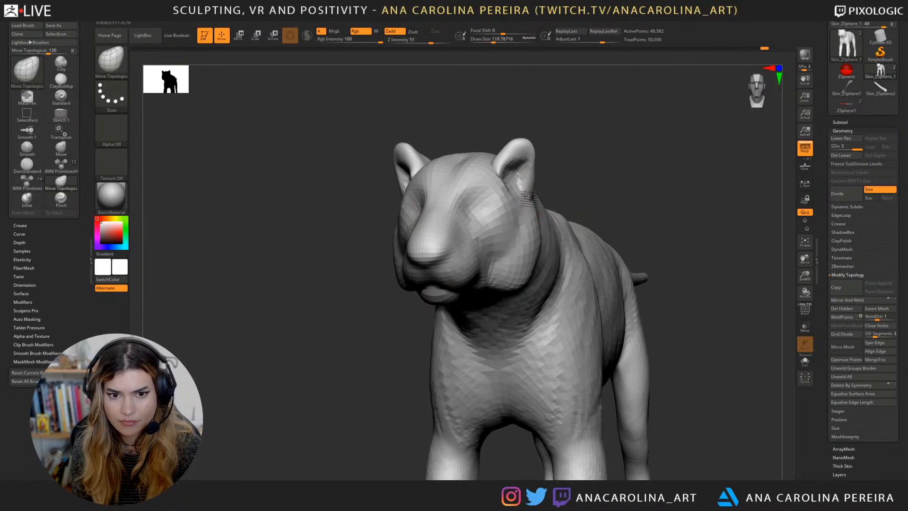
Step: Refine the shape of the ear tips and ear bases from both sides of the head
key("space")
left_click_drag(529, 157, 524, 158)
mouse_move(520, 154)
right_mouse_down()
mouse_move(586, 163)
mouse_move(601, 153)
right_mouse_up()
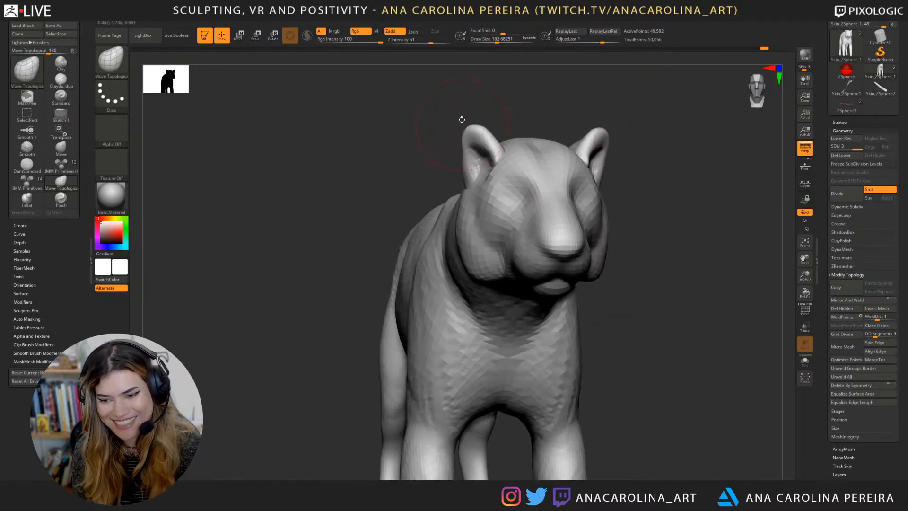
right_click_drag(462, 119, 449, 156)
key("space")
mouse_move(501, 135)
left_mouse_down()
mouse_move(477, 135)
mouse_move(491, 160)
mouse_move(473, 162)
mouse_move(479, 147)
mouse_move(487, 158)
left_mouse_up()
key("space")
key("space")
Step: Build up the brows and upper face with a small ClayBuildup brush
key("b")
key("c")
key("b")
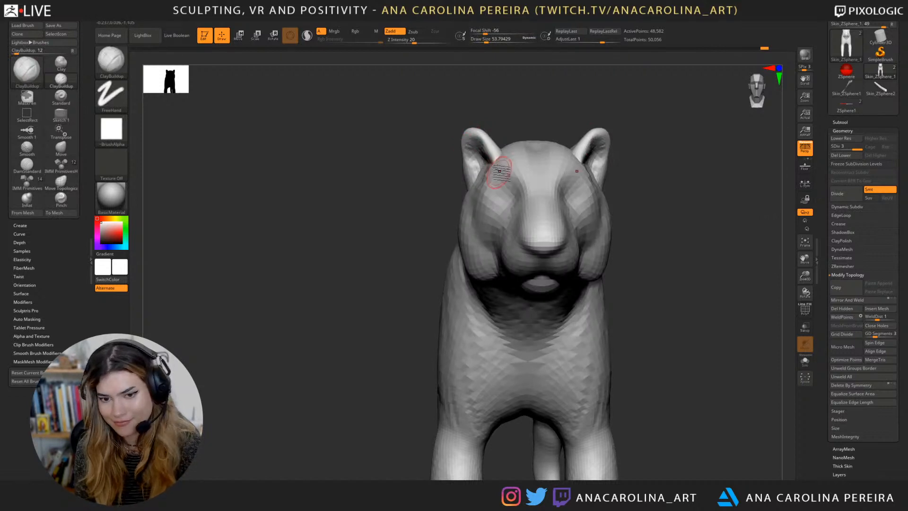
mouse_move(526, 111)
left_mouse_down()
mouse_move(529, 144)
mouse_move(547, 115)
mouse_move(539, 106)
mouse_move(589, 134)
left_mouse_up()
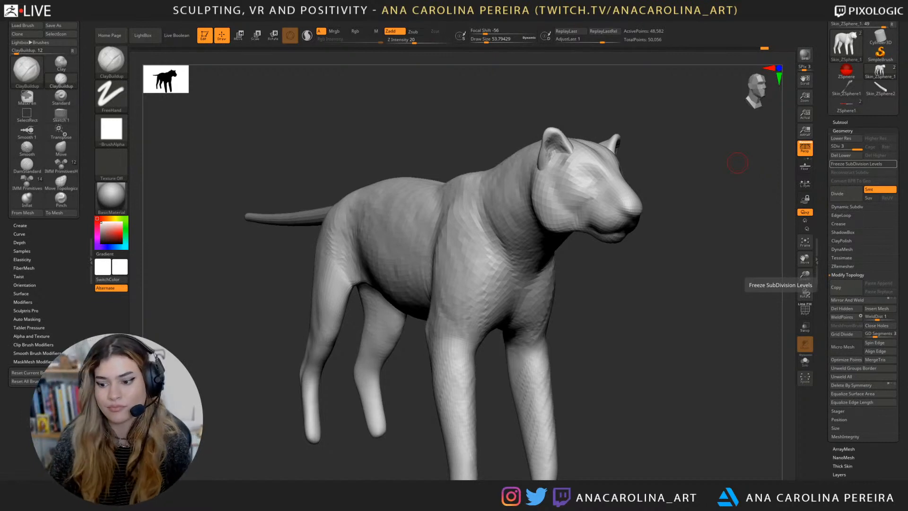
Step: Add volume to the crown and the back of the neck with a larger ClayBuildup brush
left_click_drag(645, 365, 491, 371)
left_click_drag(546, 376, 537, 134)
left_click_drag(607, 117, 613, 177)
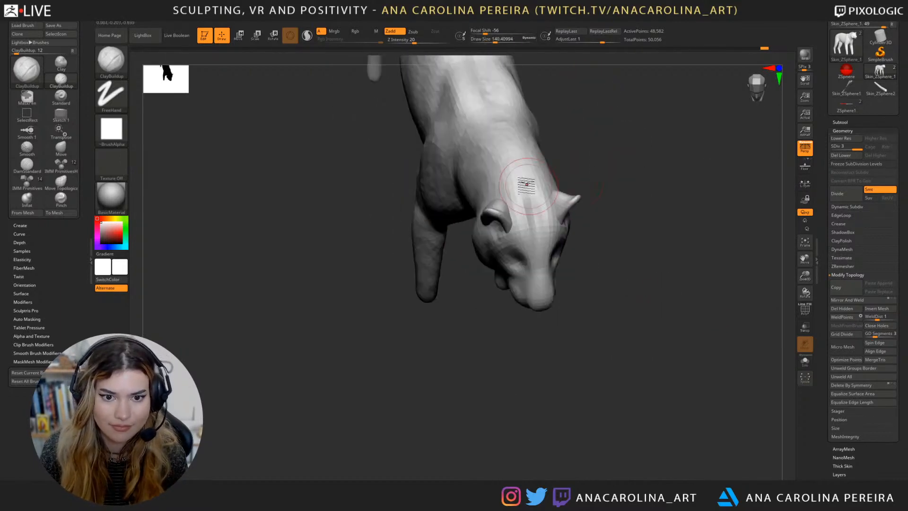
left_click_drag(522, 156, 533, 203)
left_click_drag(586, 140, 614, 183)
mouse_move(520, 177)
left_mouse_down()
mouse_move(515, 204)
mouse_move(496, 172)
mouse_move(531, 166)
left_mouse_up()
right_click_drag(531, 167, 537, 152)
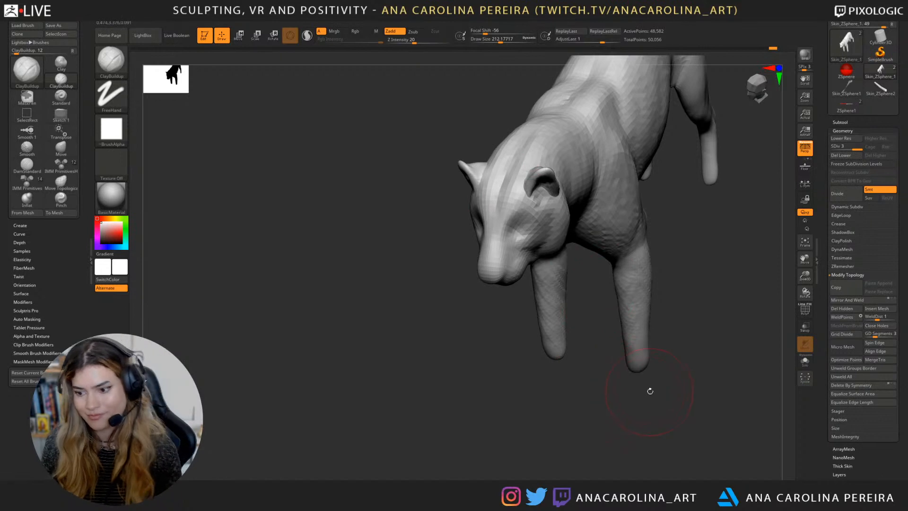
Step: Build up the chest and shoulders with a large ClayBuildup brush
mouse_move(637, 419)
right_mouse_down()
mouse_move(659, 387)
mouse_move(682, 373)
mouse_move(599, 355)
mouse_move(471, 264)
right_mouse_up()
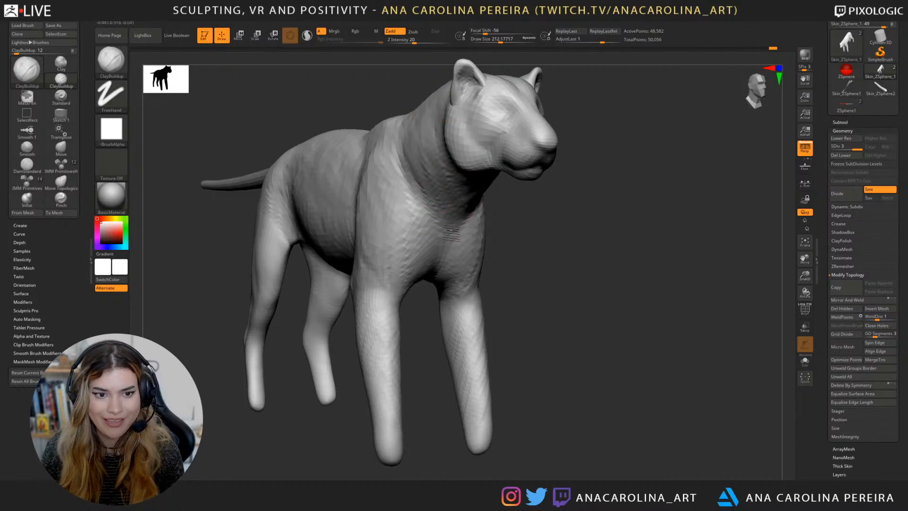
mouse_move(470, 204)
right_mouse_down()
mouse_move(516, 241)
mouse_move(495, 226)
right_mouse_up()
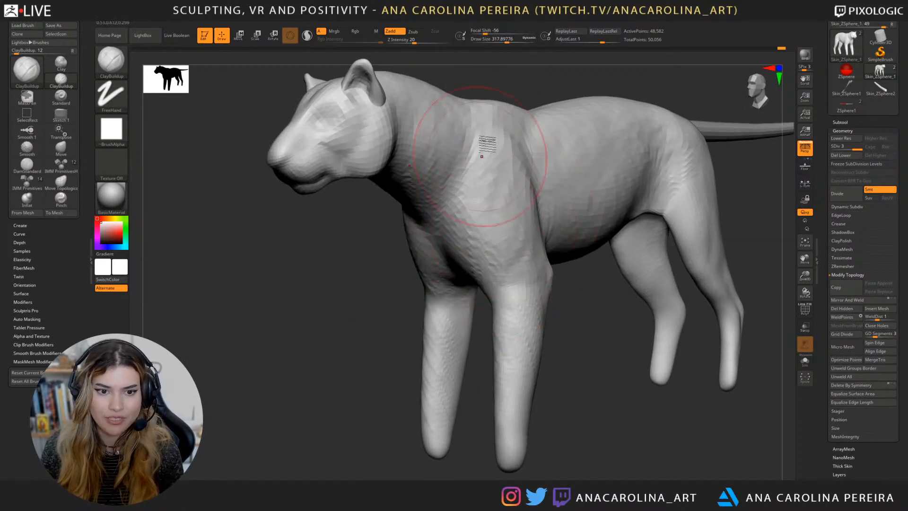
right_click_drag(638, 222, 409, 198)
right_click(537, 213)
mouse_move(584, 143)
right_mouse_down()
mouse_move(578, 156)
mouse_move(405, 179)
right_mouse_up()
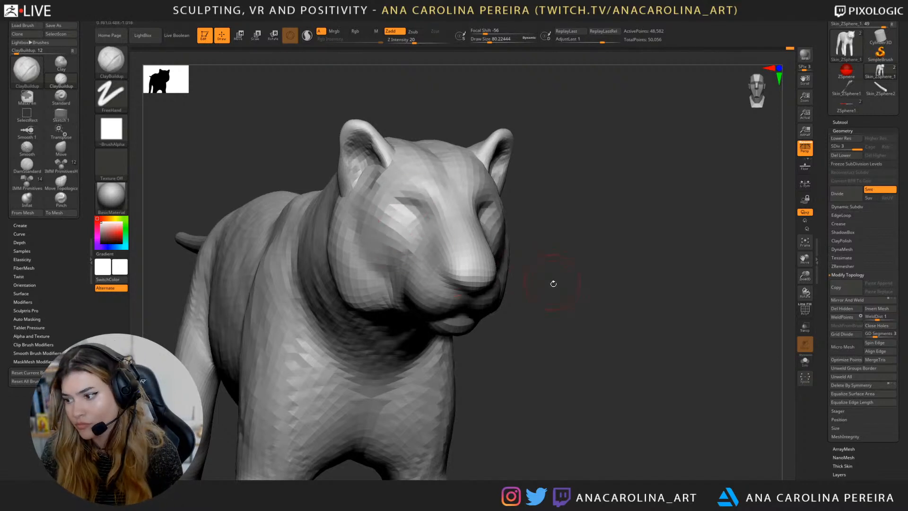
Step: Shape the nose tip and the side of the muzzle with a small ClayBuildup brush
right_click(473, 305)
mouse_move(473, 306)
left_mouse_down()
mouse_move(439, 275)
mouse_move(461, 295)
left_mouse_up()
left_click_drag(525, 353, 423, 354)
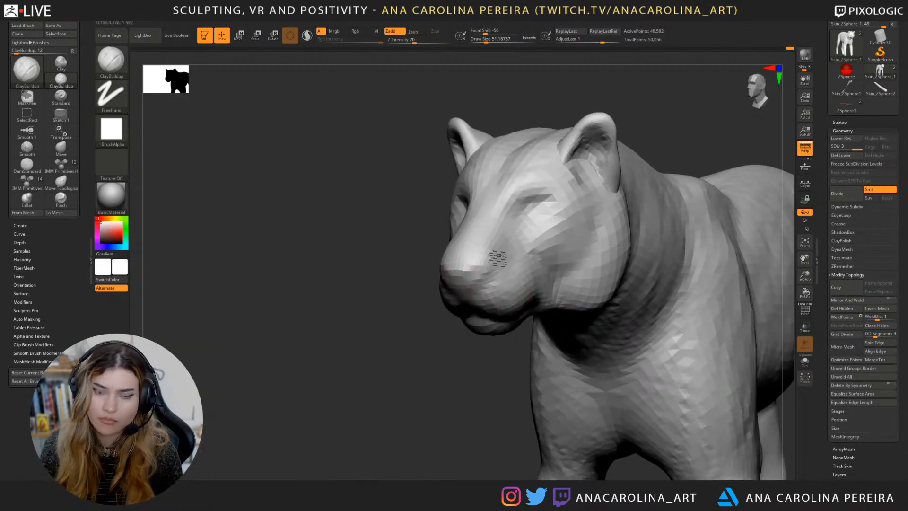
key("space")
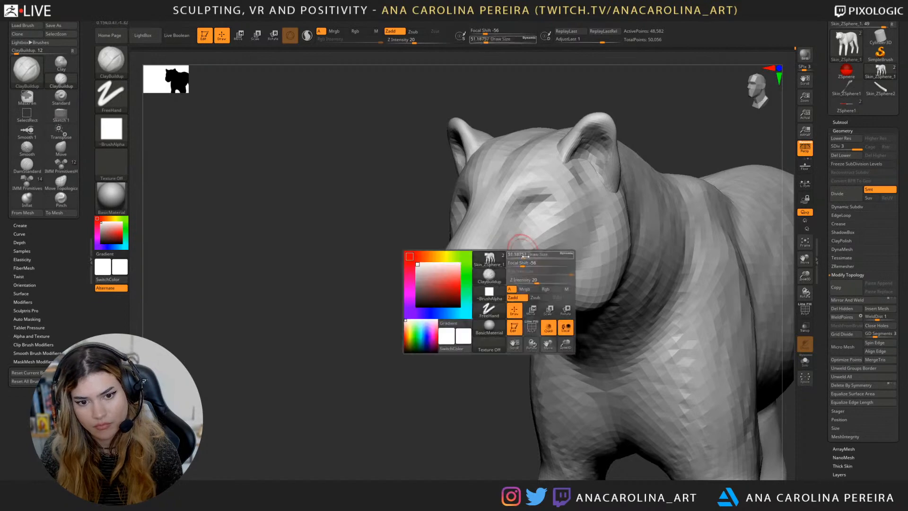
left_click_drag(522, 259, 529, 259)
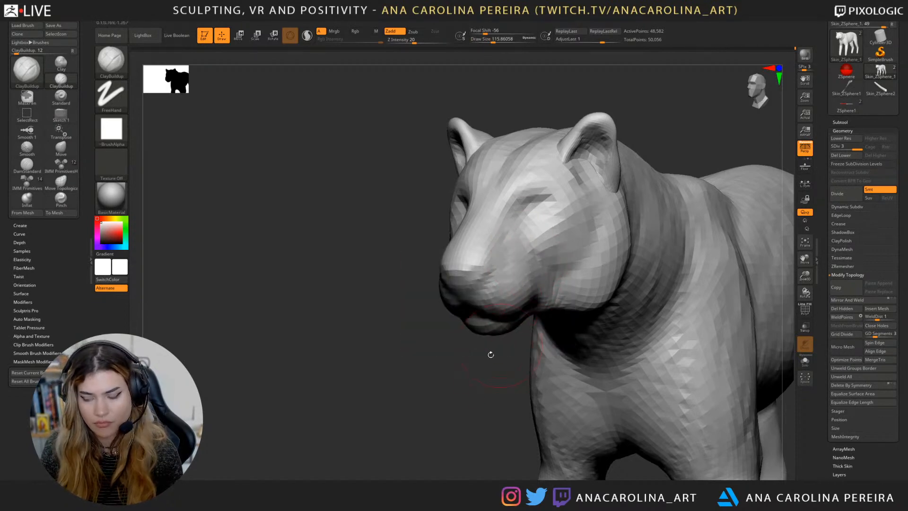
Step: Build up the lower jaw and chin from below the head with the ClayBuildup brush
left_click_drag(490, 354, 494, 156)
key("space")
left_click_drag(510, 318, 504, 318)
left_click_drag(636, 289, 634, 246)
mouse_move(504, 329)
left_mouse_down()
mouse_move(487, 331)
mouse_move(496, 316)
mouse_move(501, 331)
mouse_move(528, 341)
mouse_move(486, 387)
mouse_move(512, 371)
mouse_move(501, 364)
mouse_move(543, 364)
mouse_move(520, 392)
mouse_move(606, 374)
left_mouse_up()
key("space")
left_click_drag(538, 382, 609, 380)
left_click_drag(524, 402, 591, 401)
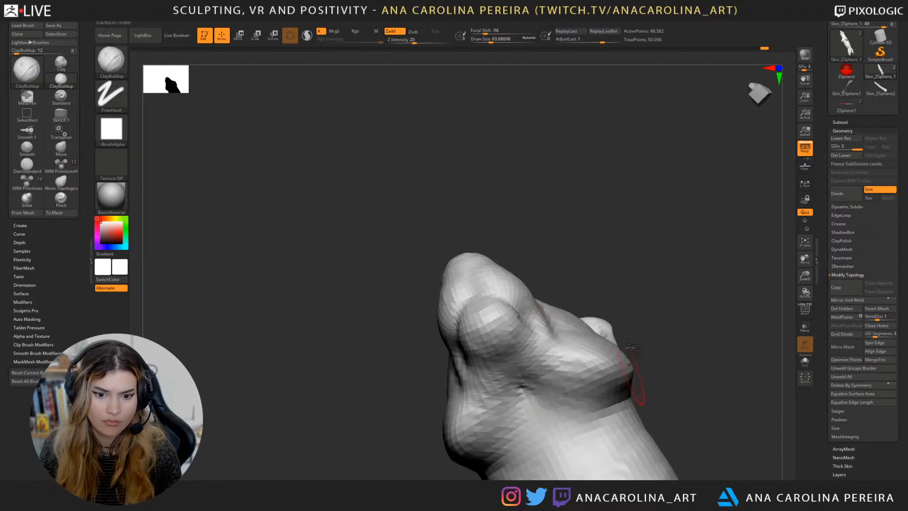
Step: Refine the front of the chin and the underside of the jaw with further clay strokes
mouse_move(630, 348)
left_mouse_down()
mouse_move(614, 331)
mouse_move(629, 345)
mouse_move(665, 341)
left_mouse_up()
mouse_move(589, 292)
left_mouse_down()
mouse_move(593, 279)
mouse_move(562, 286)
left_mouse_up()
mouse_move(615, 277)
left_mouse_down()
mouse_move(610, 297)
mouse_move(610, 283)
mouse_move(574, 296)
left_mouse_up()
mouse_move(596, 345)
left_mouse_down()
mouse_move(534, 316)
mouse_move(525, 289)
left_mouse_up()
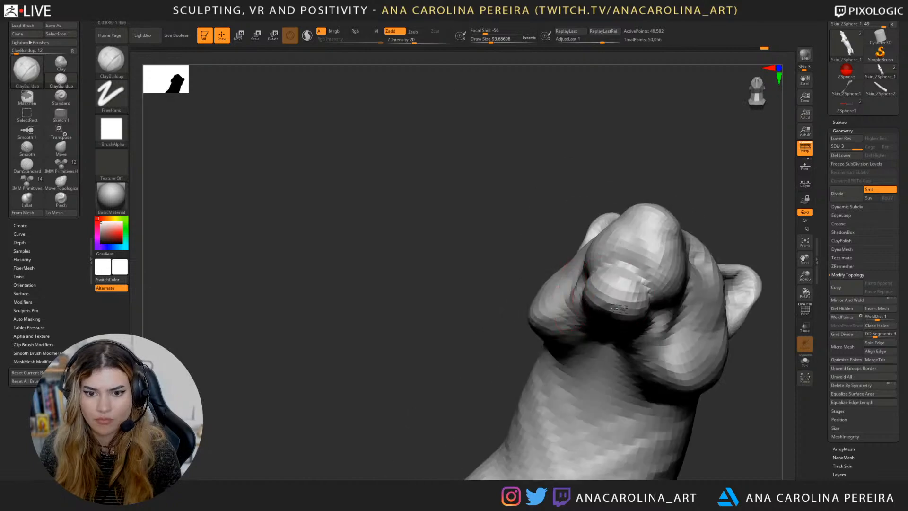
left_click_drag(620, 307, 600, 305)
mouse_move(686, 303)
left_mouse_down()
mouse_move(705, 326)
mouse_move(709, 355)
left_mouse_up()
mouse_move(709, 354)
left_mouse_down("alt")
mouse_move(708, 328)
mouse_move(715, 355)
mouse_move(683, 376)
mouse_move(694, 377)
mouse_move(681, 359)
left_mouse_up("alt")
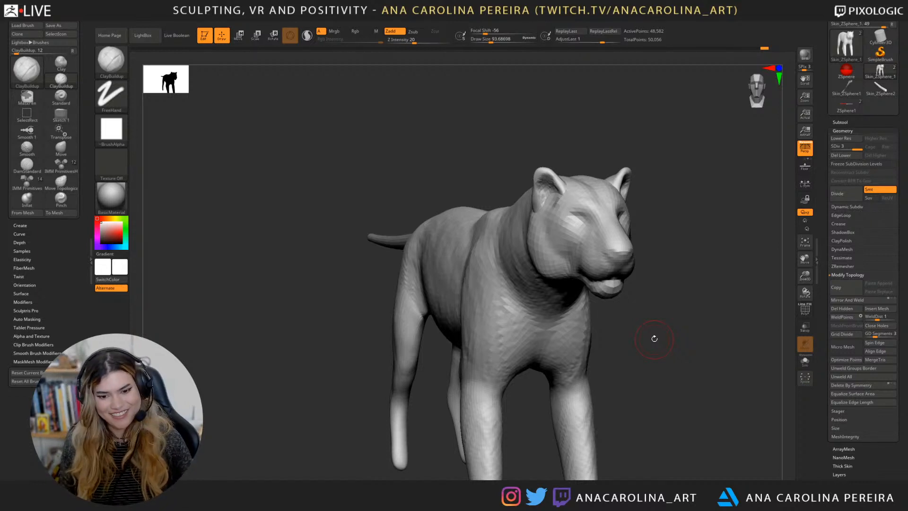
Step: Add clay to the forehead and nape behind the ears with a larger ClayBuildup brush
left_click_drag(616, 389, 645, 382)
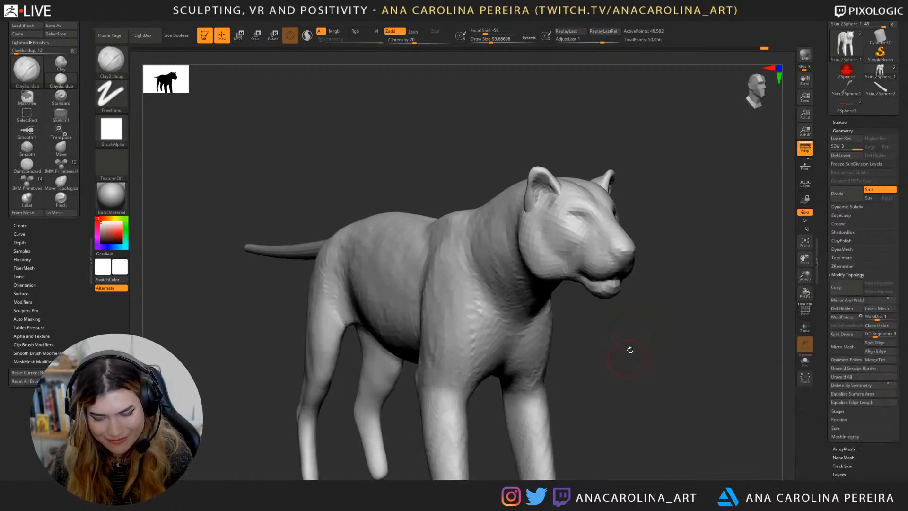
key("space")
mouse_move(629, 349)
left_mouse_down()
mouse_move(614, 351)
mouse_move(638, 338)
left_mouse_up()
left_click_drag(642, 348, 647, 331, "alt")
mouse_move(608, 372)
left_mouse_down()
mouse_move(608, 363)
mouse_move(579, 359)
left_mouse_up()
left_click_drag(723, 258, 681, 288)
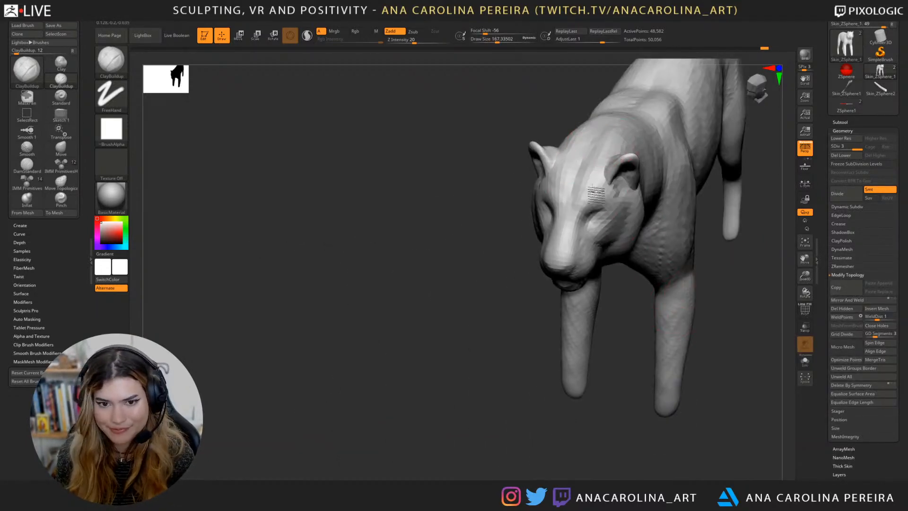
left_click_drag(618, 127, 650, 126)
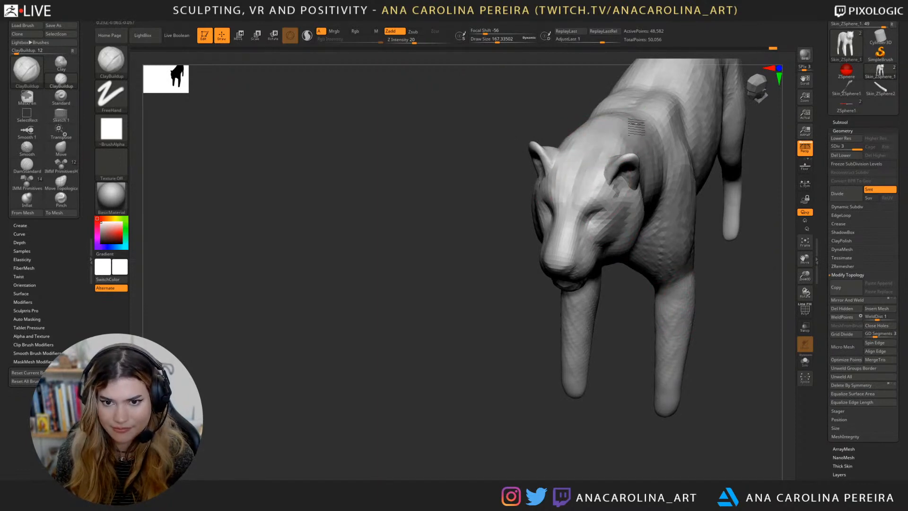
left_click_drag(477, 237, 507, 201)
Step: Fill out the neck, upper chest and cheeks with the ClayBuildup brush
left_click_drag(721, 263, 687, 276, "shift")
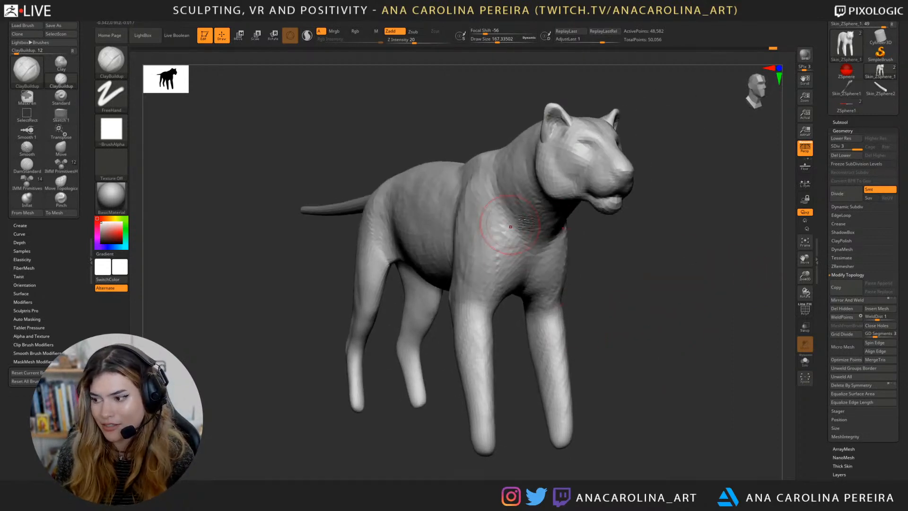
left_click_drag(630, 188, 626, 188, "alt")
mouse_move(550, 169)
left_mouse_down()
mouse_move(559, 168)
mouse_move(552, 145)
mouse_move(545, 157)
left_mouse_up()
left_click_drag(609, 271, 607, 171)
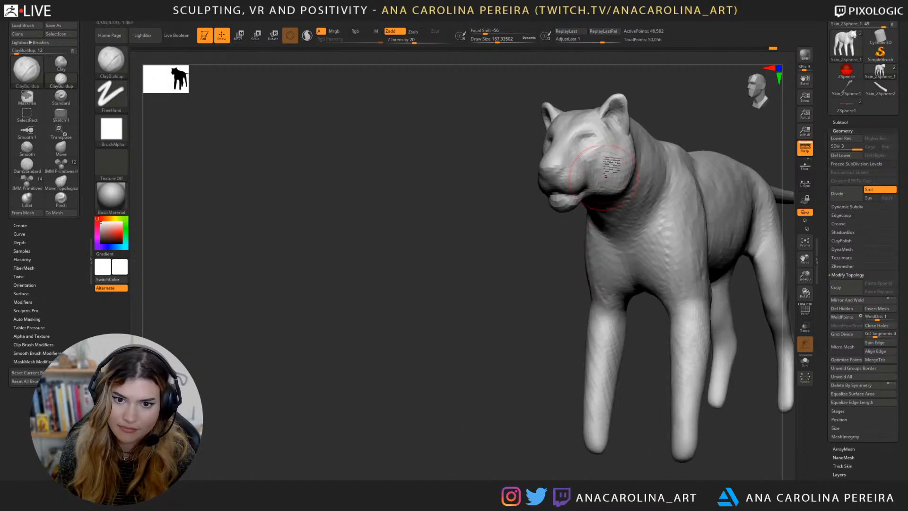
left_click_drag(526, 280, 607, 274)
mouse_move(668, 192)
left_mouse_down()
mouse_move(653, 186)
mouse_move(670, 194)
mouse_move(638, 210)
left_mouse_up()
key("space")
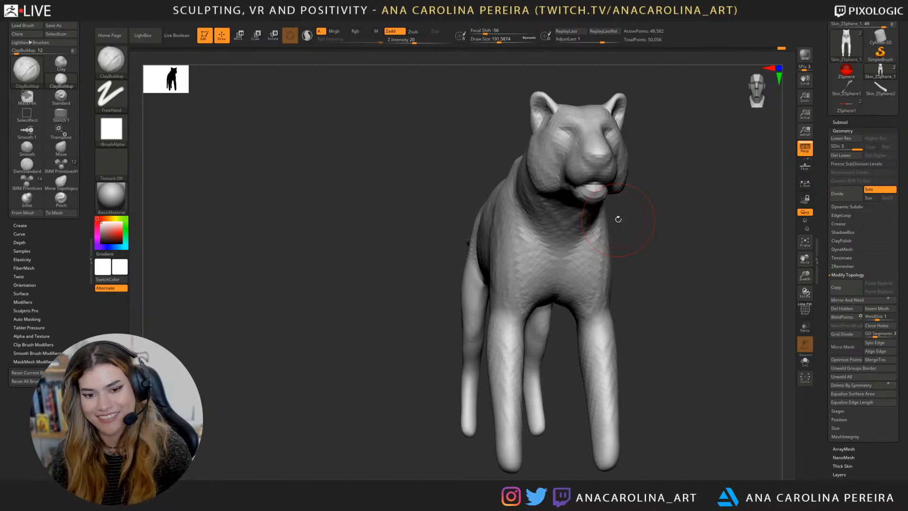
mouse_move(622, 226)
left_mouse_down()
mouse_move(689, 229)
mouse_move(640, 235)
mouse_move(588, 172)
mouse_move(537, 131)
mouse_move(543, 141)
left_mouse_up()
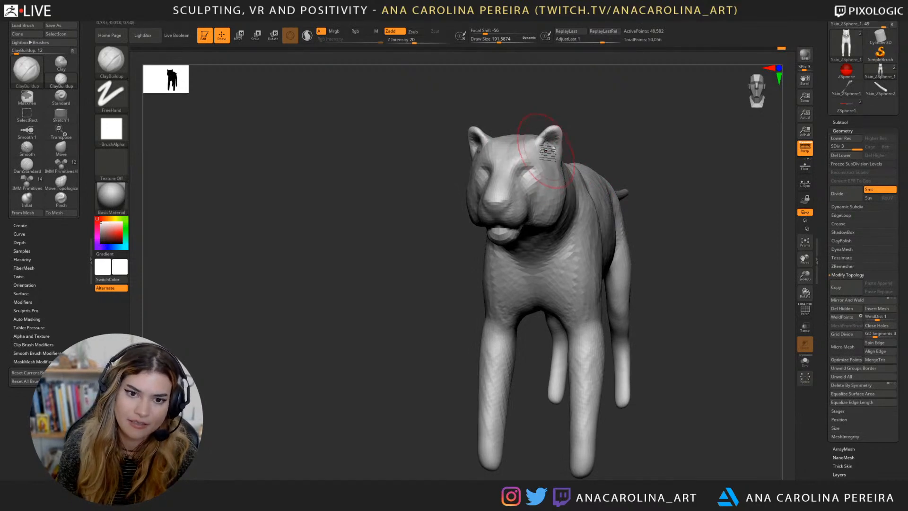
Step: Add clay to the shoulder and the side of the chest with the ClayBuildup brush at a draw size of about 286
key("shift")
mouse_move(591, 158)
left_mouse_down()
mouse_move(644, 150)
mouse_move(618, 197)
mouse_move(671, 205)
left_mouse_up()
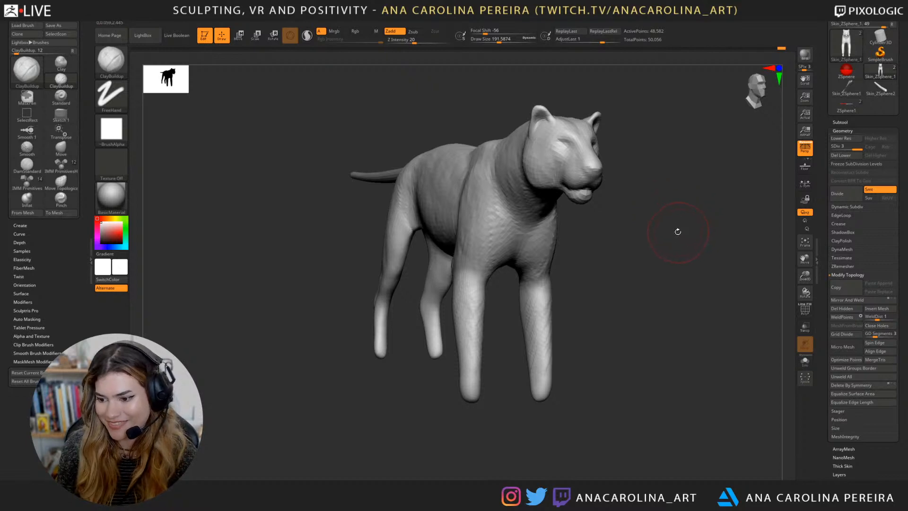
mouse_move(675, 225)
left_mouse_down()
mouse_move(691, 231)
mouse_move(719, 290)
mouse_move(703, 280)
left_mouse_up()
key("space")
mouse_move(483, 160)
left_mouse_down()
mouse_move(516, 169)
mouse_move(529, 198)
left_mouse_up()
mouse_move(600, 237)
left_mouse_down()
mouse_move(619, 242)
mouse_move(622, 264)
left_mouse_up()
mouse_move(491, 112)
left_mouse_down()
mouse_move(484, 136)
mouse_move(502, 163)
left_mouse_up()
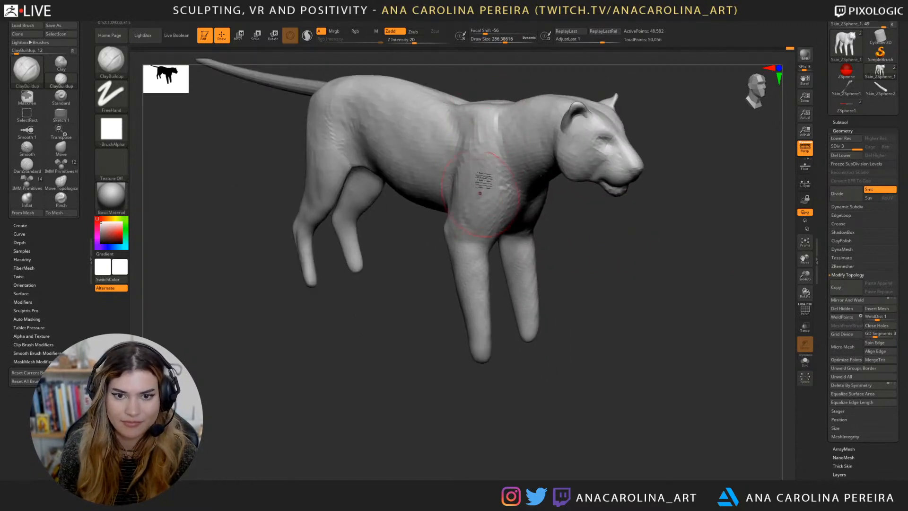
left_click_drag(563, 246, 652, 114)
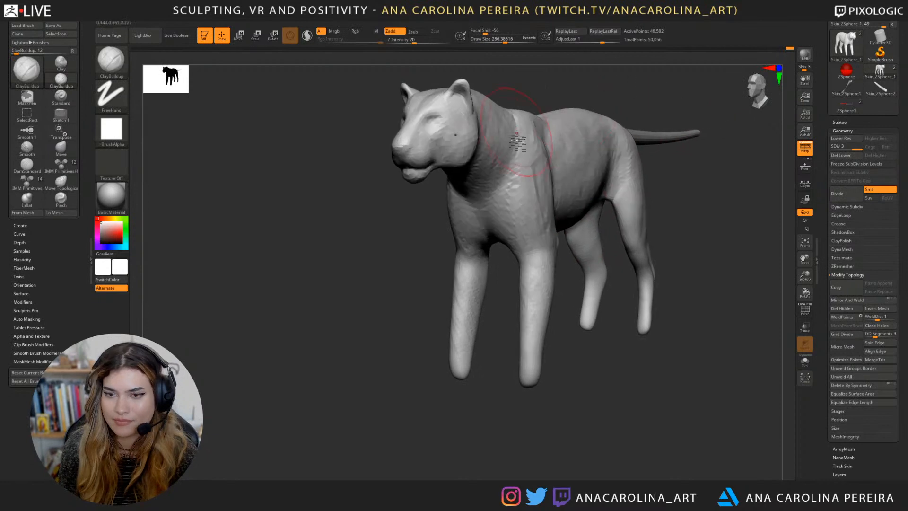
left_click_drag(525, 185, 532, 215)
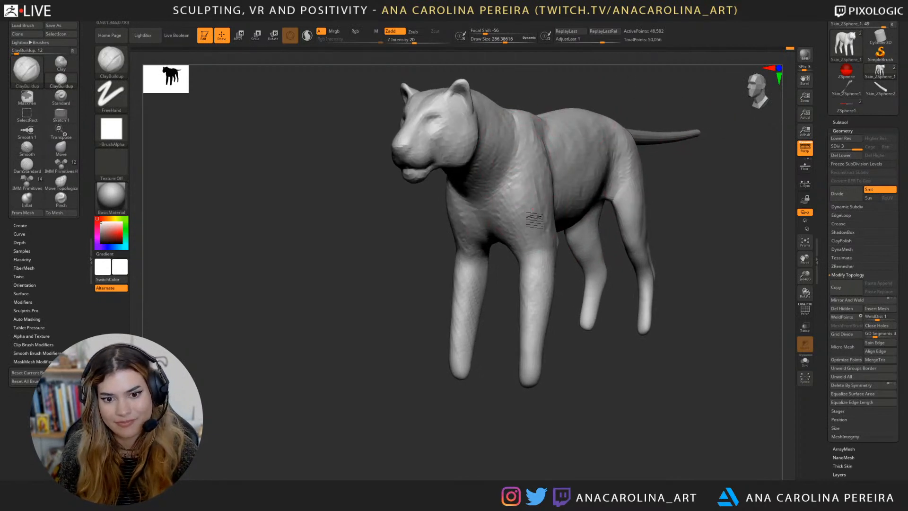
Step: Build up the front legs from elbow to paw with the ClayBuildup brush, reducing the draw size to about 217
left_click_drag(596, 390, 575, 378, "alt")
key("space")
mouse_move(538, 284)
left_mouse_down()
mouse_move(523, 279)
mouse_move(535, 274)
left_mouse_up()
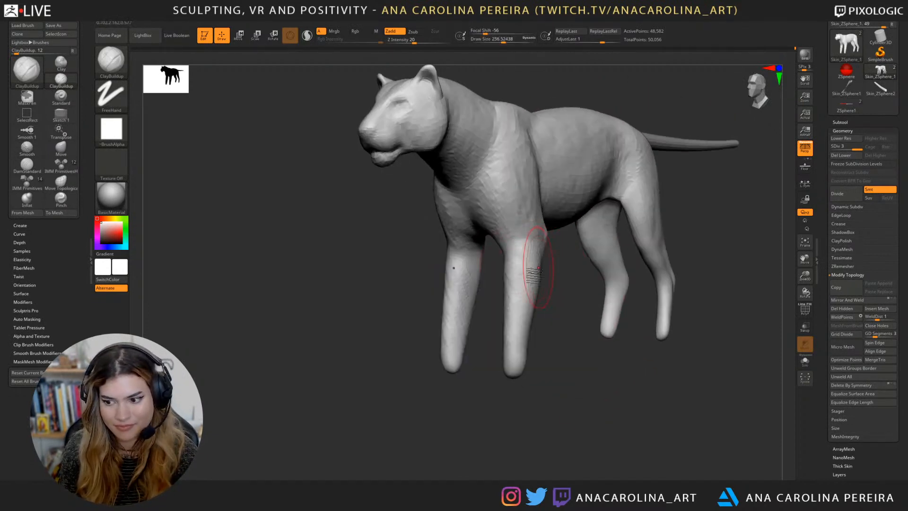
mouse_move(557, 318)
left_mouse_down("alt")
mouse_move(536, 320)
mouse_move(568, 292)
left_mouse_up("alt")
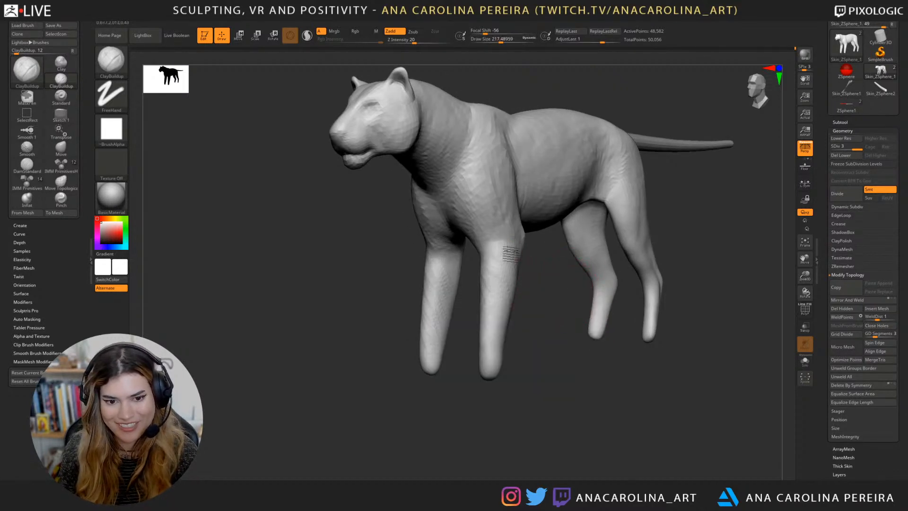
left_click_drag(532, 275, 496, 271)
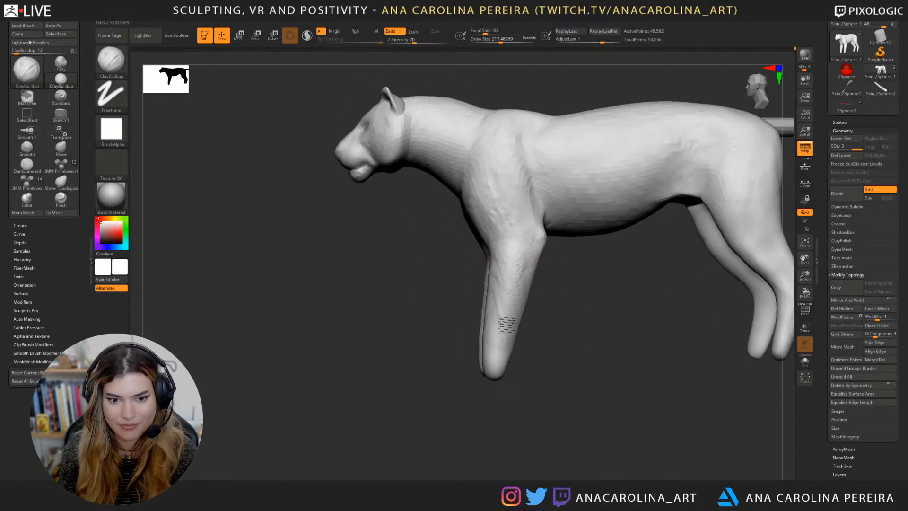
mouse_move(500, 380)
left_mouse_down()
mouse_move(552, 374)
mouse_move(568, 283)
mouse_move(553, 307)
mouse_move(558, 325)
left_mouse_up()
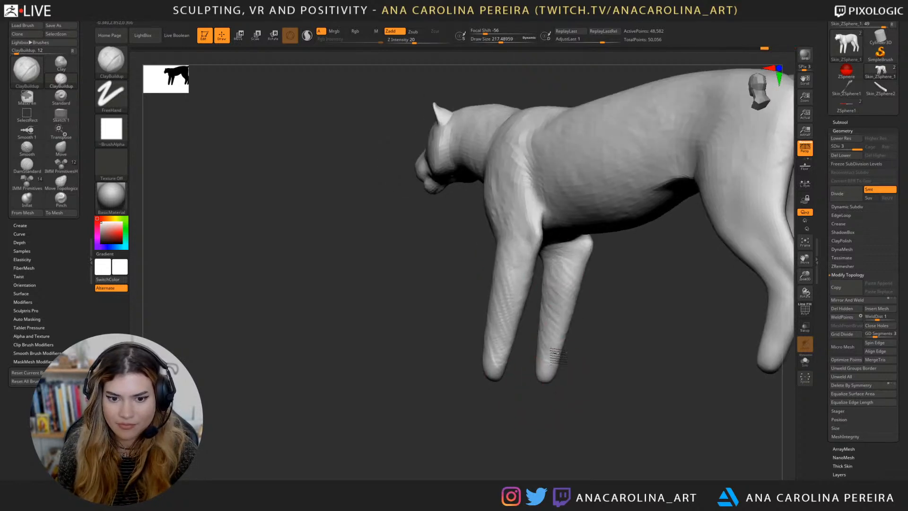
mouse_move(589, 394)
left_mouse_down()
mouse_move(570, 429)
mouse_move(607, 442)
mouse_move(555, 415)
mouse_move(574, 428)
left_mouse_up()
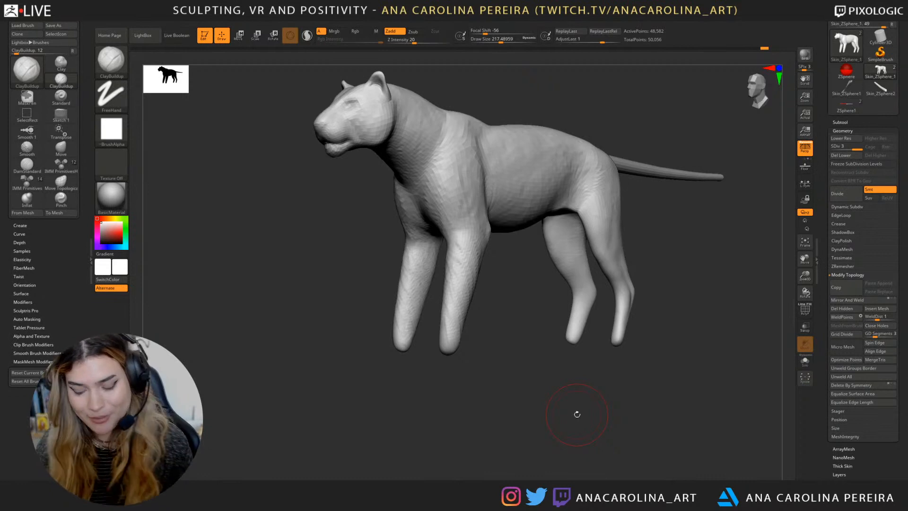
Step: Add clay to the rear flank and haunch with the ClayBuildup brush at a draw size of about 293
mouse_move(576, 414)
left_mouse_down()
mouse_move(527, 403)
mouse_move(547, 435)
mouse_move(564, 433)
mouse_move(517, 449)
mouse_move(553, 458)
mouse_move(547, 444)
mouse_move(566, 425)
mouse_move(541, 414)
left_mouse_up()
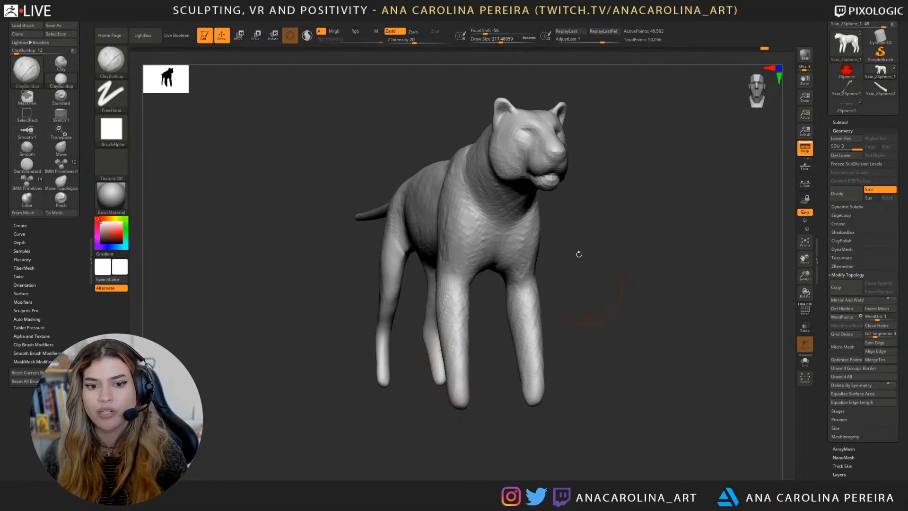
mouse_move(577, 253)
left_mouse_down()
mouse_move(614, 296)
mouse_move(610, 308)
left_mouse_up()
key("b")
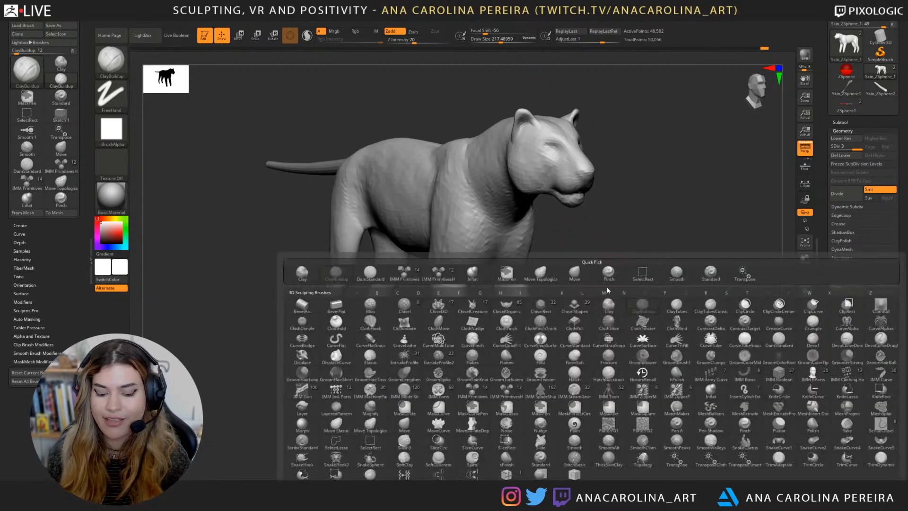
mouse_move(587, 274)
left_mouse_down()
mouse_move(618, 328)
mouse_move(619, 317)
left_mouse_up()
key("space")
mouse_move(619, 317)
left_mouse_down()
mouse_move(655, 304)
mouse_move(688, 318)
left_mouse_up()
key("space")
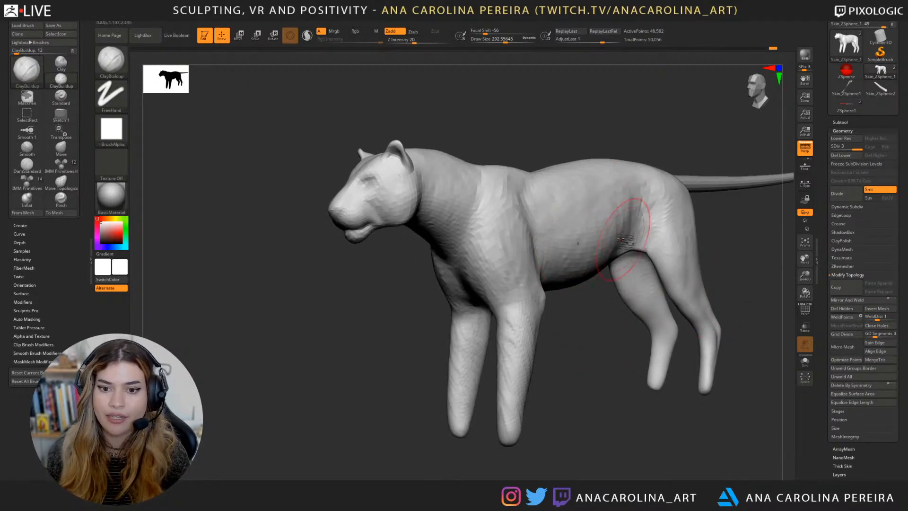
mouse_move(588, 334)
left_mouse_down()
mouse_move(634, 393)
mouse_move(673, 398)
mouse_move(609, 376)
mouse_move(645, 392)
mouse_move(620, 381)
left_mouse_up()
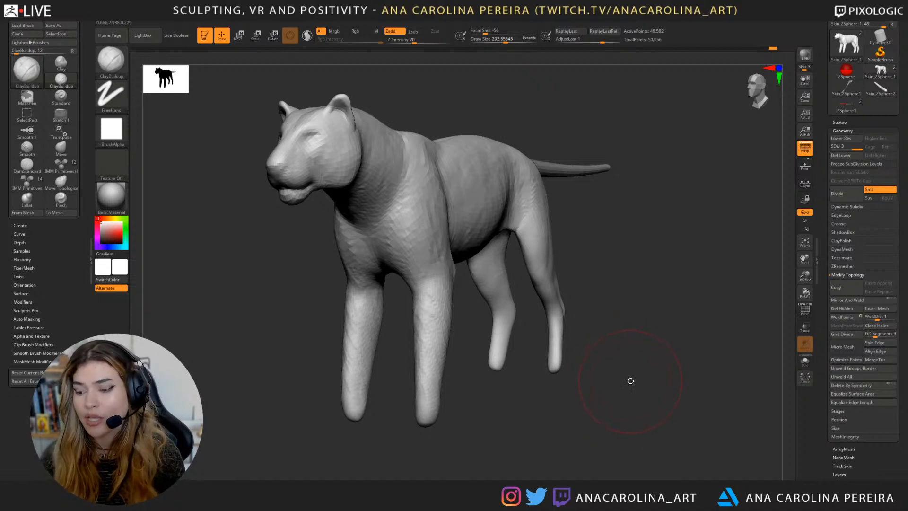
left_click_drag(663, 392, 671, 419)
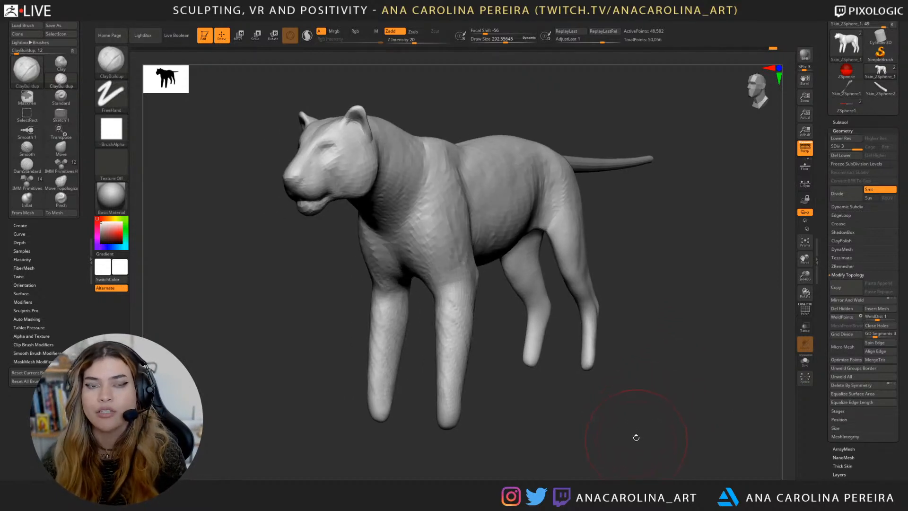
Step: Build up the inner sides of the front legs with the ClayBuildup brush at a draw size of about 132, and smooth the strokes
left_click_drag(642, 438, 572, 428)
key("space")
left_click_drag(552, 372, 544, 371)
left_click_drag(574, 378, 537, 373)
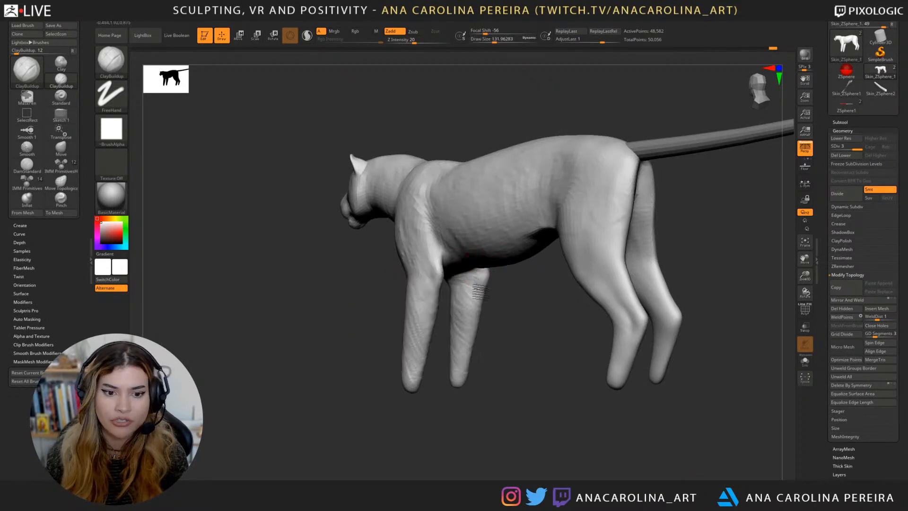
left_click_drag(494, 353, 532, 411)
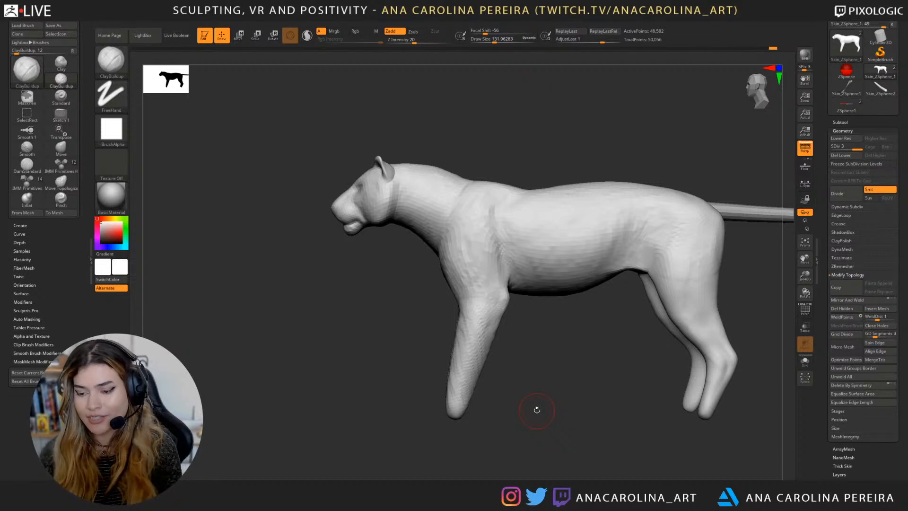
left_click_drag(530, 344, 548, 345)
key("shift")
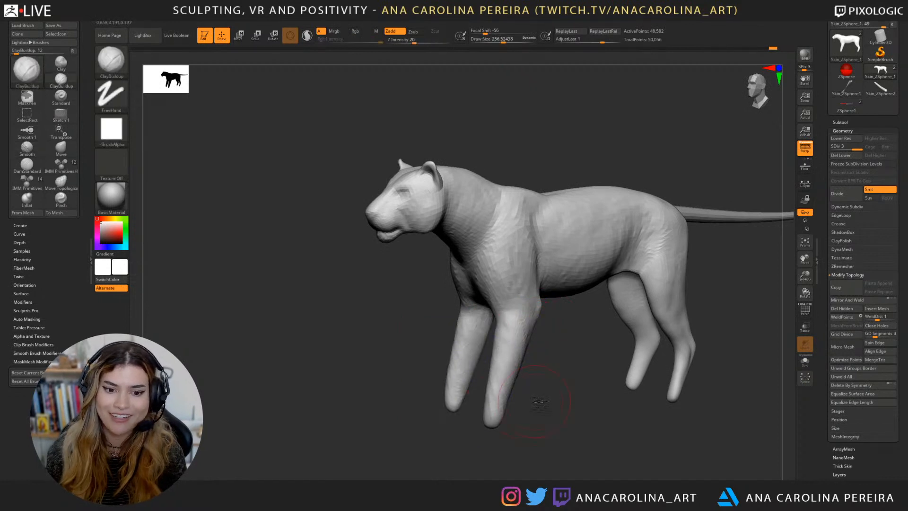
left_click_drag(473, 391, 545, 408)
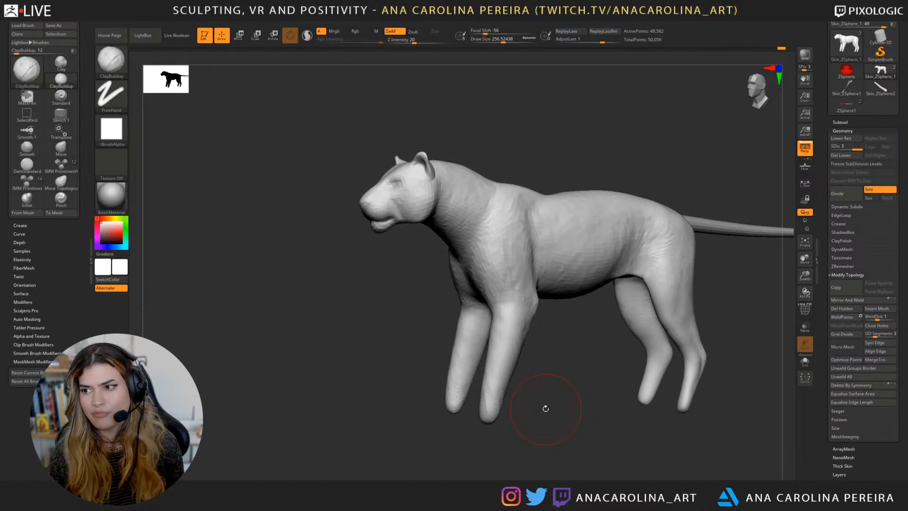
left_click_drag(562, 435, 585, 447)
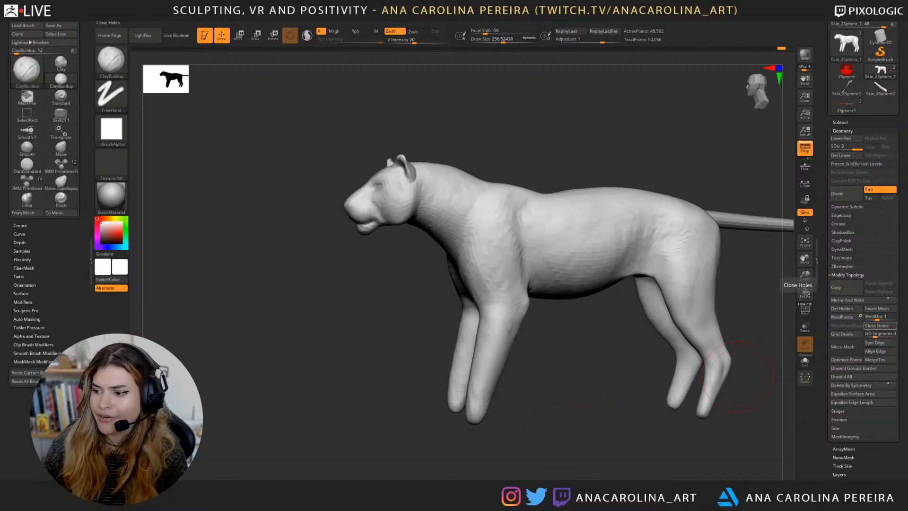
left_click_drag(615, 399, 616, 395)
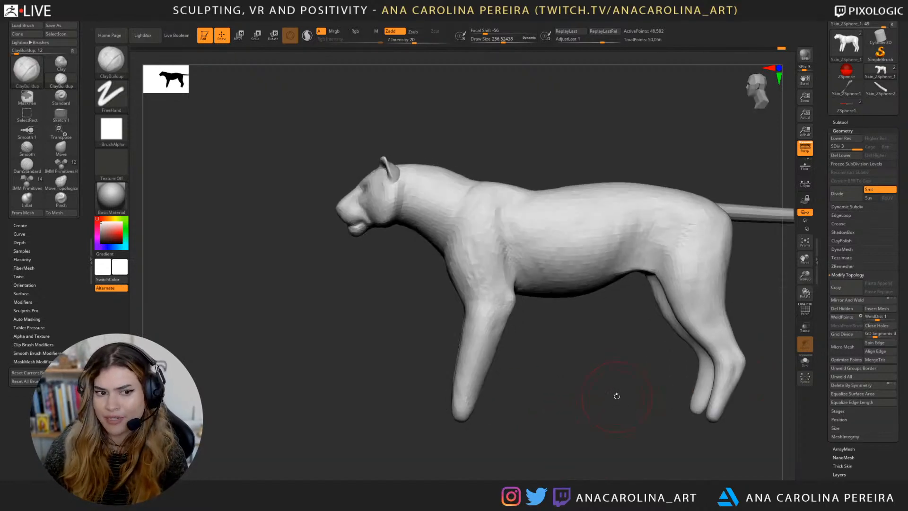
Step: Adjust the head profile with the Move brush at a draw size of about 116, and smooth the jaw behind the mouth
mouse_move(328, 349)
left_mouse_down("alt")
mouse_move(346, 365)
mouse_move(304, 362)
mouse_move(440, 477)
left_mouse_up("alt")
key("b")
key("m")
key("v")
key("space")
left_click_drag(428, 202, 417, 201)
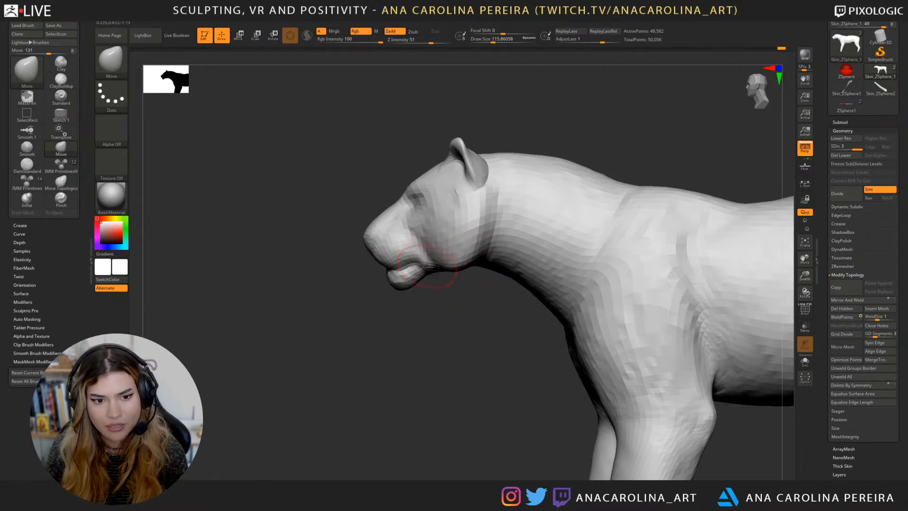
key("shift")
left_click_drag(424, 261, 422, 269, "shift")
mouse_move(432, 302)
left_mouse_down()
mouse_move(521, 267)
mouse_move(605, 251)
left_mouse_up()
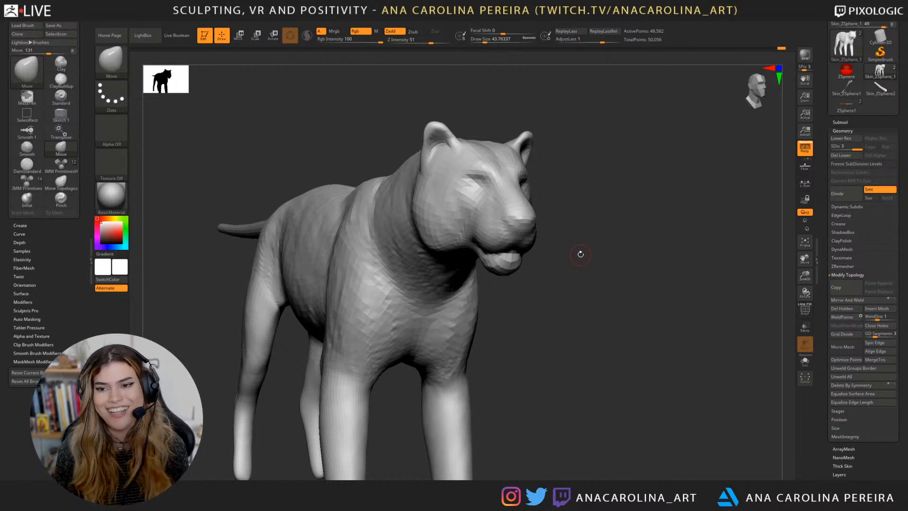
left_click_drag(567, 240, 493, 407)
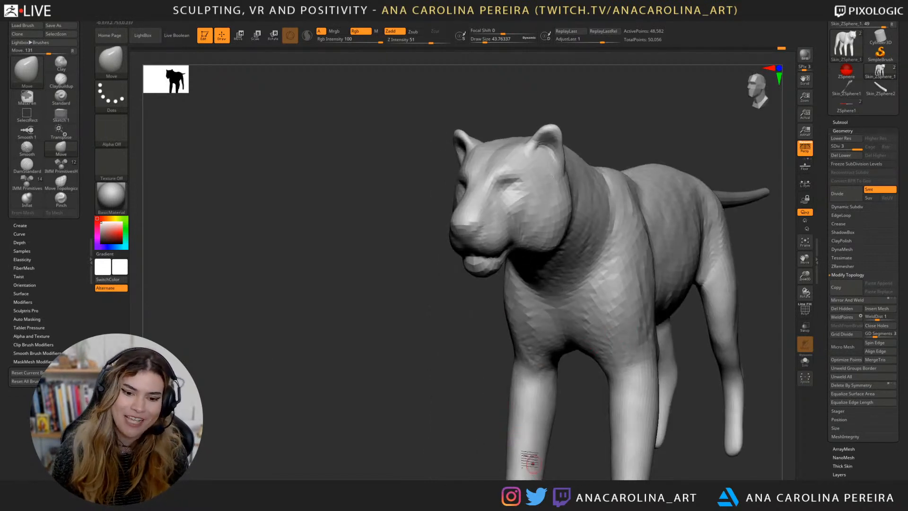
left_click_drag(572, 457, 456, 442)
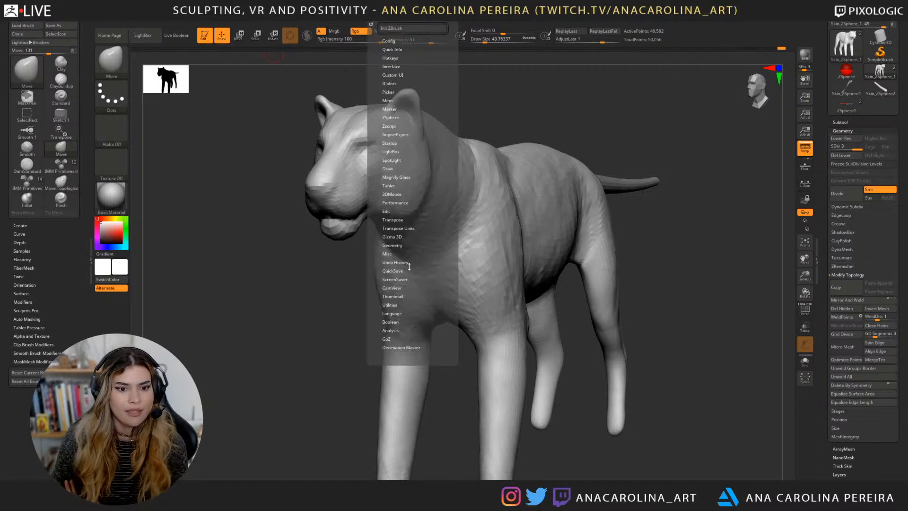
left_click(402, 279)
left_click_drag(353, 296, 315, 303)
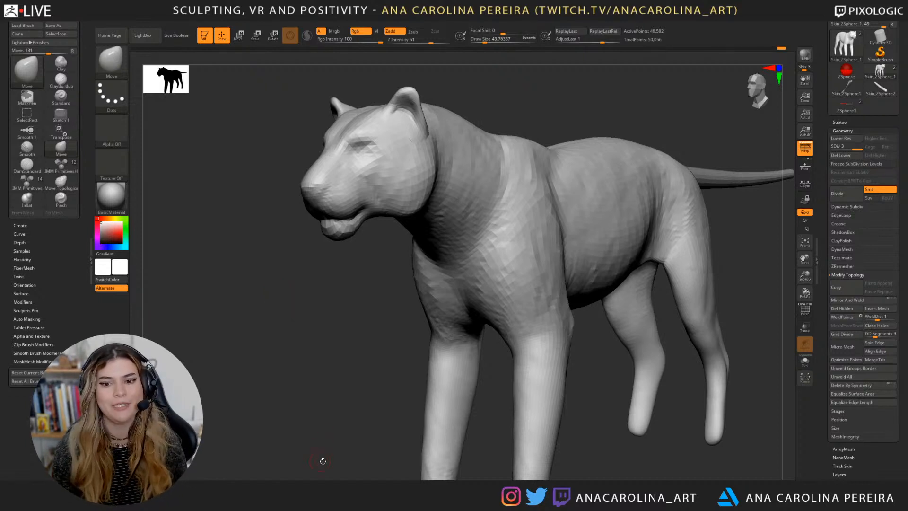
mouse_move(320, 462)
left_mouse_down()
mouse_move(671, 429)
mouse_move(664, 467)
mouse_move(558, 384)
left_mouse_up()
Step: Crease the junction between the belly and the hind legs with the DamStandard brush
key("b")
key("d")
key("s")
key("space")
left_click_drag(590, 336, 605, 331)
left_click_drag(657, 264, 598, 243)
mouse_move(633, 413)
left_mouse_down()
mouse_move(622, 268)
mouse_move(579, 195)
mouse_move(581, 223)
left_mouse_up()
Step: Build up the groin and inner thighs from below with the ClayBuildup brush at a draw size of about 149
key("b")
key("c")
key("b")
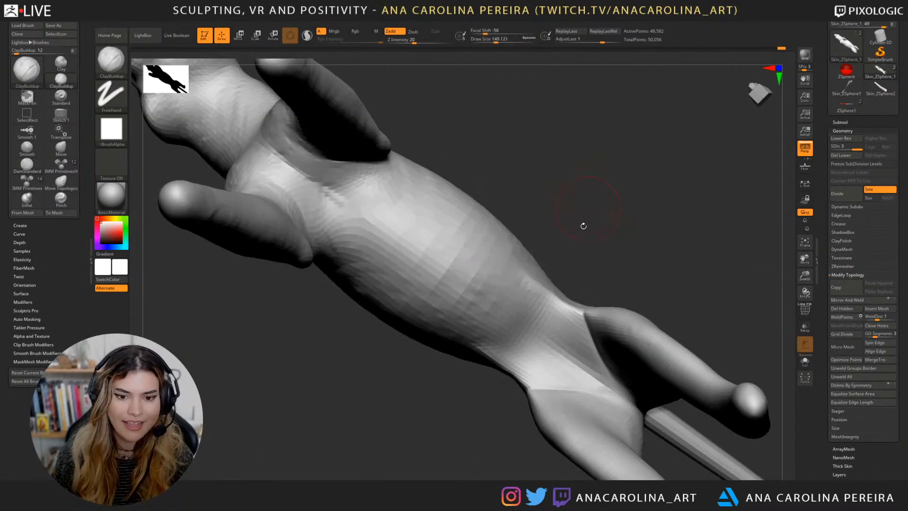
mouse_move(583, 364)
left_mouse_down()
mouse_move(609, 383)
mouse_move(571, 332)
left_mouse_up()
left_click_drag(624, 189, 611, 243)
mouse_move(556, 333)
left_mouse_down()
mouse_move(552, 325)
mouse_move(585, 373)
left_mouse_up()
left_click_drag(487, 406, 639, 278)
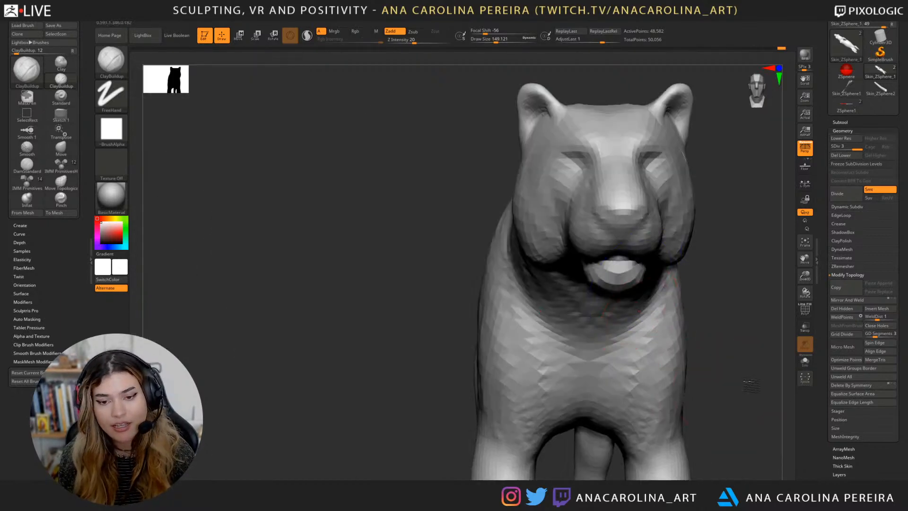
mouse_move(750, 381)
left_mouse_down("alt")
mouse_move(643, 289)
mouse_move(654, 272)
left_mouse_up("alt")
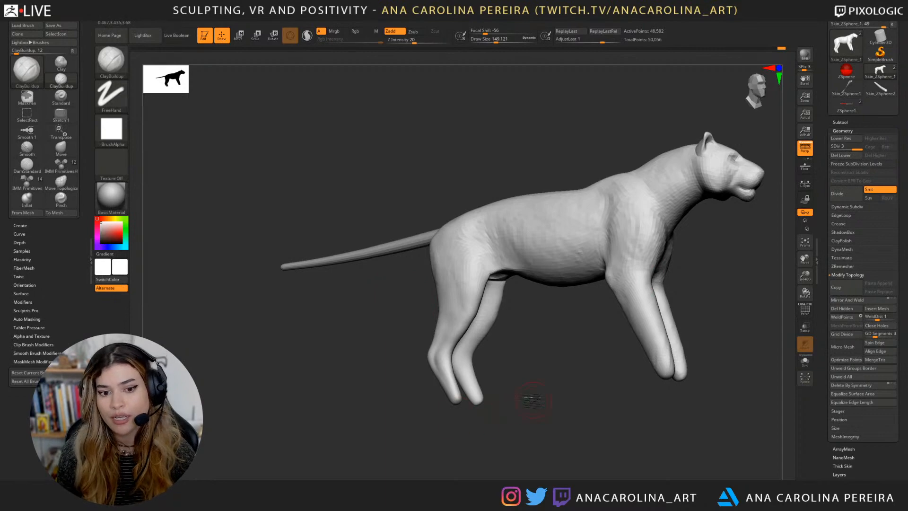
Step: Smooth the inner thigh of the hind leg just below the belly
left_click_drag(527, 399, 567, 371)
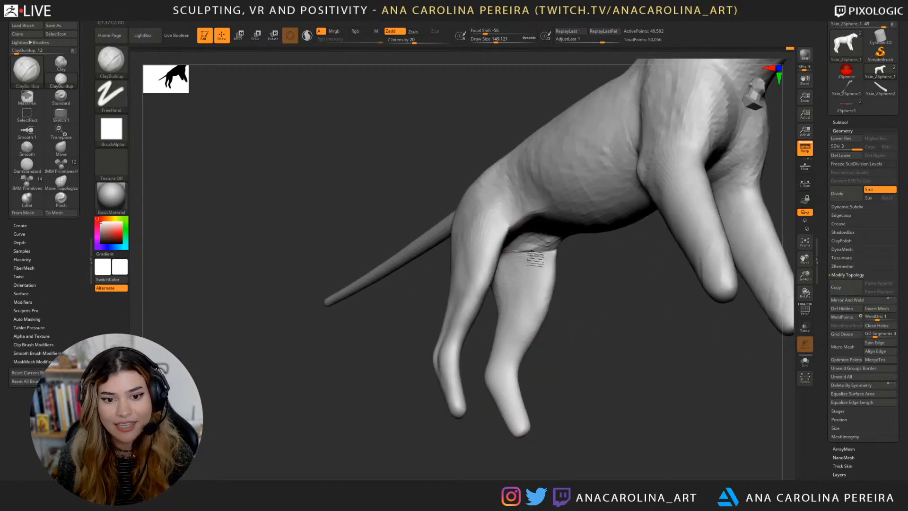
left_click_drag(531, 255, 531, 303, "shift")
mouse_move(579, 378)
left_mouse_down()
mouse_move(580, 426)
mouse_move(495, 422)
left_mouse_up()
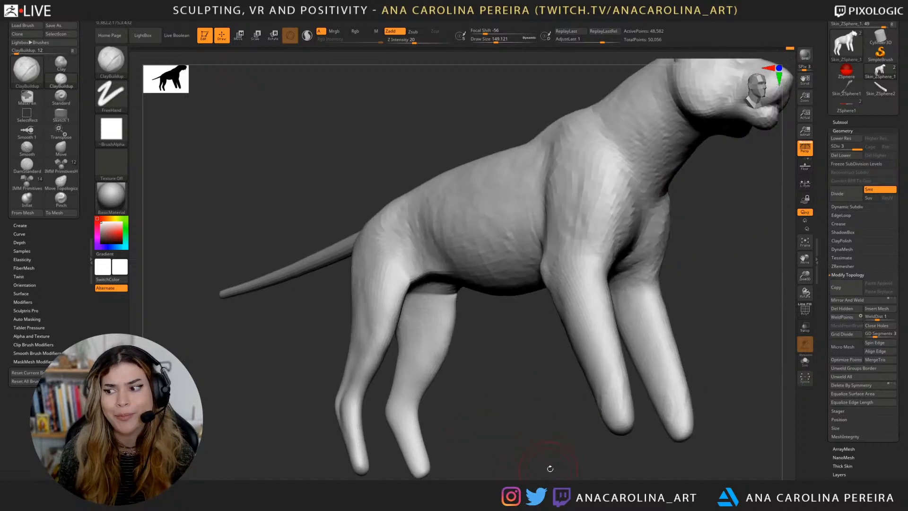
left_click_drag(542, 475, 563, 453)
mouse_move(562, 453)
left_mouse_down()
mouse_move(553, 452)
mouse_move(642, 389)
left_mouse_up()
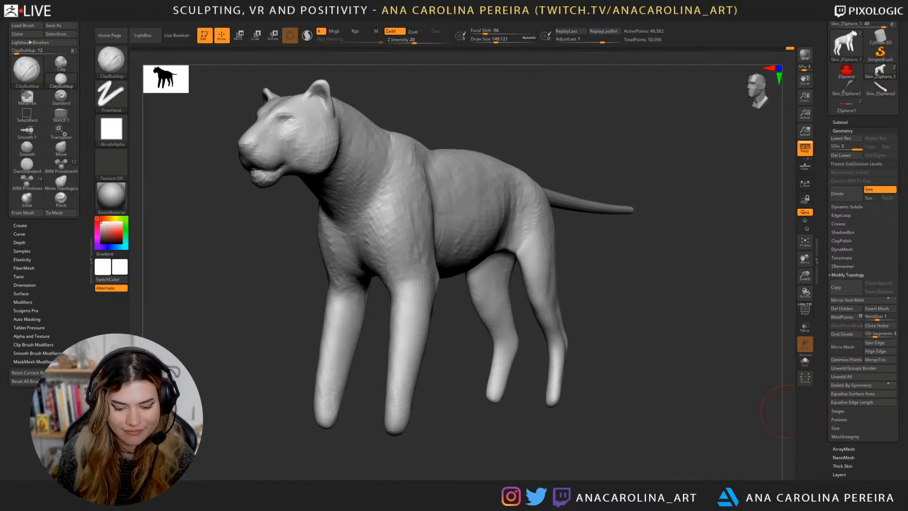
Step: Smooth the clay strokes on the flank, shoulder, neck and chest with the Smooth brush at a draw size of about 234
left_click_drag(598, 336, 623, 261)
key("shift")
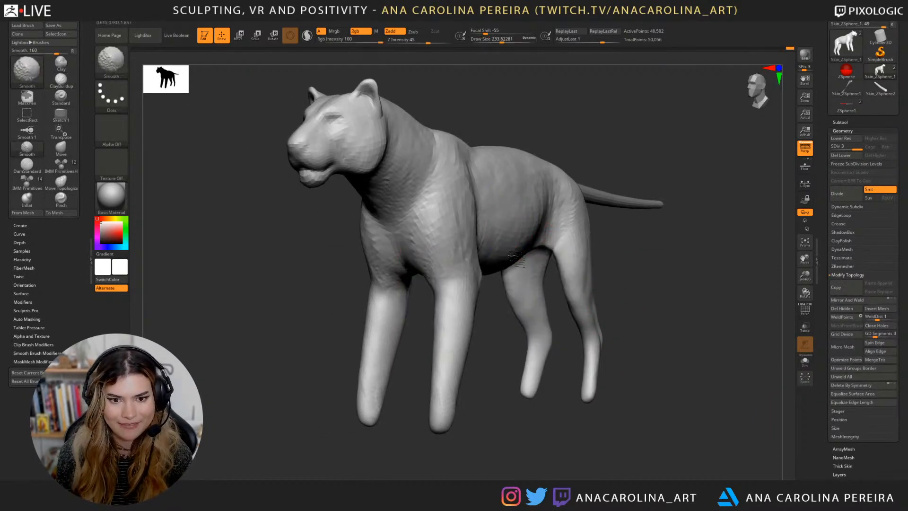
left_click_drag(546, 185, 511, 182)
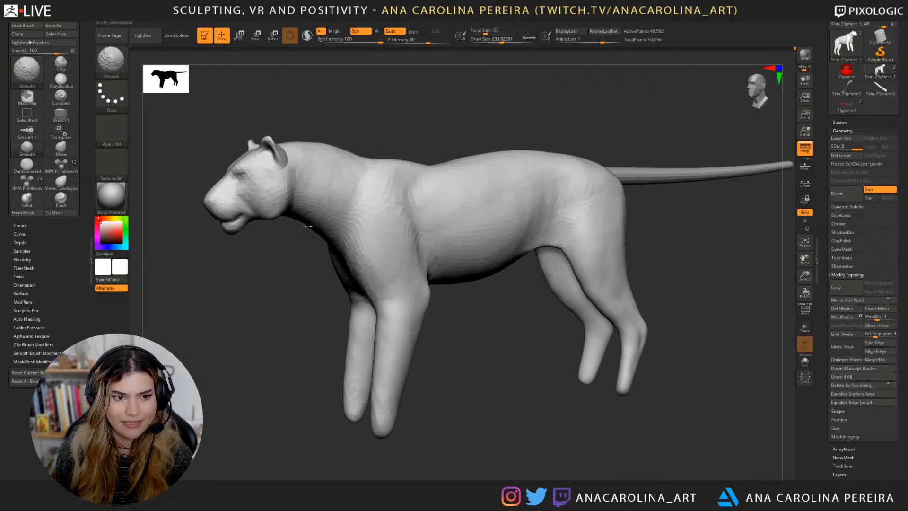
mouse_move(333, 141)
left_mouse_down()
mouse_move(325, 137)
mouse_move(307, 184)
mouse_move(325, 240)
left_mouse_up()
left_click_drag(374, 107, 553, 122)
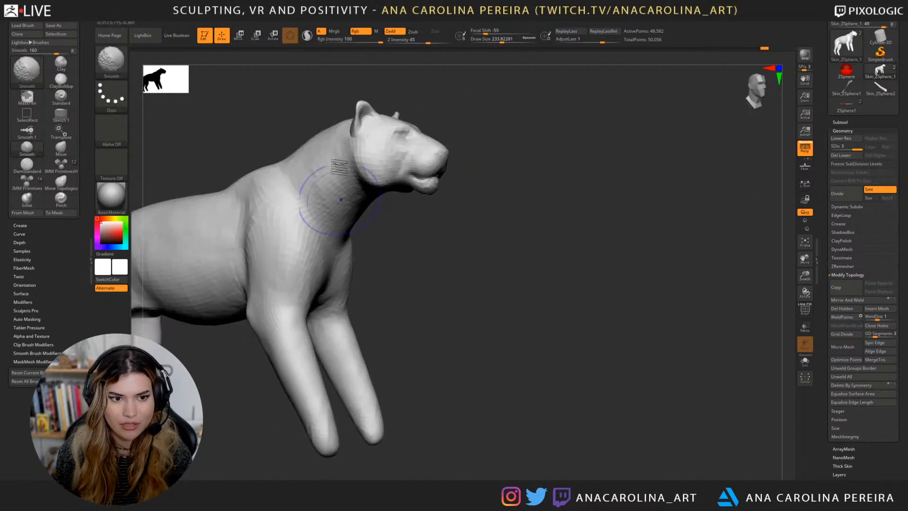
mouse_move(456, 269)
left_mouse_down()
mouse_move(429, 267)
mouse_move(520, 142)
mouse_move(506, 195)
mouse_move(496, 193)
mouse_move(508, 169)
left_mouse_up()
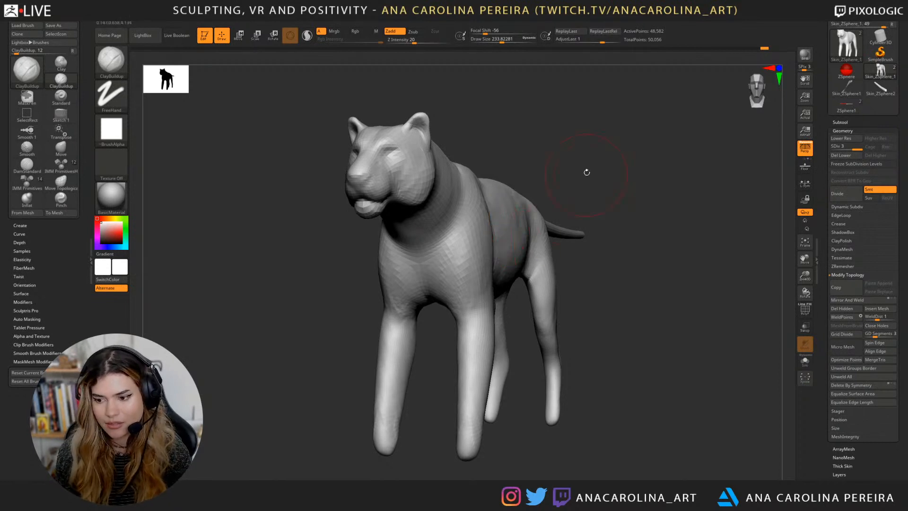
Step: Undo the last stroke and rework the shoulder above the front leg with the ClayBuildup brush at a draw size of about 234
left_click_drag(585, 170, 584, 128)
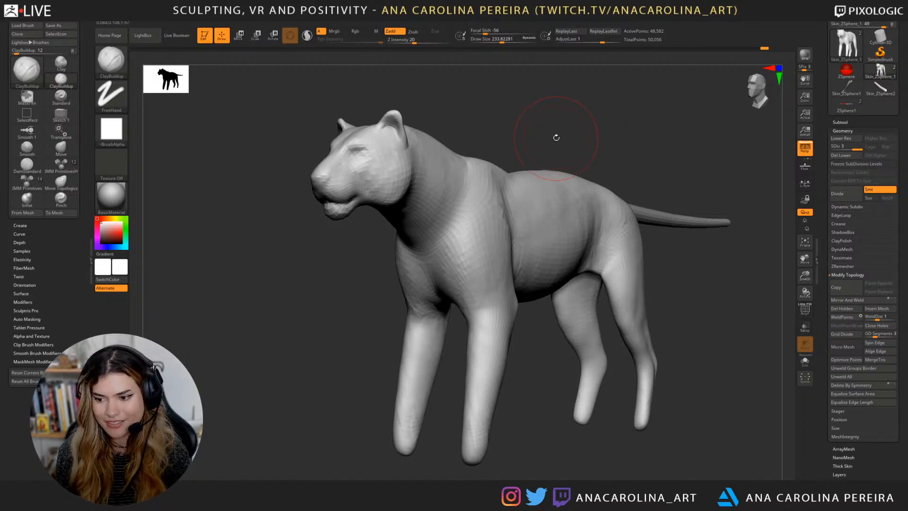
left_click_drag(530, 126, 542, 114)
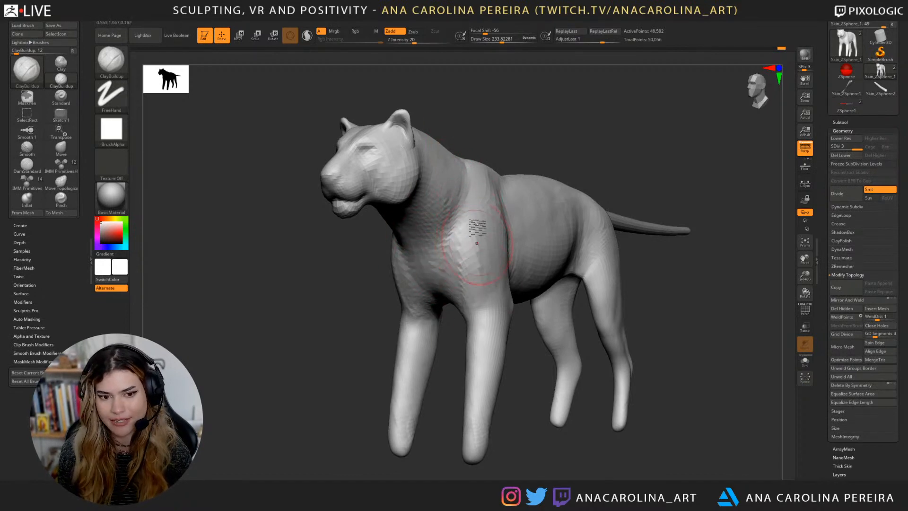
key("ctrl+z")
left_click_drag(456, 268, 469, 294)
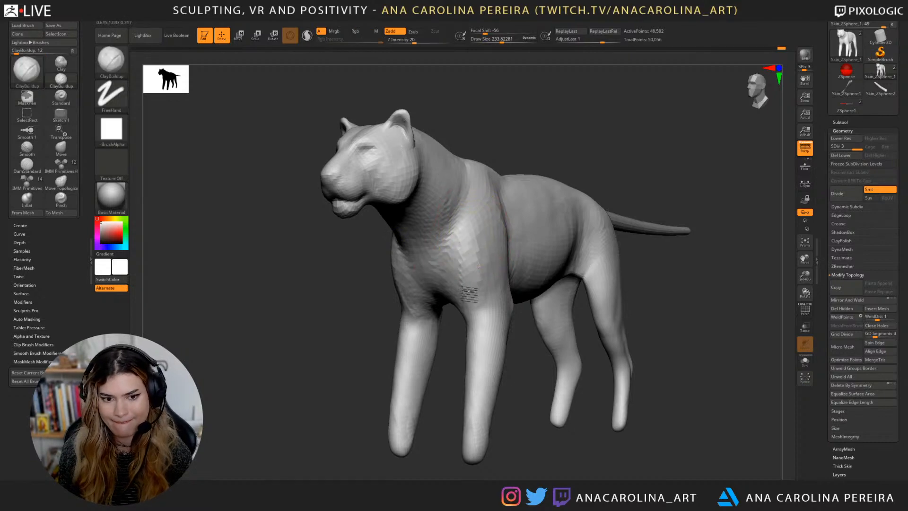
left_click_drag(492, 328, 518, 326)
mouse_move(364, 402)
left_mouse_down()
mouse_move(554, 416)
mouse_move(550, 384)
mouse_move(582, 336)
mouse_move(620, 324)
mouse_move(618, 316)
mouse_move(621, 328)
left_mouse_up()
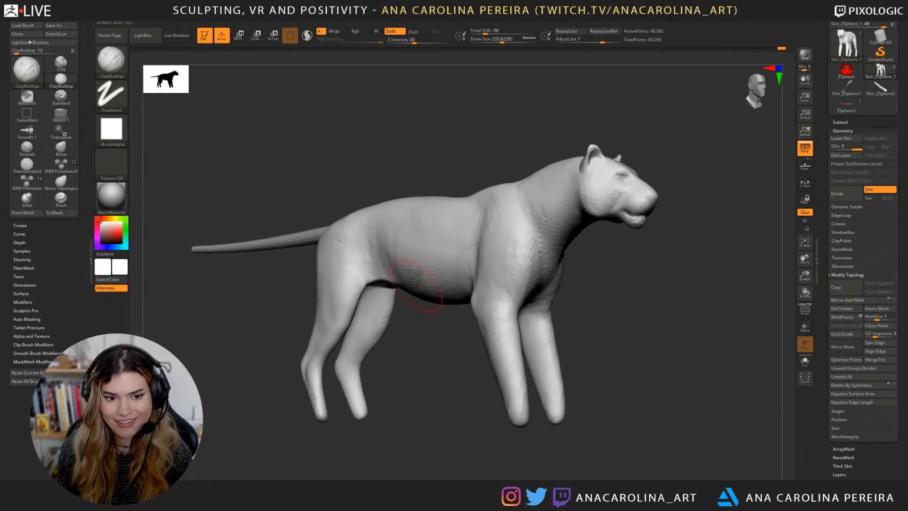
key("space")
left_click_drag(402, 262, 406, 262)
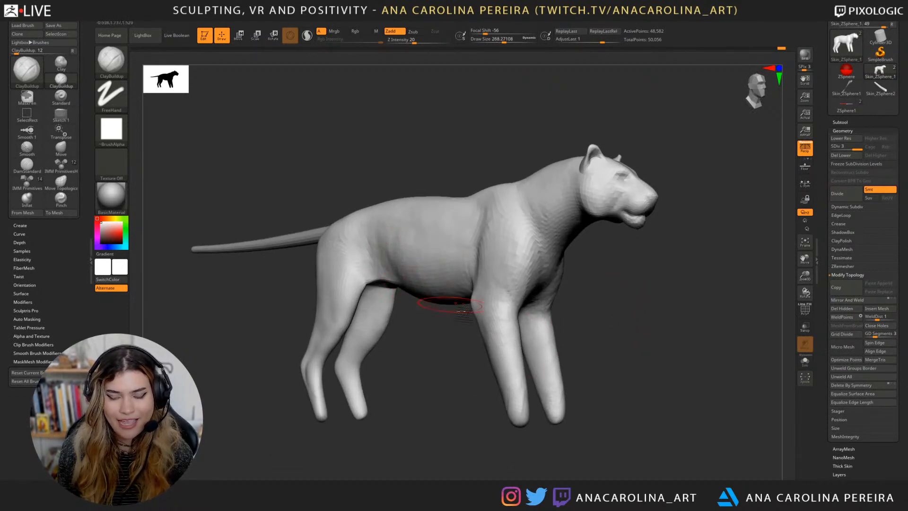
left_click_drag(460, 380, 480, 389)
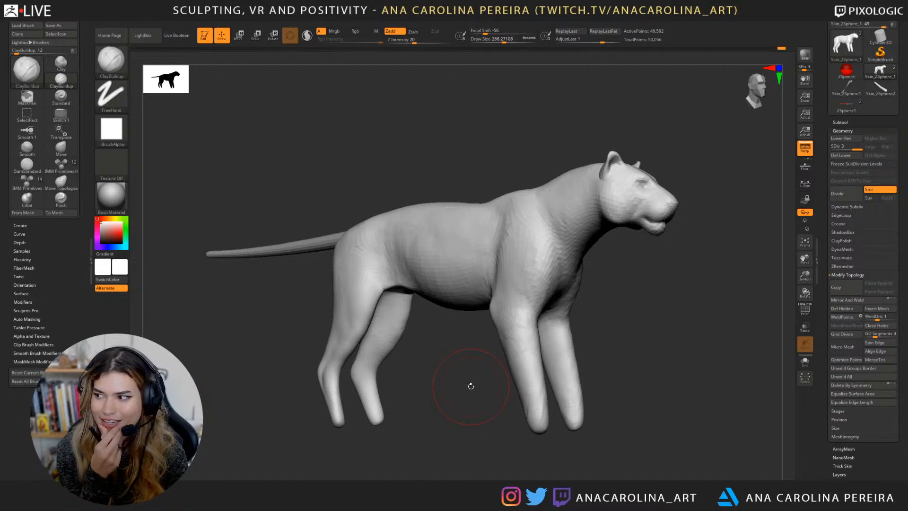
key("d")
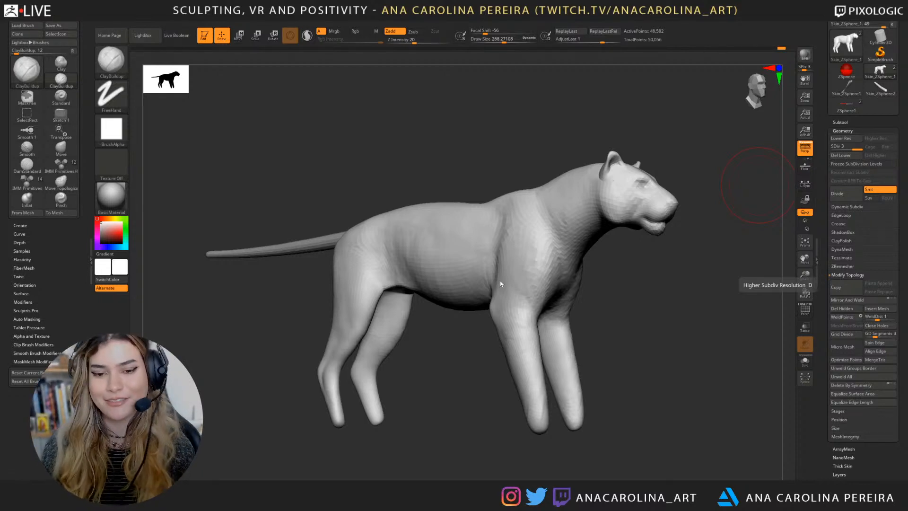
left_click_drag(732, 347, 677, 337)
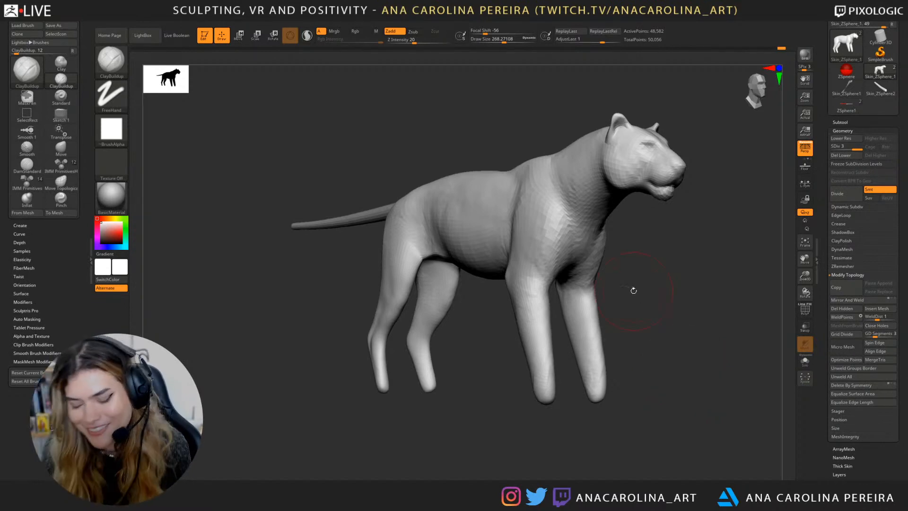
key("b")
key("Escape")
Step: Try to reshape the front contour of the hind leg with the Move brush at a draw size of about 120
mouse_move(671, 337)
left_mouse_down()
mouse_move(659, 324)
mouse_move(632, 336)
mouse_move(602, 314)
left_mouse_up()
mouse_move(685, 293)
left_mouse_down()
mouse_move(683, 270)
mouse_move(699, 260)
mouse_move(693, 279)
left_mouse_up()
key("b")
key("m")
key("v")
key("space")
left_click_drag(604, 249, 586, 246)
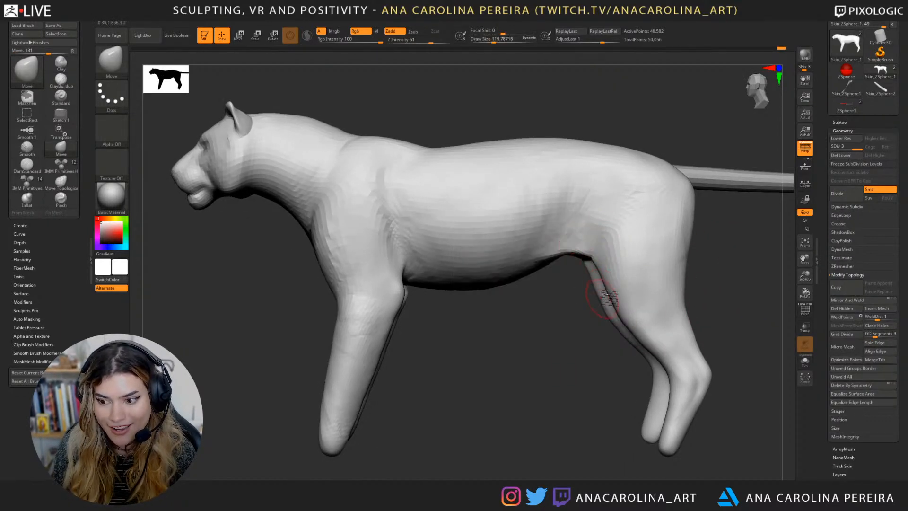
left_click_drag(605, 298, 590, 292)
key("ctrl+z")
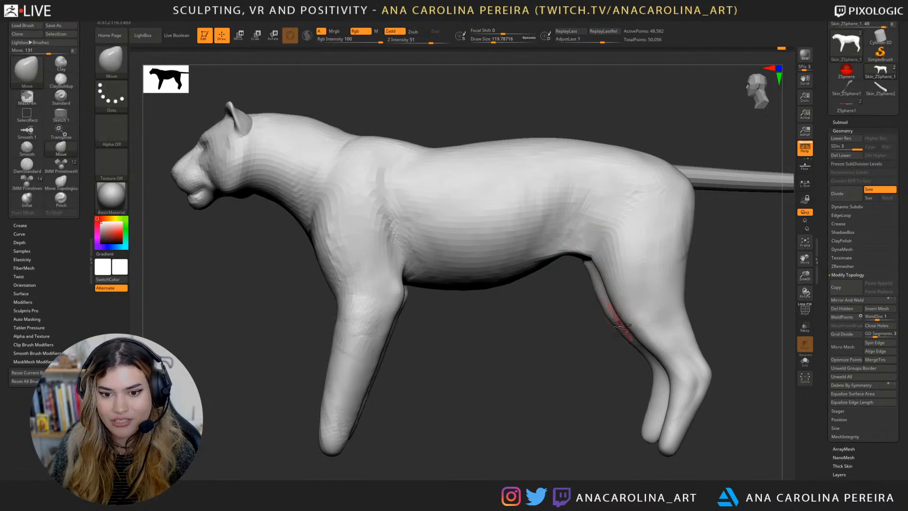
Step: Smooth the front leg and the lower thigh of the hind leg at a draw size of about 182
left_click_drag(622, 359, 583, 350, "alt")
key("space")
key("space")
left_click_drag(663, 303, 668, 304)
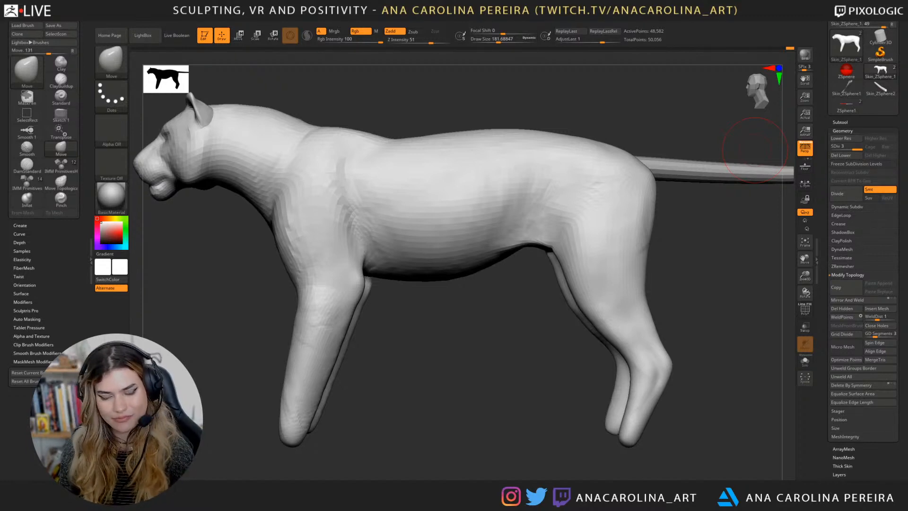
mouse_move(439, 371)
left_mouse_down()
mouse_move(468, 397)
mouse_move(453, 383)
mouse_move(547, 378)
left_mouse_up()
mouse_move(426, 331)
left_mouse_down("shift")
mouse_move(404, 407)
mouse_move(406, 367)
mouse_move(375, 426)
left_mouse_up("shift")
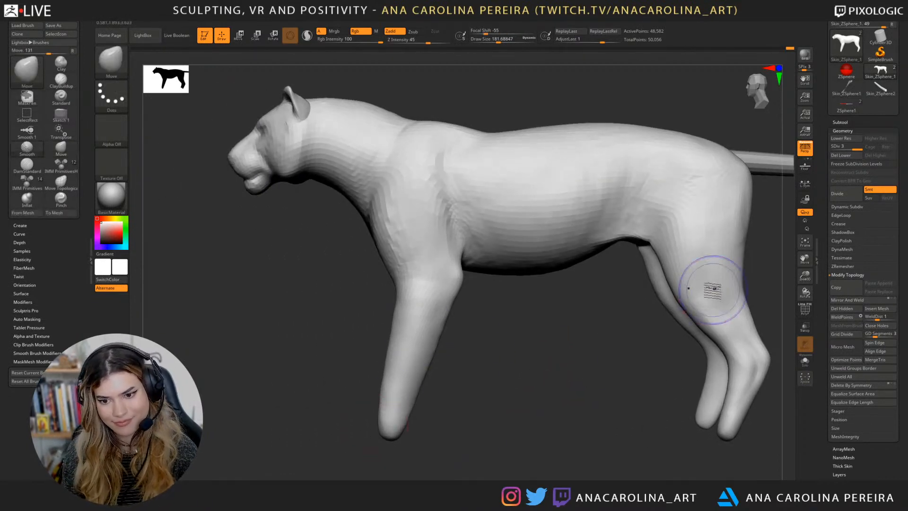
left_click_drag(712, 291, 725, 348, "shift")
left_click_drag(425, 331, 430, 352, "shift")
Step: Build up the upper thigh and hip of the hind leg with the ClayBuildup brush at a draw size of about 262
left_click_drag(435, 421, 549, 344)
mouse_move(487, 355)
left_mouse_down()
mouse_move(558, 341)
mouse_move(537, 303)
mouse_move(500, 325)
mouse_move(509, 315)
left_mouse_up()
mouse_move(508, 314)
left_mouse_down("alt")
mouse_move(616, 293)
mouse_move(594, 304)
mouse_move(543, 371)
mouse_move(576, 385)
mouse_move(545, 403)
mouse_move(558, 399)
left_mouse_up("alt")
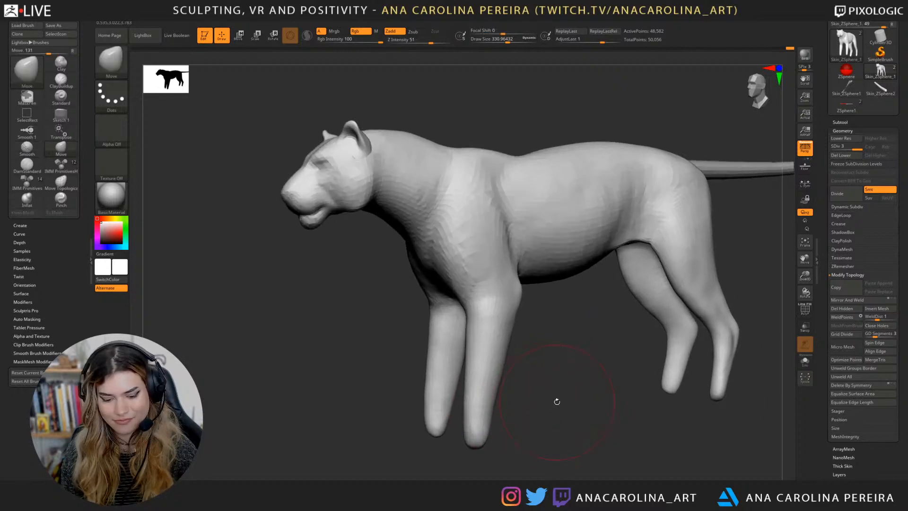
key("b")
key("c")
key("b")
key("s")
left_click(676, 230)
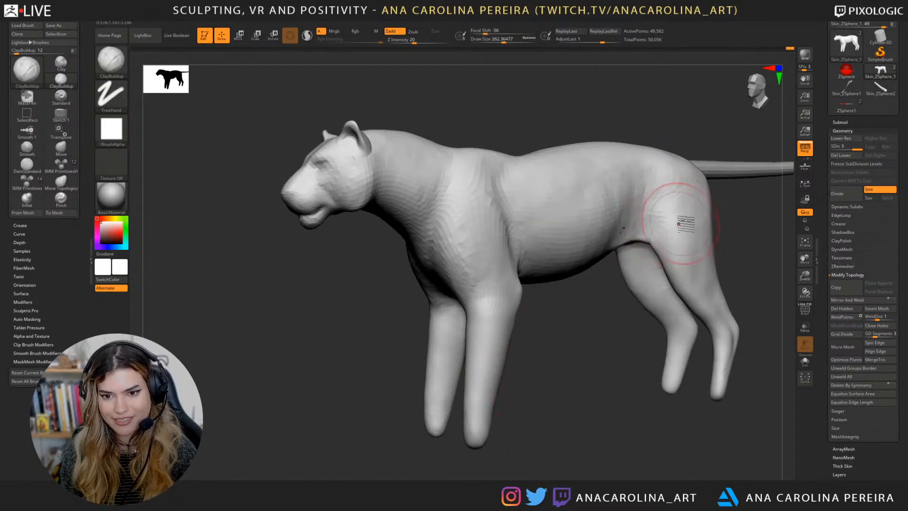
mouse_move(681, 258)
left_mouse_down()
mouse_move(683, 278)
mouse_move(691, 236)
left_mouse_up()
mouse_move(747, 259)
left_mouse_down()
mouse_move(681, 257)
mouse_move(711, 237)
left_mouse_up()
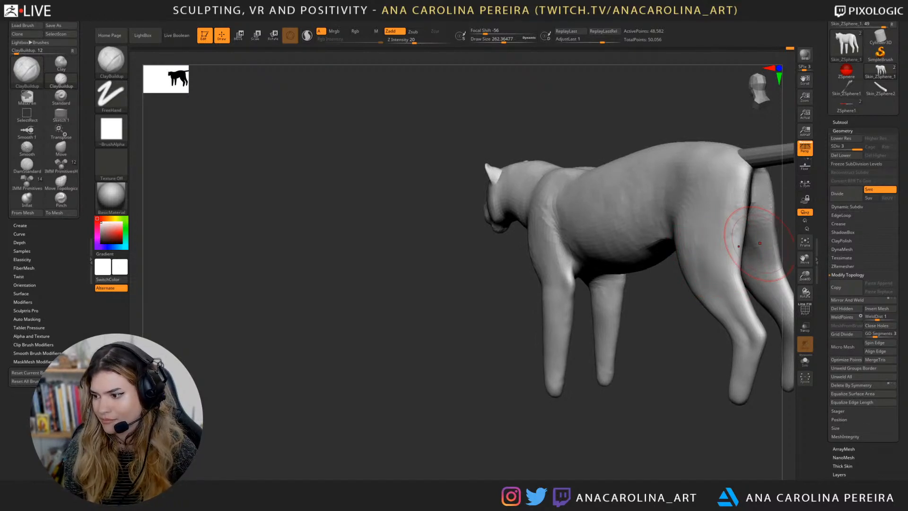
Step: Build up the inner and rear thighs of the hind legs with the ClayBuildup brush at a draw size of about 182
mouse_move(613, 476)
left_mouse_down()
mouse_move(464, 432)
mouse_move(590, 410)
left_mouse_up()
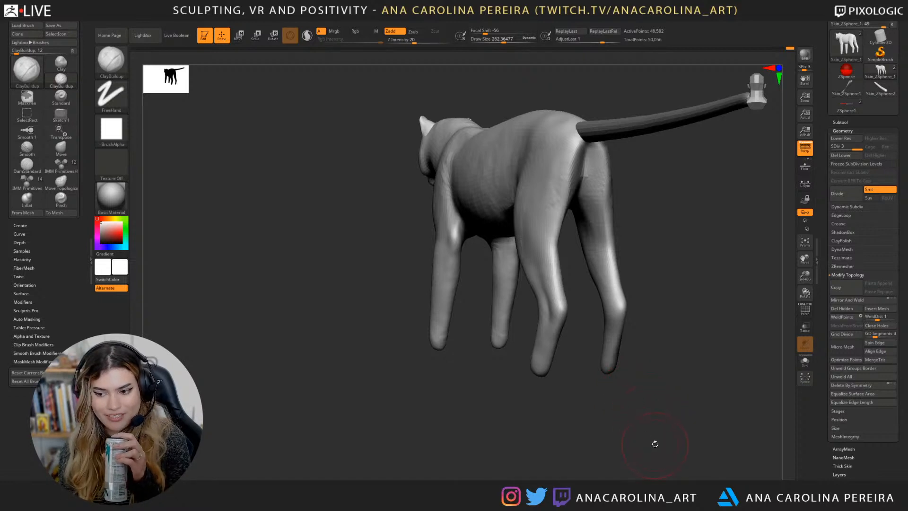
left_click_drag(668, 442, 672, 449)
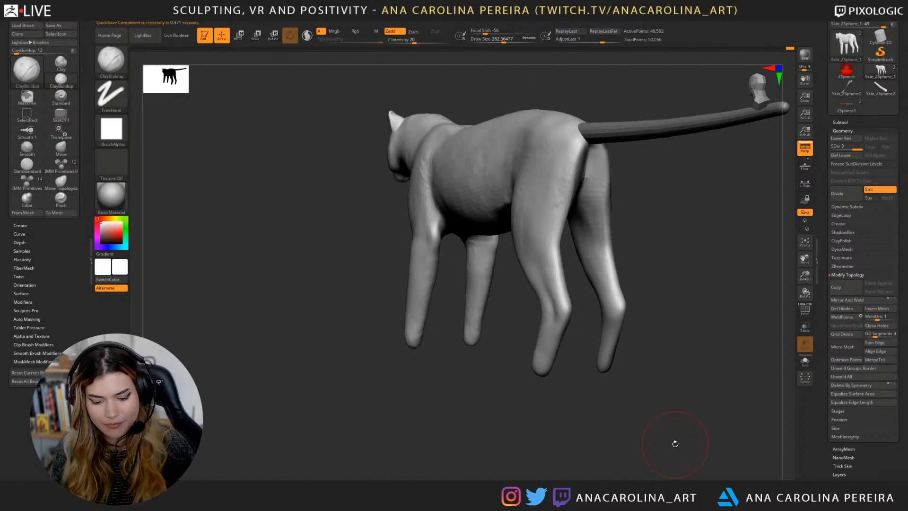
mouse_move(686, 293)
left_mouse_down()
mouse_move(653, 280)
mouse_move(674, 270)
left_mouse_up()
key("space")
mouse_move(671, 261)
left_mouse_down("alt")
mouse_move(648, 268)
mouse_move(649, 286)
left_mouse_up("alt")
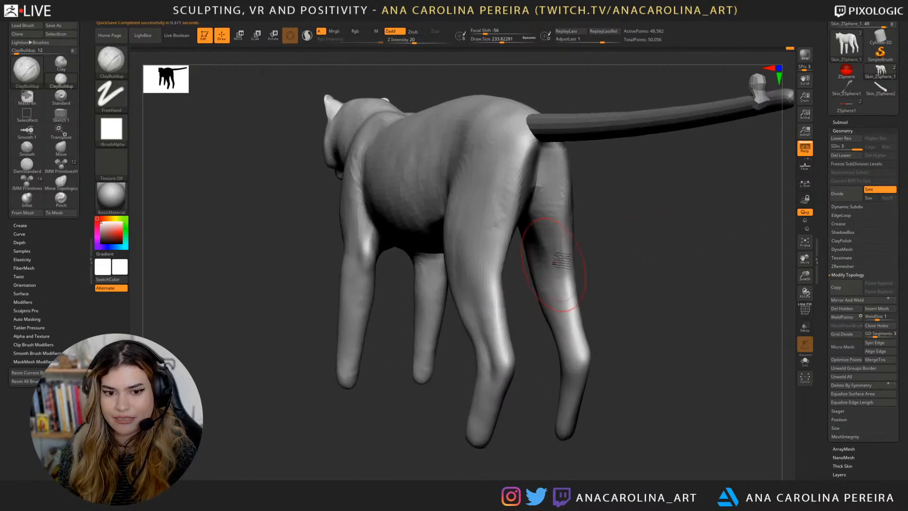
mouse_move(554, 264)
left_mouse_down()
mouse_move(542, 215)
mouse_move(536, 260)
mouse_move(563, 258)
mouse_move(549, 283)
left_mouse_up()
key("space")
mouse_move(560, 261)
left_mouse_down()
mouse_move(534, 252)
mouse_move(553, 240)
mouse_move(552, 277)
left_mouse_up()
right_click_drag(558, 283, 575, 259)
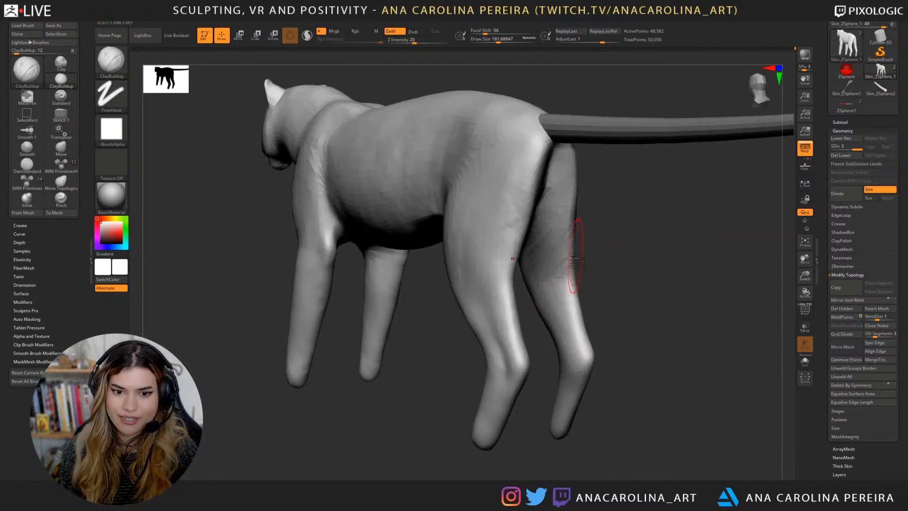
mouse_move(567, 261)
left_mouse_down()
mouse_move(538, 269)
mouse_move(558, 220)
left_mouse_up()
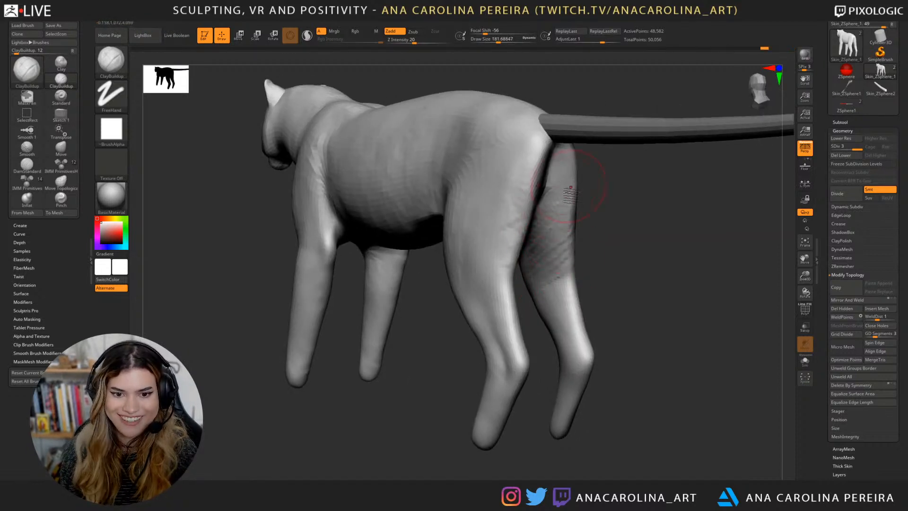
mouse_move(570, 187)
left_mouse_down()
mouse_move(543, 236)
mouse_move(563, 255)
mouse_move(627, 255)
left_mouse_up()
mouse_move(475, 208)
left_mouse_down()
mouse_move(487, 275)
mouse_move(466, 309)
mouse_move(475, 201)
mouse_move(517, 217)
mouse_move(514, 206)
mouse_move(572, 246)
left_mouse_up()
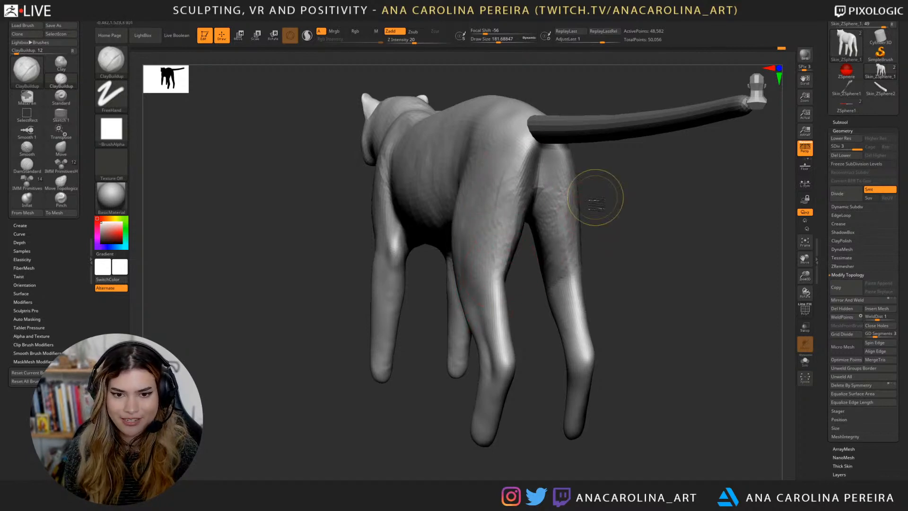
Step: Add clay to the rear of the thighs below the tail base and smooth the strokes
mouse_move(567, 202)
left_mouse_down("shift")
mouse_move(557, 263)
mouse_move(558, 212)
mouse_move(544, 254)
mouse_move(572, 243)
mouse_move(565, 195)
left_mouse_up("shift")
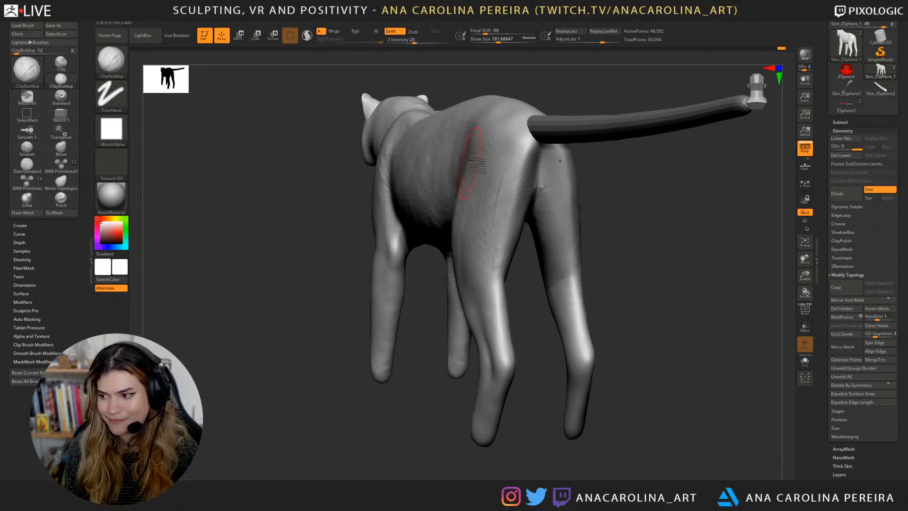
mouse_move(476, 166)
left_mouse_down()
mouse_move(523, 202)
mouse_move(533, 168)
left_mouse_up()
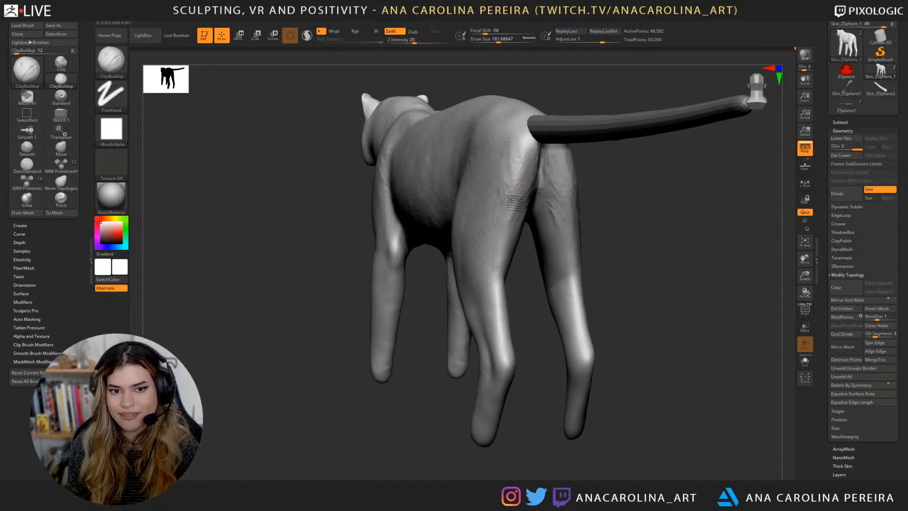
left_click_drag(515, 203, 515, 237)
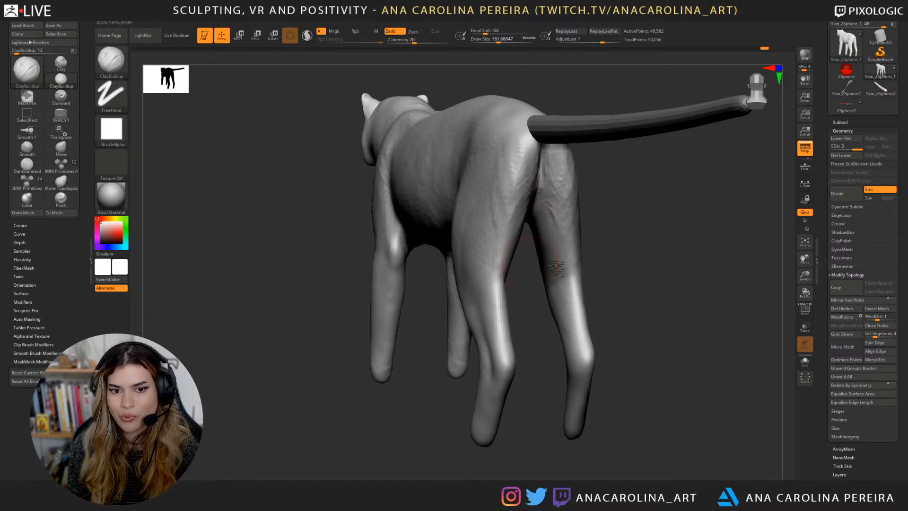
left_click_drag(562, 179, 570, 160, "shift")
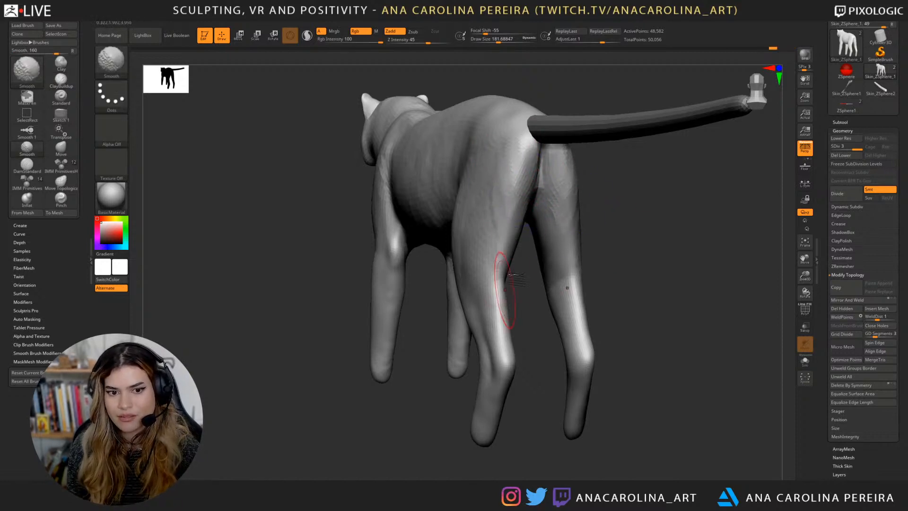
Step: Sharpen the back ridge and hock of the hind legs with the Pinch brush at a draw size of about 182
left_click_drag(640, 245, 619, 228)
key("b")
key("p")
key("i")
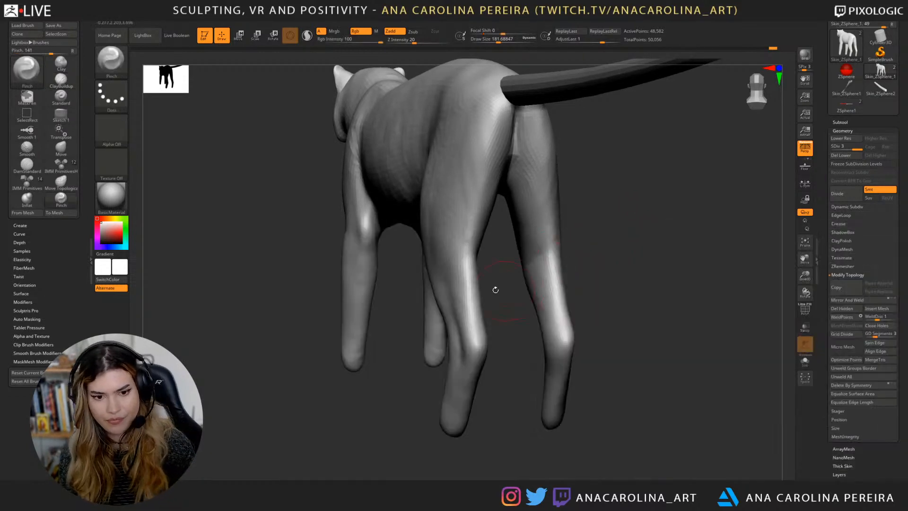
mouse_move(472, 308)
left_mouse_down()
mouse_move(476, 326)
mouse_move(470, 283)
mouse_move(477, 330)
left_mouse_up()
mouse_move(497, 366)
left_mouse_down()
mouse_move(507, 349)
mouse_move(471, 288)
left_mouse_up()
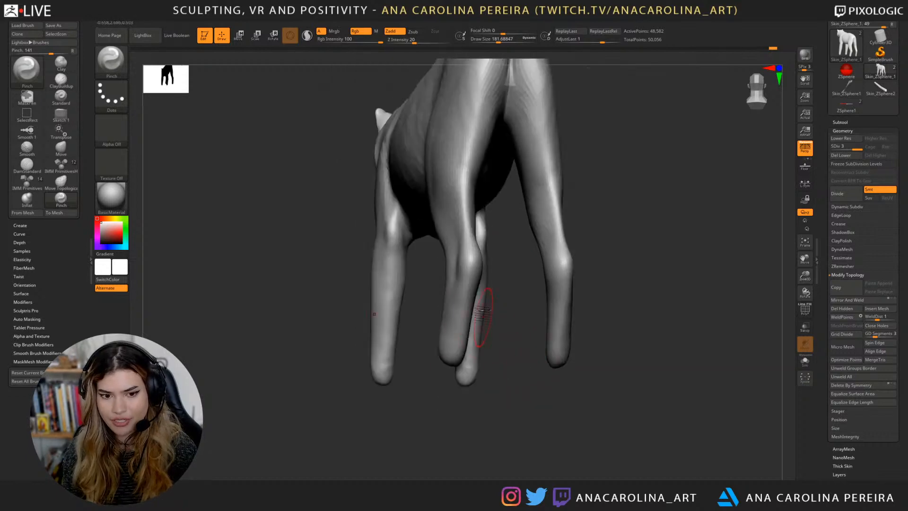
left_click_drag(491, 331, 519, 340)
mouse_move(558, 233)
left_mouse_down()
mouse_move(562, 266)
mouse_move(558, 253)
left_mouse_up()
left_click_drag(524, 288, 513, 337, "alt")
mouse_move(474, 287)
left_mouse_down()
mouse_move(478, 325)
mouse_move(469, 264)
left_mouse_up()
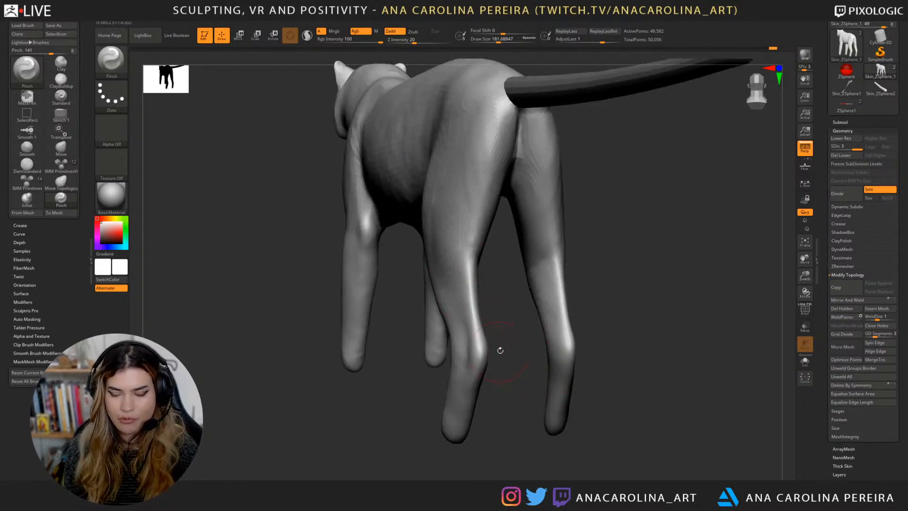
Step: Adjust the contour of the hind legs above the hock with the Move brush
key("b")
key("d")
key("s")
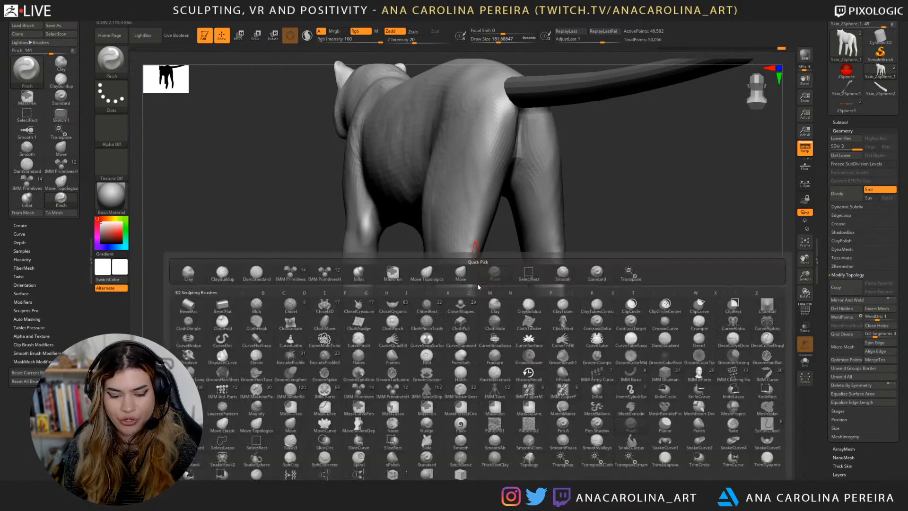
key("space")
key("b")
key("m")
key("v")
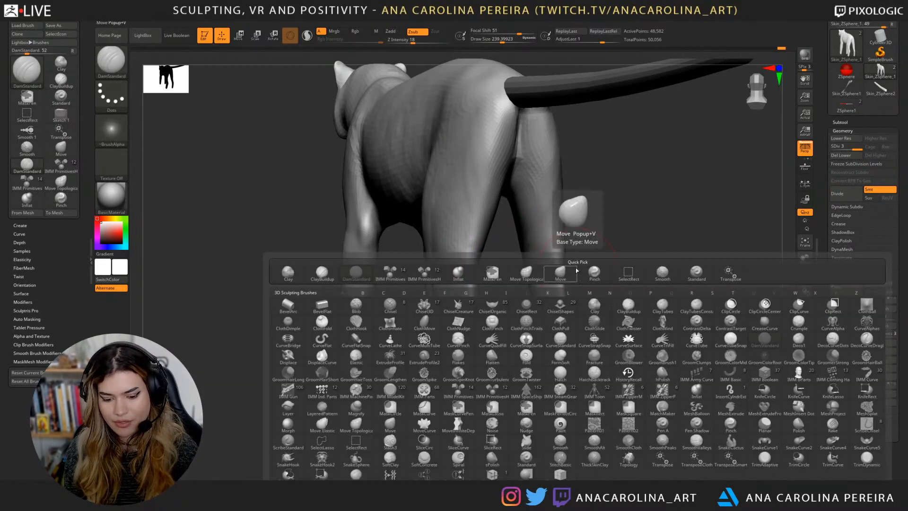
right_click_drag(579, 264, 564, 271)
left_click_drag(564, 271, 558, 266)
mouse_move(565, 307)
left_mouse_down()
mouse_move(559, 302)
mouse_move(563, 313)
left_mouse_up()
key("space")
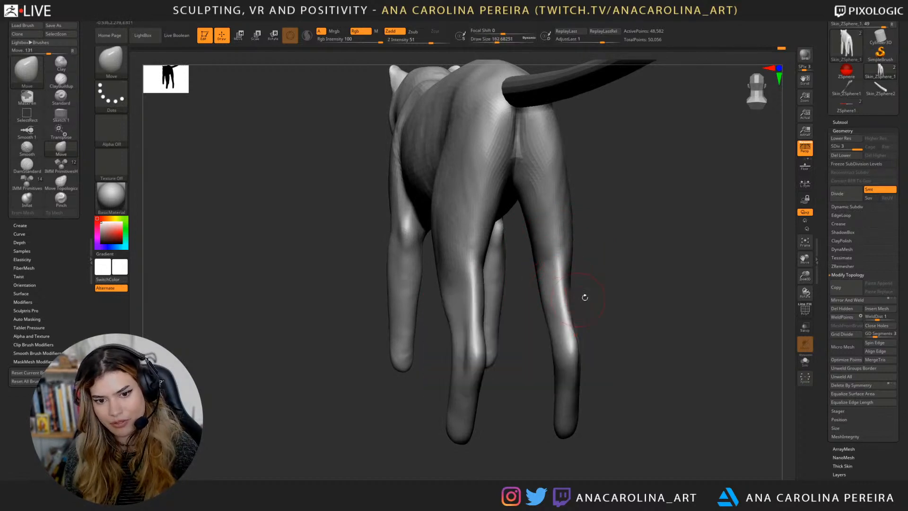
mouse_move(584, 296)
right_mouse_down()
mouse_move(593, 299)
mouse_move(552, 303)
mouse_move(638, 287)
mouse_move(606, 286)
right_mouse_up()
key("space")
left_click_drag(604, 285, 617, 286)
Step: Carve the hind leg above the hock with the DamStandard brush at a draw size of about 331 and smooth the area
key("b")
key("d")
key("s")
key("space")
right_click_drag(615, 288, 570, 296)
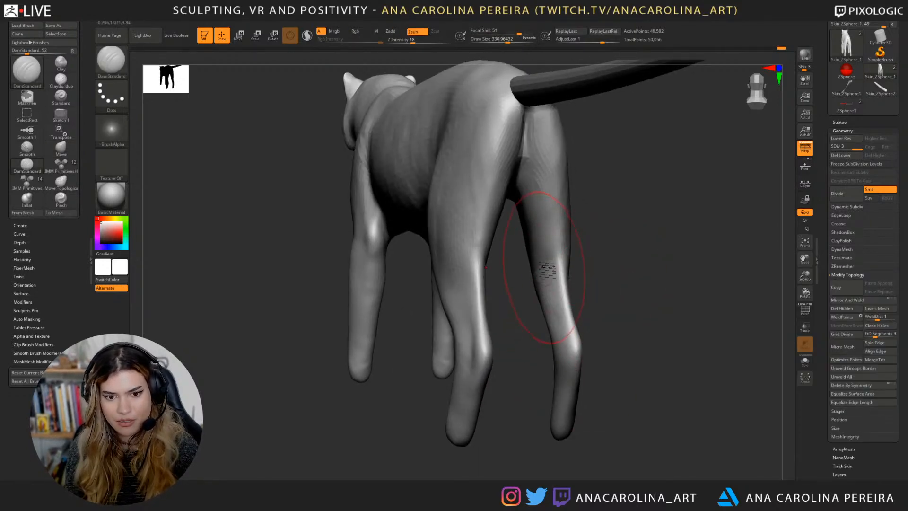
right_click_drag(595, 342, 572, 318)
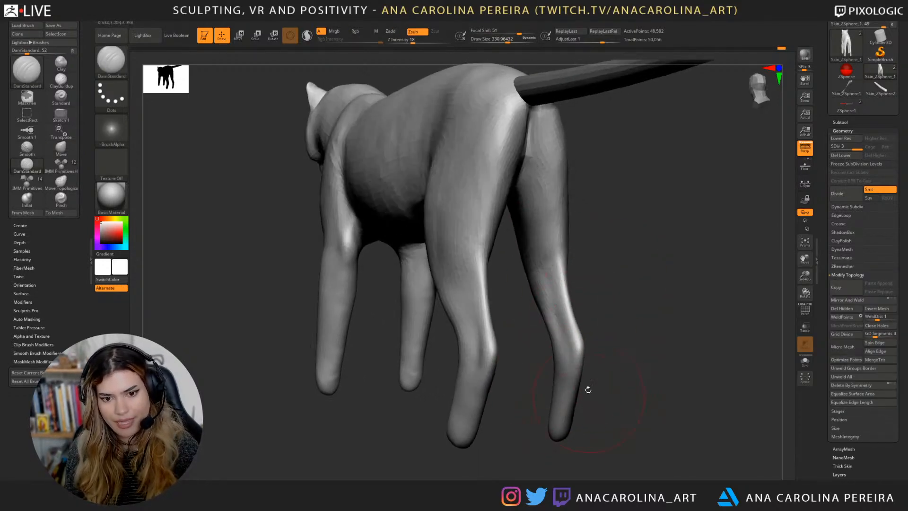
mouse_move(576, 401)
right_mouse_down("ctrl")
mouse_move(598, 370)
mouse_move(590, 396)
right_mouse_up("ctrl")
right_click_drag(599, 345, 571, 369, "ctrl")
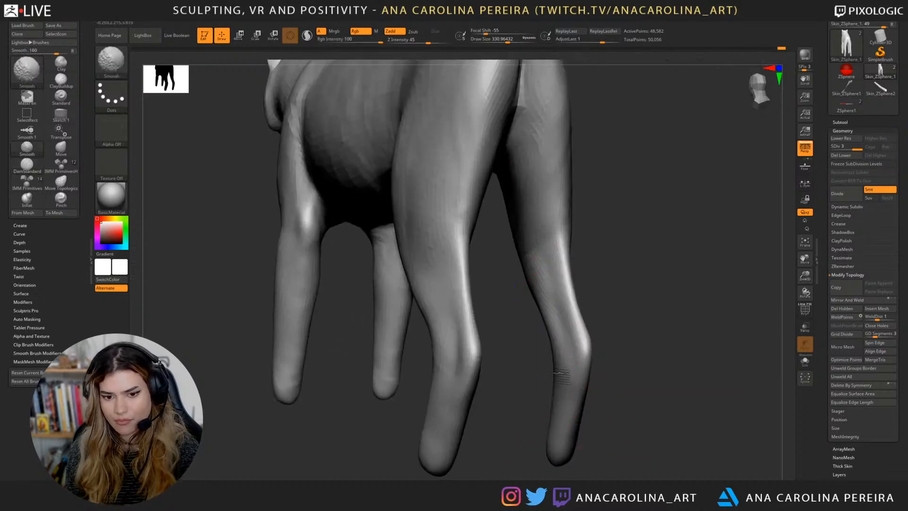
Step: Add clay to the lower hind leg below the hock with ClayBuildup at a draw size of about 177 and smooth it
mouse_move(537, 428)
right_mouse_down()
mouse_move(597, 400)
mouse_move(614, 361)
right_mouse_up()
key("b")
key("c")
key("b")
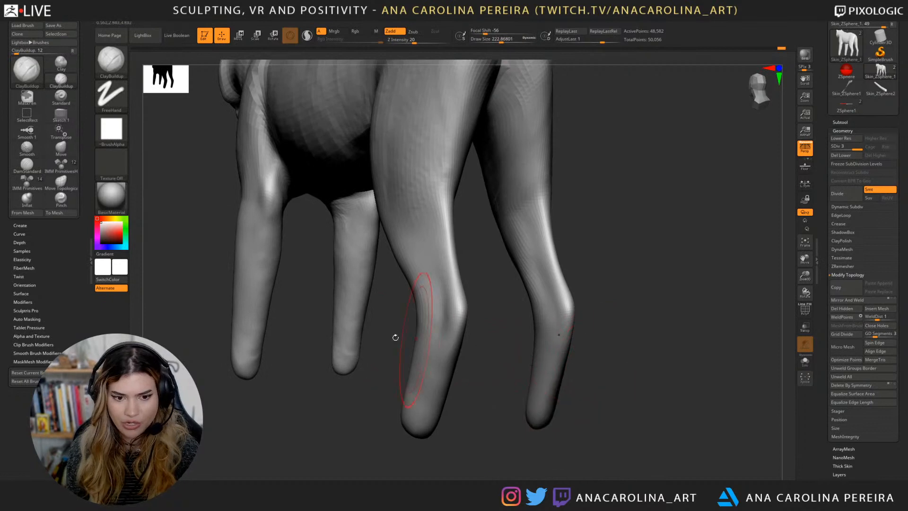
right_click_drag(408, 346, 405, 348, "alt")
key("space")
left_click_drag(410, 372, 458, 369)
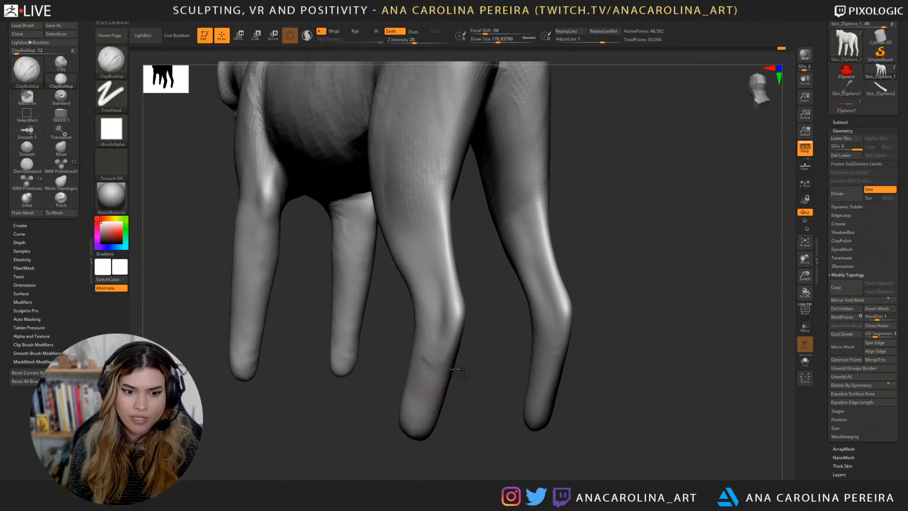
left_click_drag(415, 395, 450, 411)
right_click_drag(481, 436, 552, 447, "alt")
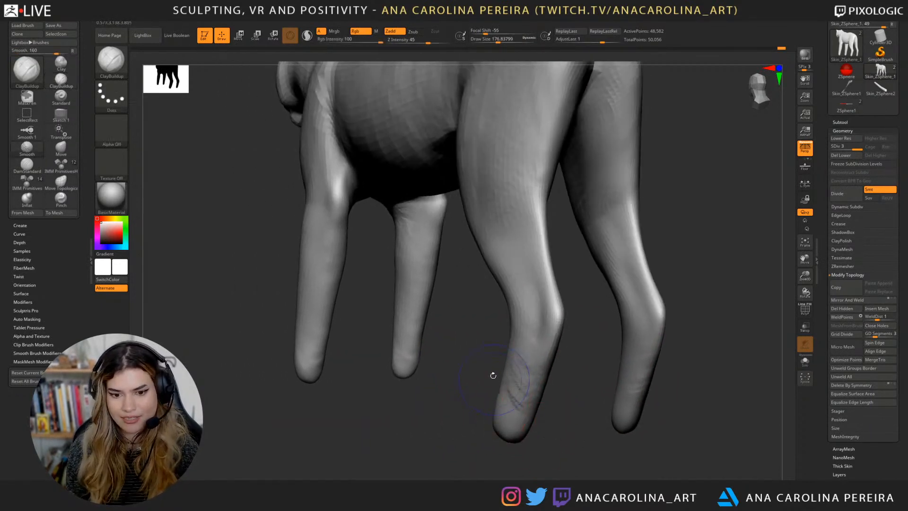
right_click_drag(492, 375, 468, 375, "shift")
right_click_drag(536, 415, 539, 417, "shift")
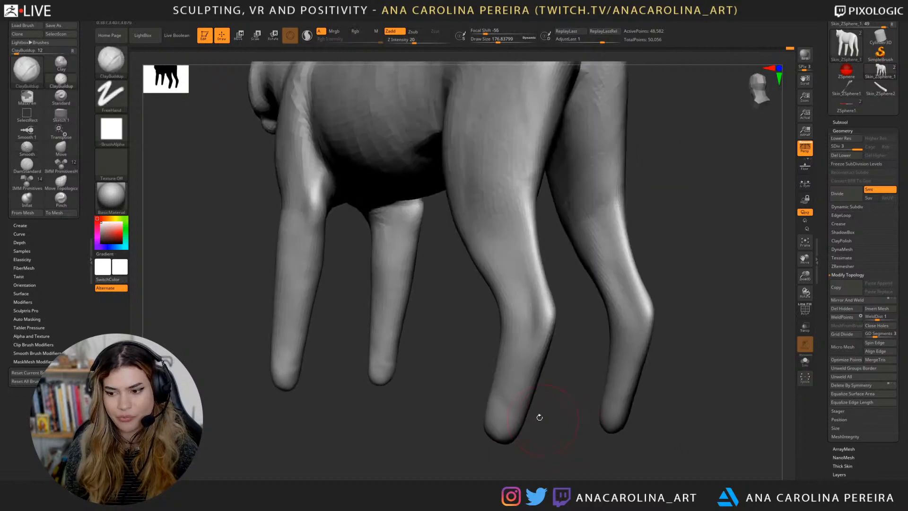
left_click_drag(513, 395, 510, 427, "shift")
right_click_drag(537, 428, 509, 430)
Step: Examine the hindquarters and hind legs from the rear at several angles
mouse_move(585, 308)
right_mouse_down("alt")
mouse_move(605, 328)
mouse_move(541, 283)
right_mouse_up("alt")
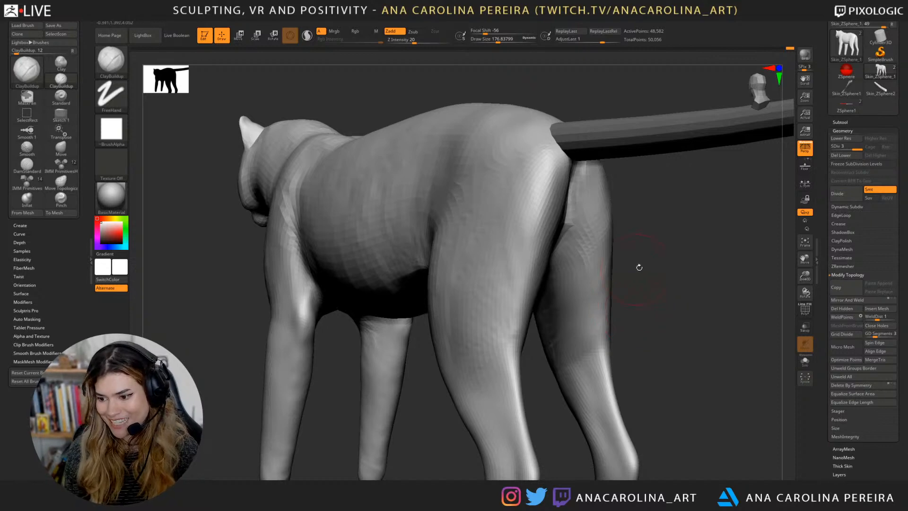
left_click_drag(662, 265, 672, 279)
left_click_drag(673, 279, 646, 230, "alt")
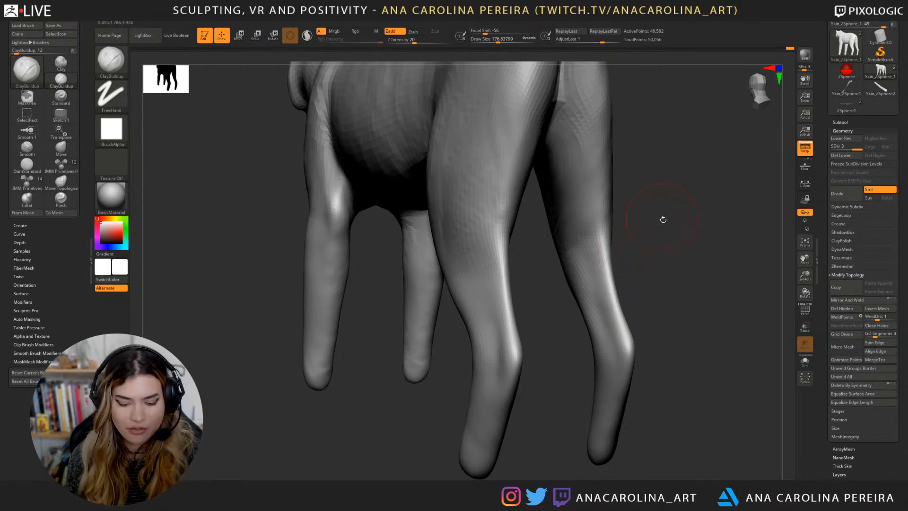
left_click_drag(660, 219, 648, 275)
left_click_drag(580, 282, 551, 214)
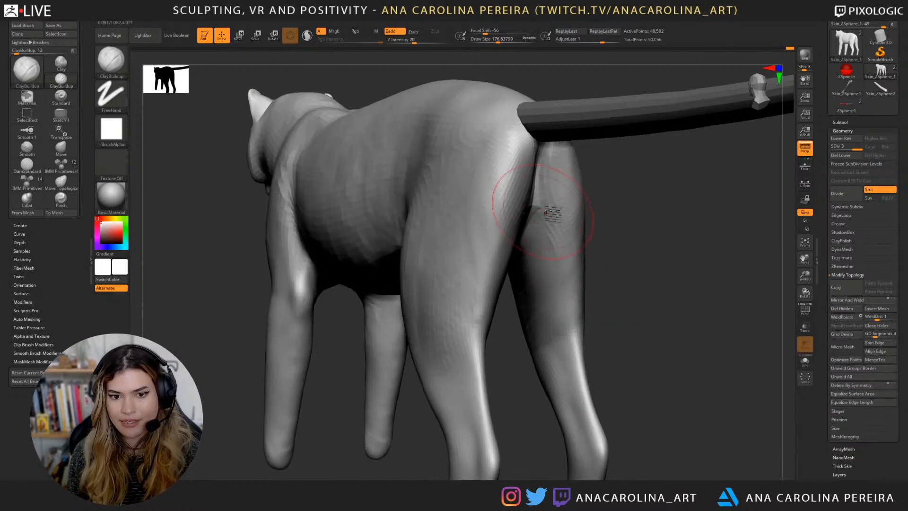
mouse_move(607, 200)
left_mouse_down("alt")
mouse_move(604, 189)
mouse_move(558, 339)
mouse_move(572, 165)
mouse_move(568, 230)
left_mouse_up("alt")
key("]")
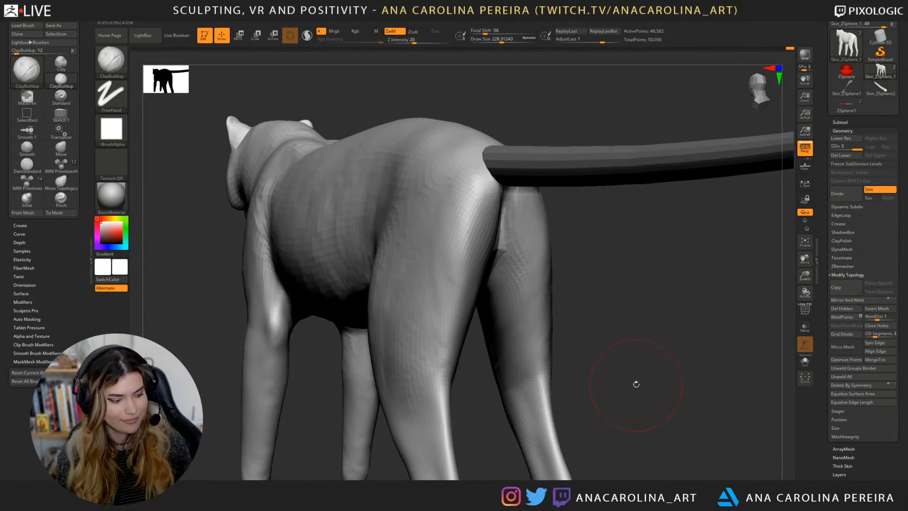
left_click_drag(636, 384, 657, 388)
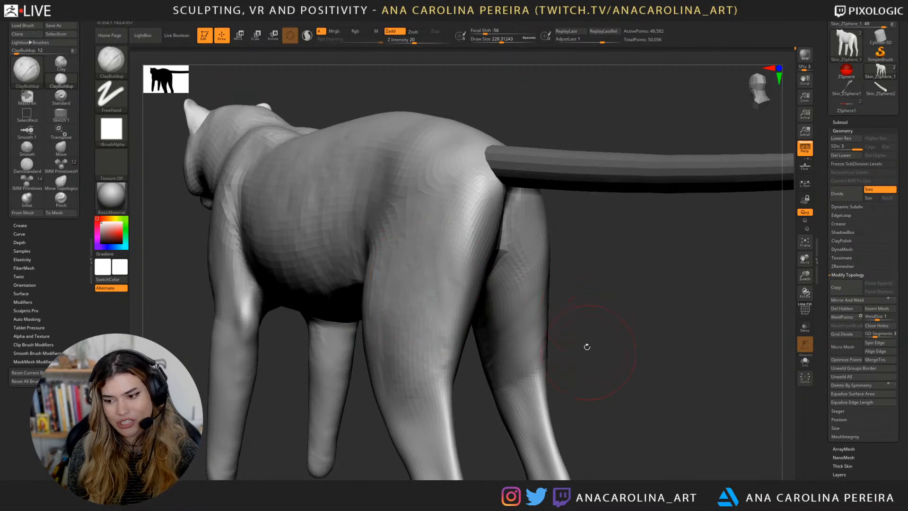
mouse_move(645, 413)
left_mouse_down("alt")
mouse_move(610, 307)
mouse_move(617, 345)
mouse_move(626, 311)
mouse_move(613, 314)
left_mouse_up("alt")
Step: Inflate the hind leg around the hock with the Inflat brush at a draw size of about 508
key("b")
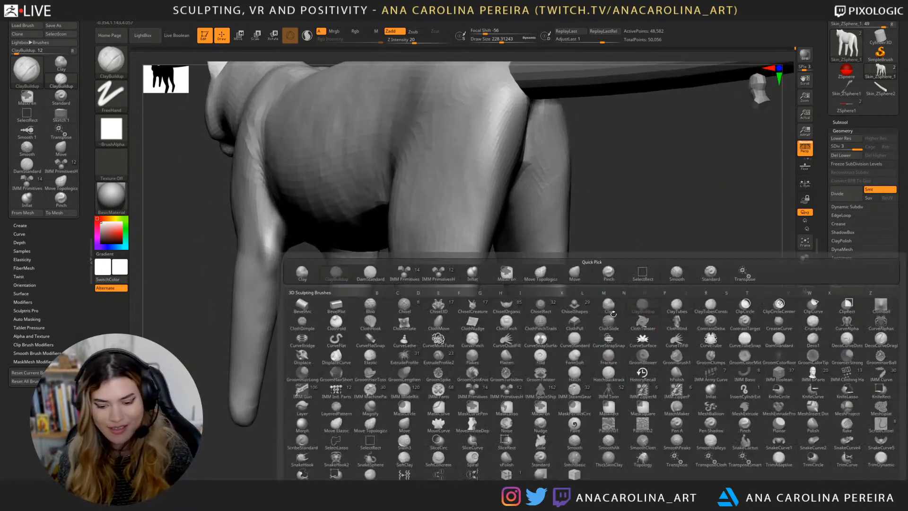
key("b")
key("i")
key("n")
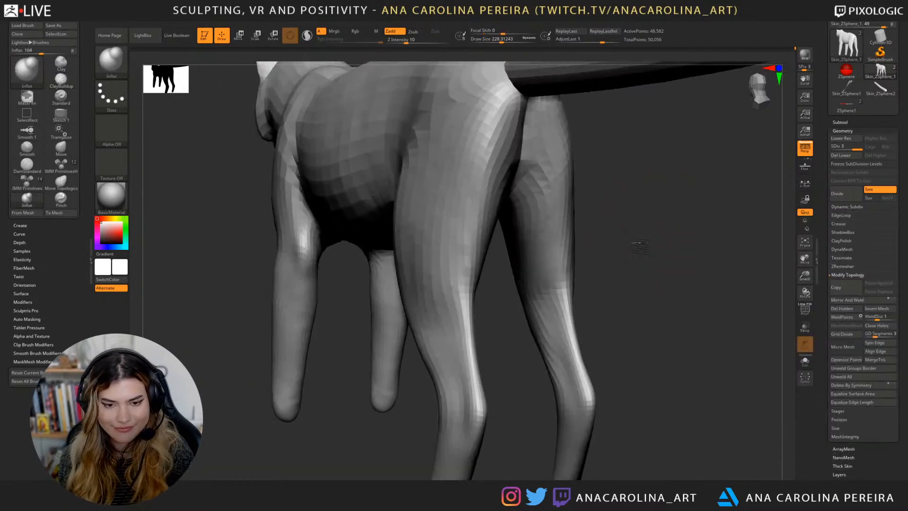
mouse_move(639, 244)
left_mouse_down()
mouse_move(648, 247)
mouse_move(580, 266)
left_mouse_up()
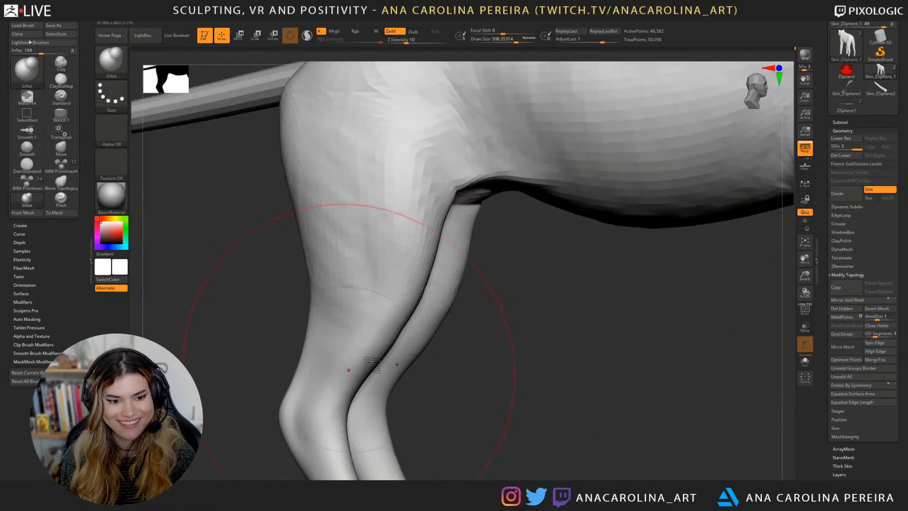
mouse_move(416, 362)
left_mouse_down()
mouse_move(526, 394)
mouse_move(519, 387)
mouse_move(465, 405)
left_mouse_up()
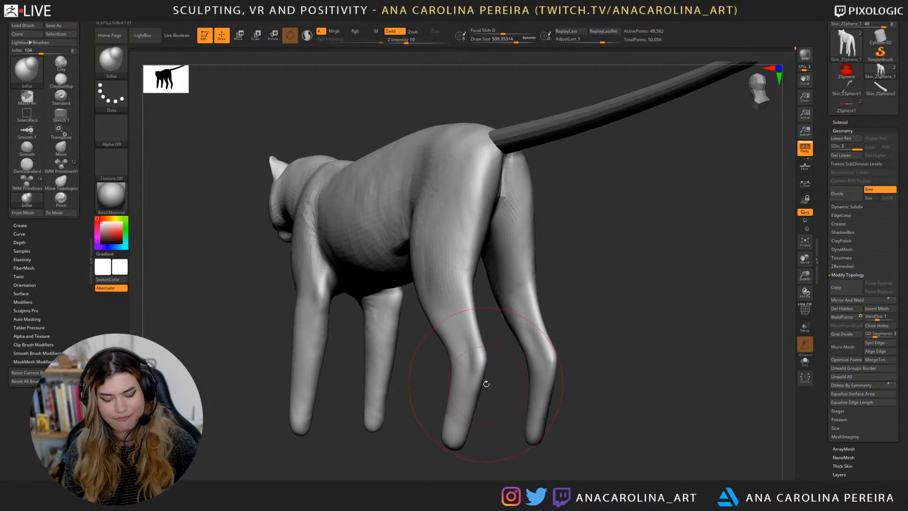
Step: Build up the hind legs between thigh and hock with ClayBuildup at a draw size of about 202
left_click_drag(619, 317, 634, 337)
key("space")
mouse_move(632, 341)
left_mouse_down()
mouse_move(620, 341)
mouse_move(629, 349)
left_mouse_up()
key("b")
key("c")
key("b")
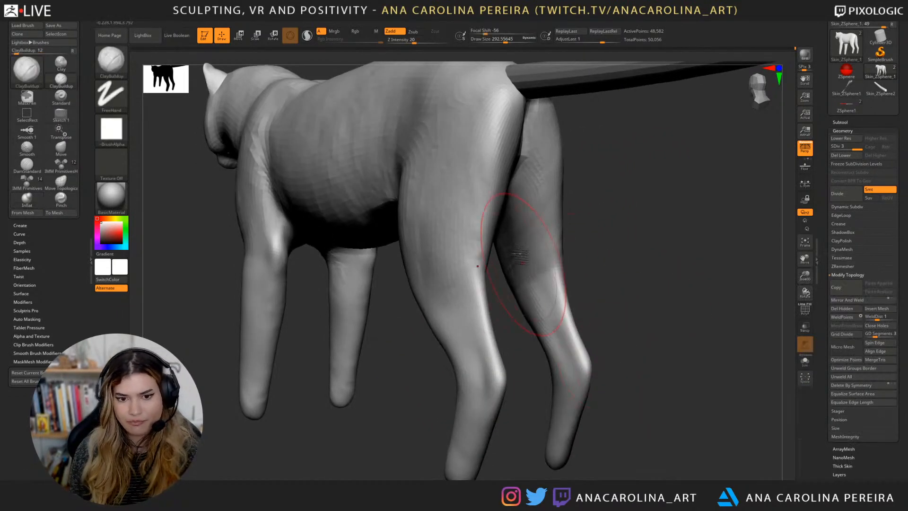
key("space")
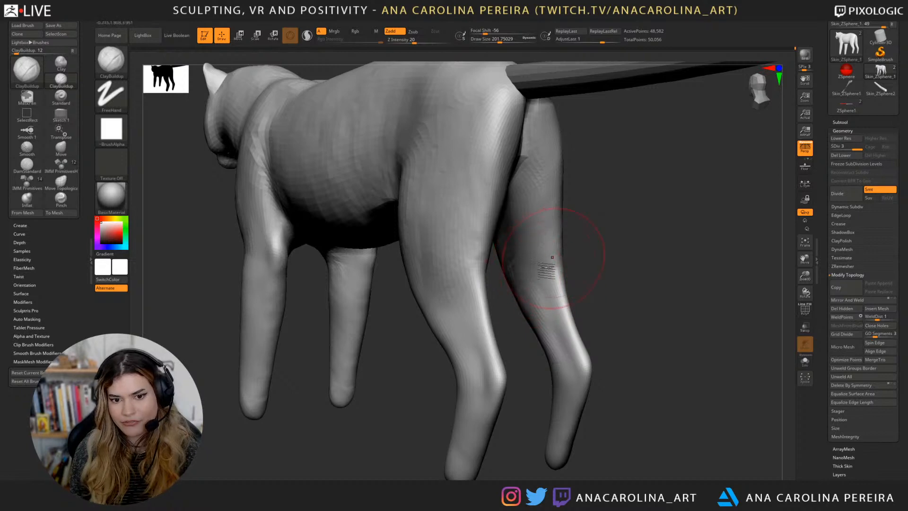
mouse_move(610, 257)
left_mouse_down()
mouse_move(566, 254)
mouse_move(583, 229)
mouse_move(650, 362)
left_mouse_up()
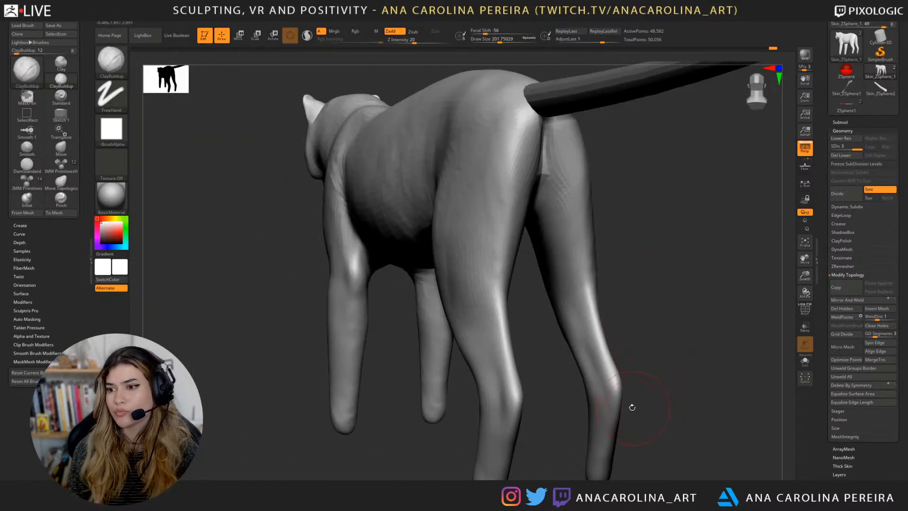
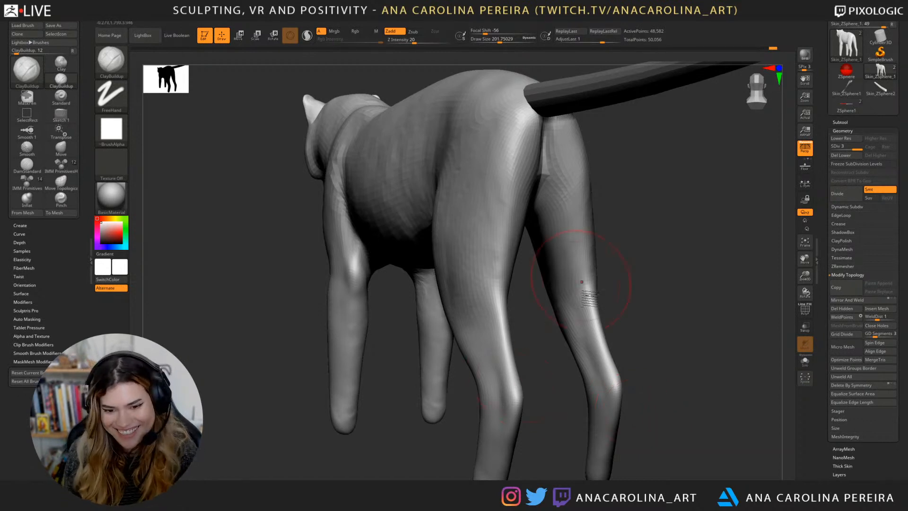
left_click_drag(633, 353, 647, 337)
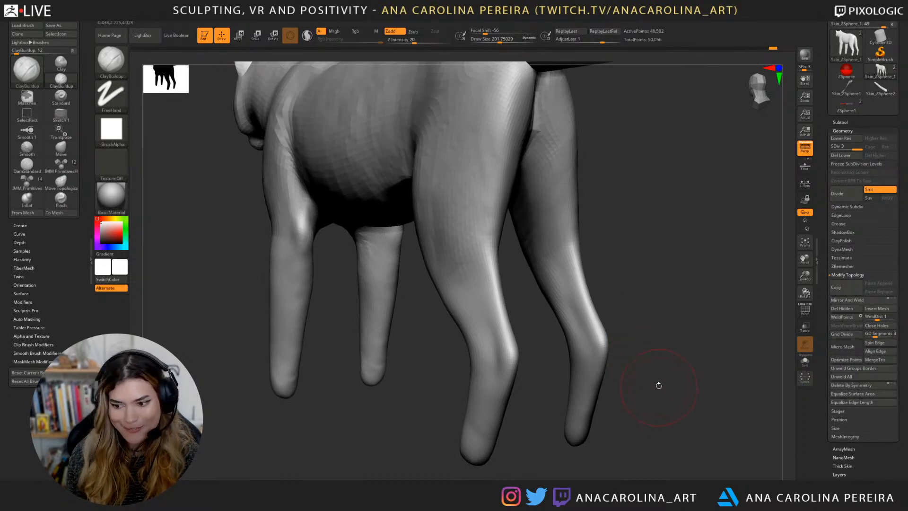
Step: Carve the hind legs around the hock with the DamStandard brush at a draw size of about 228 and smooth the area
mouse_move(658, 385)
left_mouse_down()
mouse_move(644, 373)
mouse_move(649, 383)
left_mouse_up()
key("b")
key("d")
key("s")
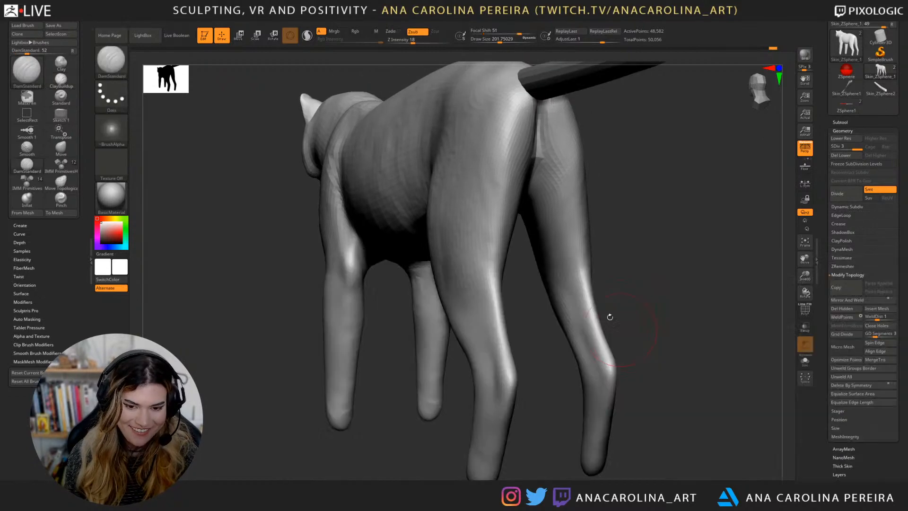
key("space")
key("s")
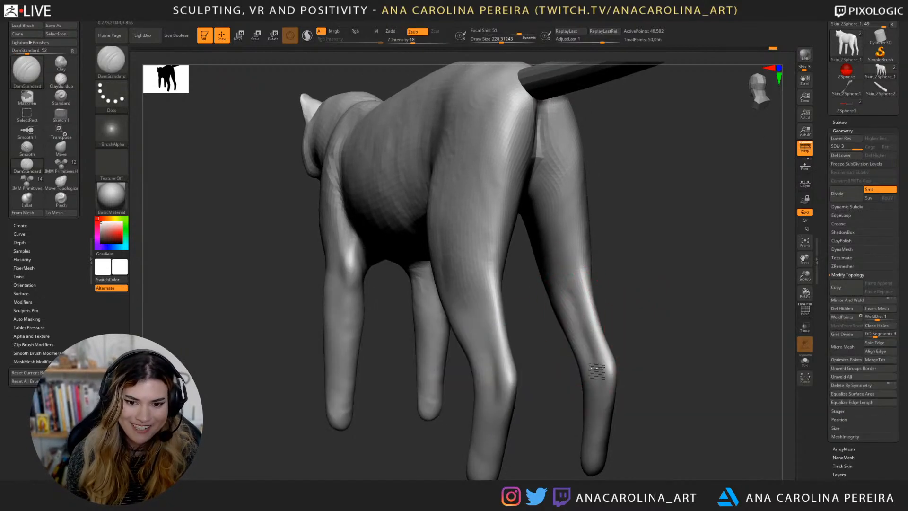
mouse_move(584, 364)
right_mouse_down()
mouse_move(610, 345)
mouse_move(658, 385)
right_mouse_up()
mouse_move(633, 341)
right_mouse_down()
mouse_move(609, 295)
mouse_move(620, 259)
mouse_move(628, 284)
mouse_move(622, 380)
mouse_move(567, 351)
right_mouse_up()
key("shift")
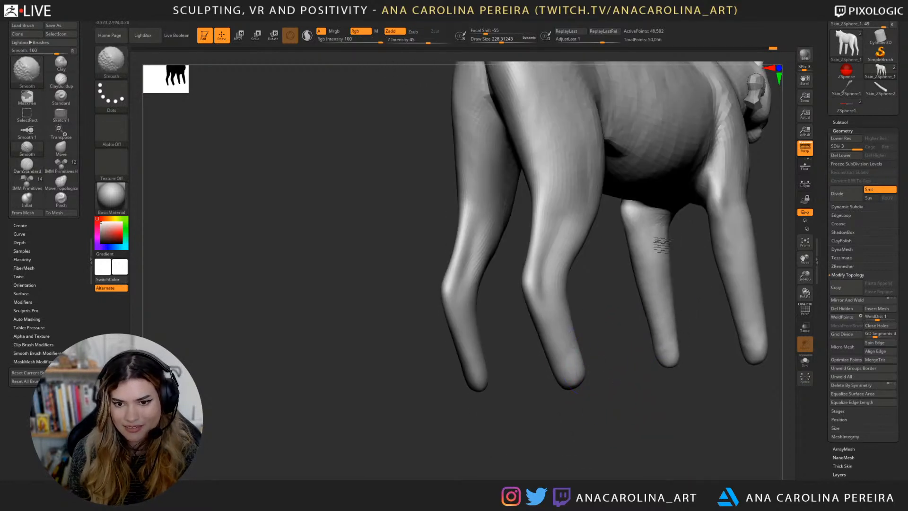
mouse_move(679, 337)
right_mouse_down()
mouse_move(554, 382)
mouse_move(556, 393)
right_mouse_up()
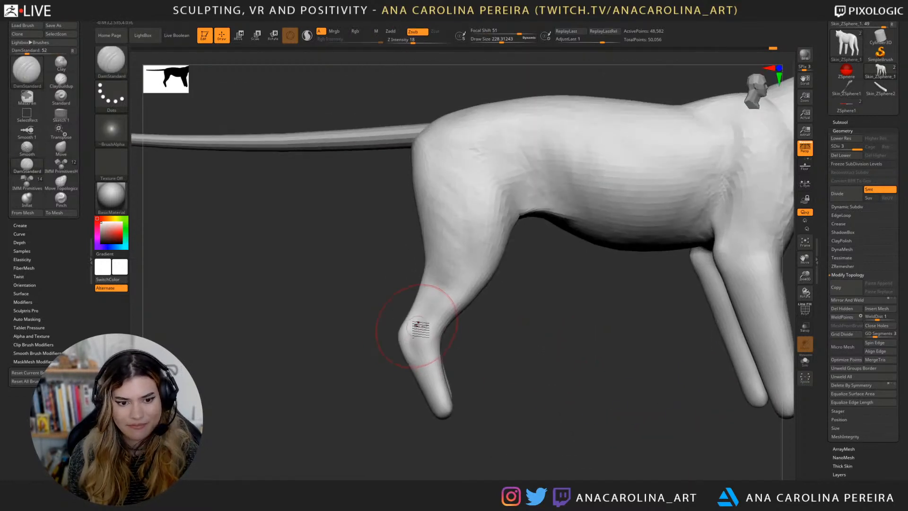
right_click_drag(435, 279, 453, 330)
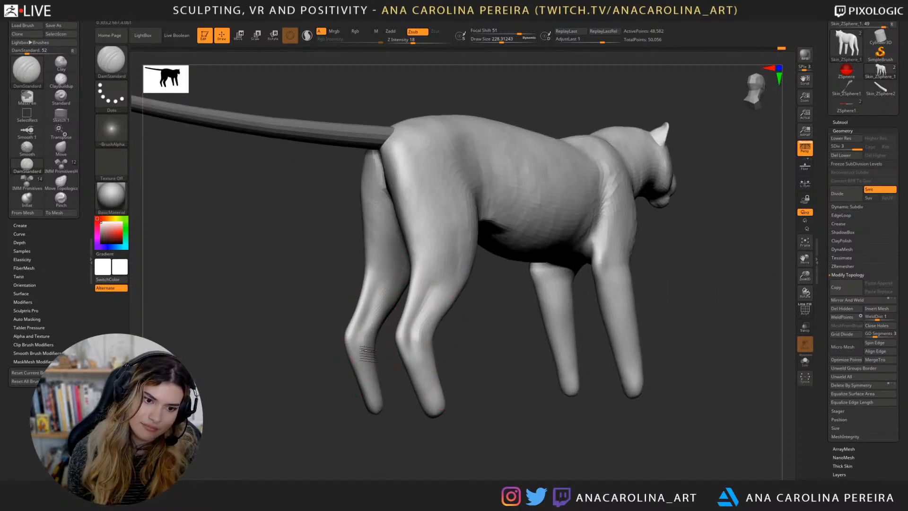
mouse_move(379, 415)
right_mouse_down()
mouse_move(428, 443)
mouse_move(422, 438)
mouse_move(618, 422)
mouse_move(634, 457)
mouse_move(547, 420)
mouse_move(529, 453)
mouse_move(575, 454)
mouse_move(632, 373)
right_mouse_up()
Step: Append a Cube3D primitive as a new subtool
left_click(842, 123)
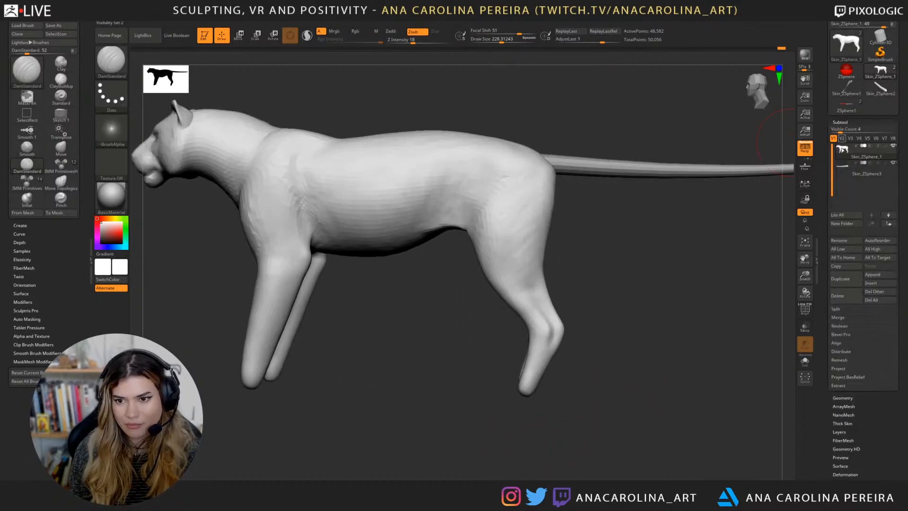
left_click(871, 282)
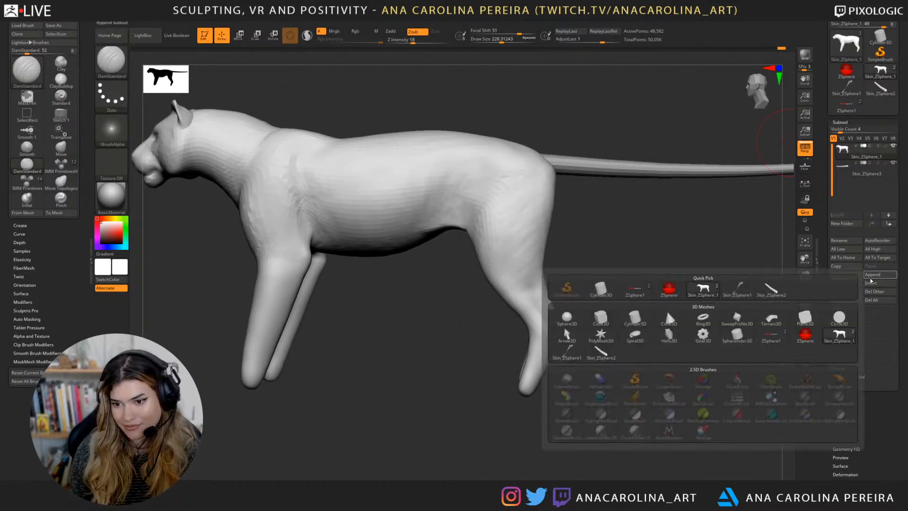
left_click(871, 282)
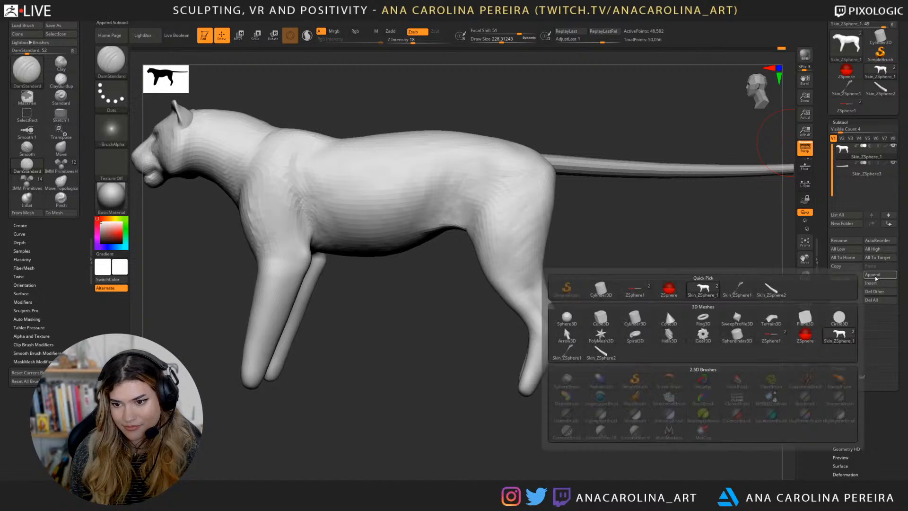
left_click(600, 318)
Step: Scale the cube down and move it to the foot end of the front leg in side view
right_click_drag(472, 345, 477, 395, "alt")
left_click_drag(476, 396, 515, 400, "alt")
key("e")
left_click_drag(402, 189, 362, 143)
left_click_drag(431, 217, 449, 473)
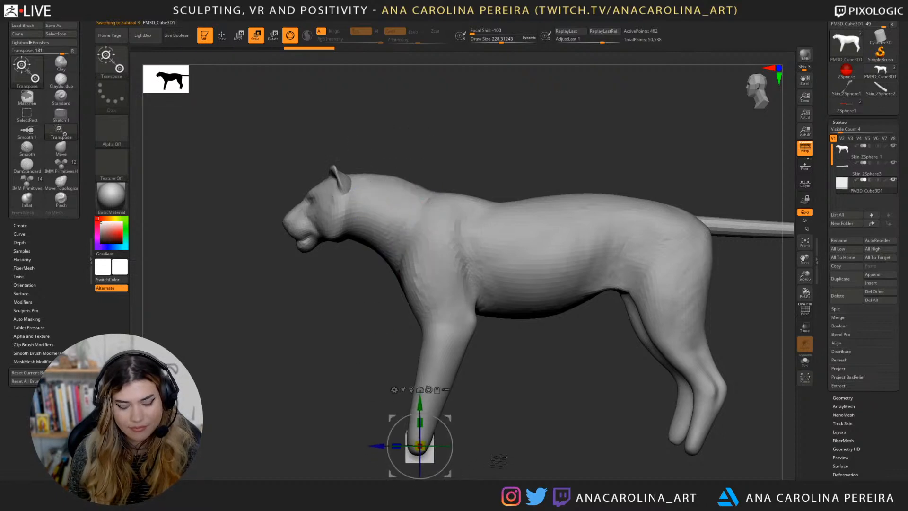
left_click_drag(496, 458, 548, 458, "shift")
left_click_drag(448, 473, 434, 443)
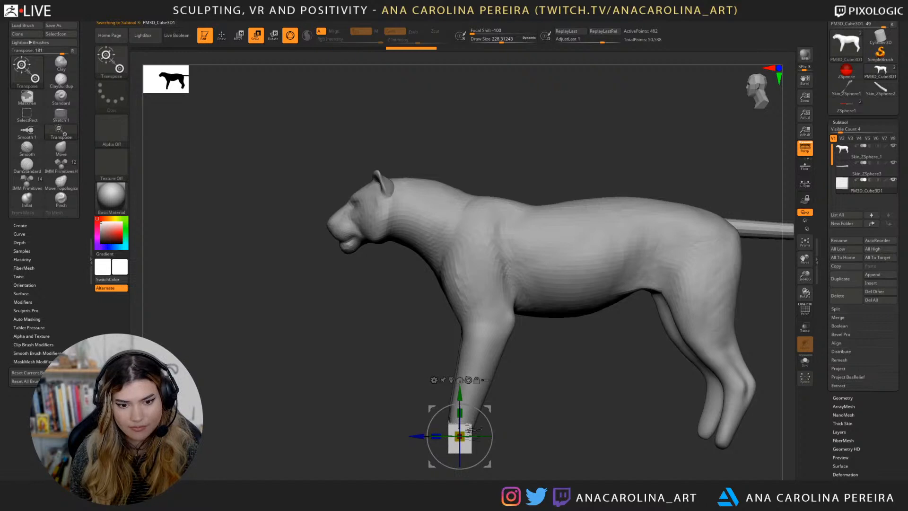
Step: Stretch the cube into an upright block and align it with the end of one front leg in front view
left_click_drag(460, 412, 461, 404)
left_click_drag(488, 463, 488, 483)
left_click_drag(513, 416, 537, 434)
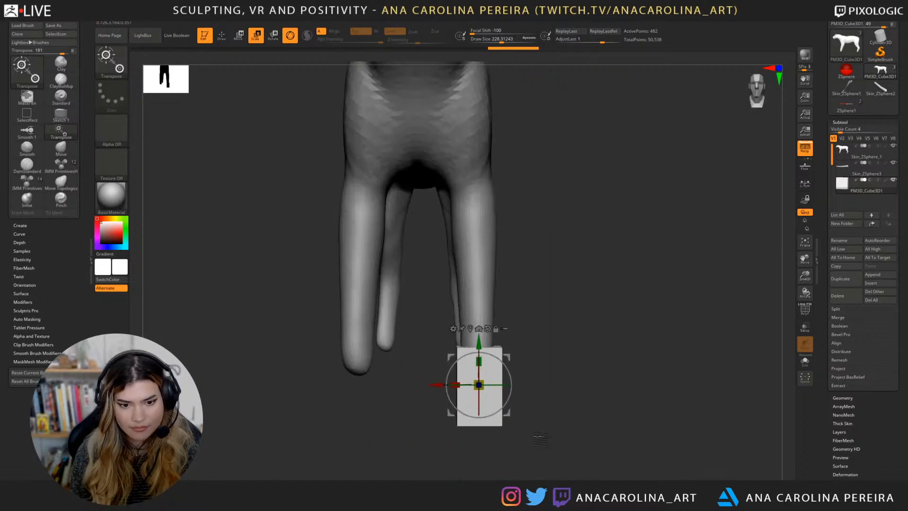
left_click_drag(491, 372, 459, 389, "shift")
left_click_drag(513, 457, 534, 441, "shift")
mouse_move(505, 410)
left_mouse_down()
mouse_move(505, 400)
mouse_move(518, 397)
left_mouse_up()
left_click_drag(474, 350, 474, 344)
left_click_drag(537, 394, 586, 410, "shift")
Step: Apply a Deformer to the block and narrow its upper control points to taper it towards the leg
left_click(448, 318)
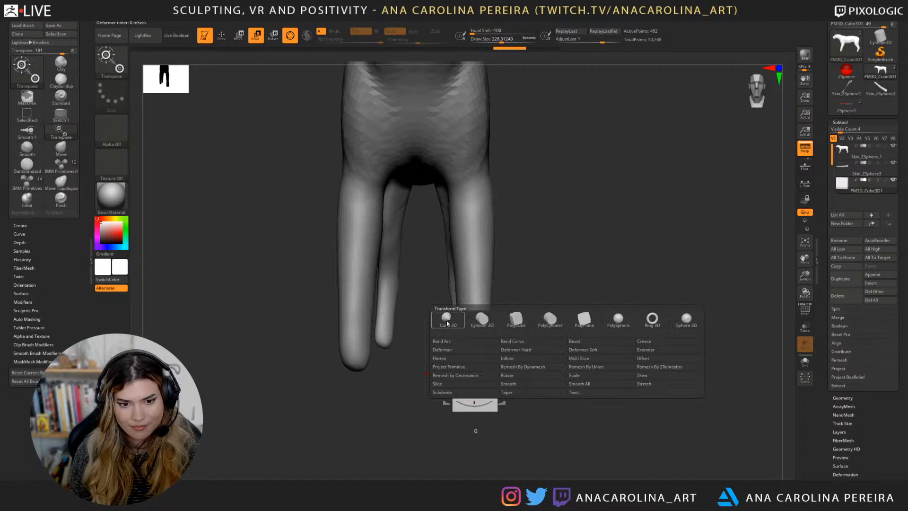
left_click(482, 349)
left_click_drag(591, 263, 444, 347, "ctrl")
left_click(558, 365, "ctrl")
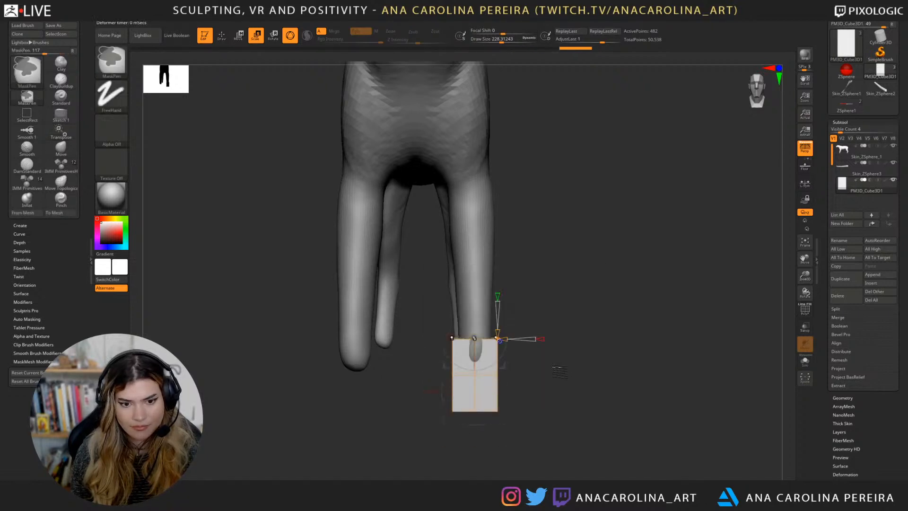
left_click(474, 337)
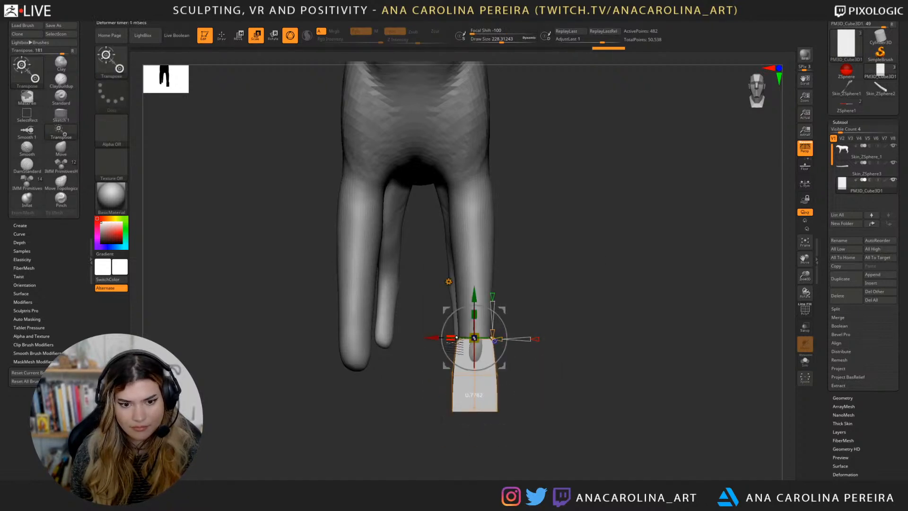
left_click_drag(450, 343, 451, 343)
Step: Select the block's lowest row of deformer points and accept the deformation
left_click_drag(537, 402, 548, 417, "ctrl")
left_click_drag(559, 426, 414, 386)
left_click(522, 433, "ctrl")
left_click_drag(532, 445, 573, 457, "shift")
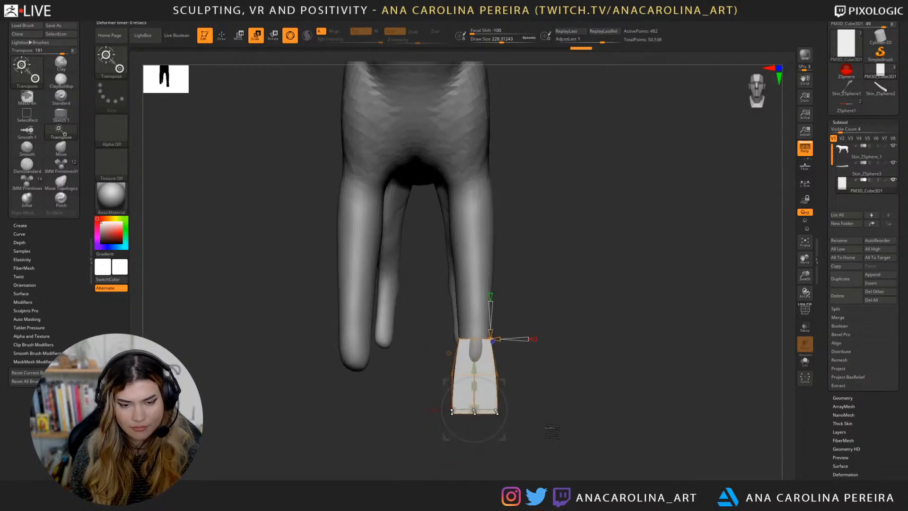
left_click(481, 353)
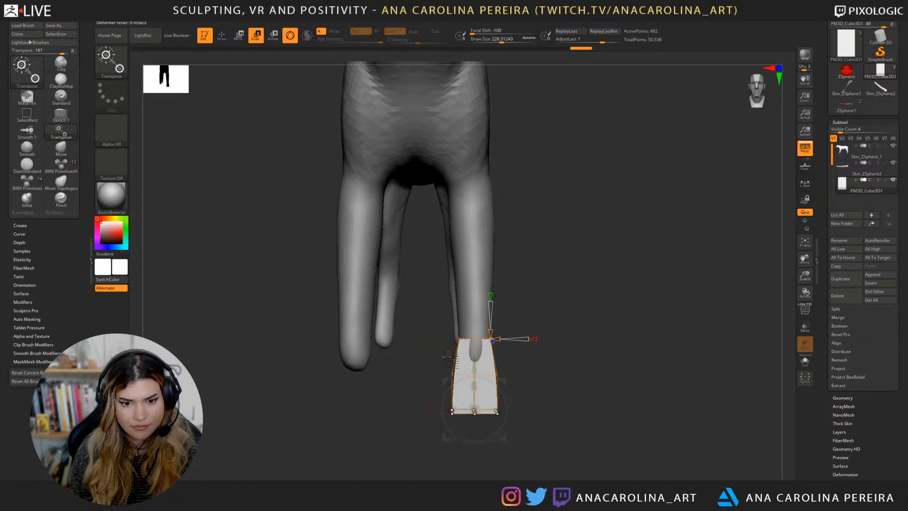
left_click(448, 355)
left_click(572, 357)
Step: Move the tapered block sideways to the end of the opposite front leg
left_click_drag(610, 379, 582, 407)
left_click_drag(433, 374, 313, 373)
left_click_drag(411, 429, 431, 432)
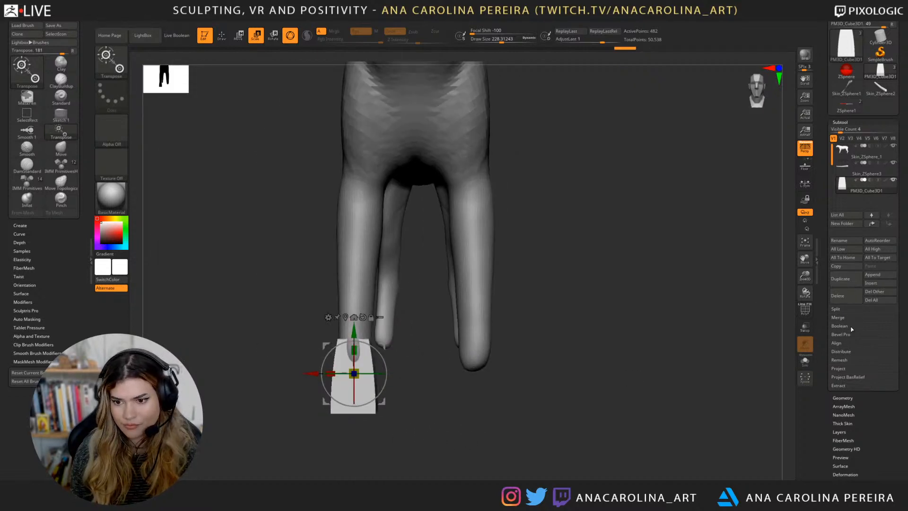
Step: Subdivide the tapered front-leg block to subdivision level 3 with smoothing on
left_click_drag(852, 400, 853, 399)
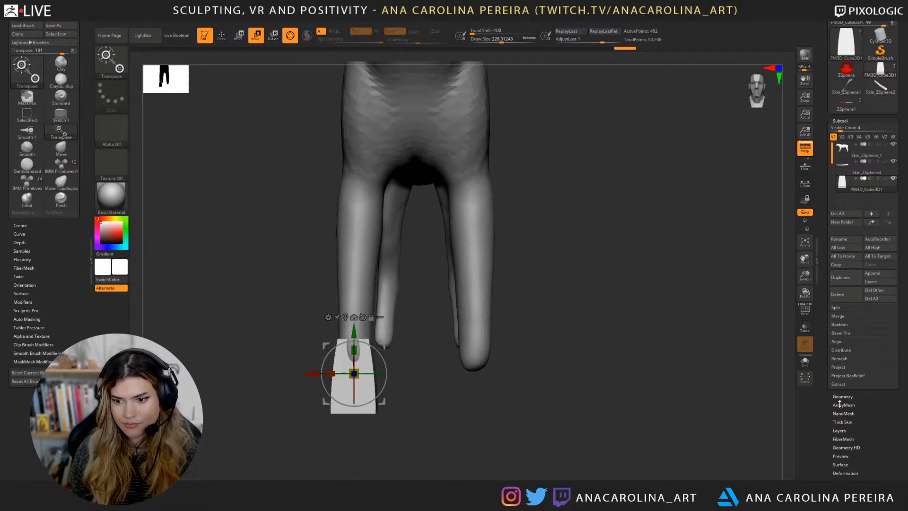
left_click(842, 398)
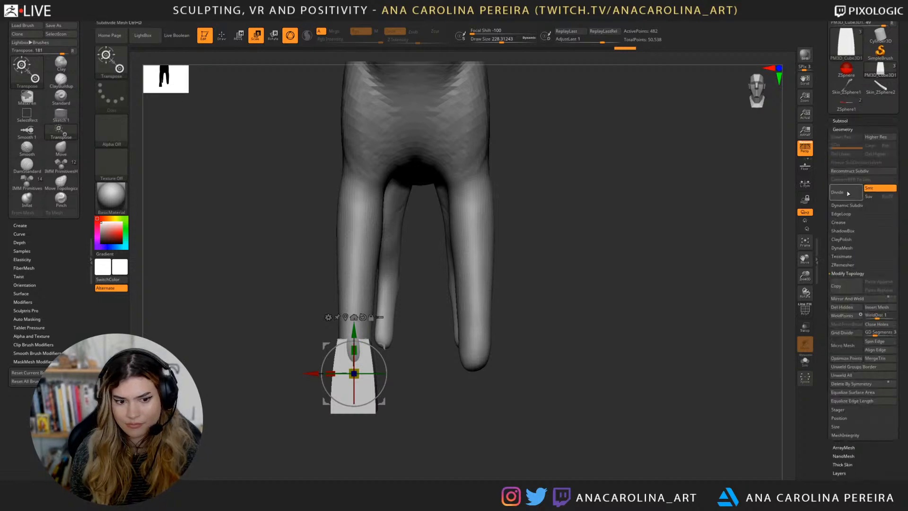
left_click(848, 193)
left_click(847, 194)
left_click_drag(678, 331, 709, 399)
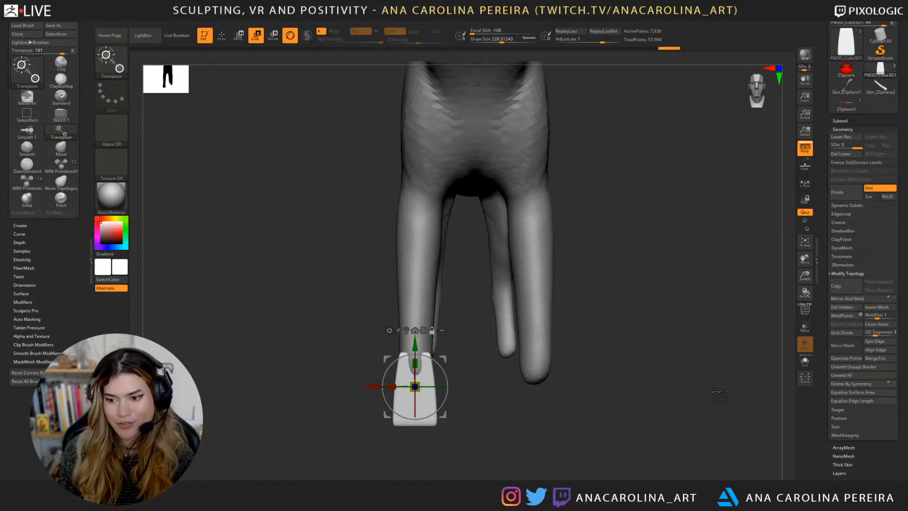
Step: Brush the front-leg block's upper side with ClayBuildup and smooth it, checking it from the side and front
left_click_drag(543, 417, 466, 426)
key("b")
key("c")
key("b")
mouse_move(425, 370)
left_mouse_down()
mouse_move(391, 387)
mouse_move(446, 447)
mouse_move(392, 378)
left_mouse_up()
key("shift")
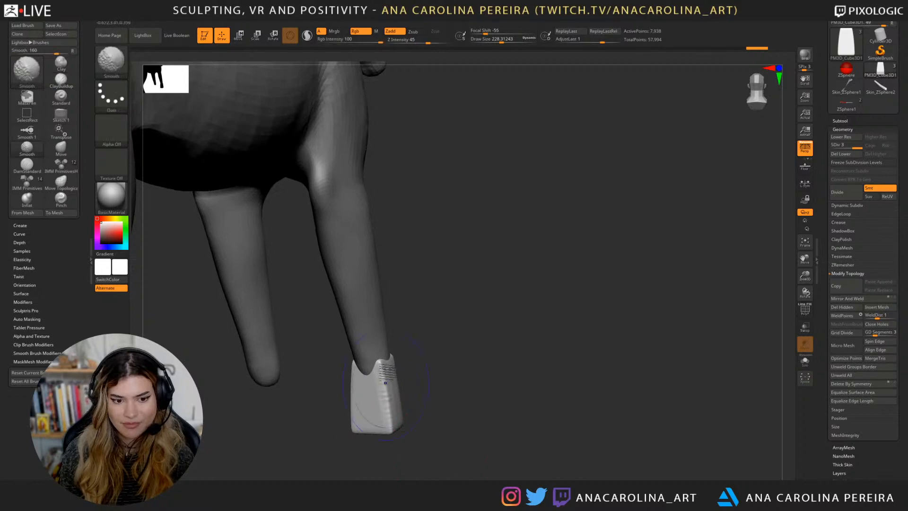
mouse_move(384, 444)
left_mouse_down()
mouse_move(364, 426)
mouse_move(529, 433)
left_mouse_up()
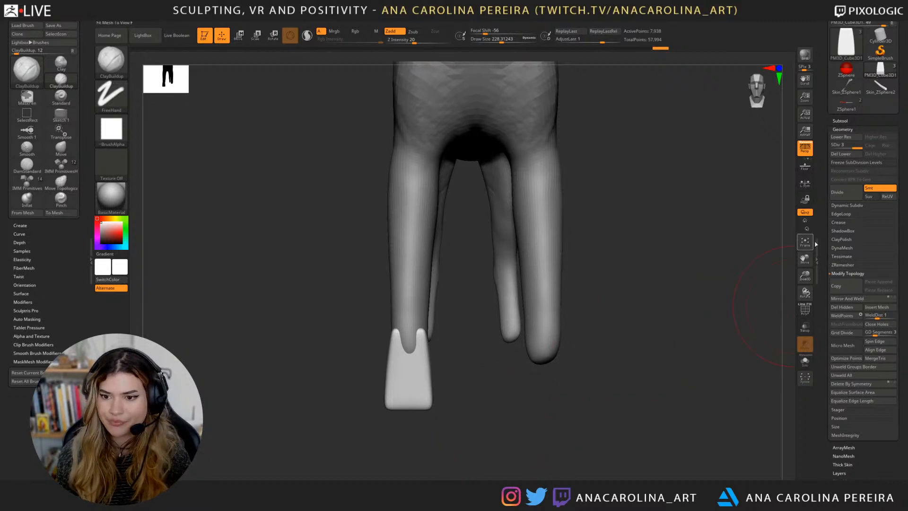
Step: ZRemesh the front-leg block, then lower the target polygon count to 0.57514 and remesh it again
left_click(842, 266)
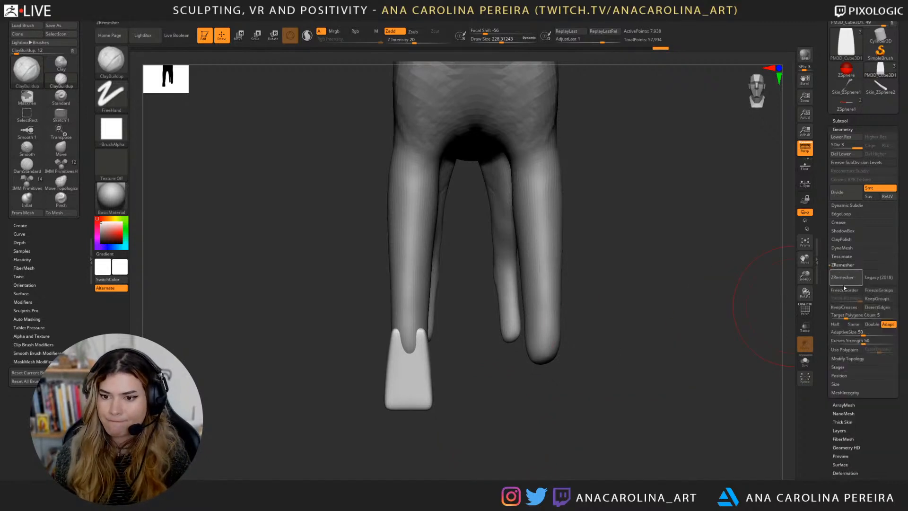
left_click(844, 278)
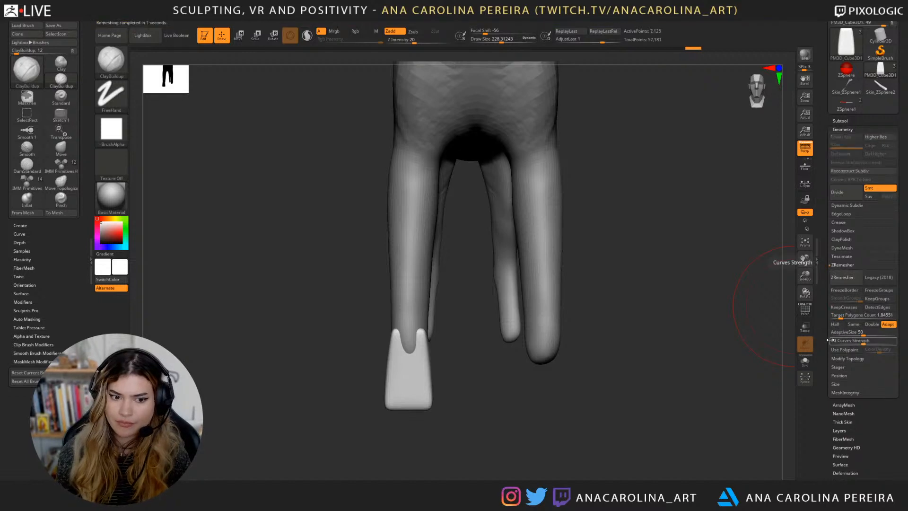
left_click_drag(837, 315, 834, 315)
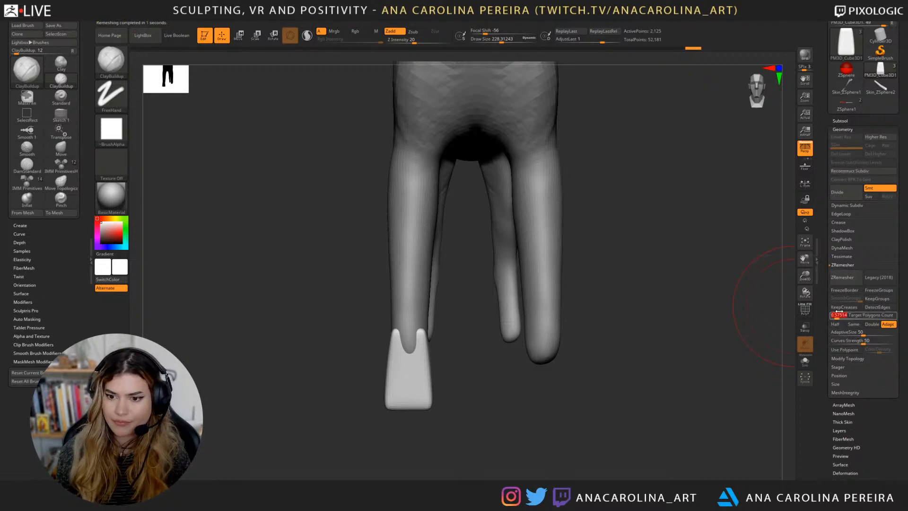
left_click(842, 278)
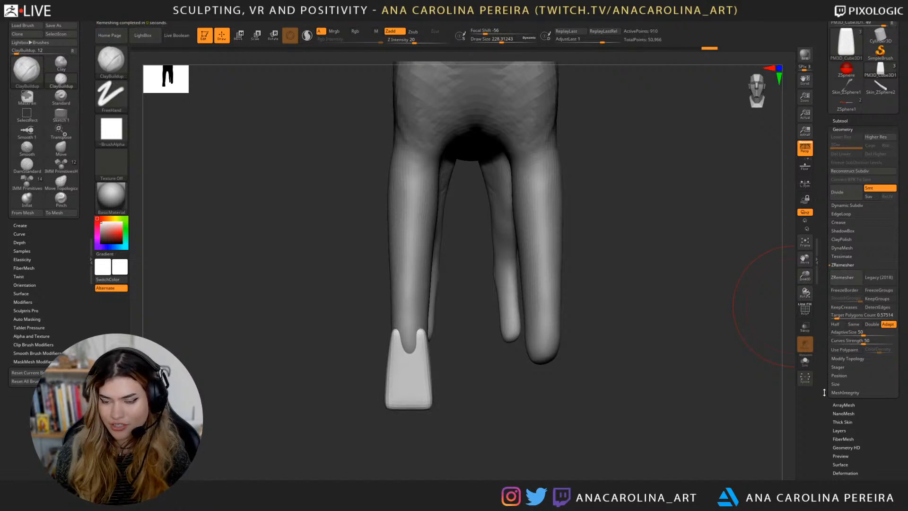
Step: Mirror and weld the remeshed block to give the opposite front leg a matching block
mouse_move(823, 392)
left_mouse_down()
mouse_move(833, 325)
mouse_move(825, 409)
left_mouse_up()
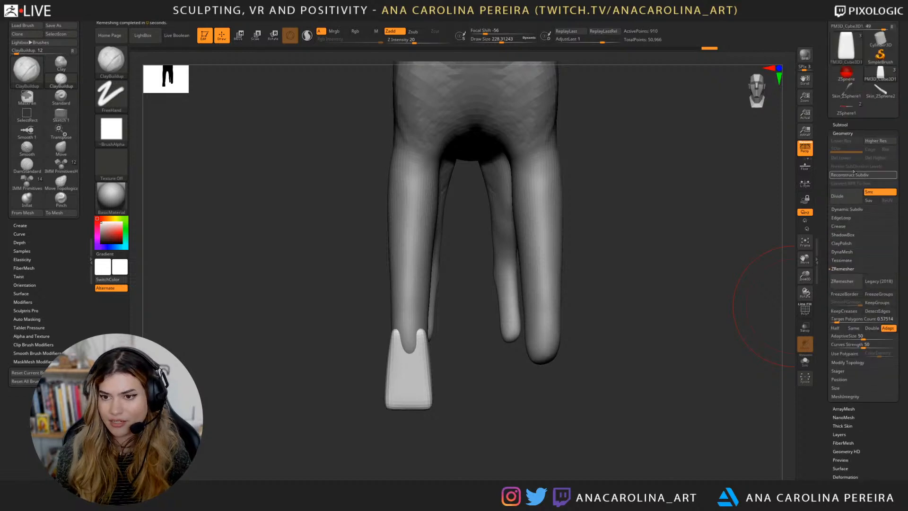
left_click(852, 126)
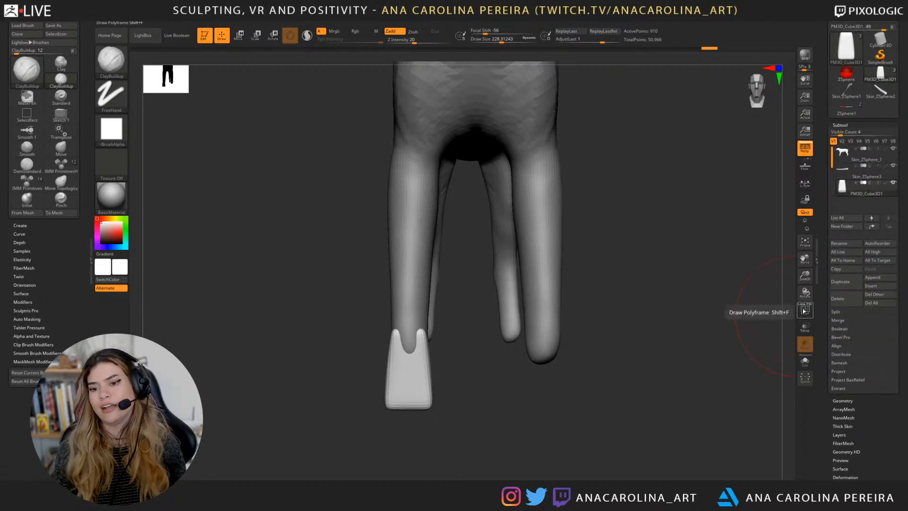
left_click_drag(820, 355, 822, 376)
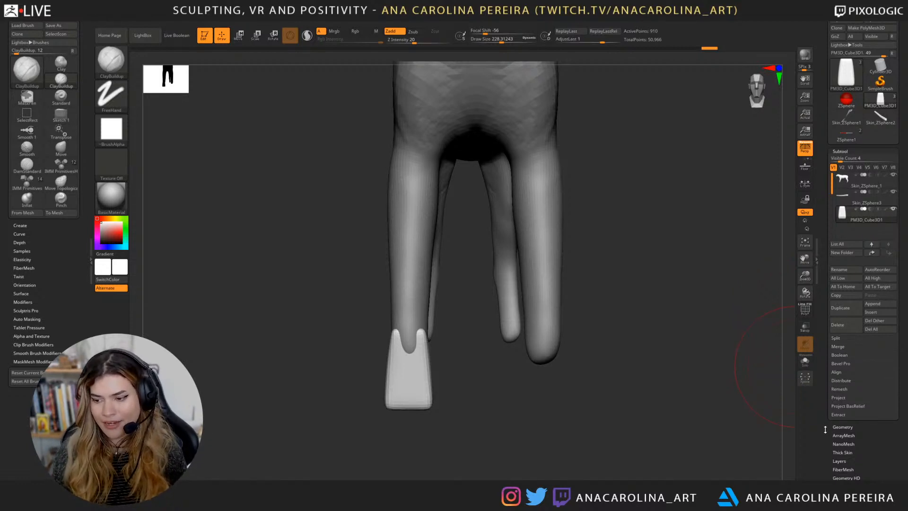
left_click_drag(829, 429, 844, 426)
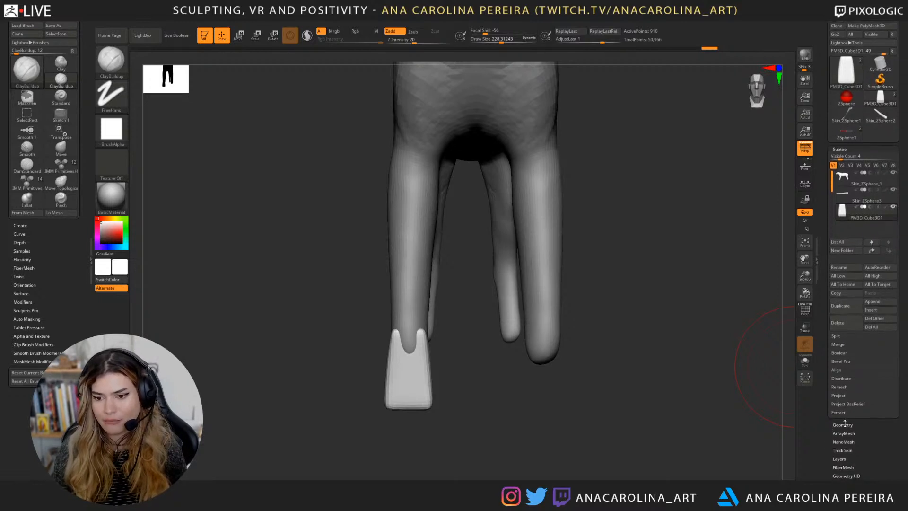
left_click(843, 424)
left_click(854, 387)
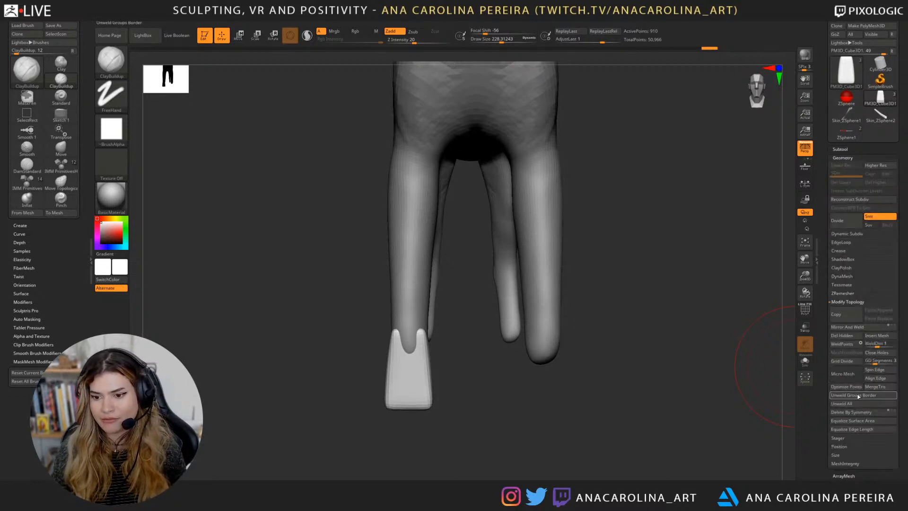
left_click(852, 326)
left_click_drag(700, 406, 743, 391)
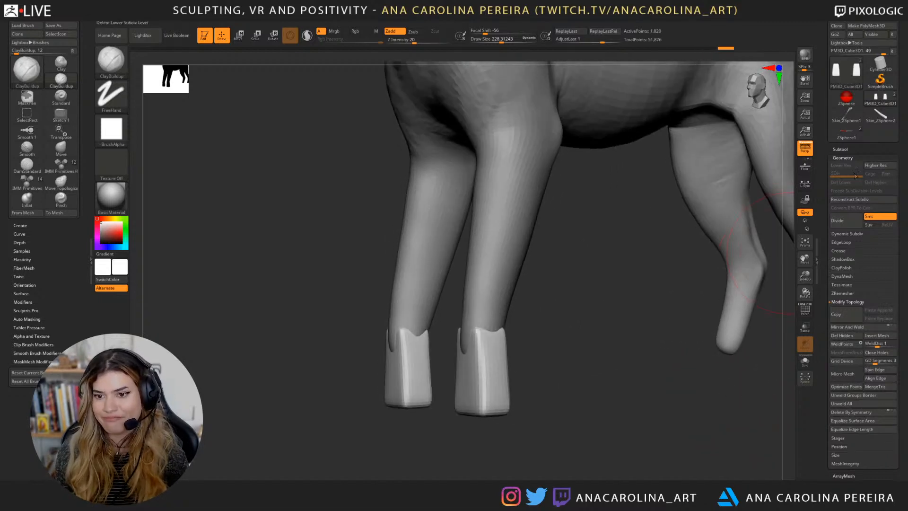
left_click_drag(660, 337, 679, 308, "shift")
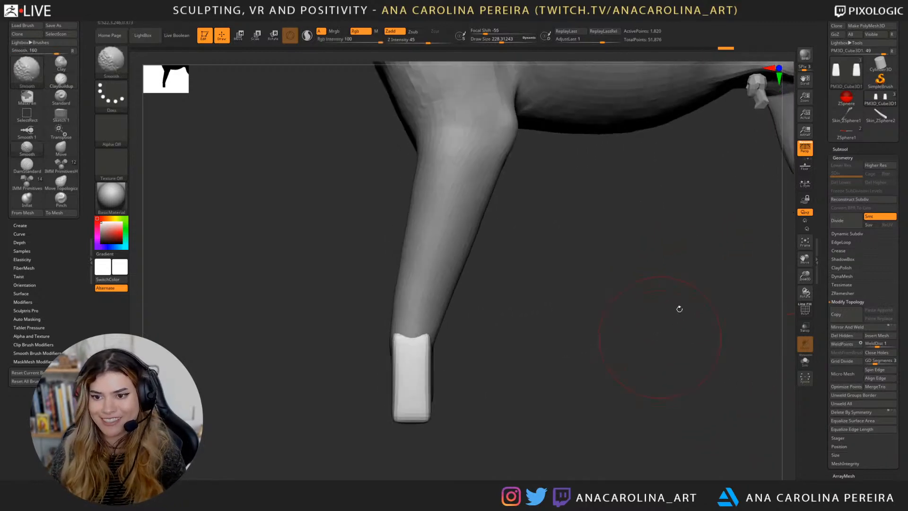
Step: Duplicate the front block subtool, position the copy at the end of the hind legs and turn off perspective
left_click(843, 149)
left_click_drag(723, 243, 666, 282, "alt")
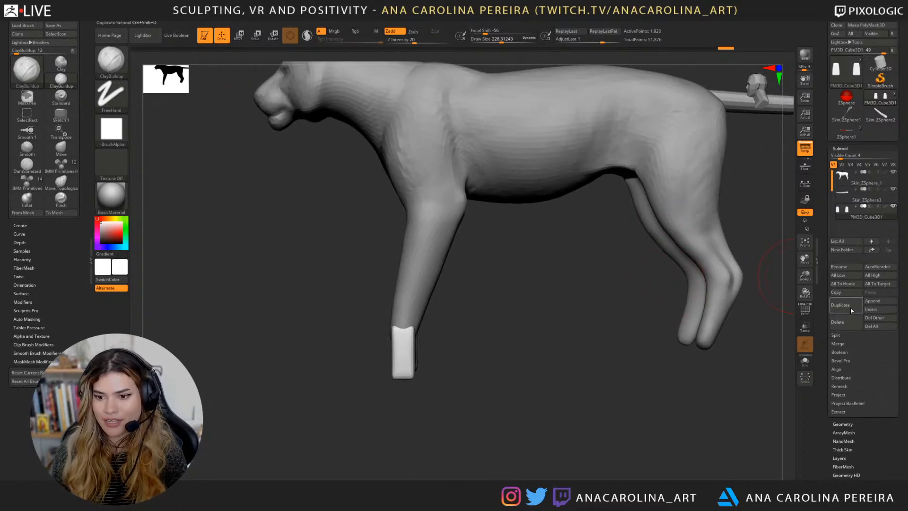
left_click(846, 305)
key("w")
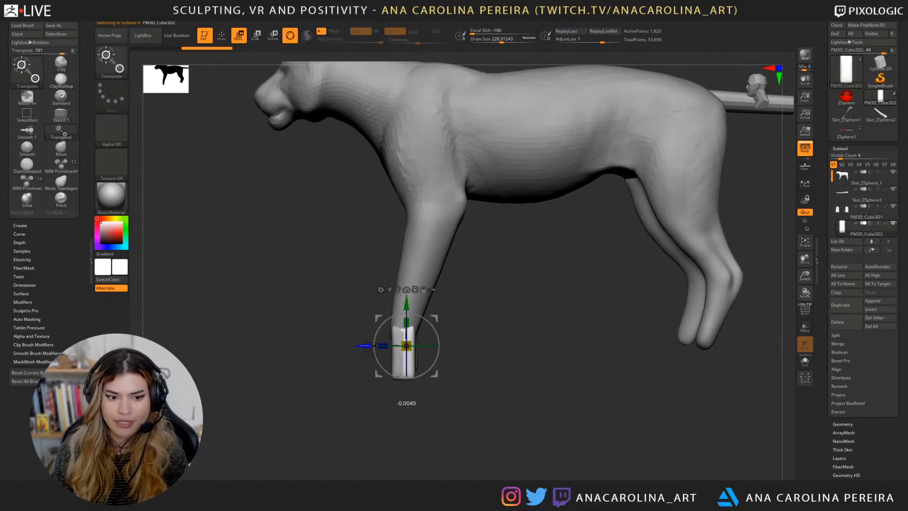
mouse_move(411, 364)
left_mouse_down()
mouse_move(647, 364)
mouse_move(567, 452)
left_mouse_up()
mouse_move(617, 335)
left_mouse_down()
mouse_move(610, 368)
mouse_move(628, 378)
mouse_move(605, 351)
mouse_move(653, 388)
mouse_move(596, 416)
left_mouse_up()
left_click(804, 148)
Step: Fit the hind blocks around the hind leg ends with the Move brush, smoothing them and adjusting the draw size
key("q")
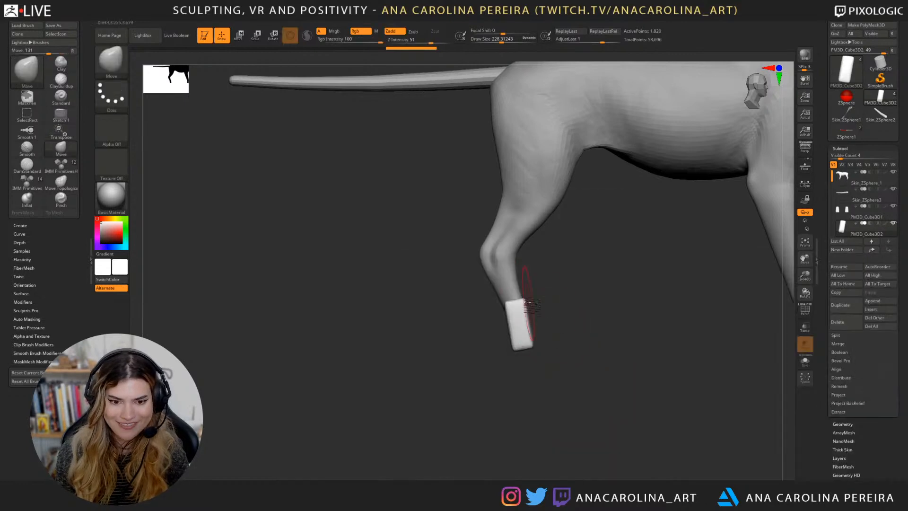
mouse_move(520, 303)
left_mouse_down()
mouse_move(542, 306)
mouse_move(532, 312)
mouse_move(543, 302)
mouse_move(529, 296)
mouse_move(530, 305)
left_mouse_up()
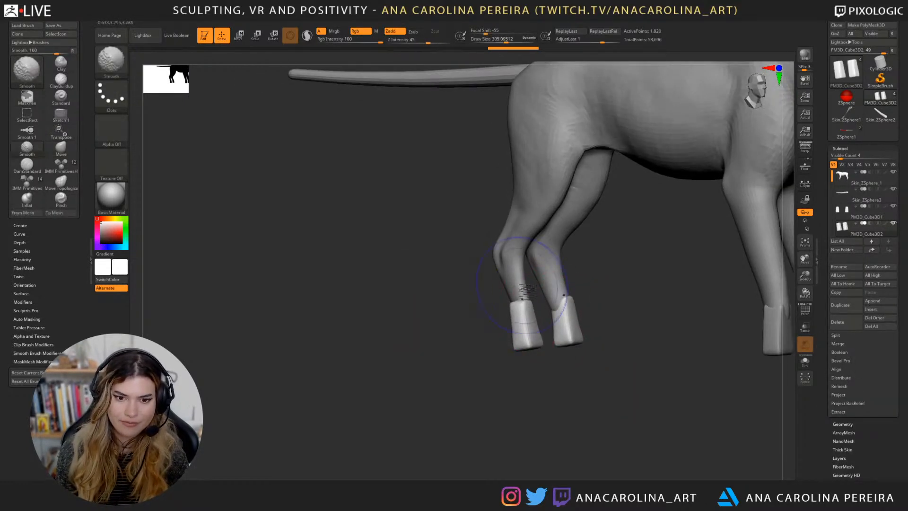
mouse_move(680, 304)
left_mouse_down()
mouse_move(588, 304)
mouse_move(542, 315)
mouse_move(650, 304)
mouse_move(619, 316)
left_mouse_up()
key("space")
left_click(621, 303)
key("space")
left_click(644, 313)
left_click_drag(597, 325, 599, 322)
left_click_drag(659, 328, 629, 333)
left_click_drag(661, 345, 673, 470, "alt")
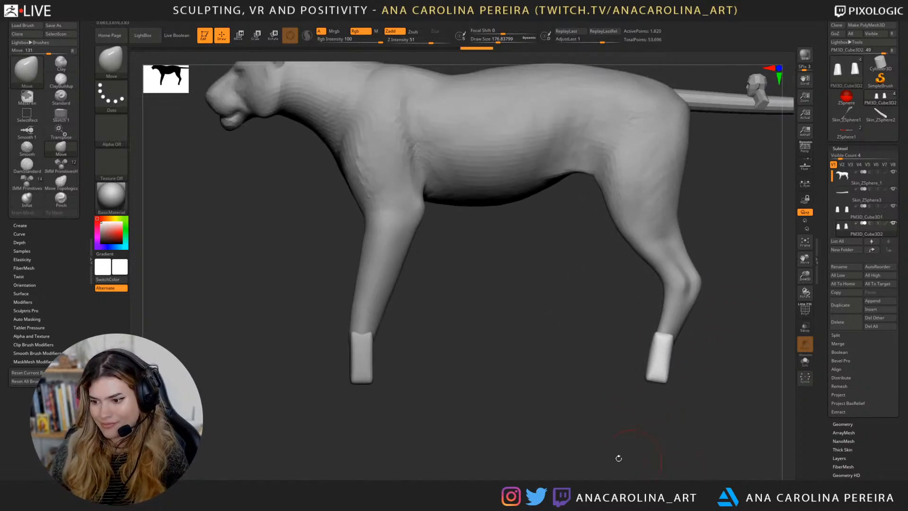
left_click_drag(585, 461, 565, 425, "alt")
Step: Add volume to the upper backs of the hind blocks with the ClayBuildup brush at a smaller draw size
key("b")
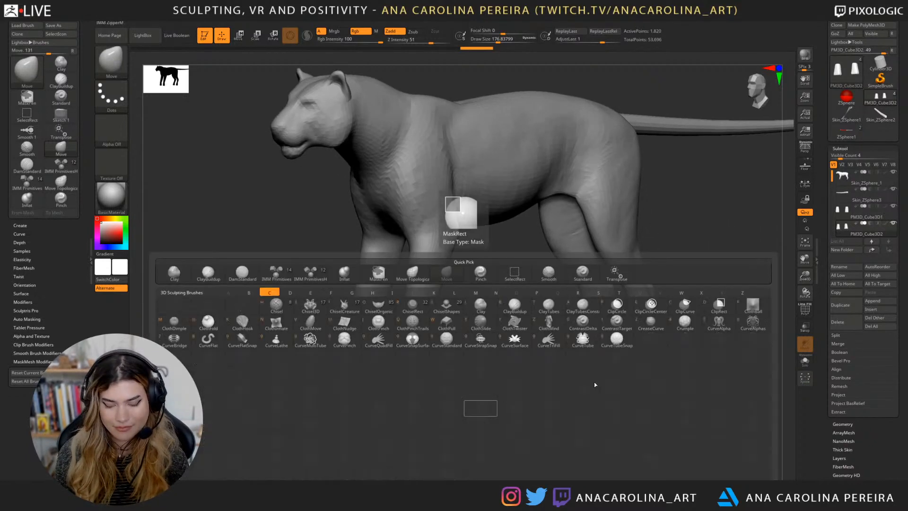
key("c")
key("b")
mouse_move(632, 363)
left_mouse_down()
mouse_move(624, 388)
mouse_move(624, 363)
left_mouse_up()
left_click_drag(636, 402, 579, 421)
key("s")
left_click_drag(626, 362, 622, 363)
mouse_move(623, 362)
left_mouse_down()
mouse_move(624, 354)
mouse_move(628, 366)
left_mouse_up()
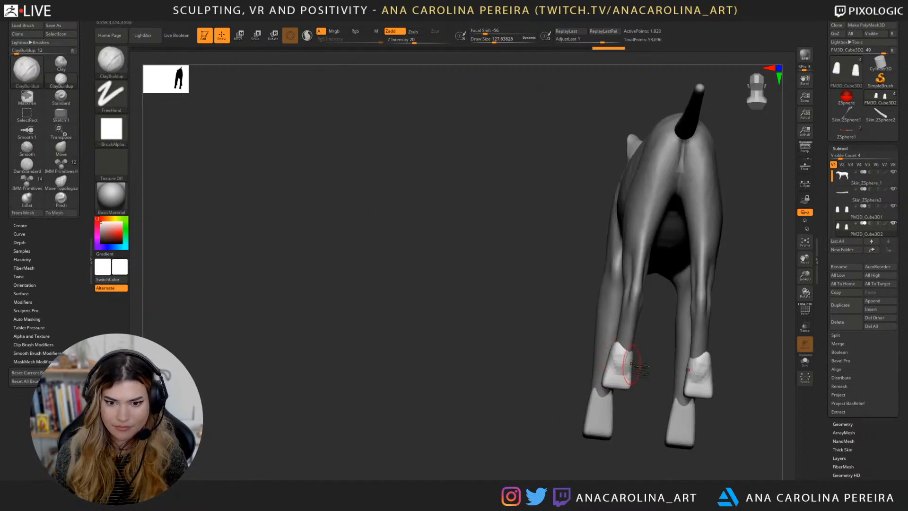
Step: Enlarge the brush to about 245 and soften the hind blocks' heels with further strokes and smoothing
left_click_drag(567, 416, 619, 411)
mouse_move(629, 370)
left_mouse_down()
mouse_move(625, 356)
mouse_move(625, 367)
mouse_move(629, 362)
left_mouse_up()
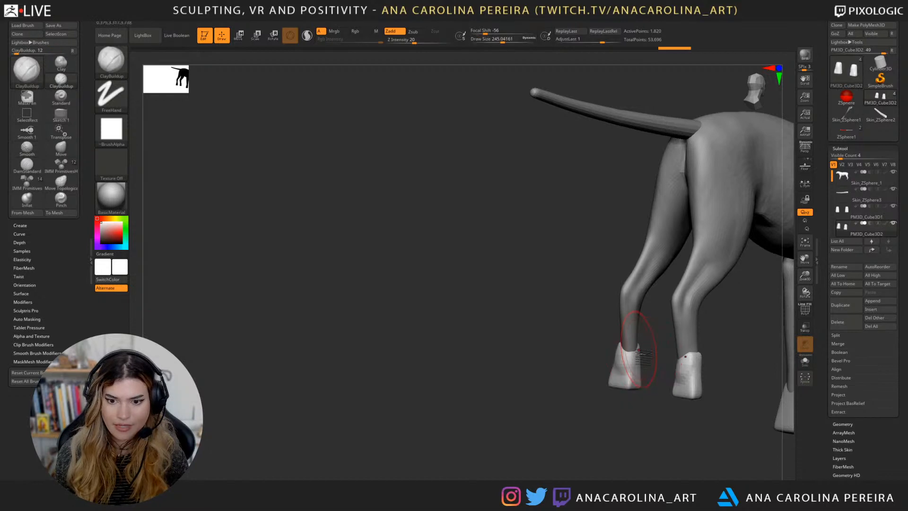
mouse_move(650, 411)
left_mouse_down("shift")
mouse_move(695, 405)
mouse_move(702, 352)
mouse_move(704, 382)
mouse_move(714, 381)
mouse_move(693, 380)
mouse_move(710, 384)
mouse_move(685, 414)
mouse_move(699, 381)
mouse_move(636, 416)
left_mouse_up("shift")
key("s")
Step: Select the front block subtool and restore its mirrored state from the undo history
mouse_move(684, 379)
left_mouse_down()
mouse_move(756, 405)
mouse_move(662, 402)
mouse_move(654, 435)
mouse_move(531, 349)
mouse_move(505, 353)
mouse_move(449, 387)
left_mouse_up()
left_click(507, 345, "alt")
left_click_drag(510, 342, 516, 352)
left_click(516, 348, "ctrl+shift")
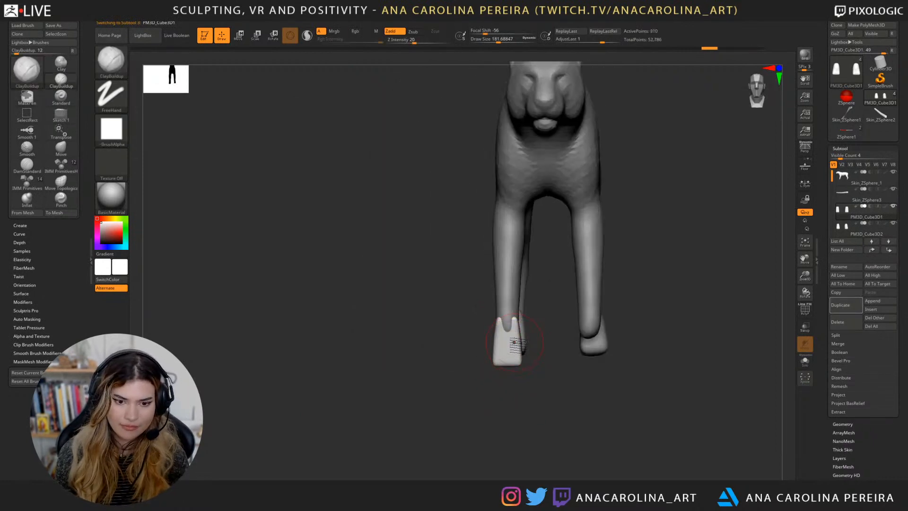
left_click(732, 50, "ctrl+shift")
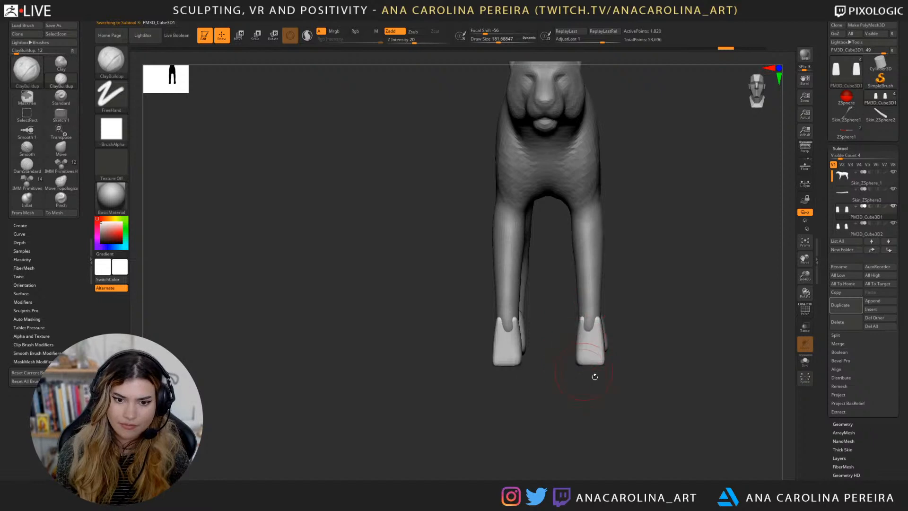
Step: Round the front blocks on all sides with ClayBuildup strokes and smooth them into the front legs
mouse_move(594, 377)
left_mouse_down()
mouse_move(594, 319)
mouse_move(574, 328)
mouse_move(606, 362)
left_mouse_up()
left_click_drag(614, 379, 568, 378)
left_click_drag(615, 331, 611, 361)
left_click_drag(612, 383, 536, 380)
left_click_drag(620, 328, 626, 364)
mouse_move(614, 388)
left_mouse_down()
mouse_move(588, 350)
mouse_move(611, 371)
mouse_move(640, 373)
mouse_move(619, 331)
mouse_move(623, 373)
left_mouse_up()
left_click_drag(631, 409, 630, 452)
left_click_drag(616, 341, 619, 361, "shift")
mouse_move(637, 414)
left_mouse_down()
mouse_move(598, 447)
mouse_move(579, 442)
mouse_move(624, 430)
mouse_move(629, 393)
mouse_move(634, 412)
left_mouse_up()
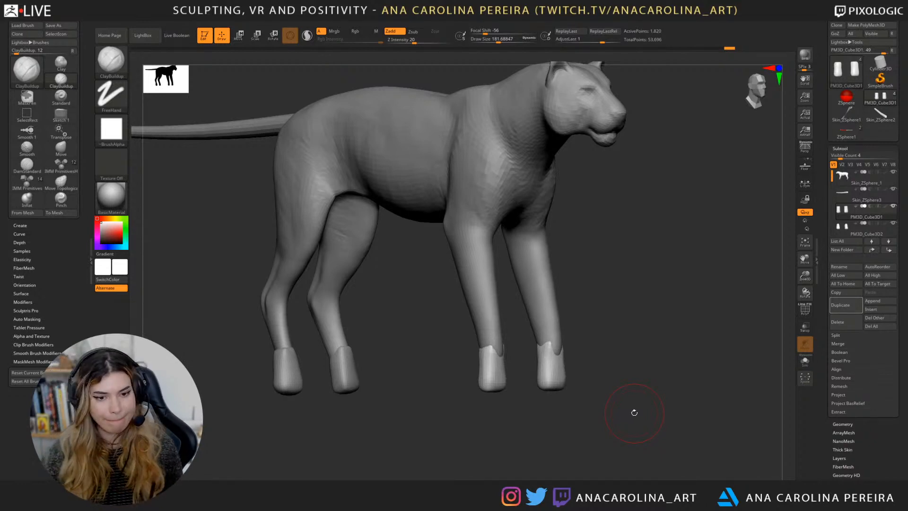
Step: Select the hind block subtool and round its front and outer sides with ClayBuildup strokes
left_click_drag(535, 415, 446, 414)
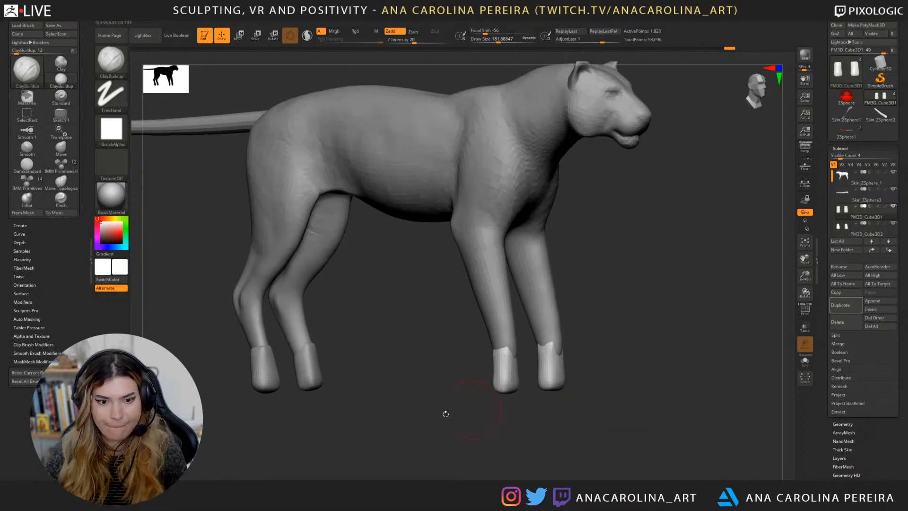
mouse_move(373, 371)
left_mouse_down("alt")
mouse_move(417, 365)
mouse_move(351, 345)
left_mouse_up("alt")
left_click(357, 366, "alt")
mouse_move(473, 365)
left_mouse_down()
mouse_move(365, 358)
mouse_move(349, 337)
left_mouse_up()
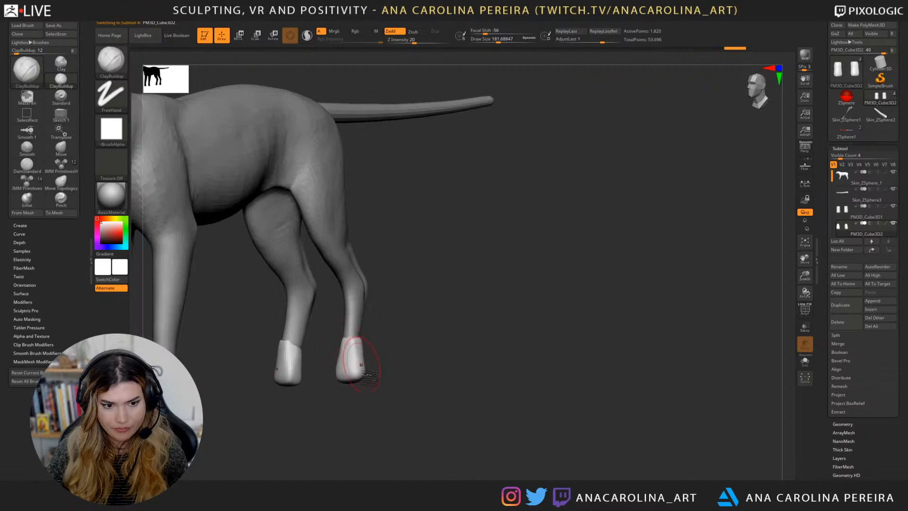
mouse_move(403, 371)
left_mouse_down()
mouse_move(372, 360)
mouse_move(351, 369)
left_mouse_up()
left_click_drag(355, 392, 376, 393)
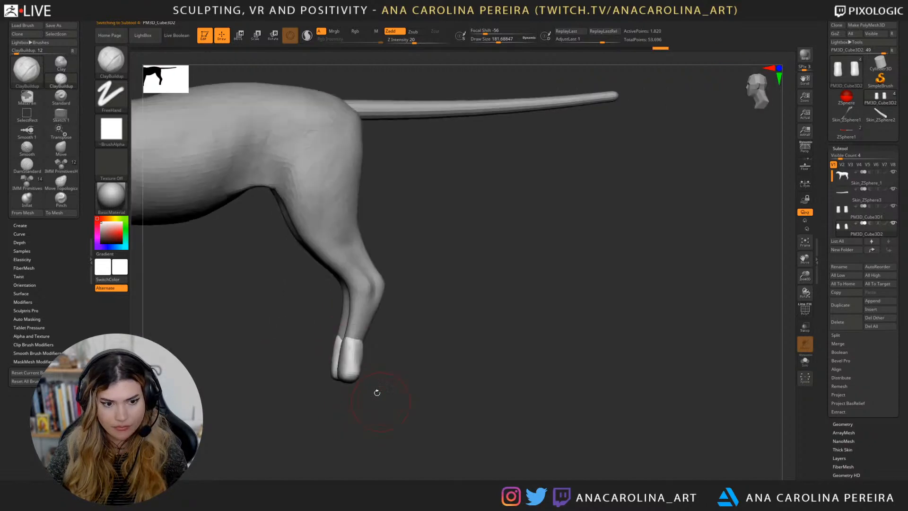
left_click_drag(353, 336, 350, 364)
left_click_drag(435, 395, 334, 395)
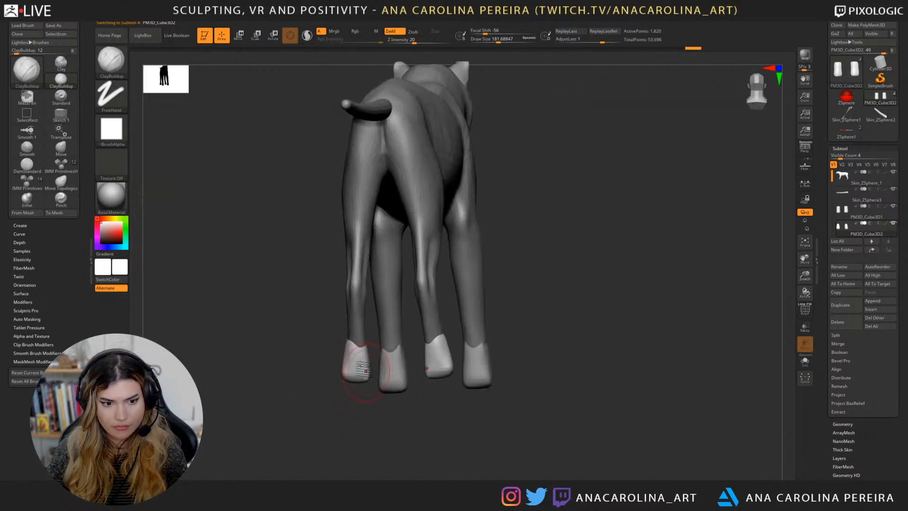
Step: Build up the backs of the hind blocks below the ankles, reducing the draw size to about 149
left_click_drag(367, 341, 359, 352)
key("space")
left_click_drag(369, 340, 358, 363)
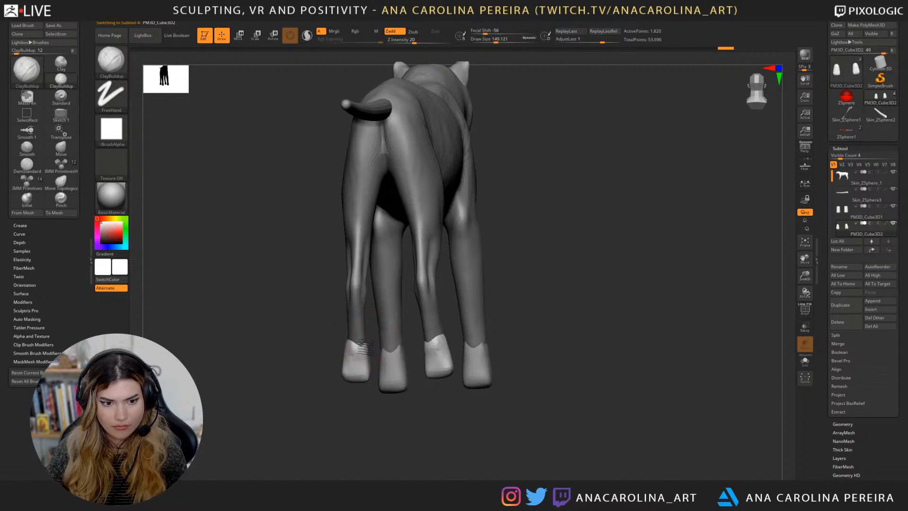
mouse_move(459, 385)
left_mouse_down()
mouse_move(513, 394)
mouse_move(497, 406)
left_mouse_up()
Step: Pull the upper edges of the hind blocks into line with the ankles using the Move brush
key("b")
key("m")
key("v")
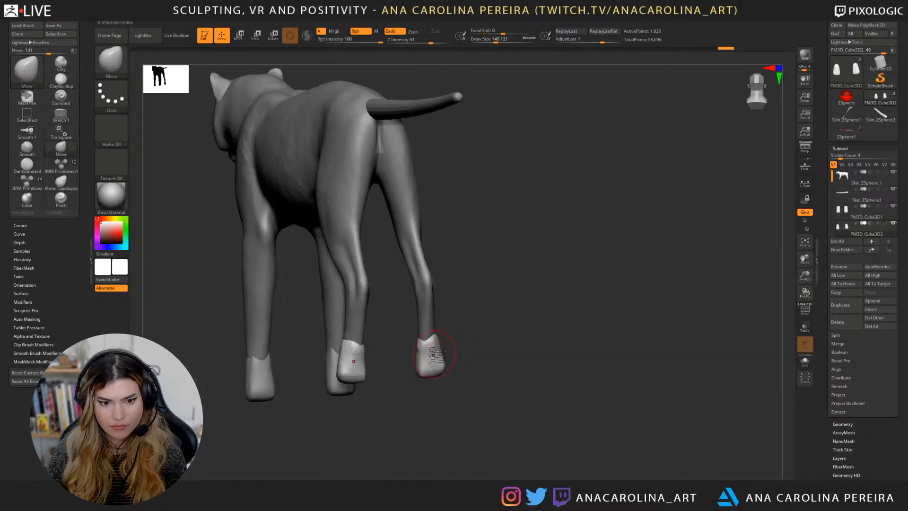
left_click_drag(466, 352, 501, 351)
left_click_drag(423, 341, 431, 334)
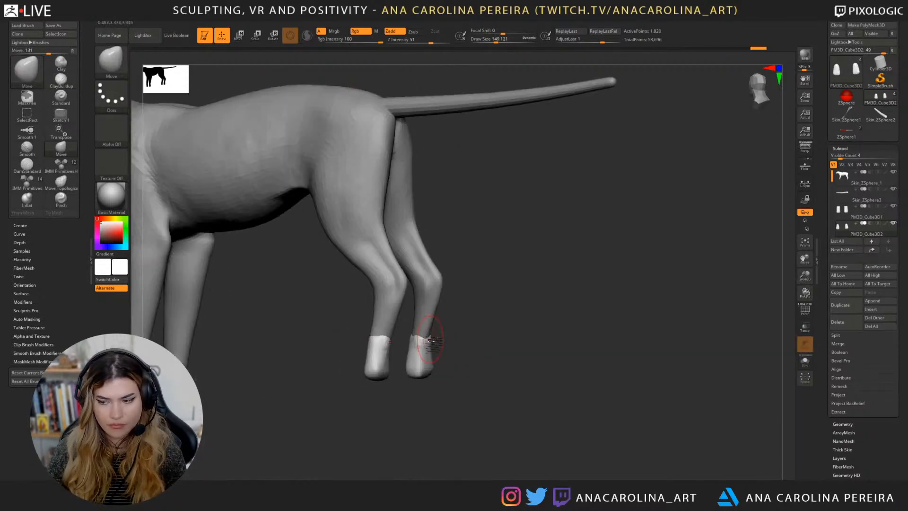
mouse_move(479, 352)
left_mouse_down()
mouse_move(437, 353)
mouse_move(416, 339)
mouse_move(437, 352)
mouse_move(423, 351)
left_mouse_up()
left_click_drag(426, 401, 477, 384, "shift")
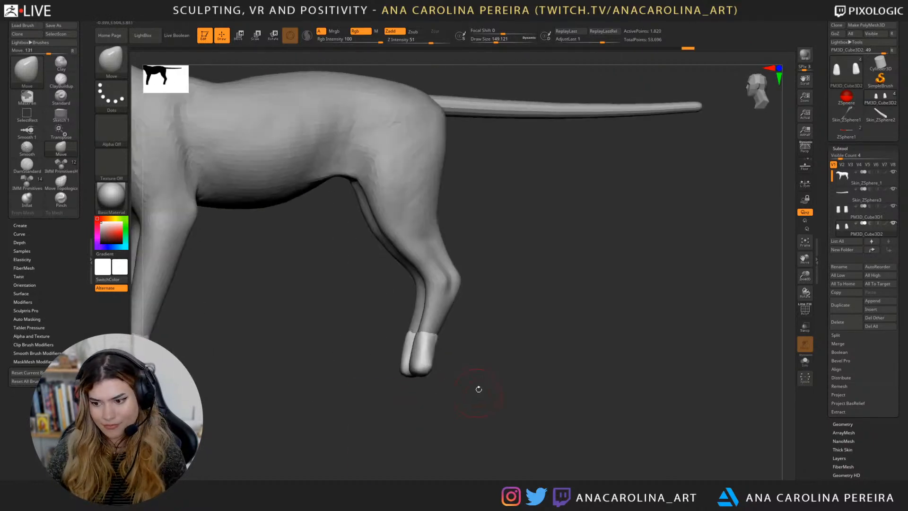
Step: Enlarge the Move brush's draw size to about 311 and select the front paw blocks' subtool
left_click_drag(479, 337, 482, 339, "shift")
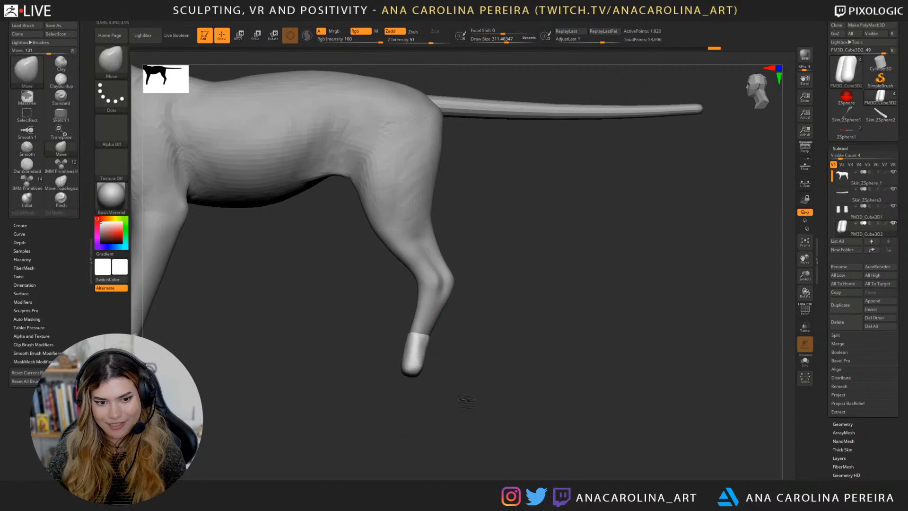
left_click_drag(463, 405, 564, 406, "shift")
left_click(481, 349, "alt")
mouse_move(500, 354)
left_mouse_down()
mouse_move(520, 362)
mouse_move(484, 381)
left_mouse_up()
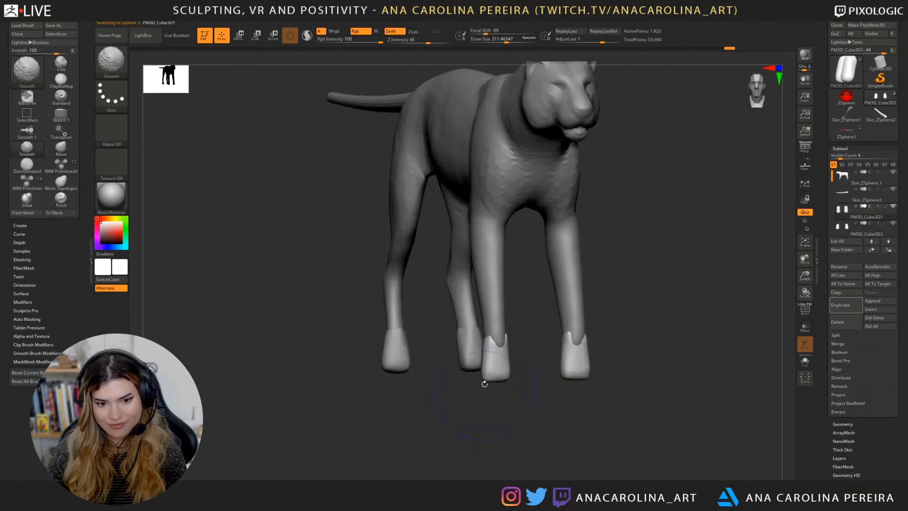
Step: Examine the whole cat's proportions and the placement of all four paw blocks from the front and three-quarter side
mouse_move(537, 434)
left_mouse_down("alt")
mouse_move(518, 449)
mouse_move(538, 446)
mouse_move(518, 430)
mouse_move(536, 430)
mouse_move(523, 426)
mouse_move(541, 444)
mouse_move(536, 454)
mouse_move(622, 449)
mouse_move(616, 464)
mouse_move(612, 441)
mouse_move(611, 467)
left_mouse_up("alt")
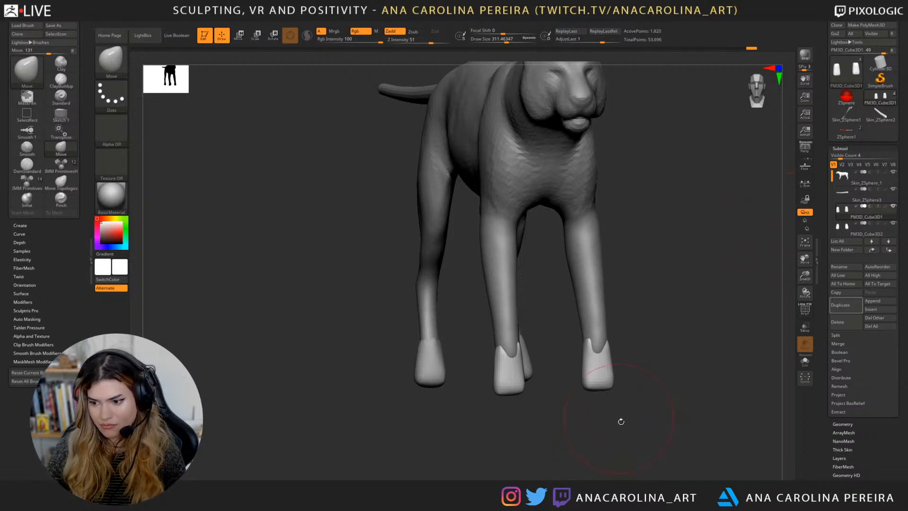
left_click_drag(619, 420, 644, 478)
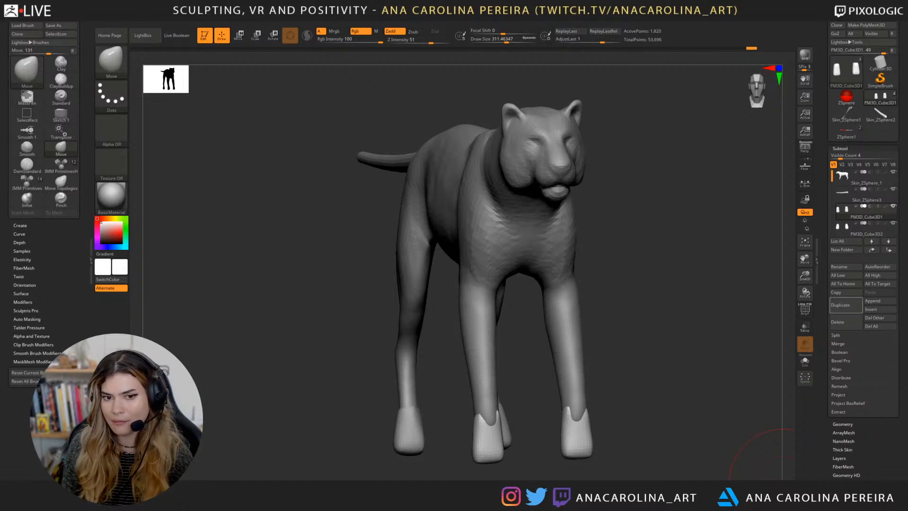
mouse_move(644, 292)
left_mouse_down()
mouse_move(657, 279)
mouse_move(651, 329)
left_mouse_up()
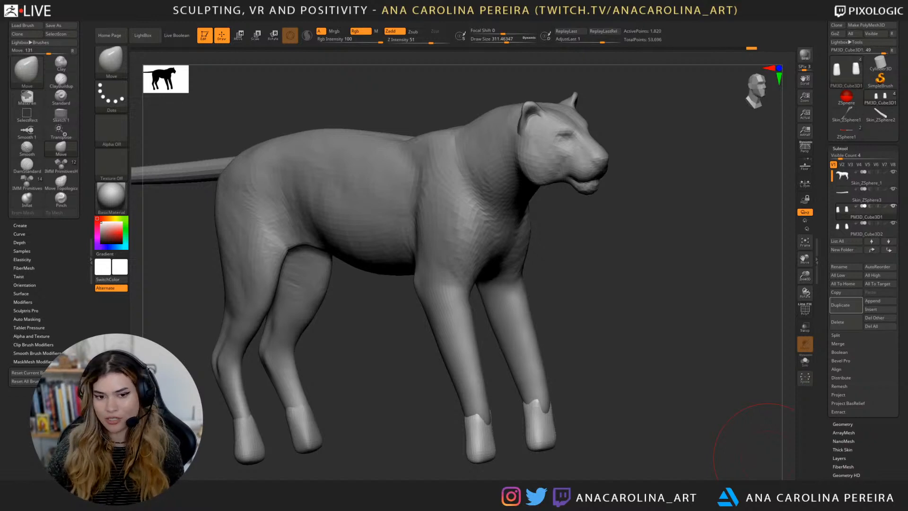
left_click_drag(768, 456, 697, 402)
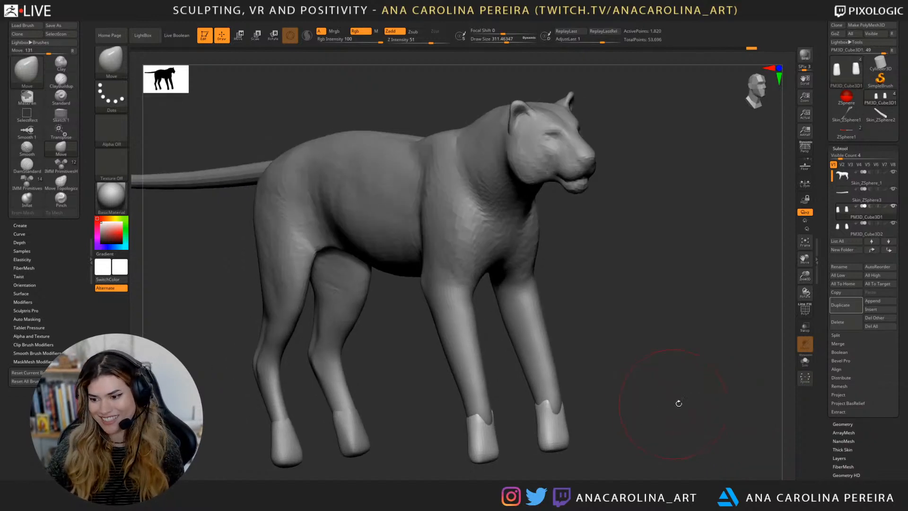